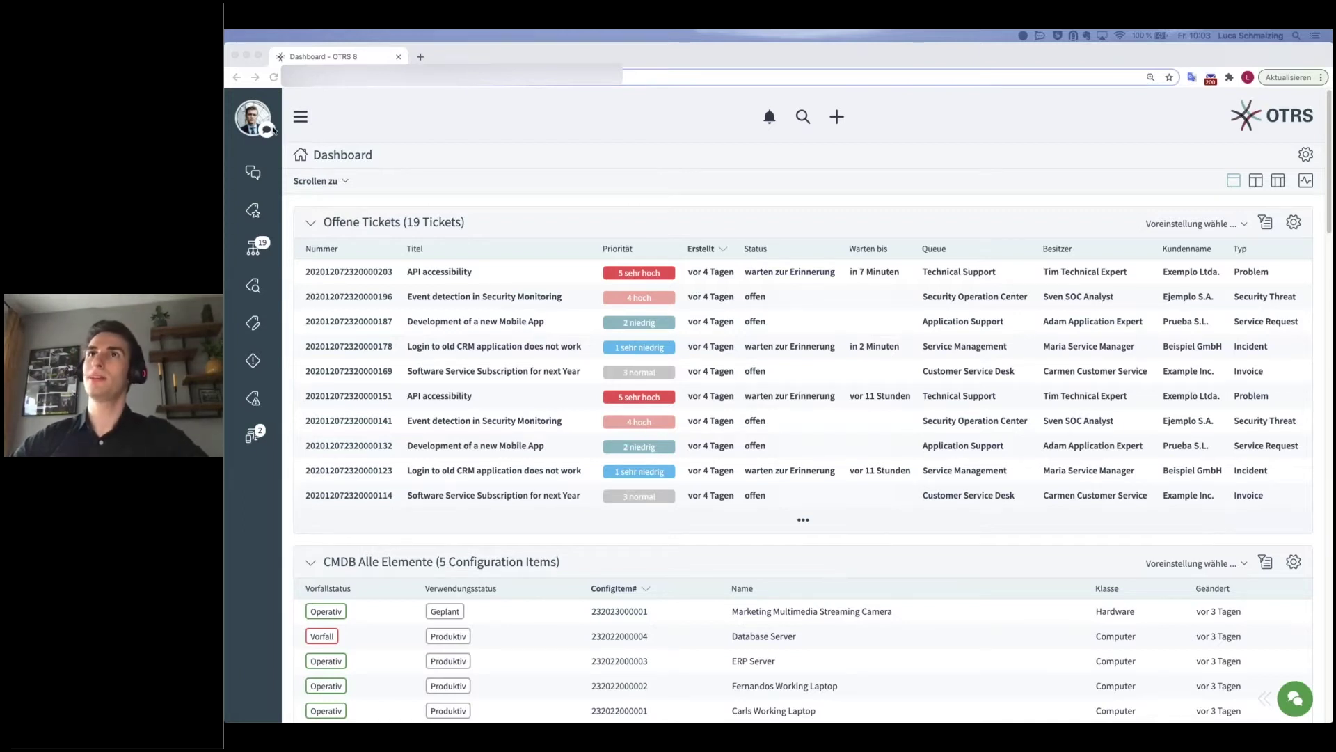
- Open and close the personal settings panel and the dashboard view settings
click(252, 120)
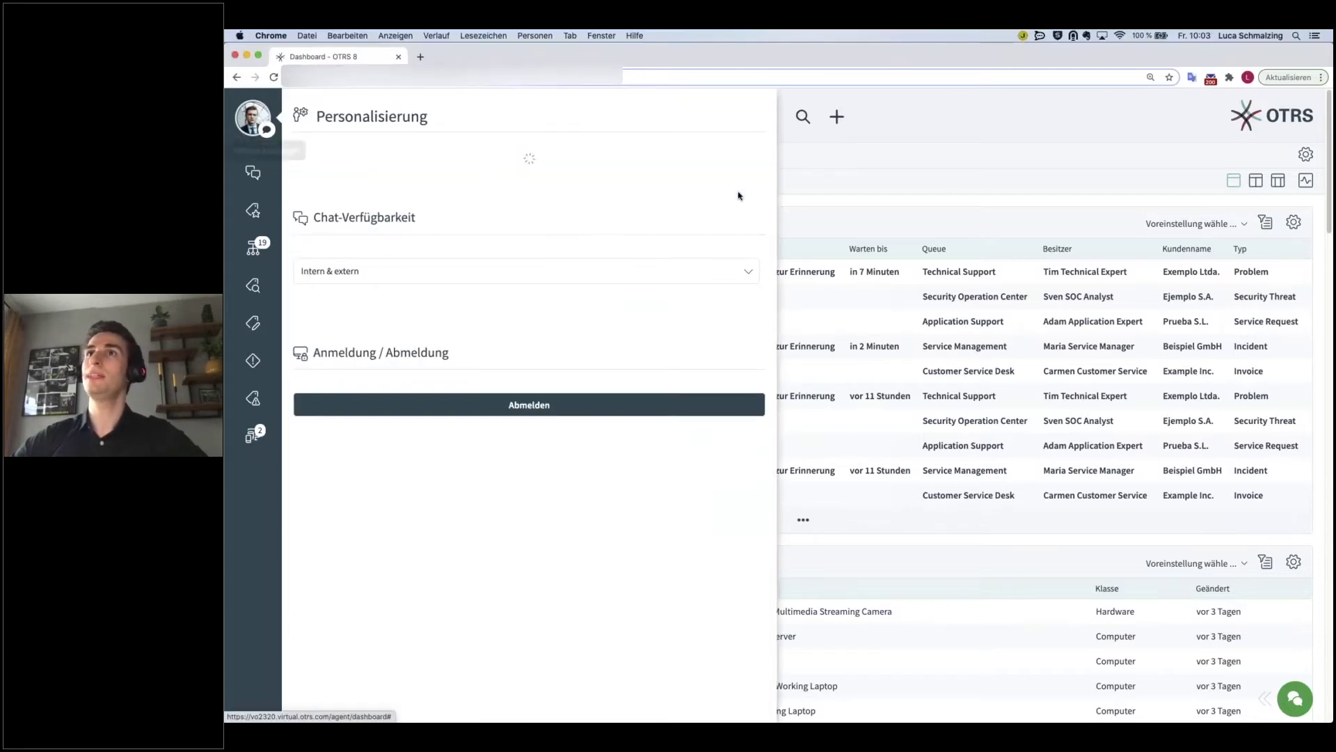
click(946, 151)
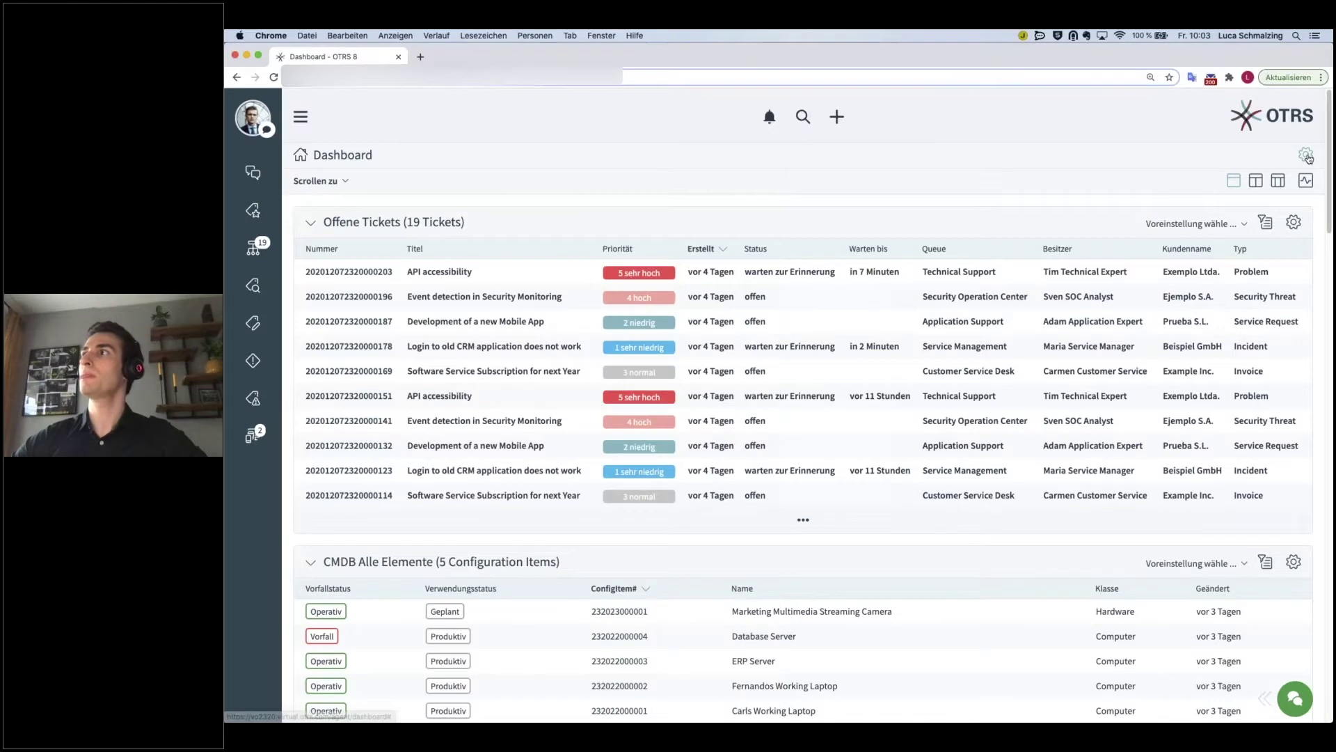
click(1306, 154)
click(731, 157)
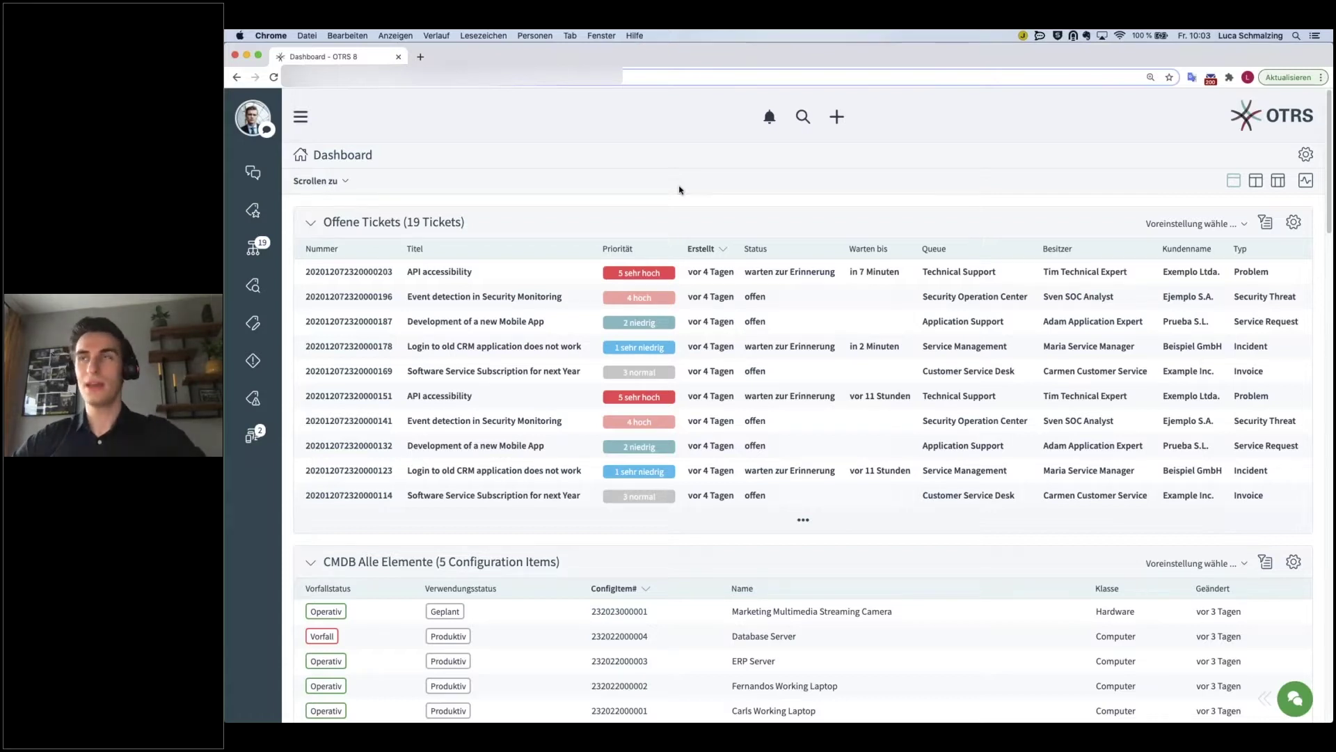
- Reload the page, log back in with the saved username and password, and dismiss Chrome's password warning
key(super+r)
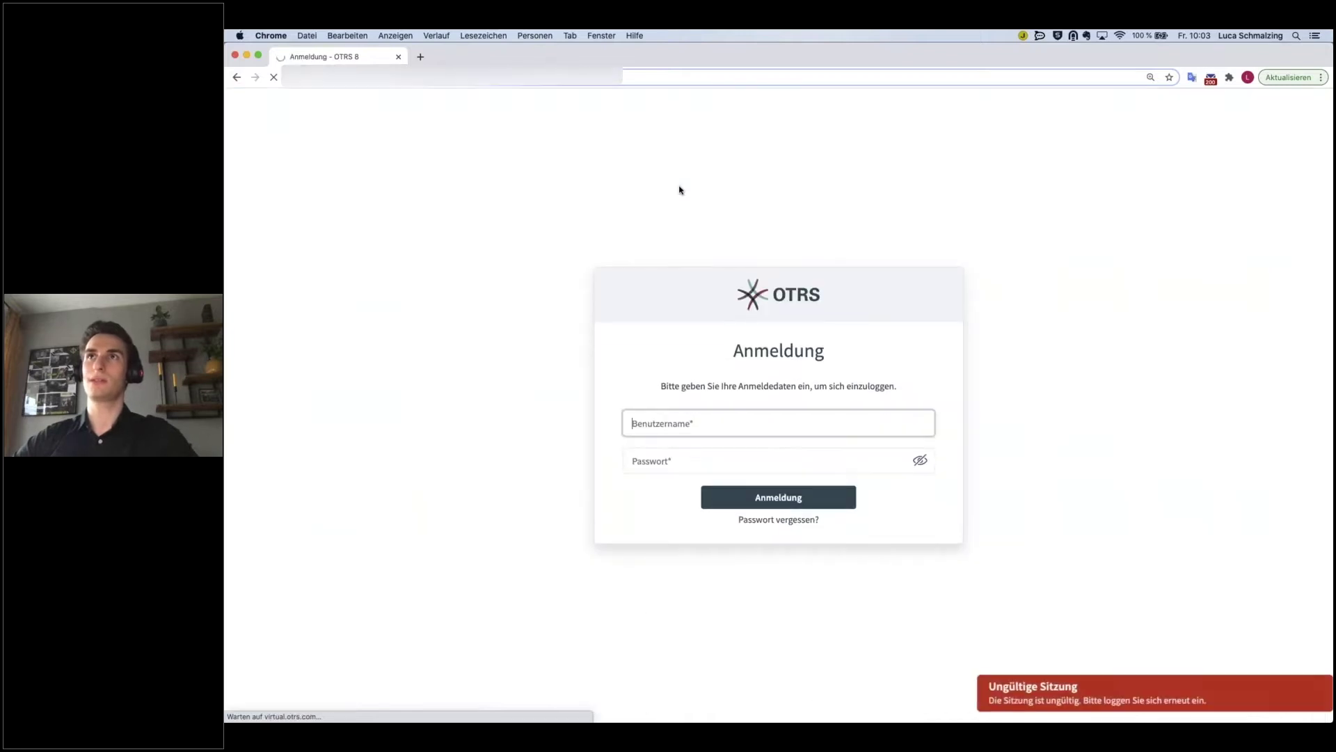
text(r)
key(Down)
key(Return)
key(Return)
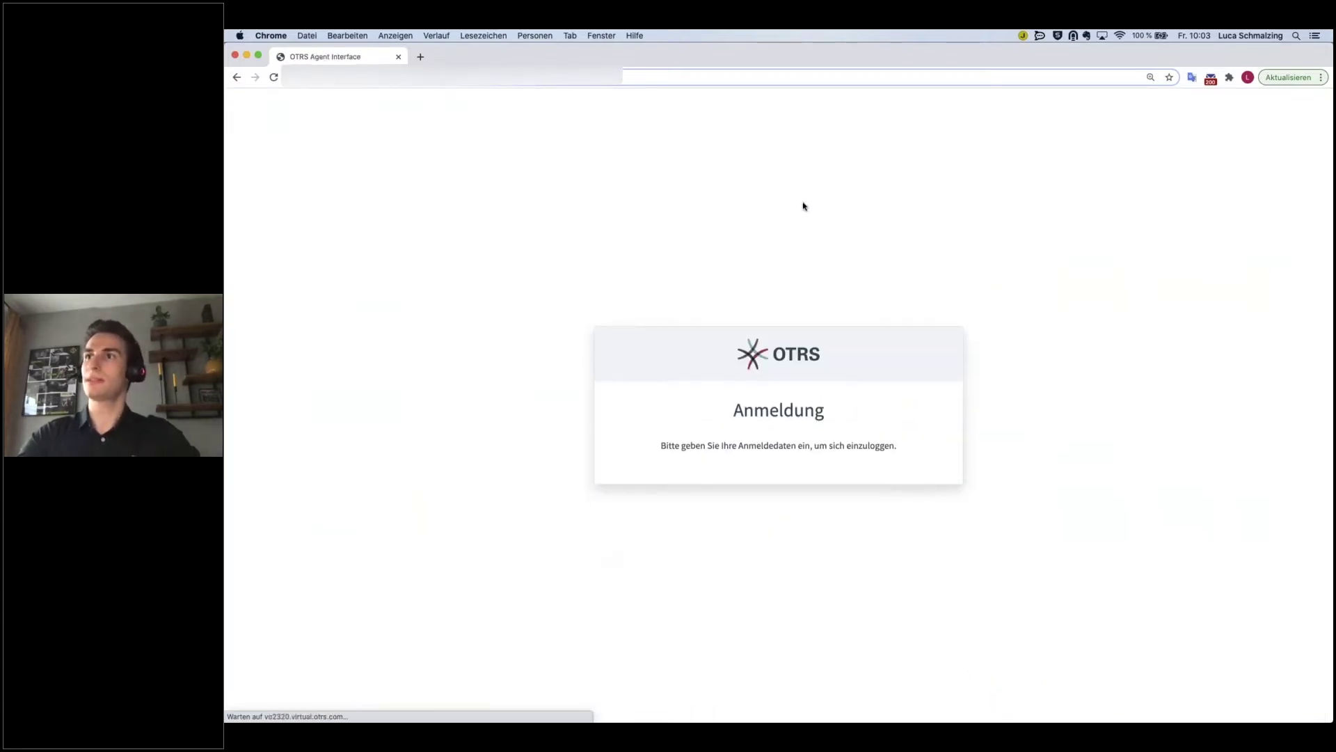
text(marco)
key(Tab)
text(***)
key(Return)
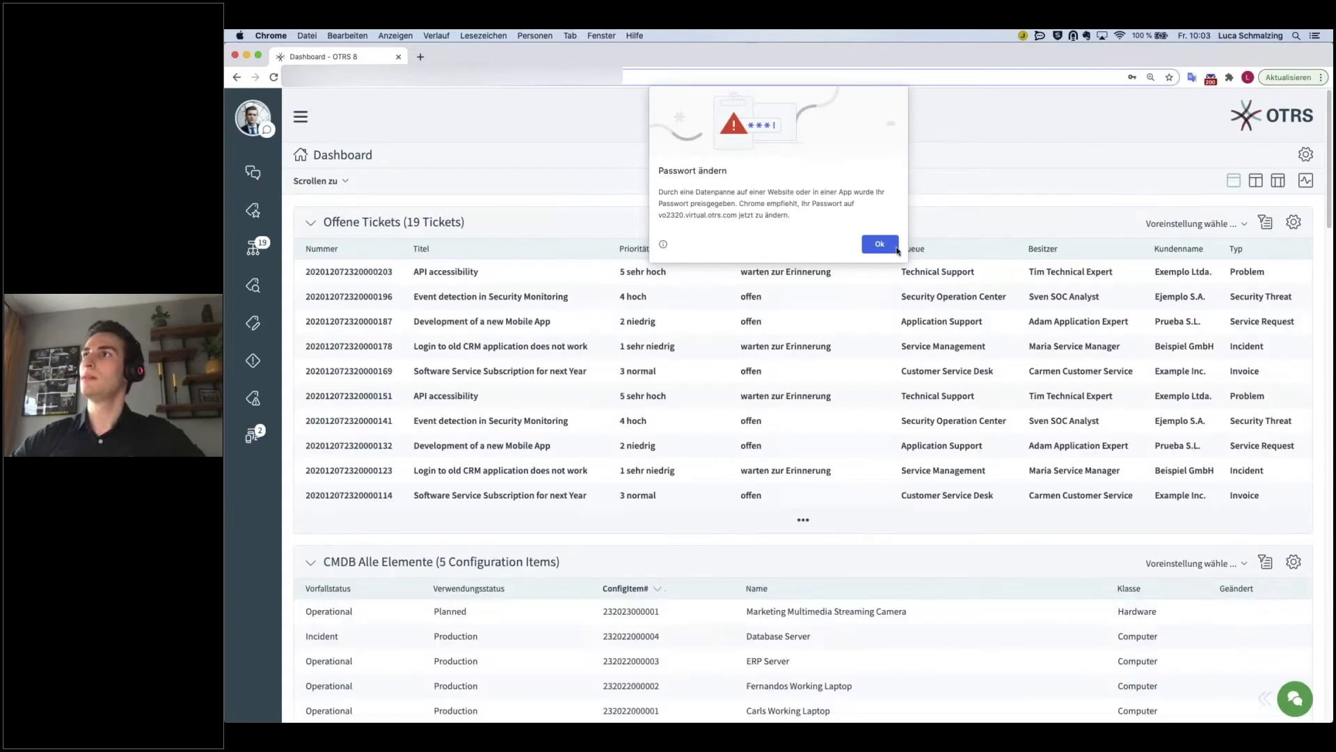
click(879, 243)
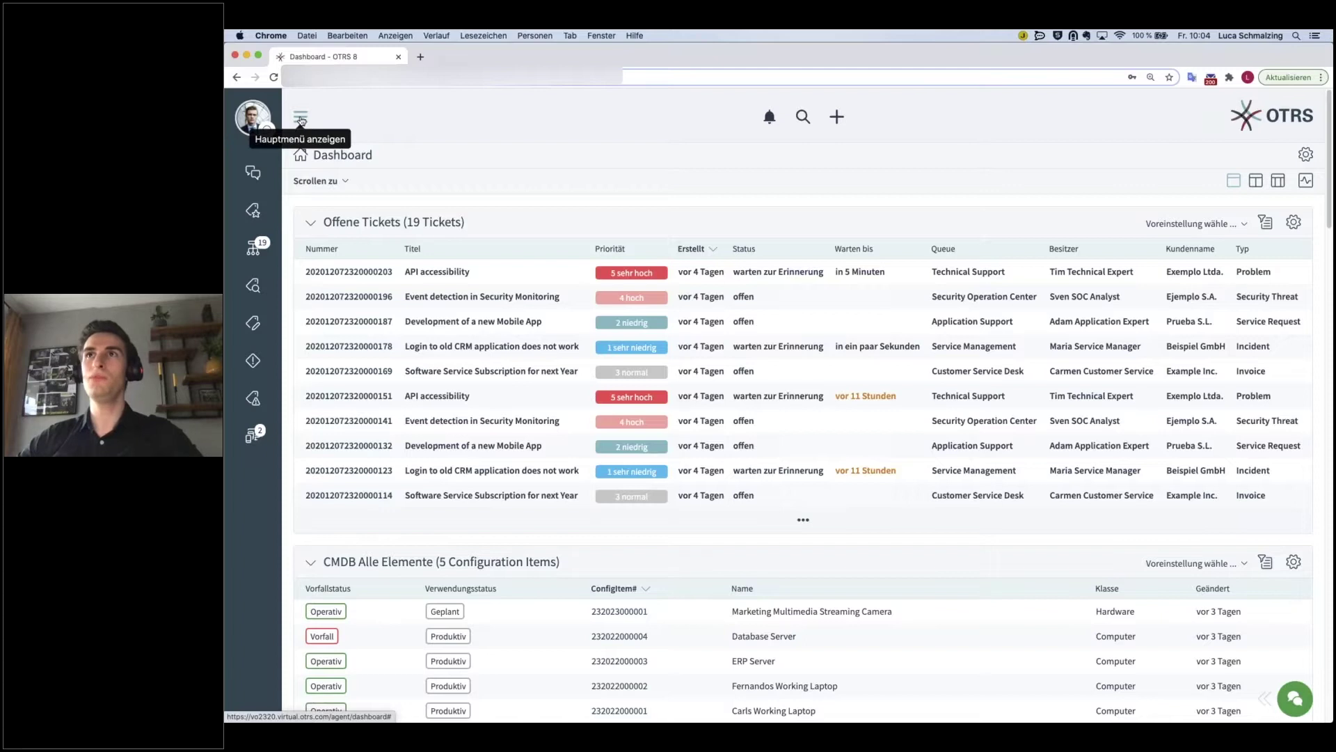
- Look through the navigation menu, notifications and quick-create menu, then start a Telefonanruf entgegennehmen ticket
click(300, 119)
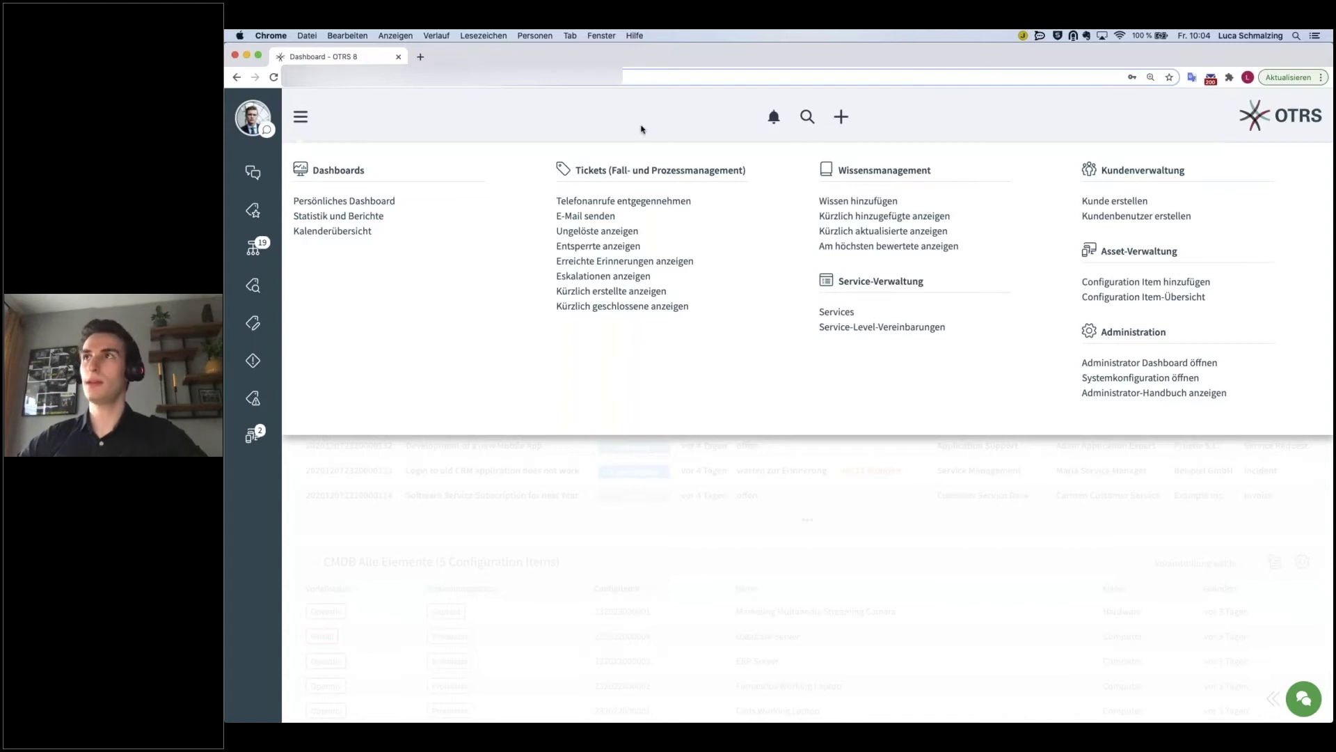
click(774, 120)
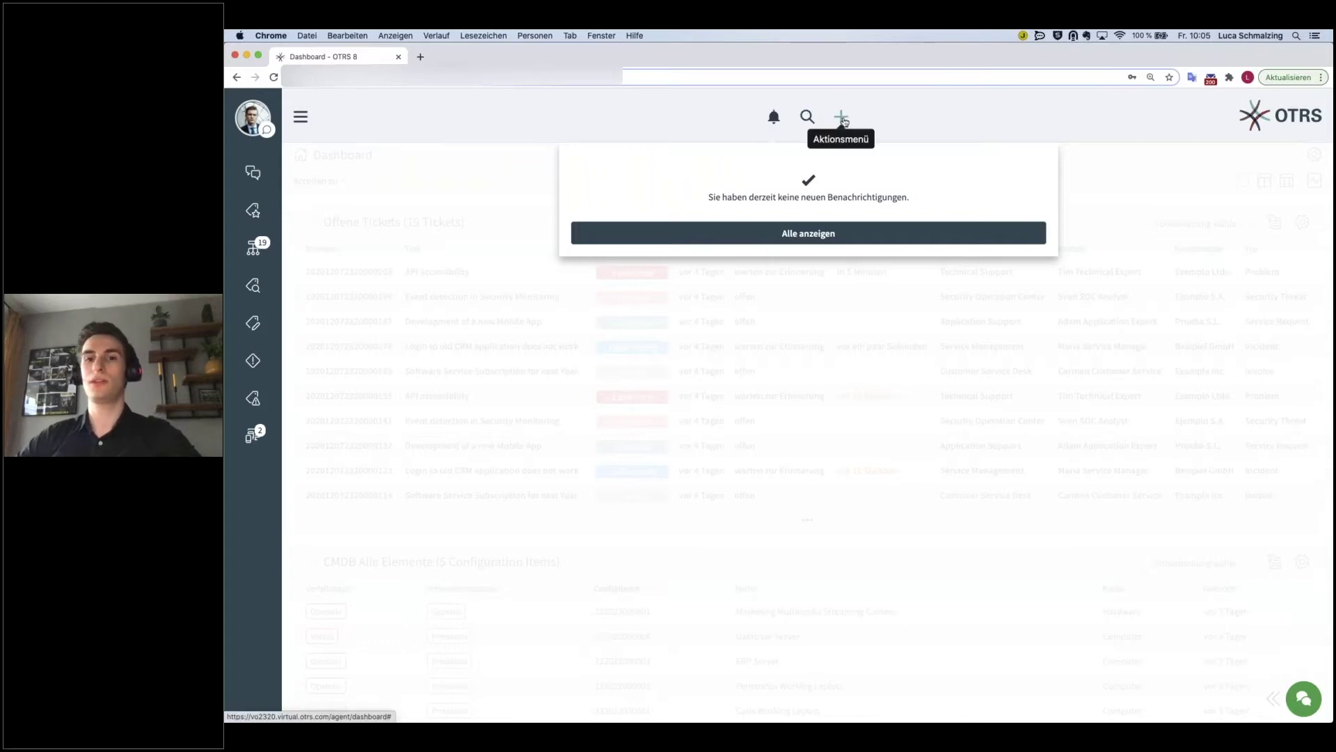
click(842, 119)
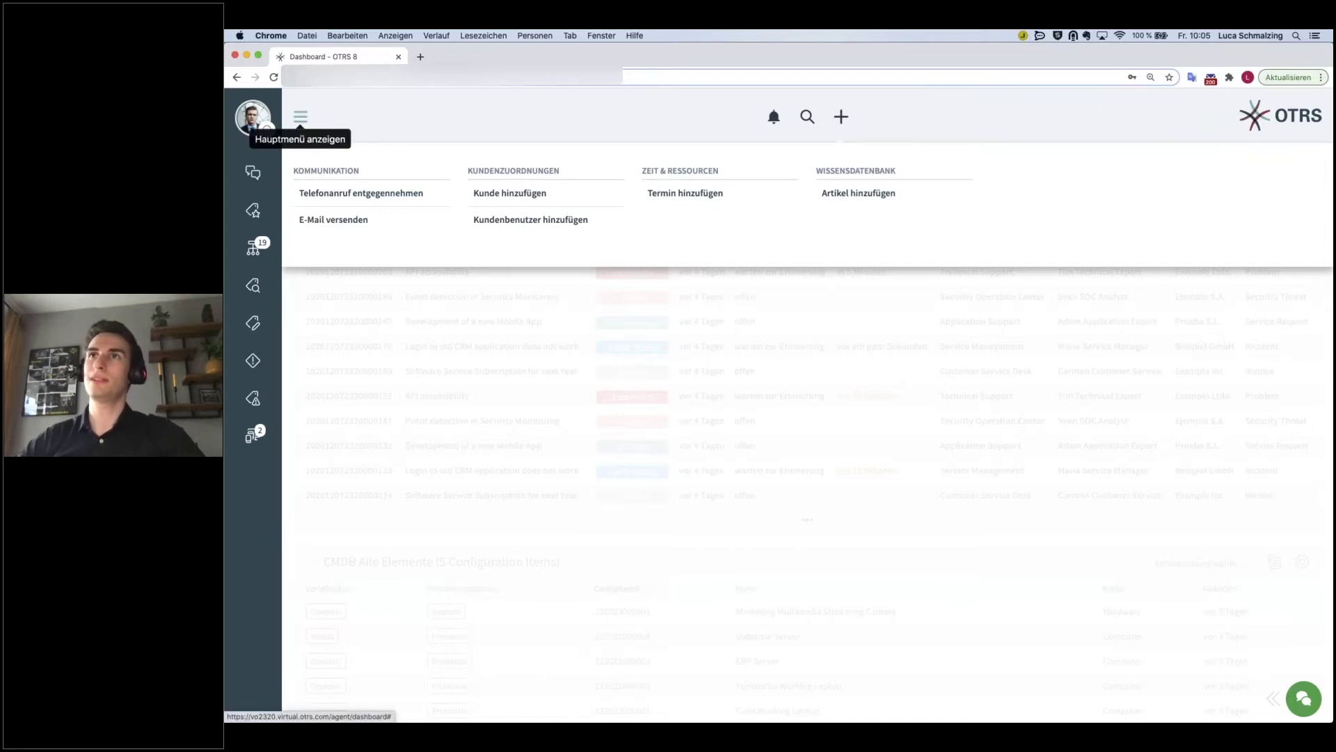
click(300, 118)
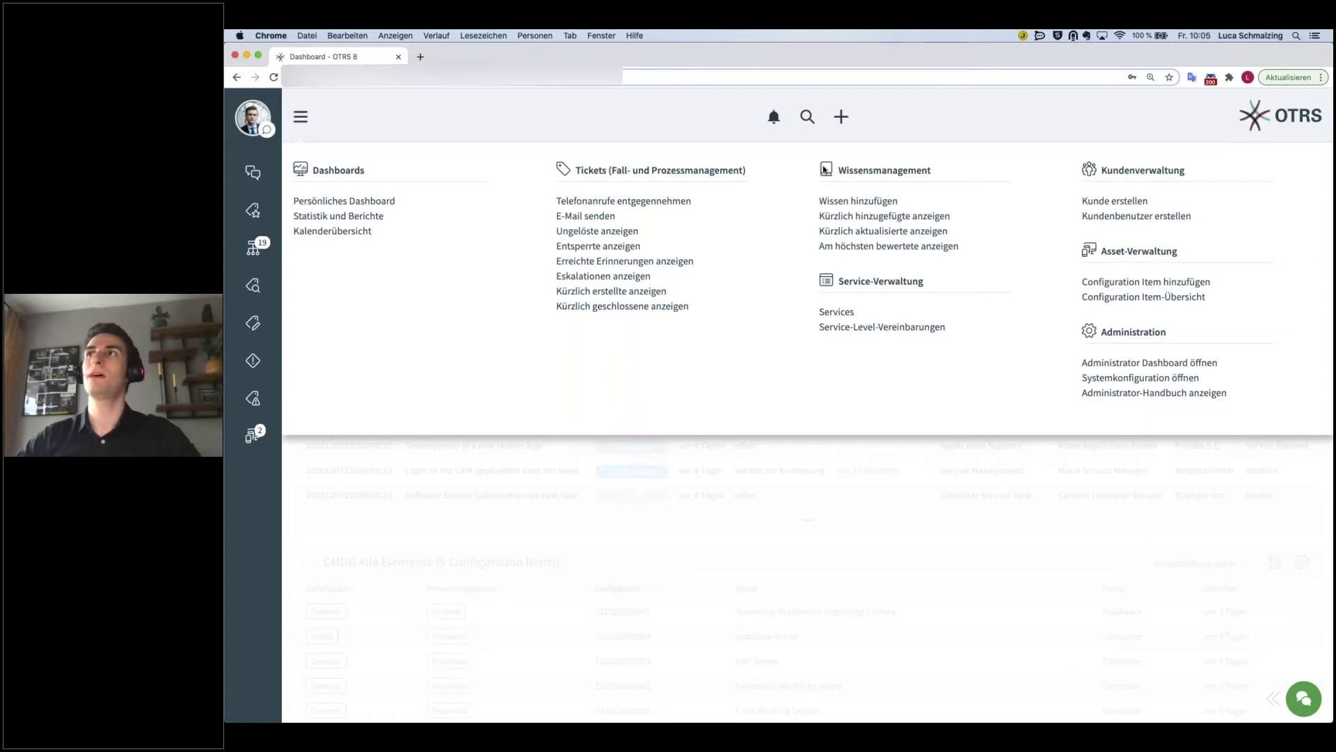
click(840, 120)
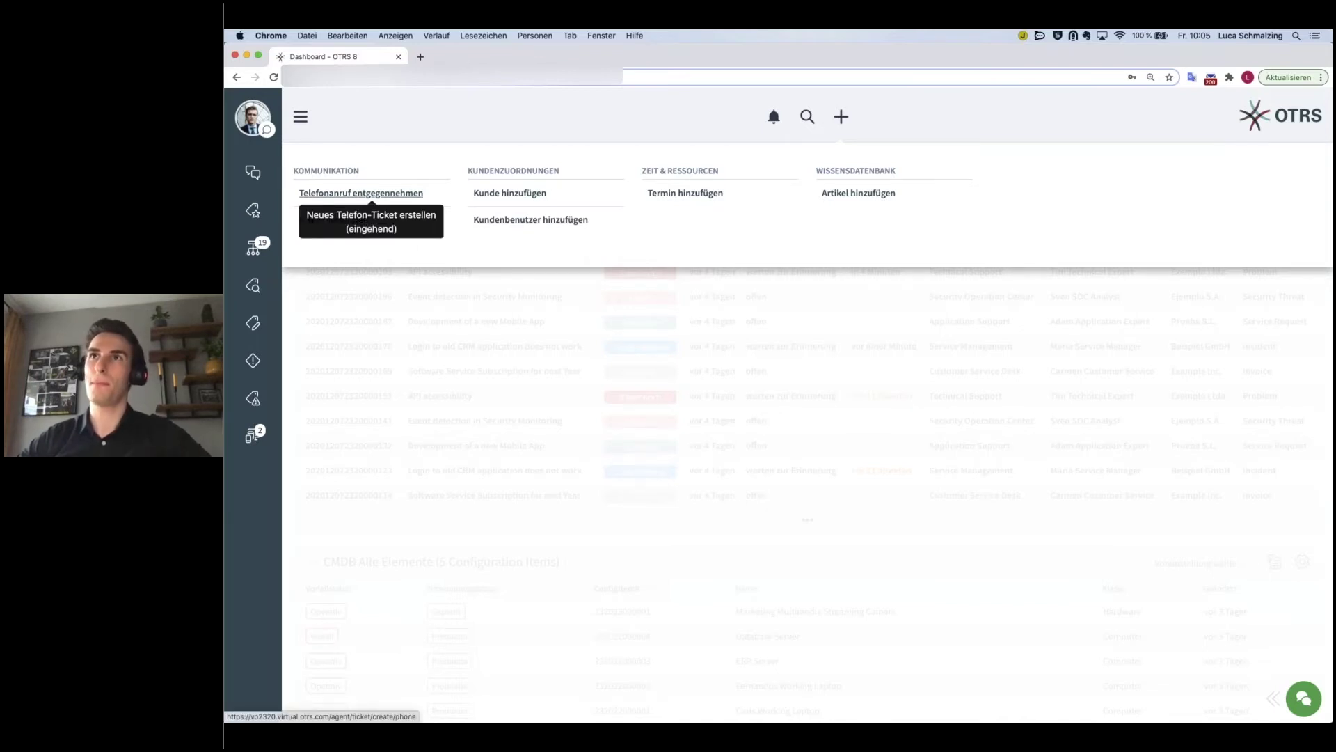
click(372, 193)
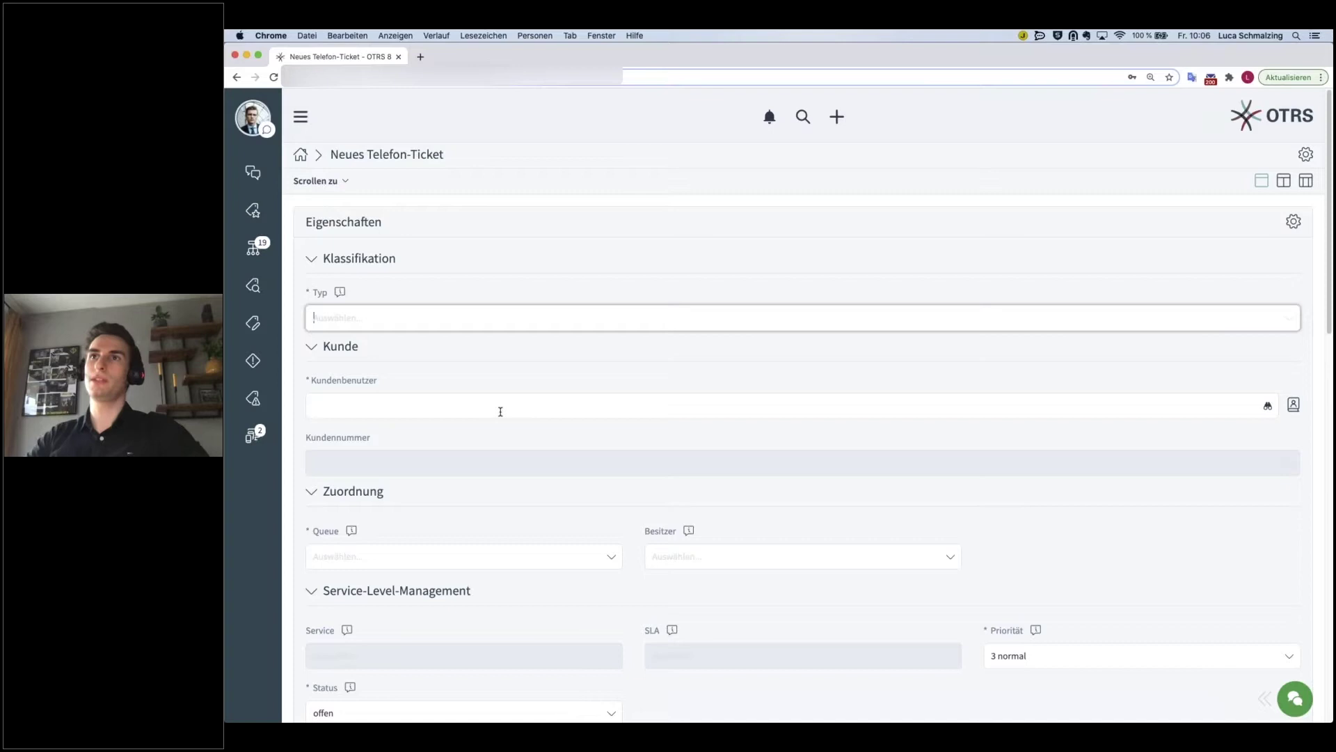
- Set ticket type Vorfall and pick the suggested customer user, auto-filling customer number us.example.com
text(vorfal)
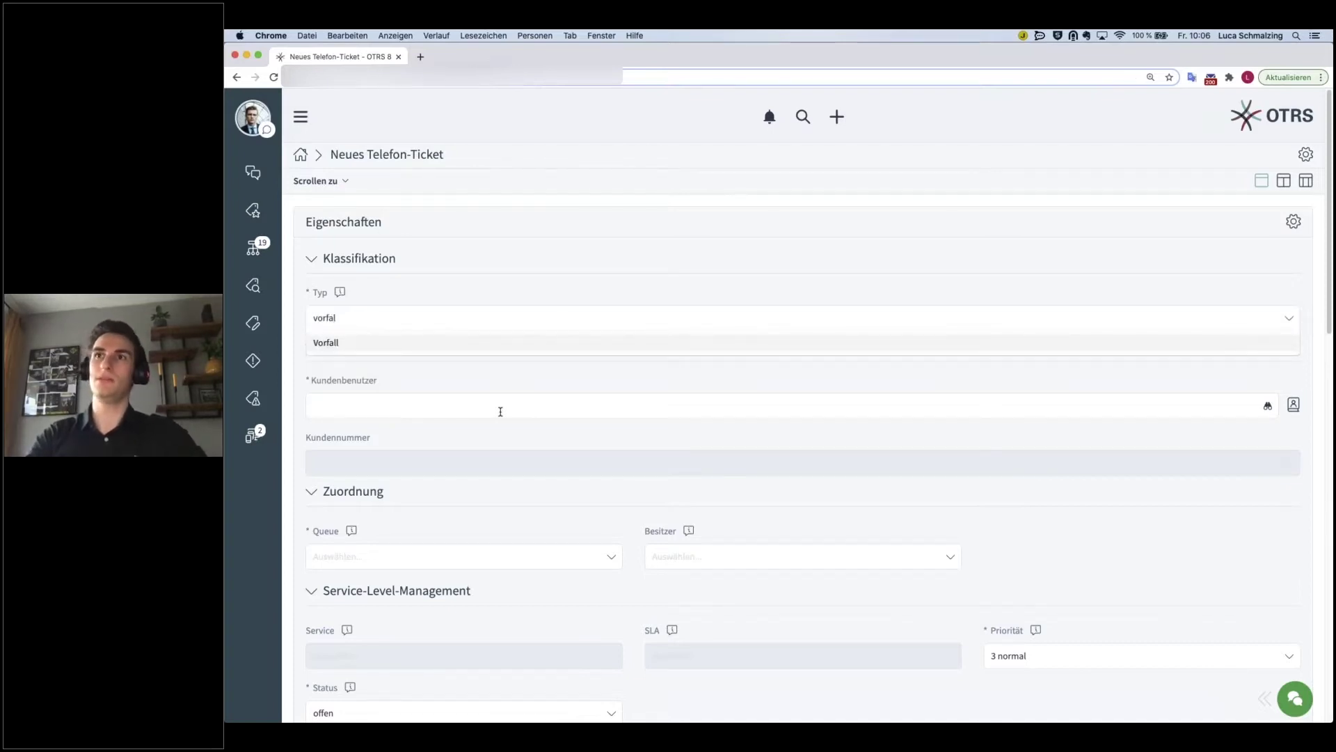
click(325, 342)
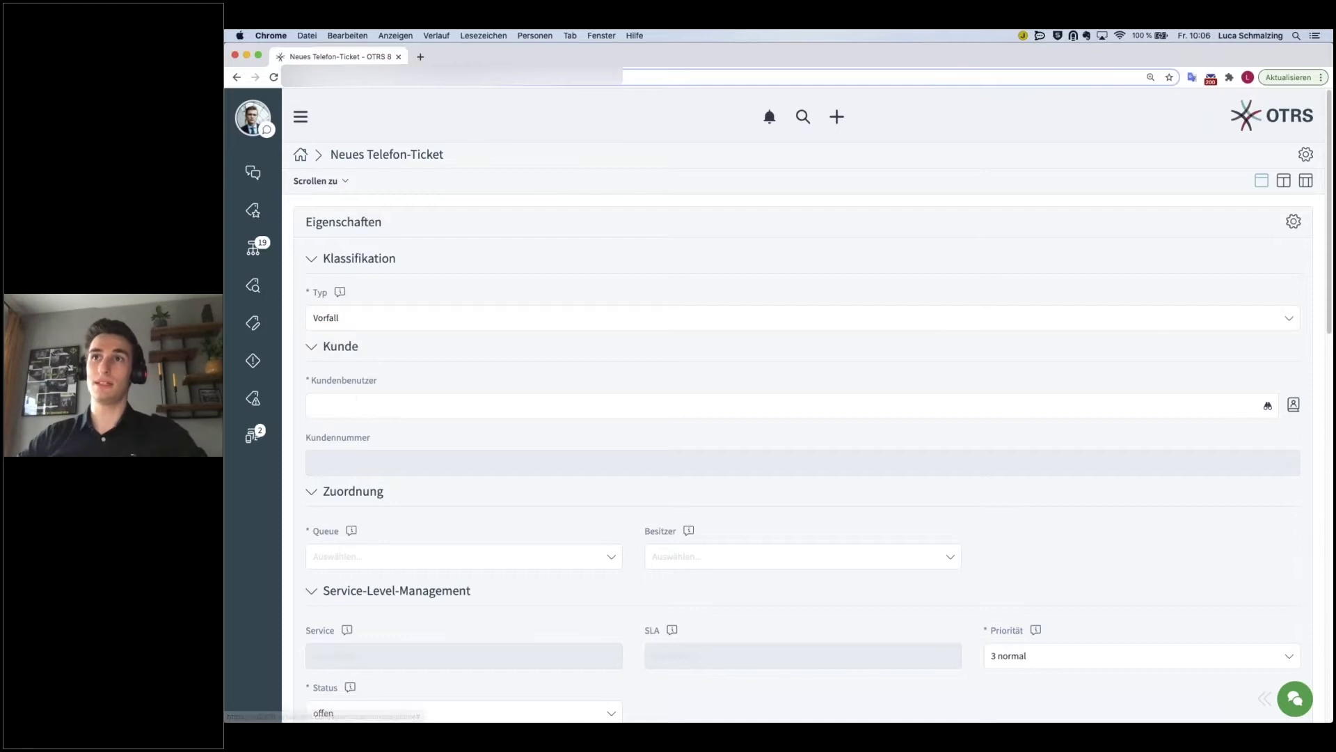
click(359, 409)
text(carl)
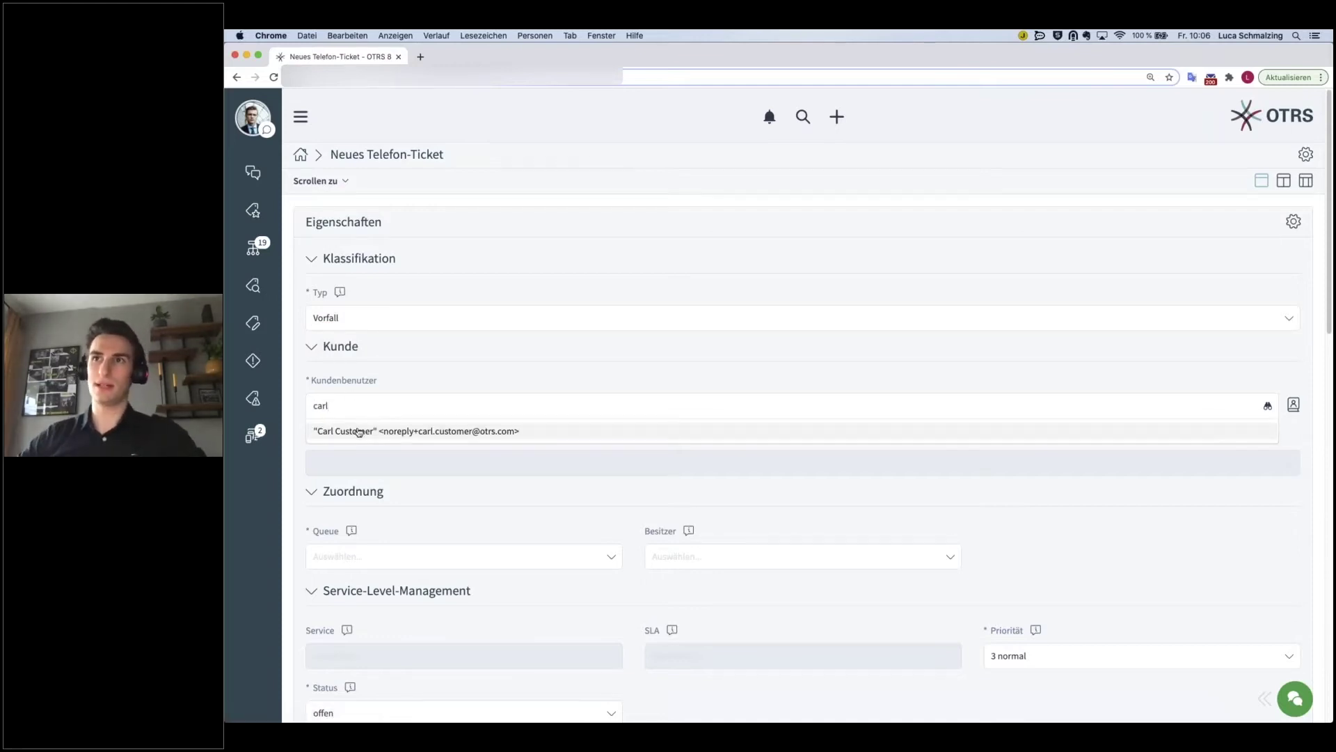
click(360, 432)
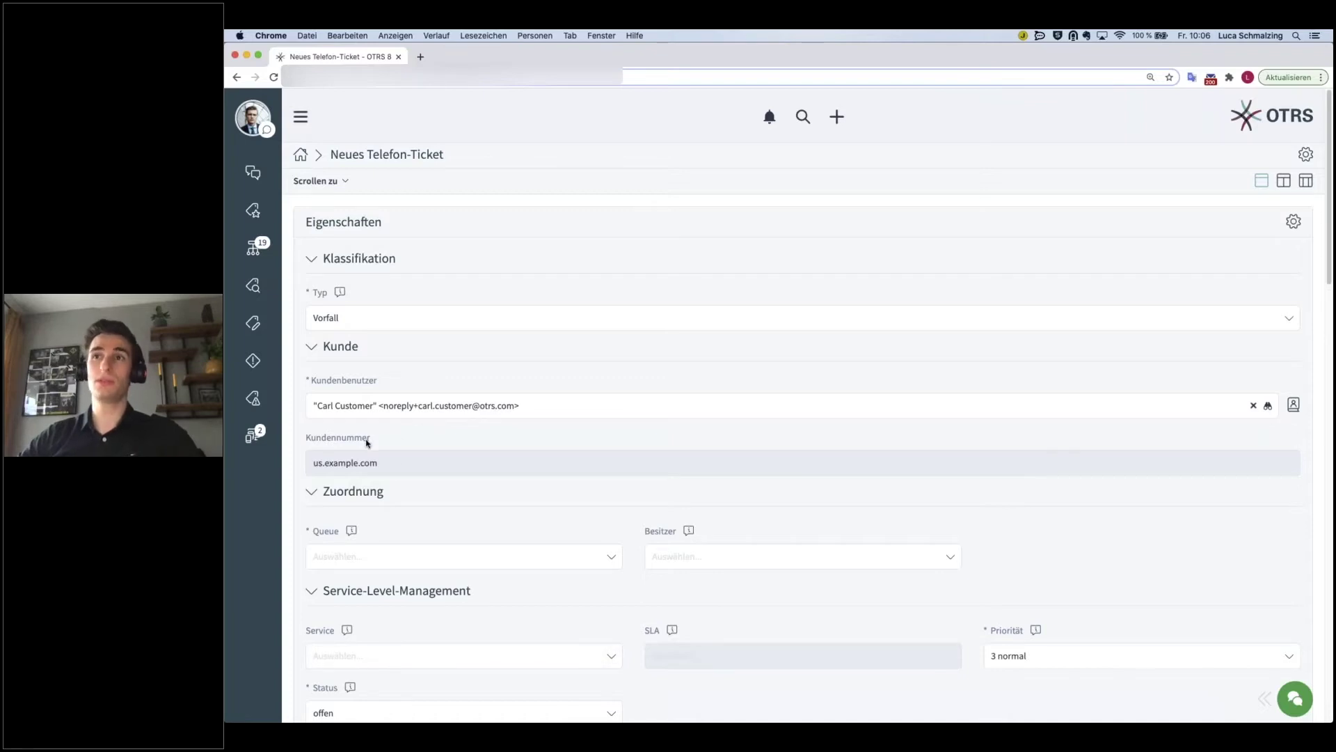
scroll(369, 445, down, 4)
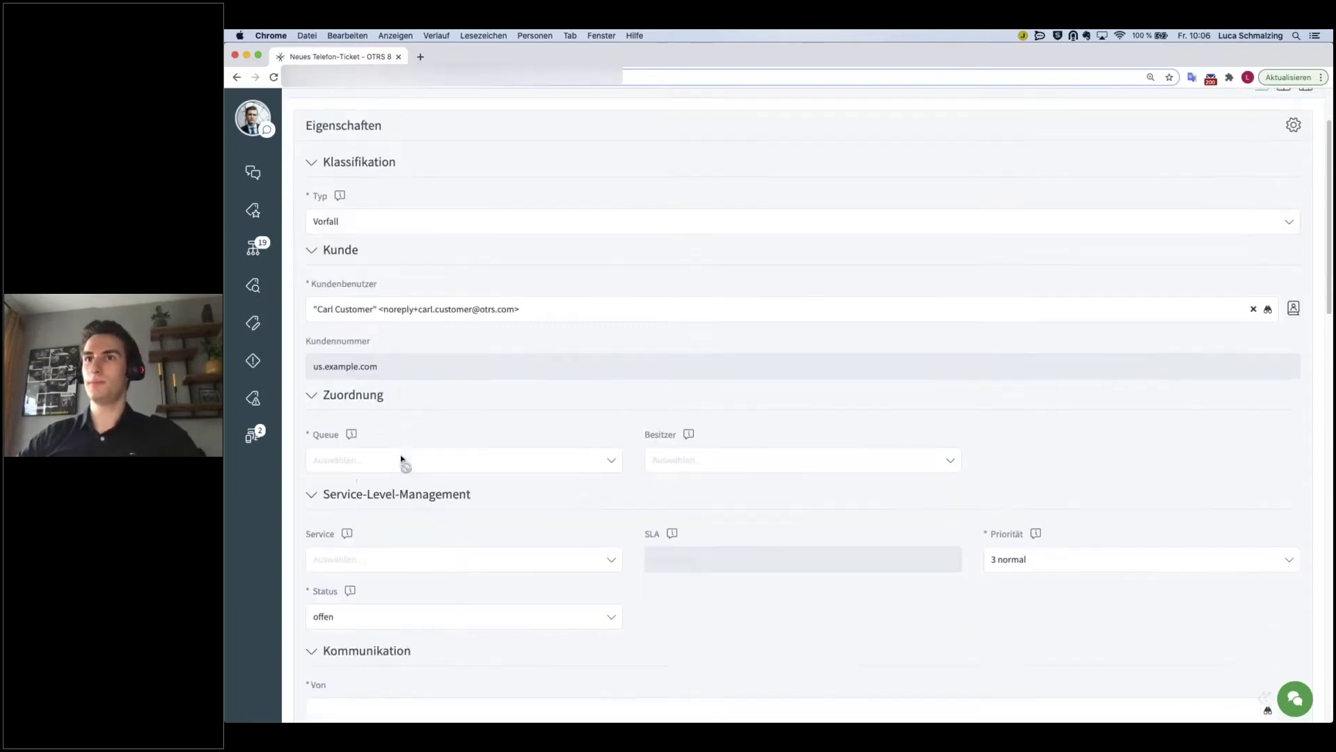
- Put the ticket in the IT Service Desk queue with the manager as owner
click(359, 428)
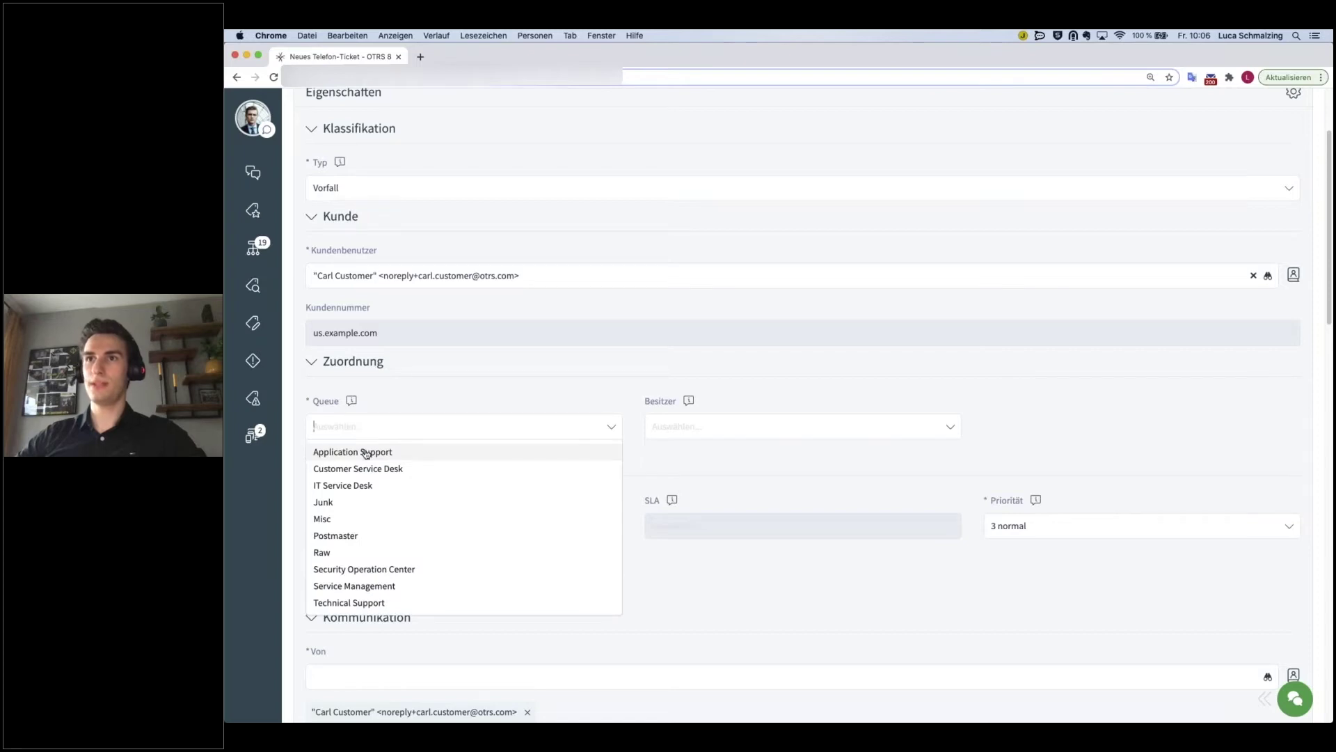
click(359, 486)
click(653, 426)
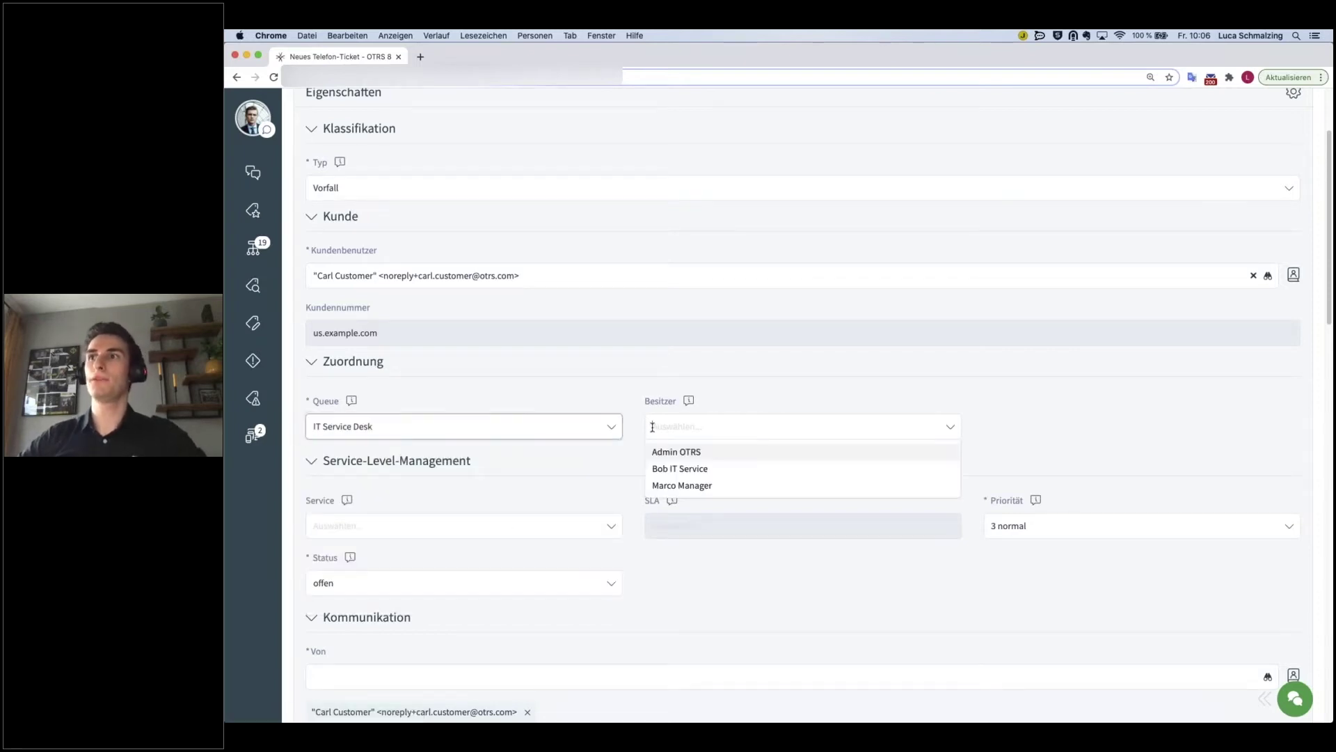
click(676, 486)
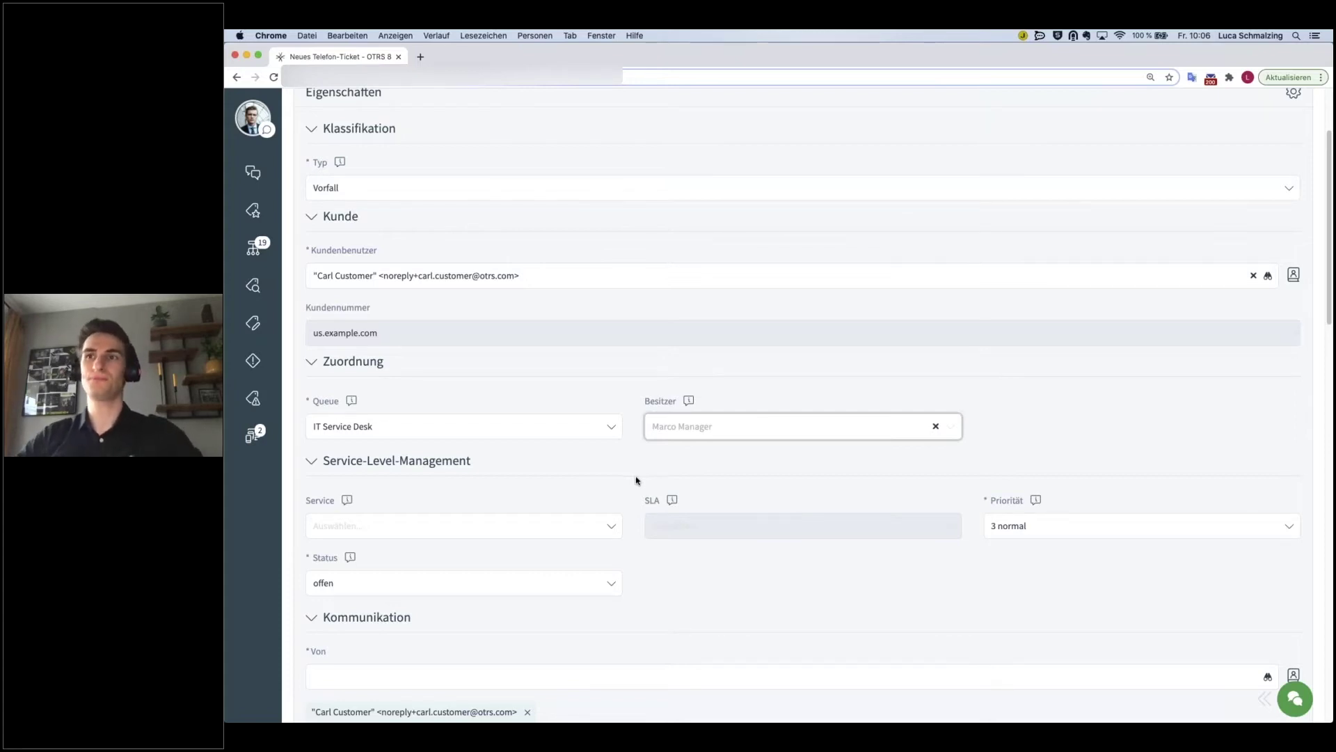
- Choose User Management as the ticket's service
click(413, 529)
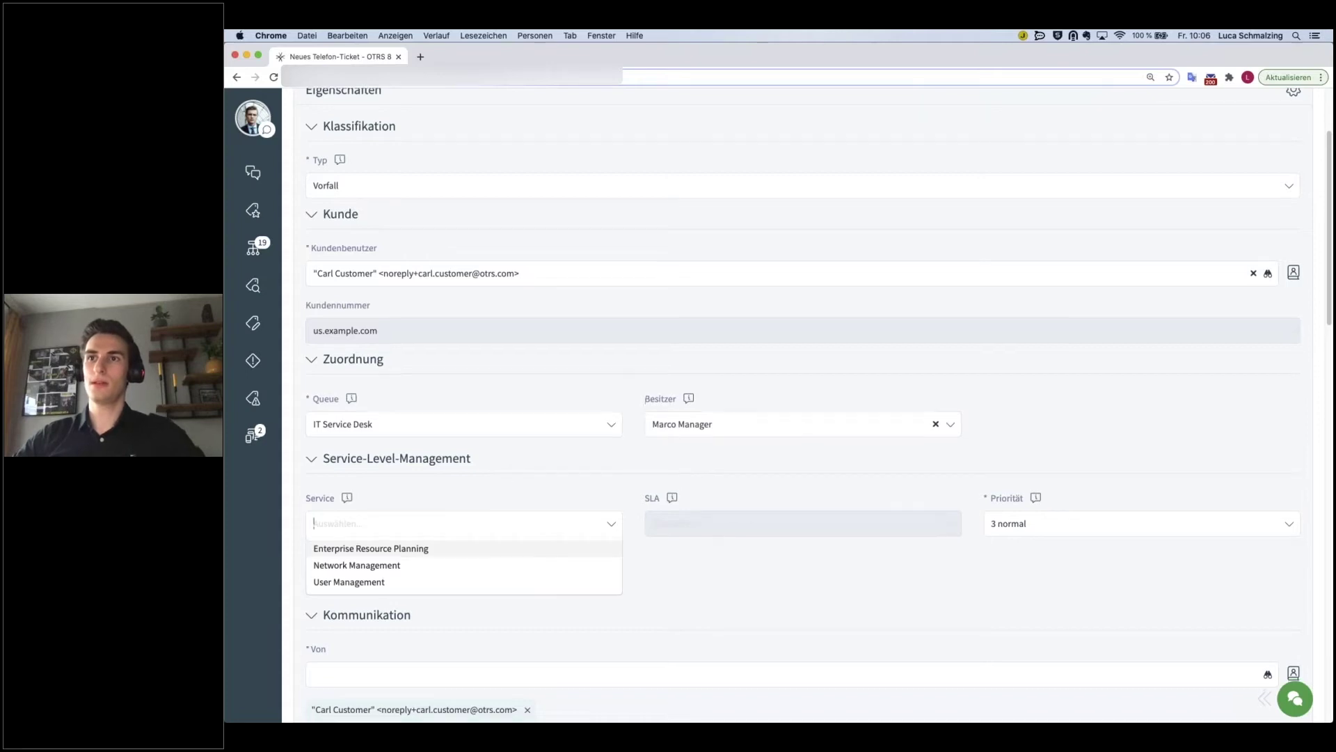
scroll(512, 474, down, 2)
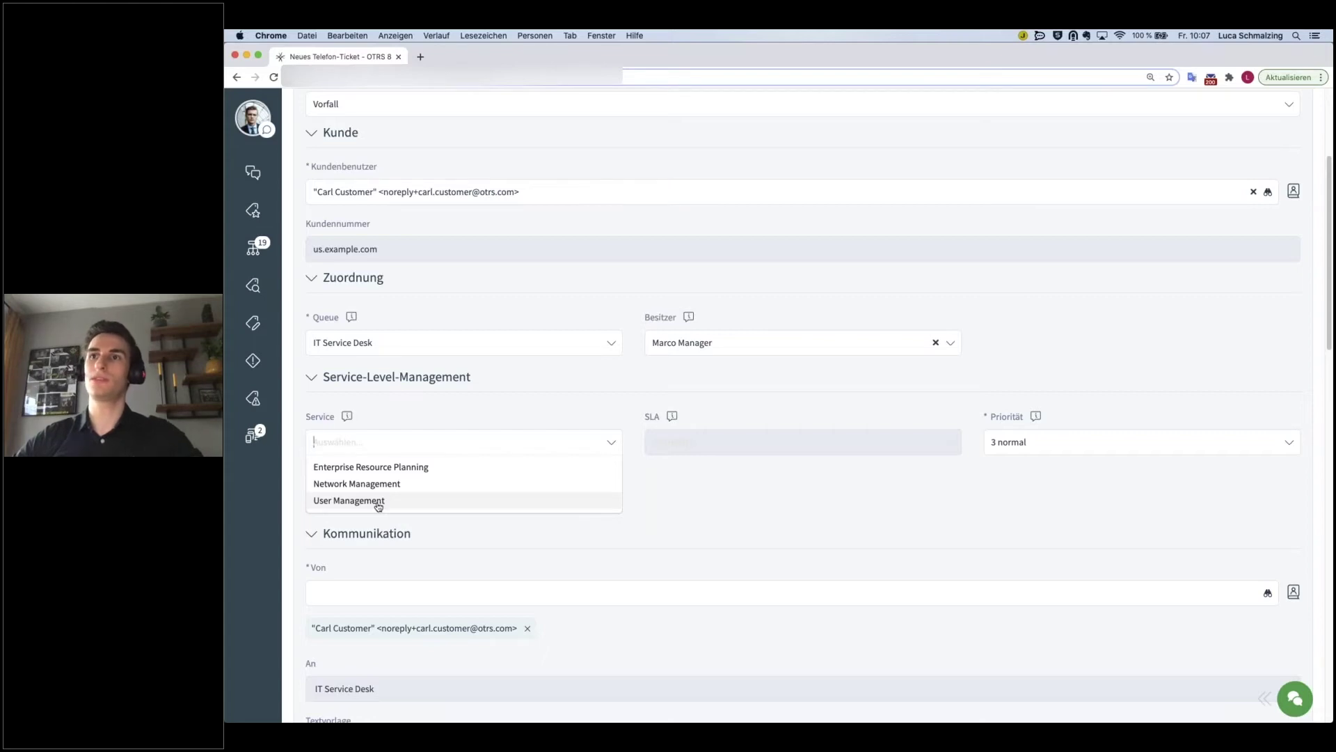
click(379, 506)
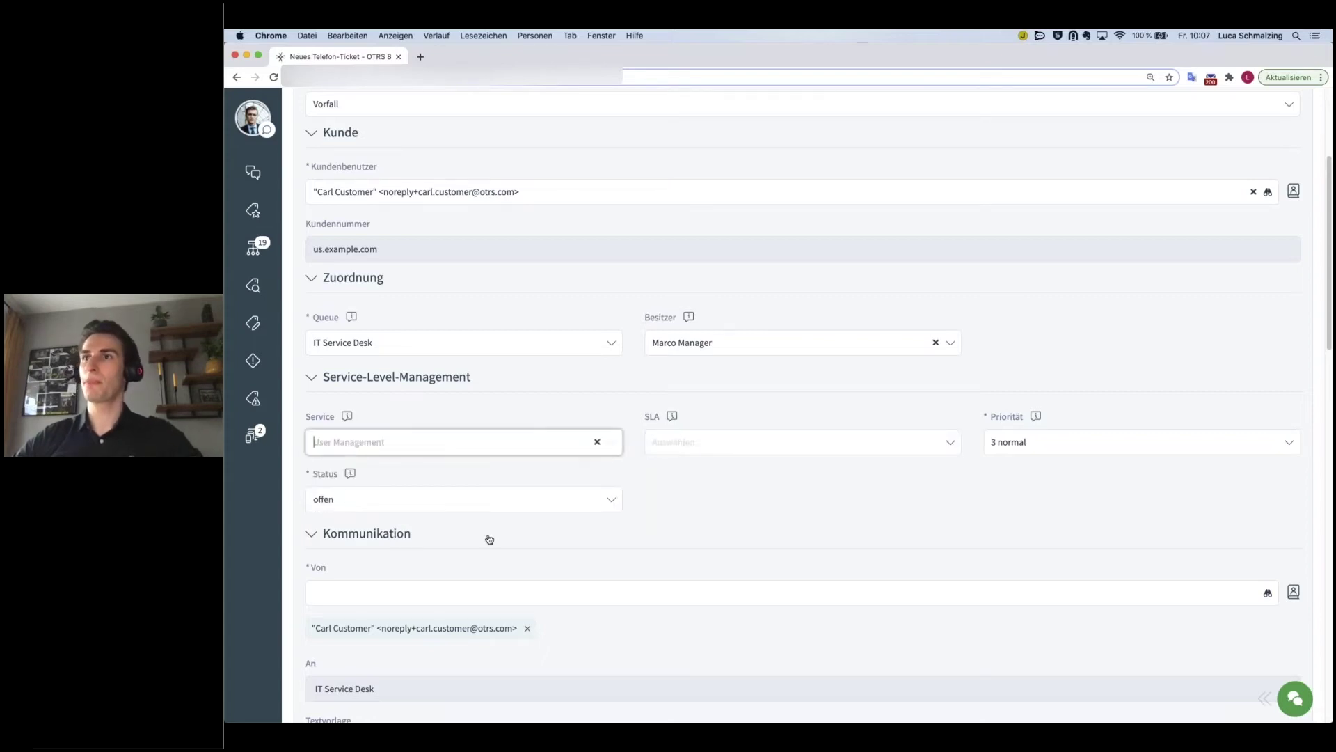
scroll(490, 539, down, 1)
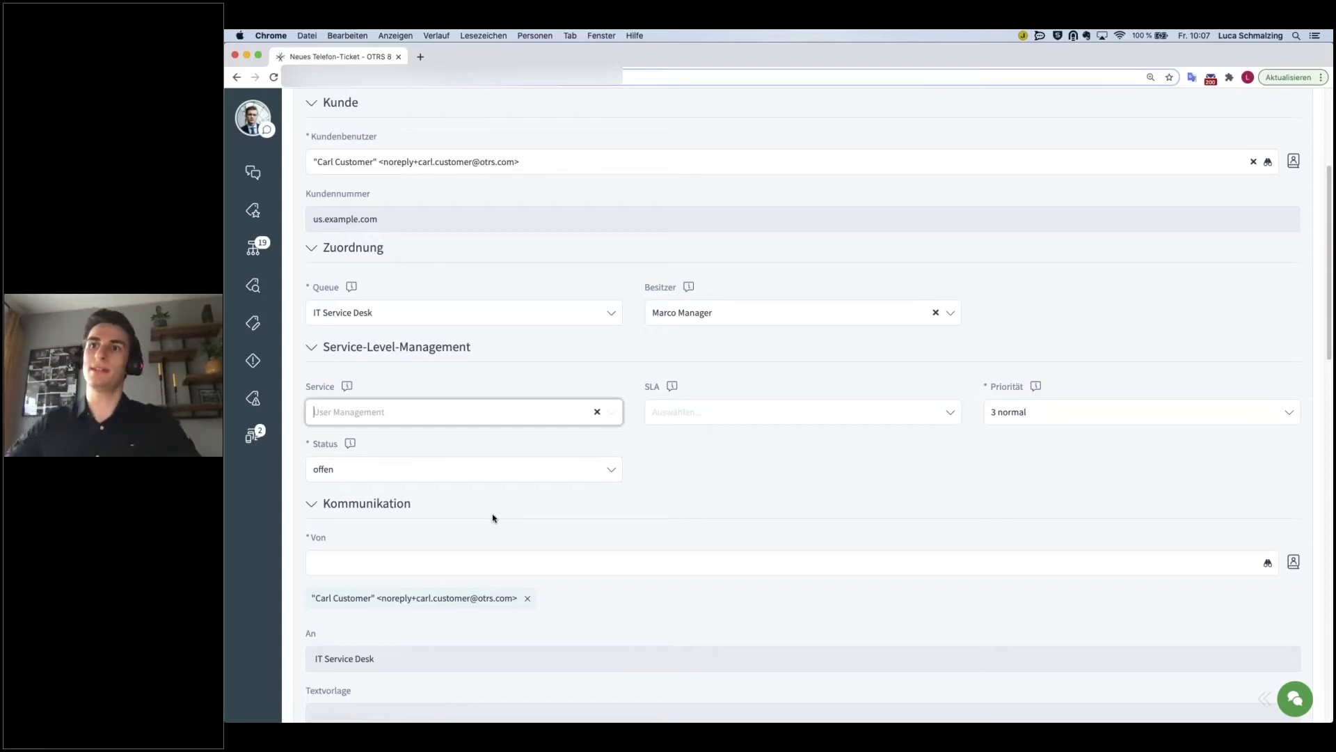
scroll(483, 515, down, 4)
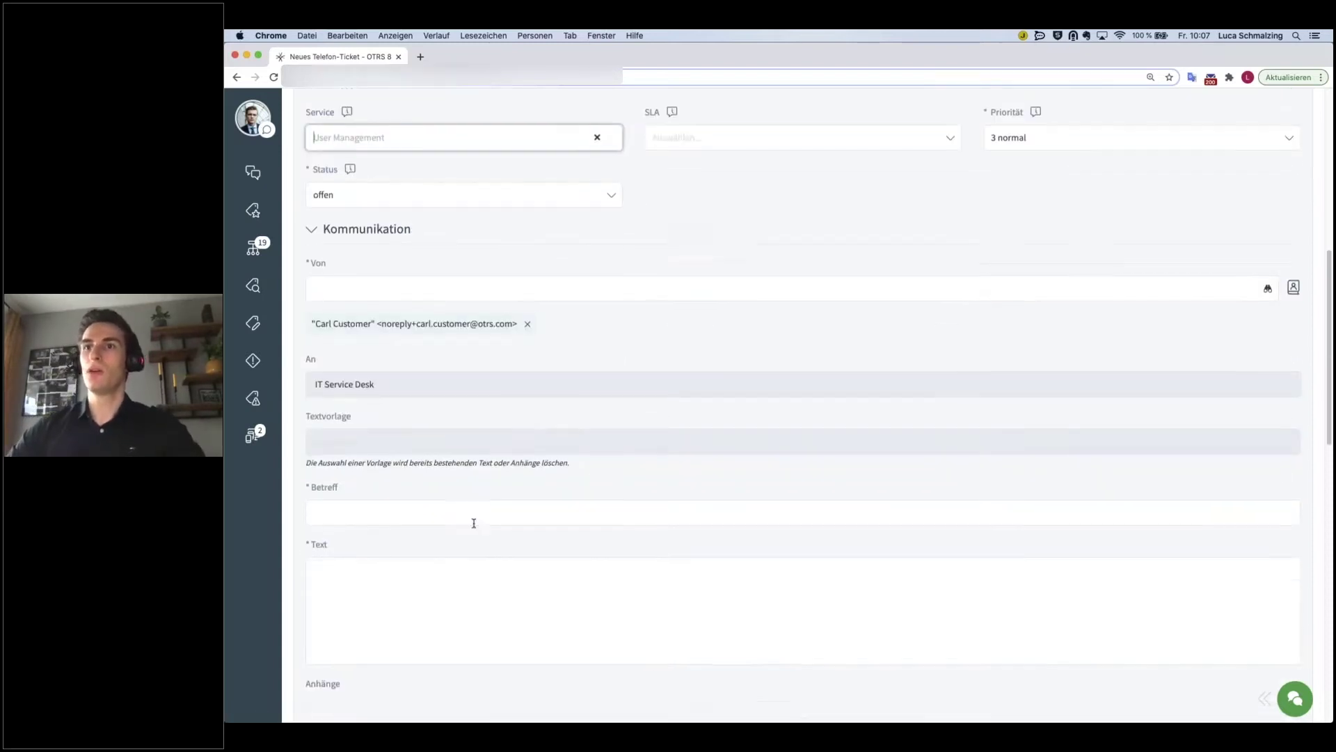
- Dismiss the empty sender suggestions and enter the subject 'Drucker funktioniert nicht mehr'
click(353, 486)
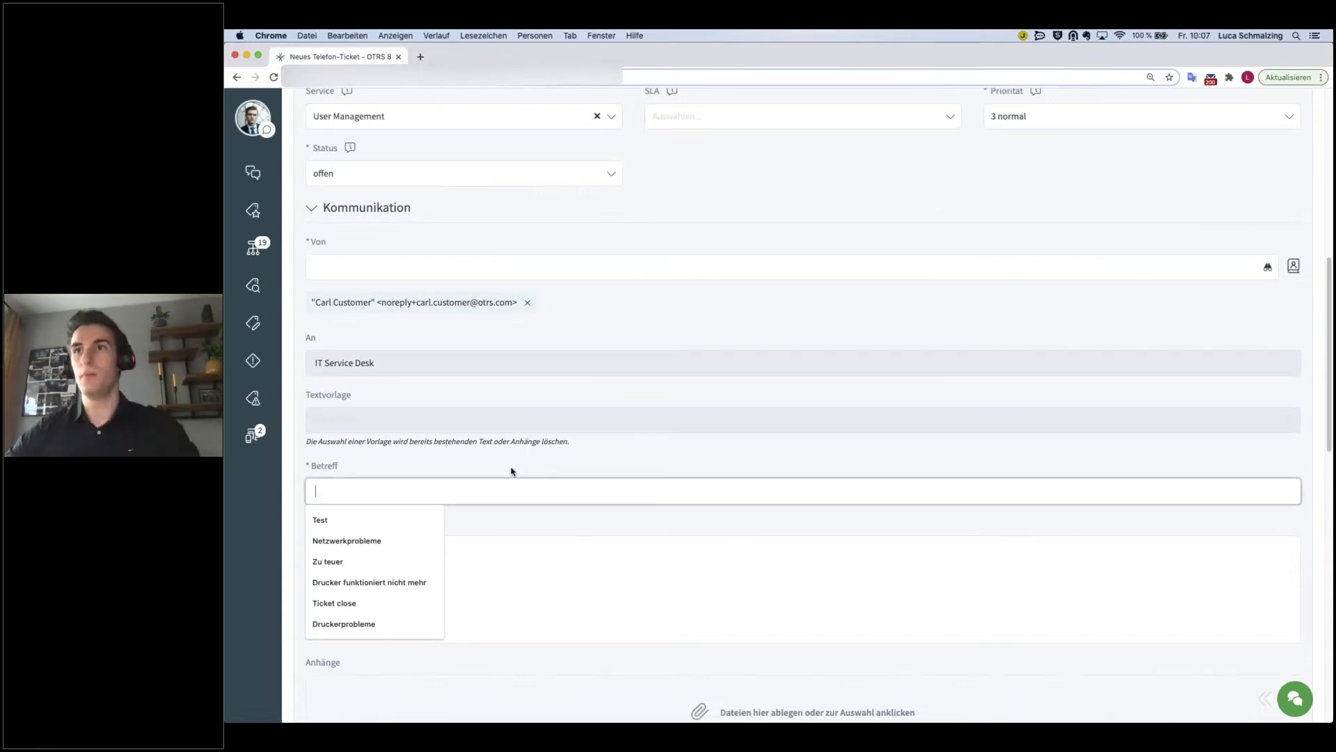
scroll(511, 471, down, 1)
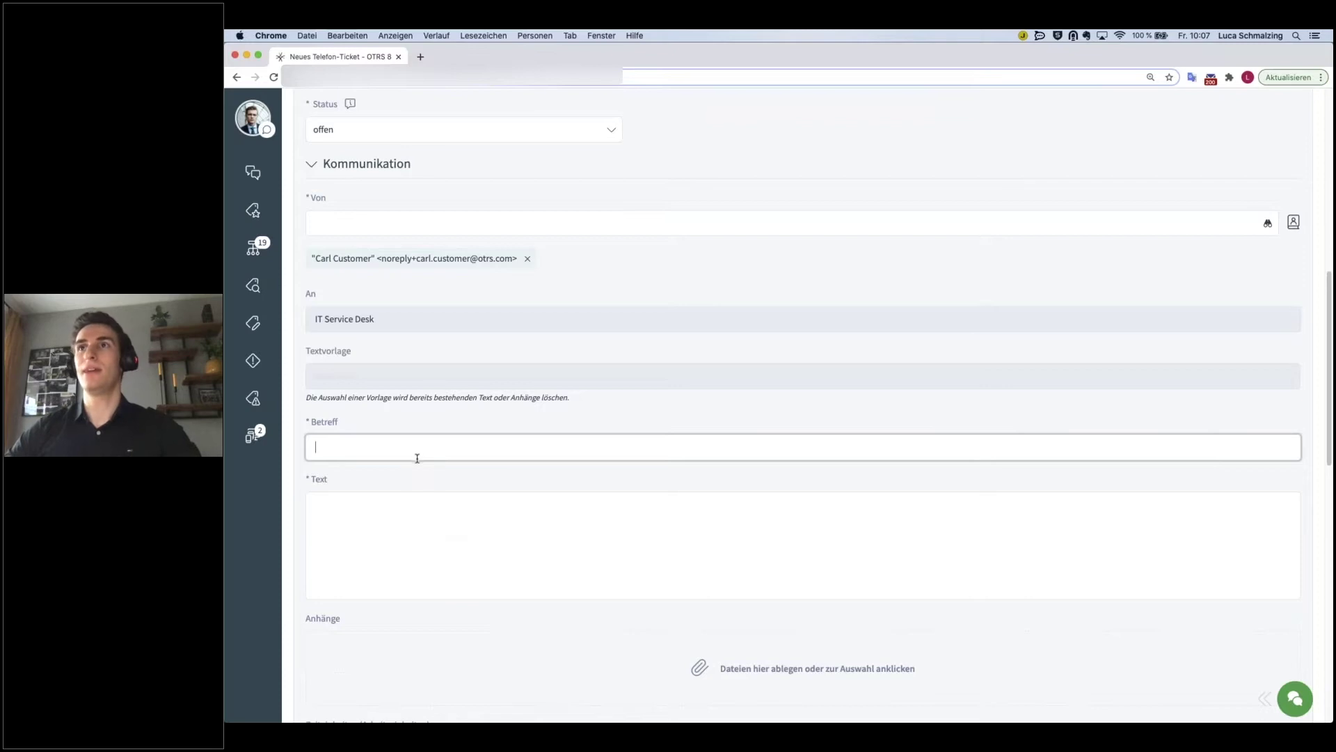
click(339, 228)
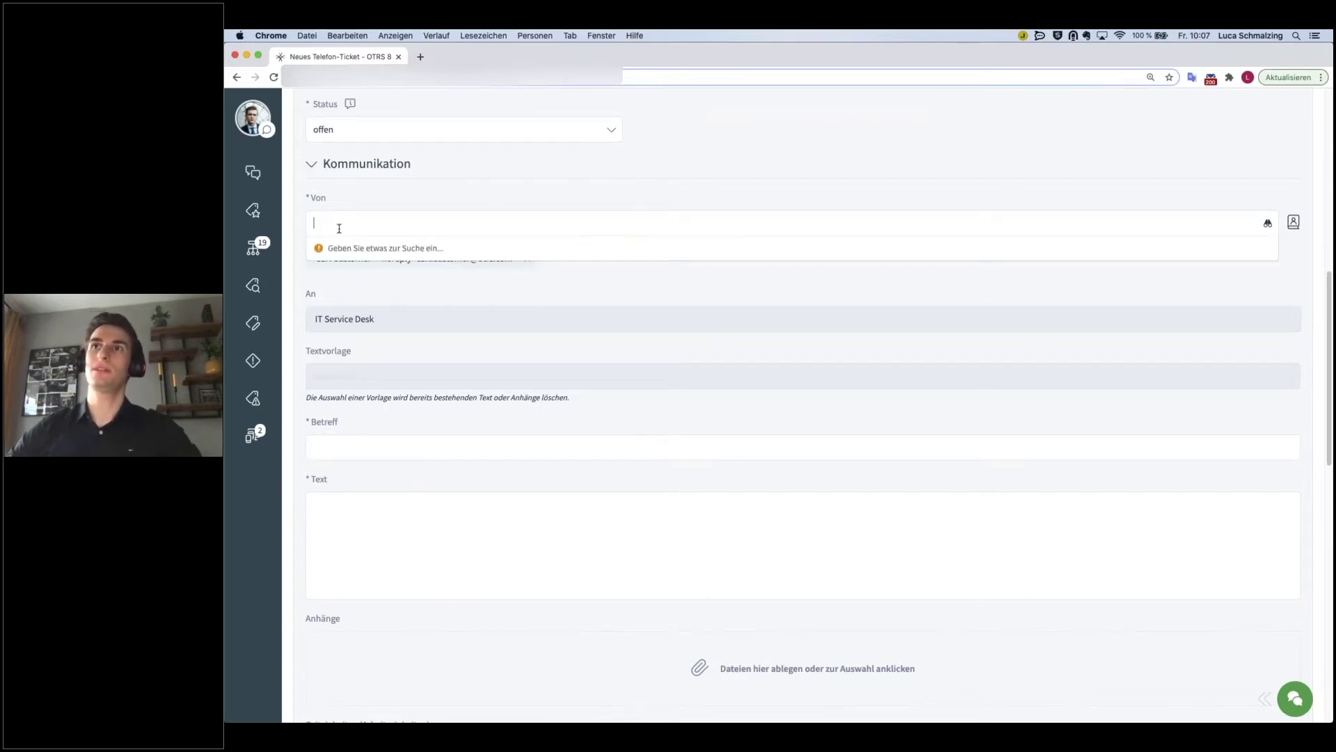
click(507, 185)
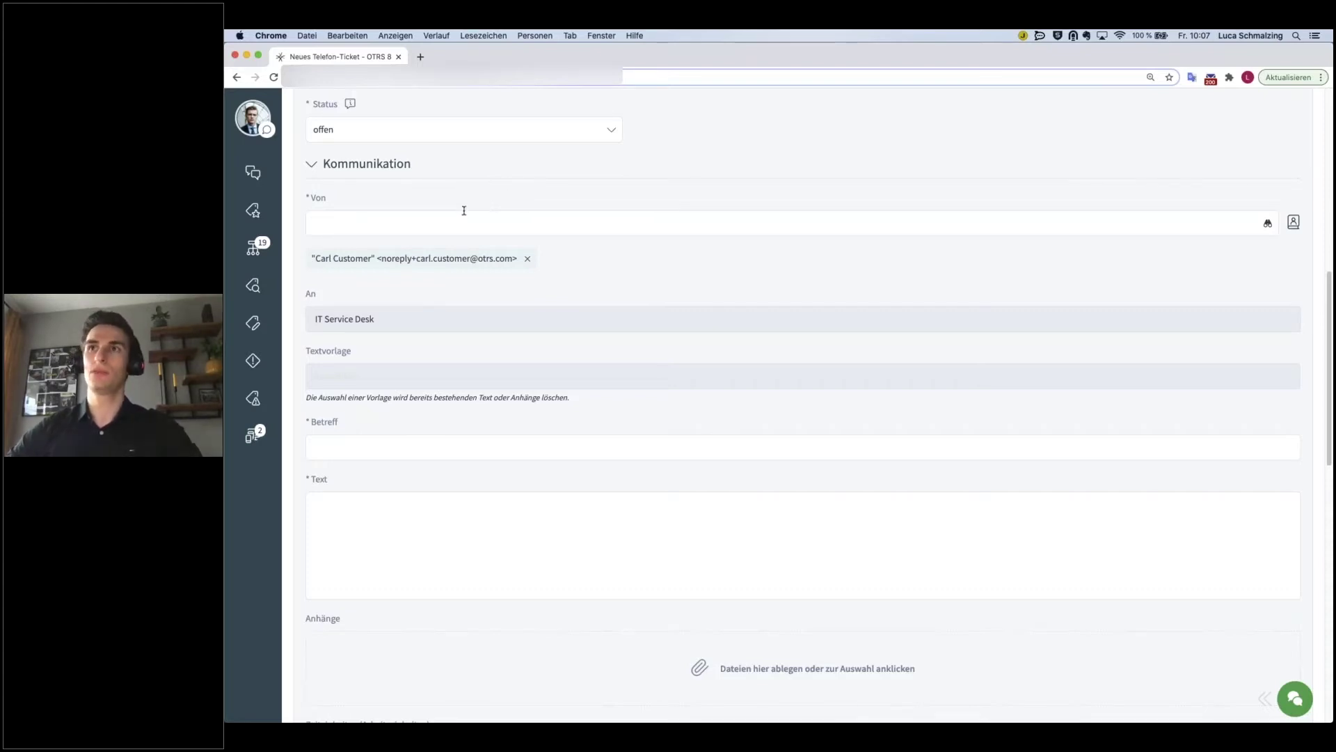
click(353, 446)
text(Dr)
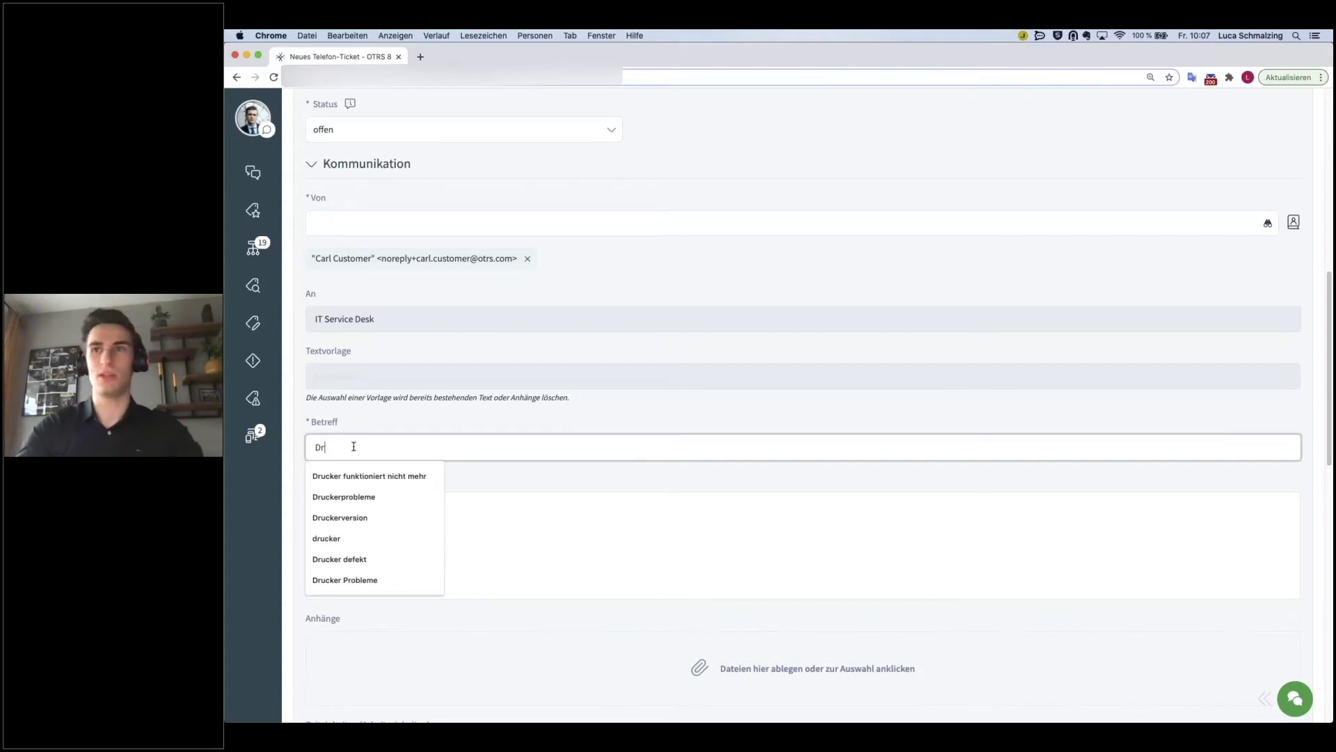
text(ucker fu)
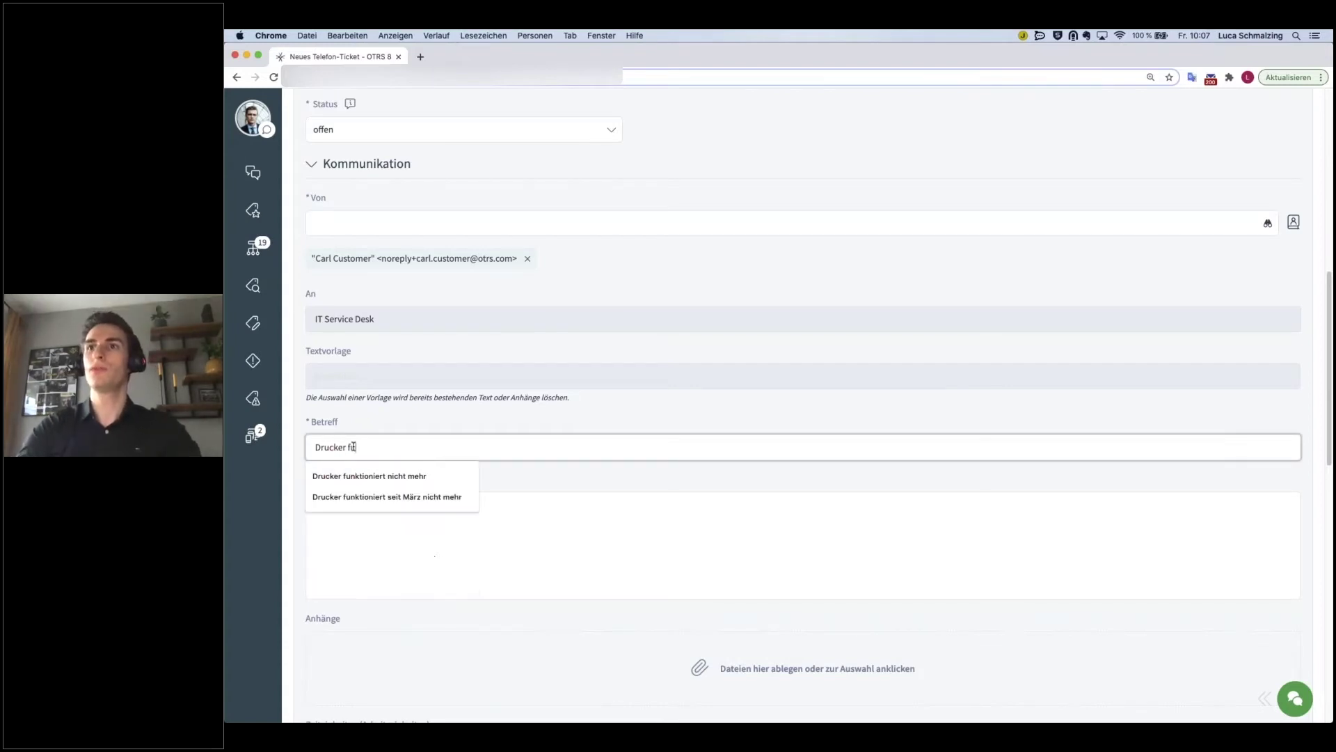
text(nktioniert nicht mehr)
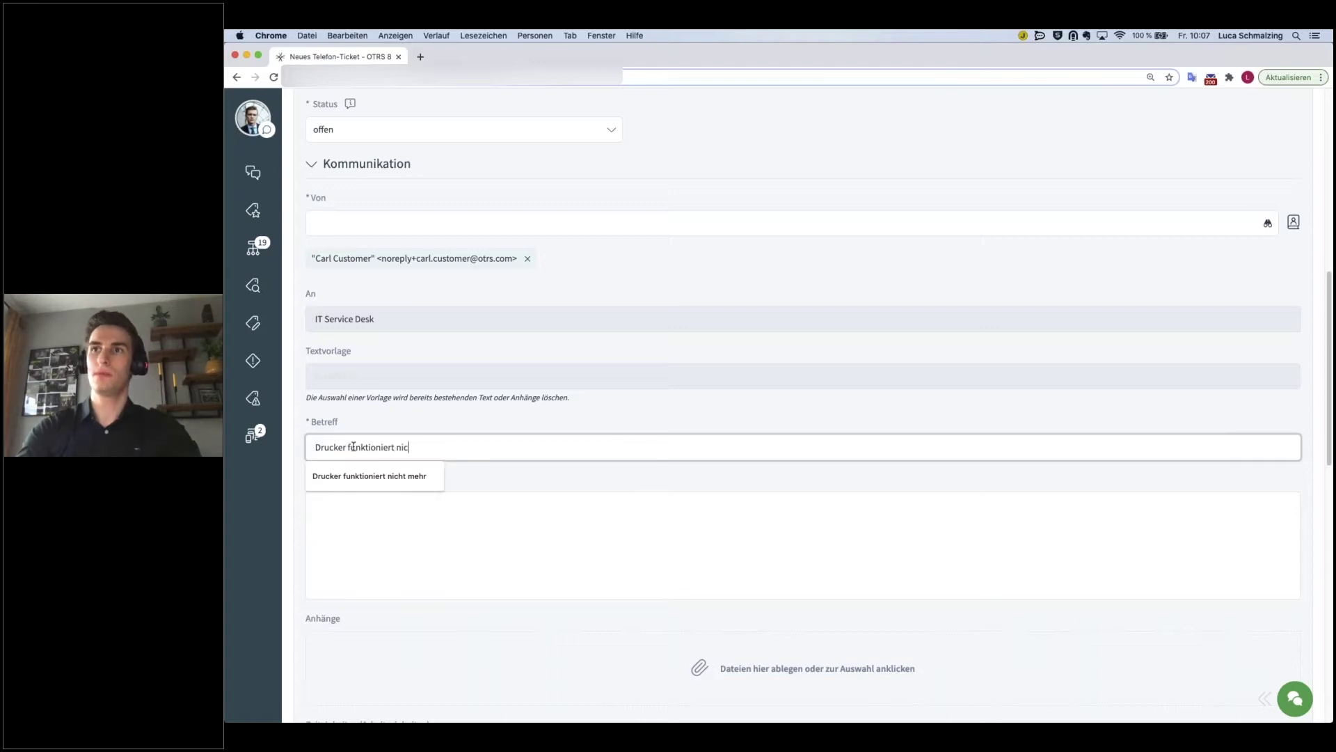
- Write the body: greeting to the IT department, printer broken since yesterday, support request, sign-off
click(409, 520)
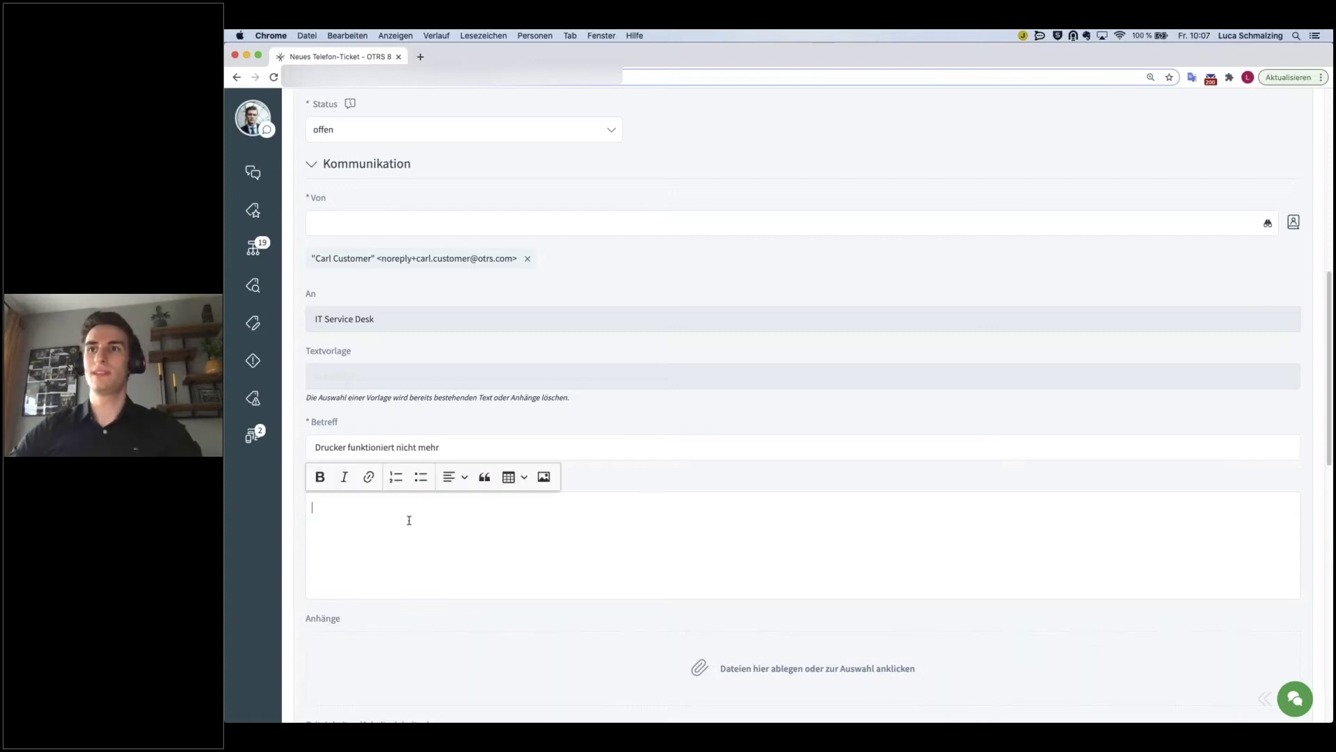
scroll(432, 519, down, 1)
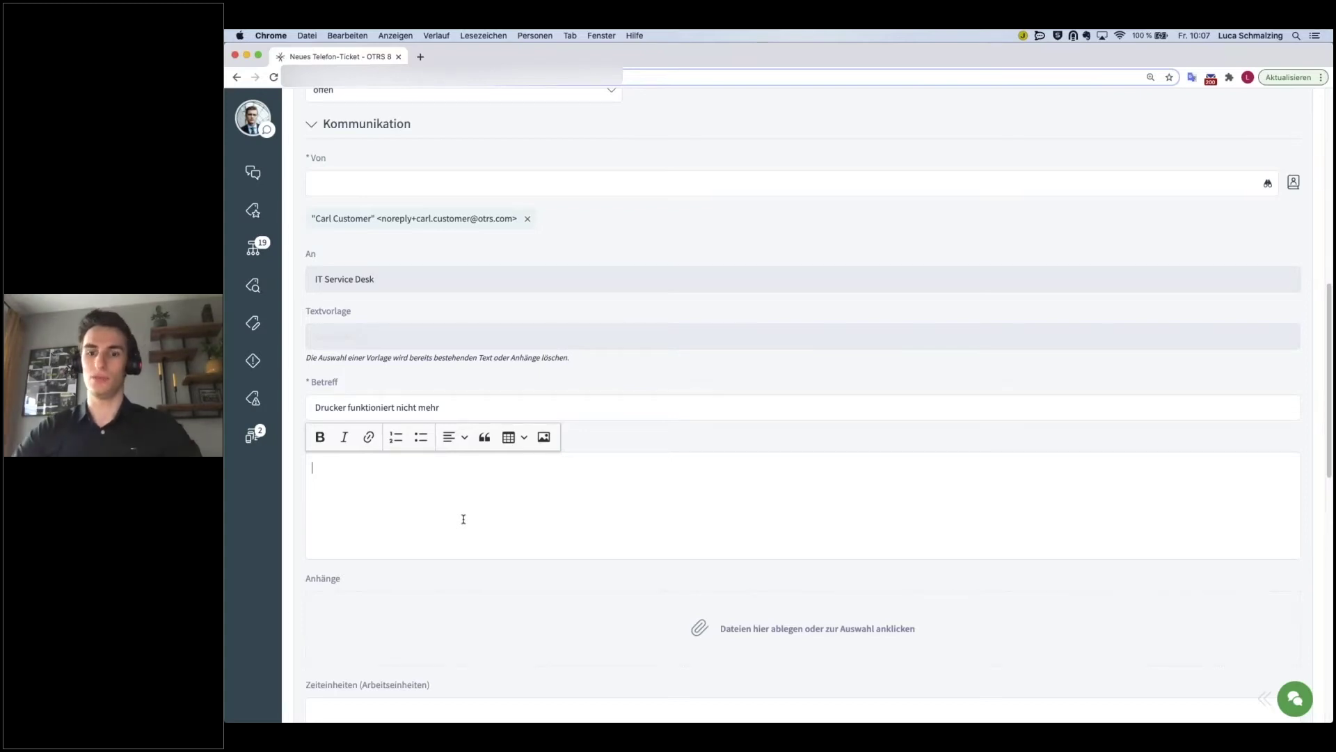
text(Hallo liebe I)
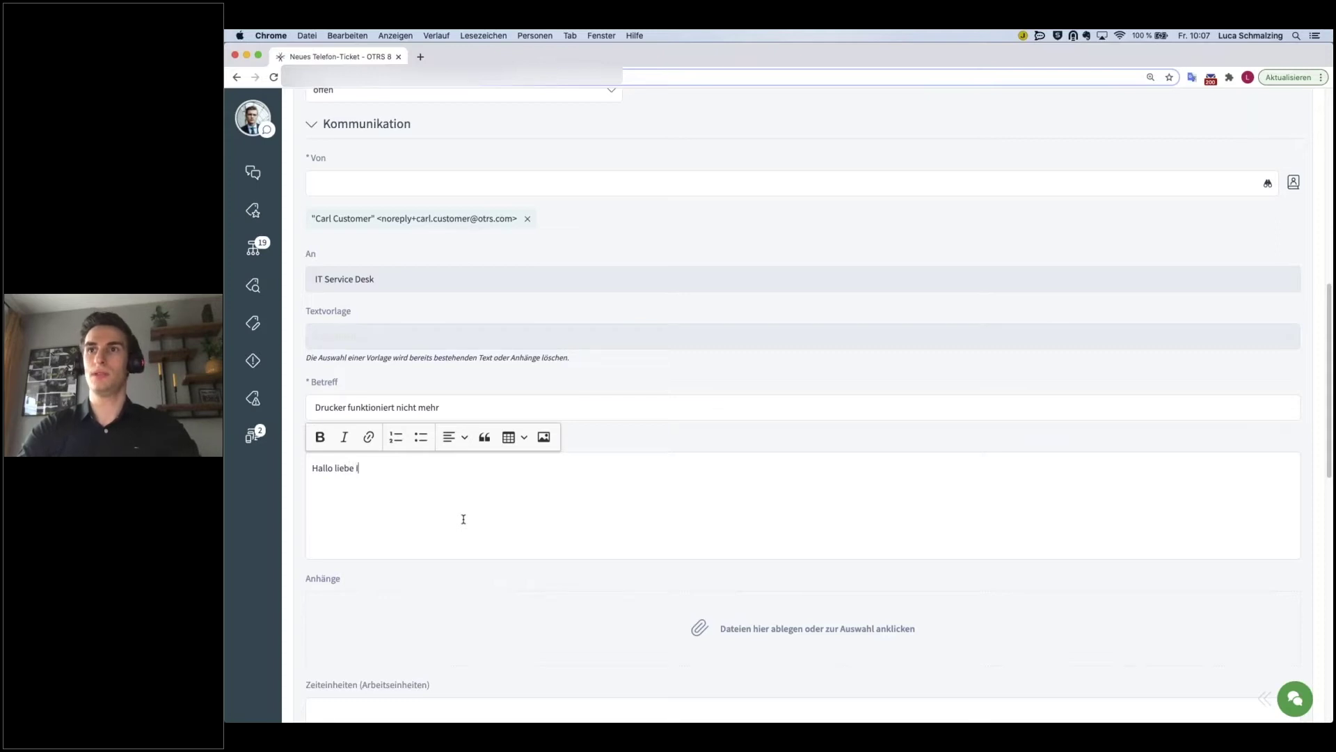
text(T-Abteil)
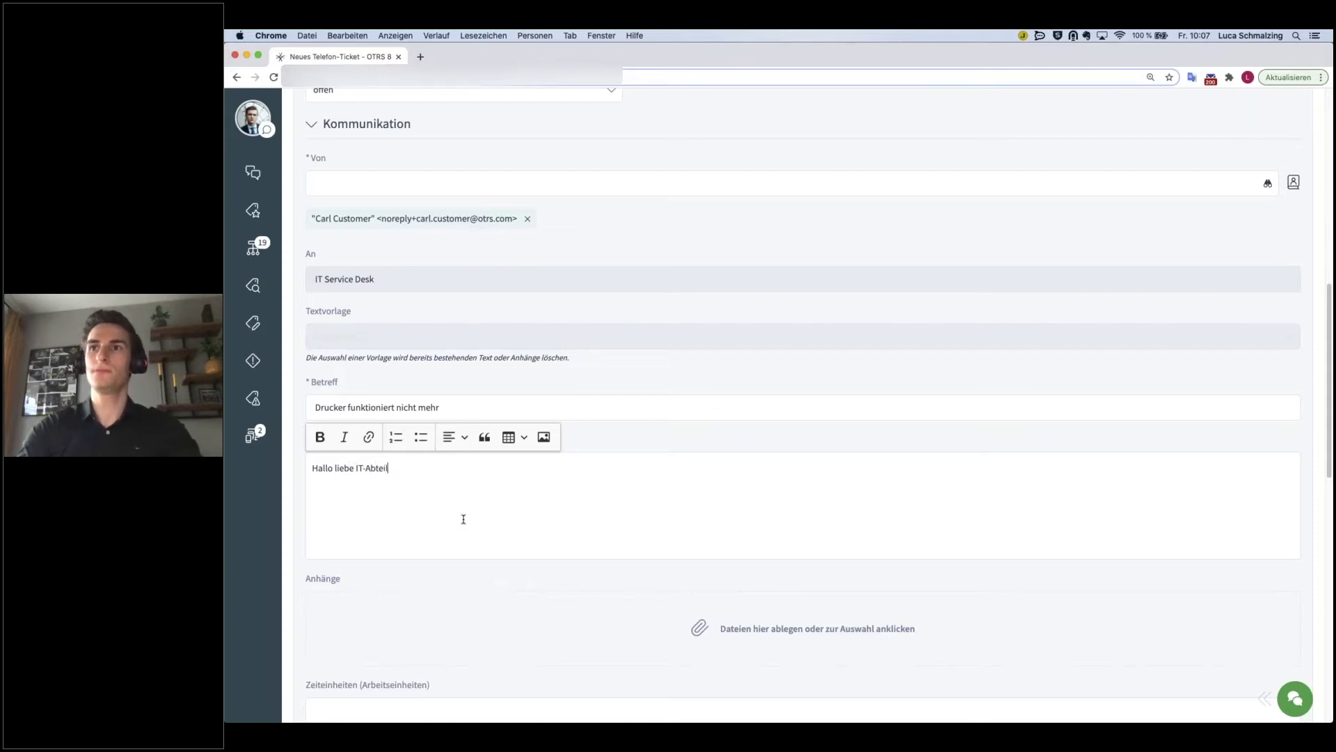
text(ung,  sei)
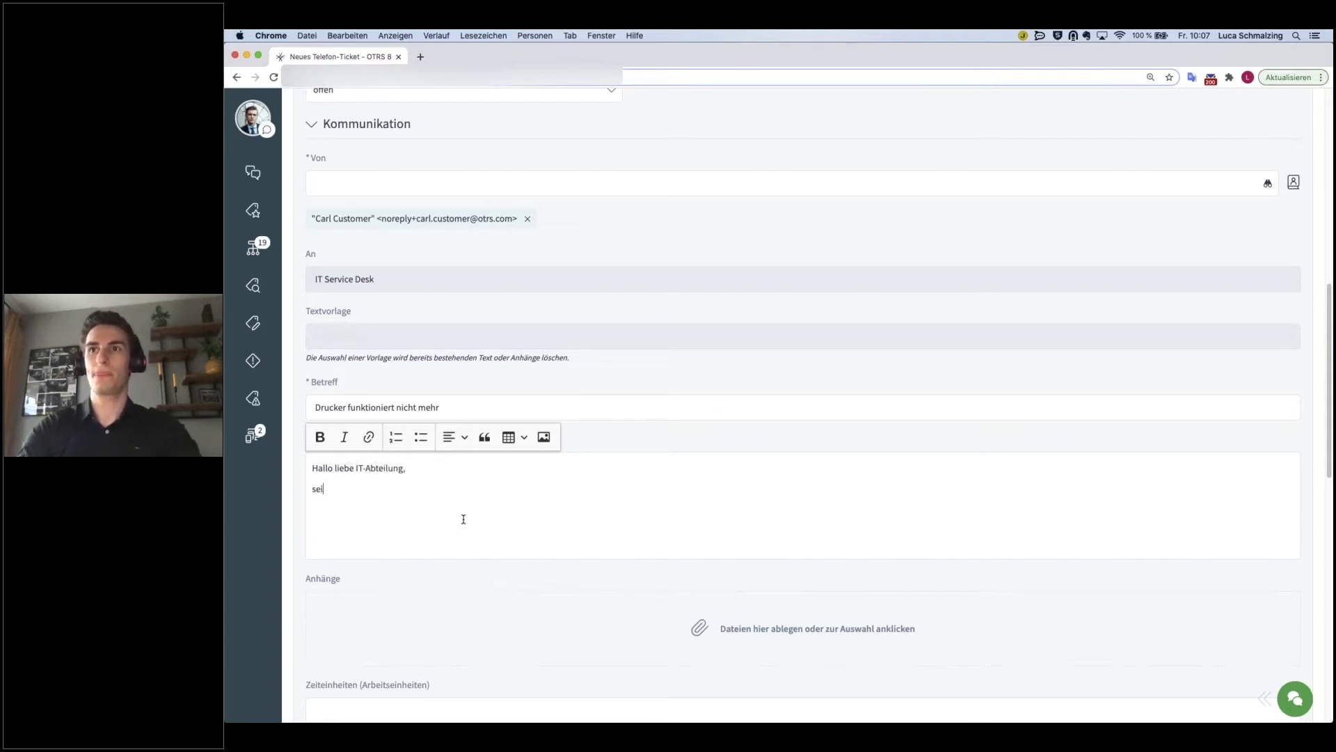
text(t gestern )
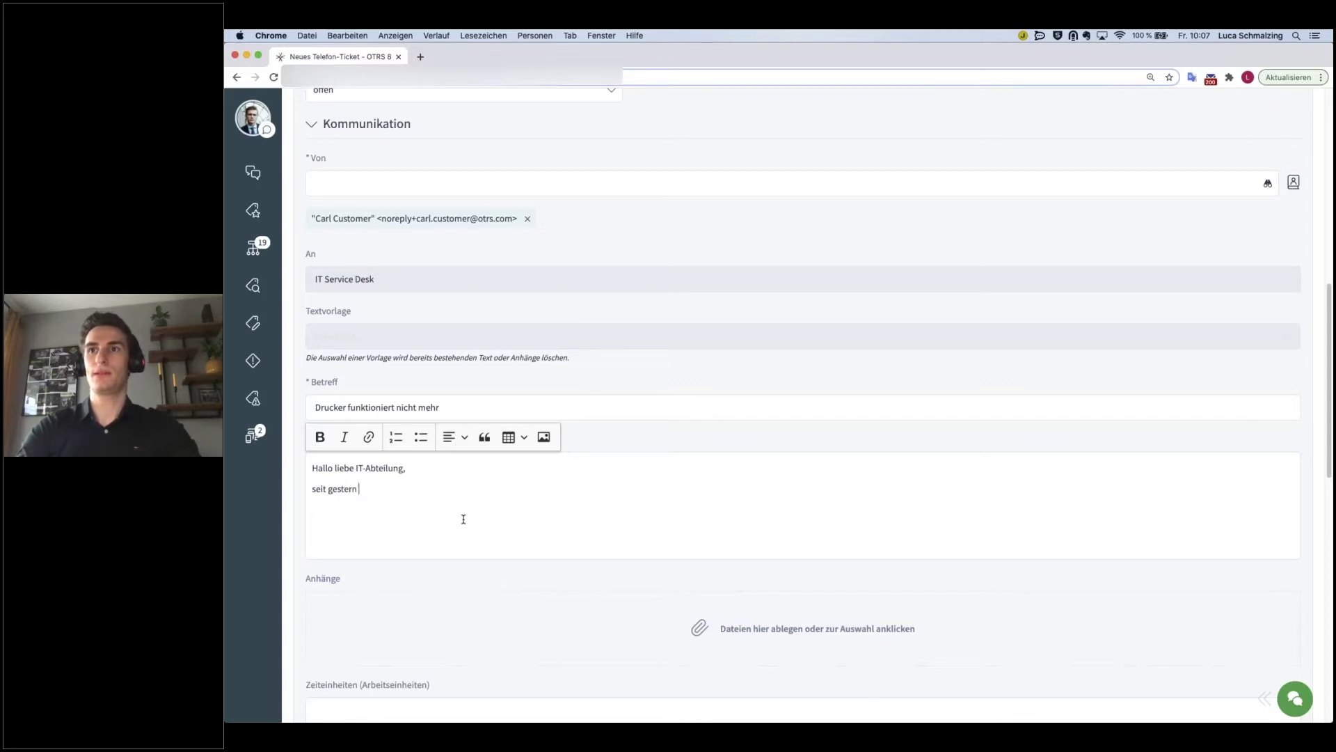
text(funktioniert mein )
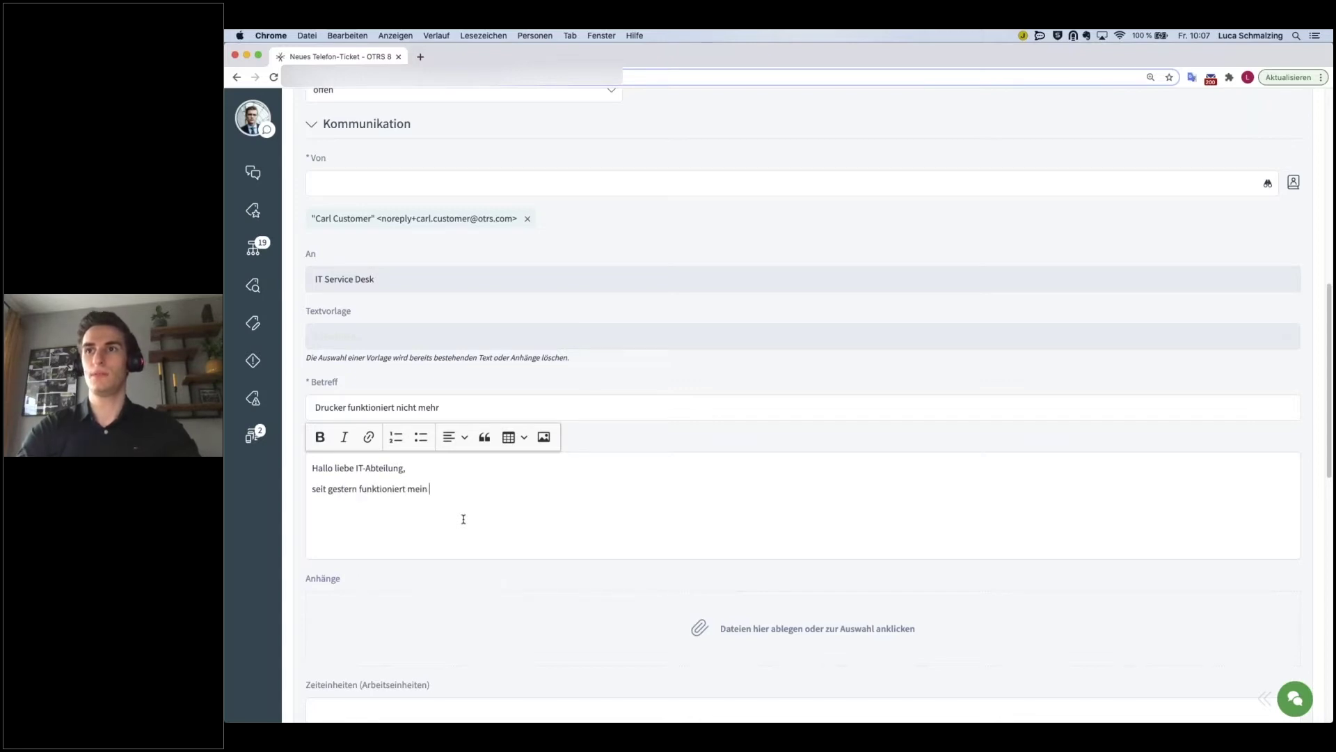
text(Drucker nicht mehr. Bitte um U)
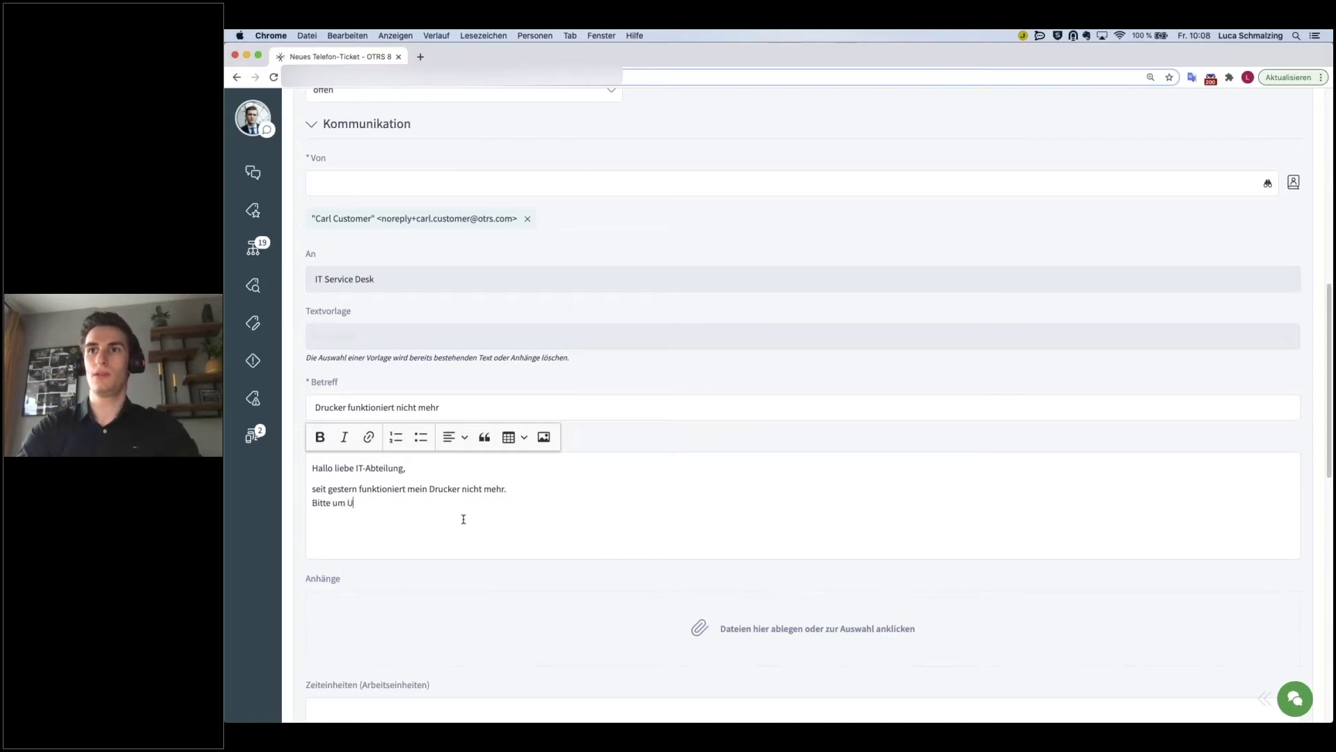
text(nterstützung!  )
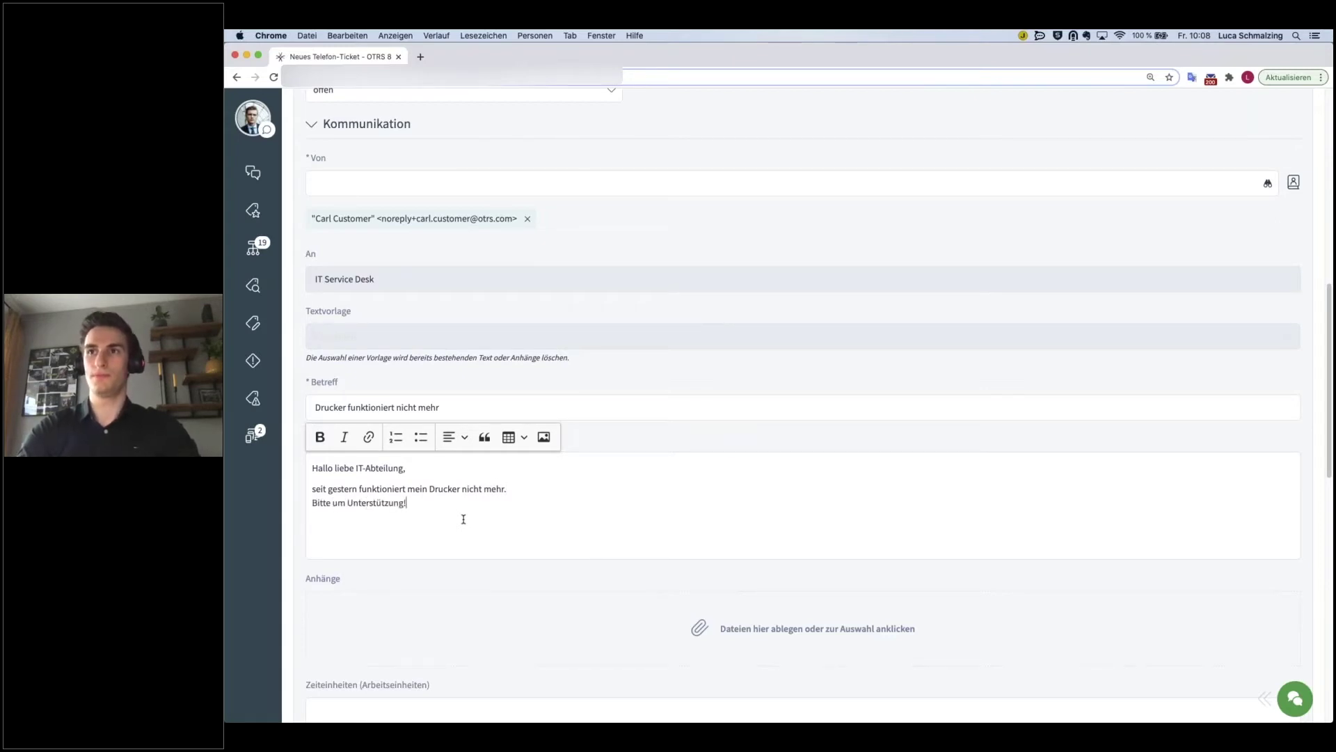
text(Freundliche G)
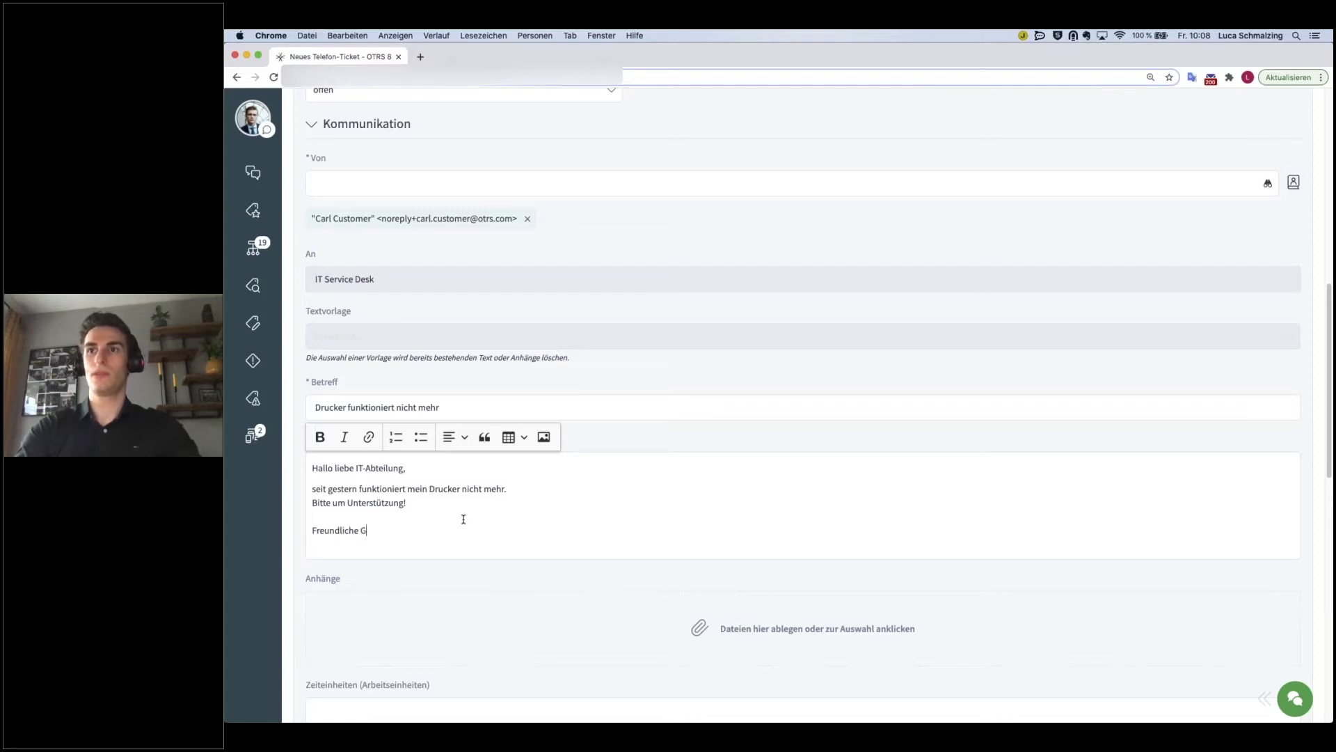
text(rüße Carl Customer)
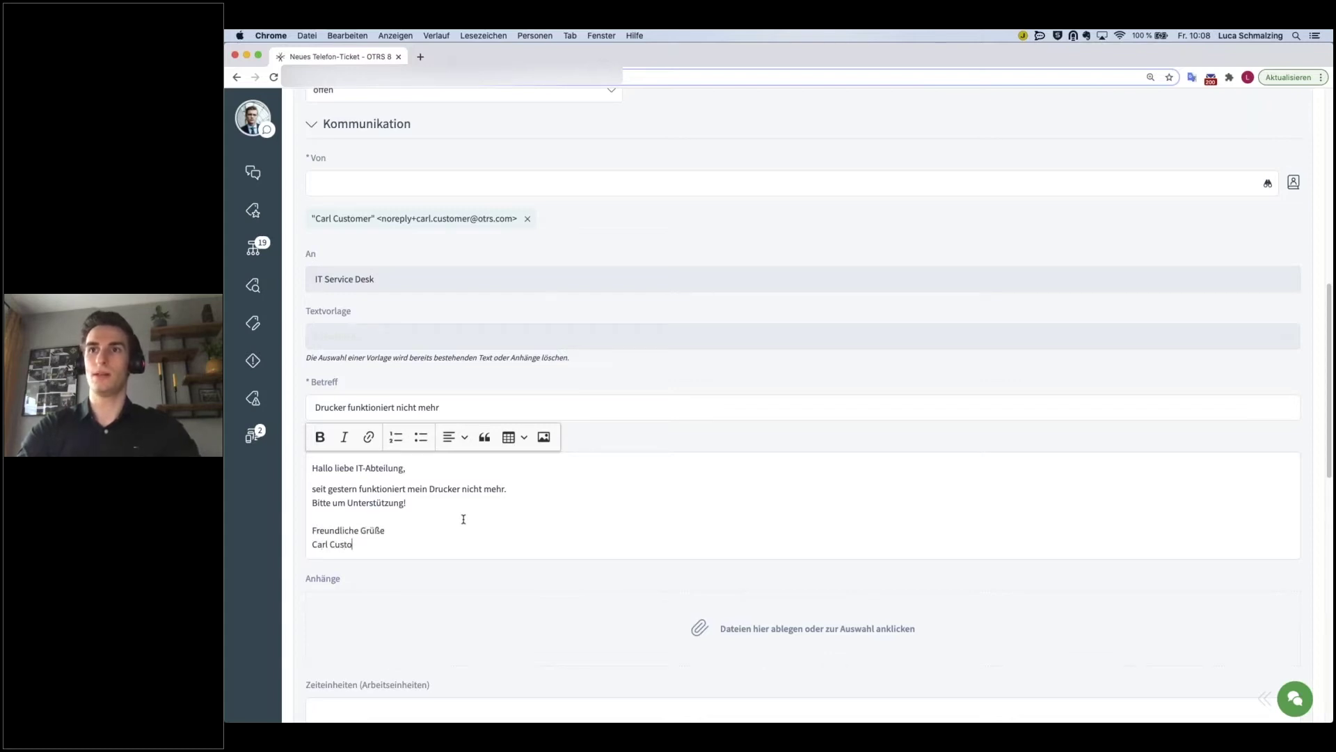
scroll(626, 532, down, 3)
scroll(602, 532, down, 1)
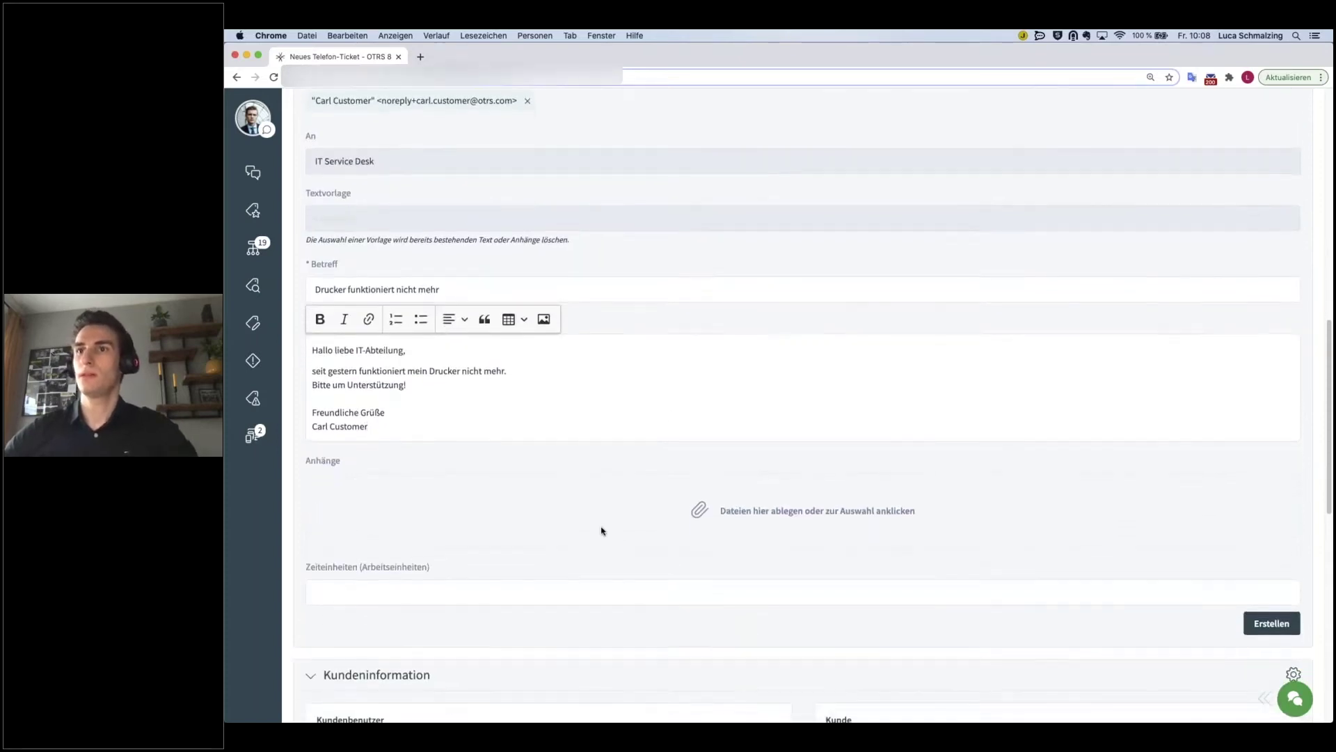
scroll(598, 531, down, 1)
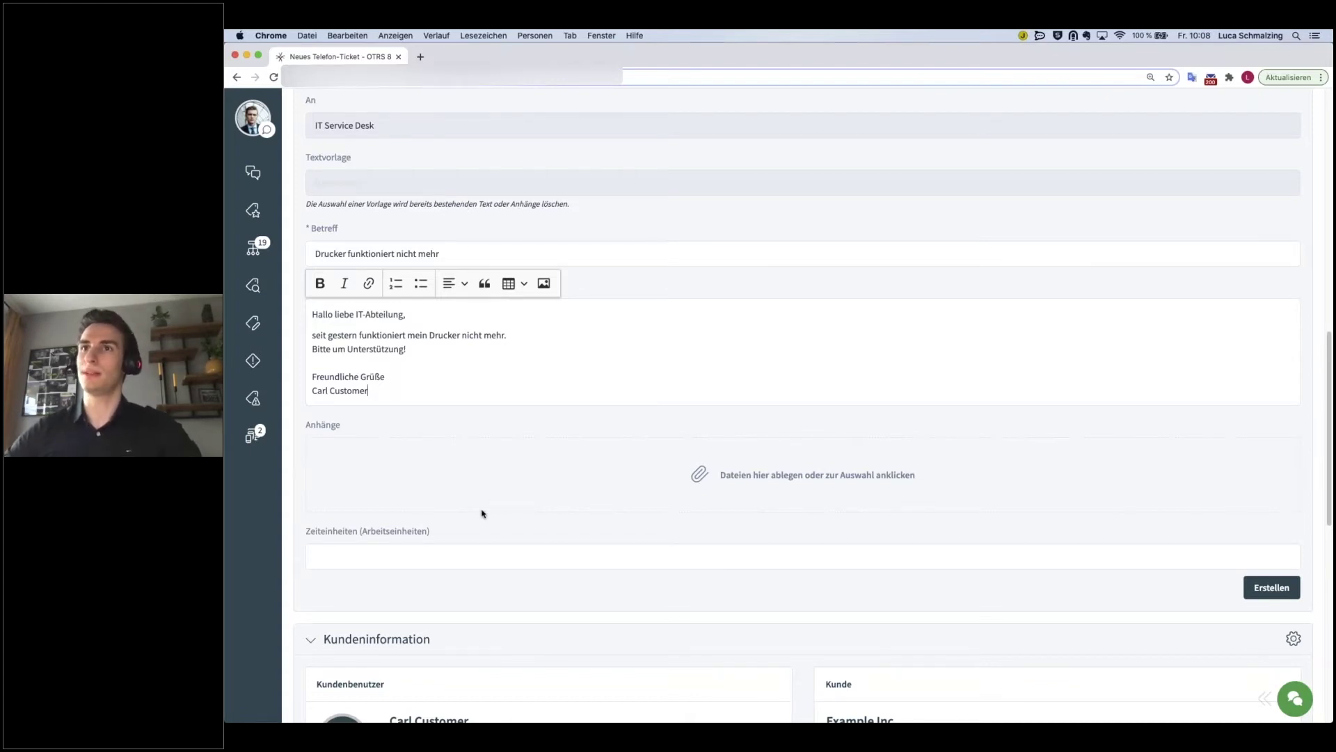
scroll(359, 533, down, 1)
- Enter 15 in the Zeiteinheiten time units field
click(359, 534)
text(15)
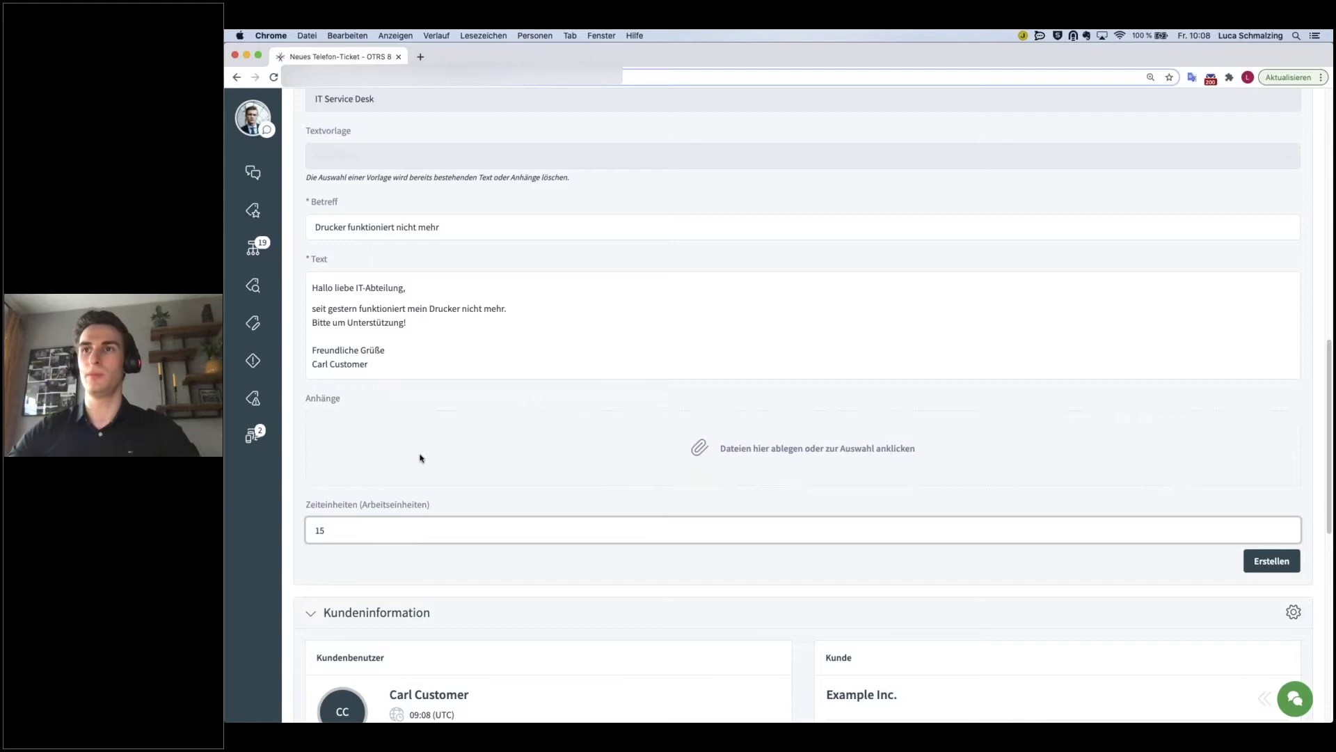
scroll(449, 488, down, 4)
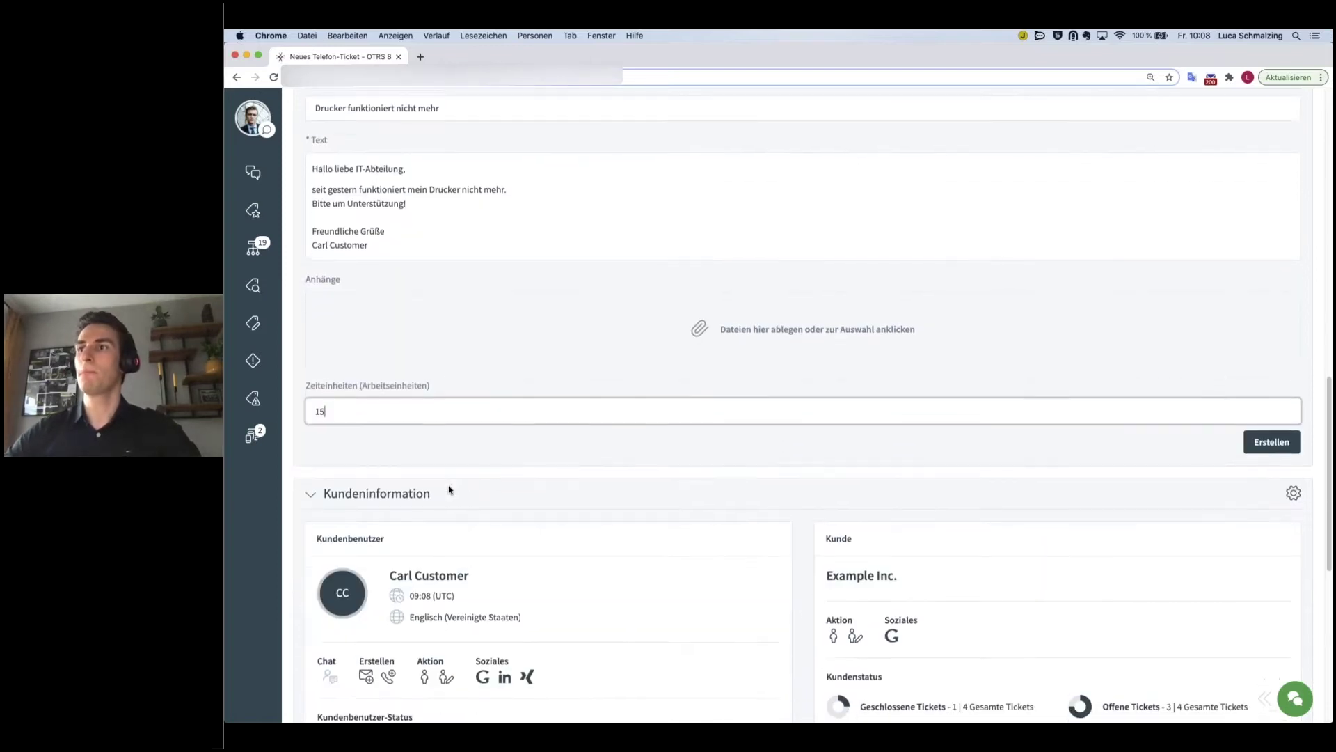
scroll(460, 532, down, 3)
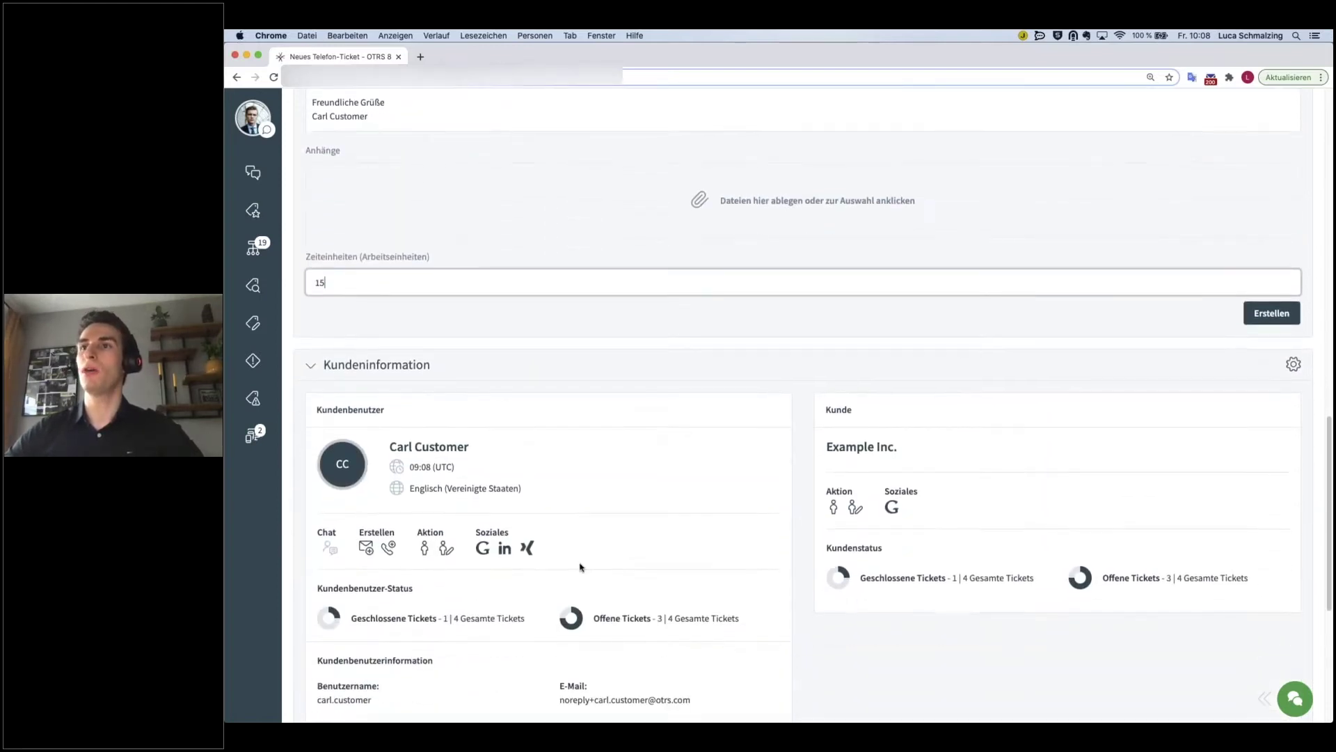
scroll(583, 567, down, 4)
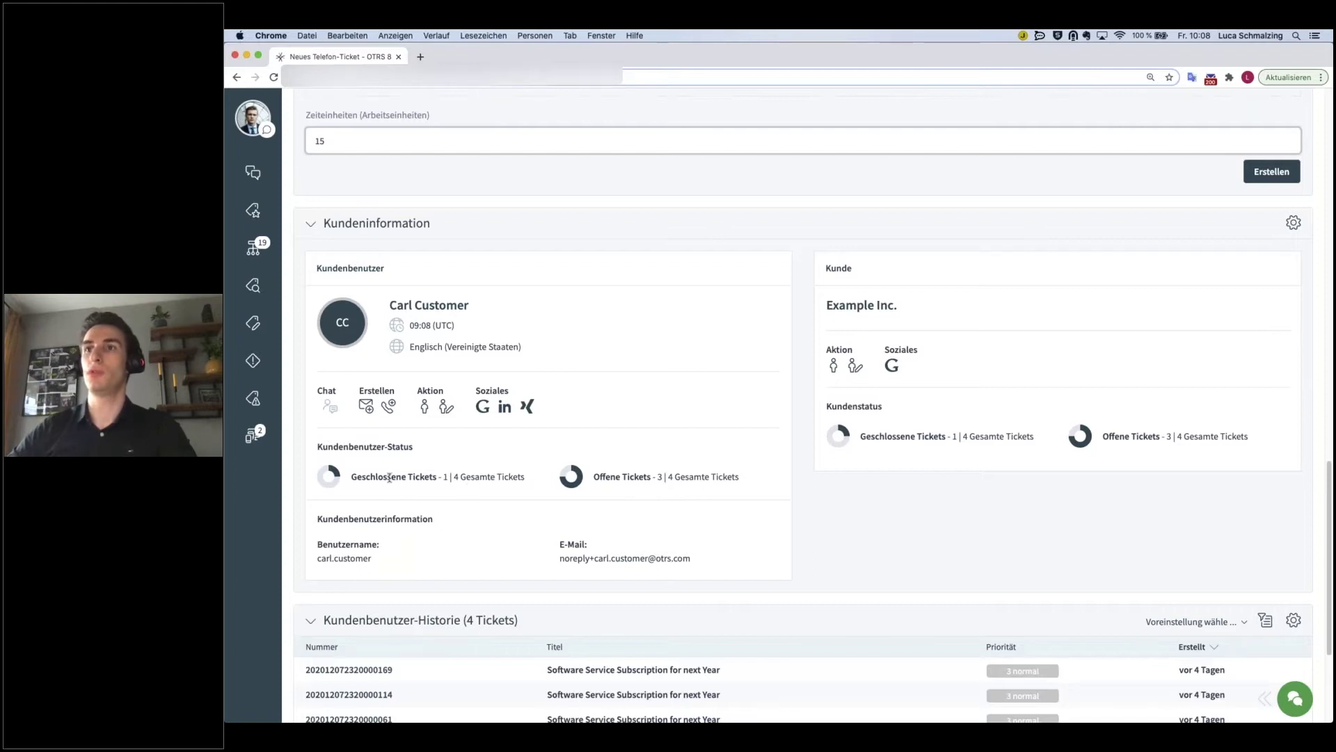
- Highlight the customer's closed and open ticket counts in the customer information
drag(365, 476, 412, 479)
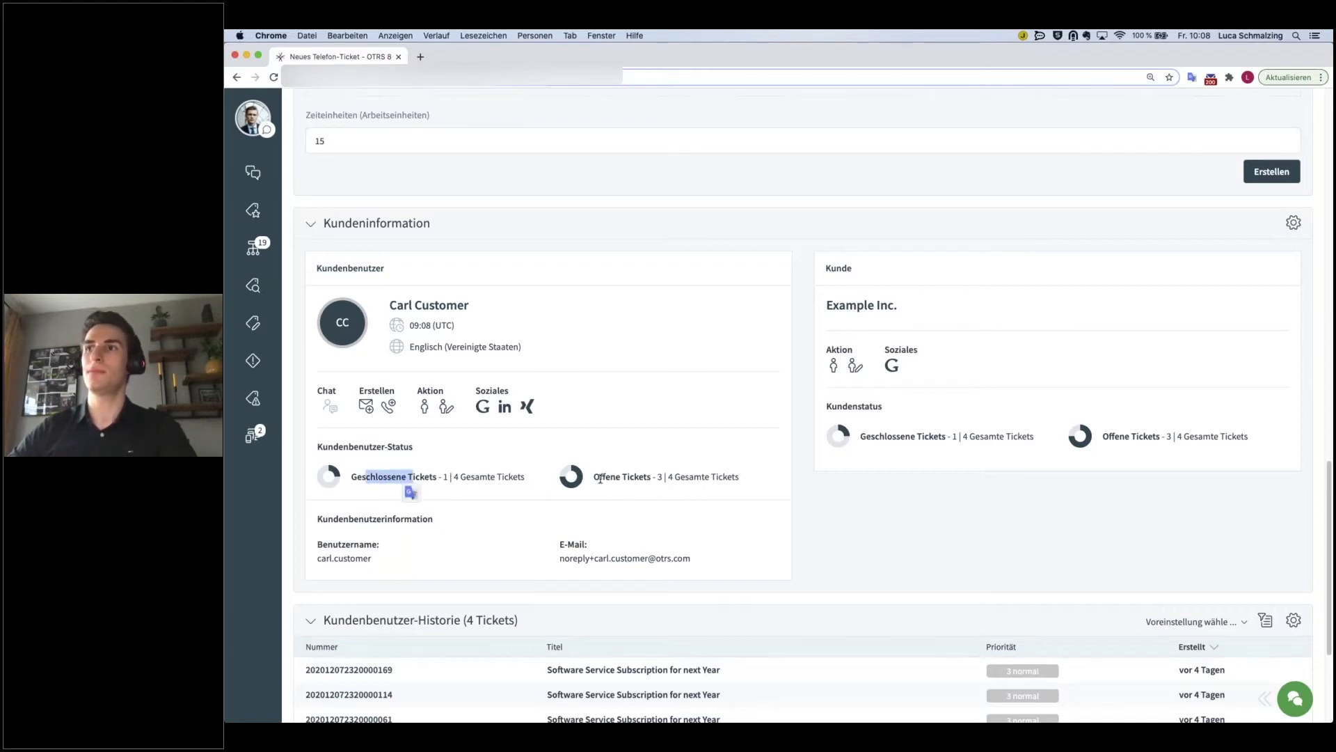
drag(600, 479, 630, 478)
click(688, 504)
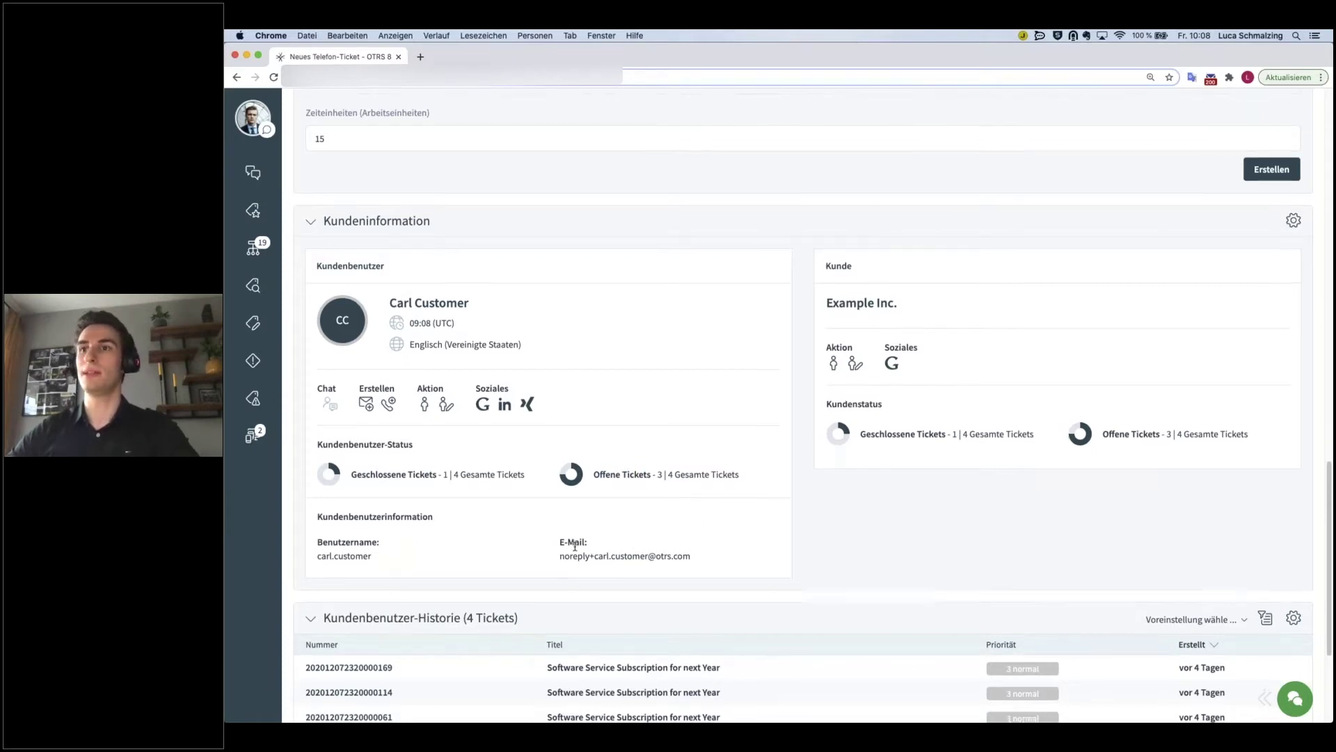
- Review the completed form and create the ticket with Erstellen
scroll(605, 557, down, 3)
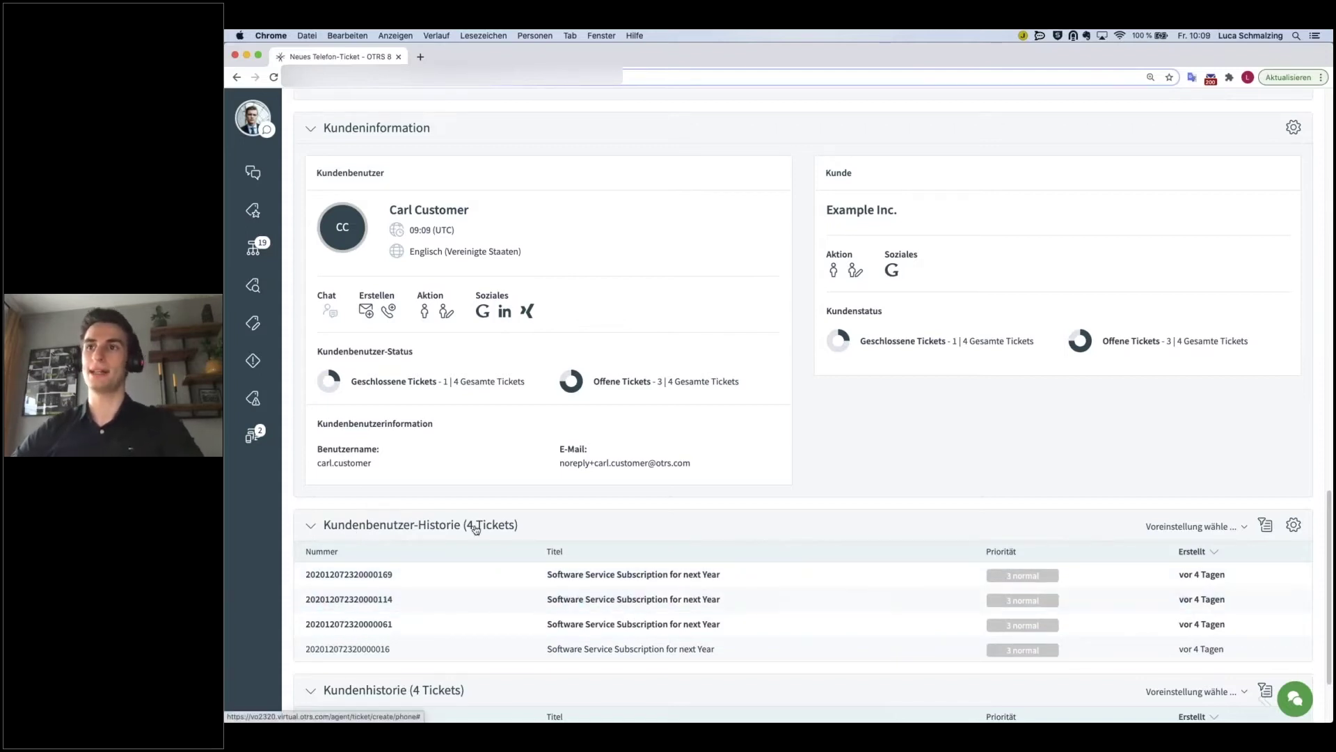
scroll(478, 624, down, 2)
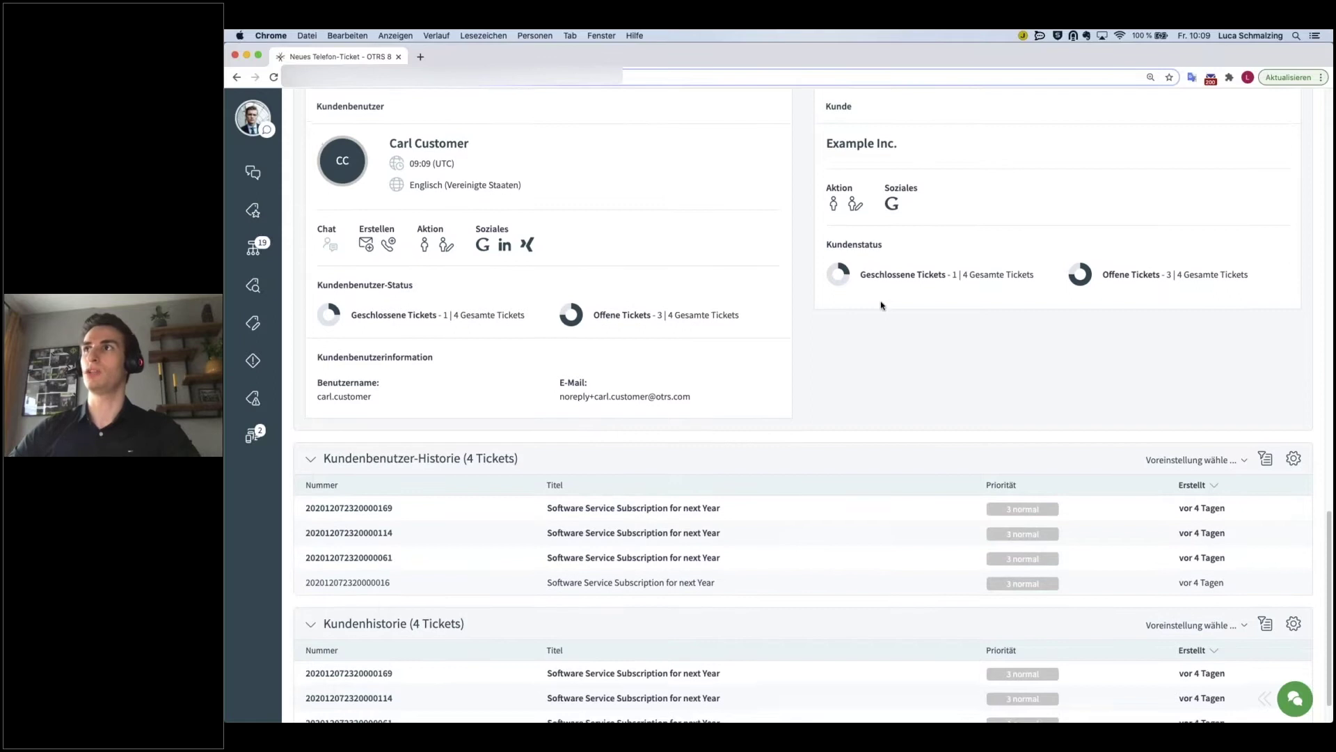
scroll(865, 189, up, 1)
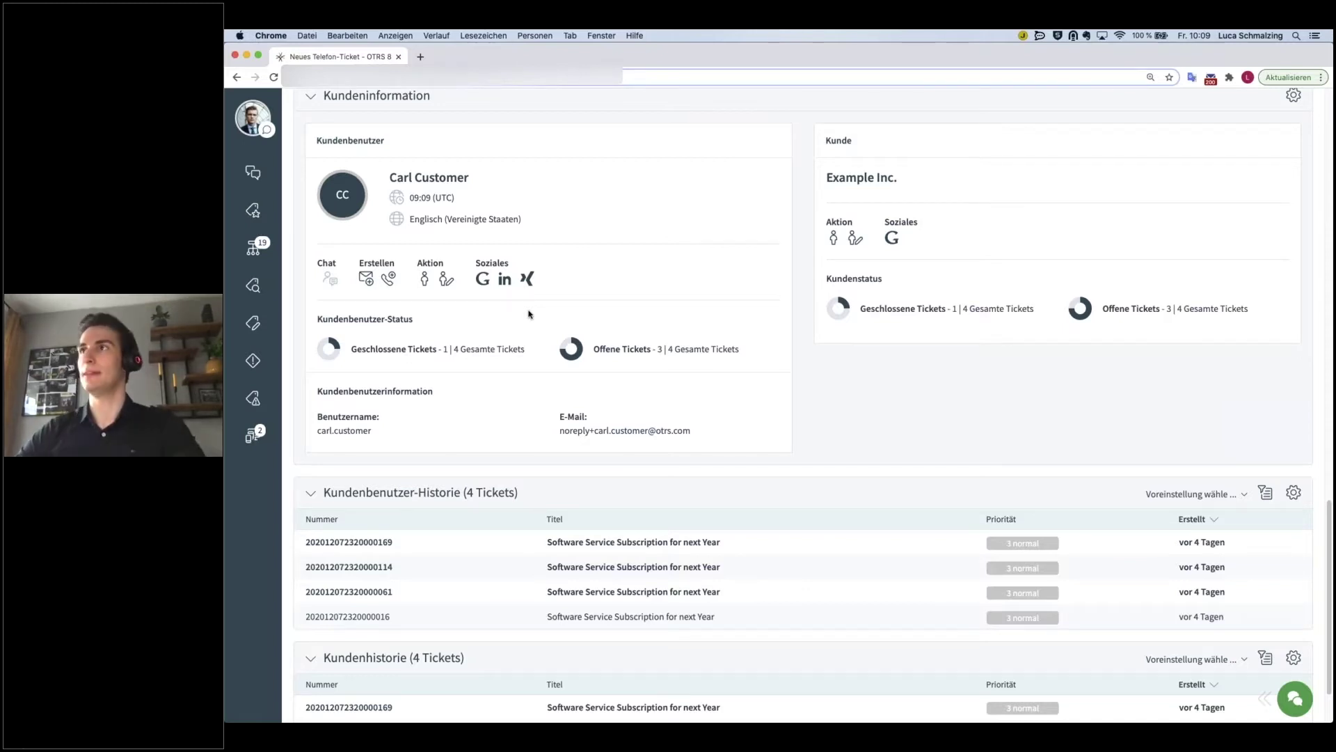
scroll(739, 421, down, 1)
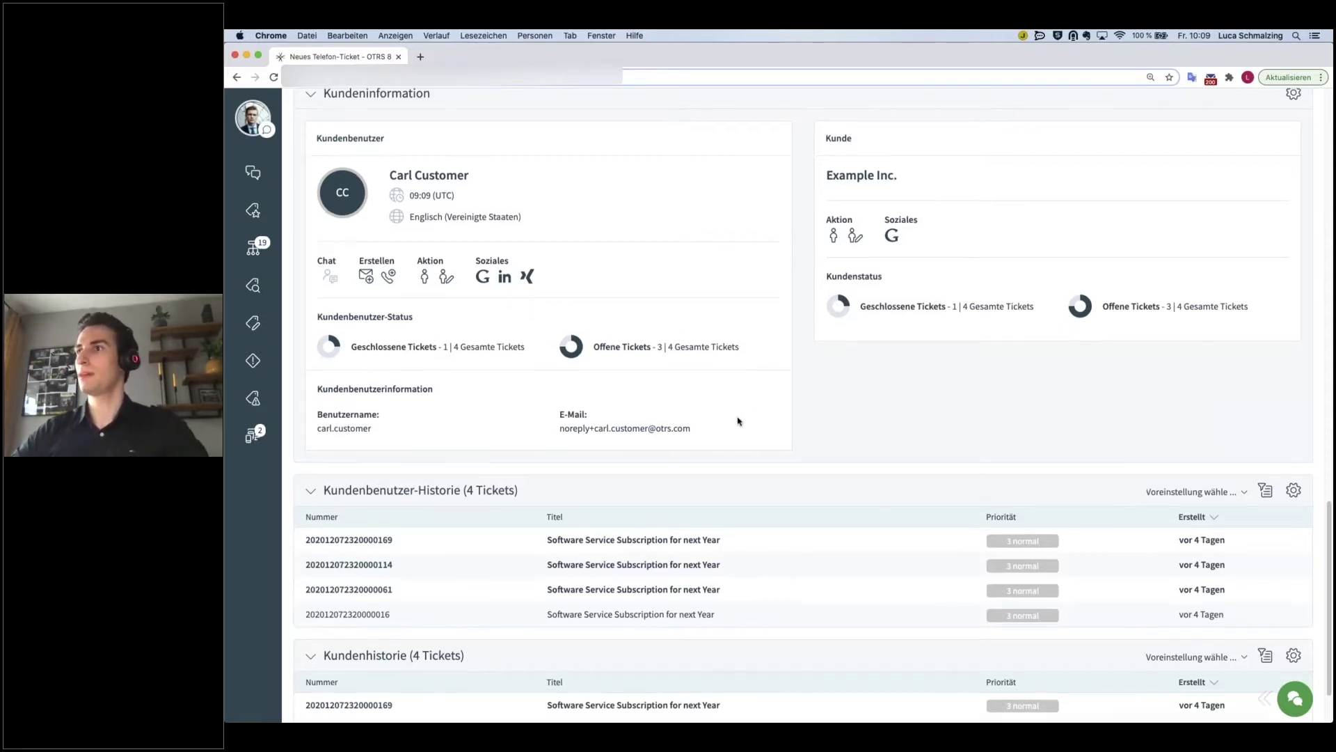
scroll(738, 421, up, 5)
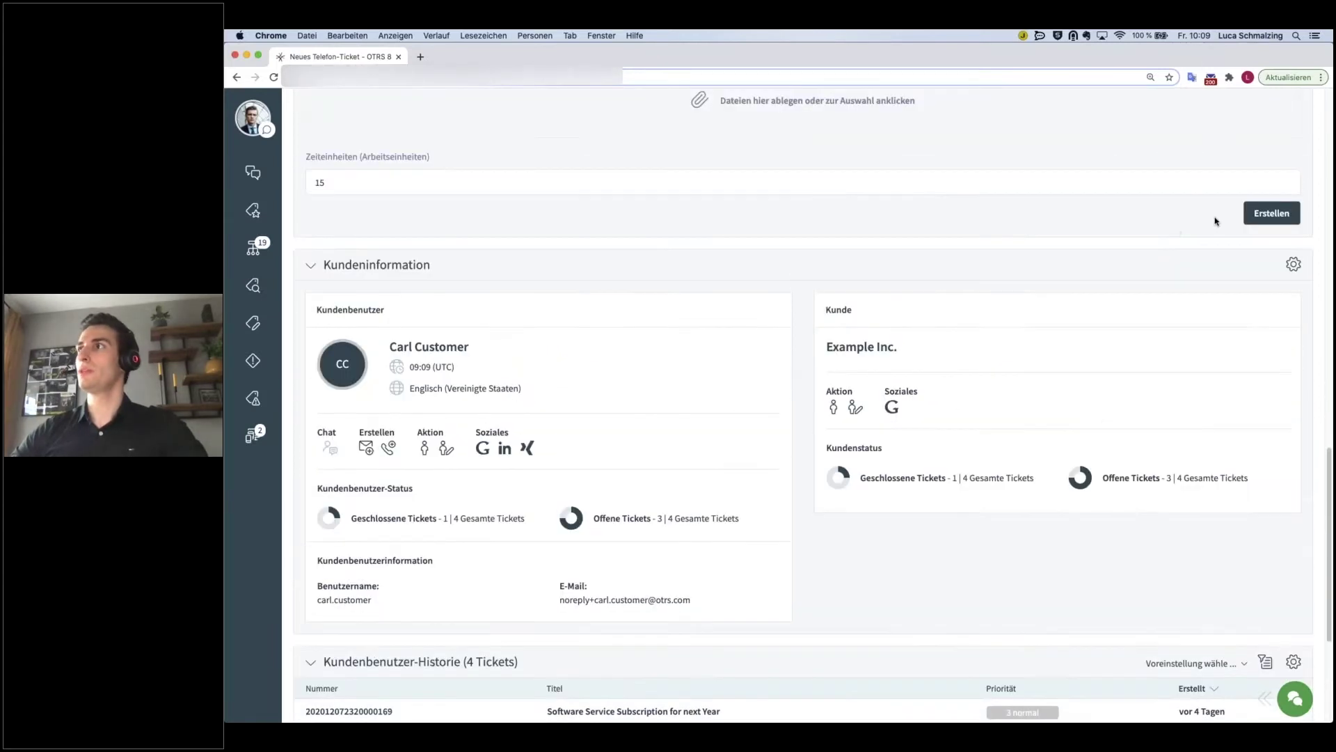
click(1271, 213)
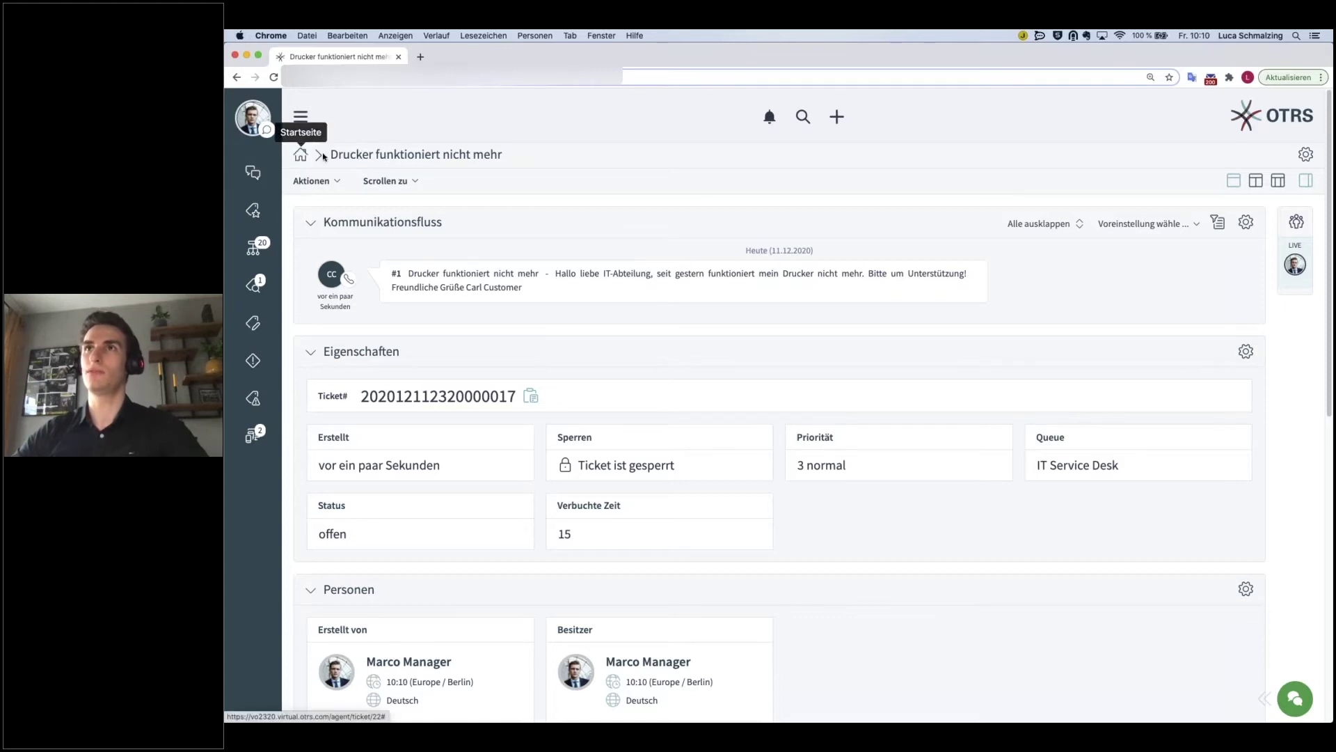
drag(331, 154, 510, 155)
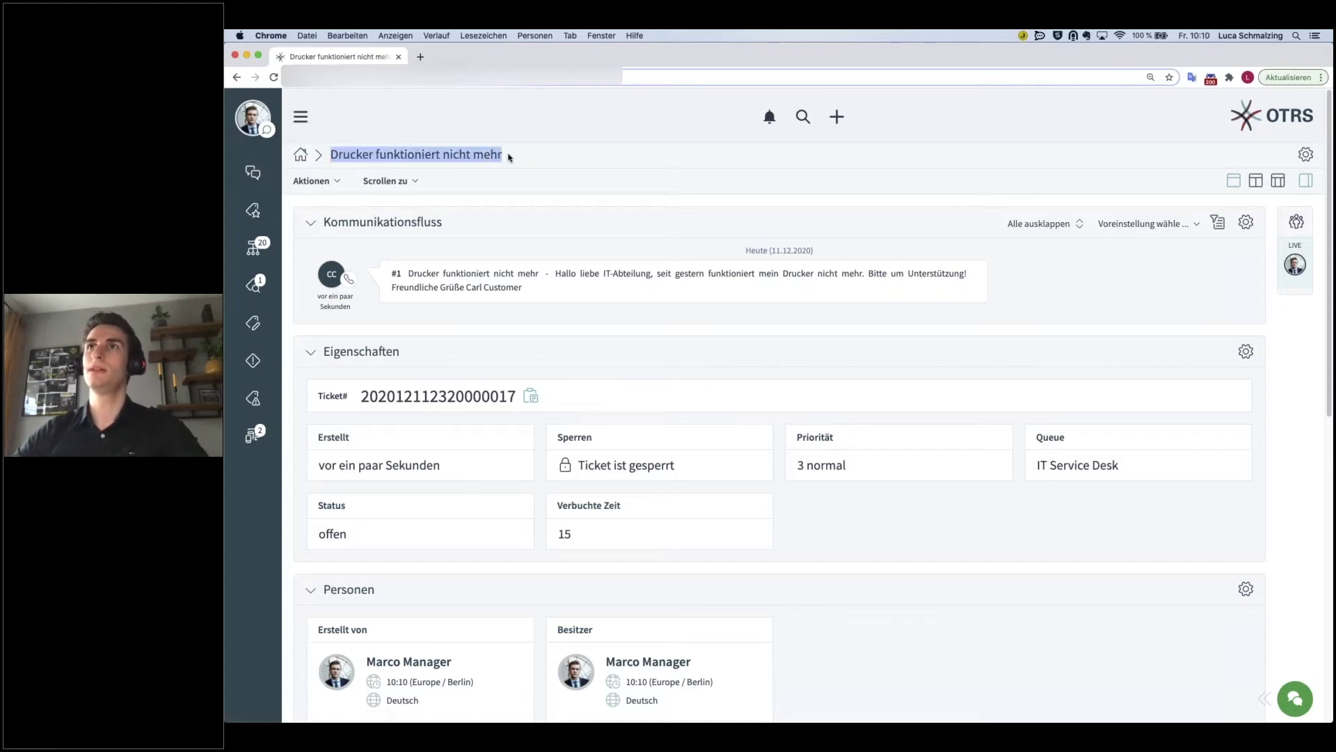
click(512, 158)
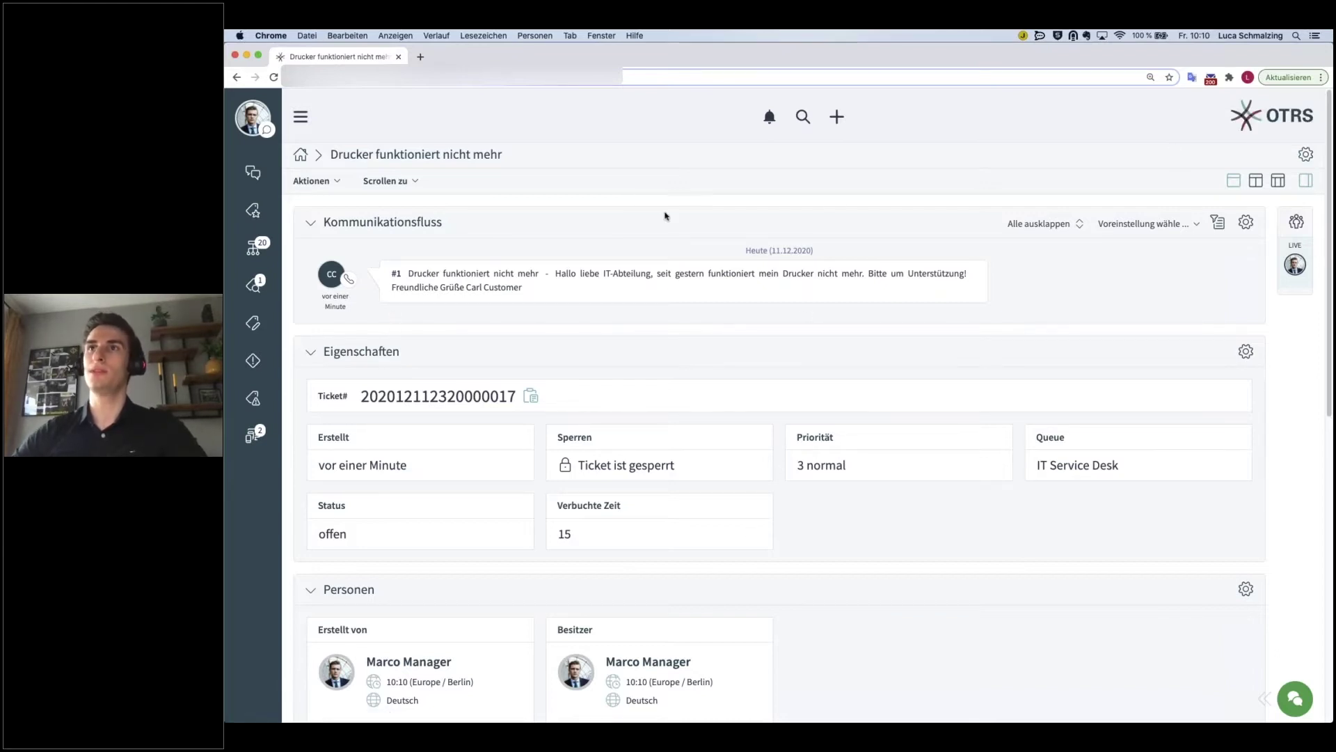
click(311, 222)
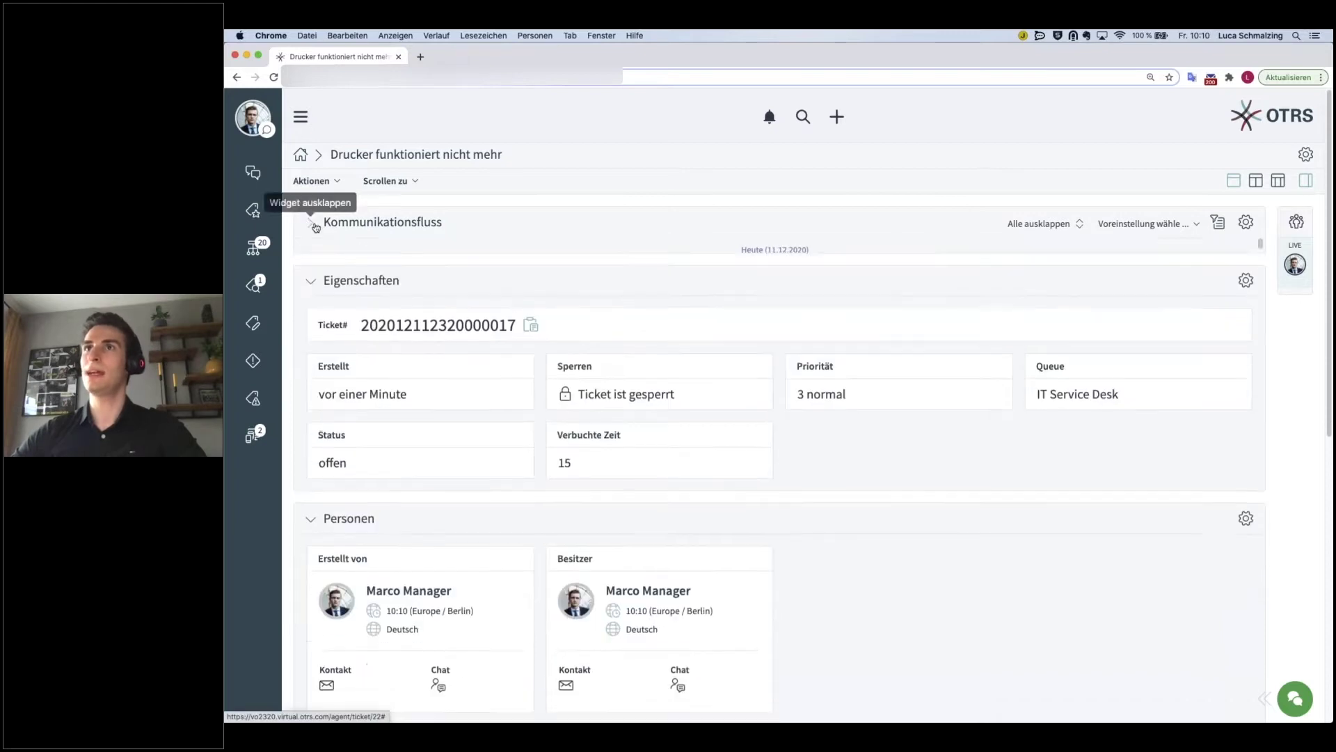
click(308, 271)
double_click(311, 308)
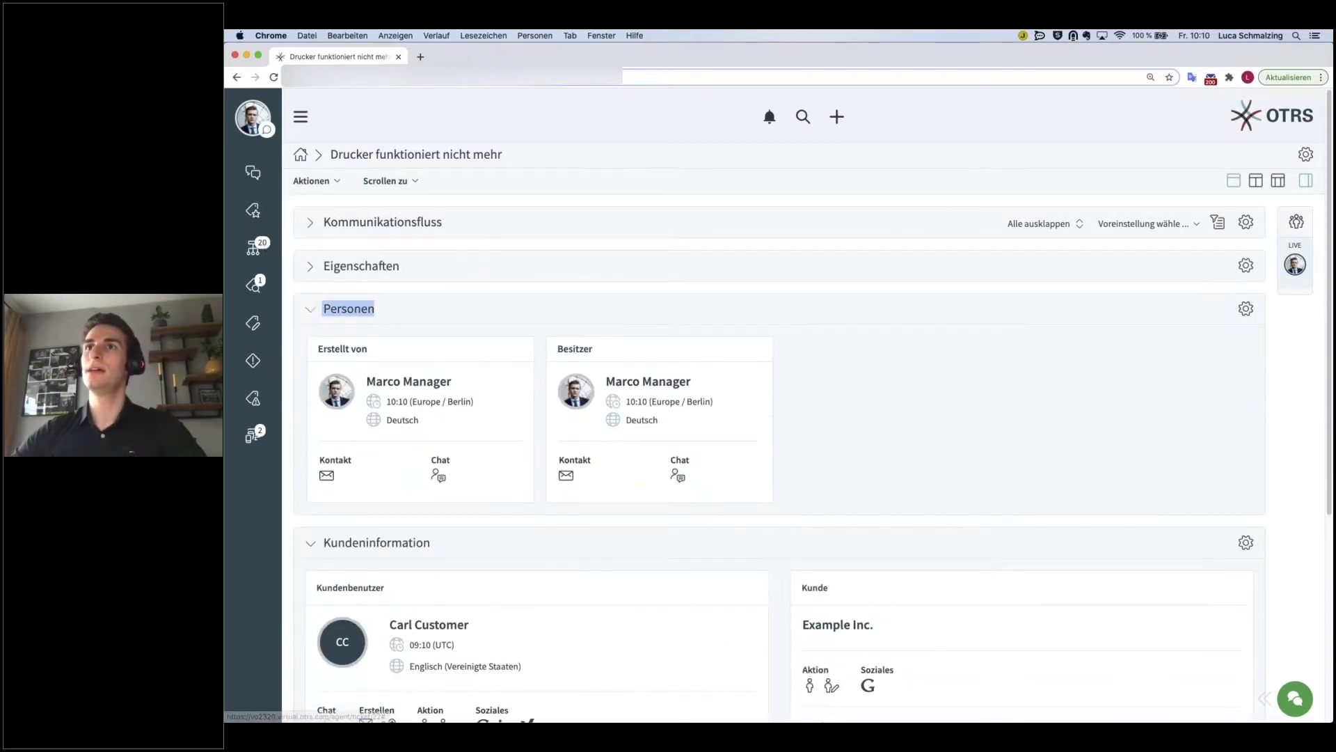
click(311, 309)
click(311, 266)
click(310, 223)
click(512, 218)
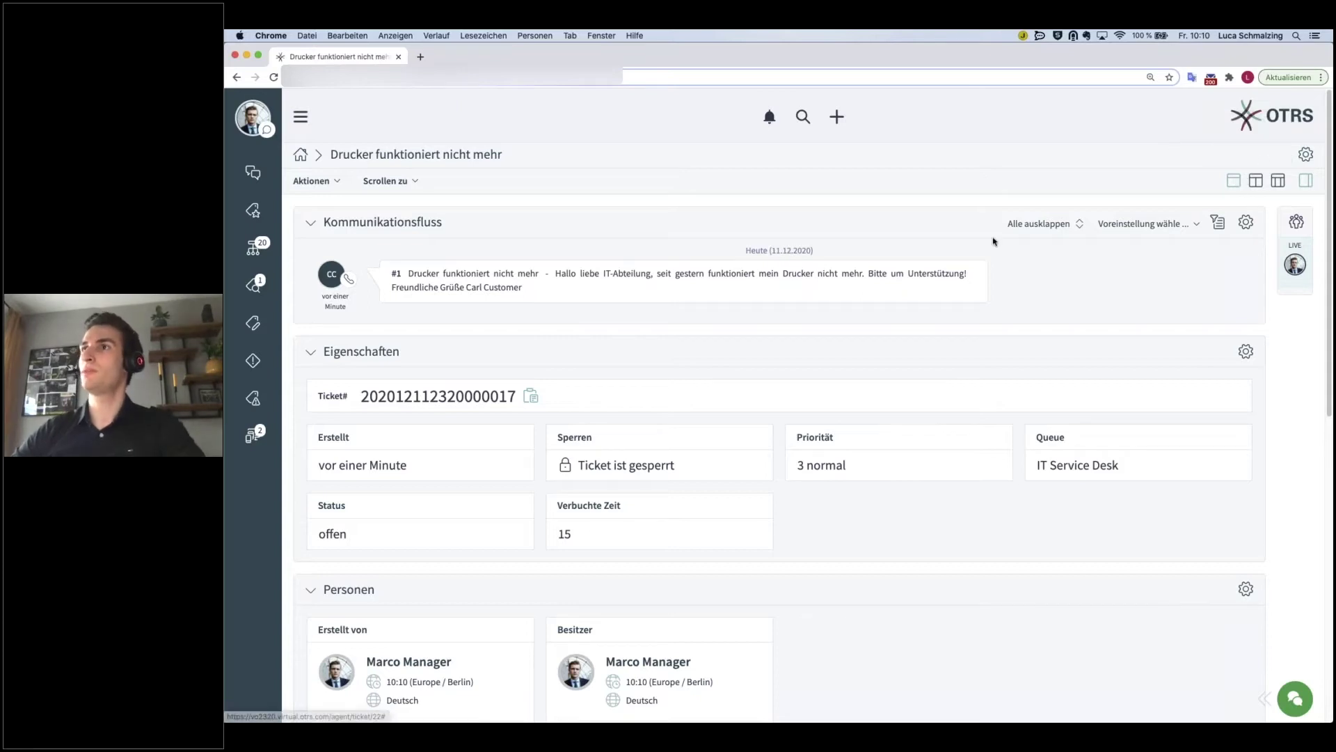
click(1257, 182)
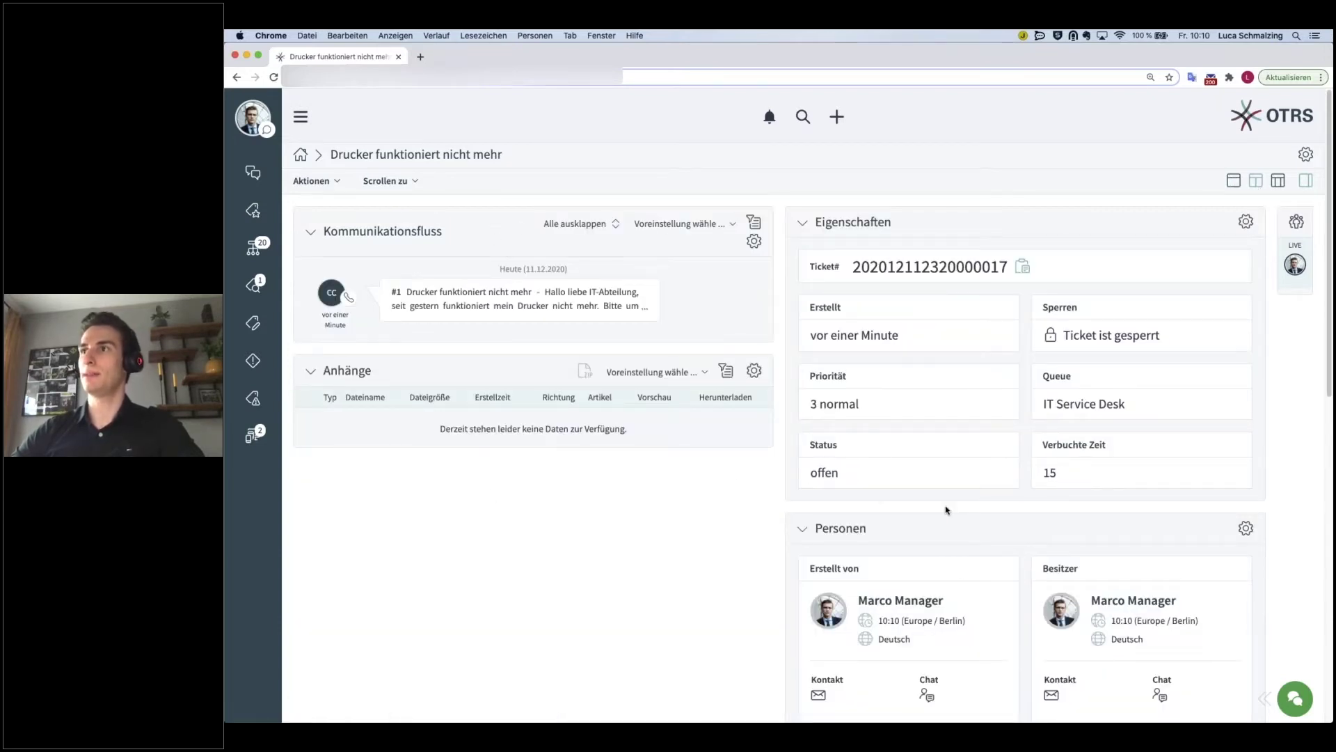
scroll(949, 507, down, 3)
scroll(773, 469, up, 2)
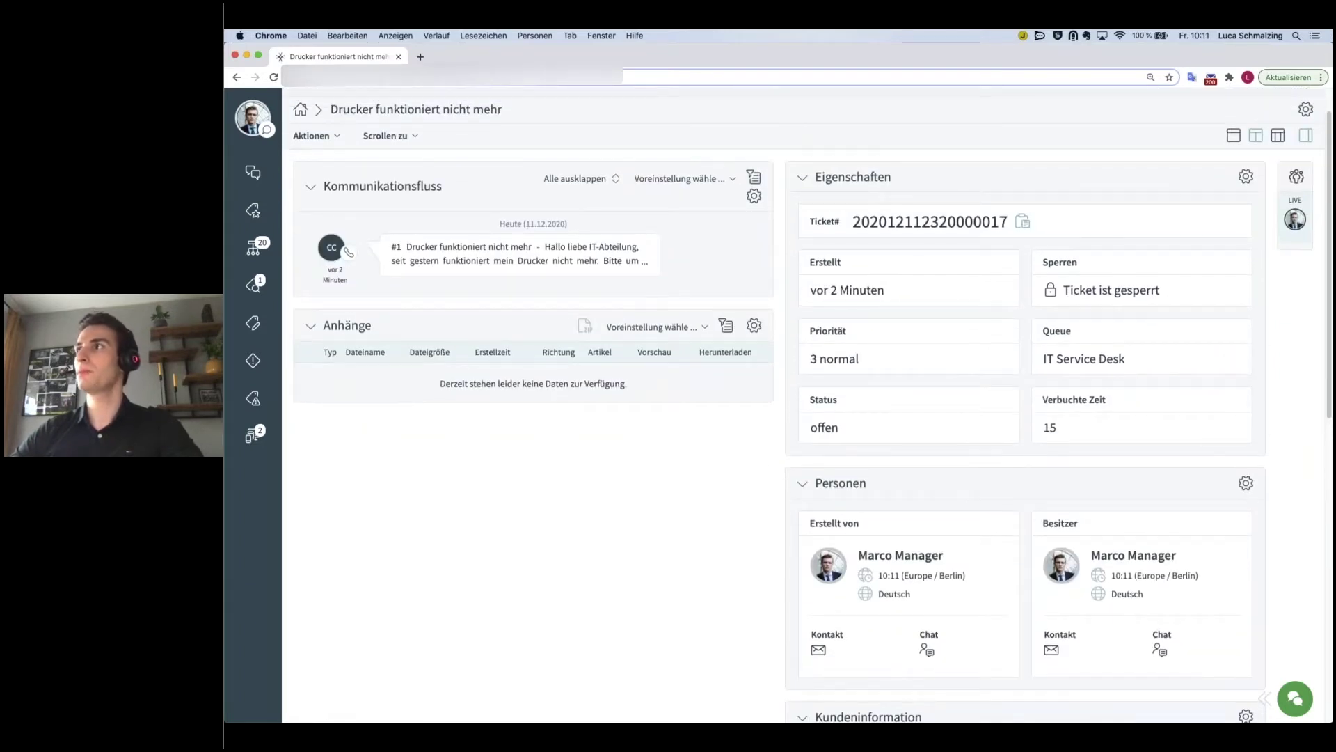
click(1279, 138)
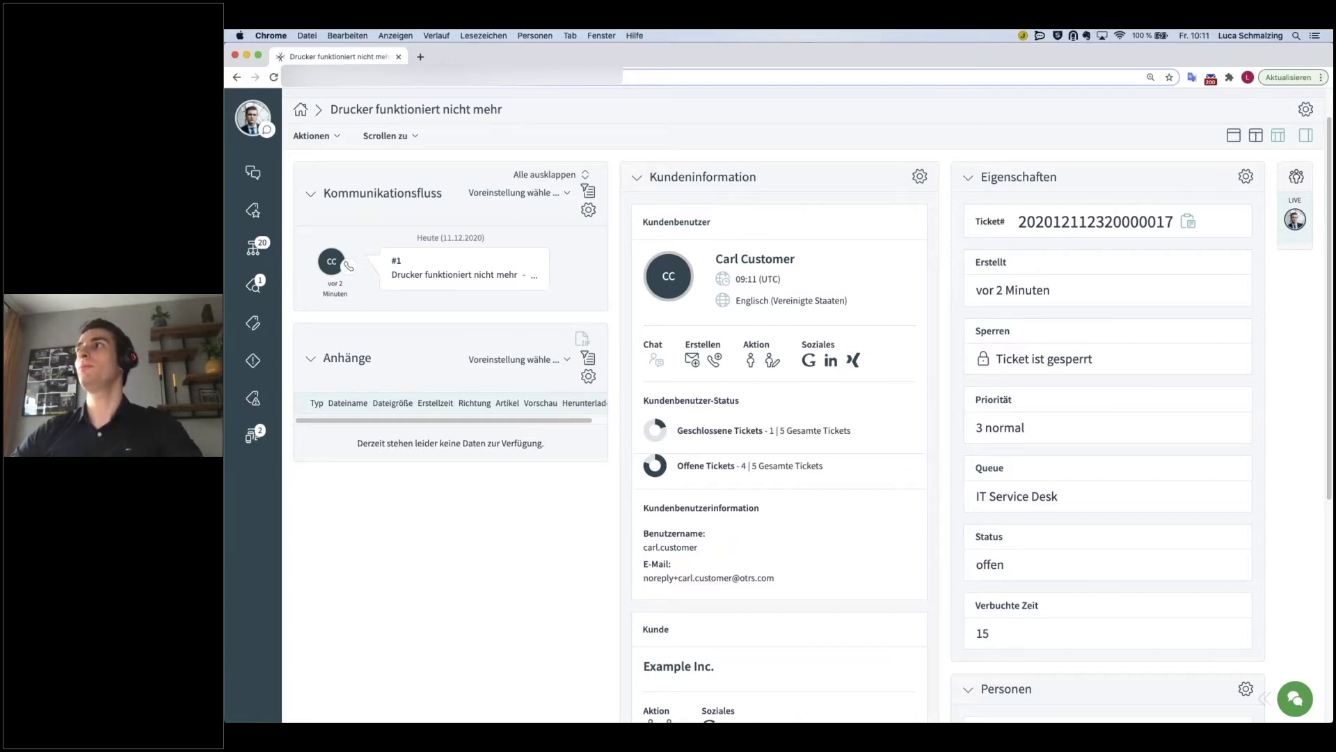
click(1236, 138)
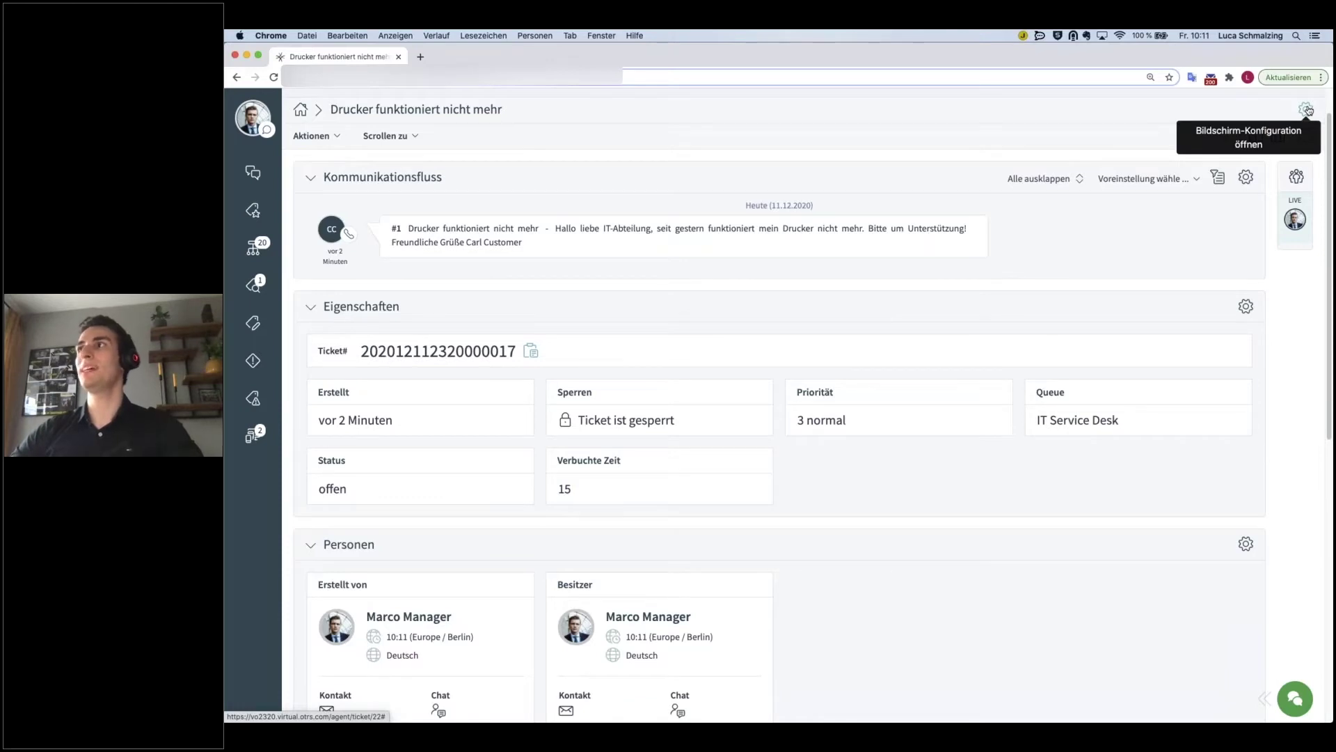
- Open Ansicht bearbeiten and preview the 2- and 3-column layouts before returning to one column
click(1307, 109)
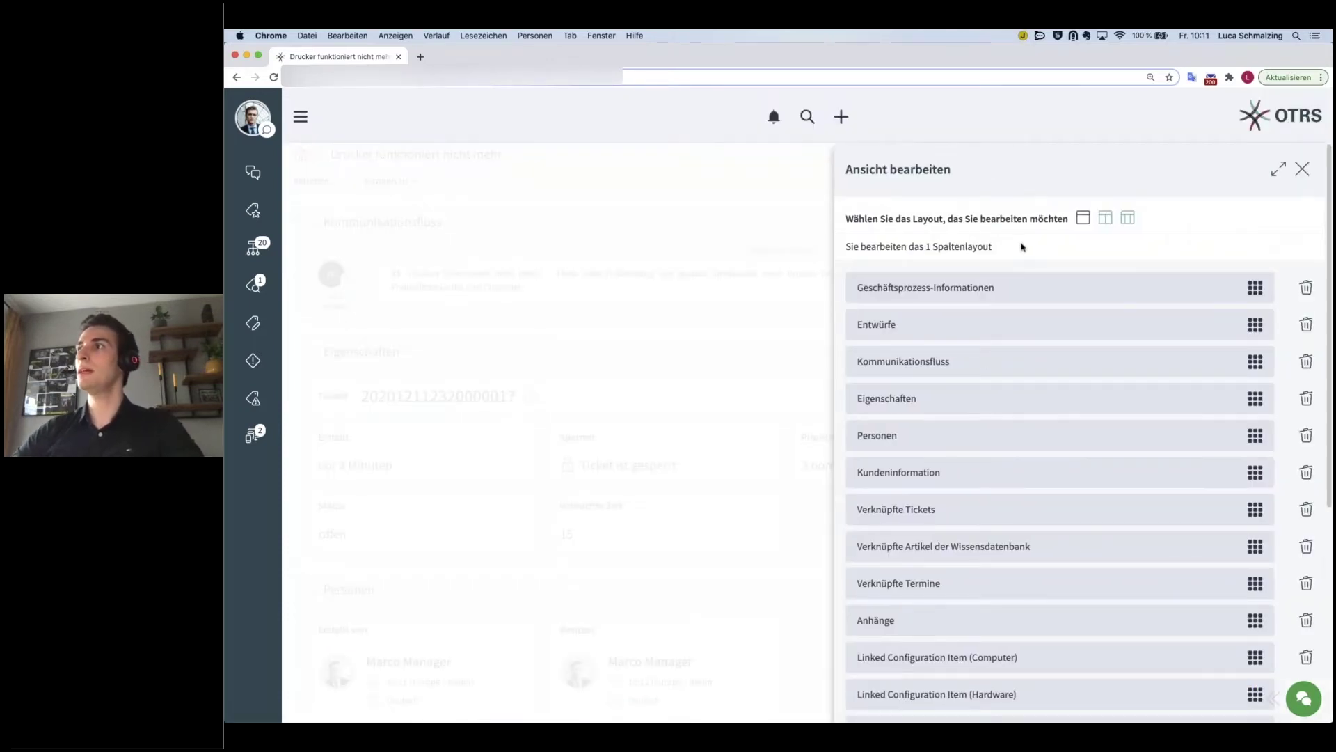
scroll(1021, 247, down, 1)
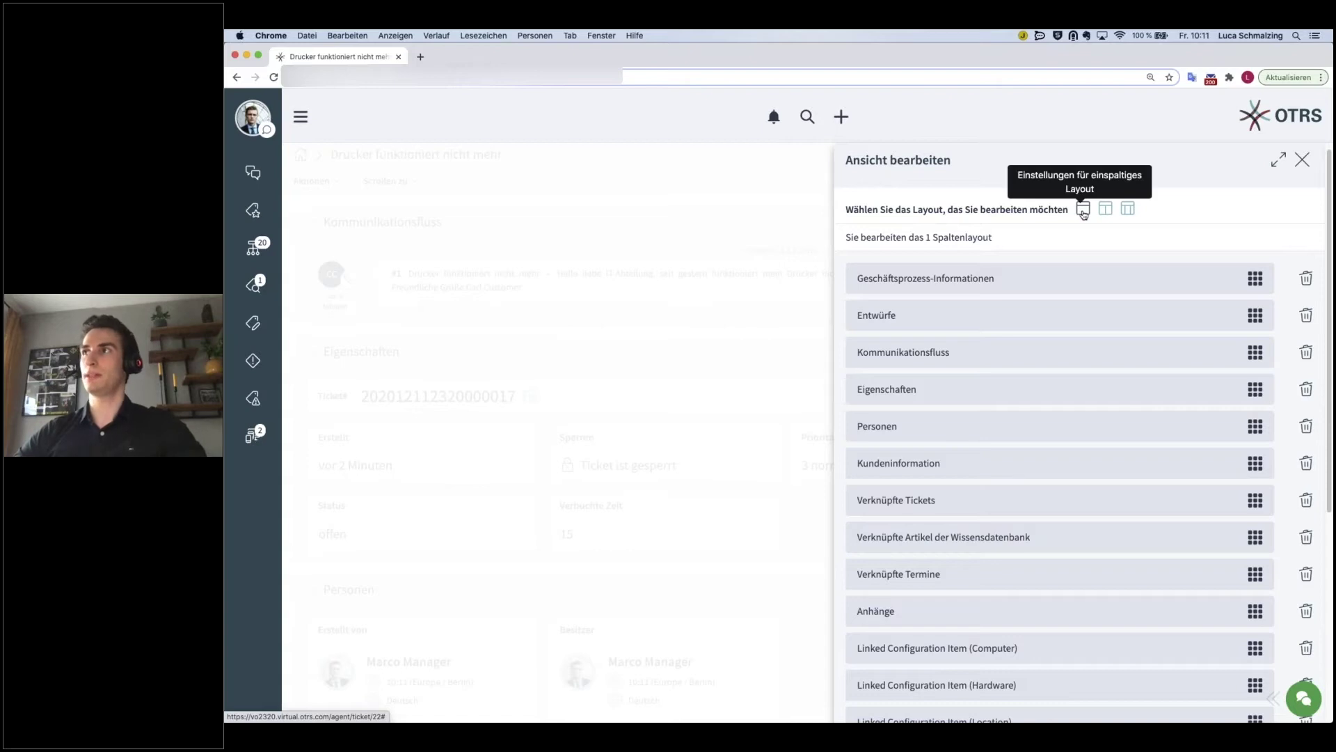
click(1106, 215)
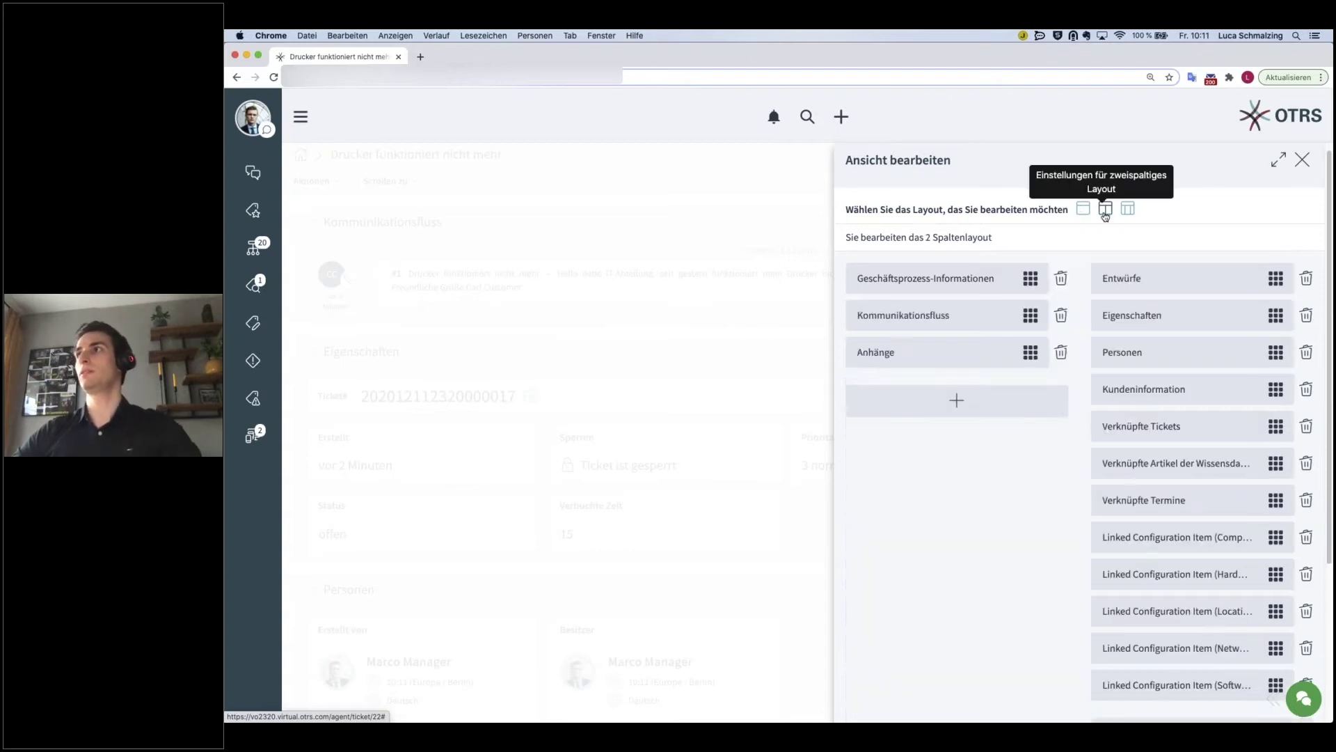
click(1127, 210)
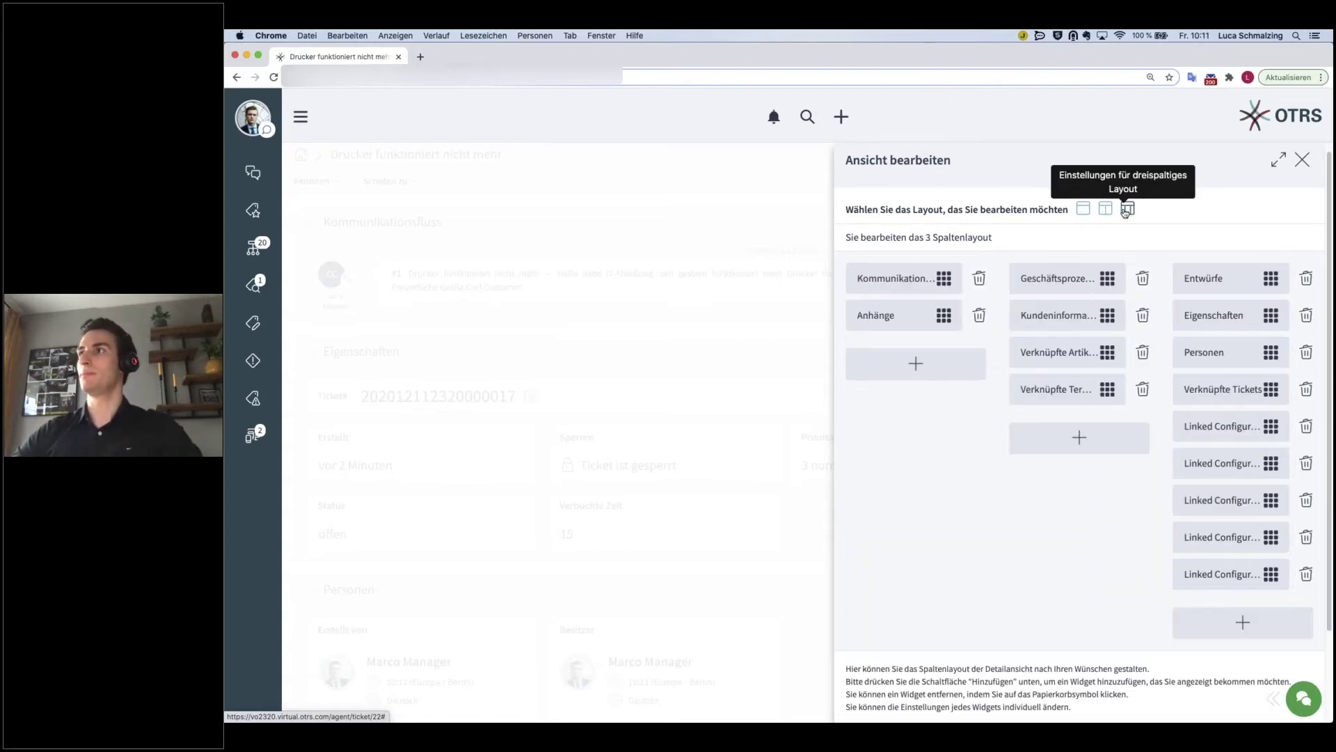
click(1084, 211)
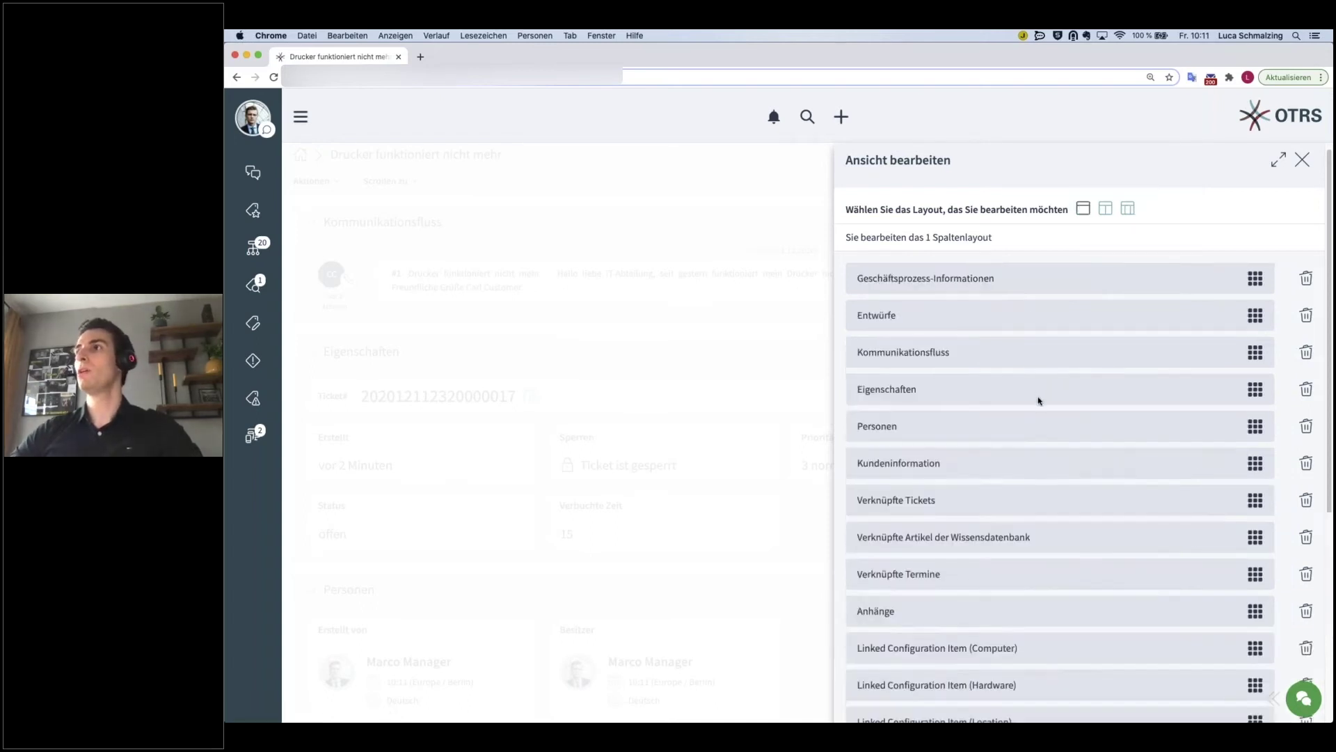
scroll(1039, 408, down, 3)
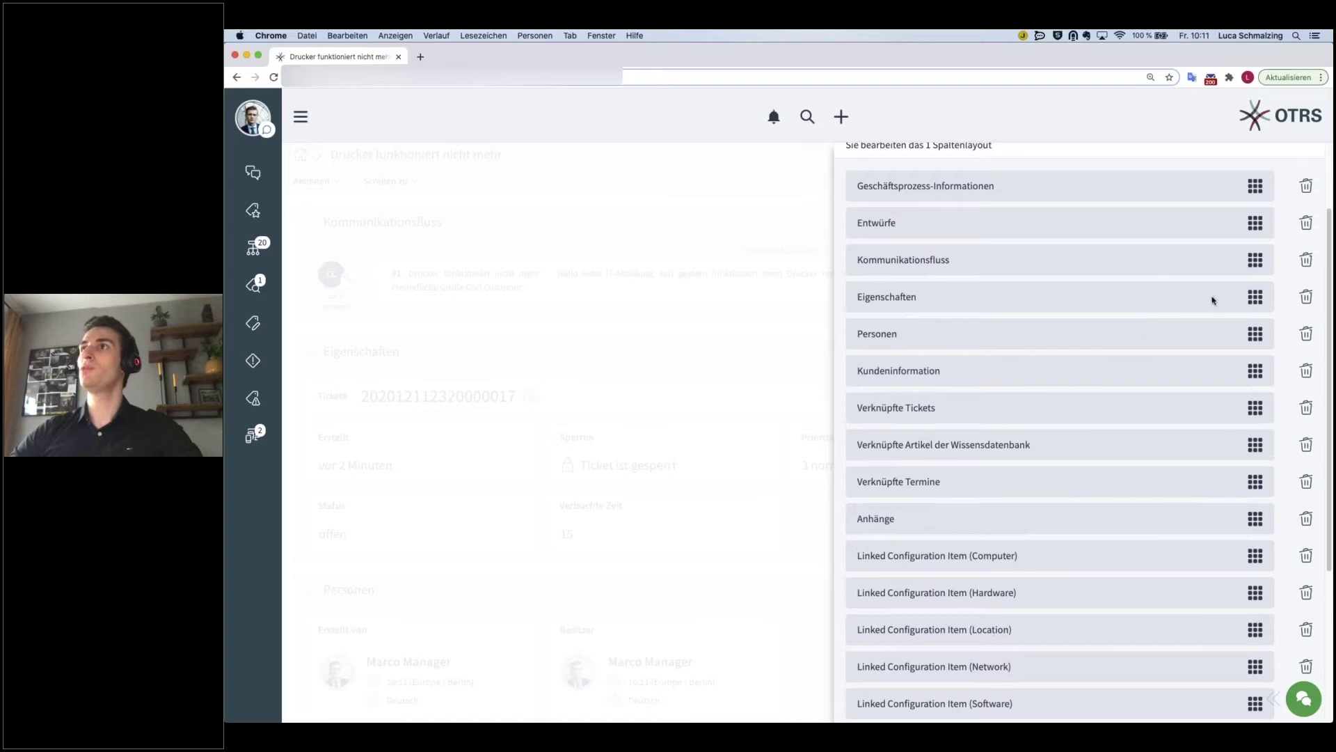
scroll(1242, 390, down, 3)
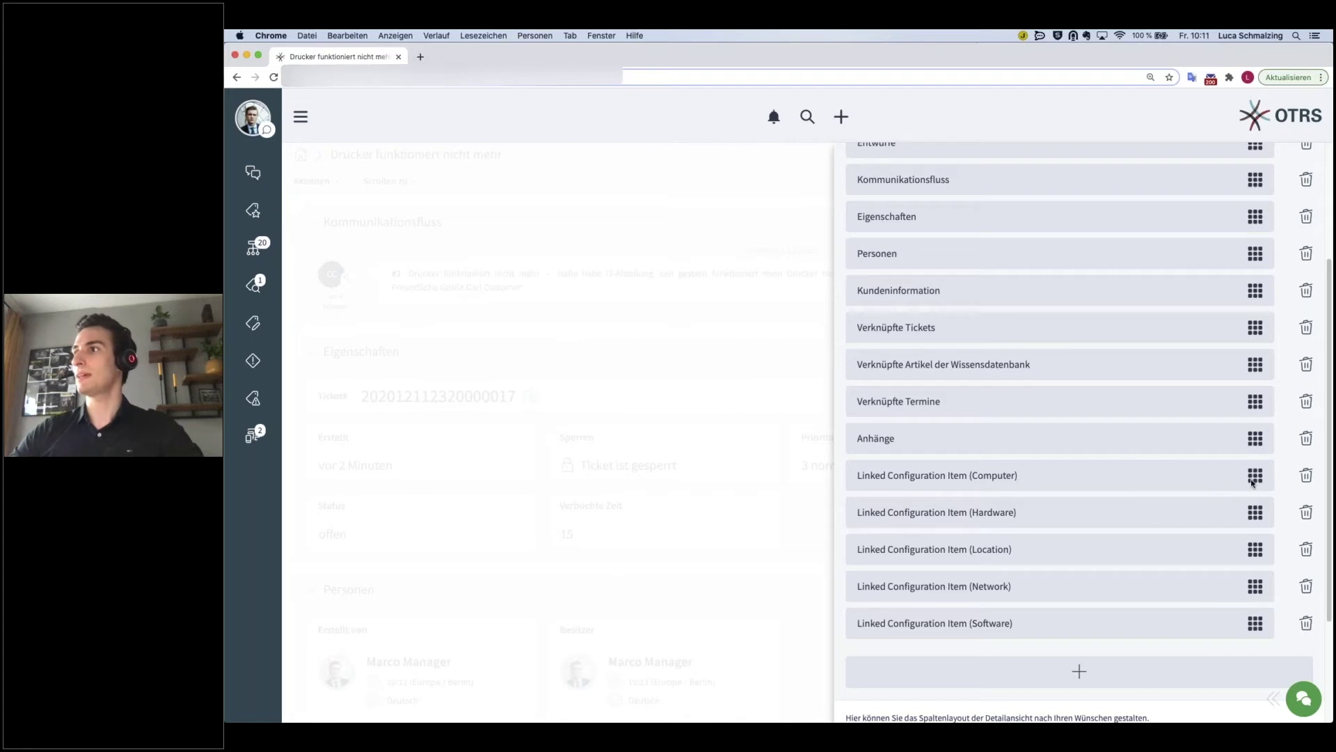
- Drag the Computer, Hardware, Location, Network and Software Linked Configuration Item widgets to the list top
drag(1255, 481, 1250, 276)
scroll(1217, 480, down, 5)
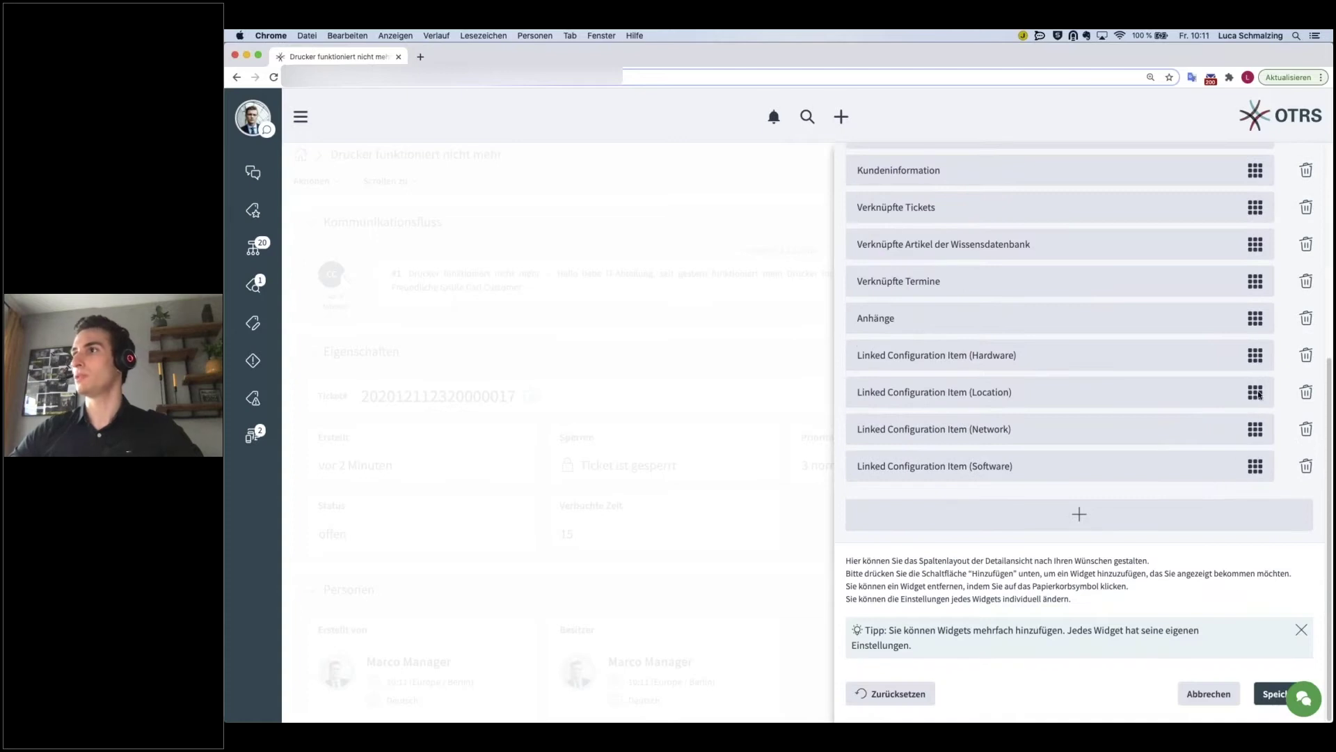
drag(1257, 360, 1231, 322)
scroll(1193, 445, down, 5)
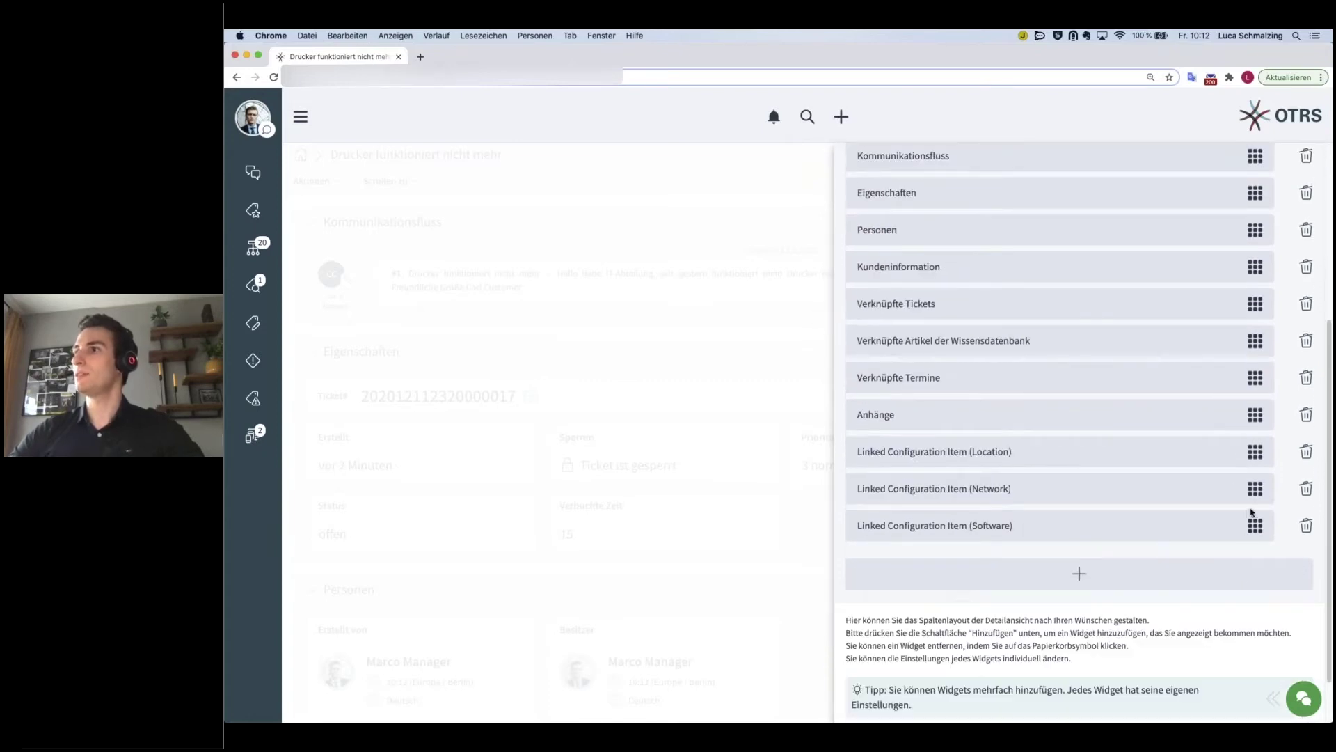
drag(1255, 456, 1257, 361)
scroll(1184, 477, down, 4)
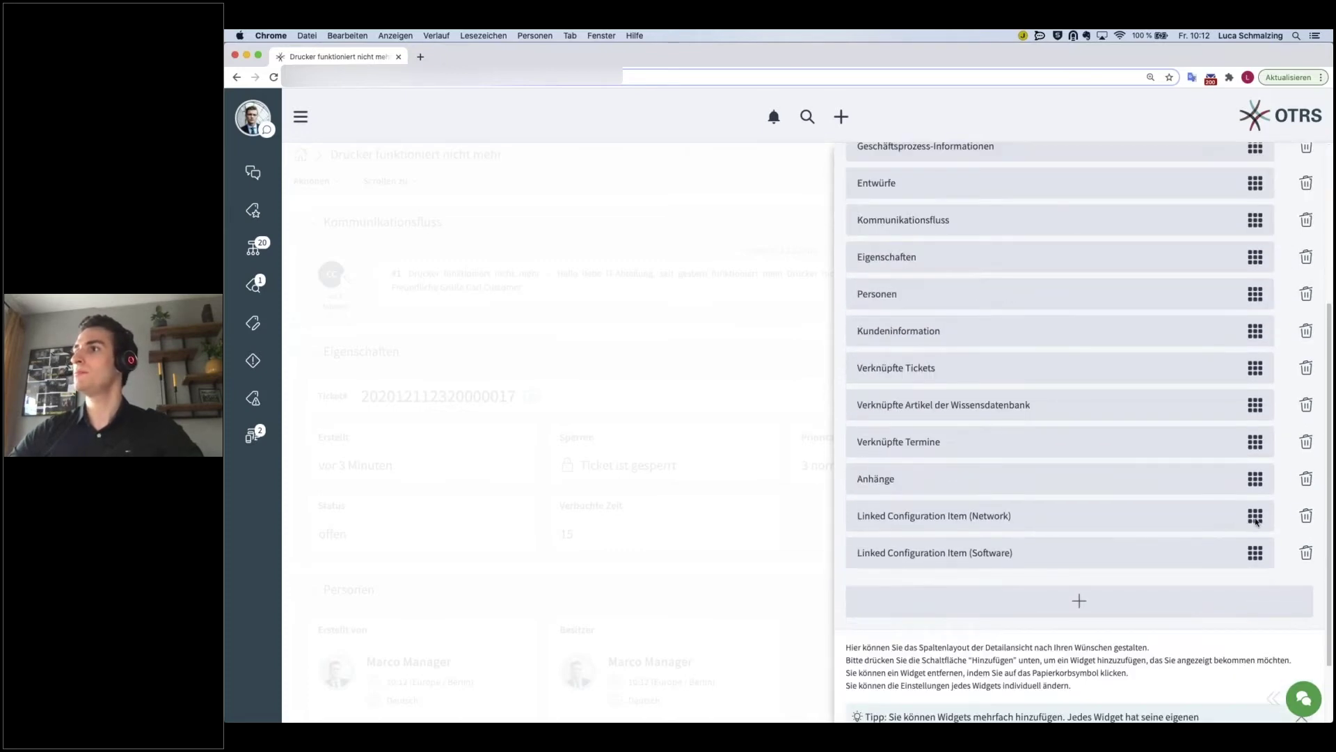
drag(1257, 514, 1248, 287)
scroll(1196, 469, down, 4)
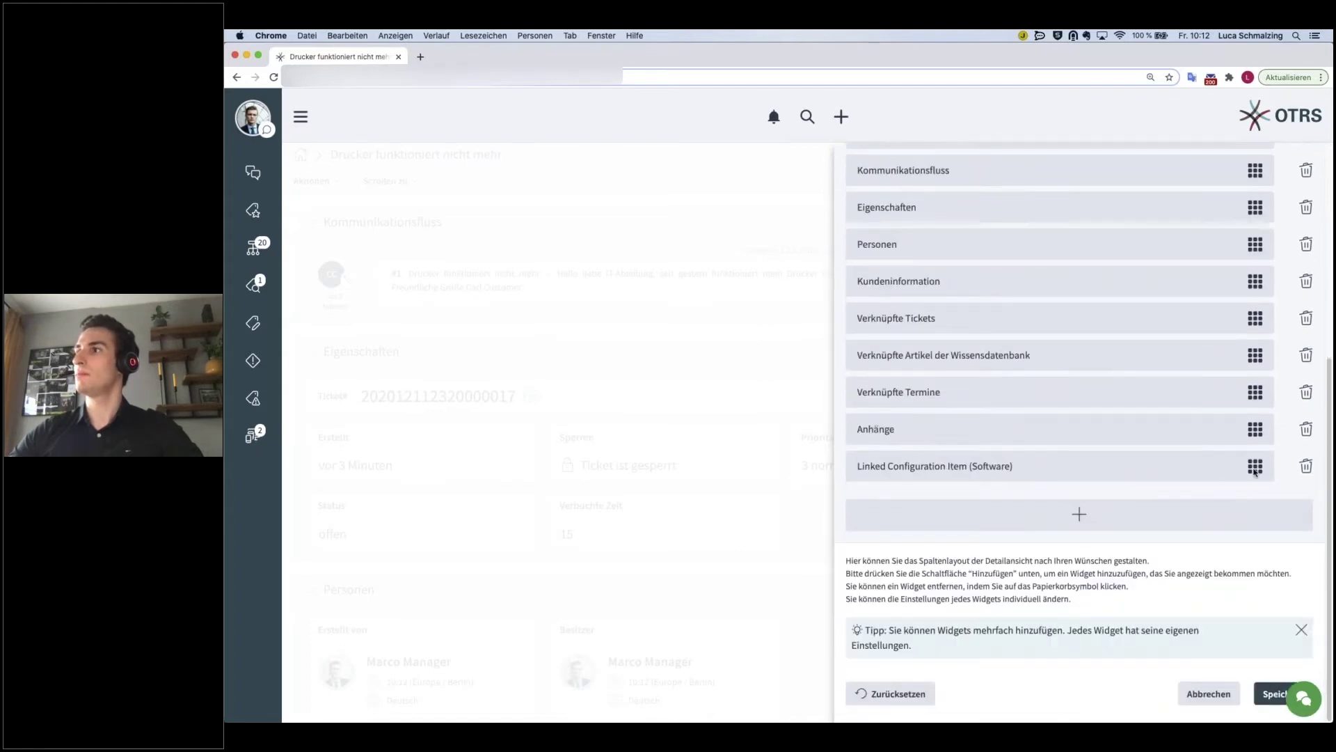
drag(1255, 468, 1237, 259)
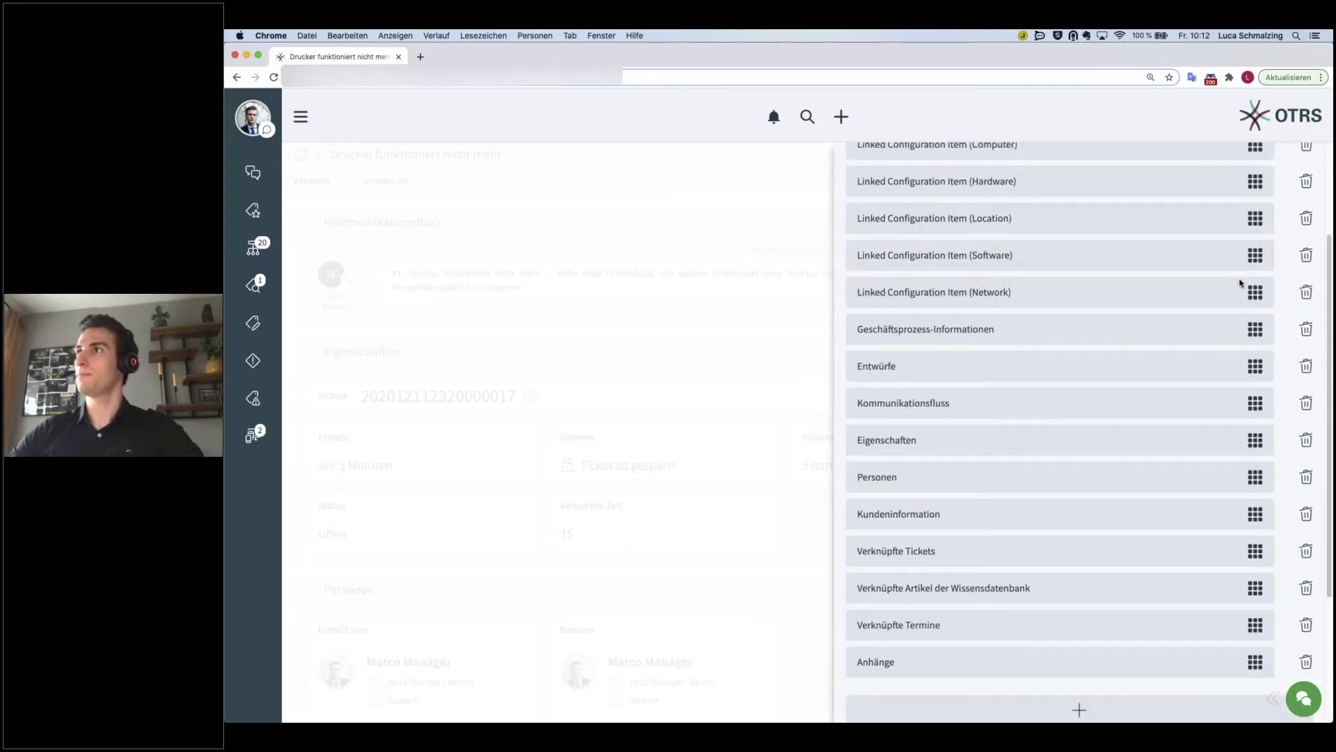
scroll(1051, 437, down, 1)
scroll(1052, 437, down, 5)
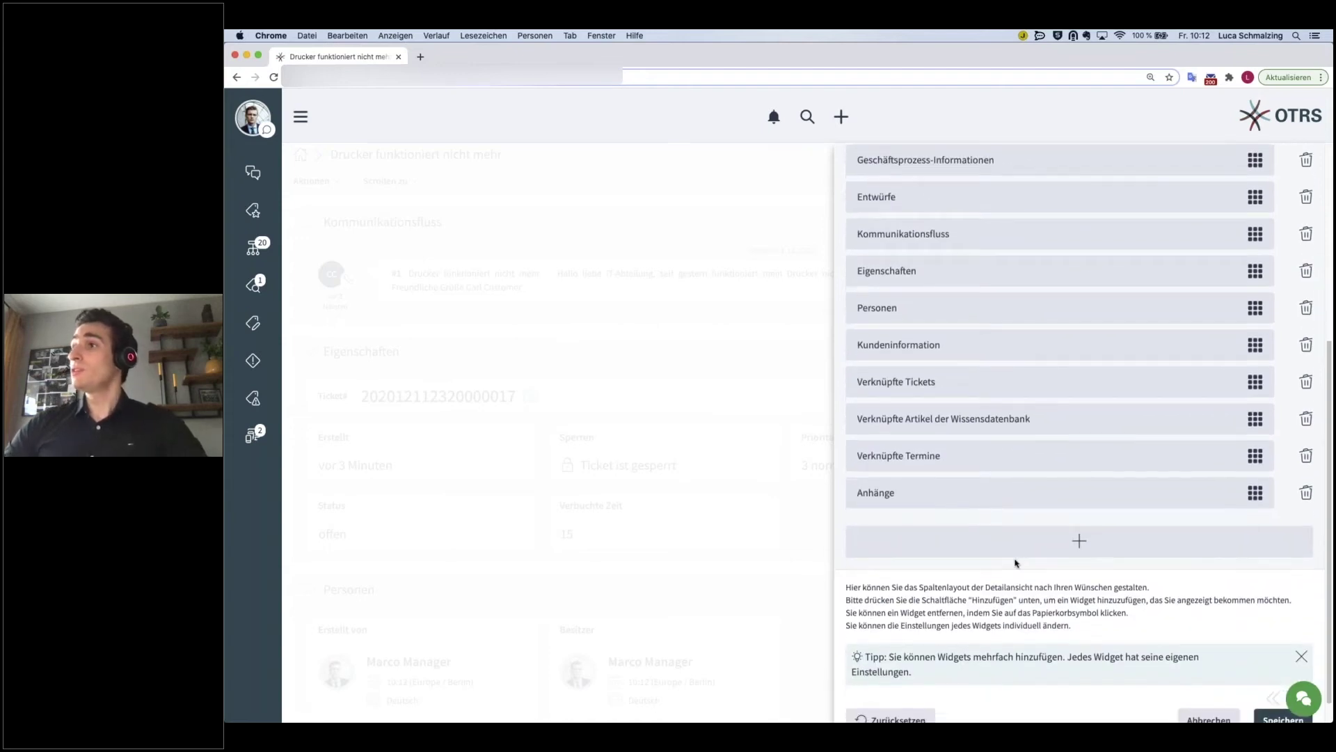
click(1081, 544)
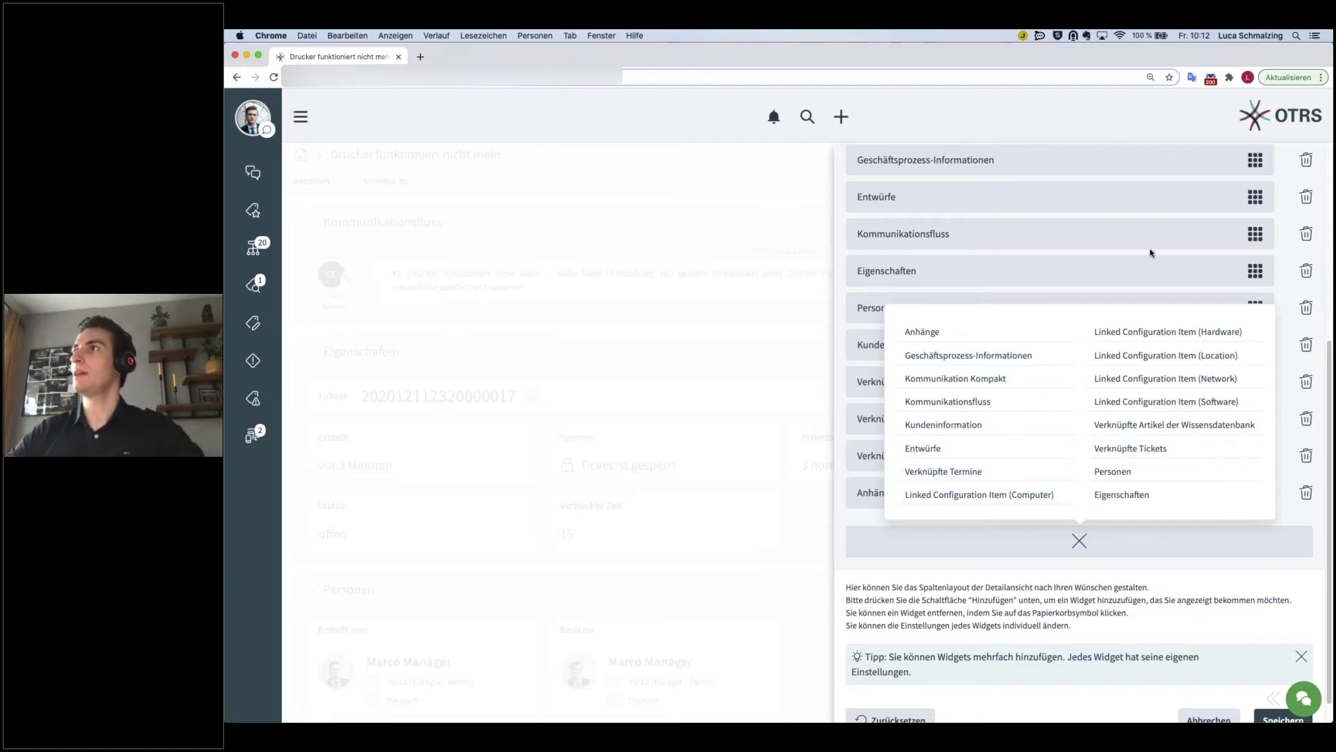
click(1078, 540)
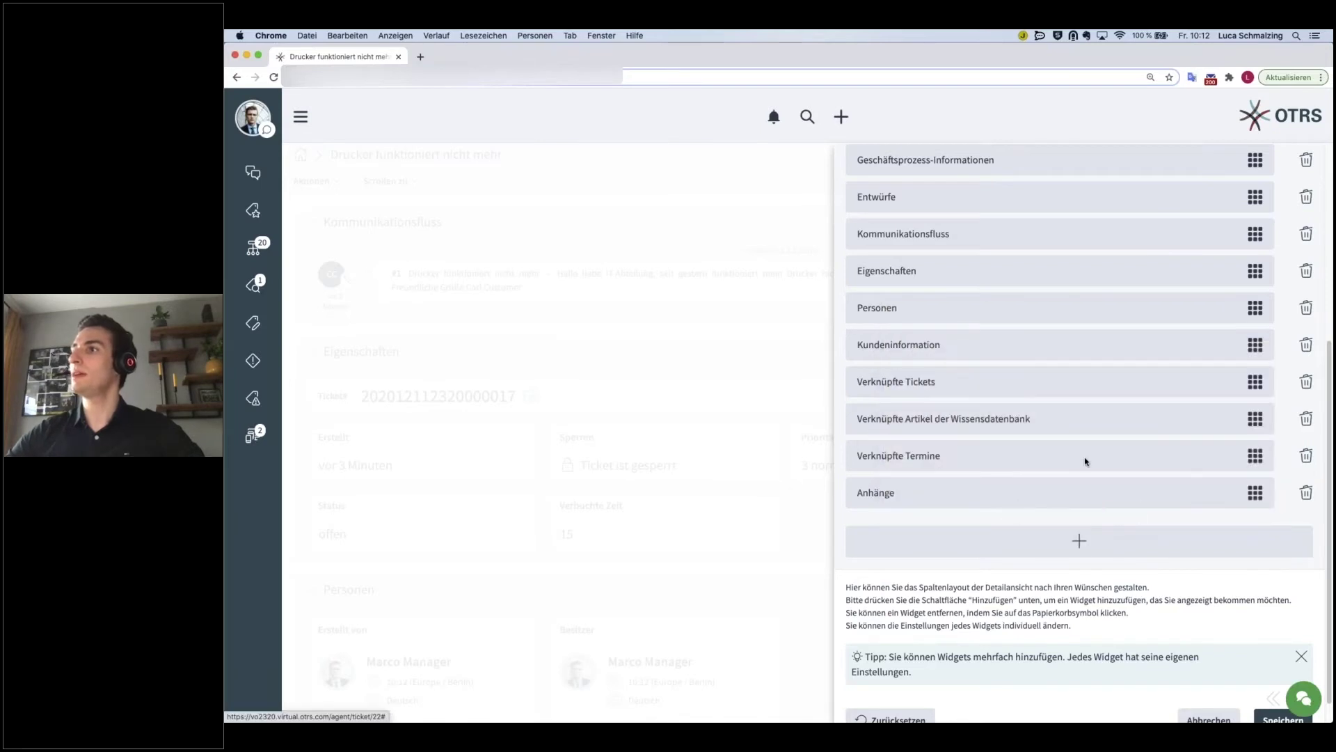
scroll(1087, 460, up, 3)
scroll(1106, 383, up, 3)
click(1105, 161)
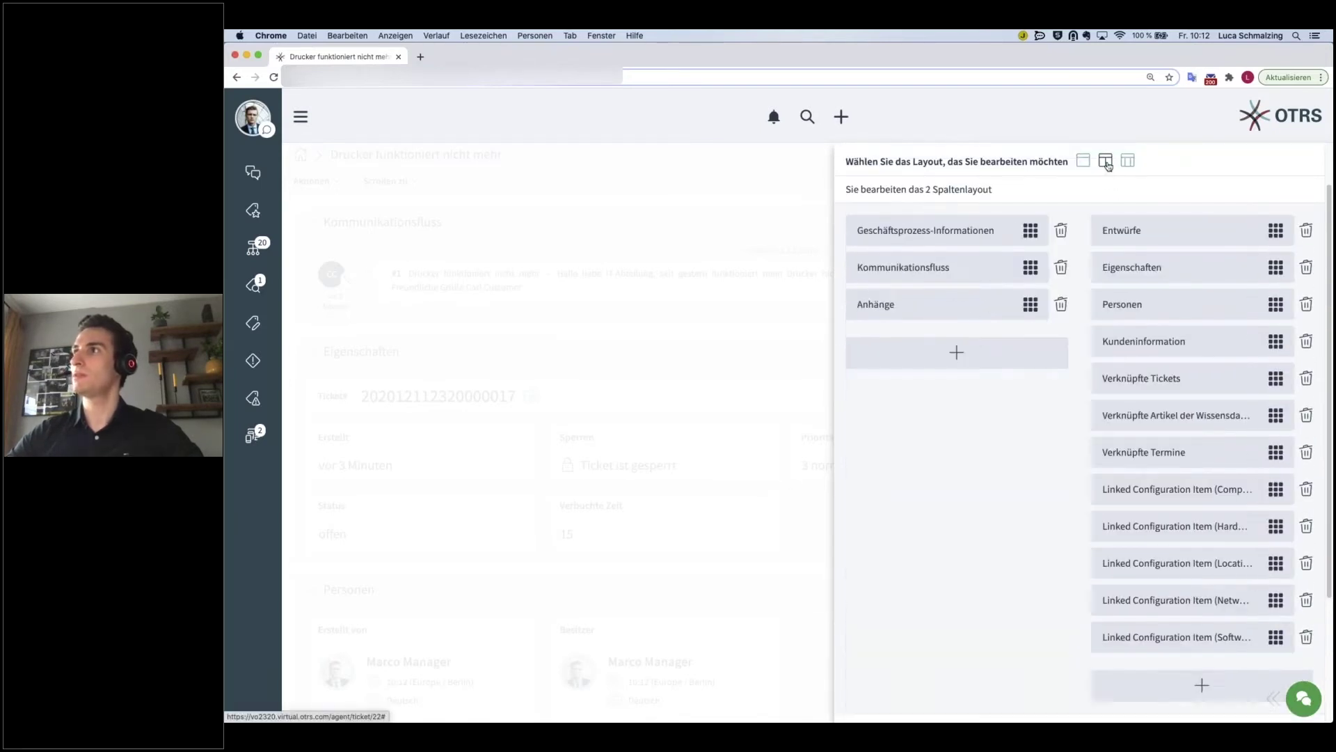
scroll(1028, 492, down, 2)
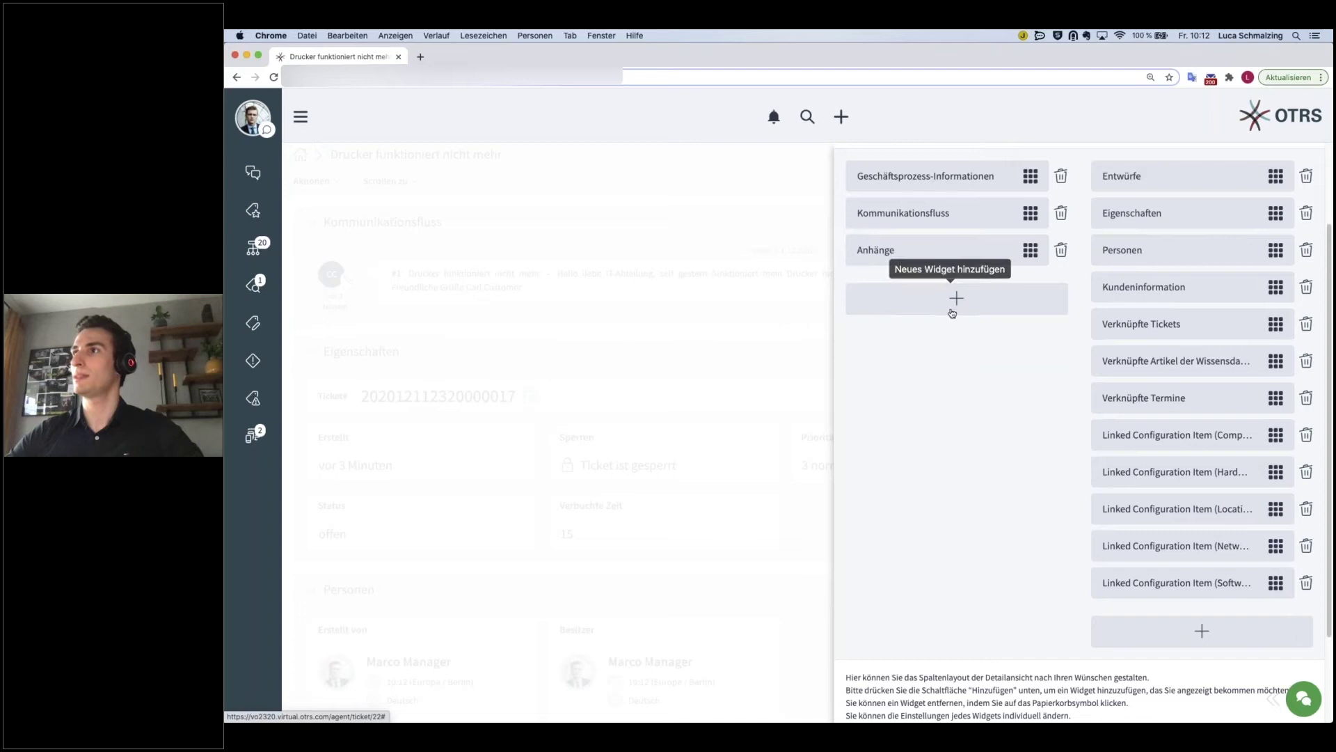
scroll(1049, 468, up, 3)
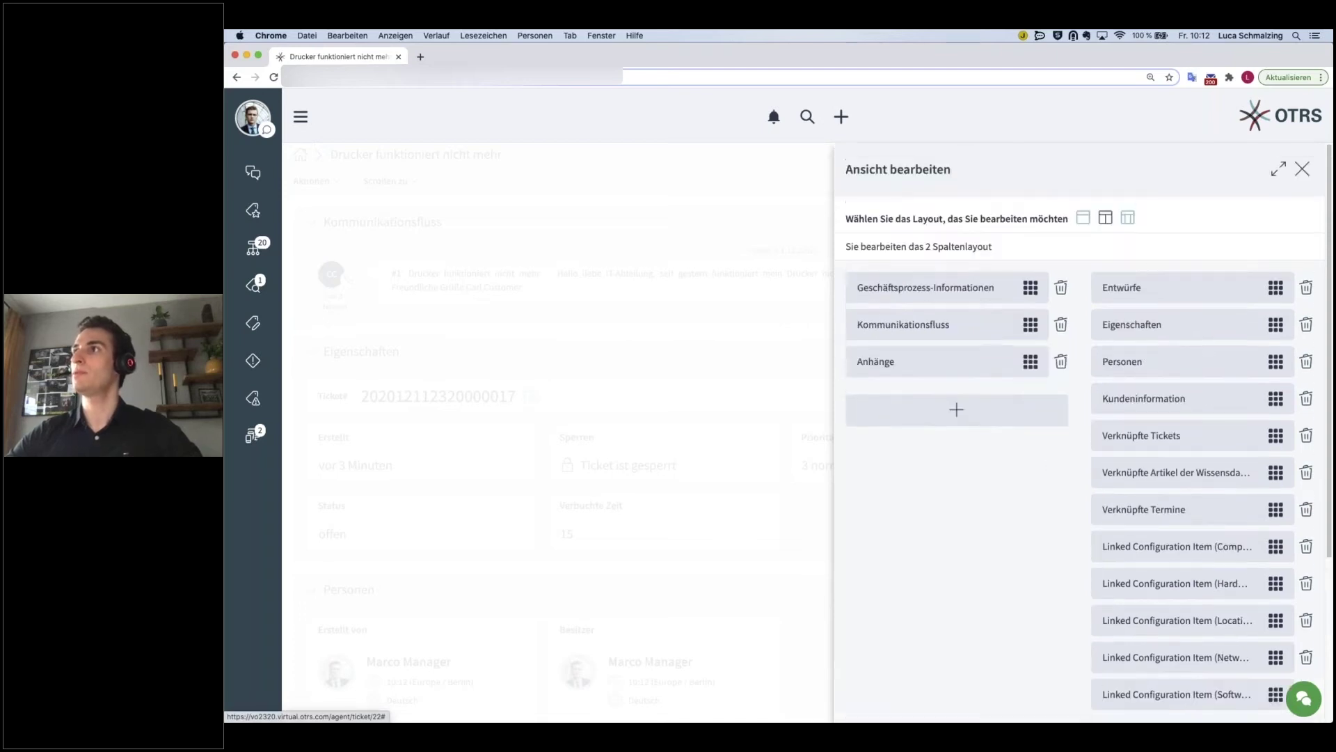
click(1130, 219)
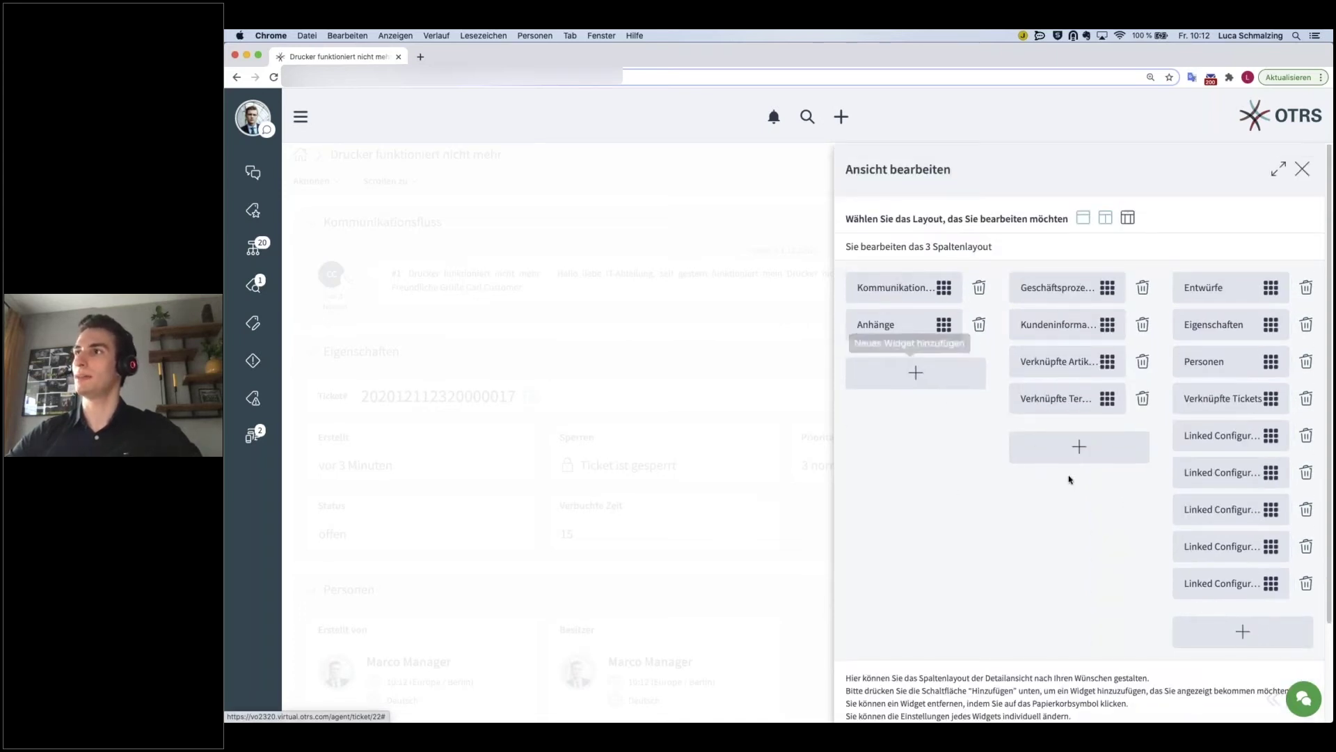
scroll(1032, 564, down, 4)
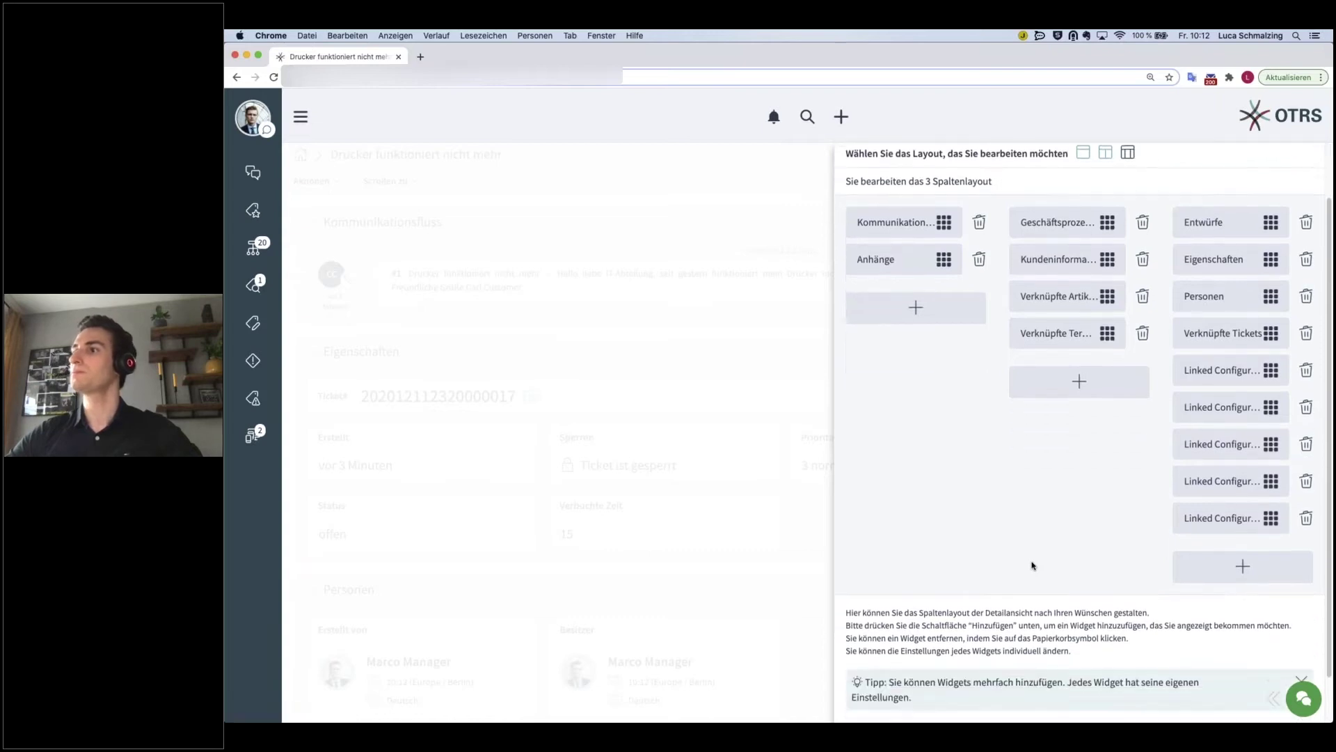
scroll(966, 411, up, 1)
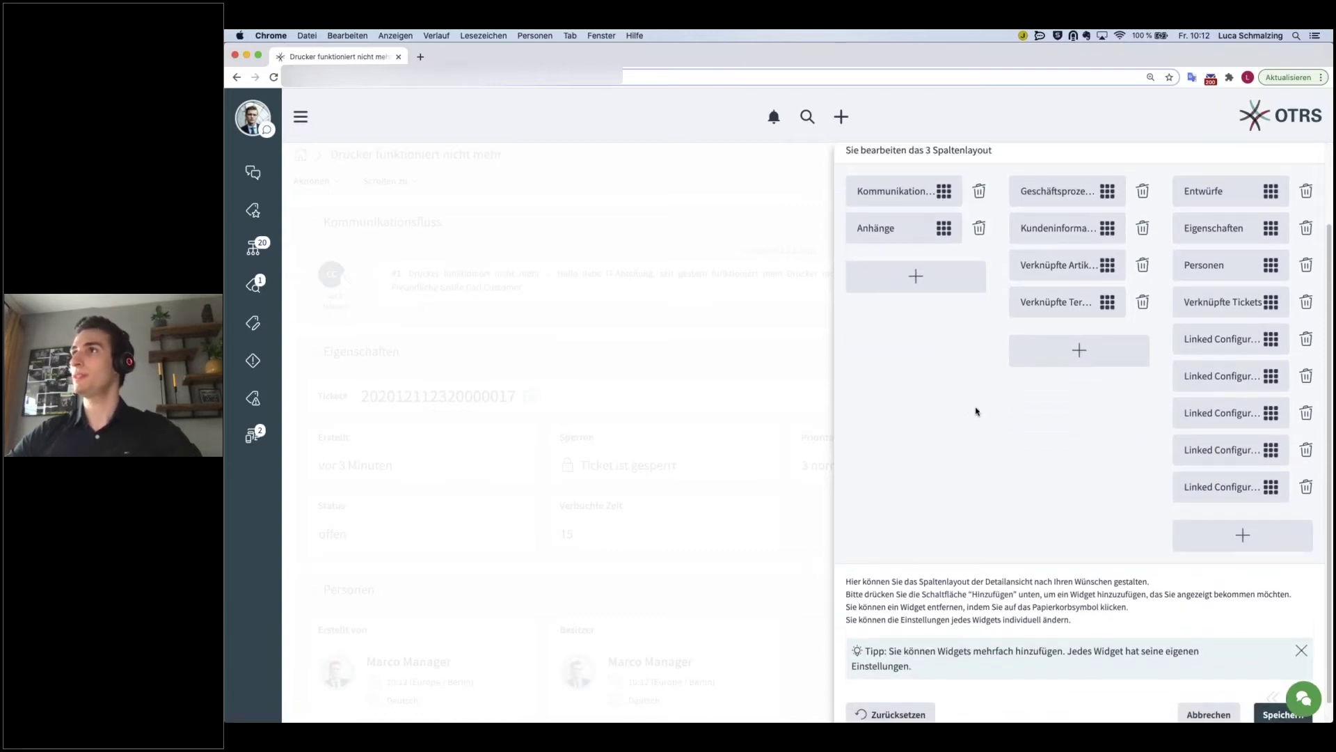
scroll(981, 413, down, 1)
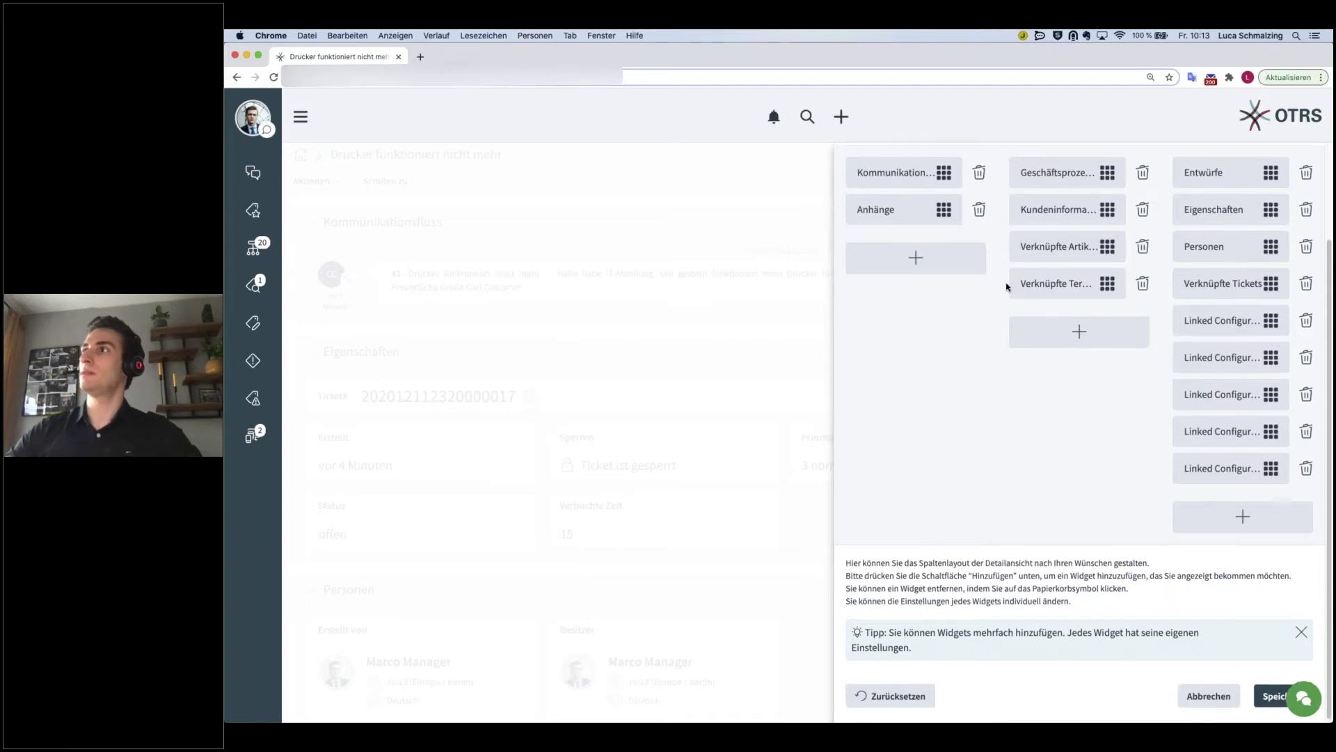
scroll(1005, 286, up, 3)
- Try a 1-column layout, move Kundeninformation above Eigenschaften, and delete the Personen widget
click(1079, 196)
scroll(1014, 540, down, 2)
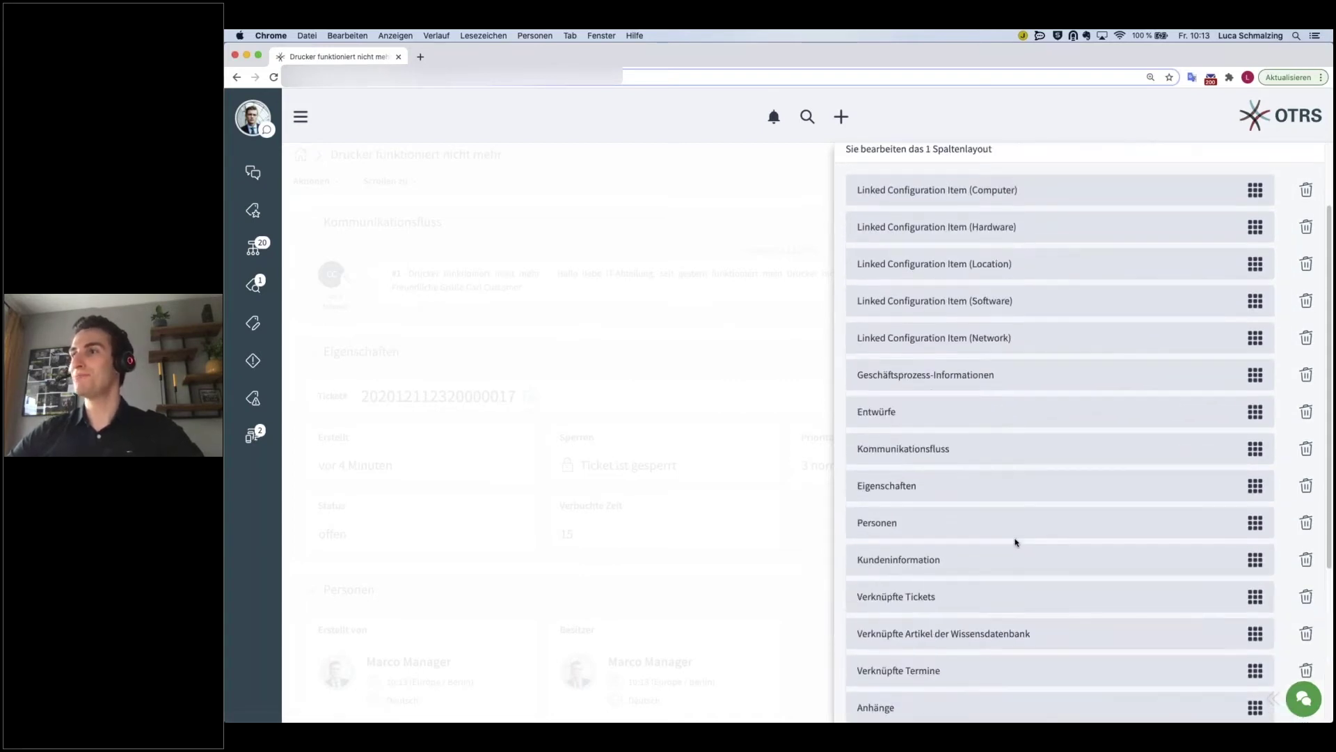
scroll(1114, 567, down, 1)
drag(1256, 547, 1253, 466)
scroll(1271, 575, down, 3)
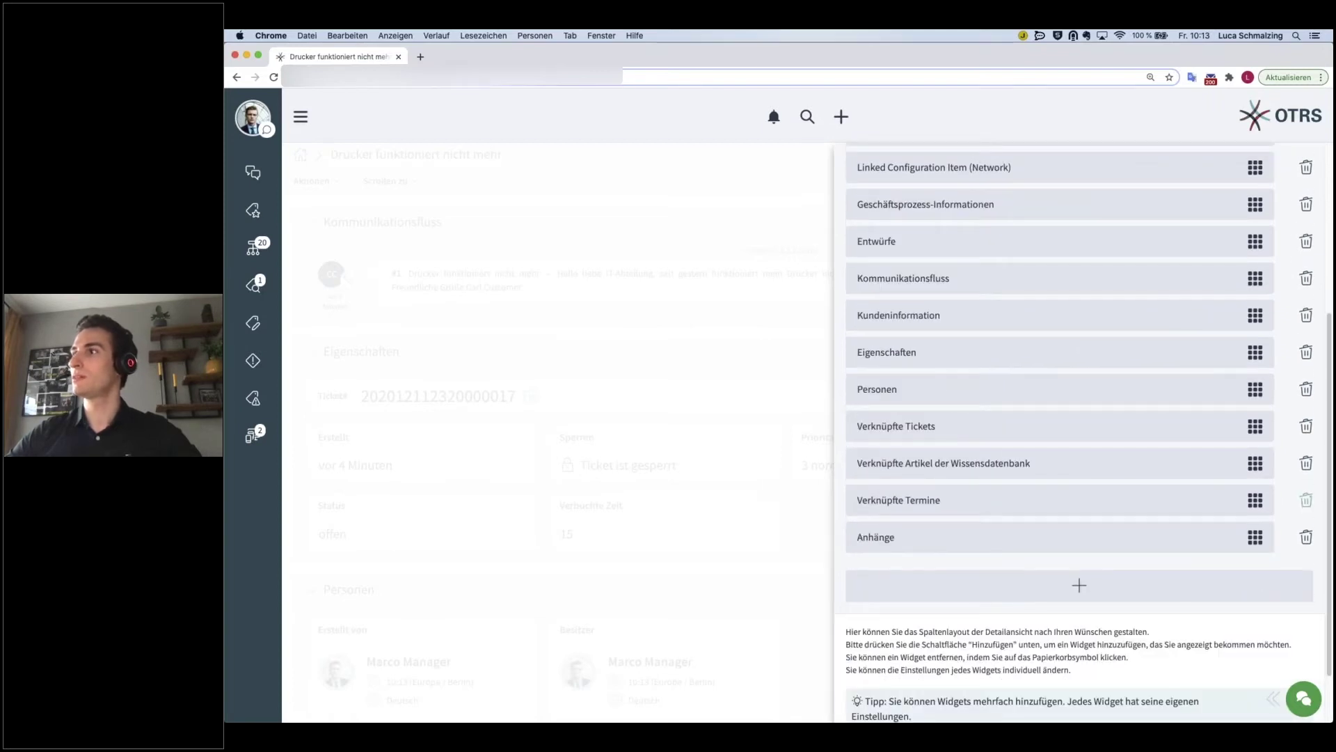
click(1303, 396)
click(916, 215)
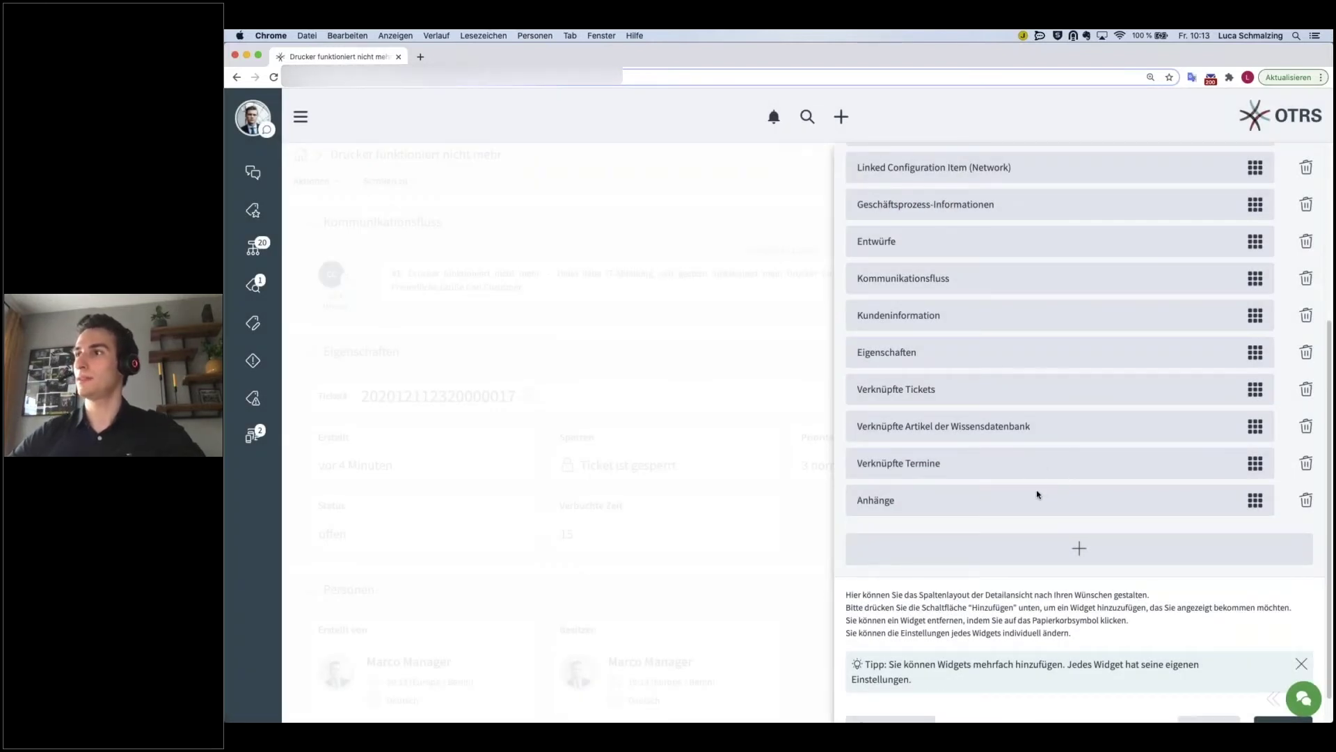
- Reset the widget layout to its default configuration and confirm with Ja
scroll(1039, 486, down, 1)
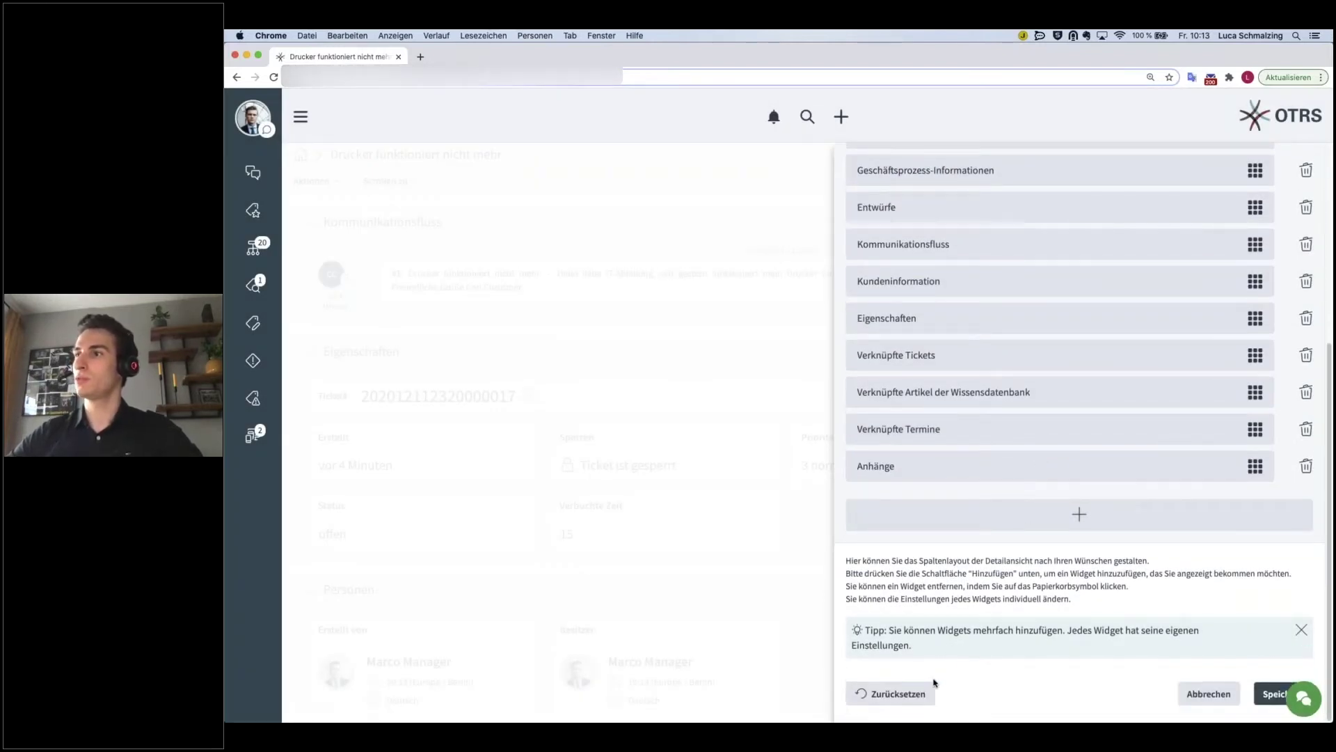
click(890, 694)
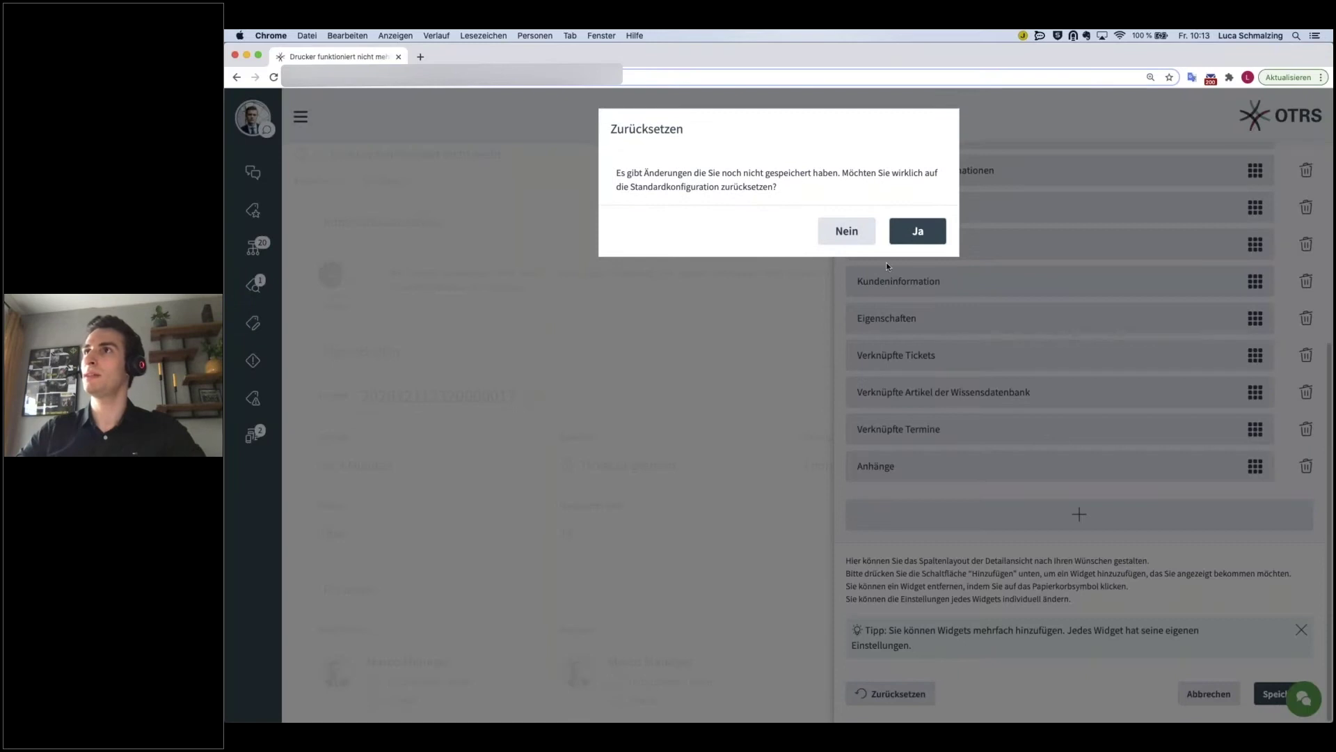
click(913, 231)
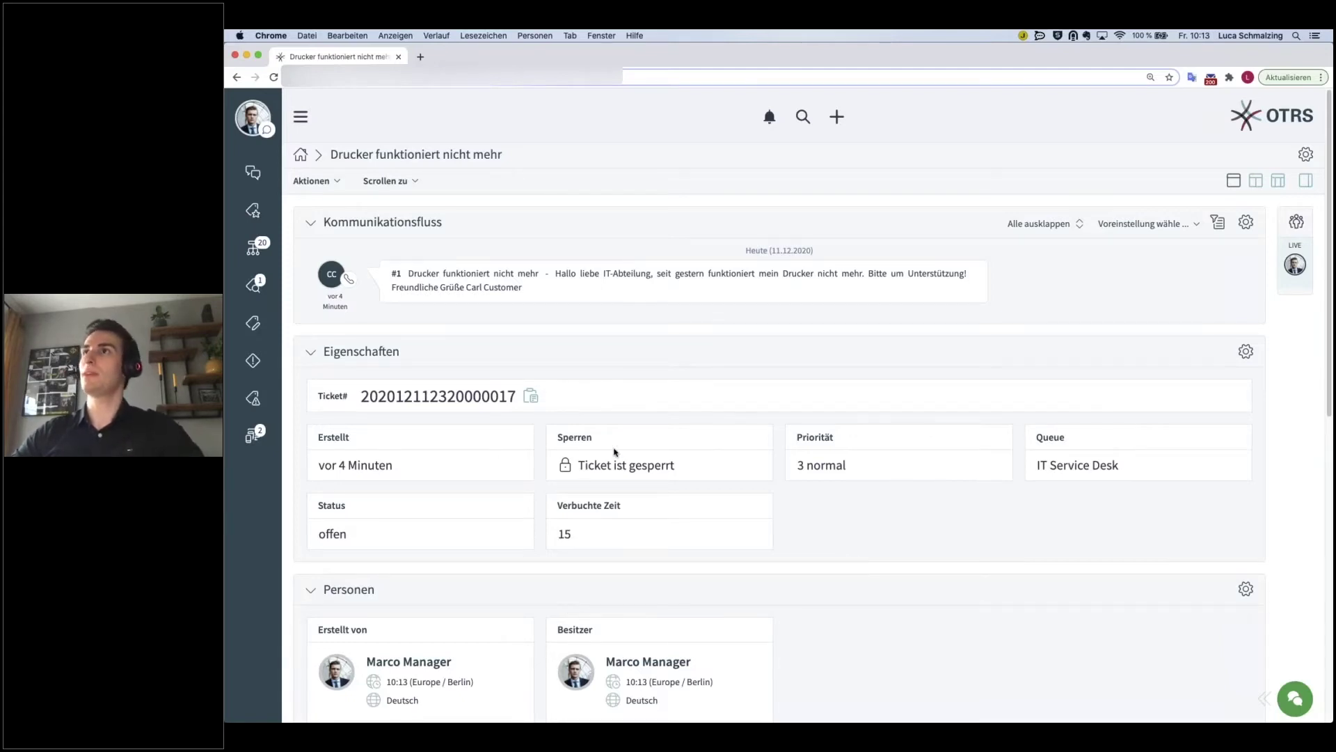
- Jump to the Anhänge section via Aktionen > Scrollen zu, then scroll back up
click(335, 183)
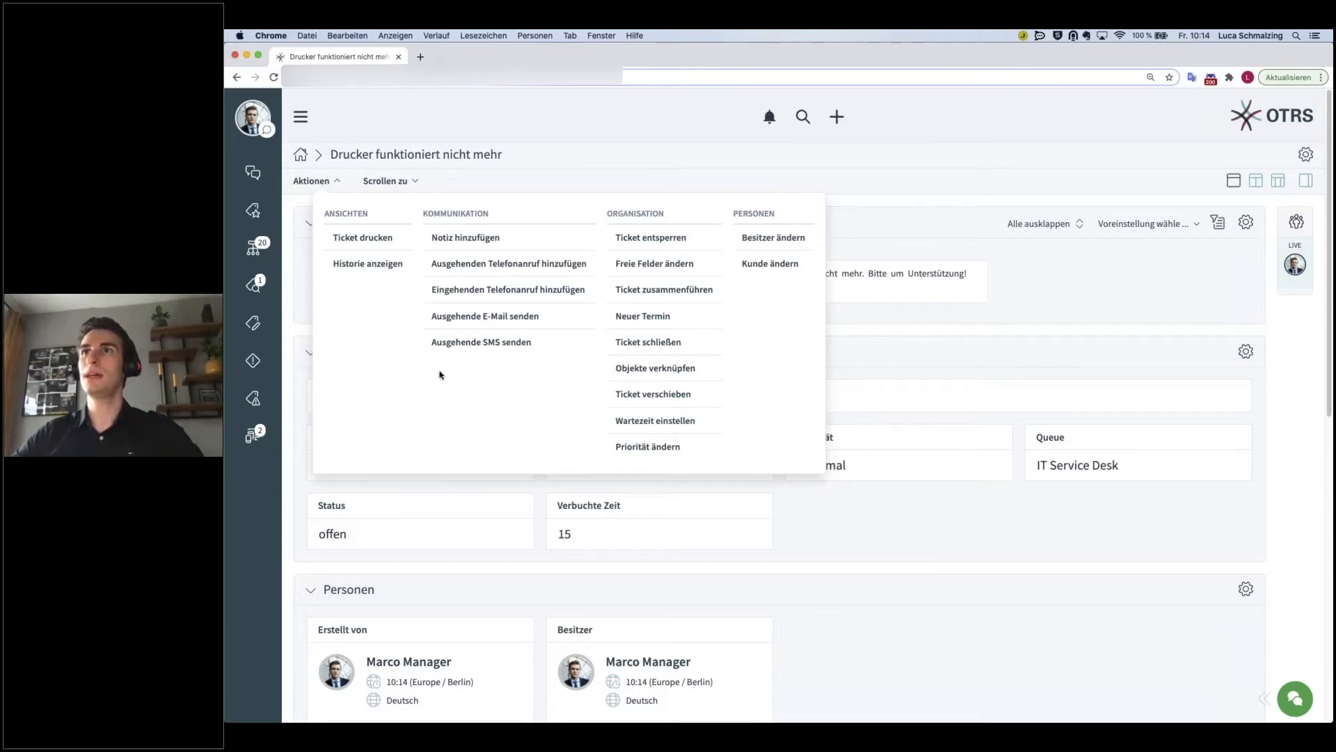
click(416, 182)
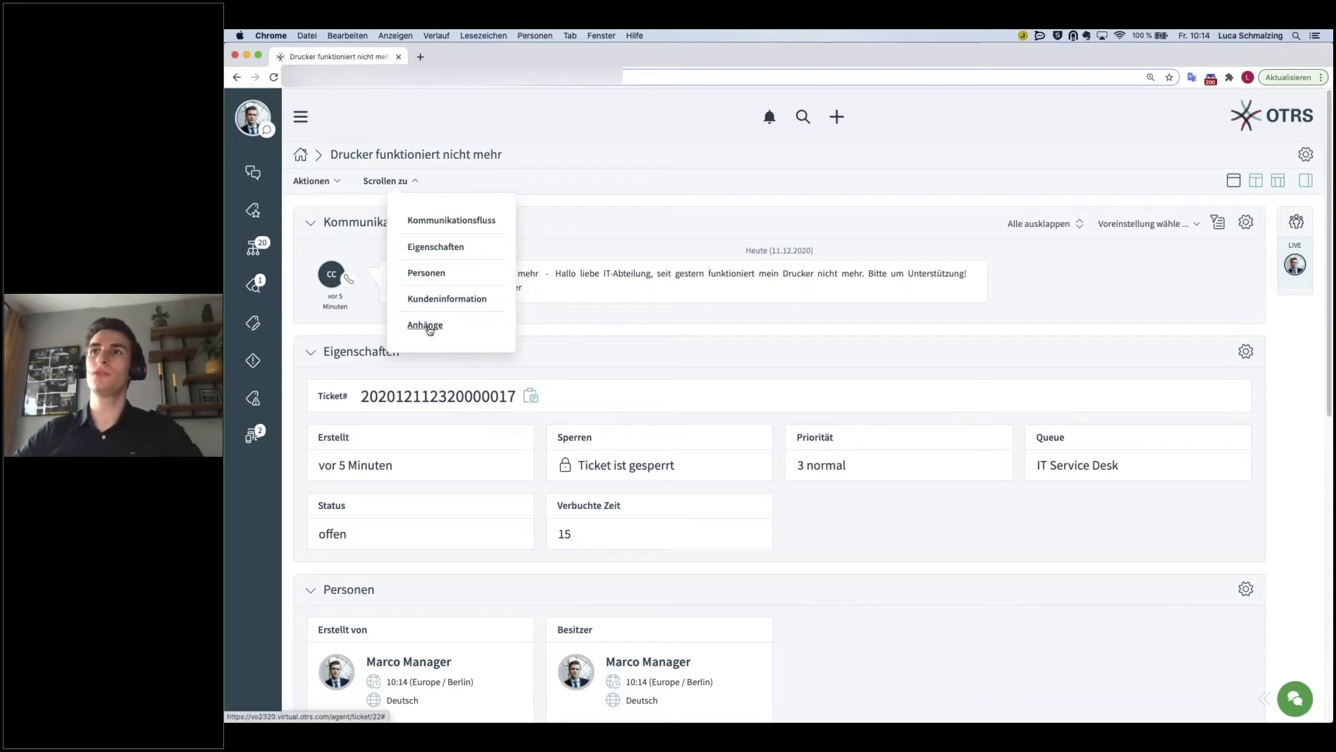
click(426, 325)
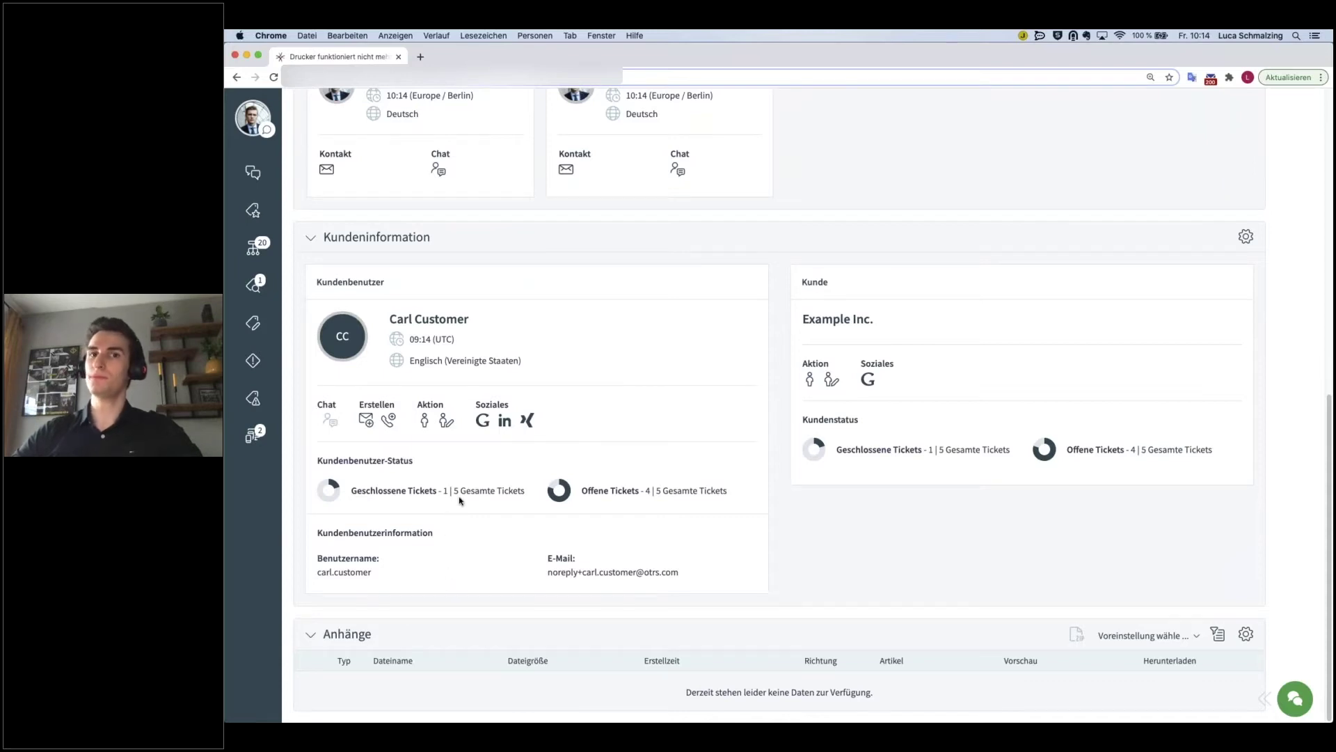
scroll(460, 491, up, 10)
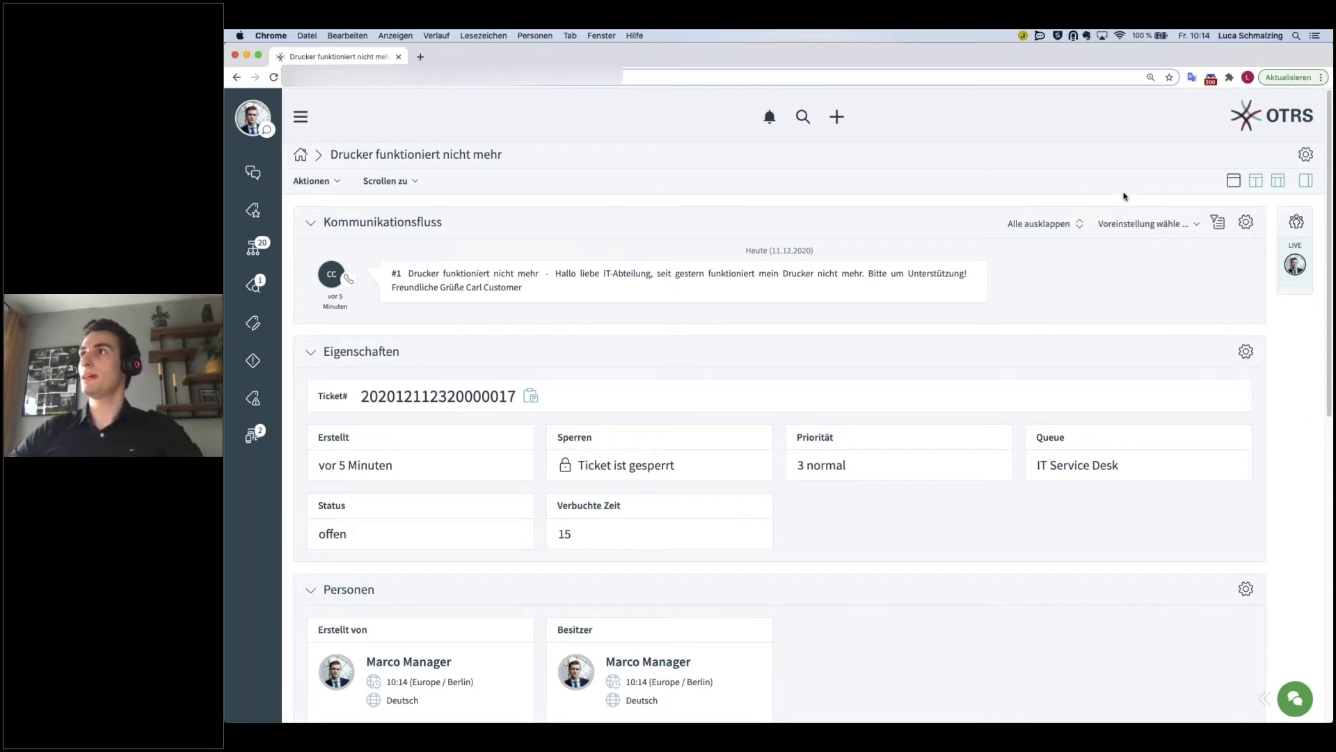
- Reopen and close the Scrollen zu list, then hide the LIVE sidebar
click(414, 184)
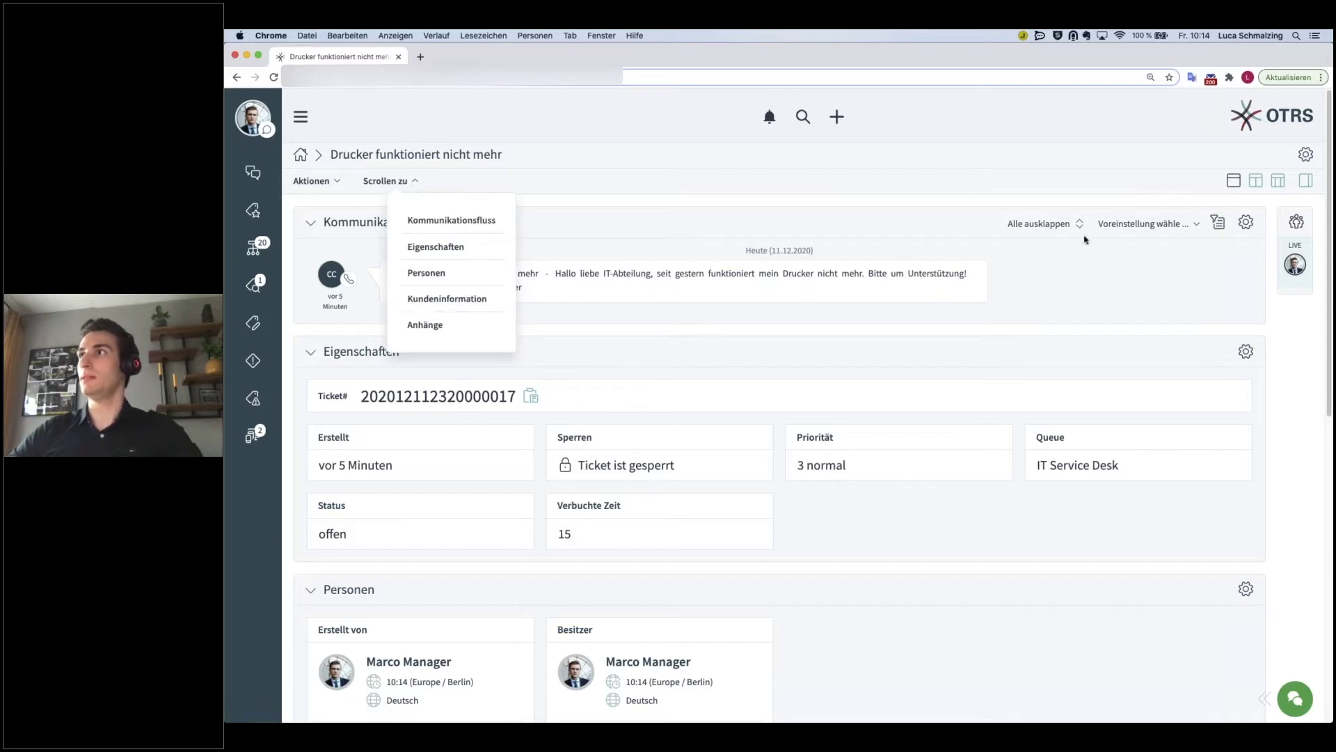
click(1272, 202)
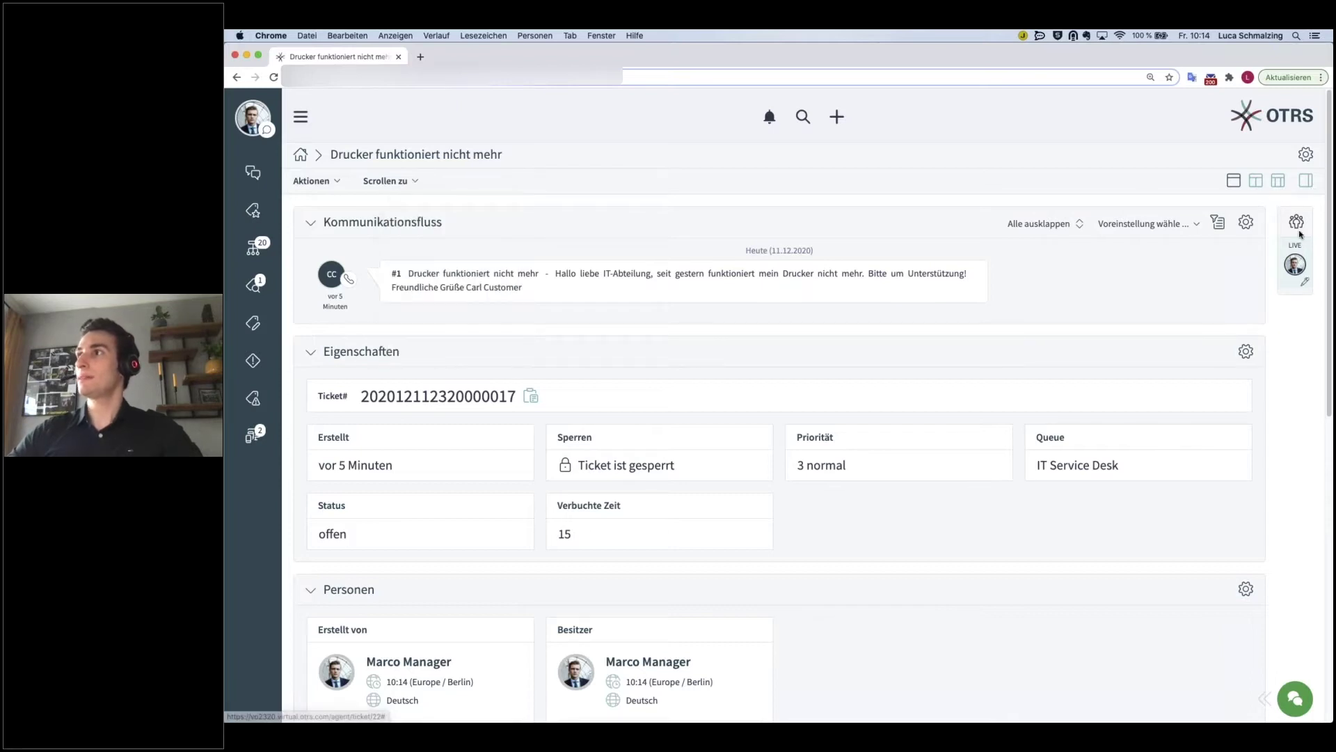
click(1306, 183)
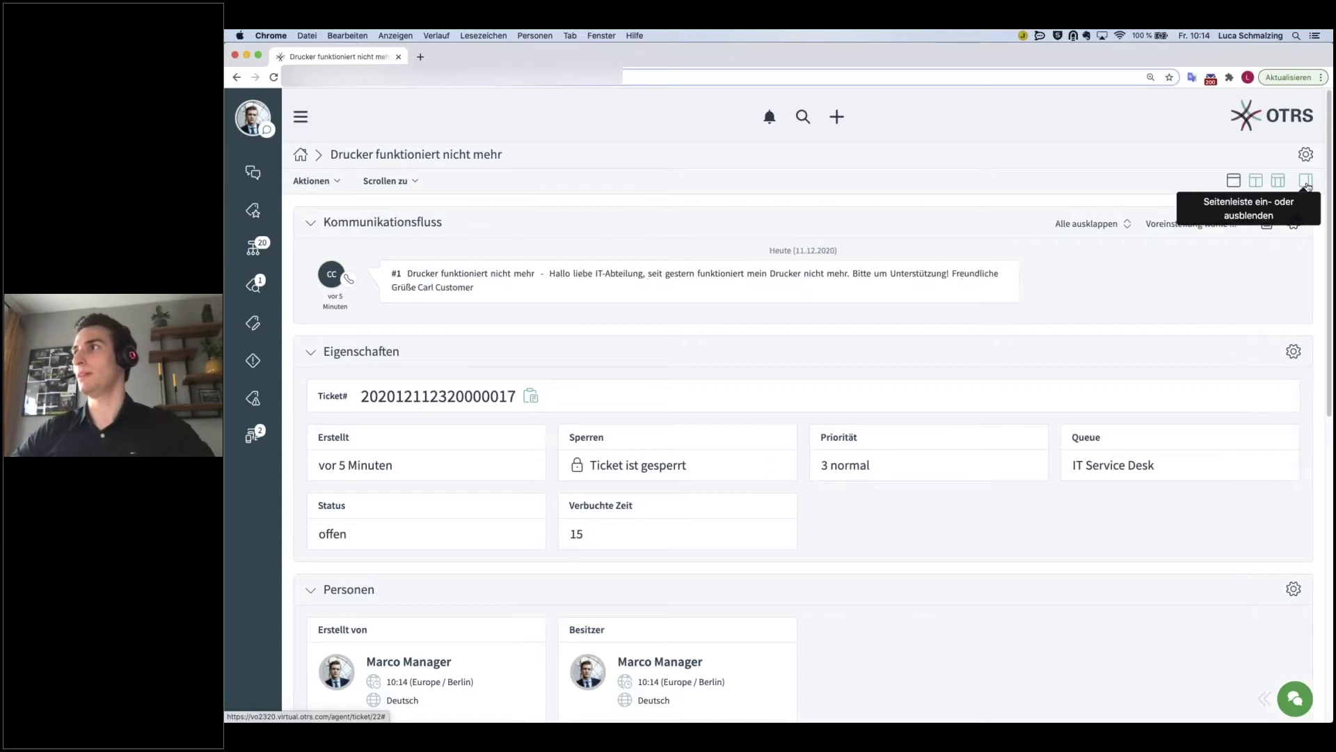
- Restore the LIVE sidebar beside the ticket and open the Aktionen menu
click(1308, 184)
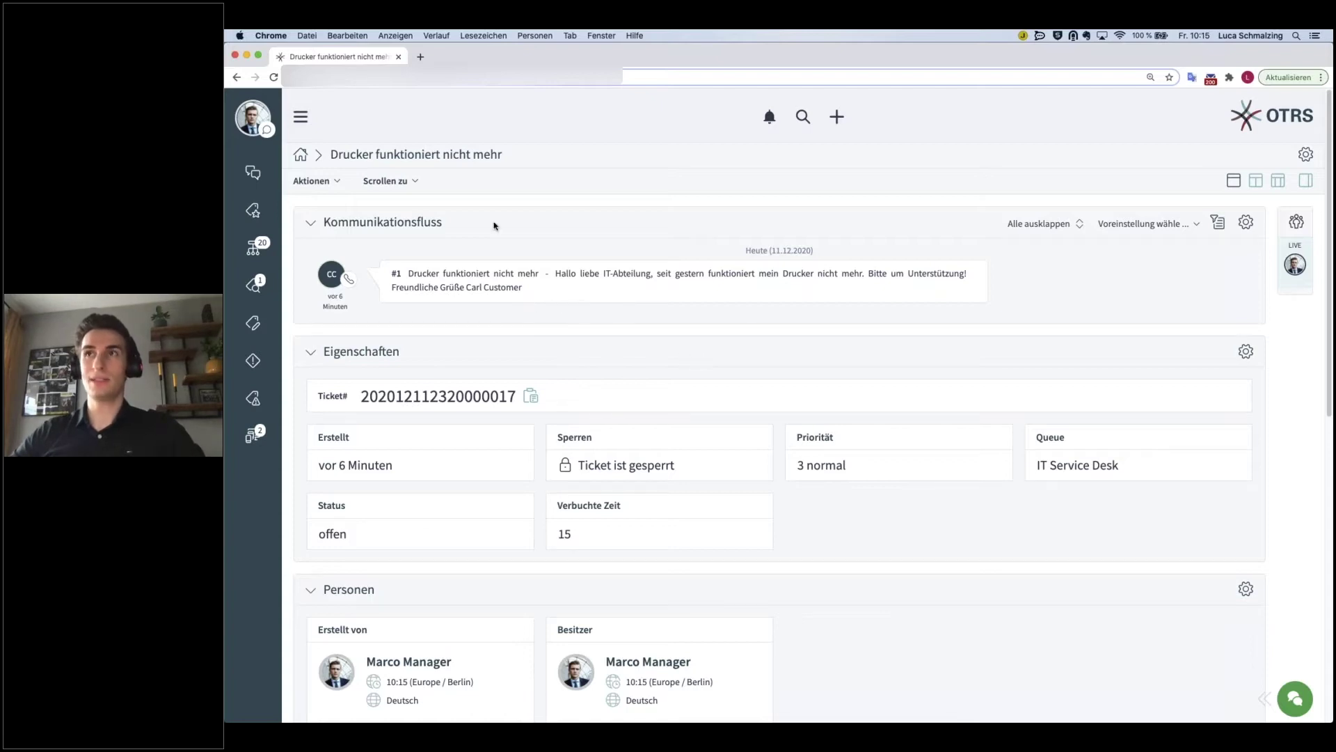
click(334, 183)
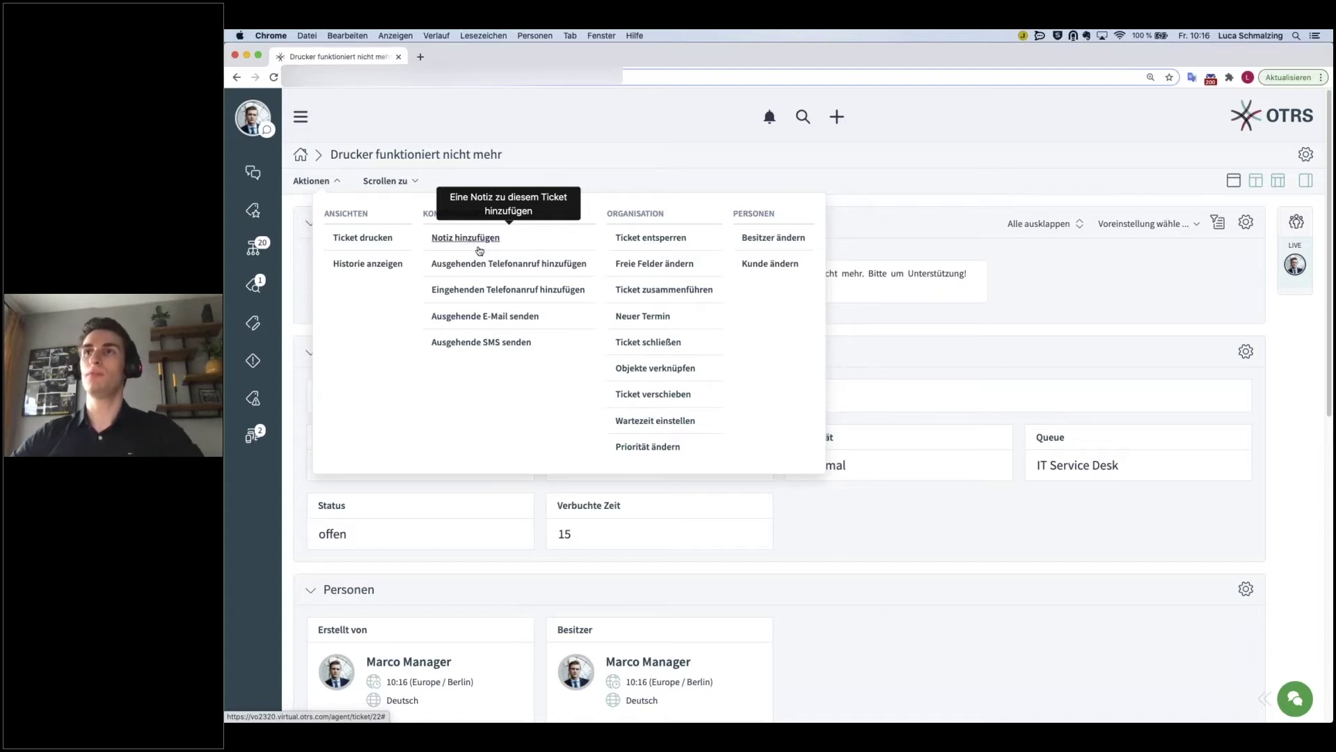
- Start a note 'Drucker Treiber Version' saying driver 5.0.1 of the HP Laserjet is in use
click(479, 245)
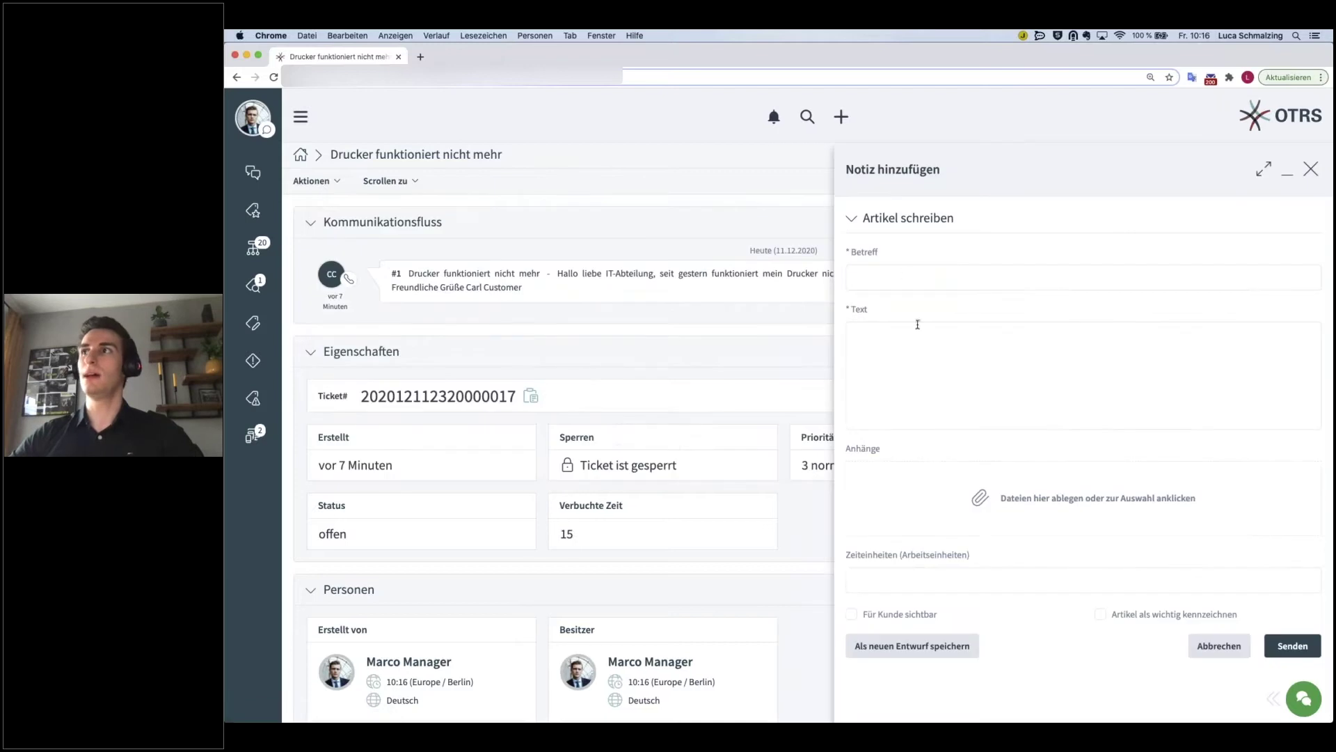
click(910, 273)
text(Drucker Treib)
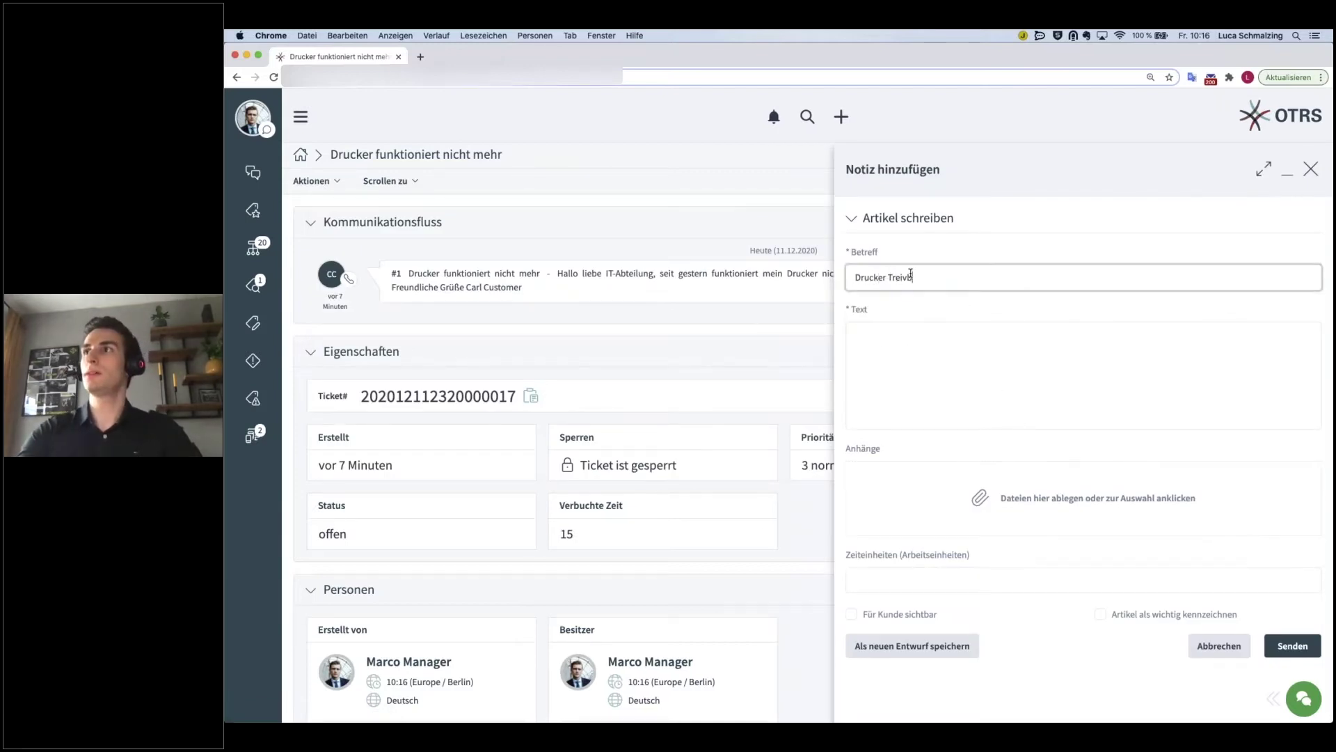
text(er Version)
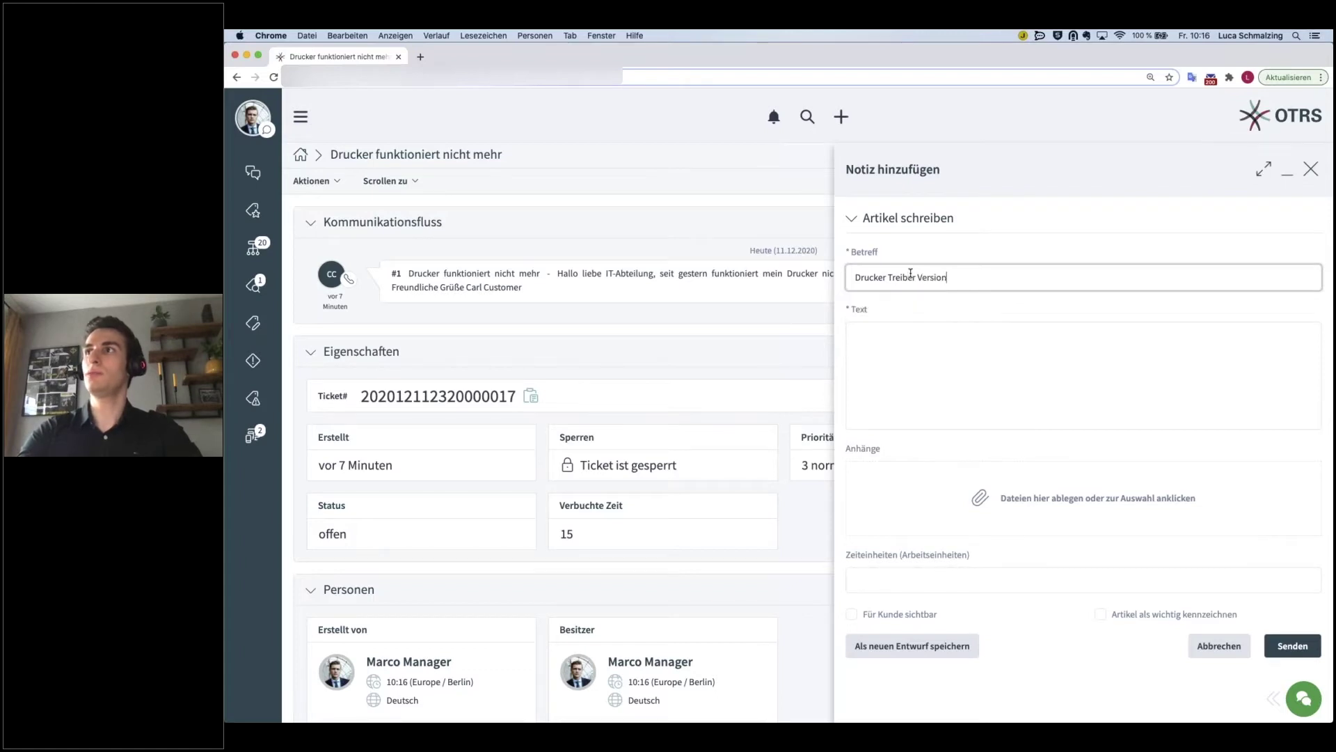
key(Tab)
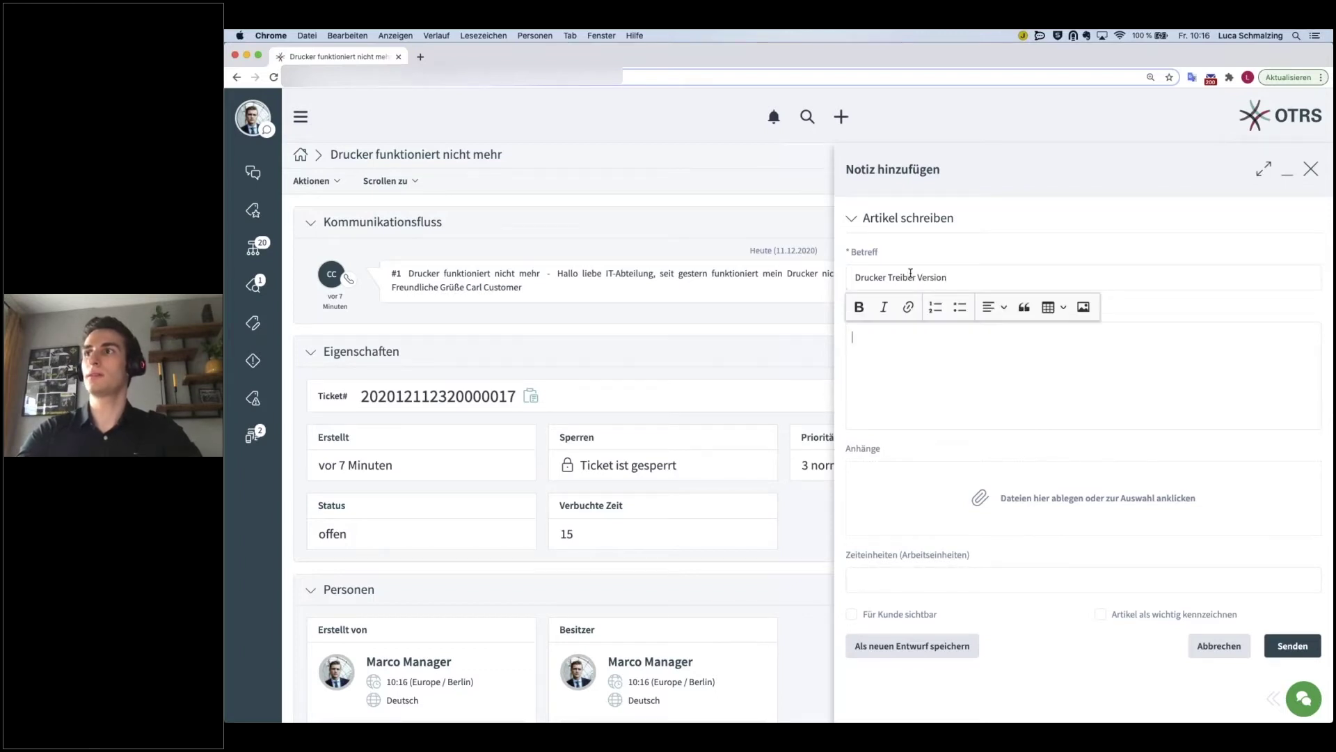
text(Er hat aktu)
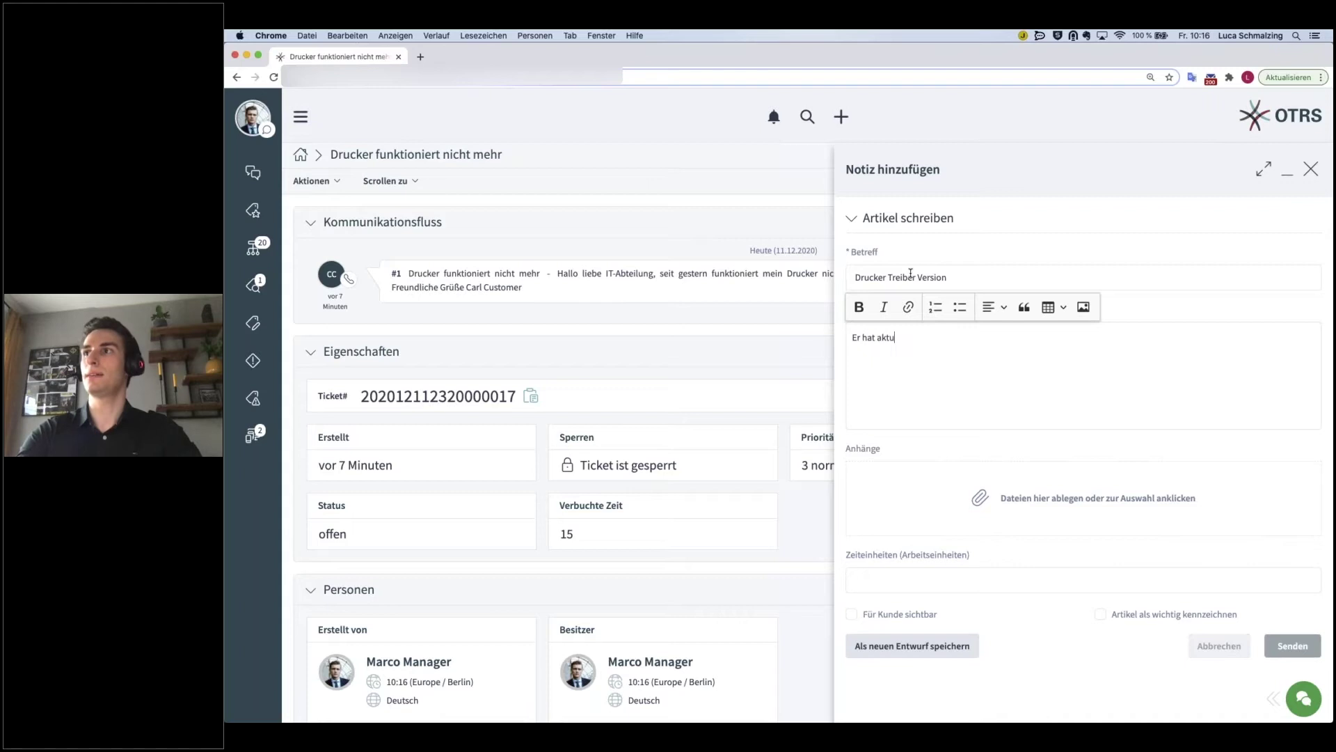
text(ell die)
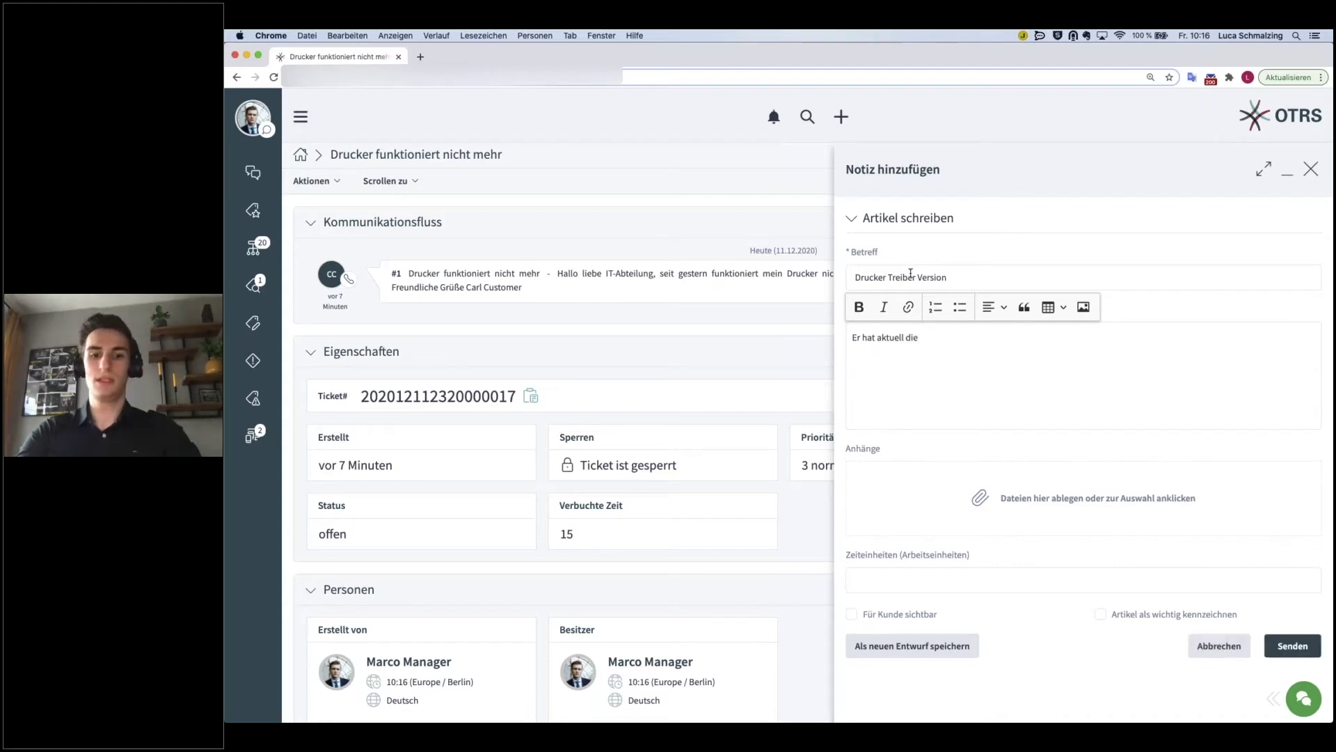
text( 5.0.1 )
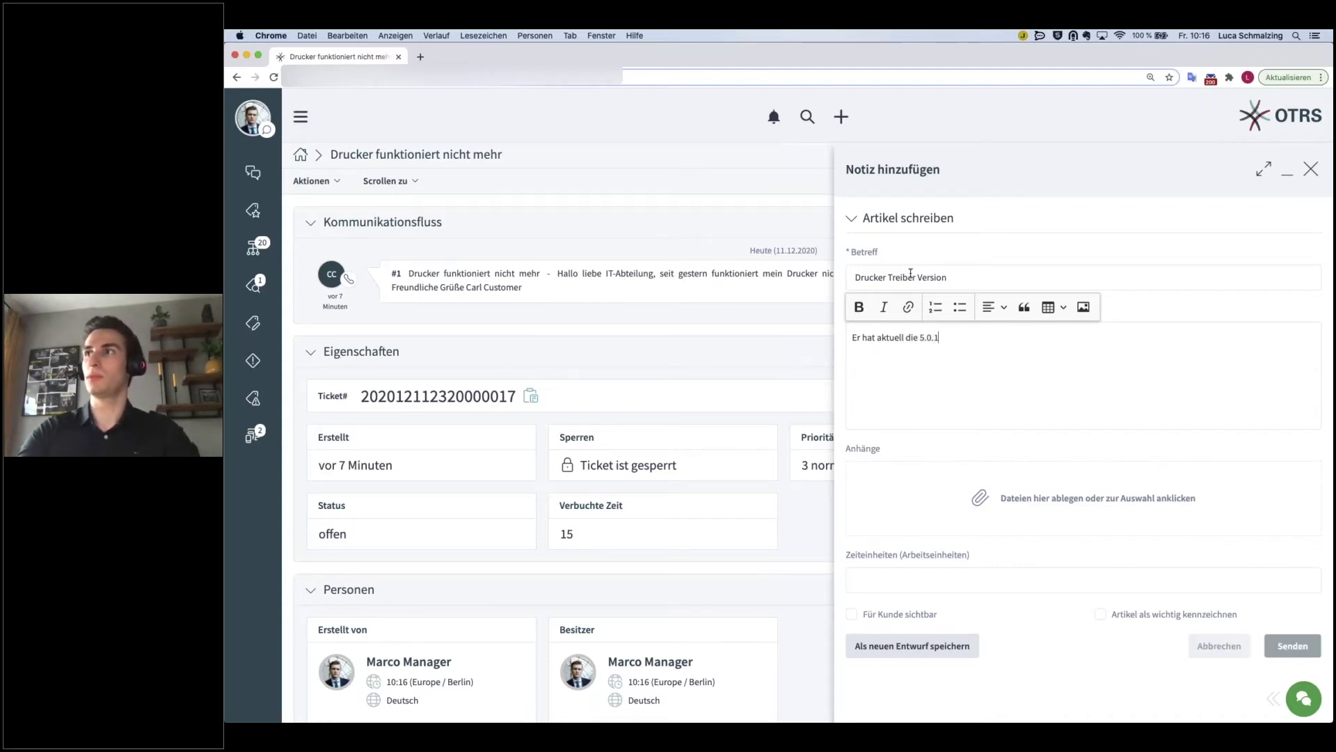
text(vo)
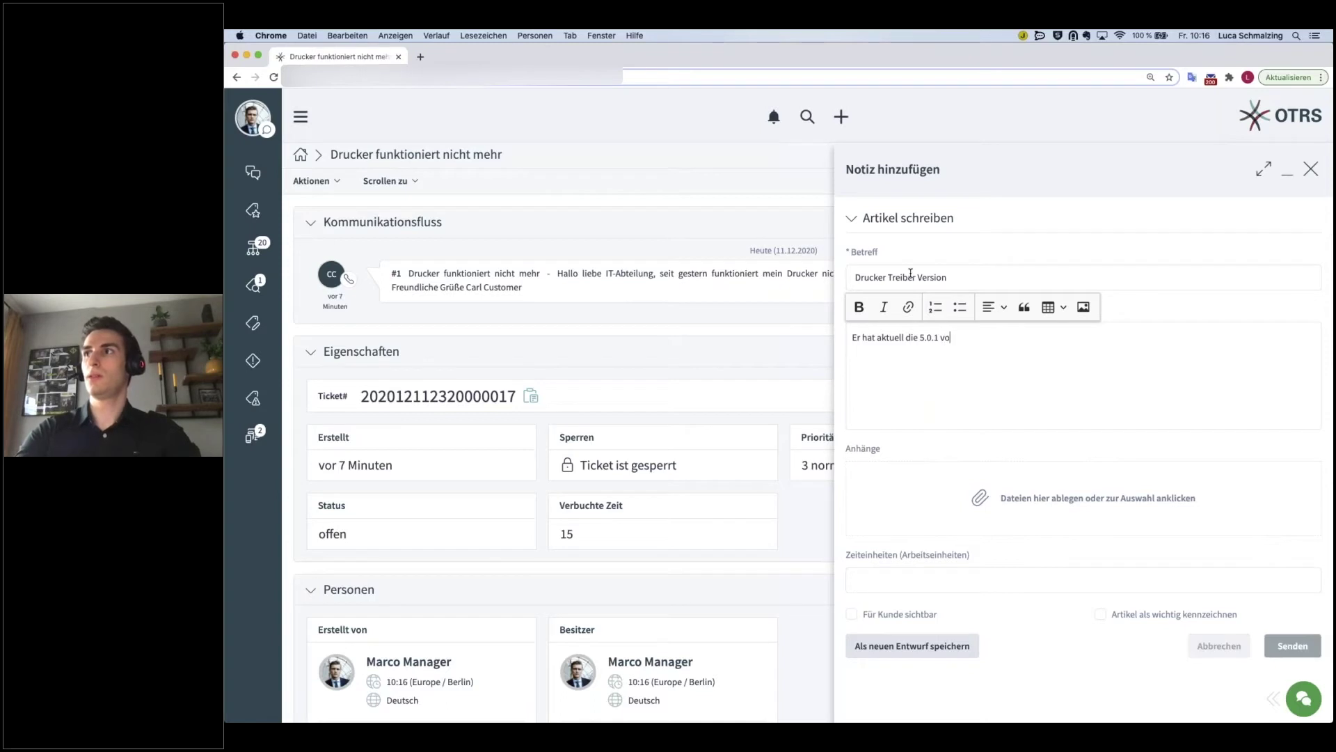
text(m HP Laser)
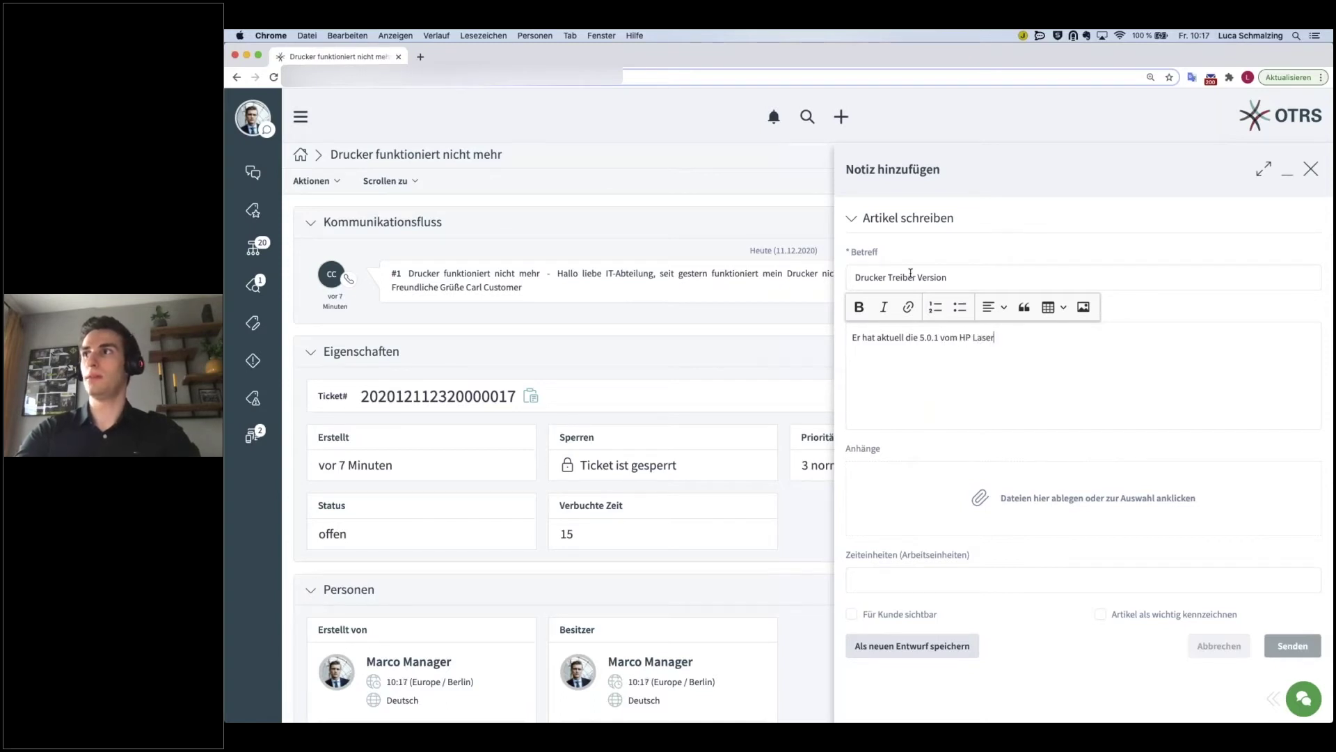
text(jet im)
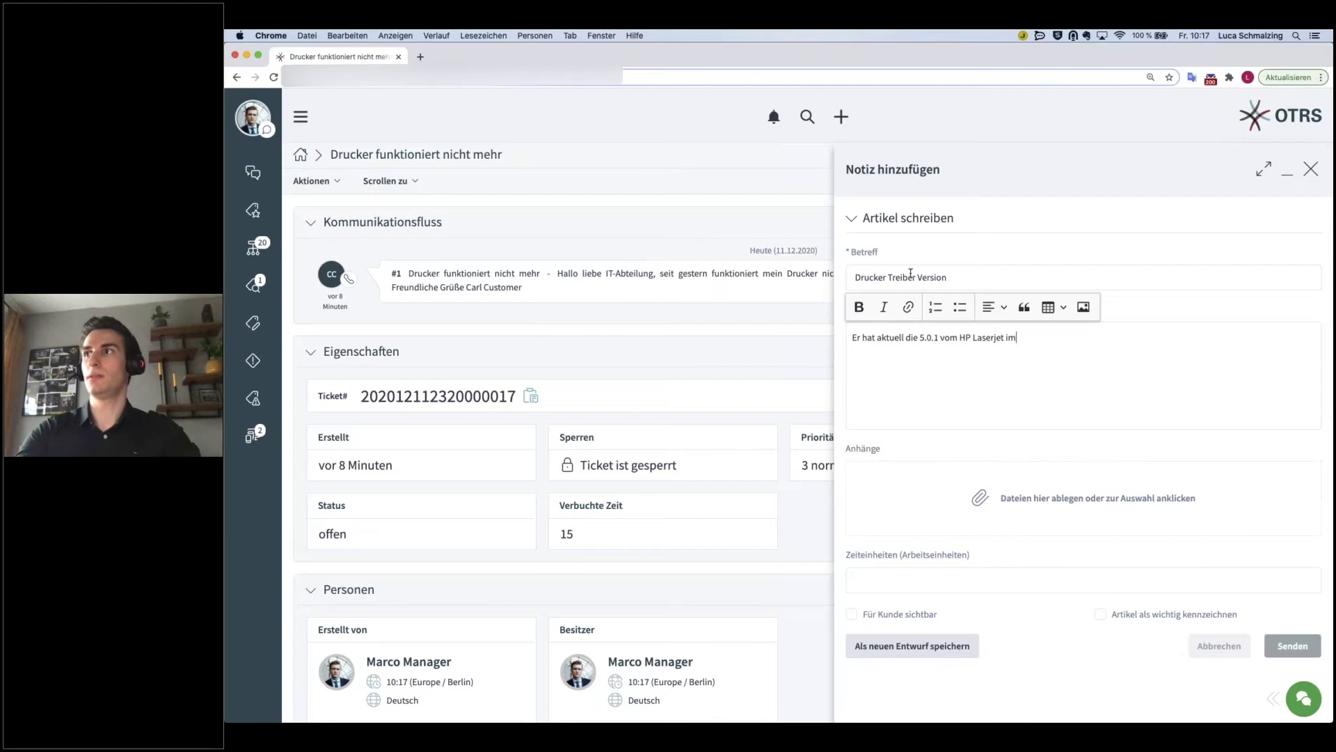
text( Einsatz.)
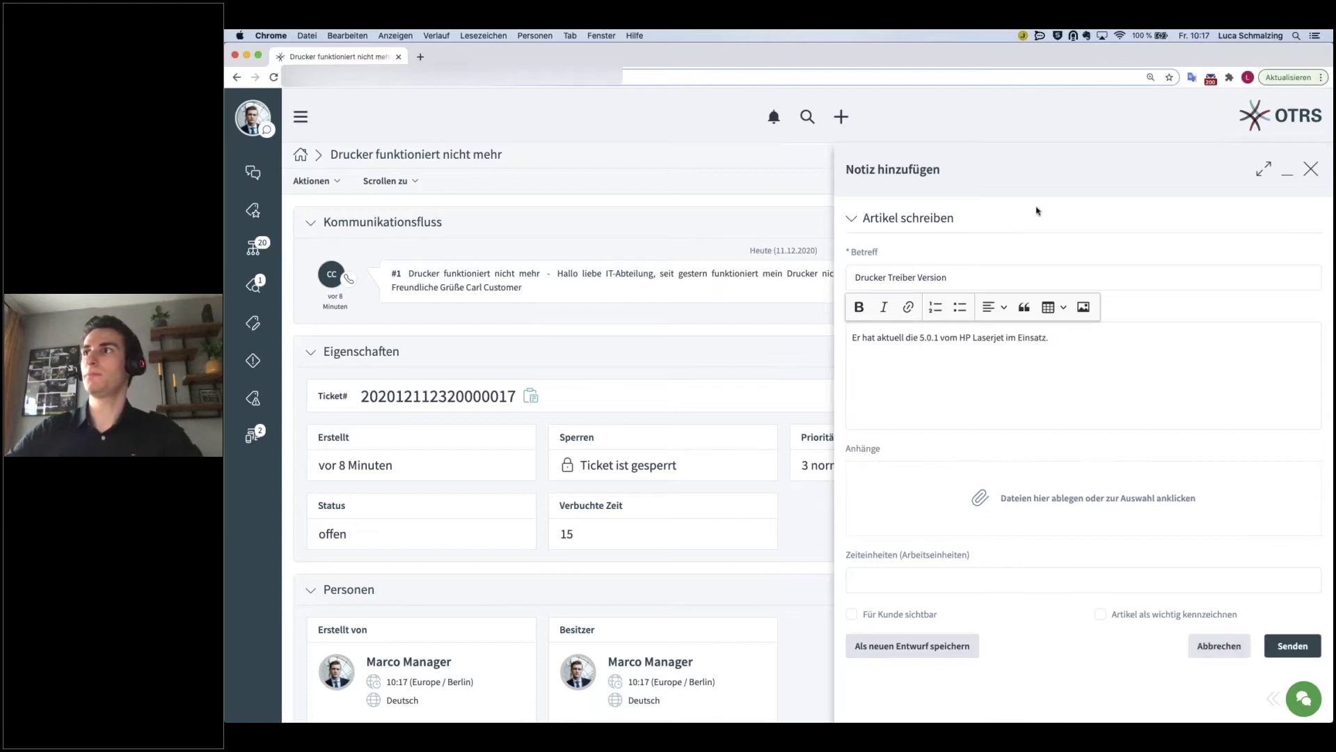
- Insert '500 ' after Laserjet in the note text and open the attachment file chooser
click(1003, 339)
text(500)
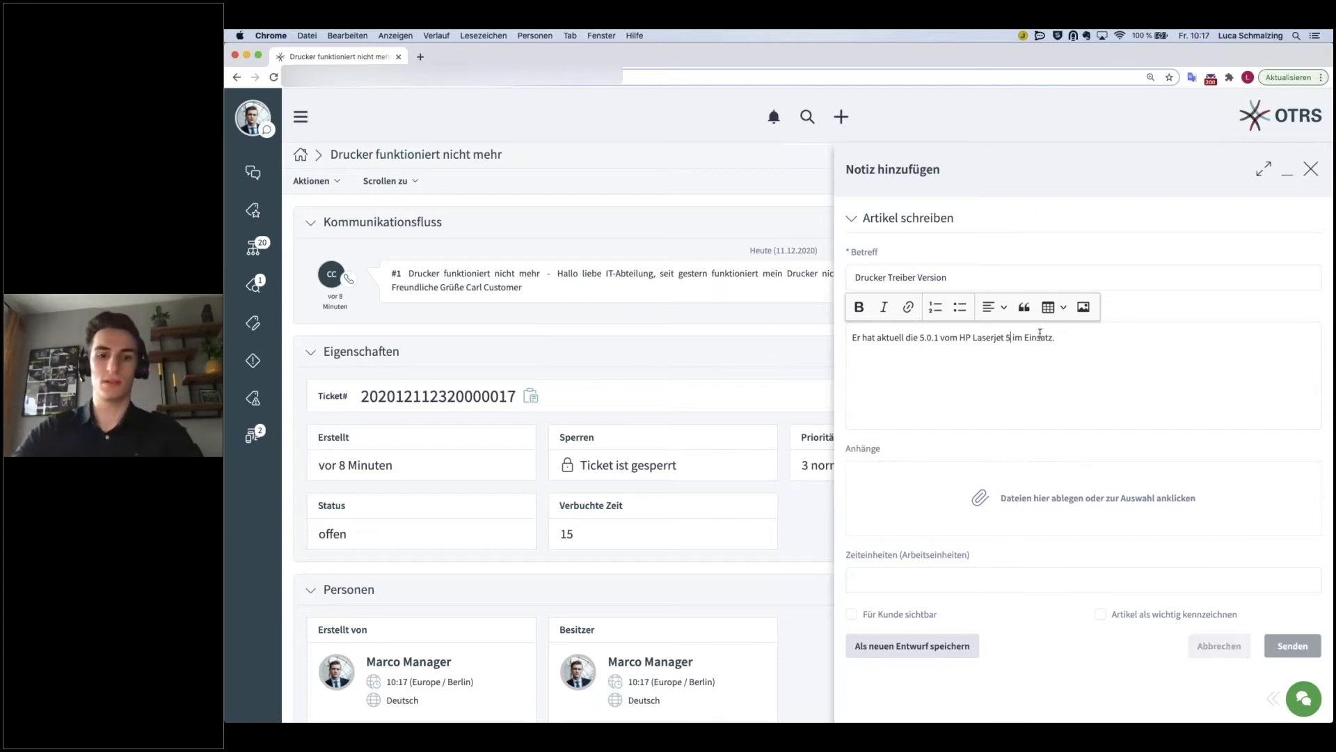
key(End)
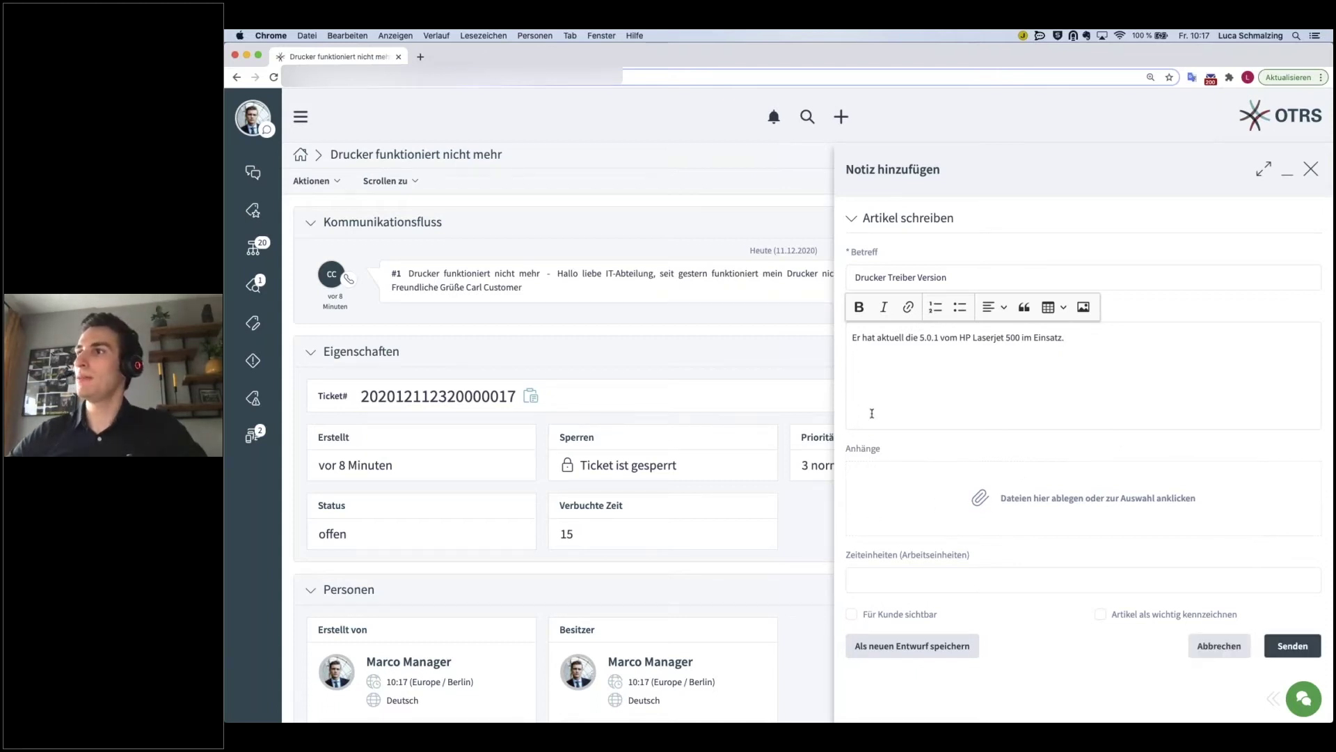
click(987, 501)
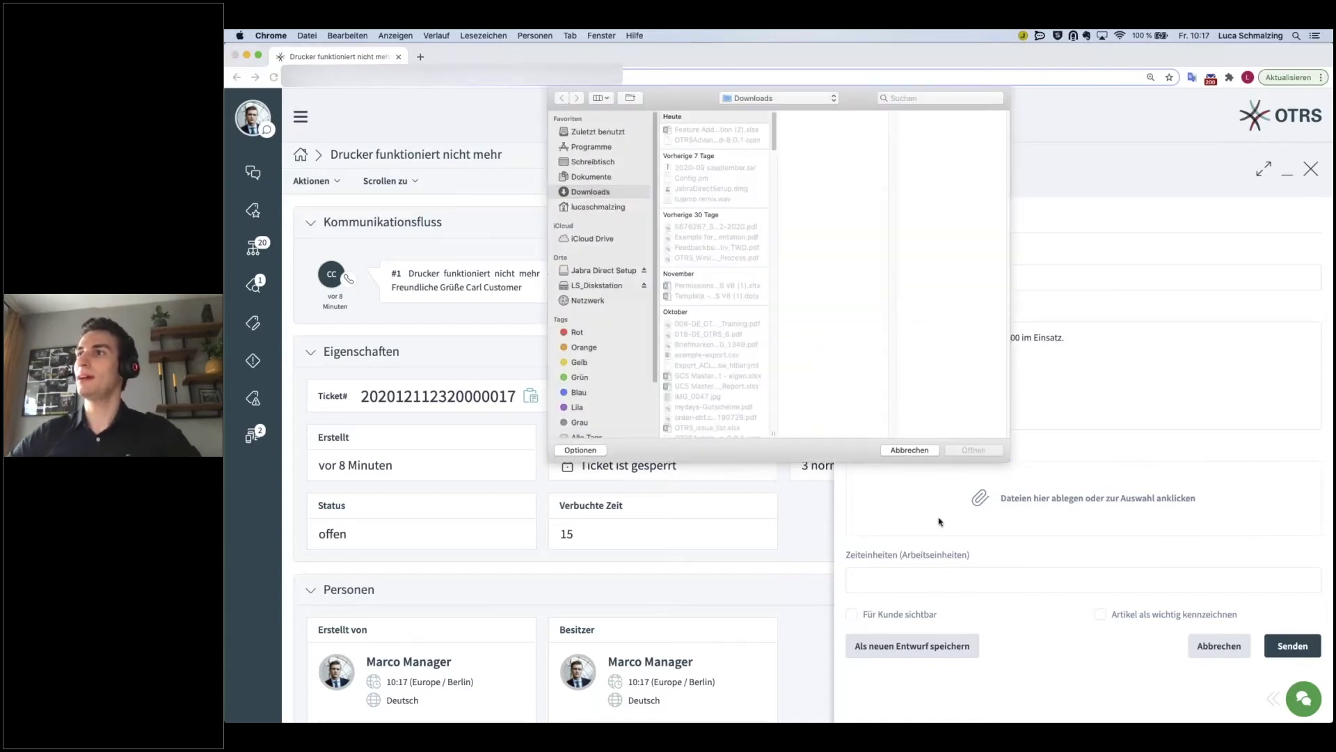
- Cancel the file attachment and send the 'Drucker Treiber Version' note
click(911, 451)
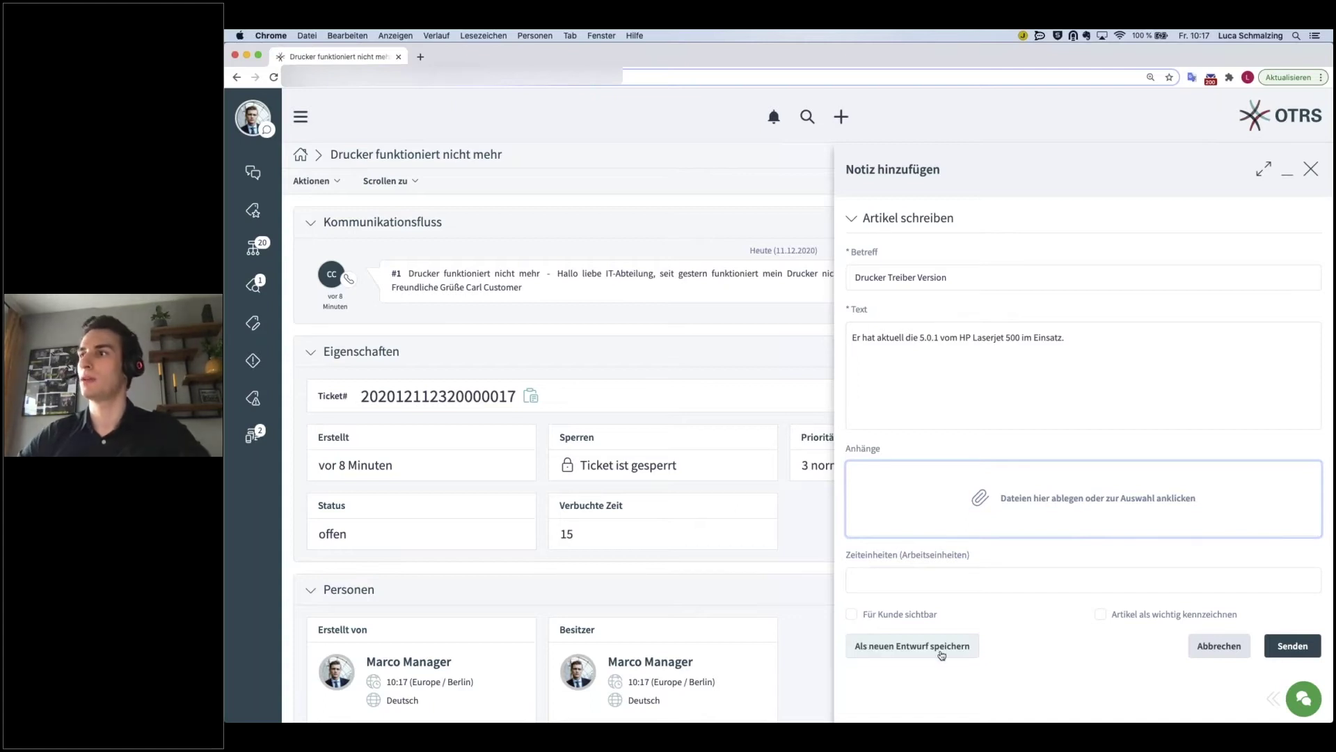
click(1293, 647)
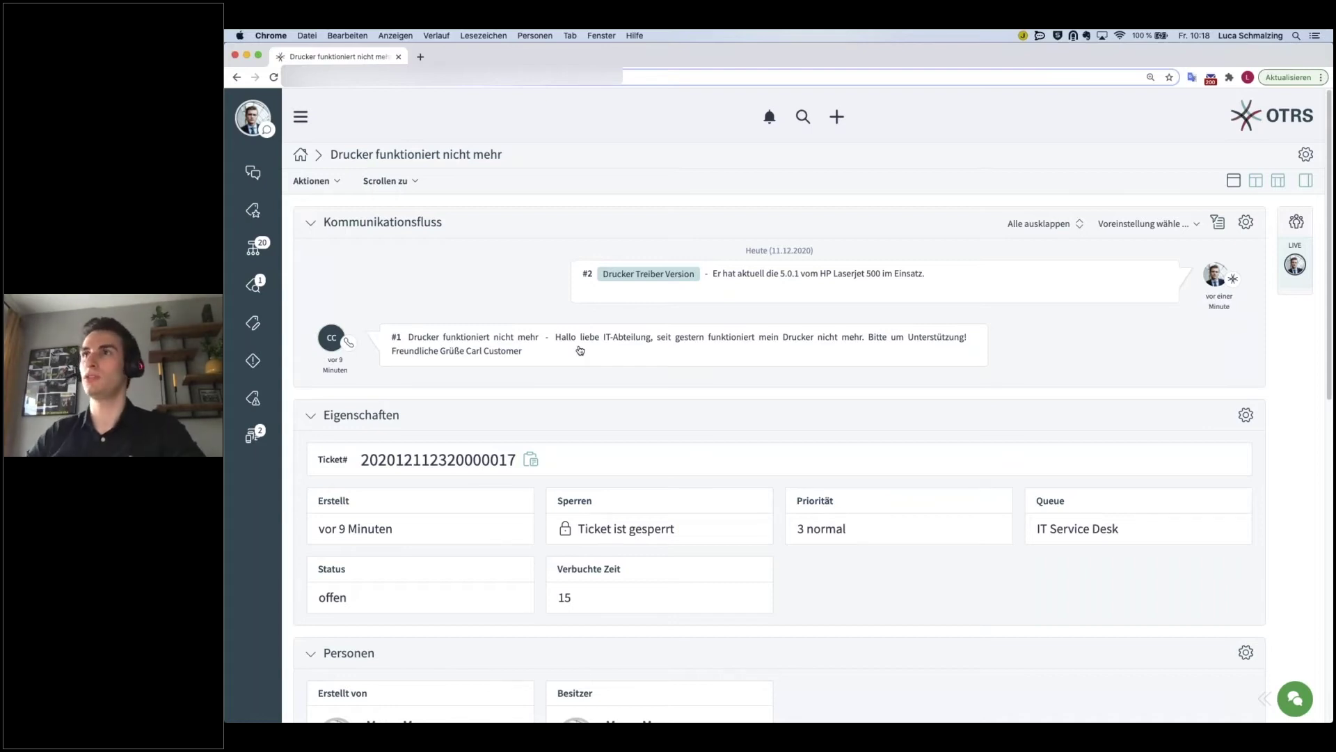
- Start an outgoing phone call with status set to warten zur Erinnerung
click(338, 187)
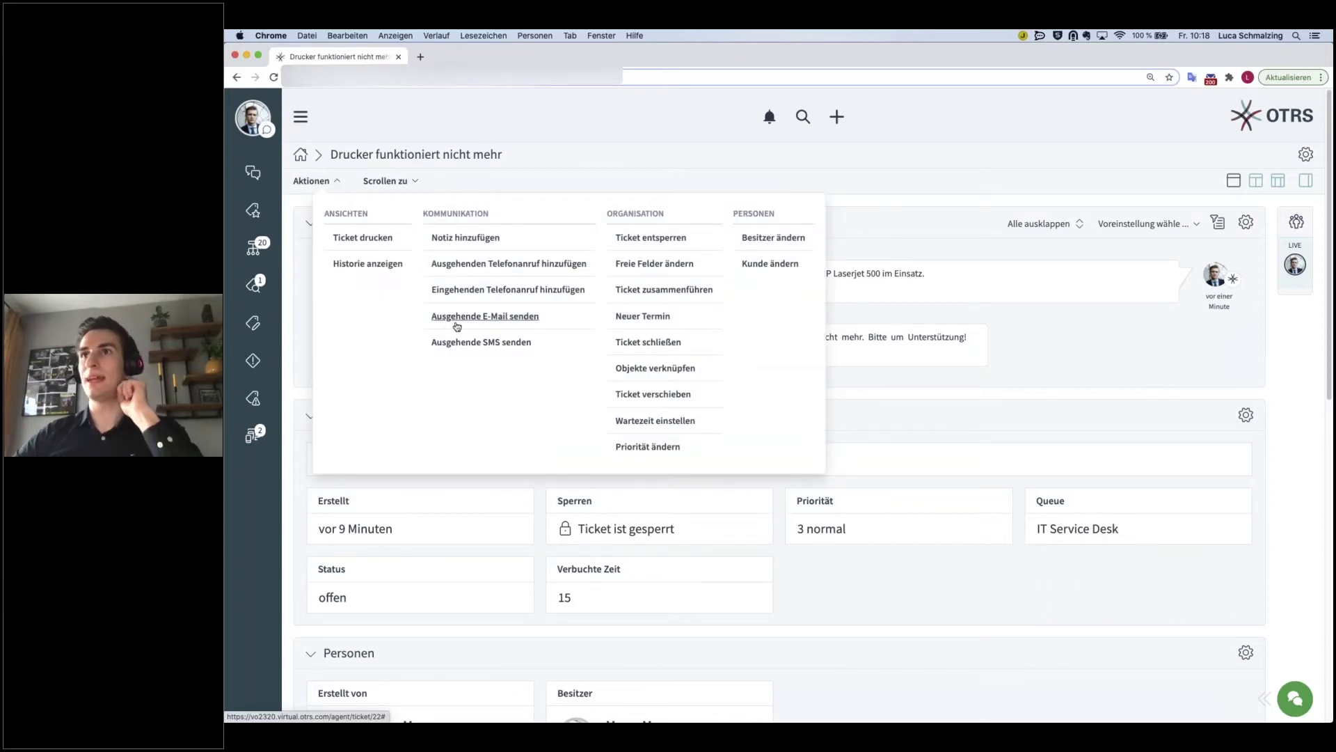
click(514, 265)
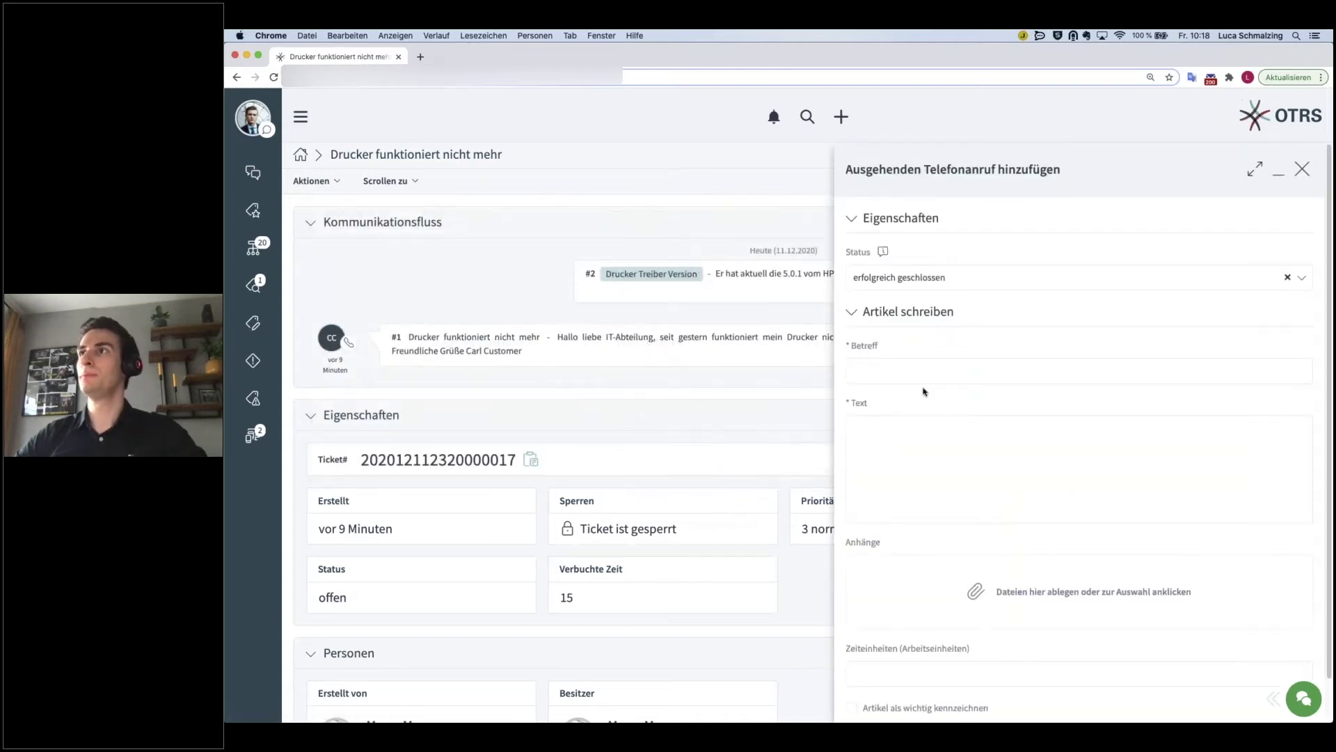
click(898, 277)
click(888, 338)
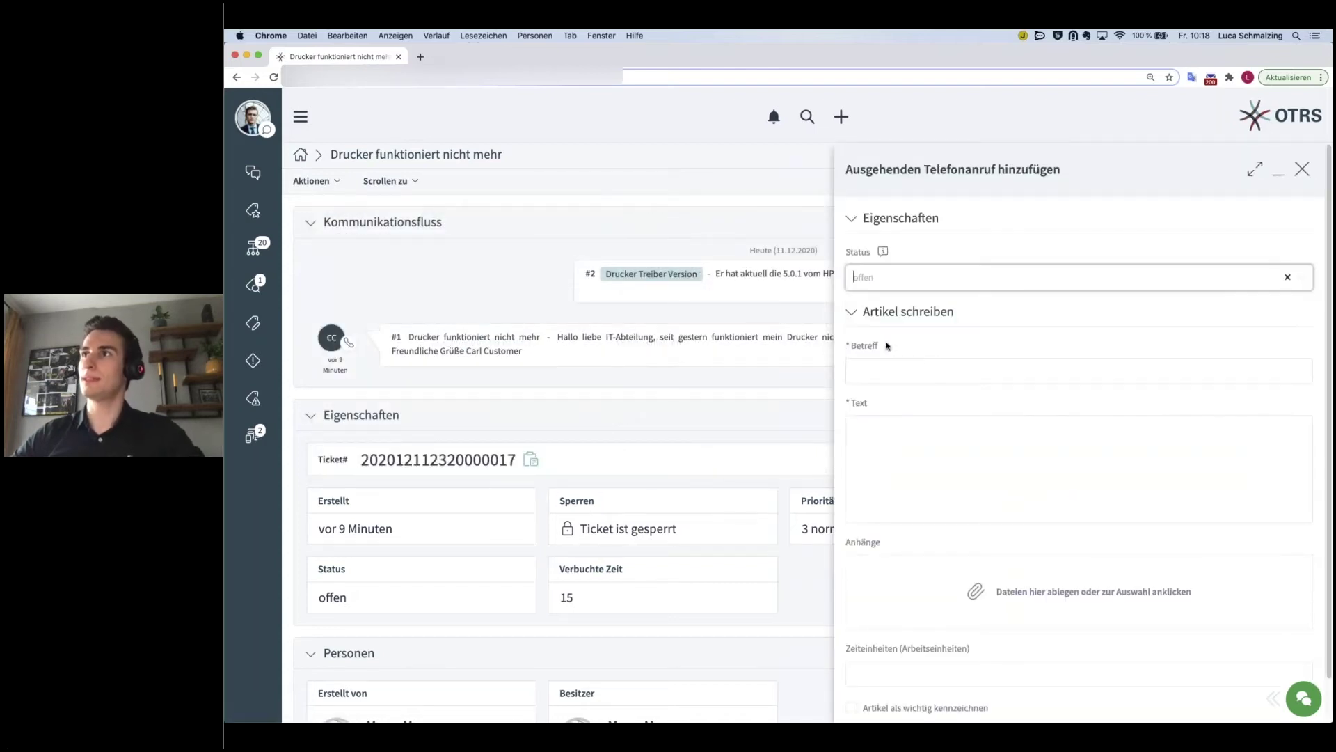
click(874, 275)
click(910, 402)
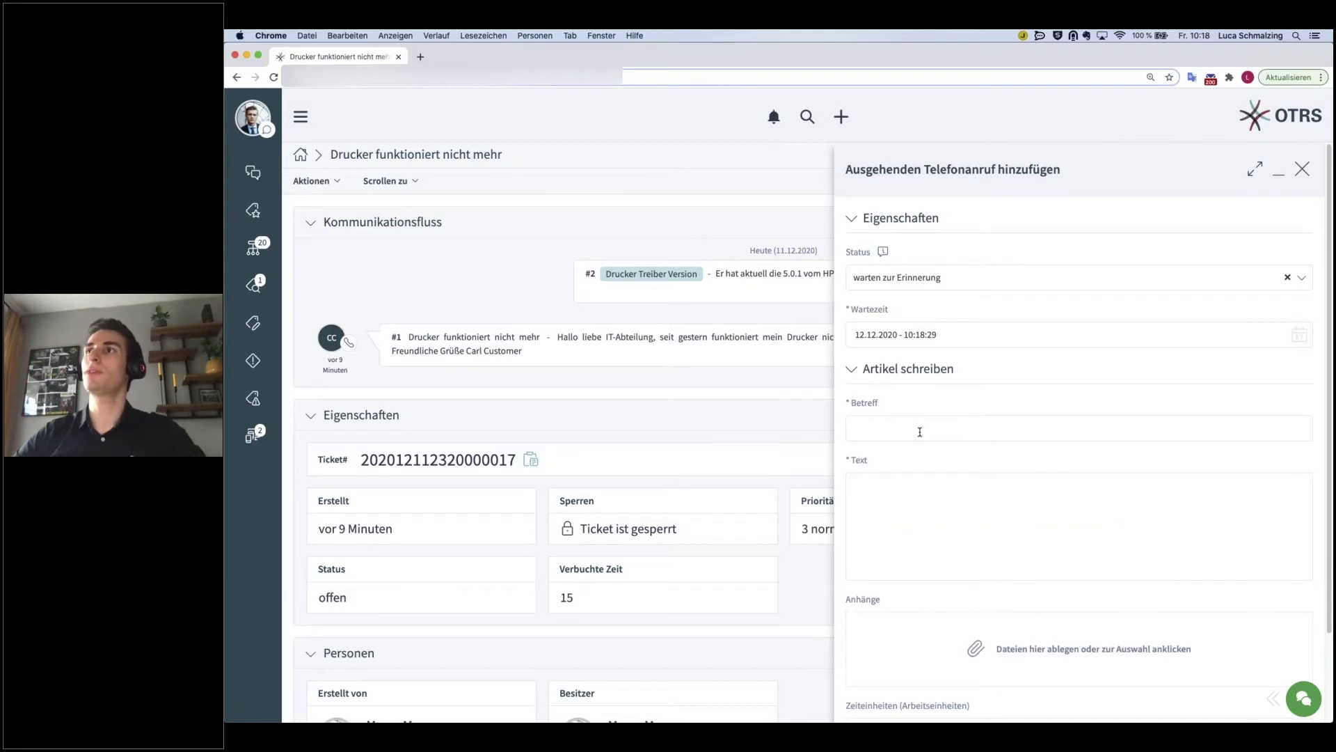
- Enter the call subject 'Drucker an- / ausgeschaltet'
click(919, 431)
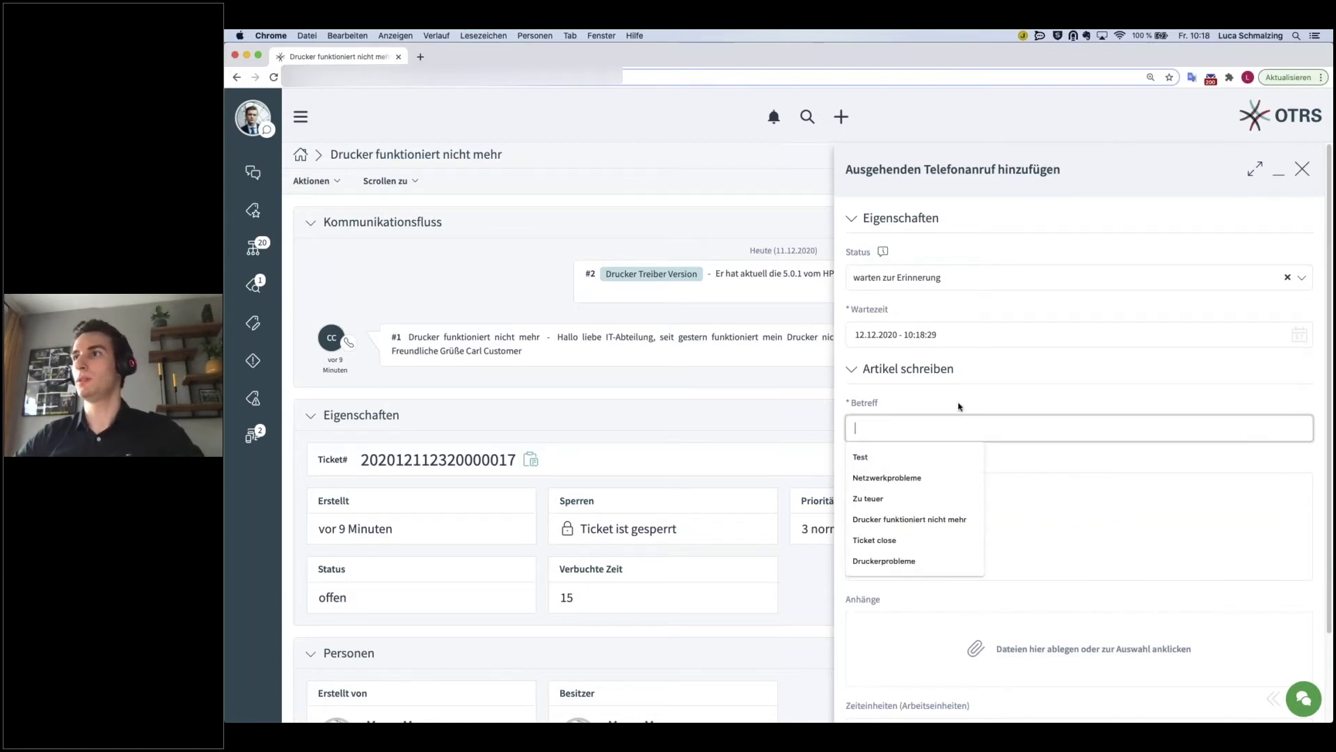
text(Dru)
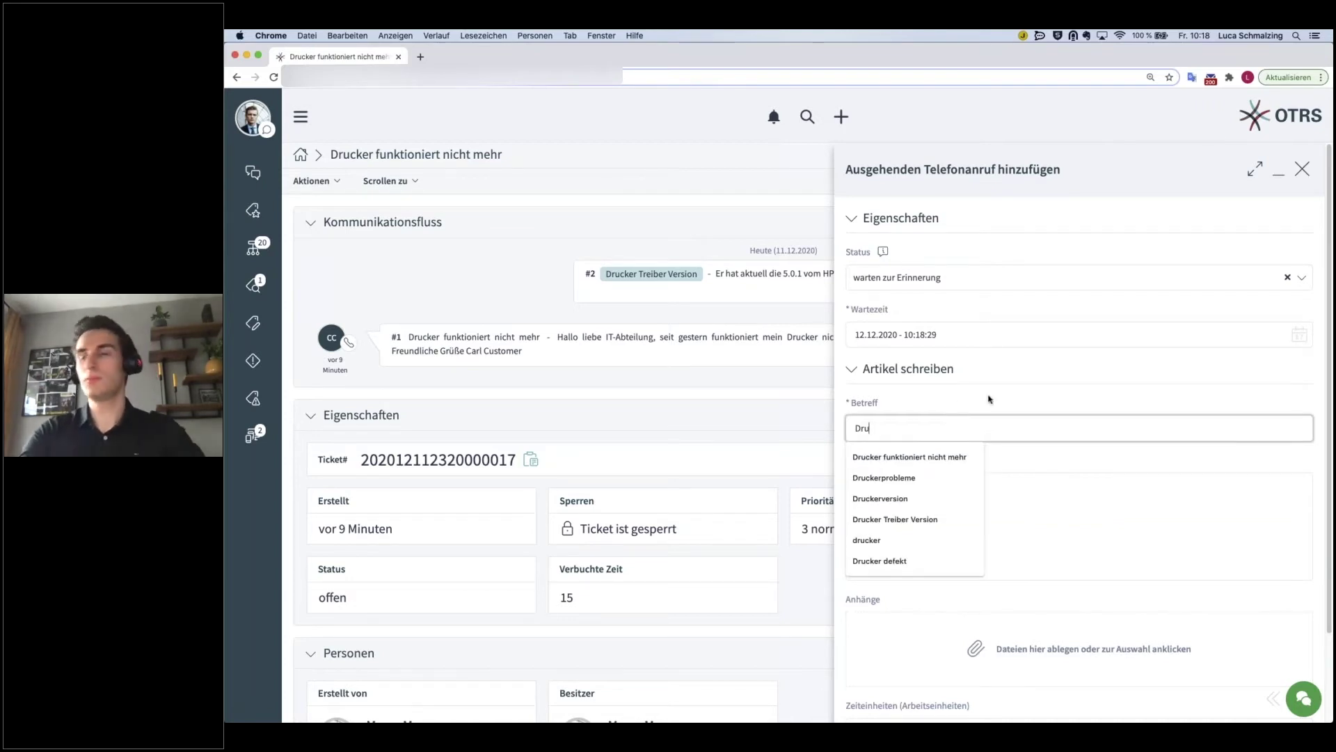
text(cker an / aus gesc)
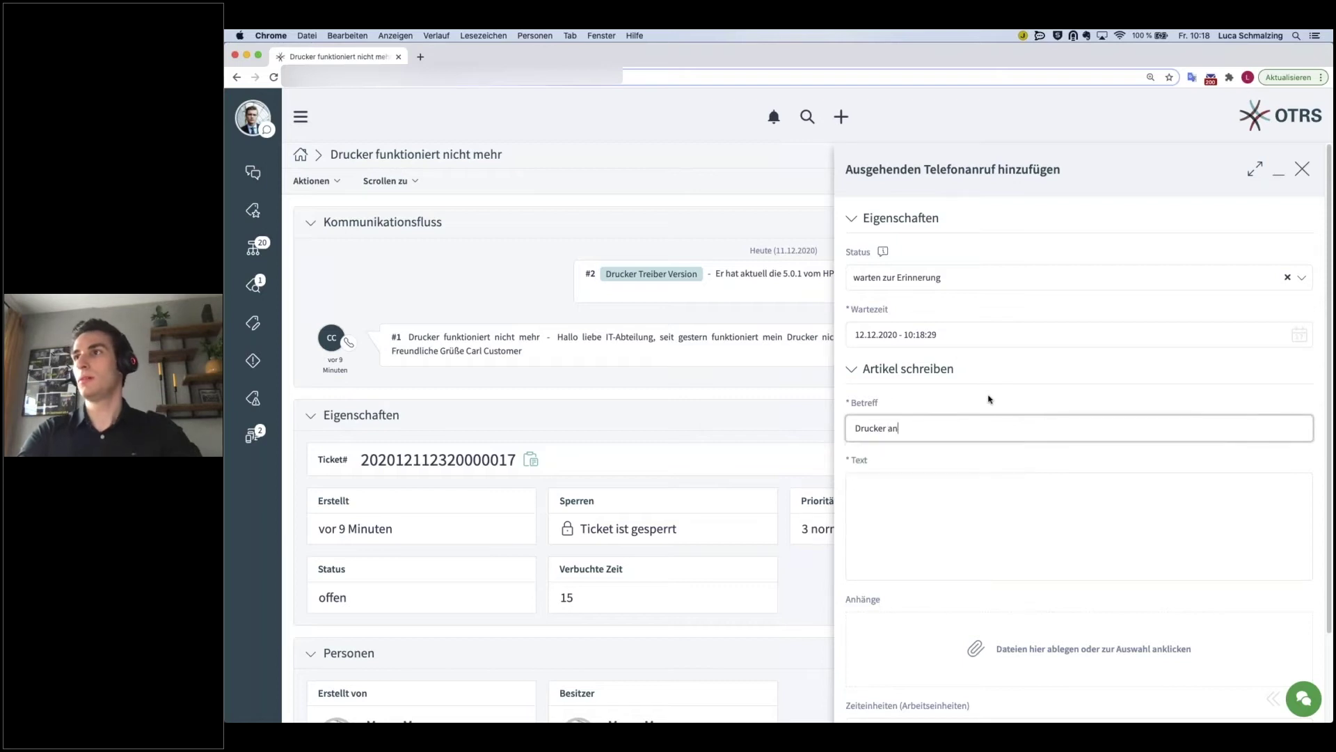
key(BackSpace)
key(BackSpace)
key(BackSpace)
key(BackSpace)
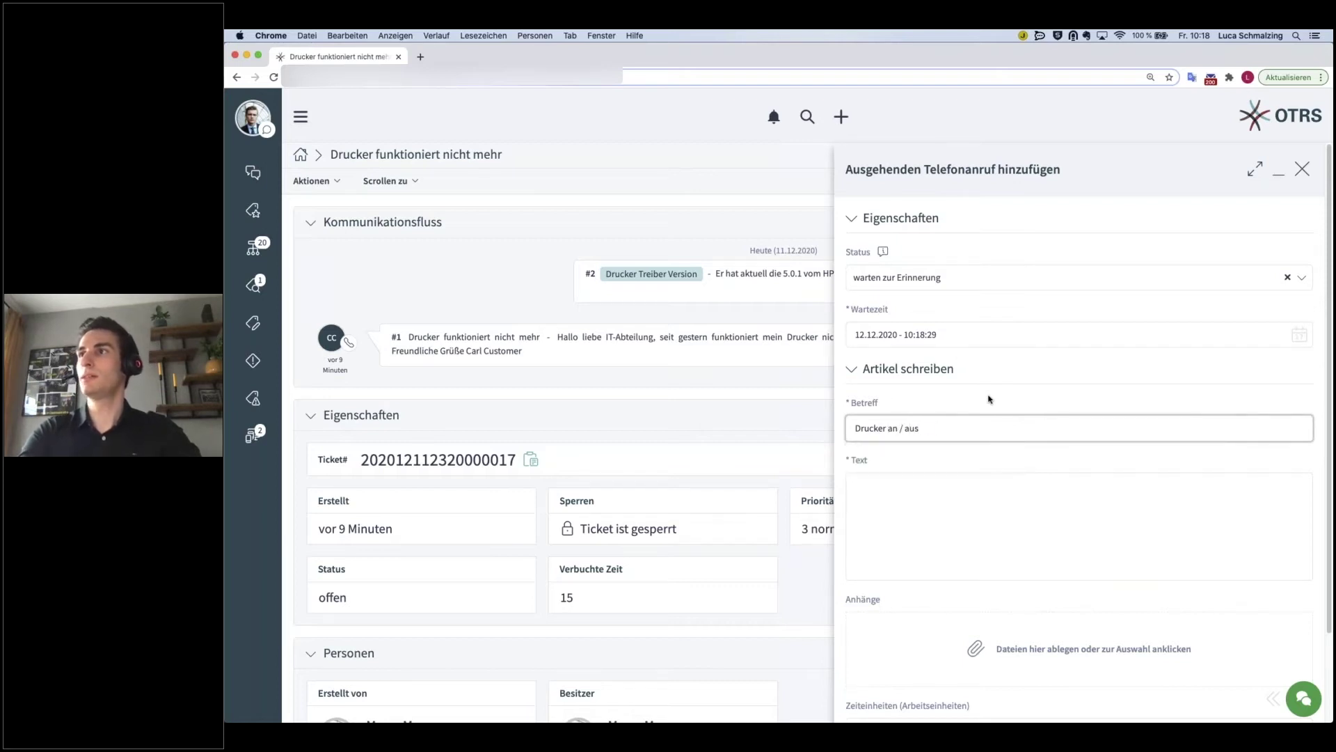
text(geschaltet)
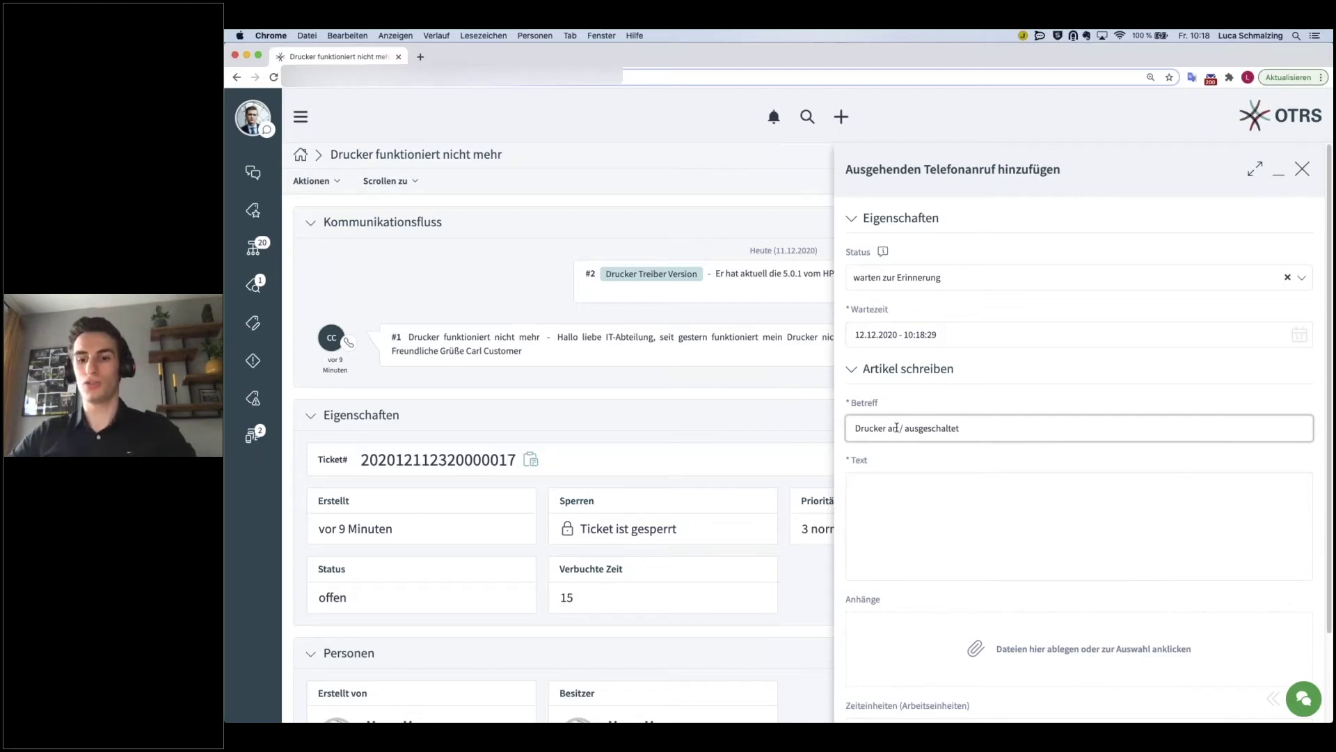
click(898, 427)
text(-)
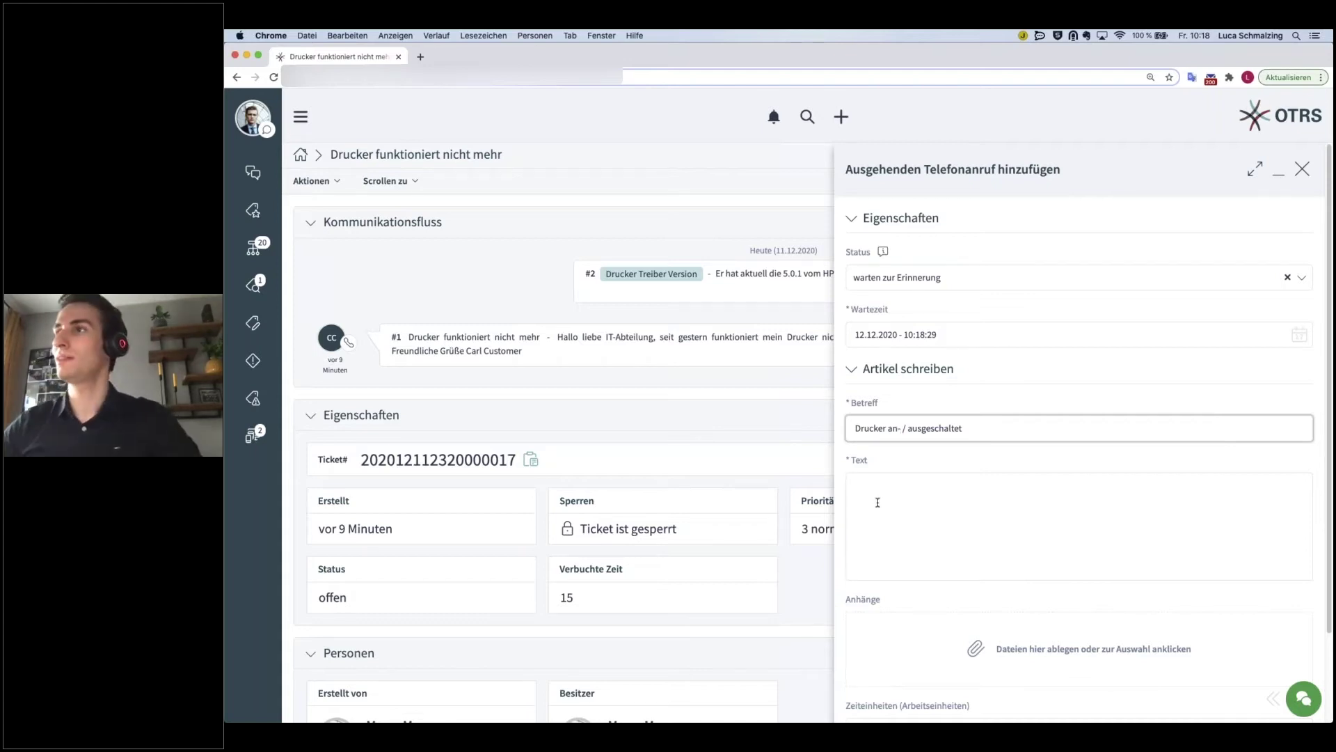
key(BackSpace)
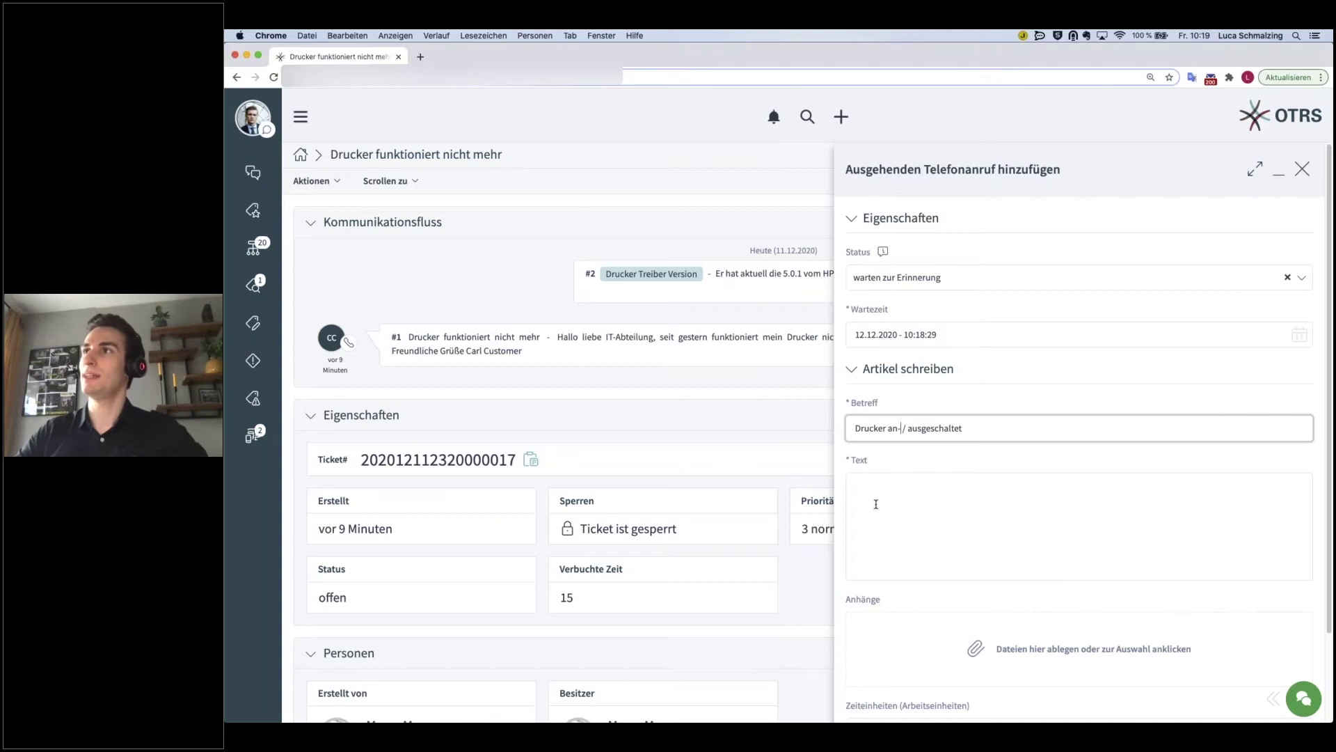
- Write the call text asking the customer to switch the printer off and on, book 15 time units, and save
click(946, 494)
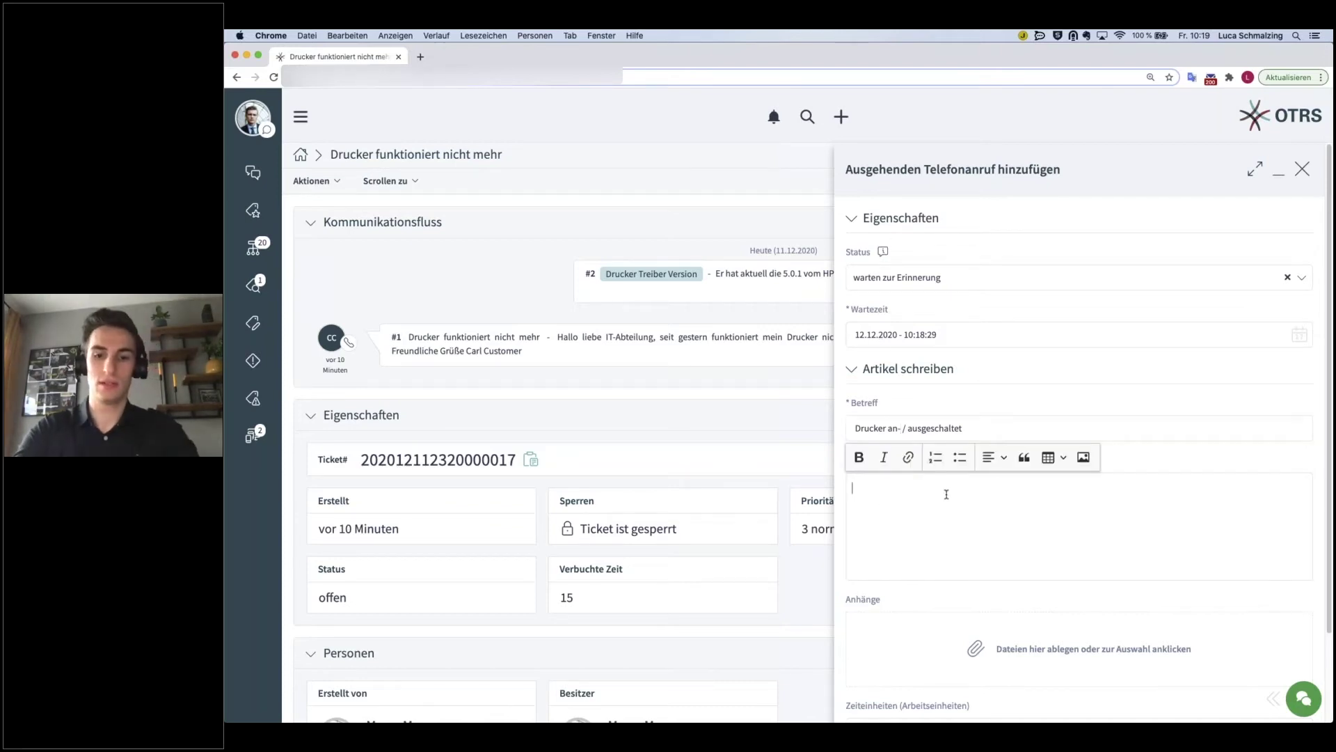
text(Hallo)
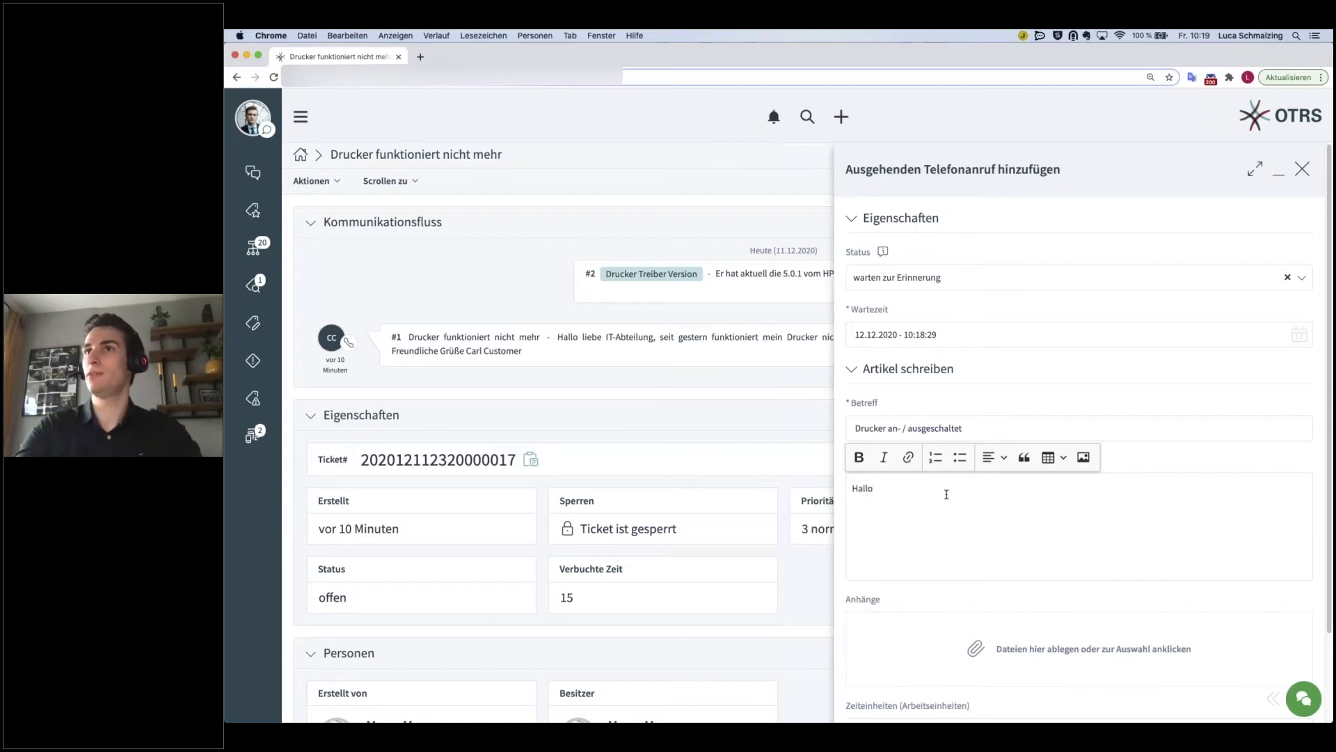
text( Herr Customer)
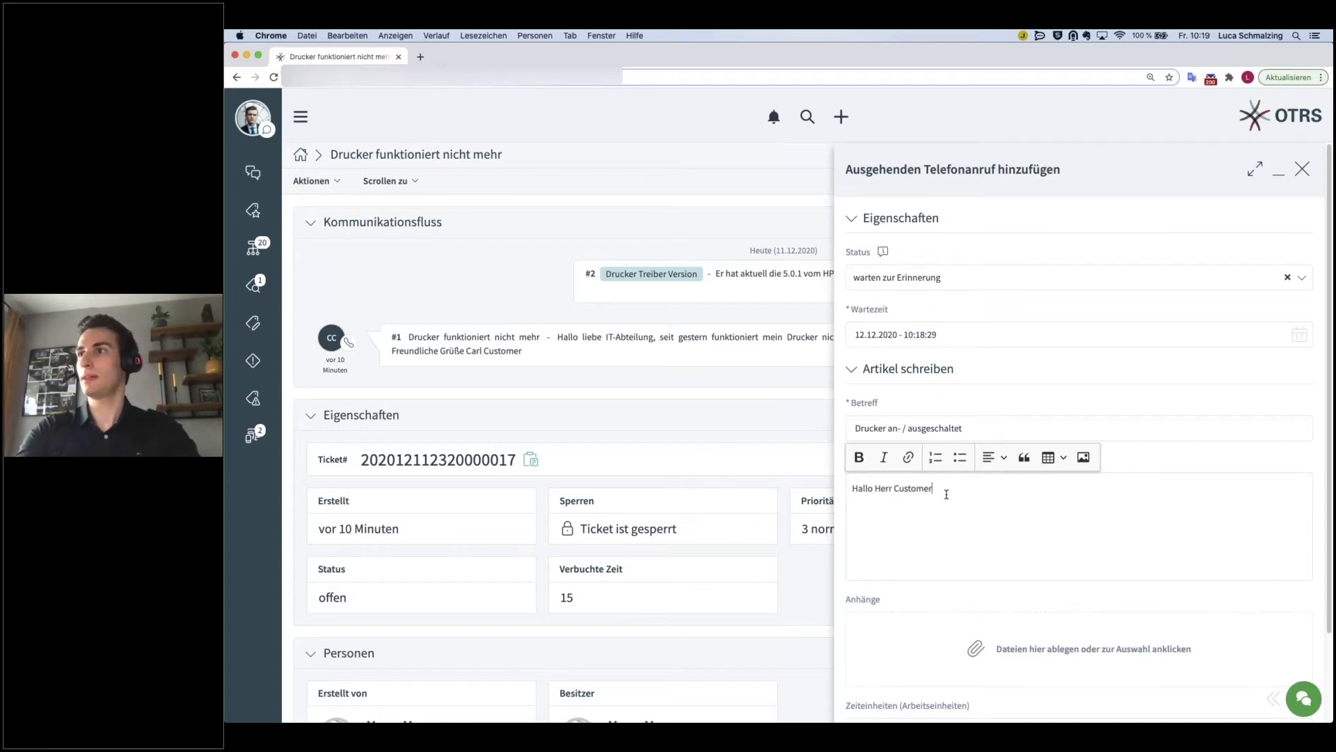
text(,)
key(Return)
text(haben Sie bereits versucht den Drucker einmal aus- und wieder anzuschalten? )
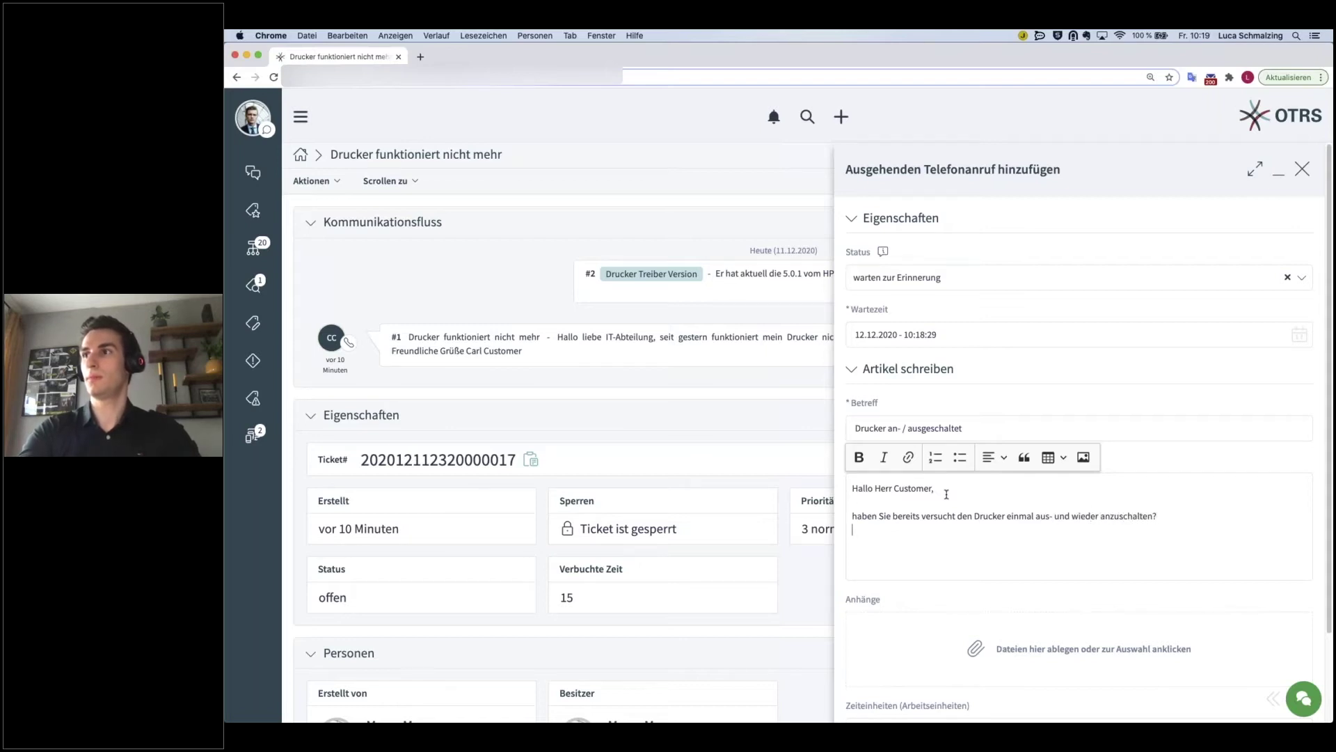
text(V)
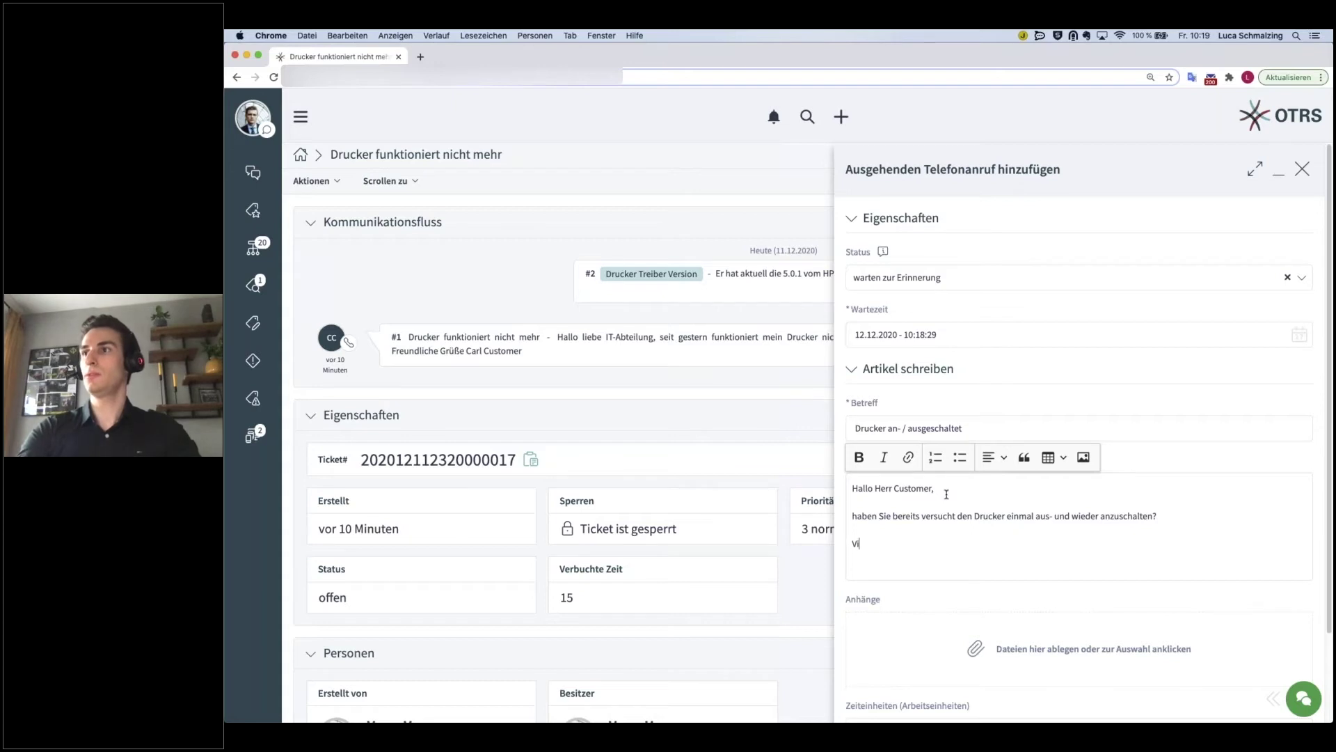
text(G Marco)
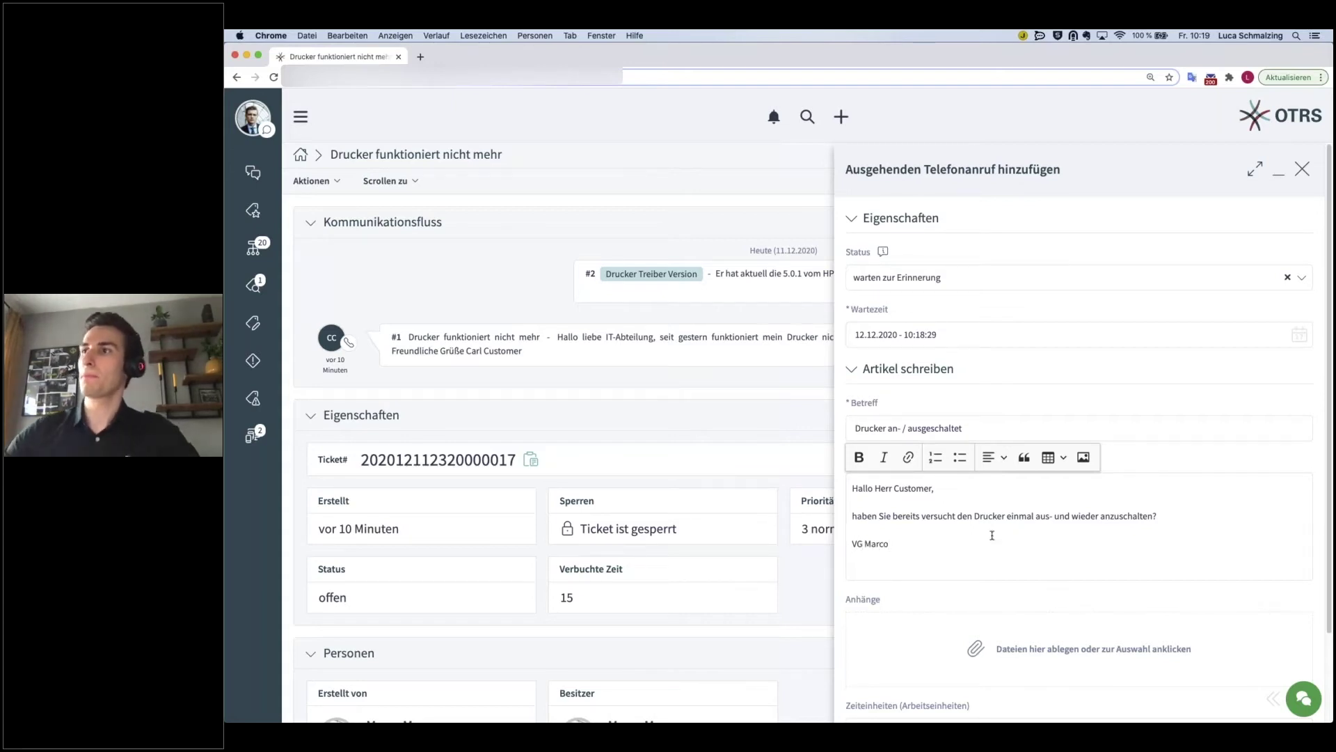
scroll(1000, 545, down, 3)
click(928, 636)
text(15)
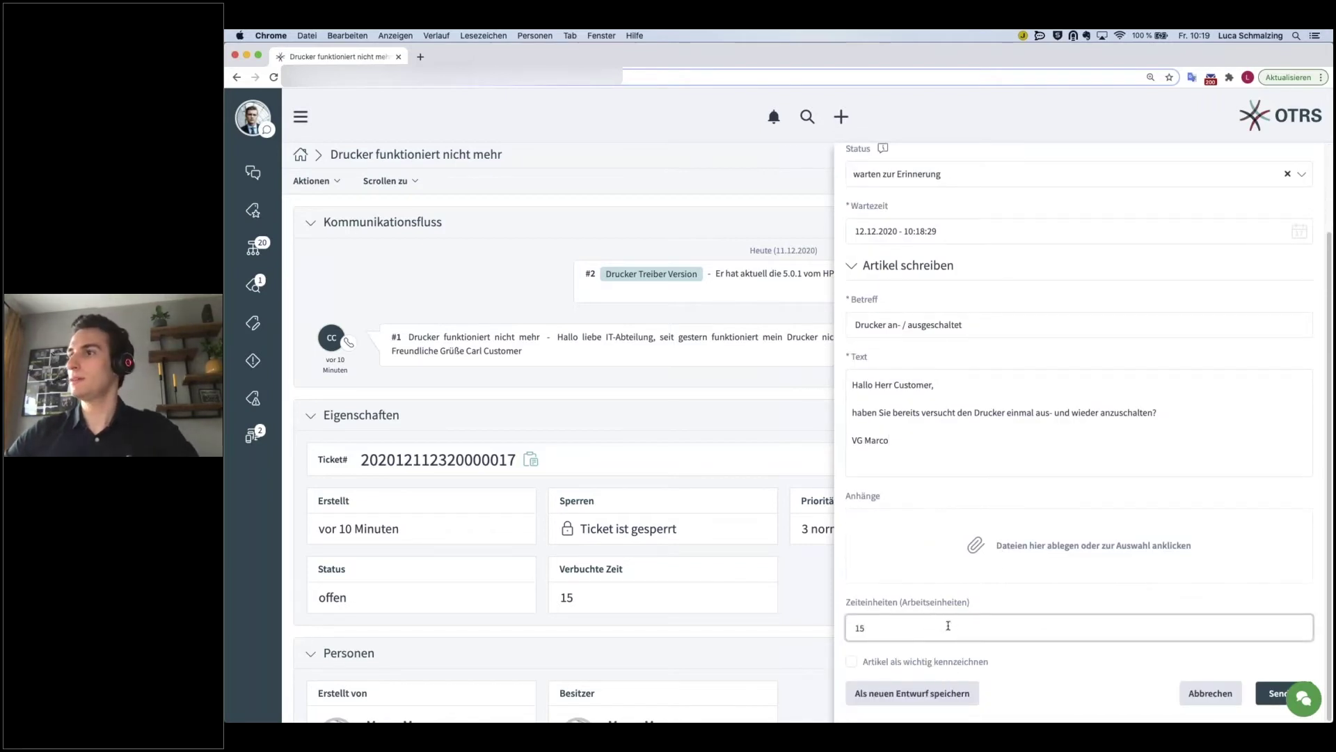
click(1258, 697)
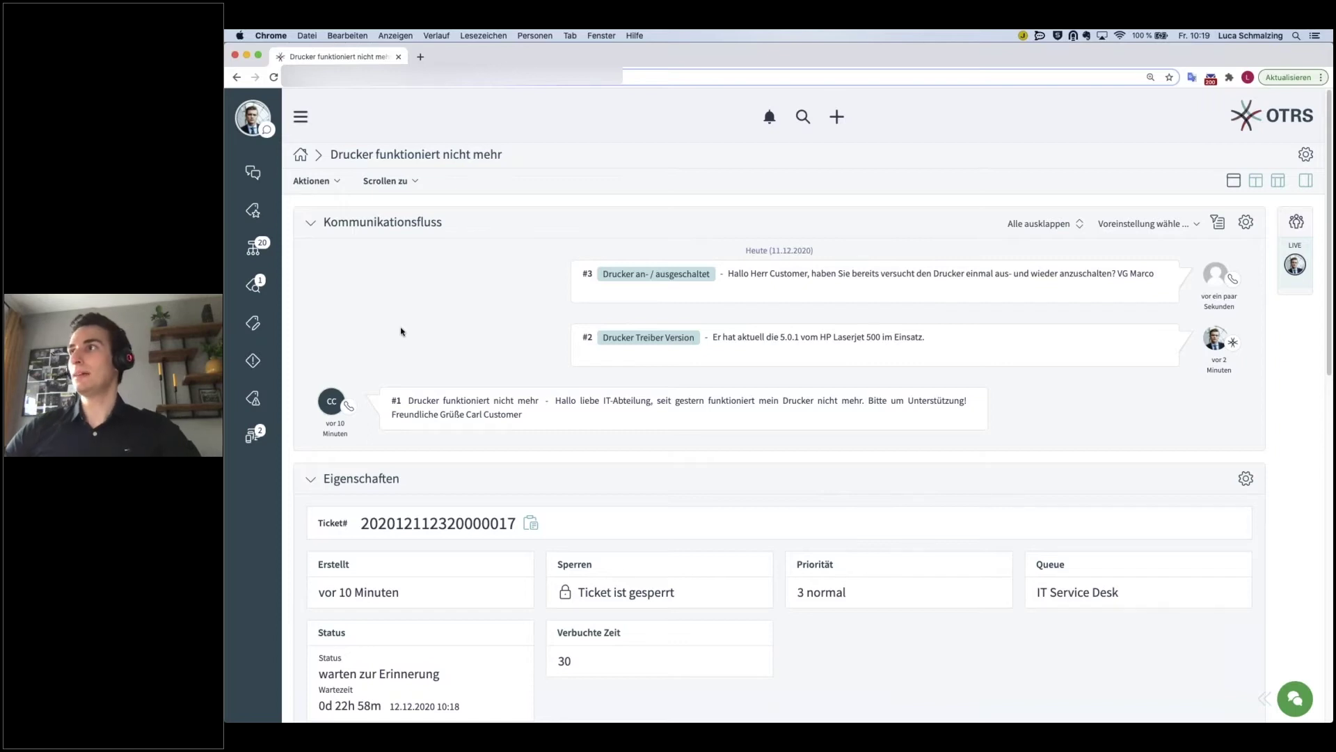
- Start an outgoing e-mail addressed to the suggested HP no-reply recipient
click(338, 183)
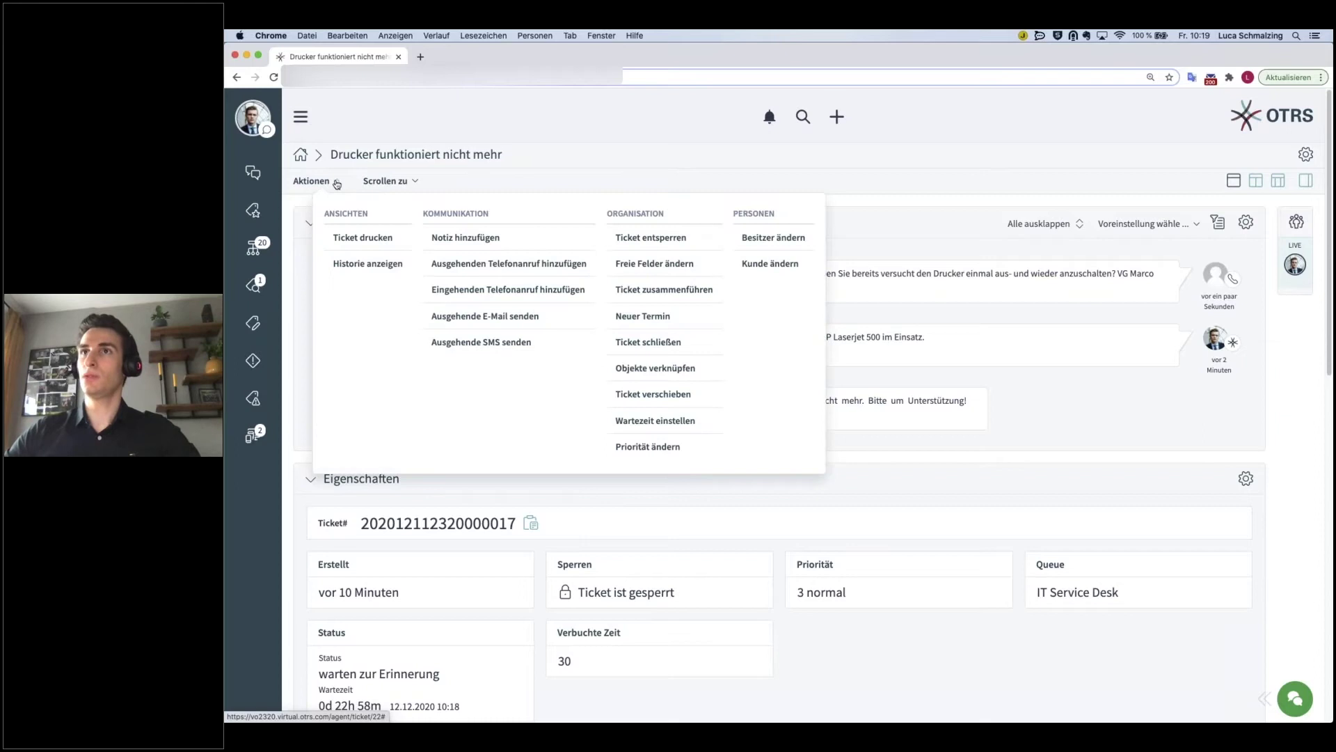
click(484, 317)
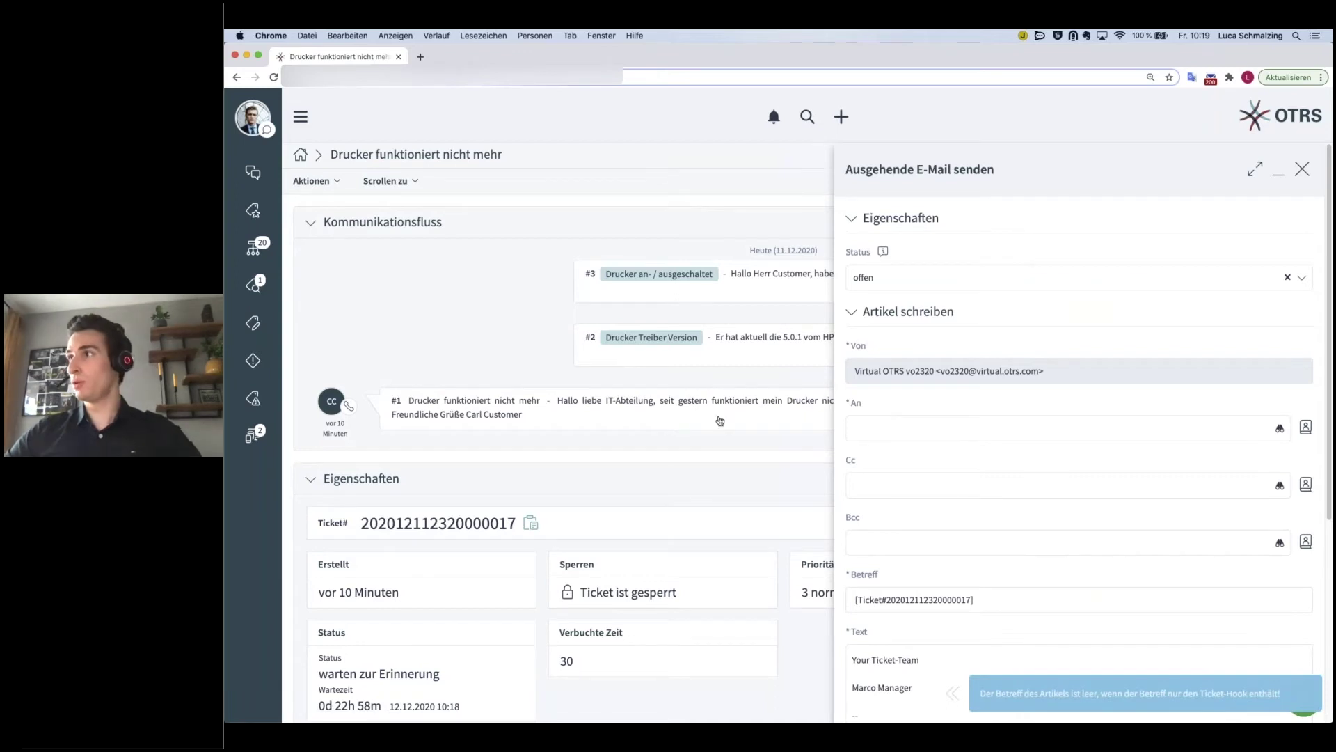
click(944, 422)
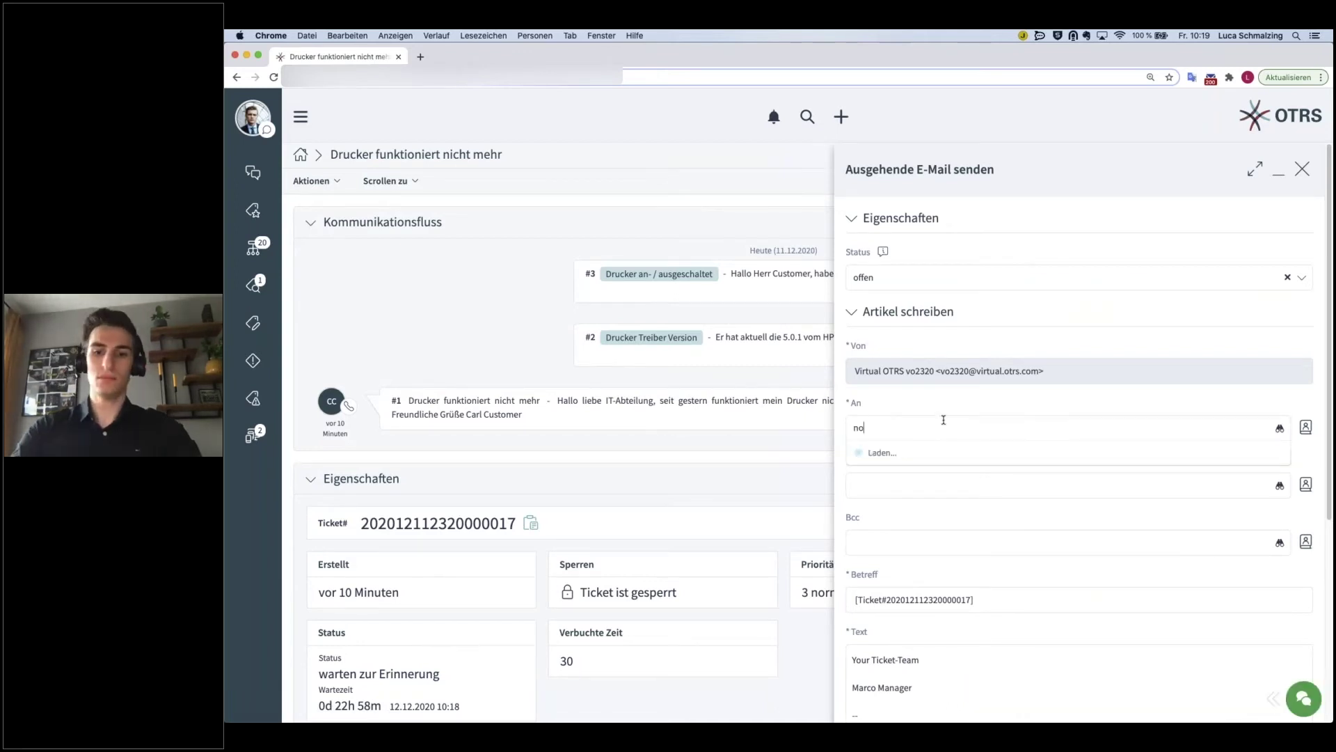
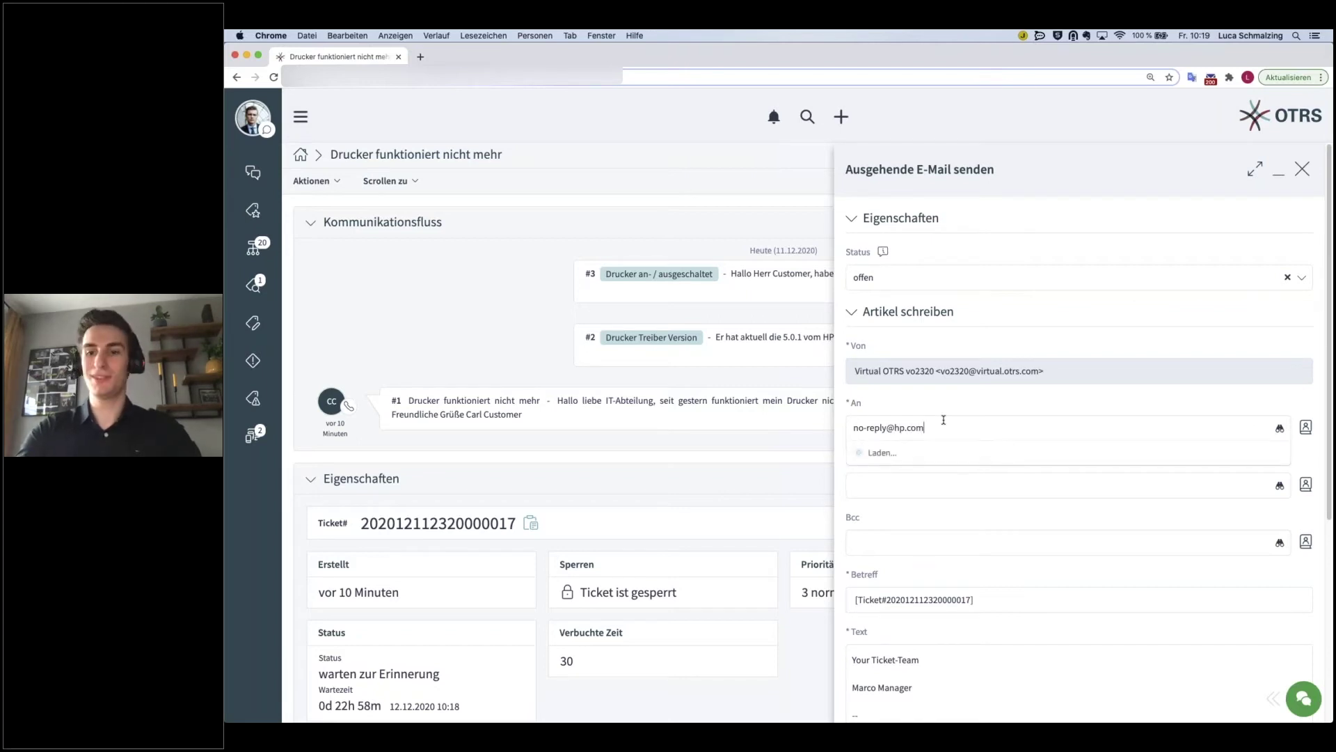
click(928, 453)
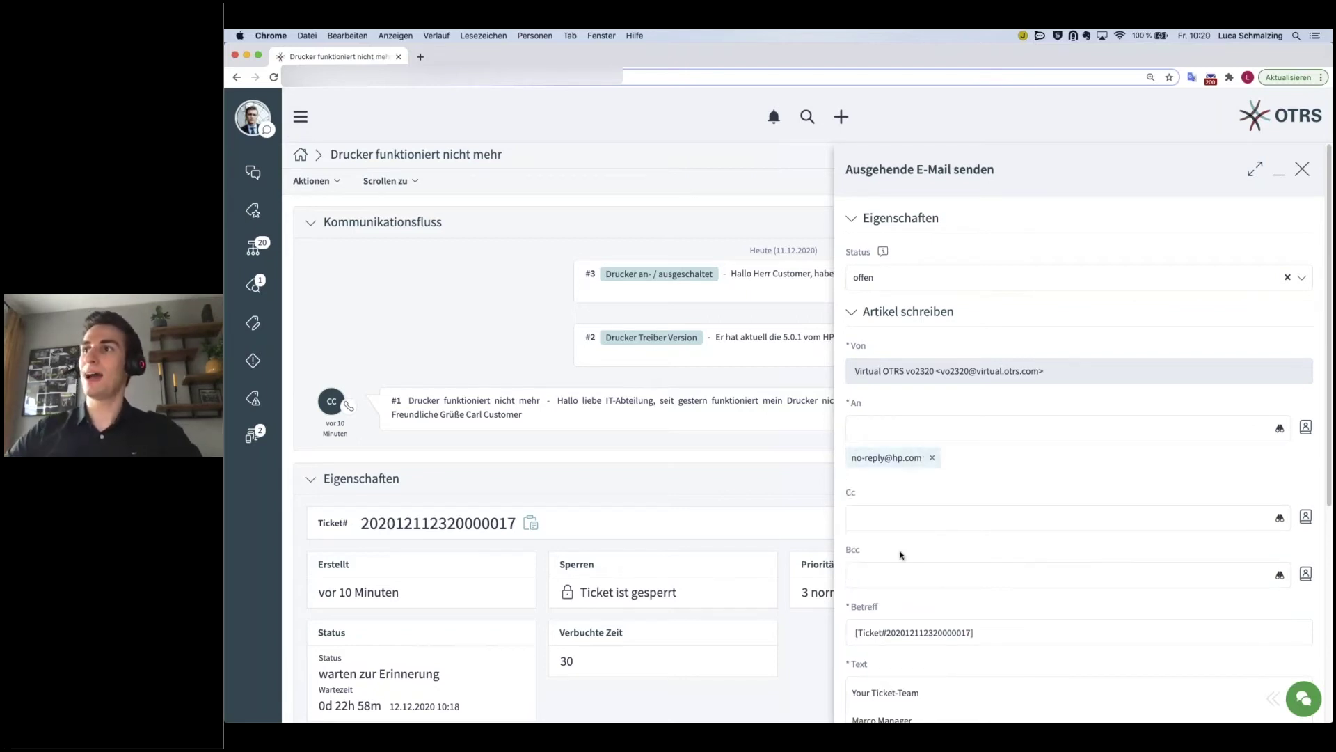
- Place the cursor in the subject line prefilled with the ticket-number prefix
scroll(900, 555, down, 2)
click(992, 554)
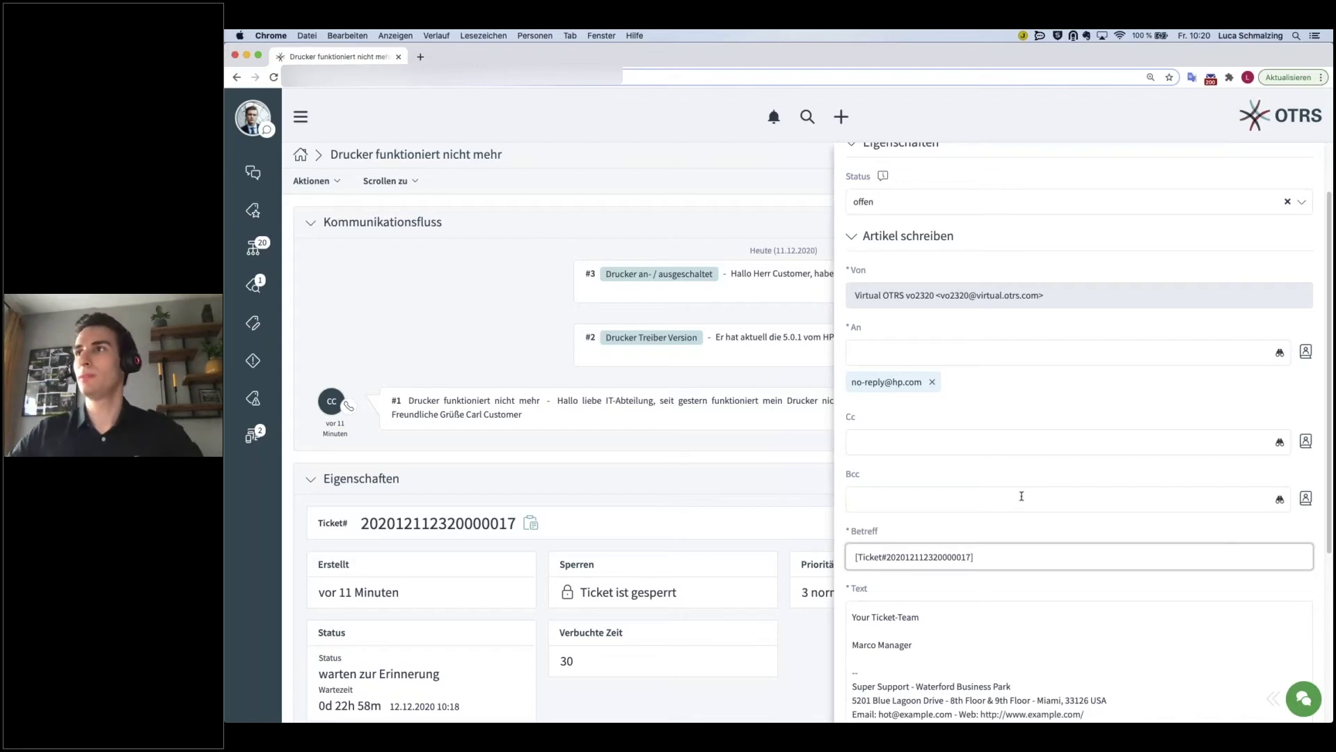
scroll(898, 425, down, 1)
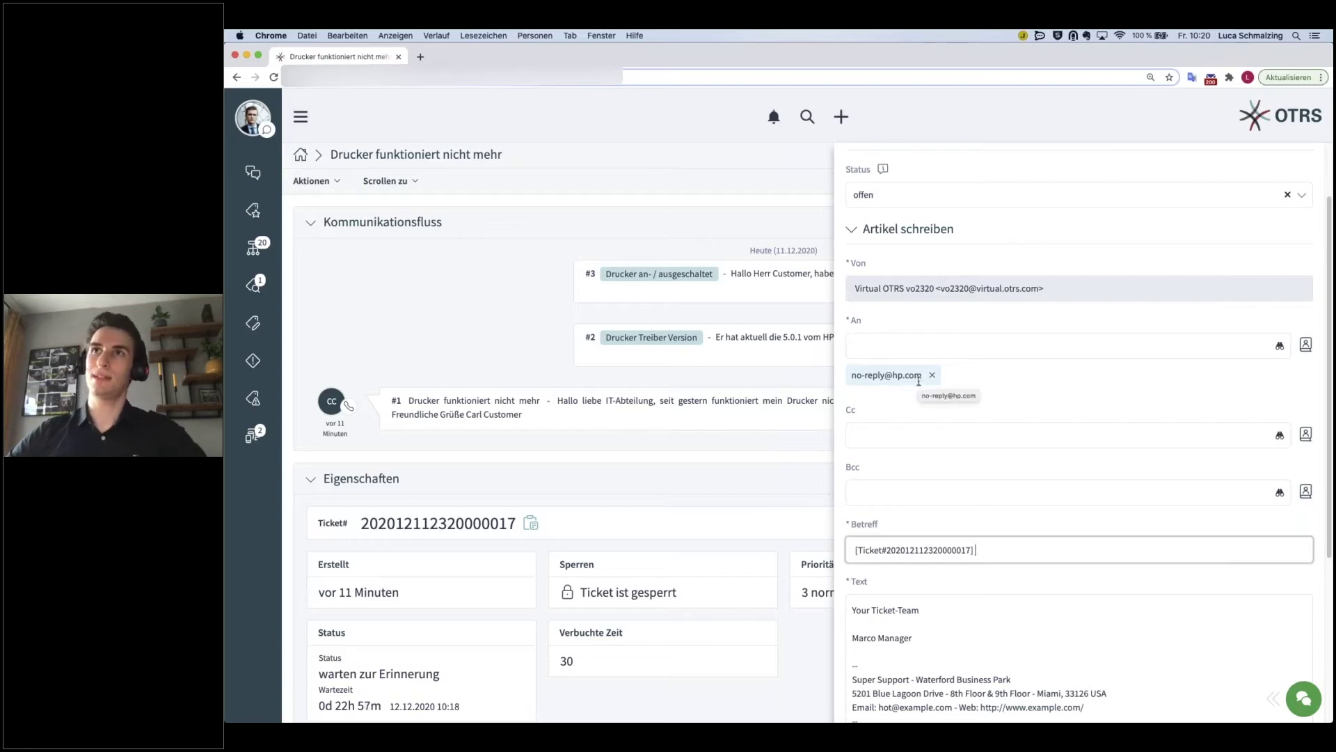
scroll(877, 302, down, 2)
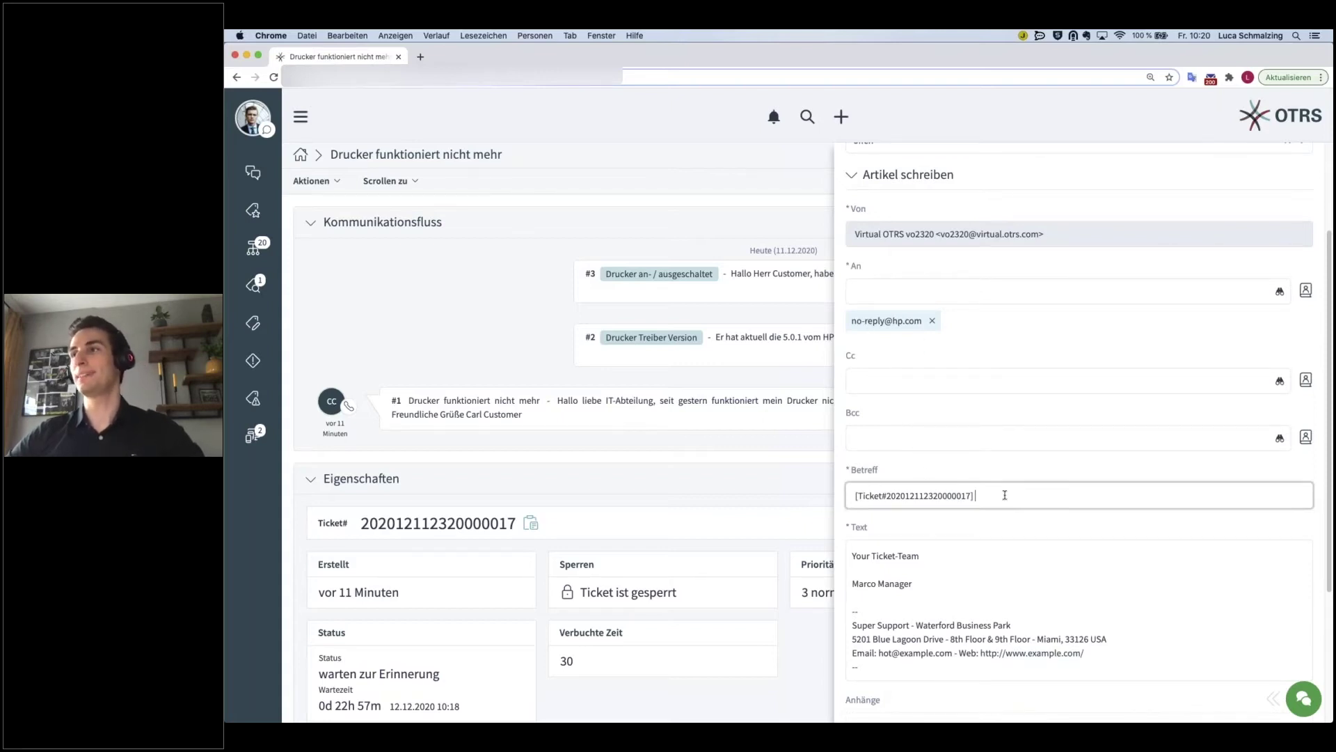
- Enter the subject 'Aktuelle Druckerversion' and begin the body with 'Guten Tag,'
text(Aktuell)
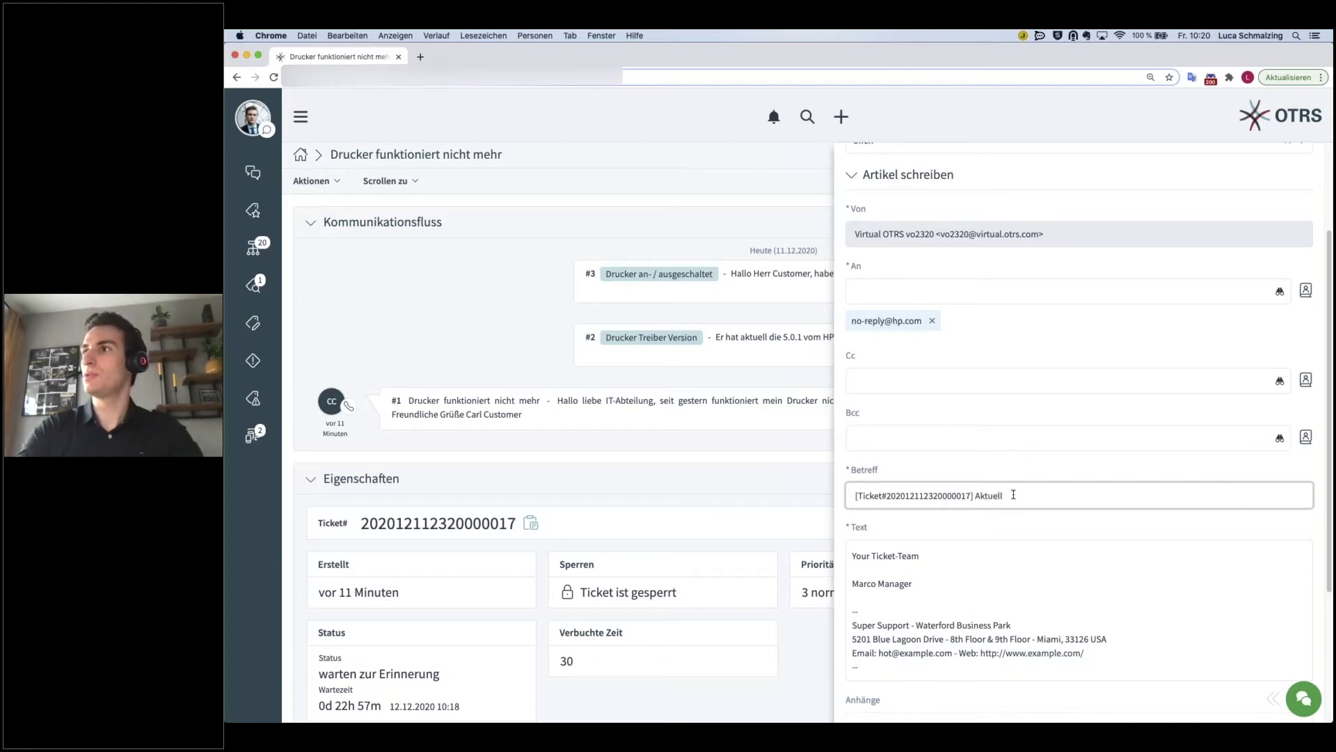
text(e Dr)
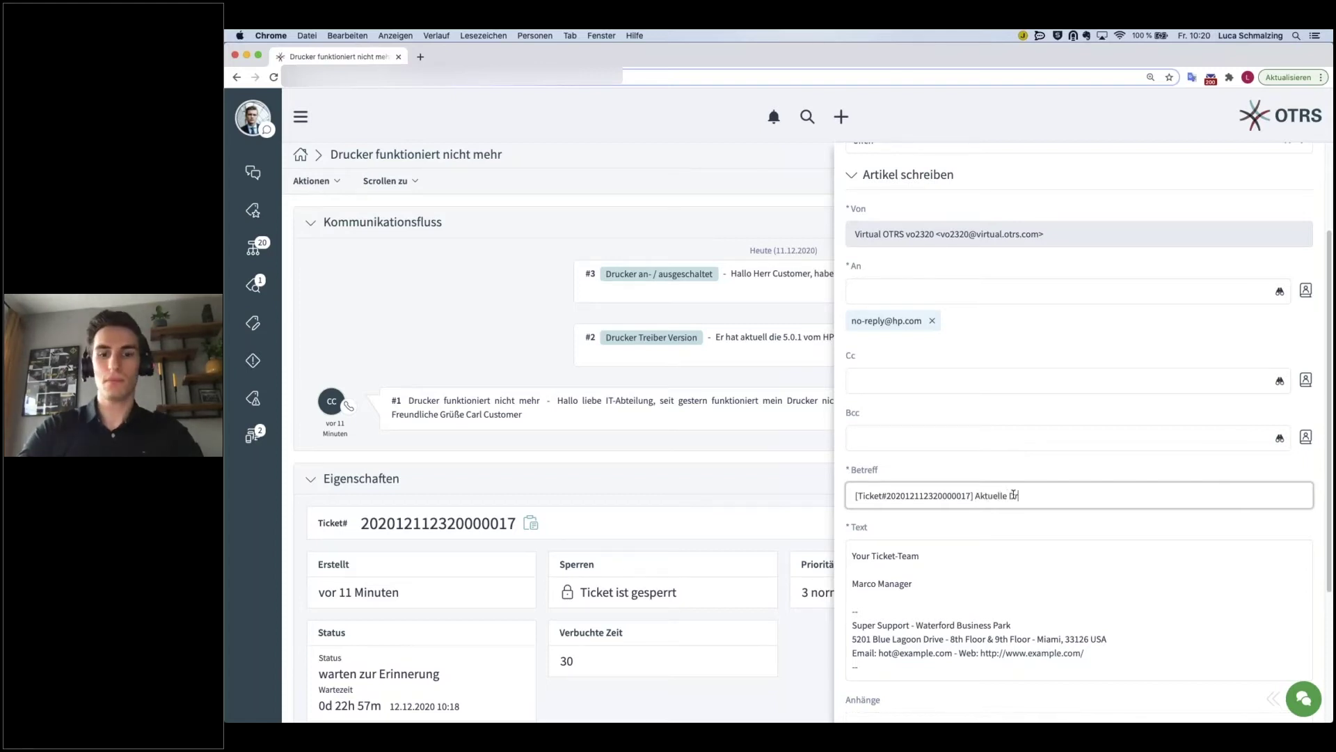
text(uckerversion)
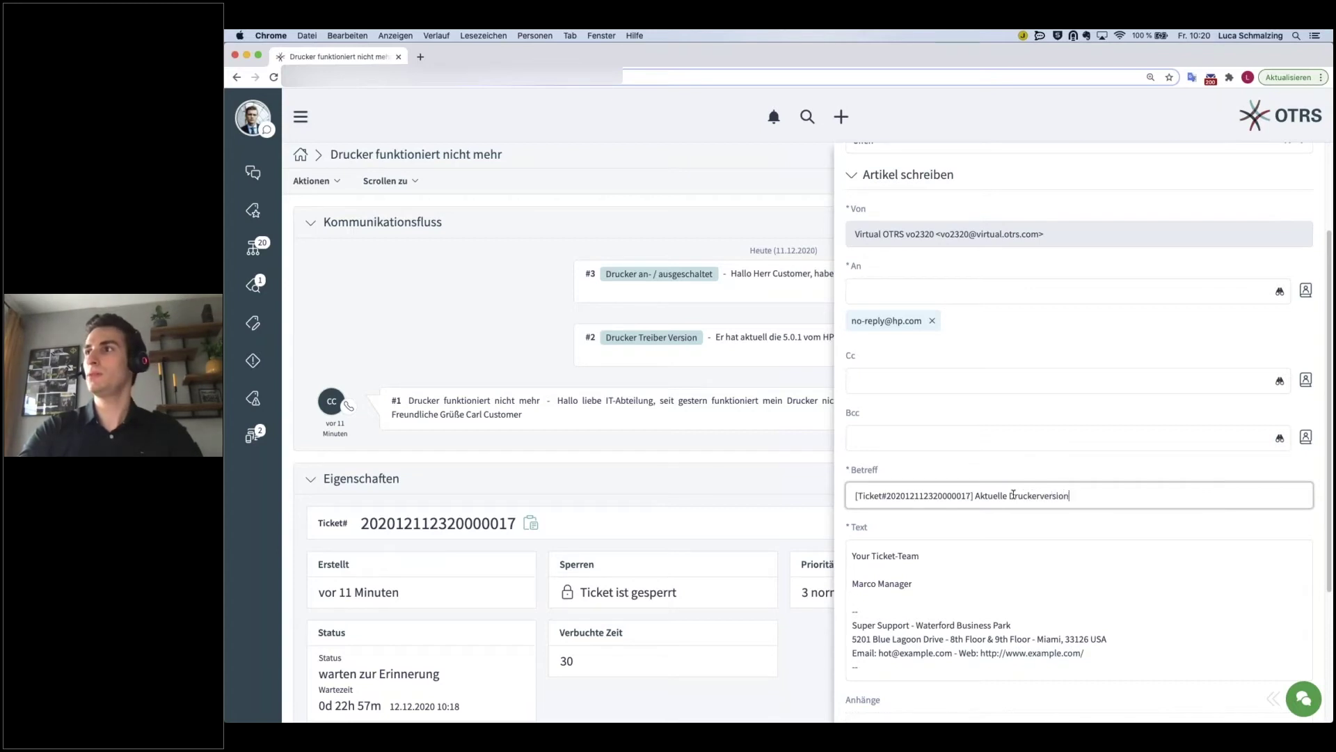
click(903, 567)
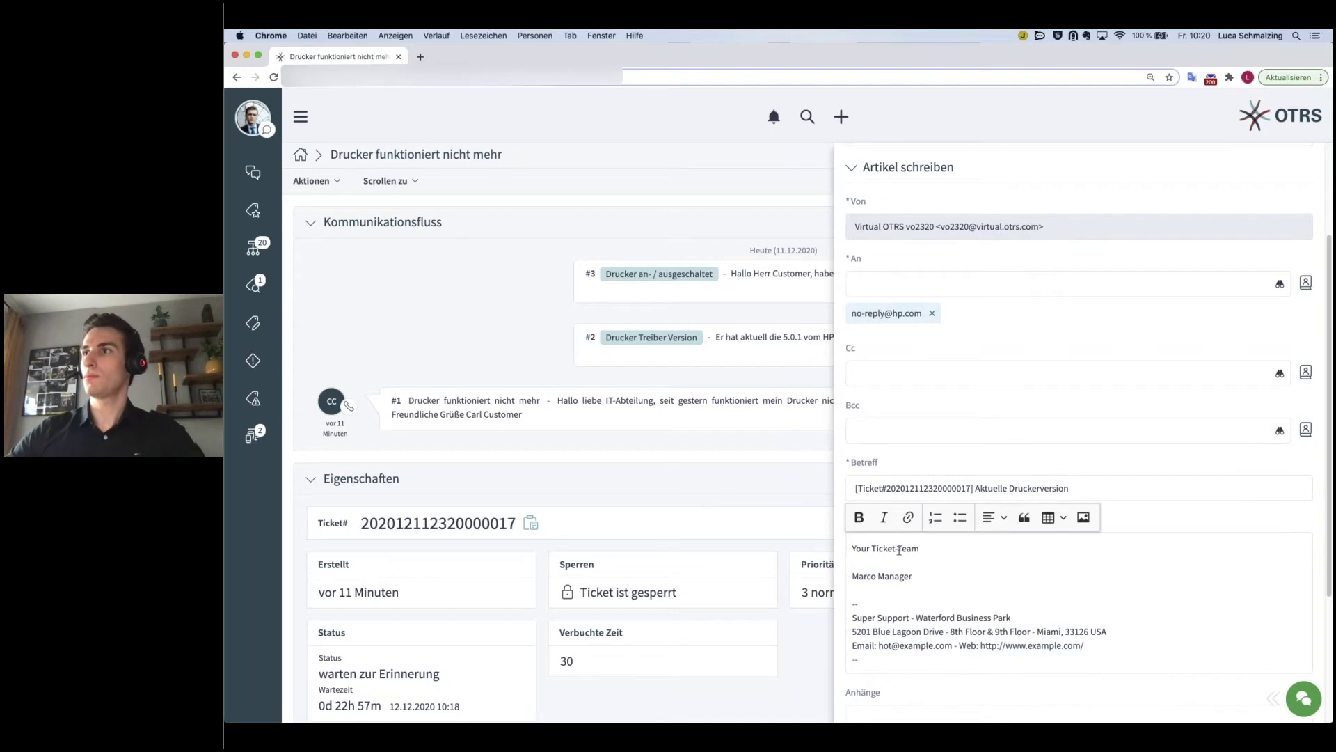
key(Return)
key(Return)
key(Return)
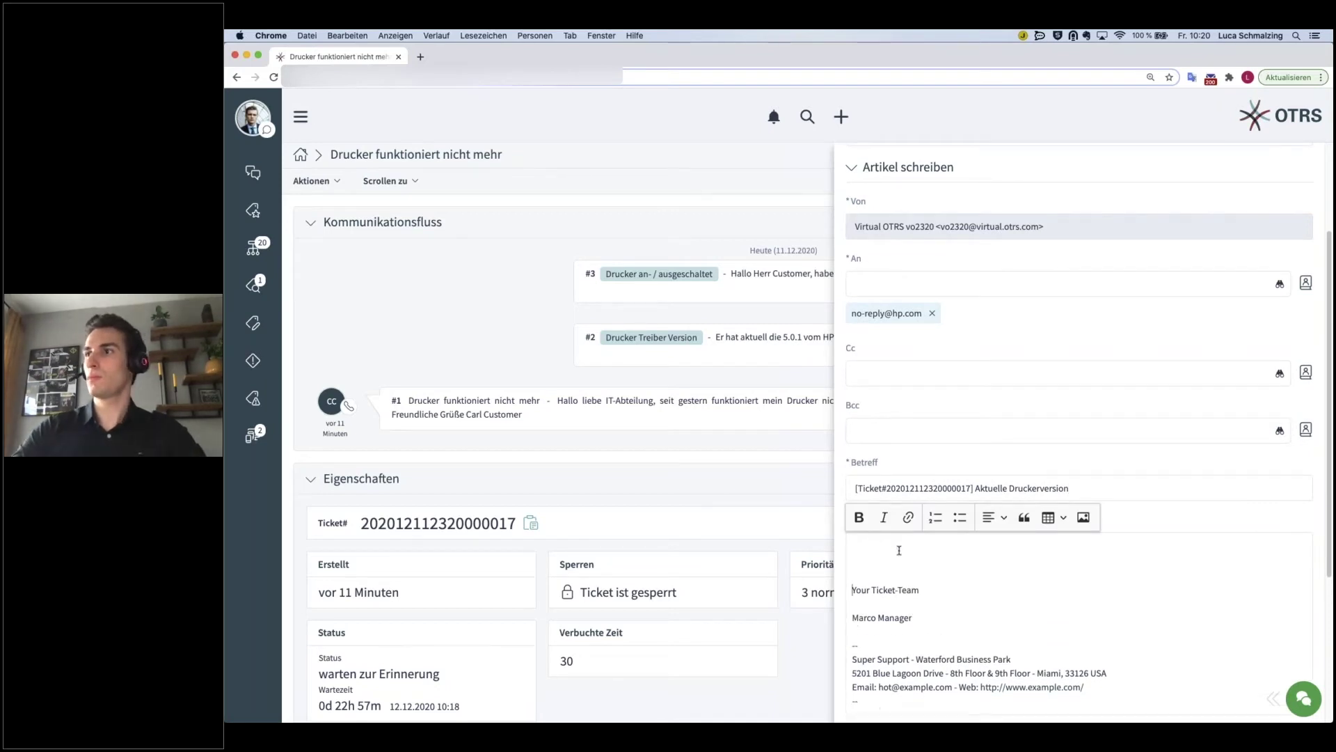
text(Guten Tag,)
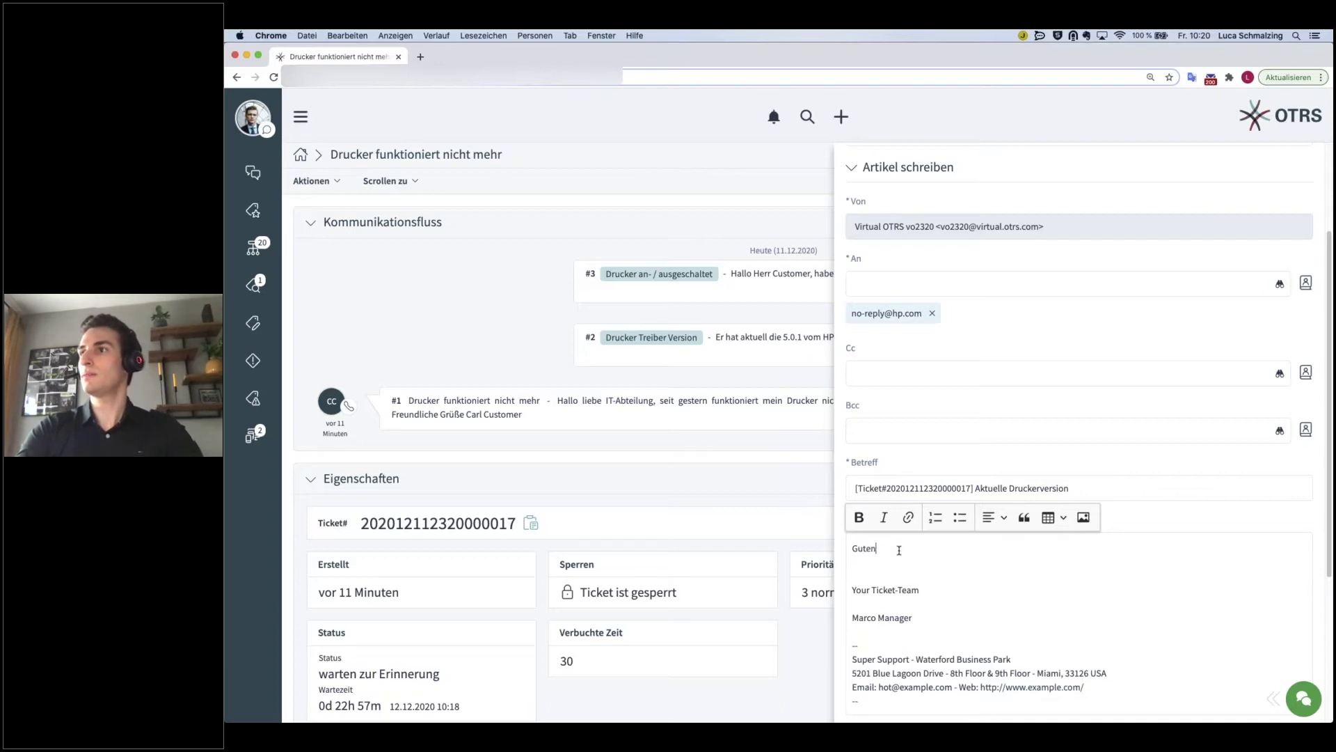
key(Return)
key(Return)
- Ask for the Laserjet 500's current driver version and tidy the blank lines around the signature
key(BackSpace)
text(wiel lautet di)
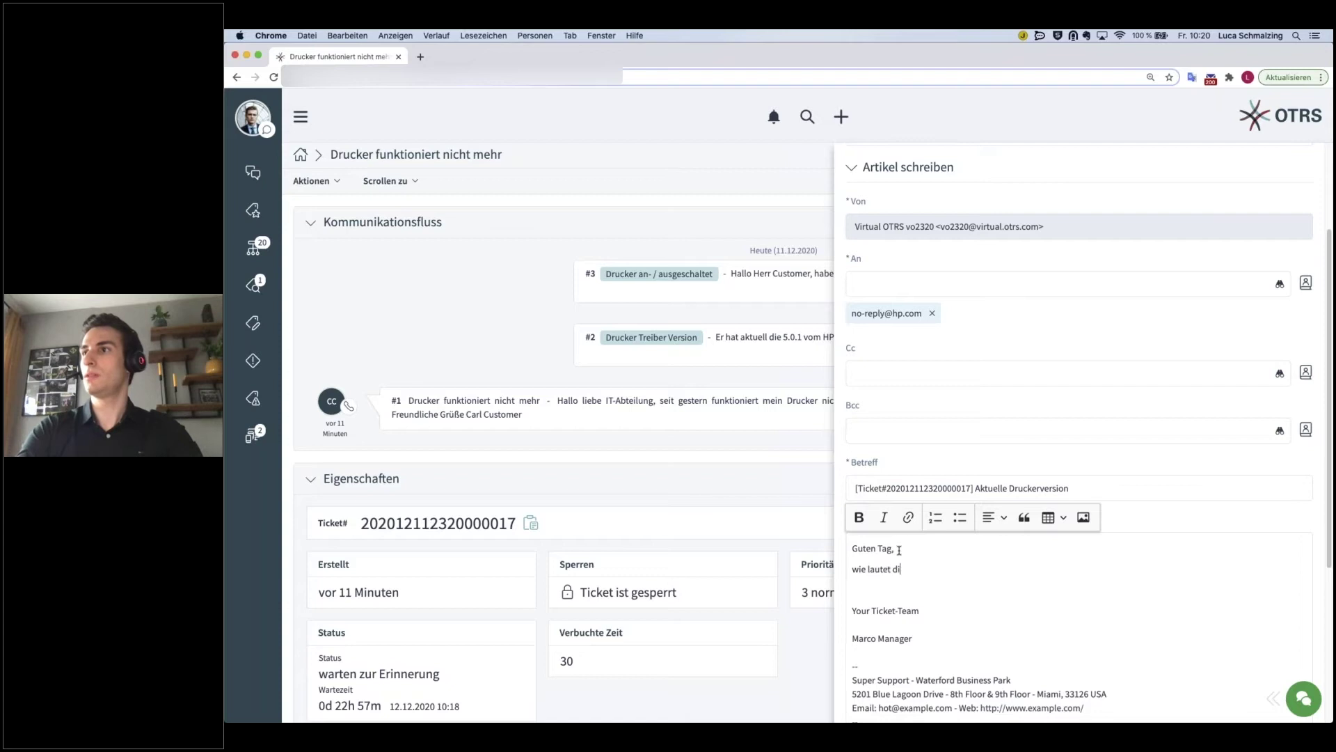
text(e aktuelle Druck)
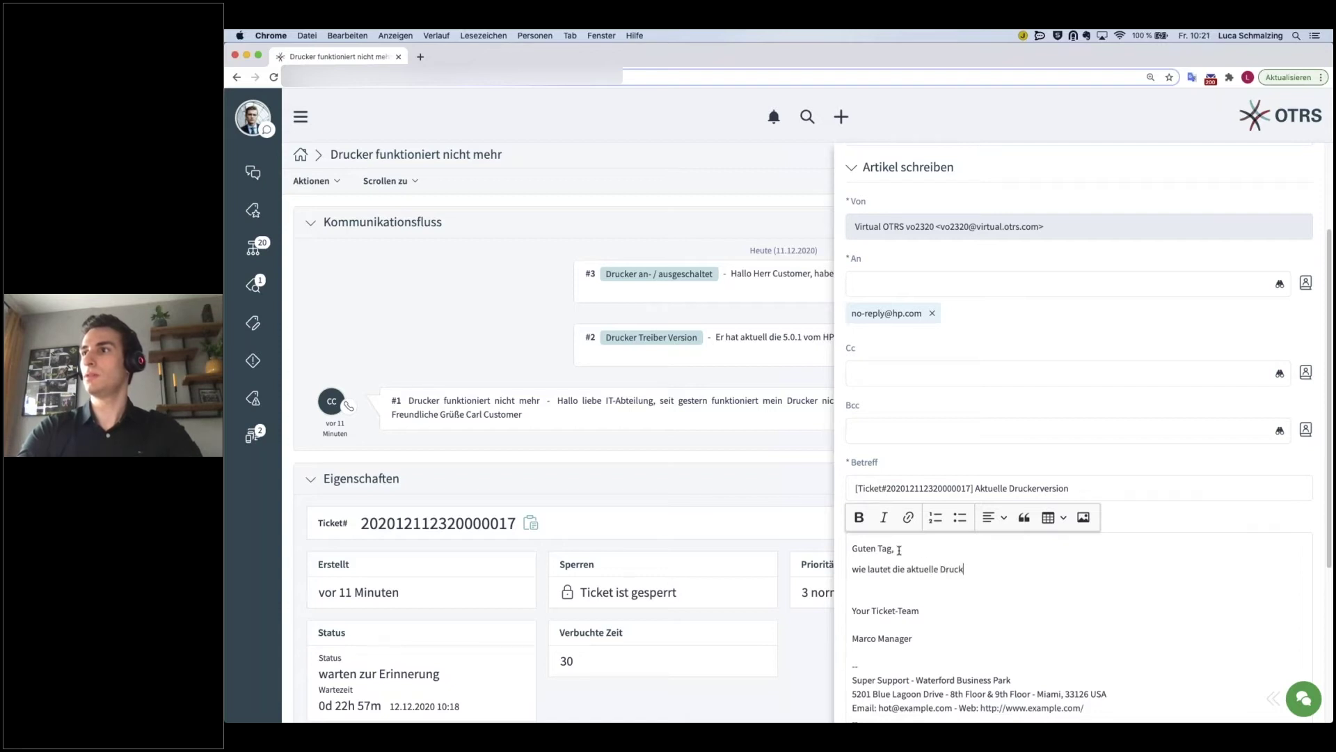
text(er Treiber Version des )
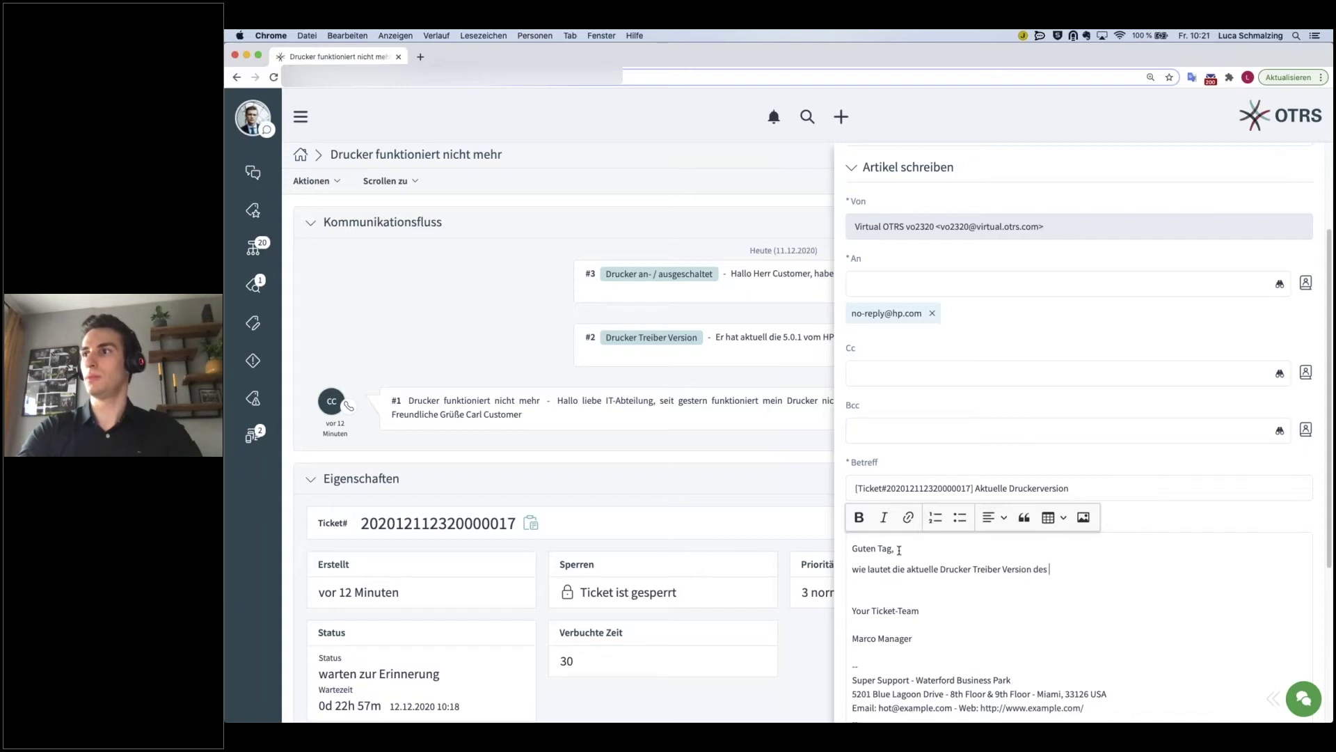
text(Lasterjets 500?)
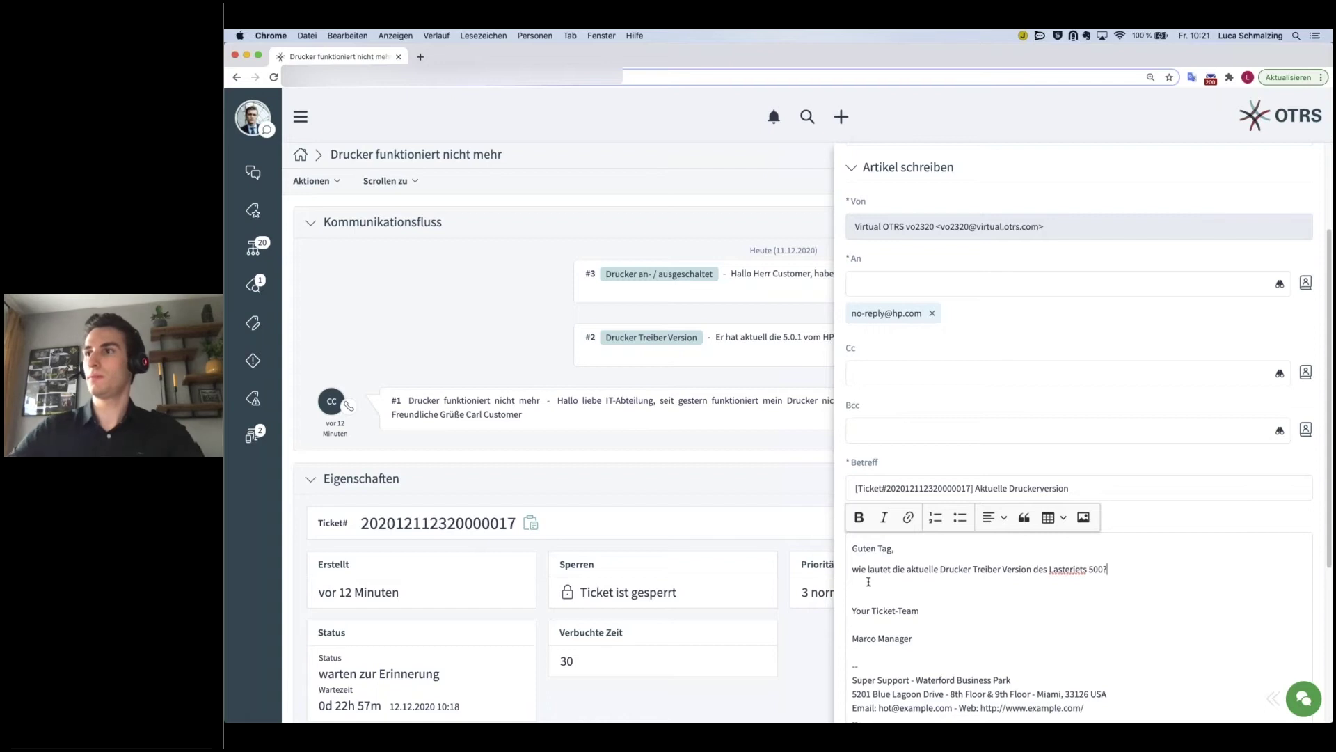
click(852, 622)
key(BackSpace)
key(Up)
key(BackSpace)
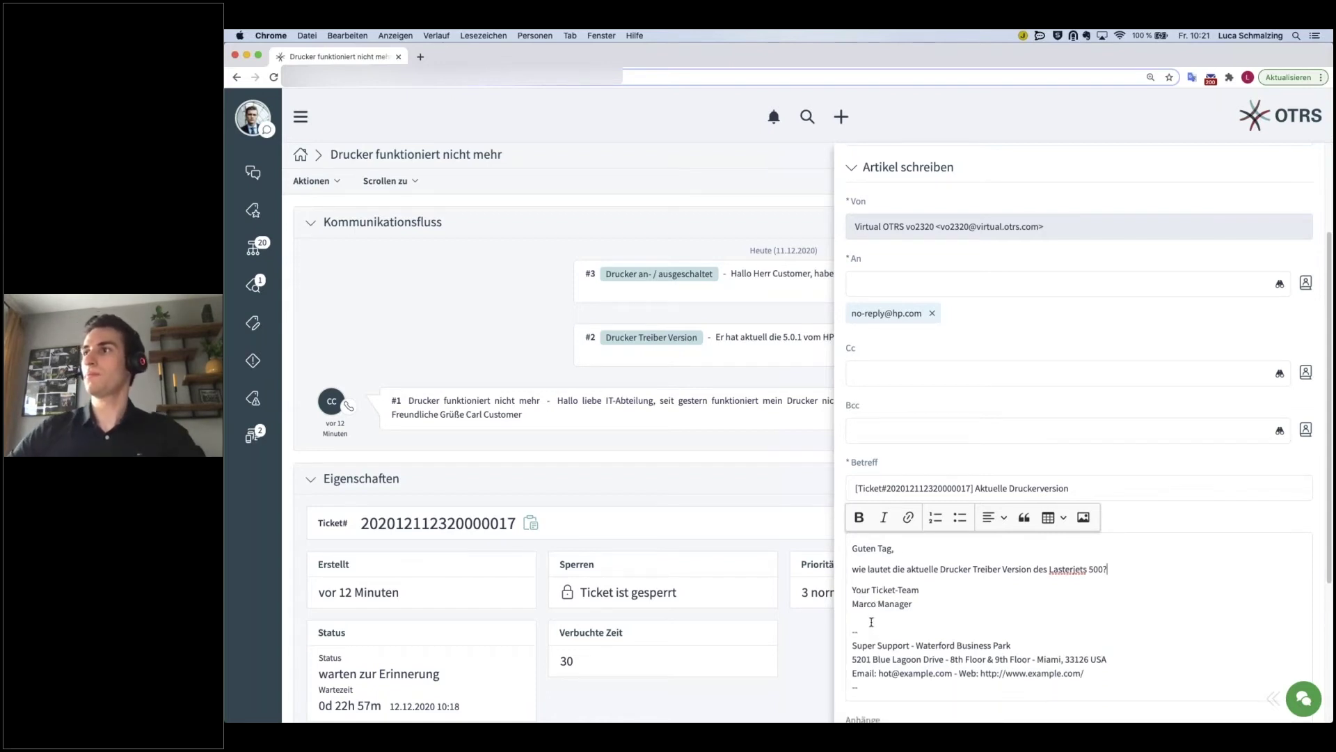
- Keep the article hidden from the customer and send the e-mail
scroll(875, 609, down, 1)
scroll(876, 609, down, 5)
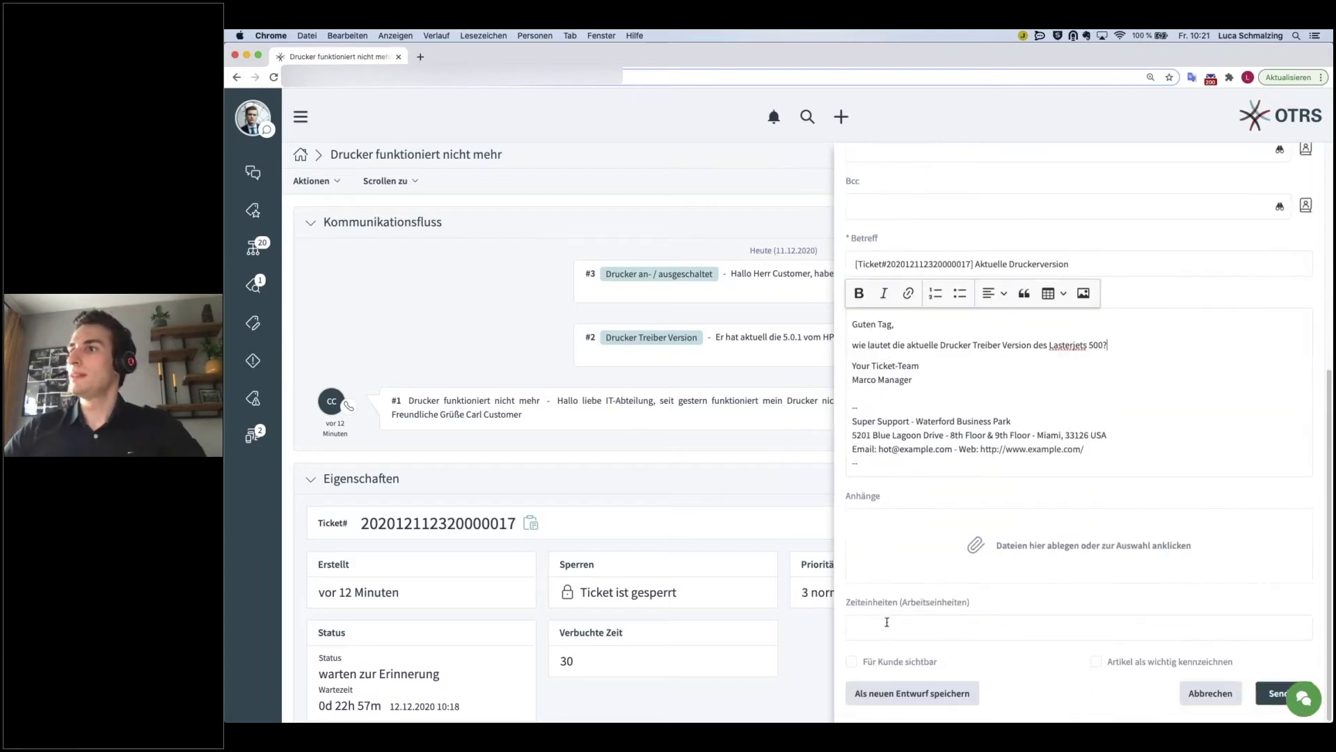
click(853, 664)
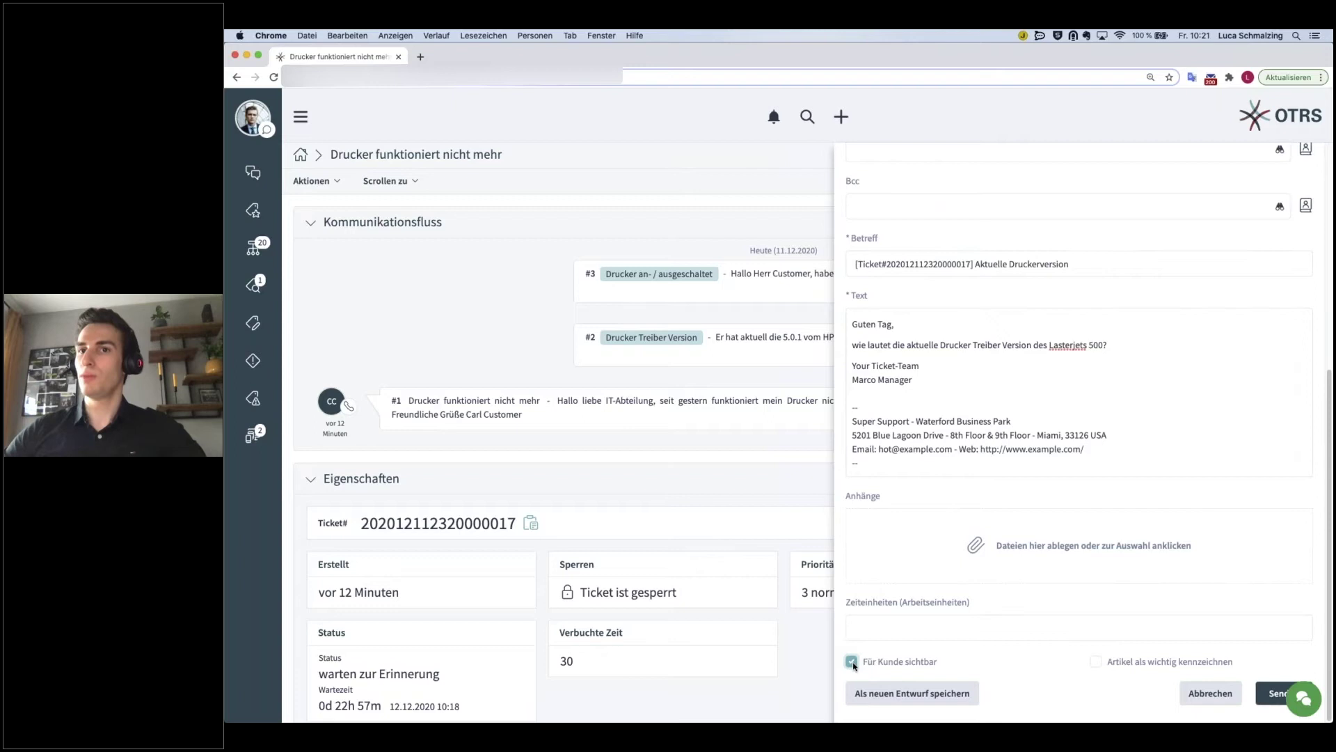
click(852, 662)
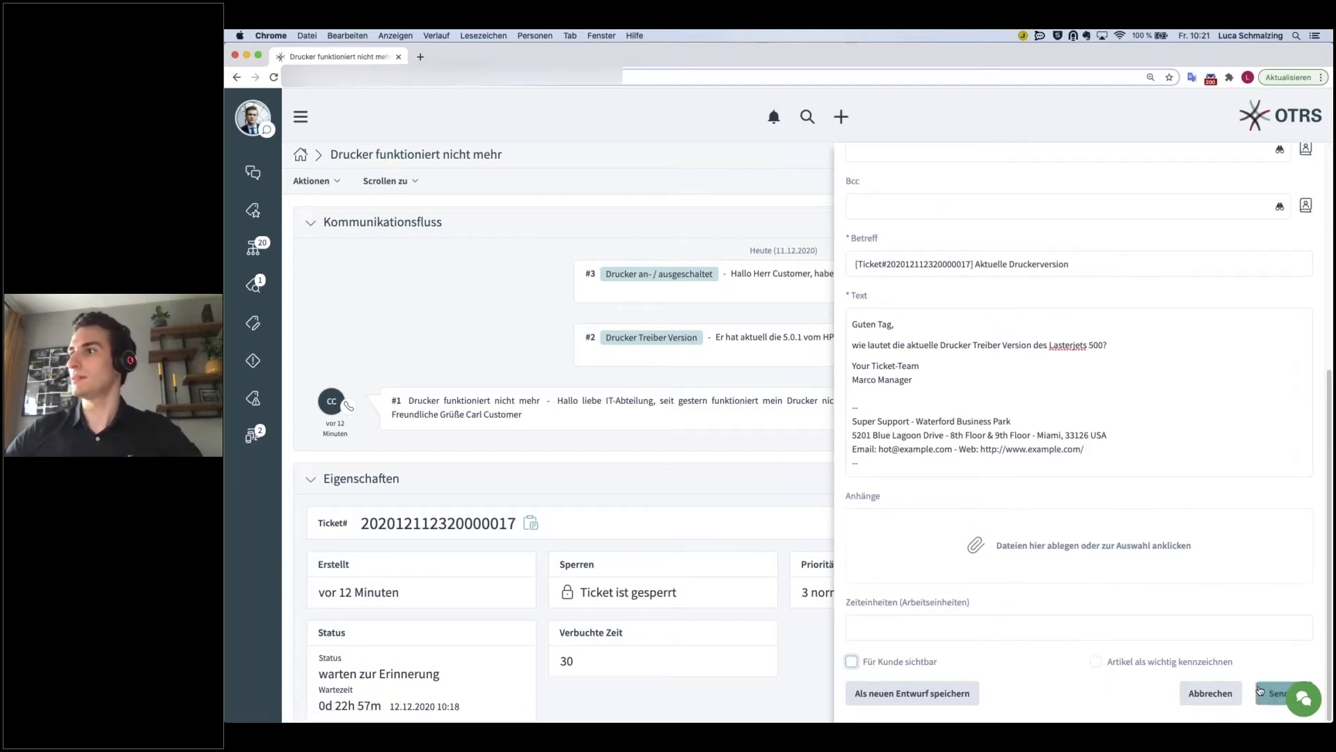
click(1276, 692)
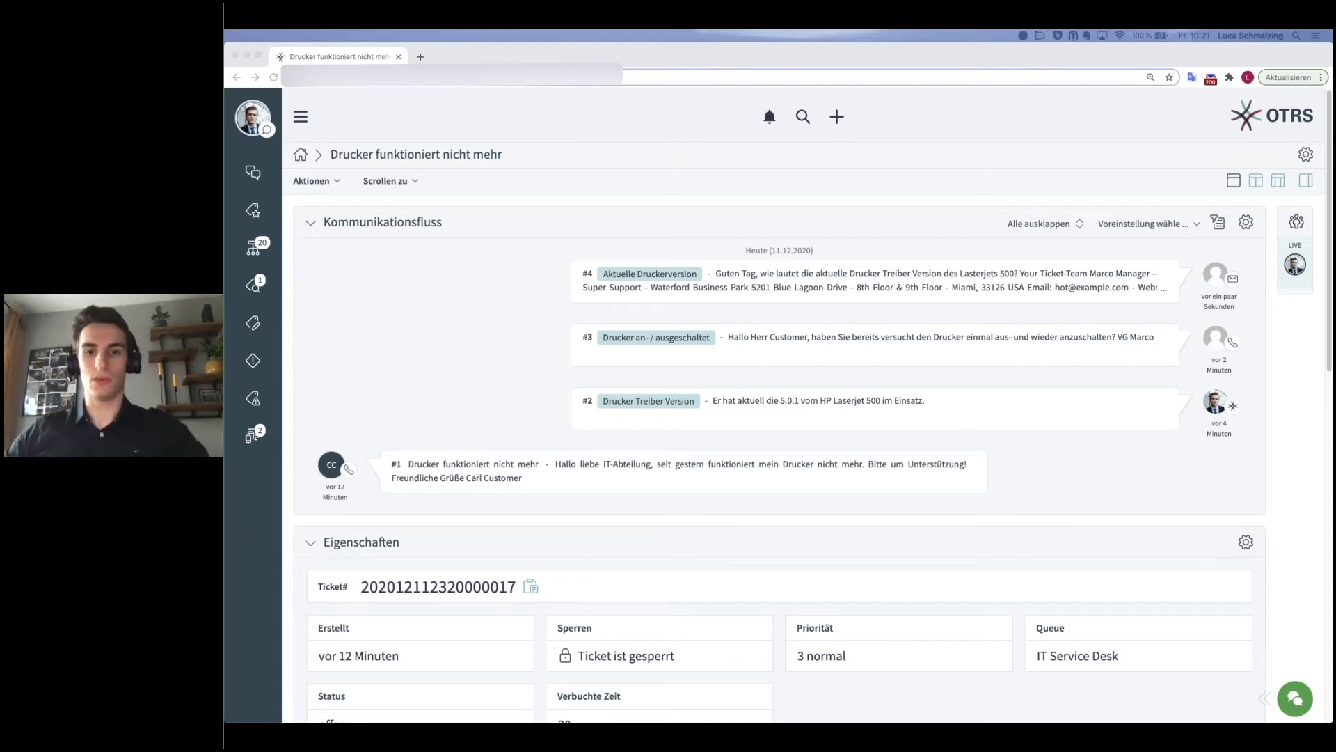
- Unlock the ticket via Aktionen, then select the 'Ticket ist entsperrt' status and booked time 30
click(322, 183)
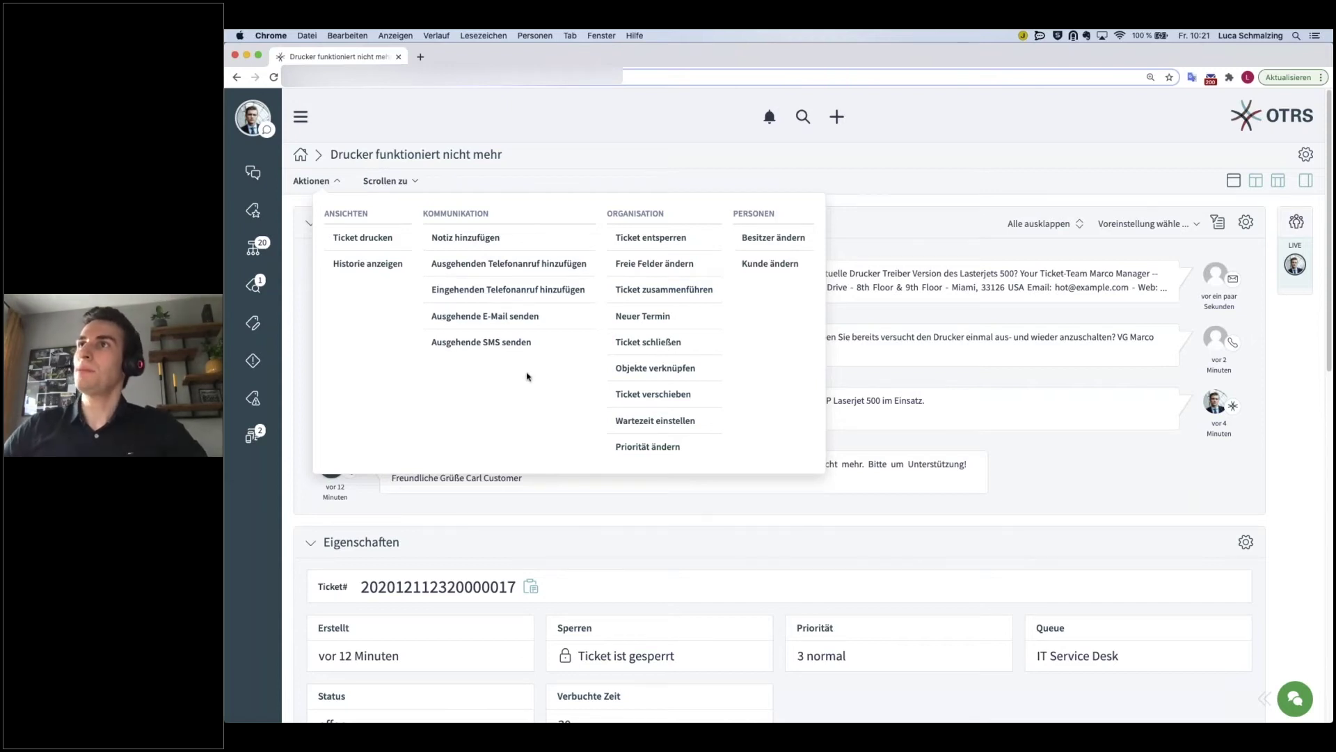
click(662, 238)
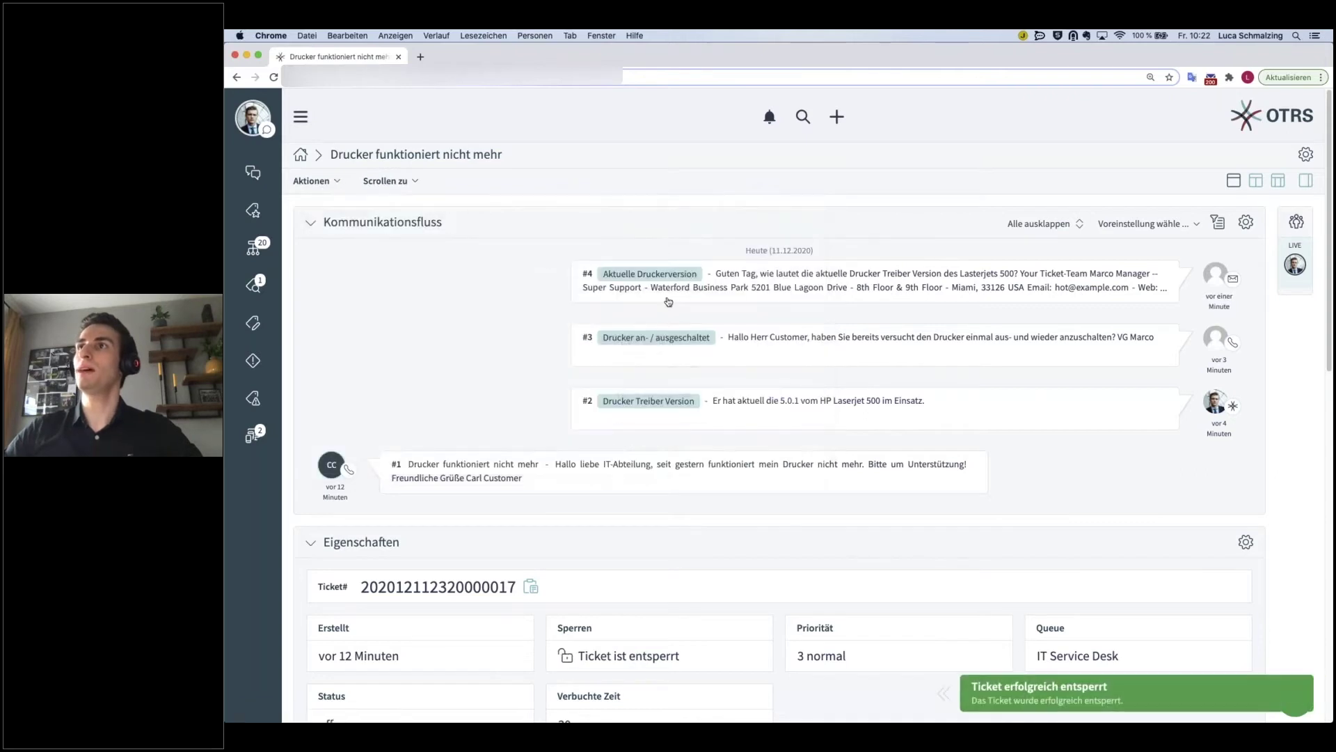
scroll(668, 301, down, 1)
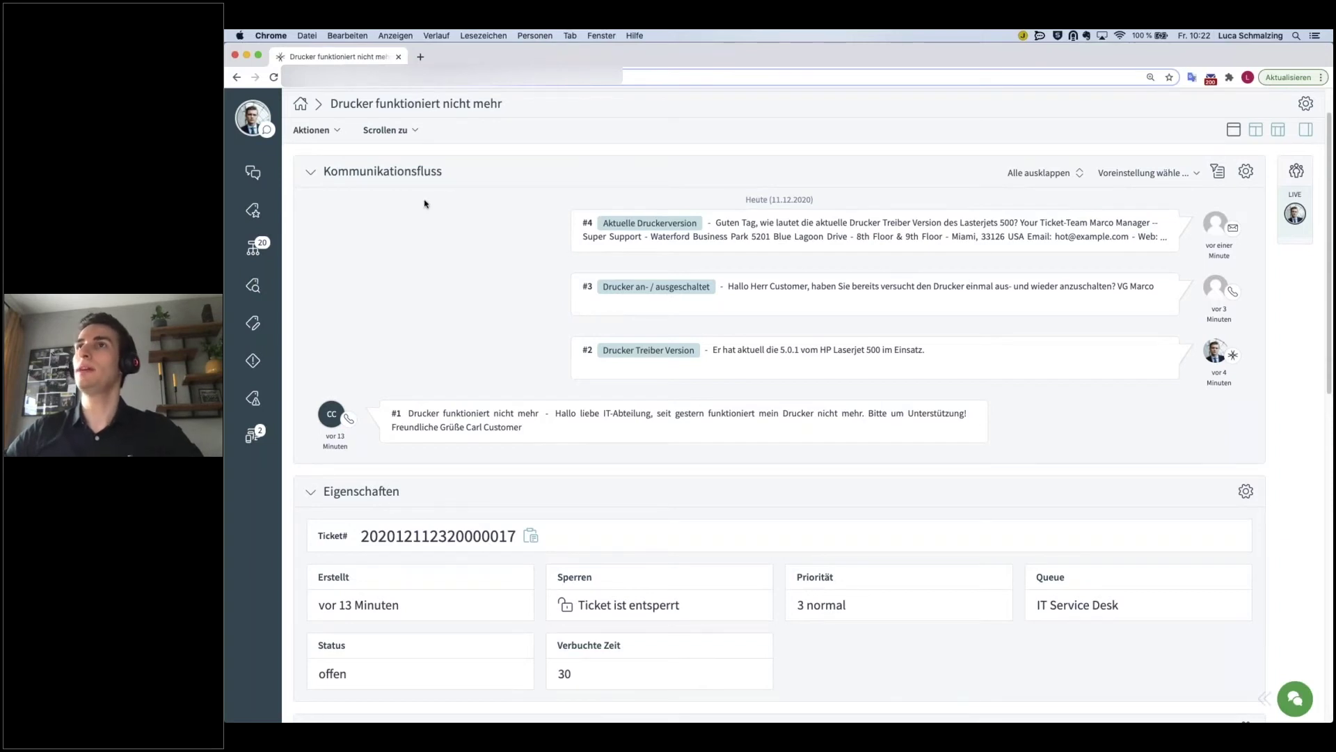
drag(579, 605, 681, 605)
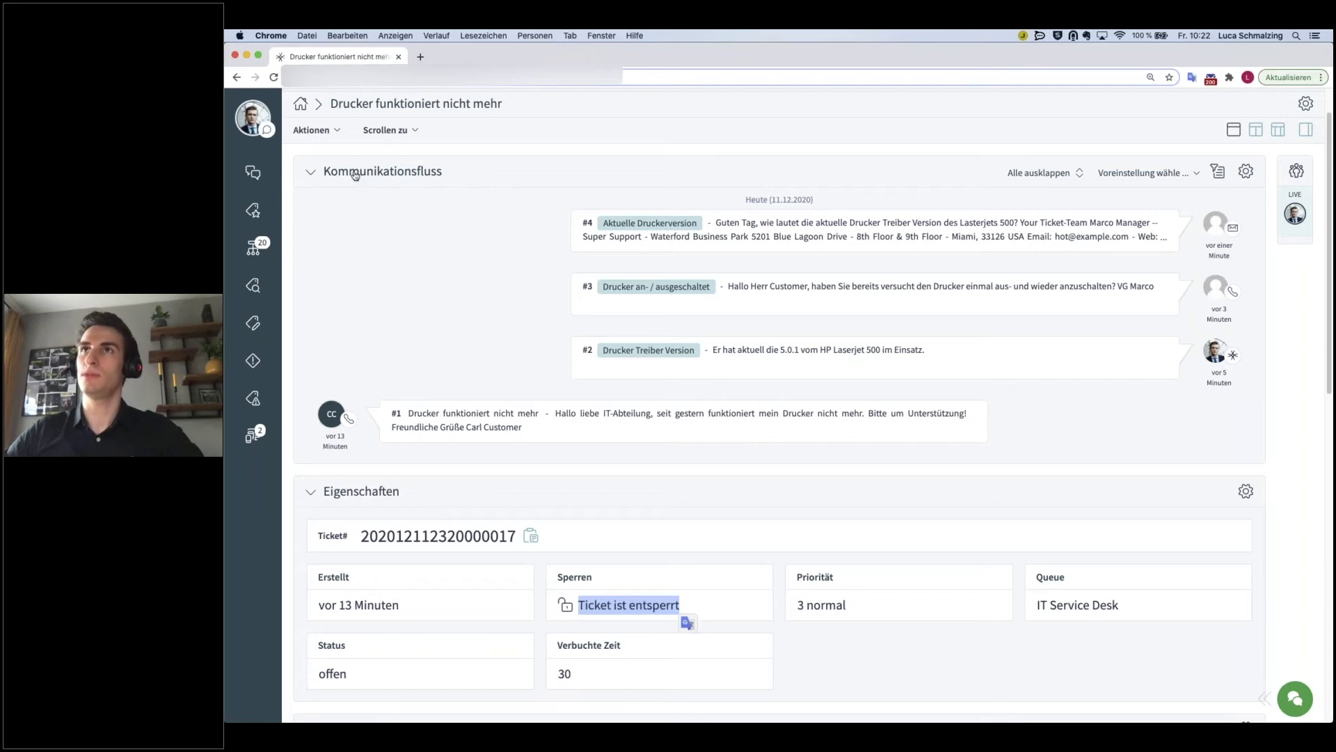
drag(593, 678, 548, 679)
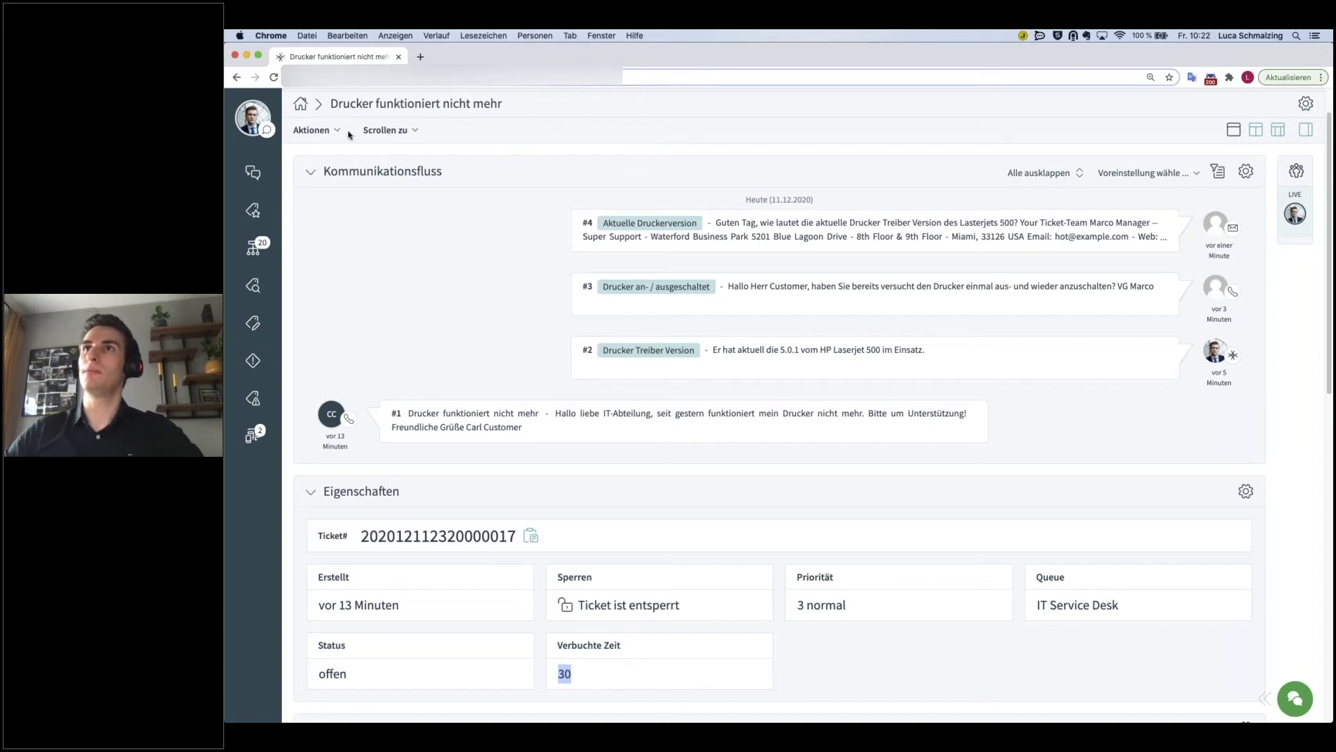
- Open Freie Felder ändern, cancel without changes, and reopen the Aktionen menu
click(311, 129)
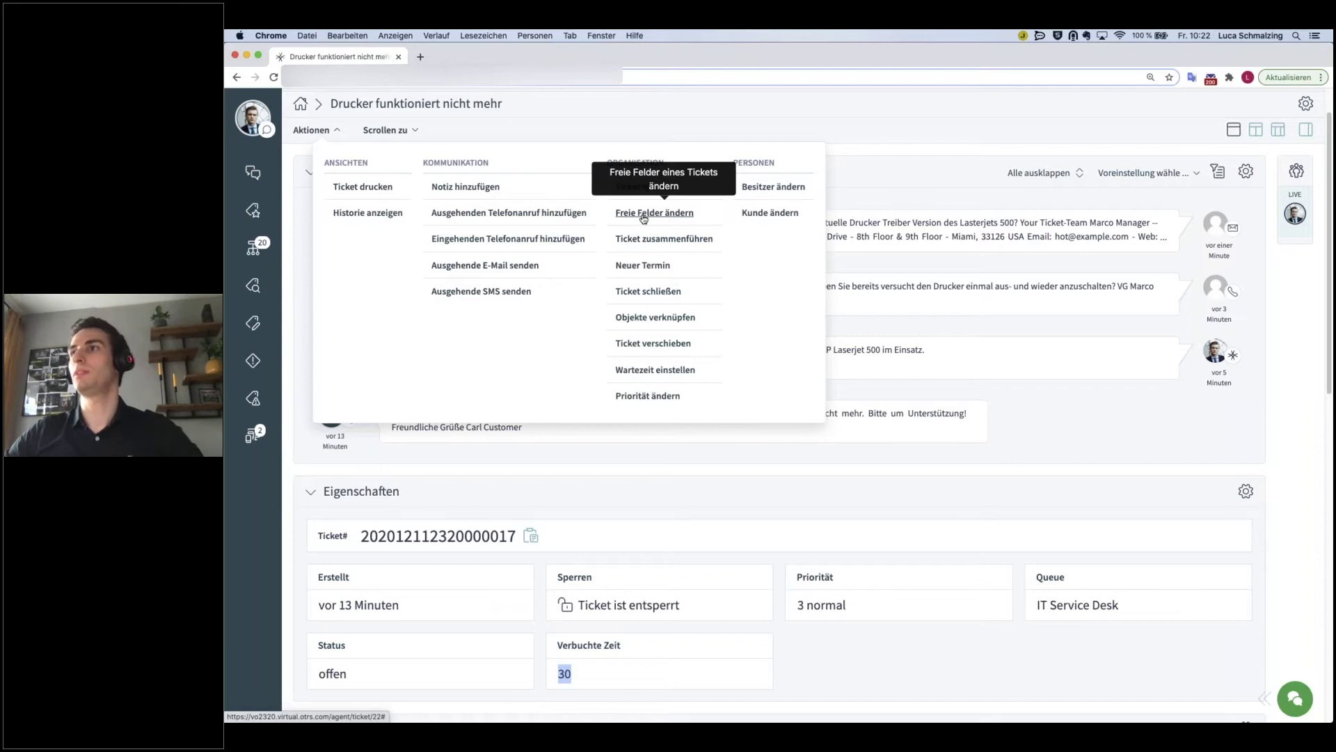
click(644, 217)
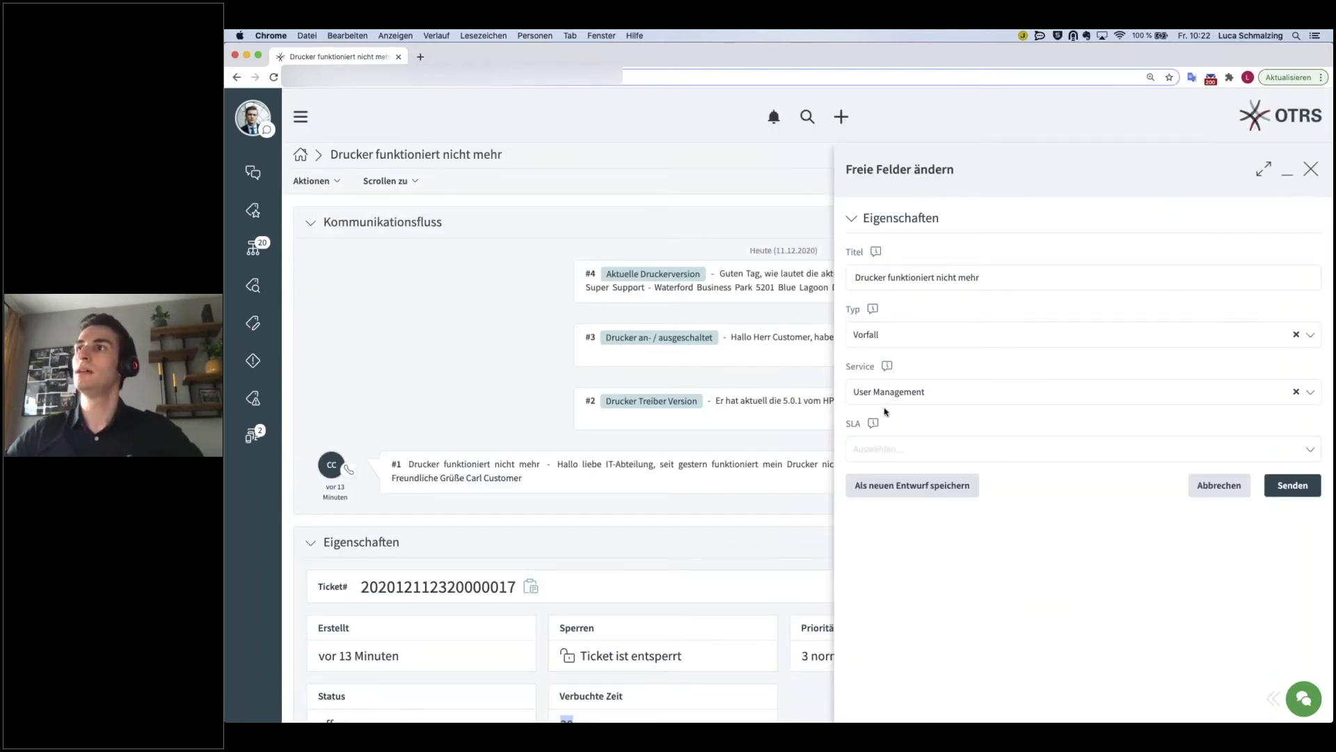
click(1214, 485)
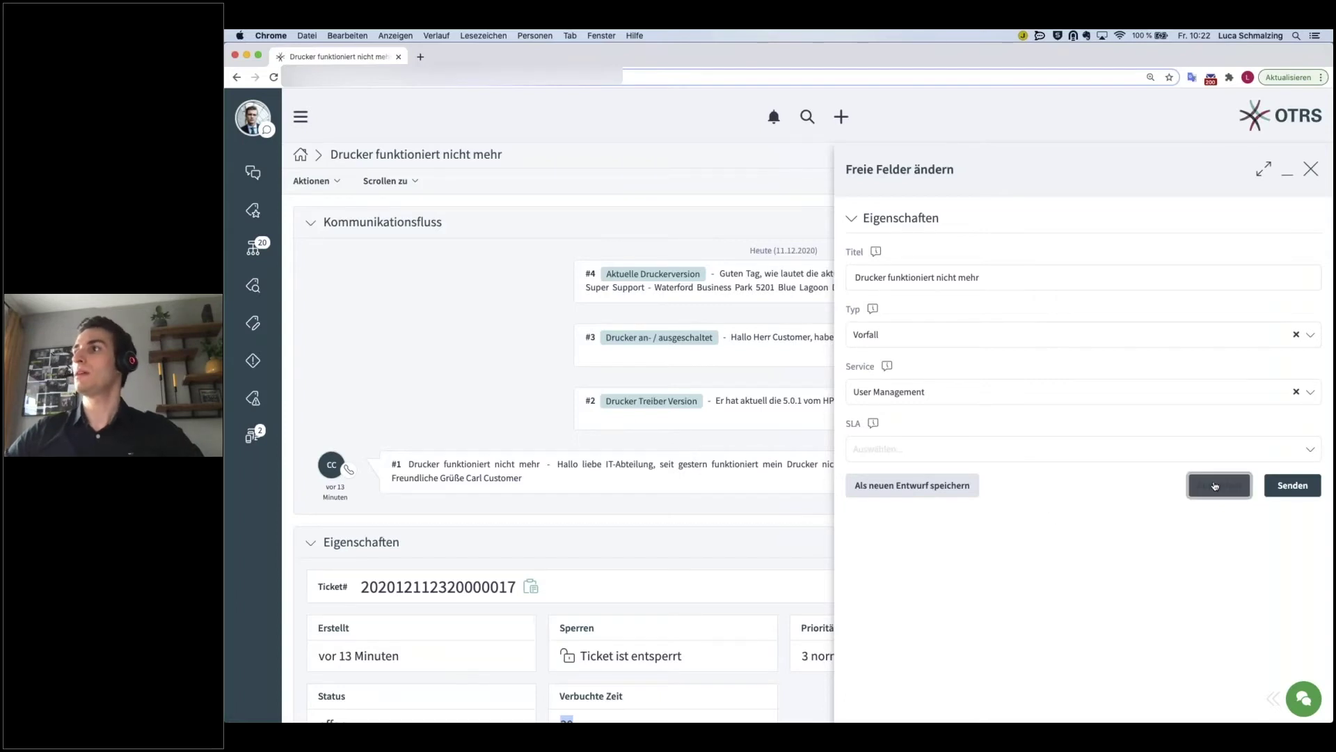
click(337, 183)
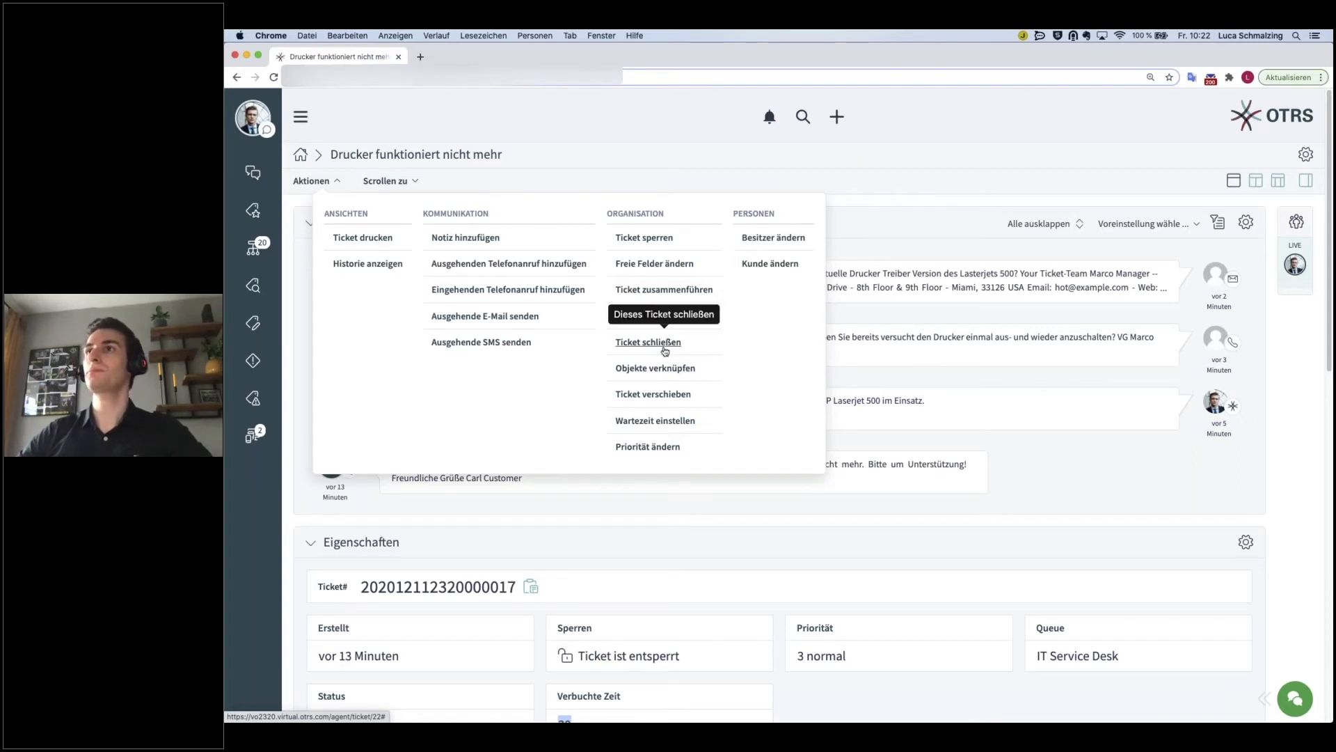
- Look over the close-ticket statuses, dismiss the panel without closing the ticket, and show the Aktionen menu
click(664, 348)
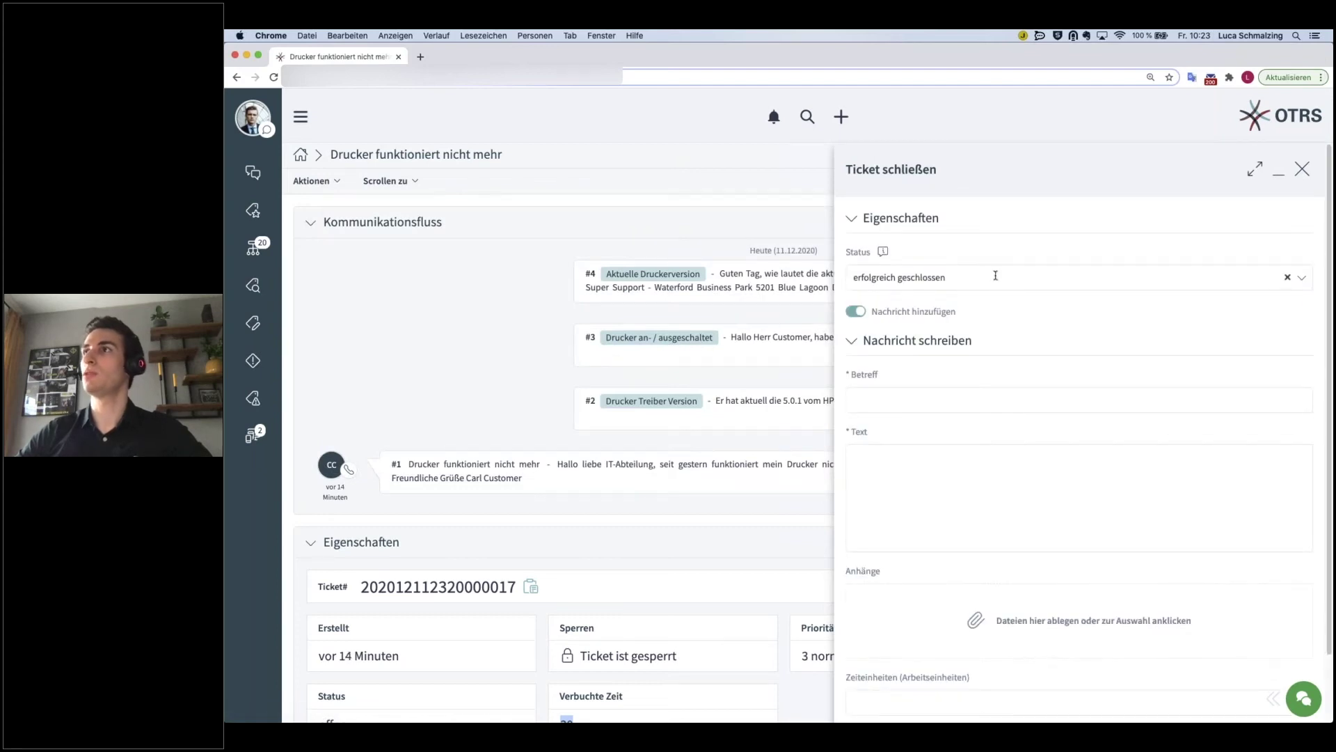
click(973, 277)
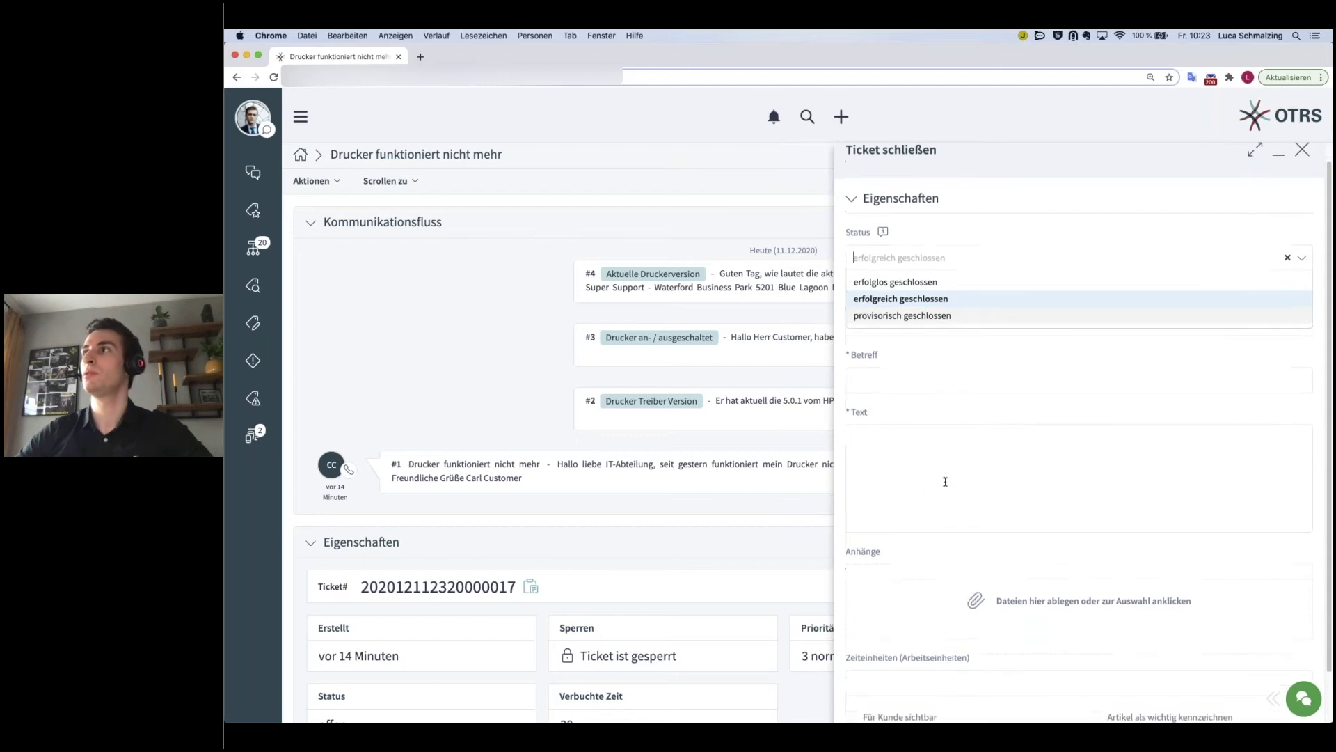
click(462, 276)
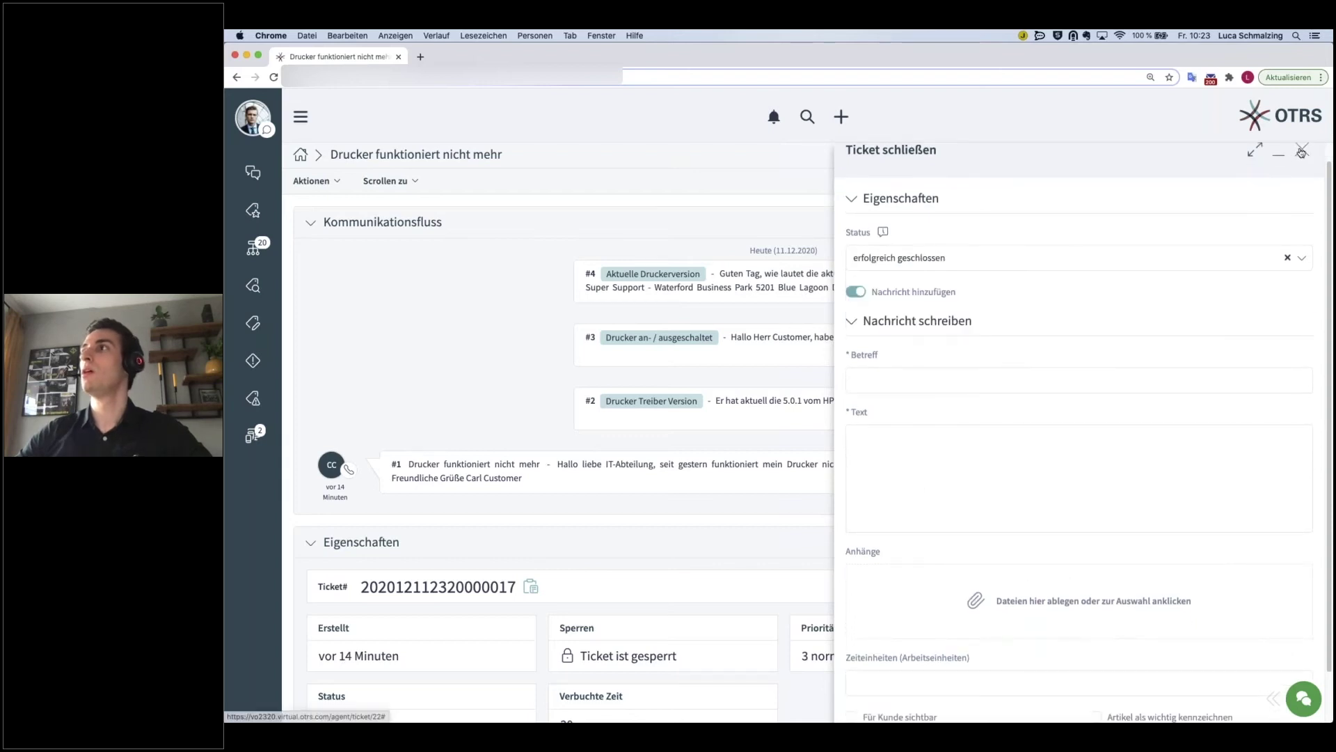
click(417, 183)
click(335, 181)
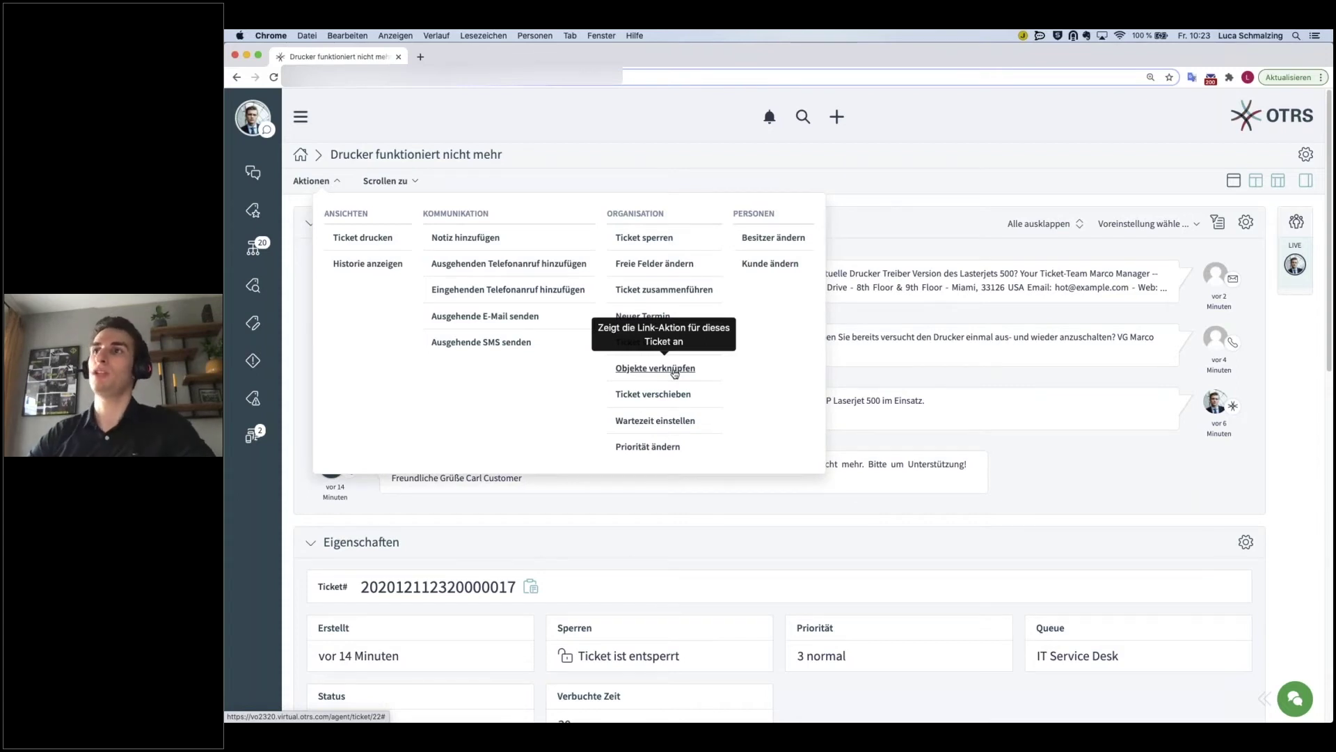
- Start Objekte verknüpfen, browse the link types, keep Ticket, and list the extra filter fields
click(674, 370)
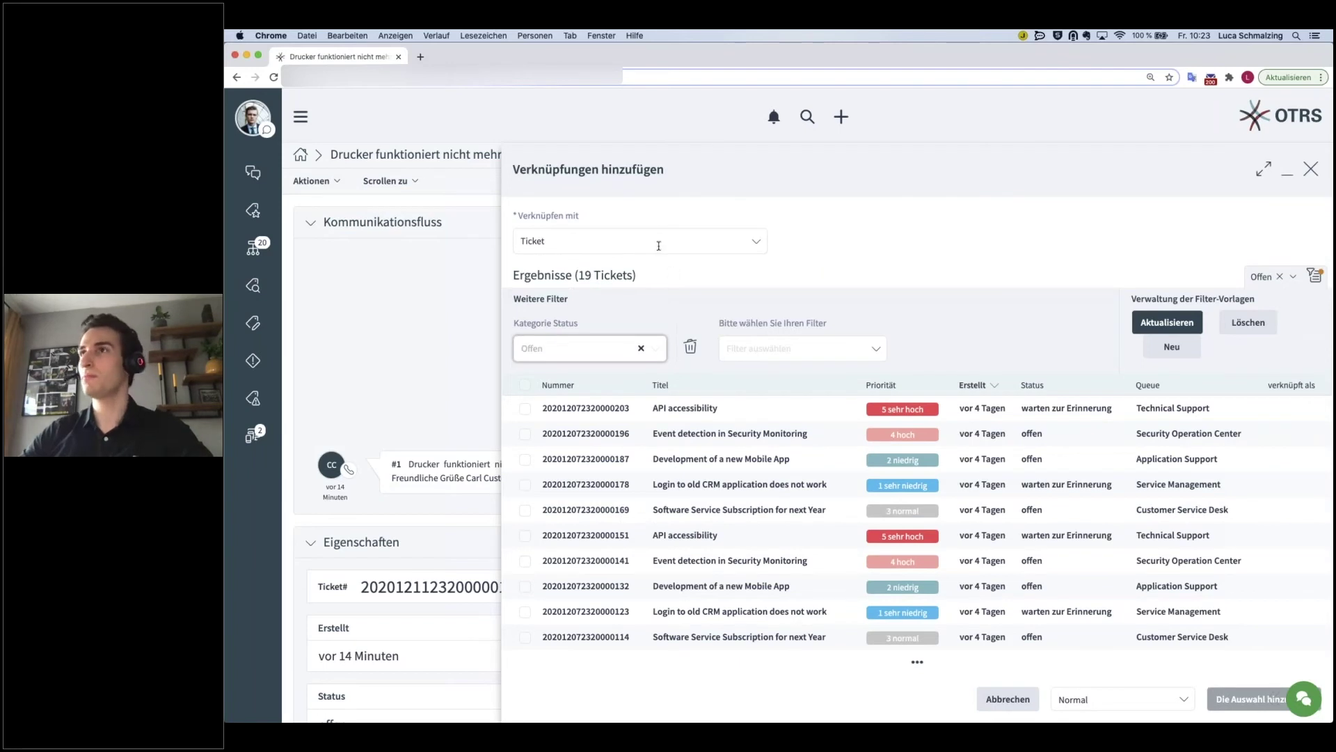
click(734, 241)
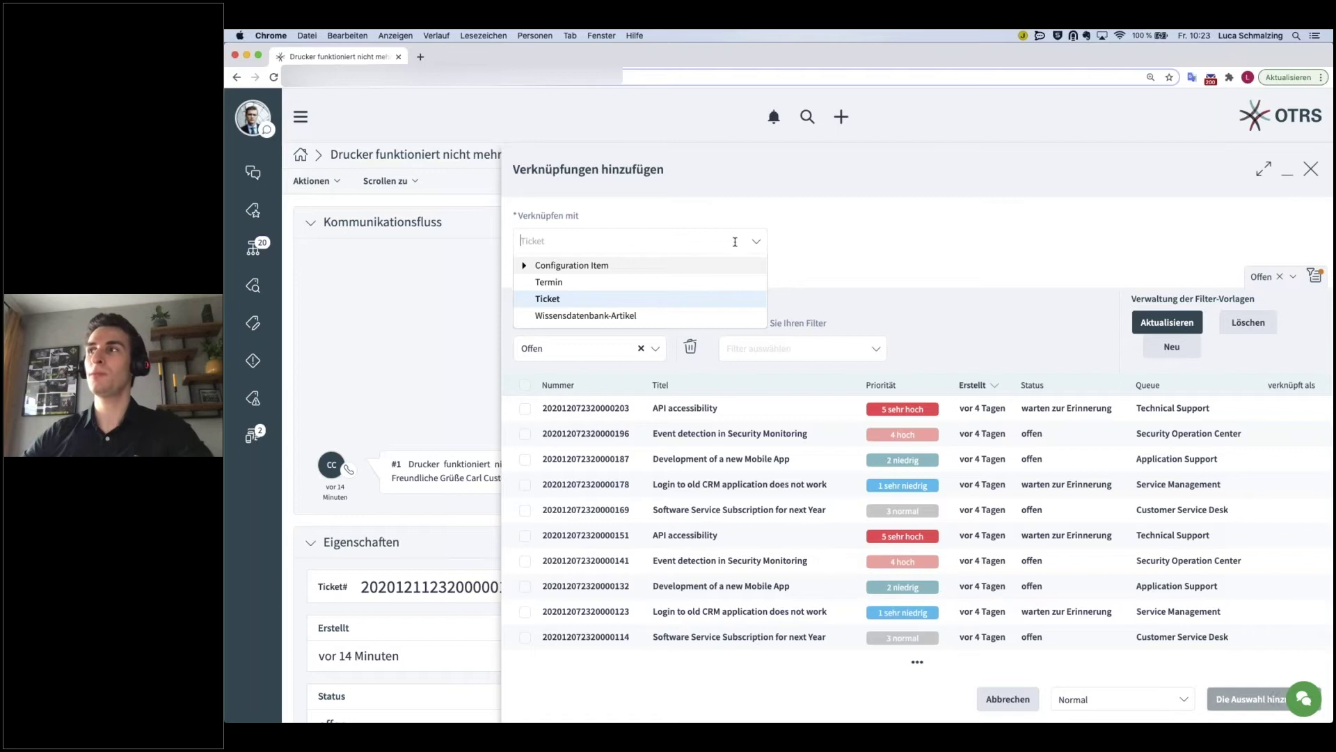
click(523, 267)
click(524, 269)
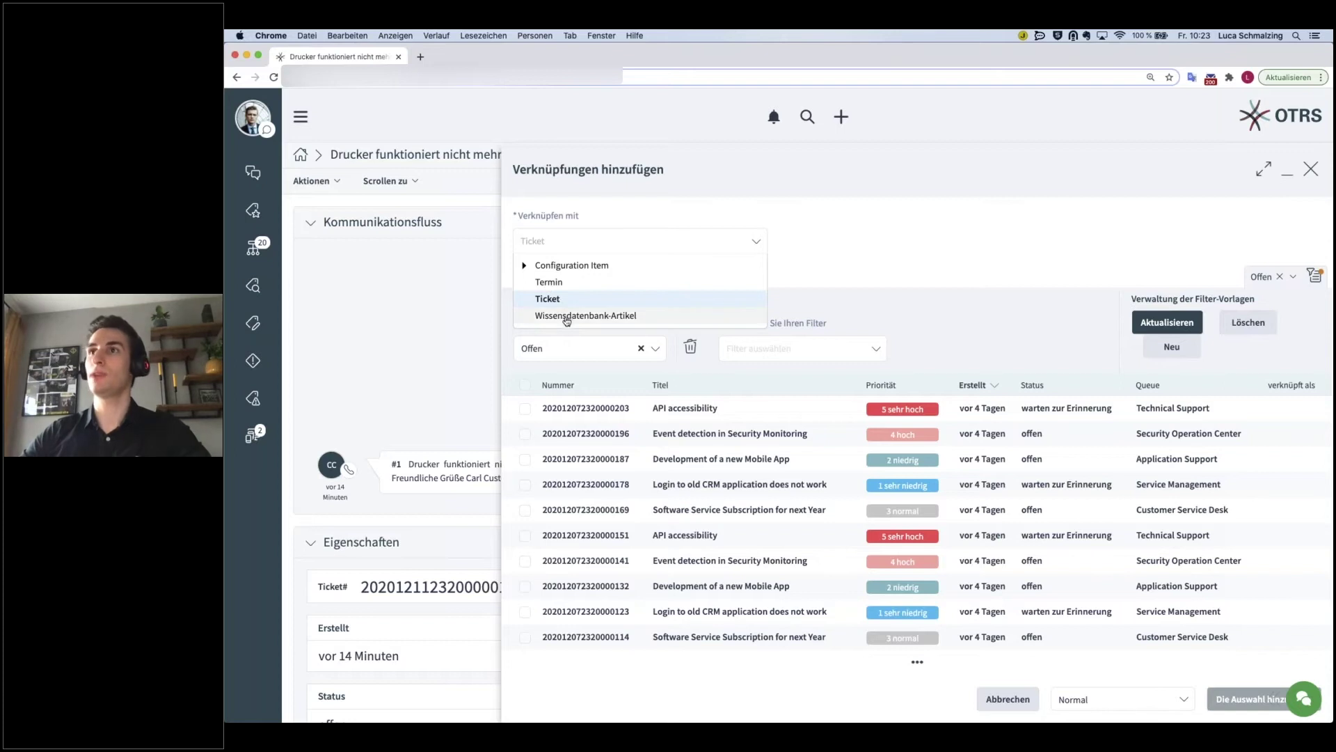
click(817, 260)
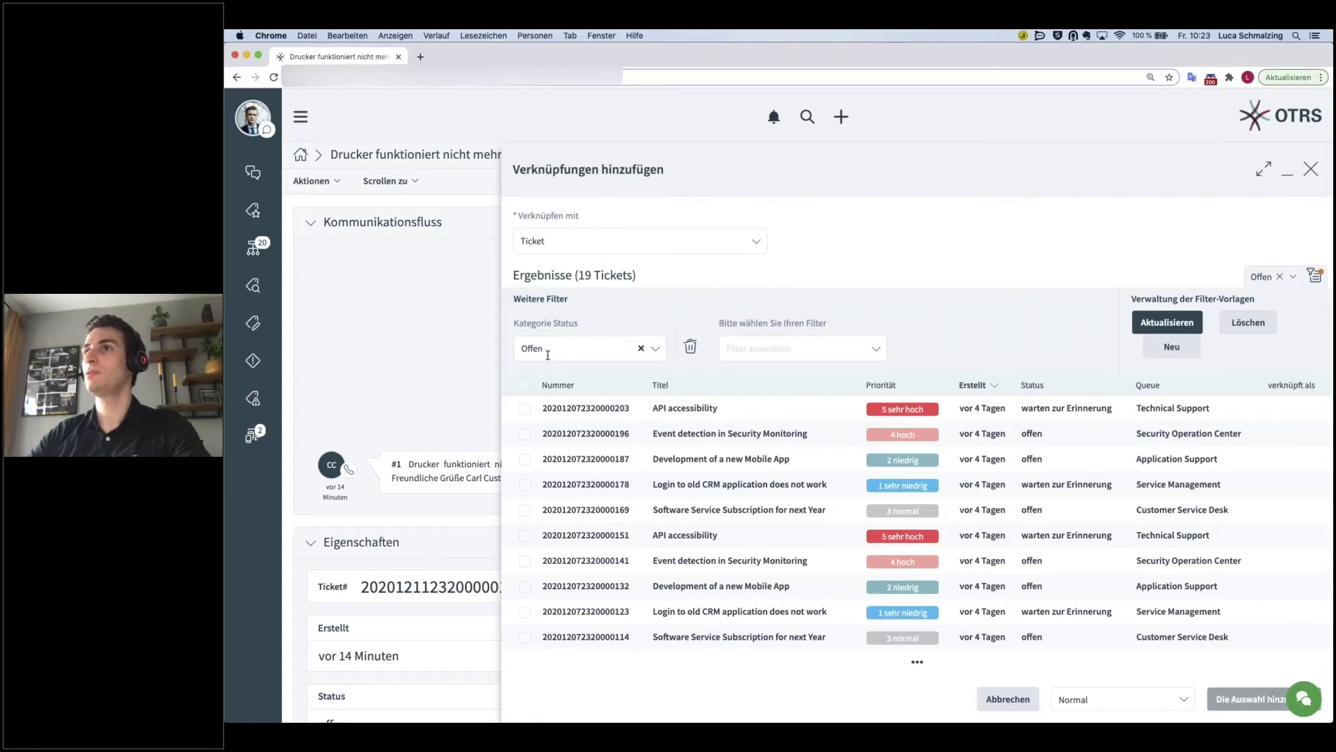
click(745, 350)
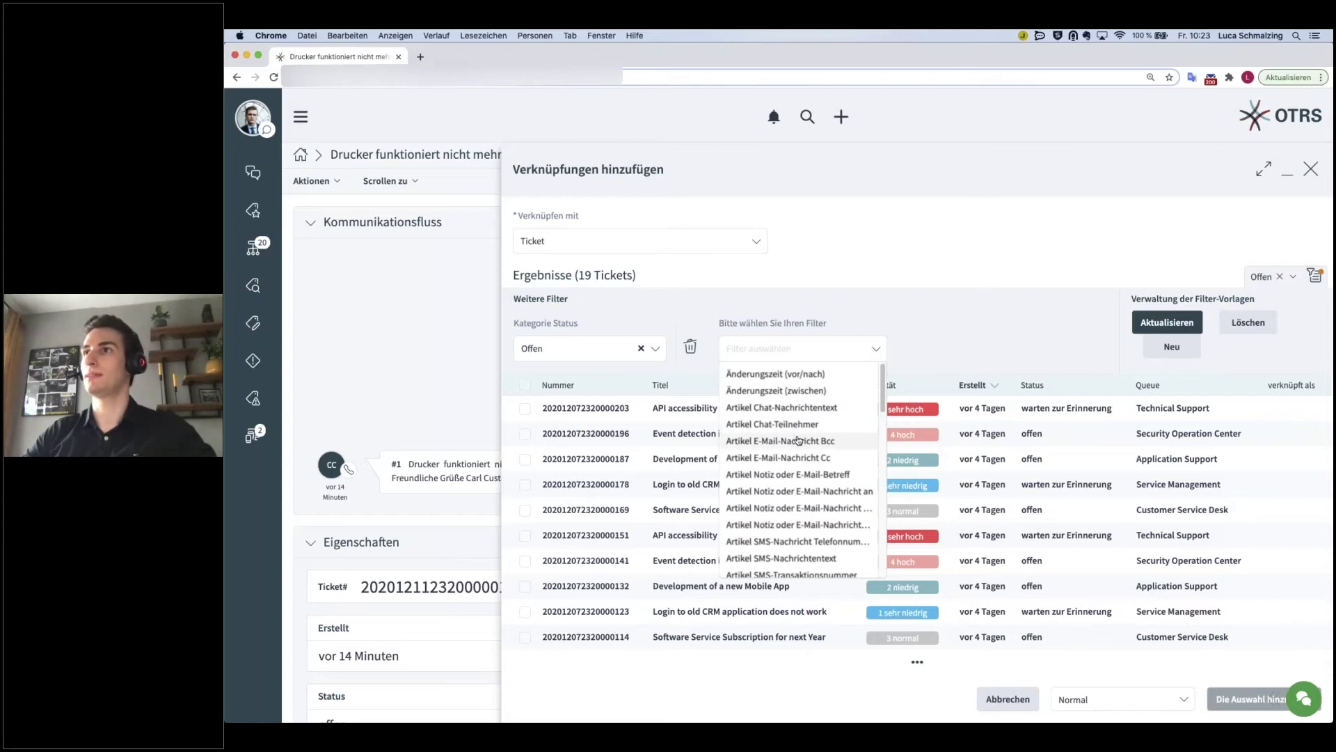
scroll(798, 442, down, 5)
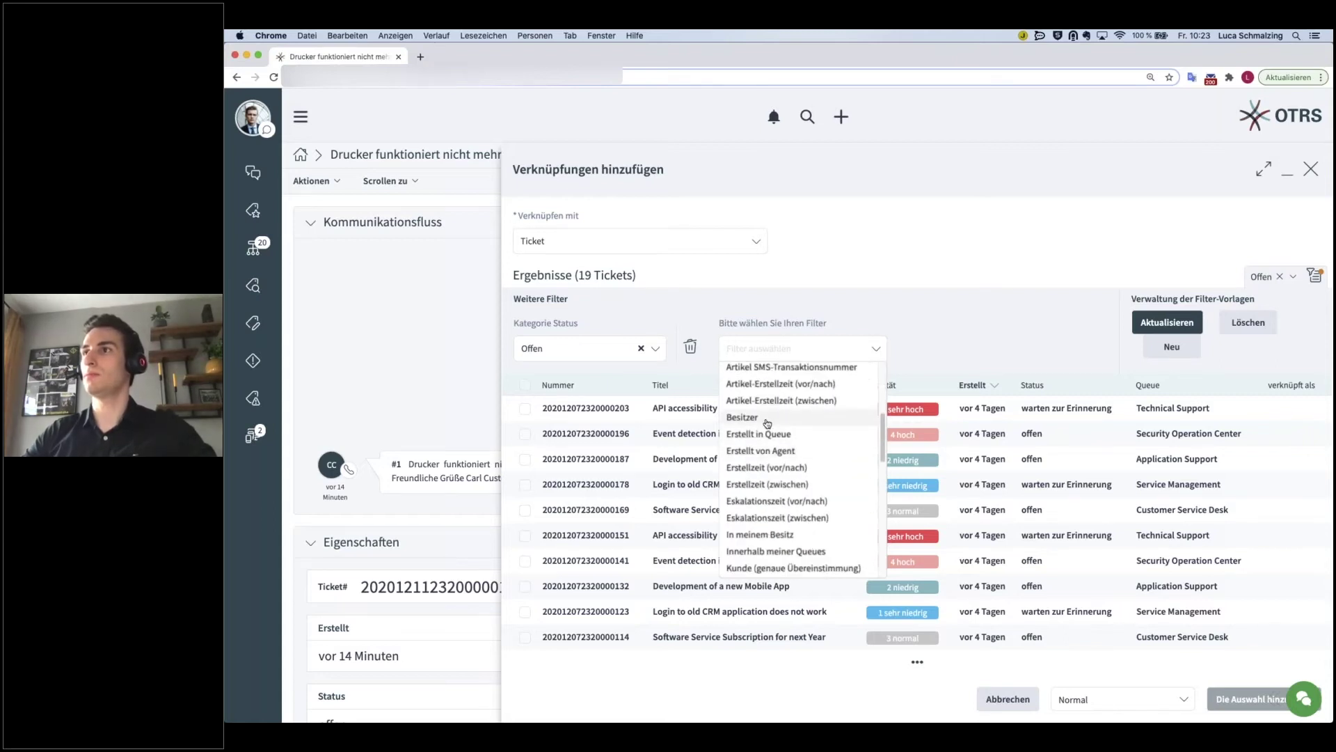
- Try an owner filter for a found agent, remove it, and set Kategorie Status to Geschlossen
click(767, 423)
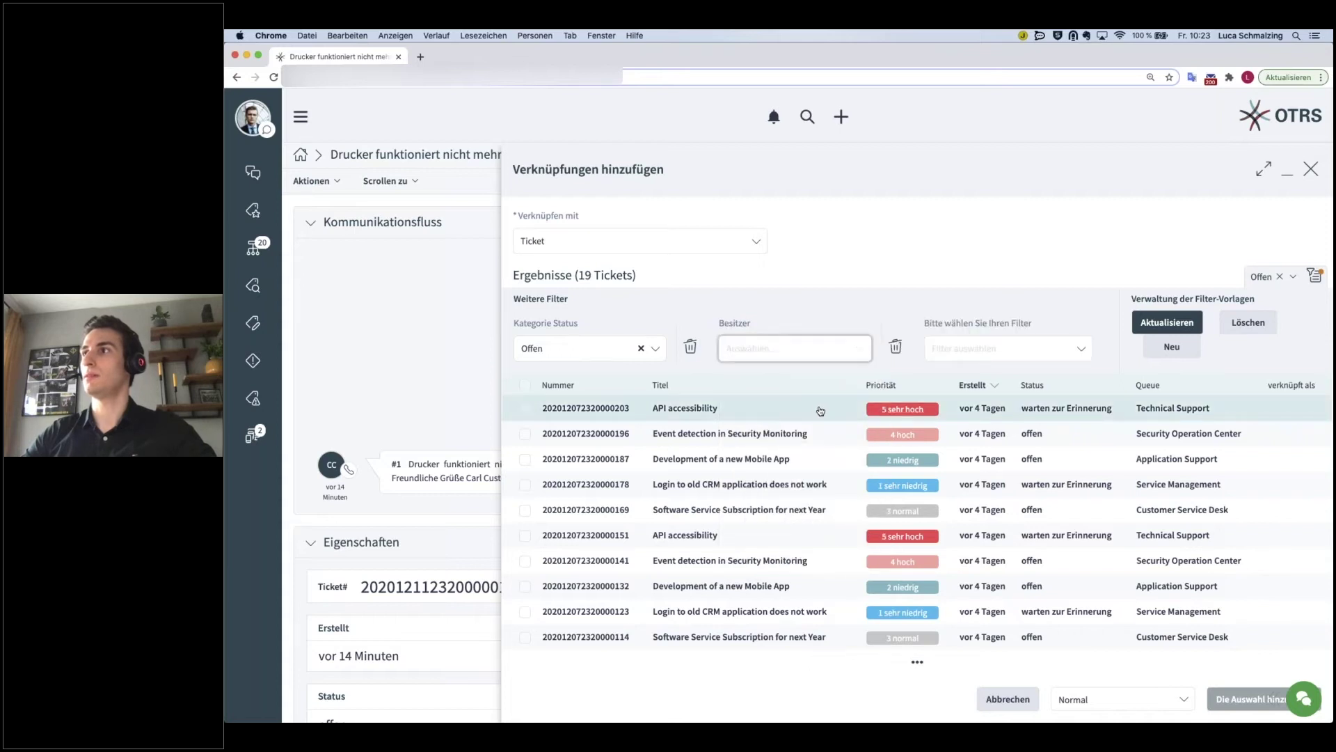
text(marco)
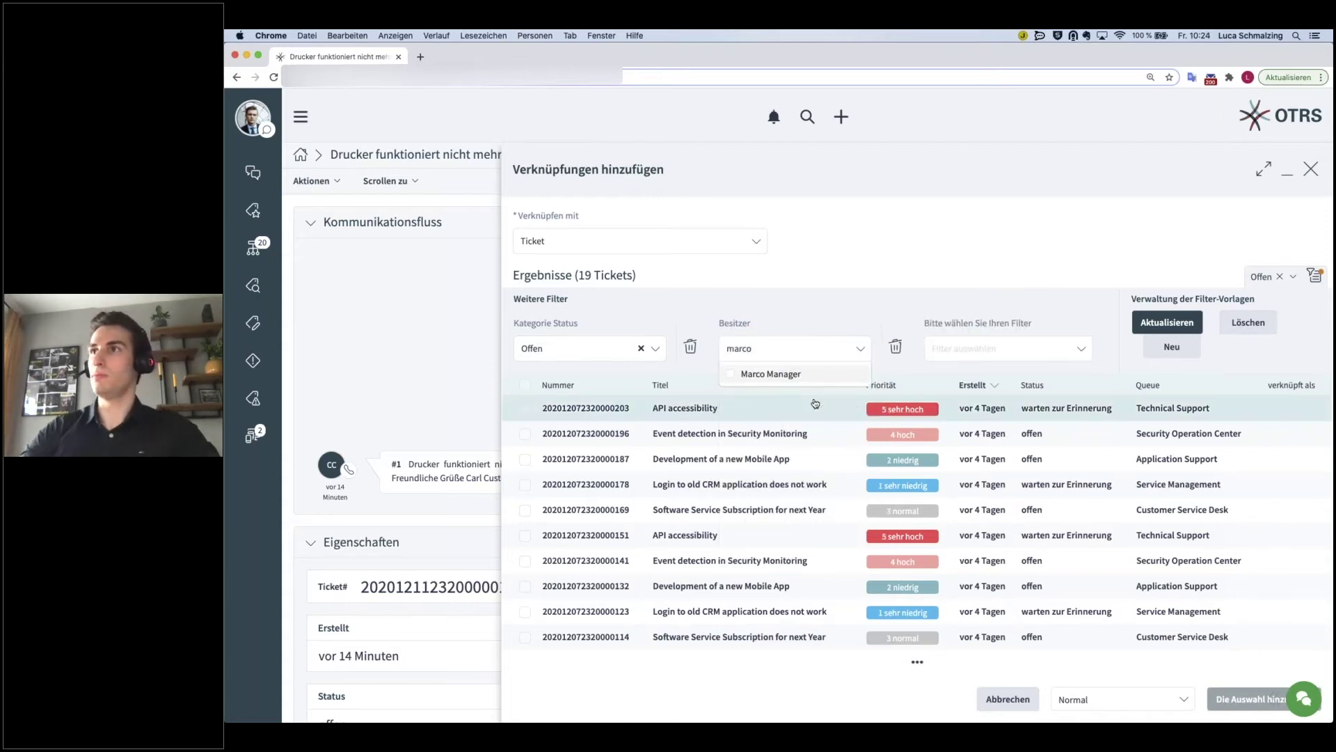
click(728, 376)
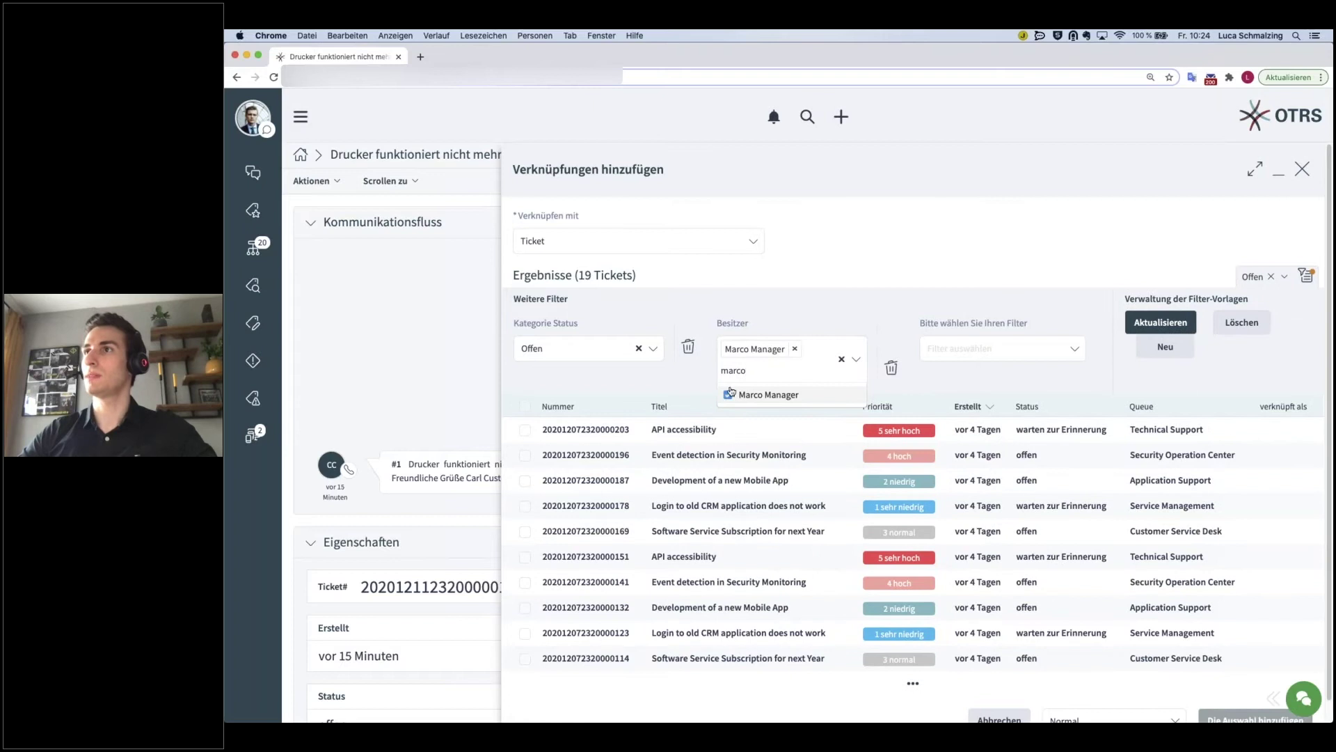
click(839, 312)
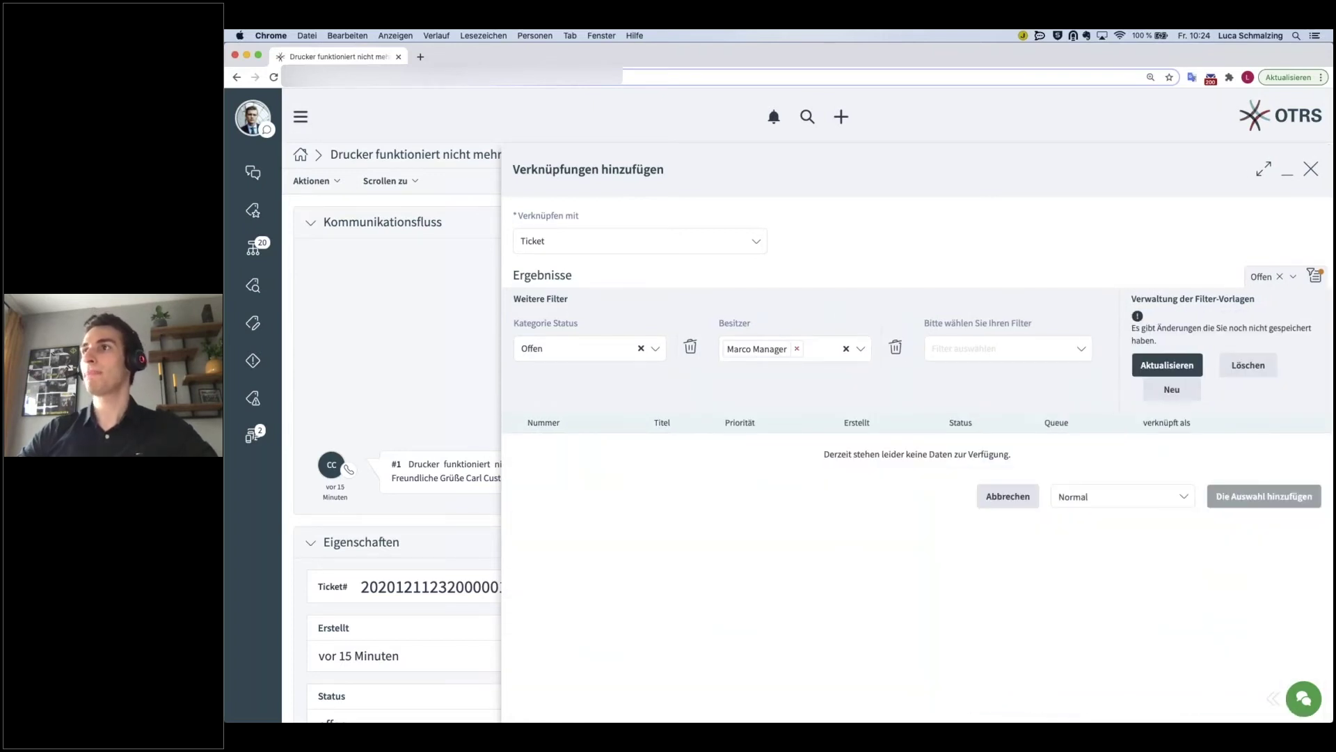
click(797, 348)
click(1068, 309)
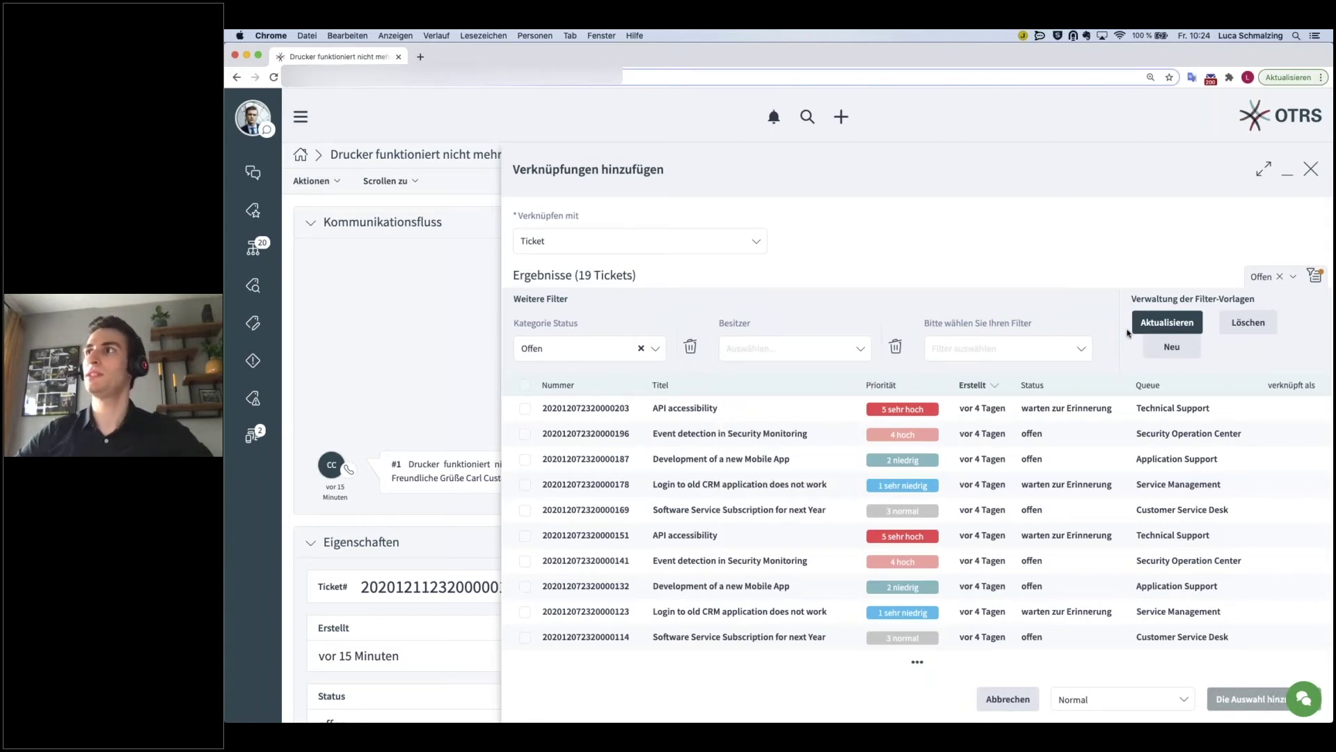
click(589, 350)
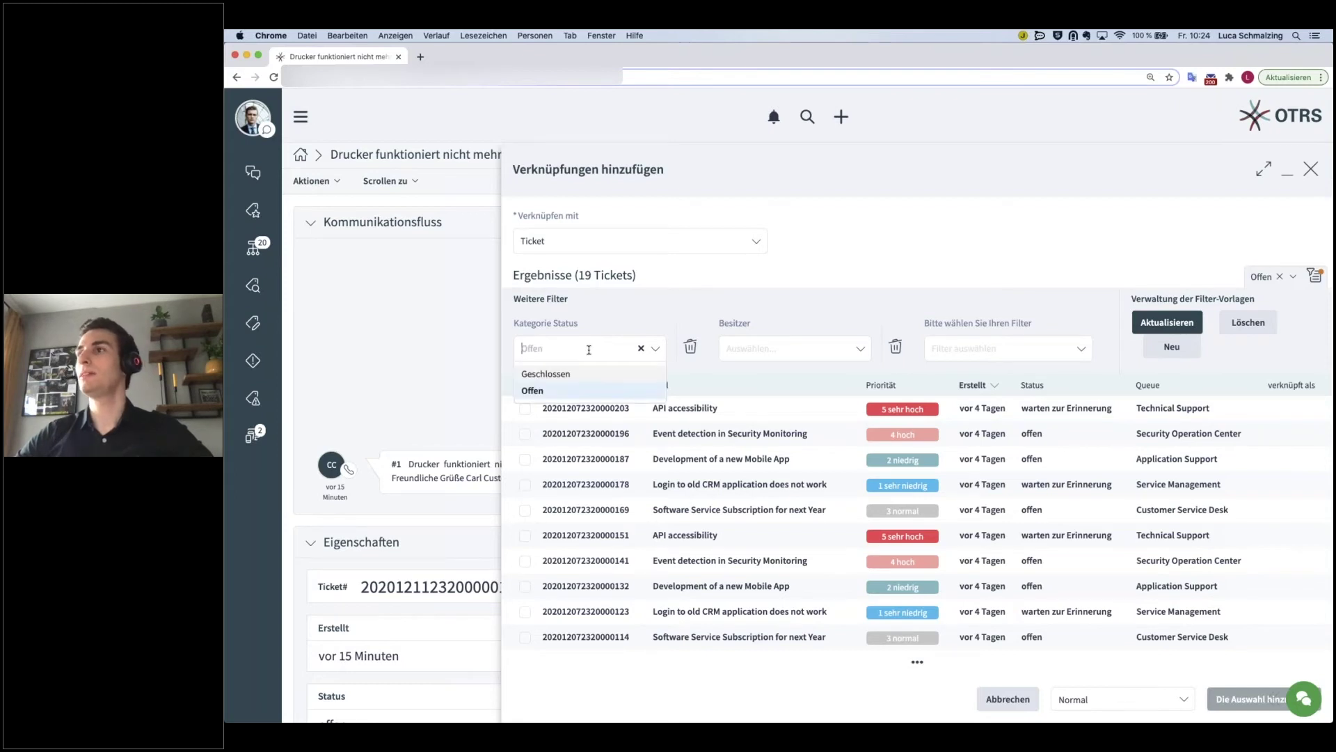
click(559, 375)
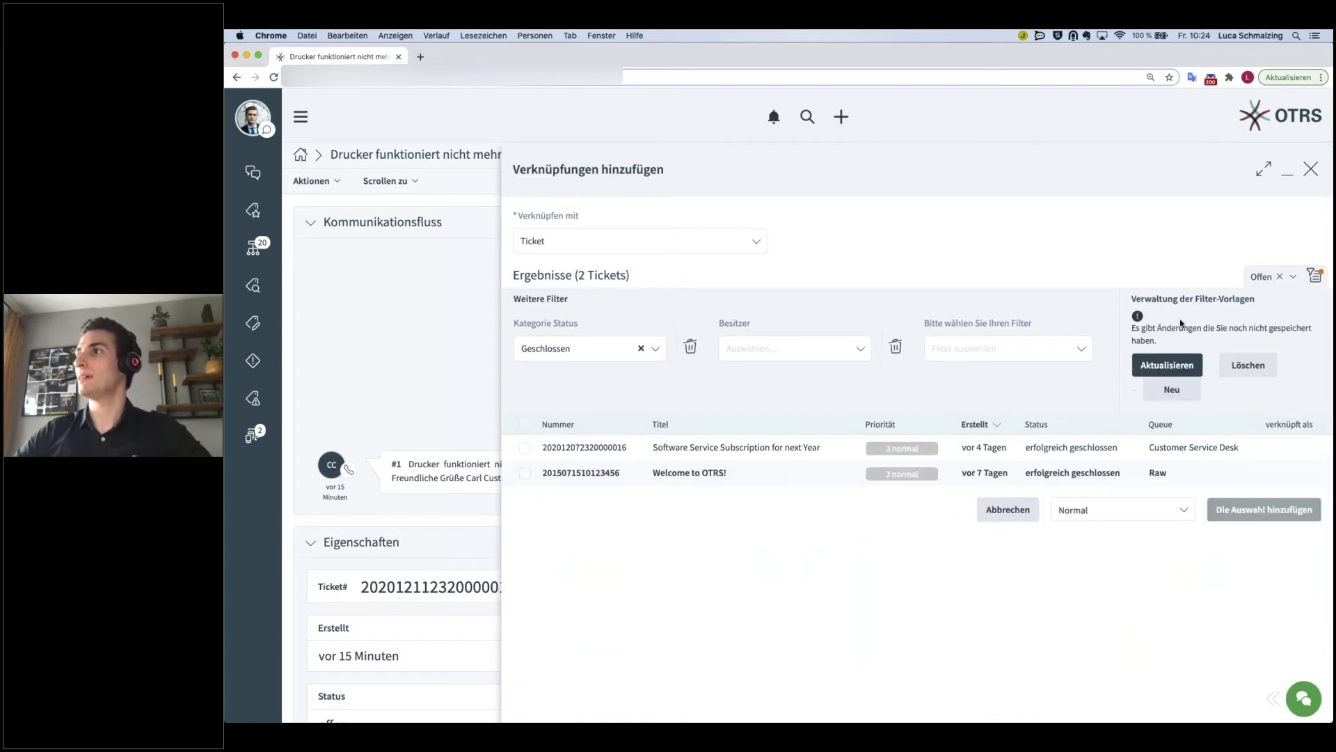
- Save the closed-tickets filter as a new template named 'Geschlossene Tickets'
click(1169, 396)
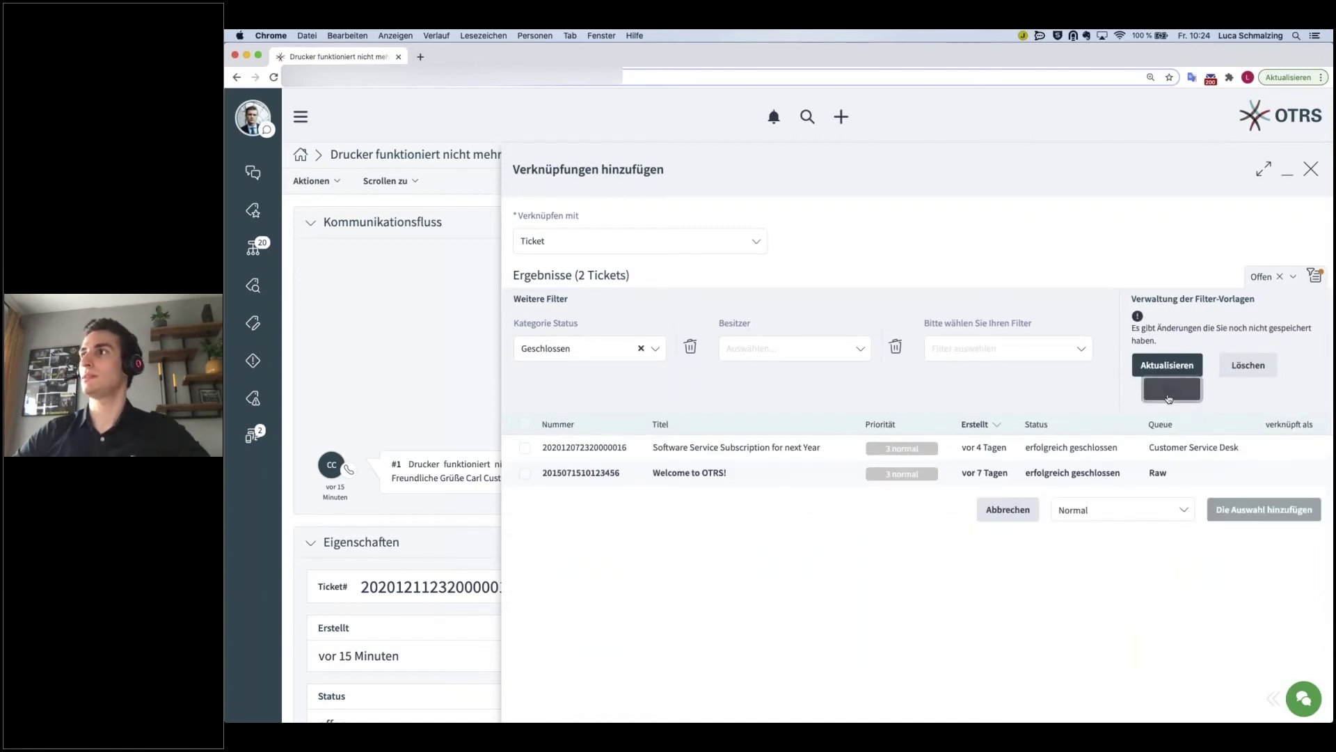
click(1175, 366)
text(Gesch)
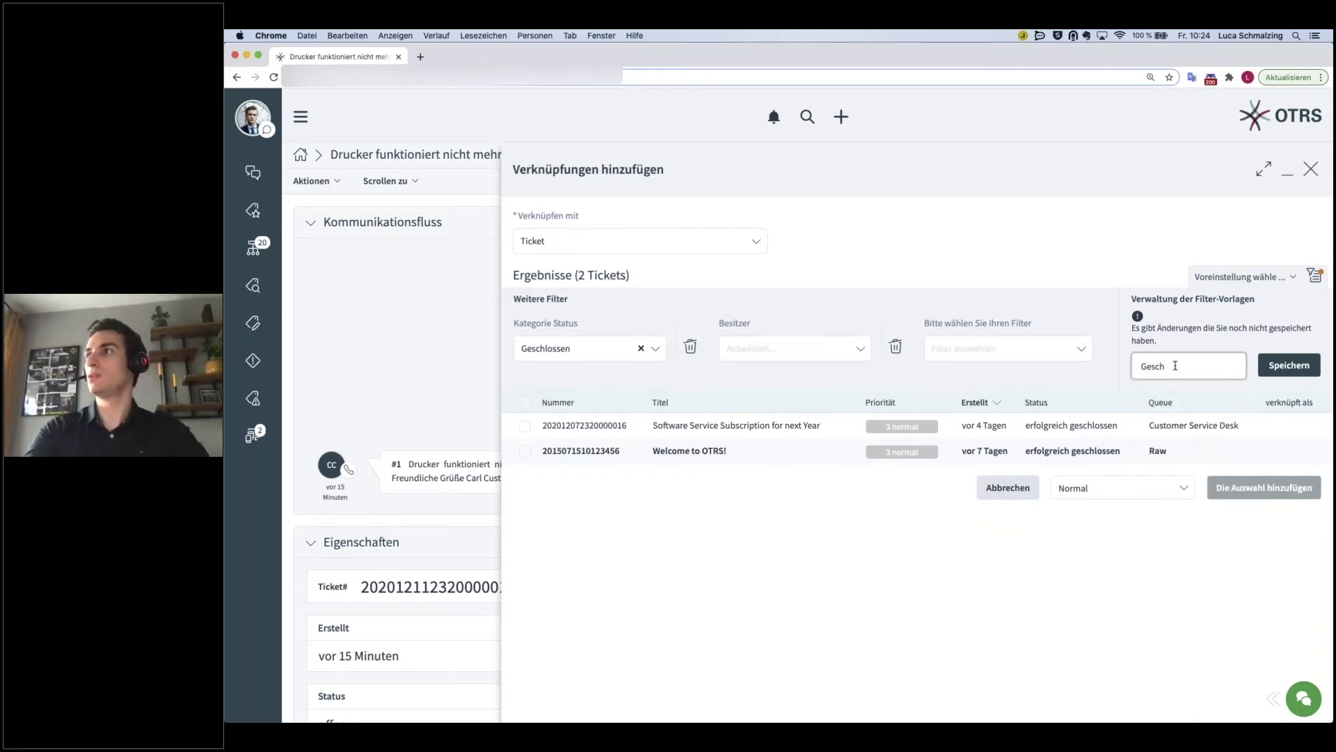
text(lossene Tickets)
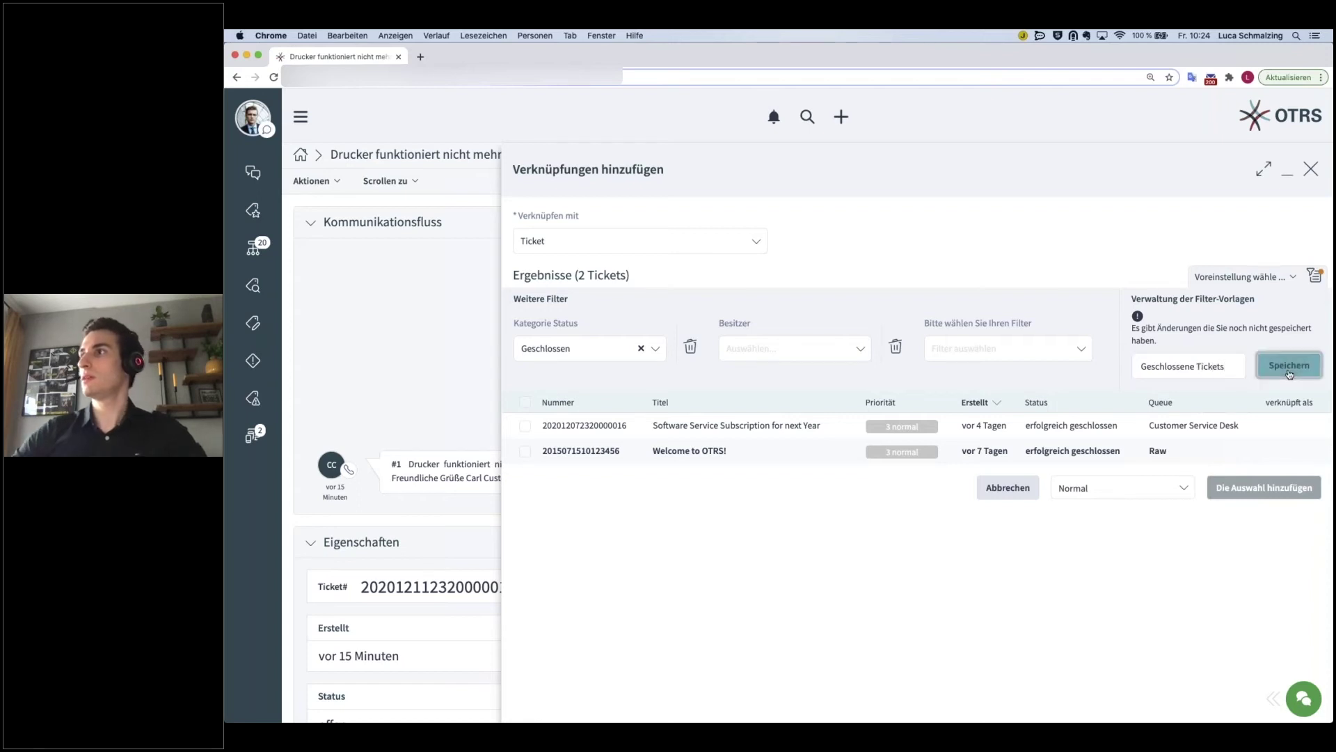
click(1289, 364)
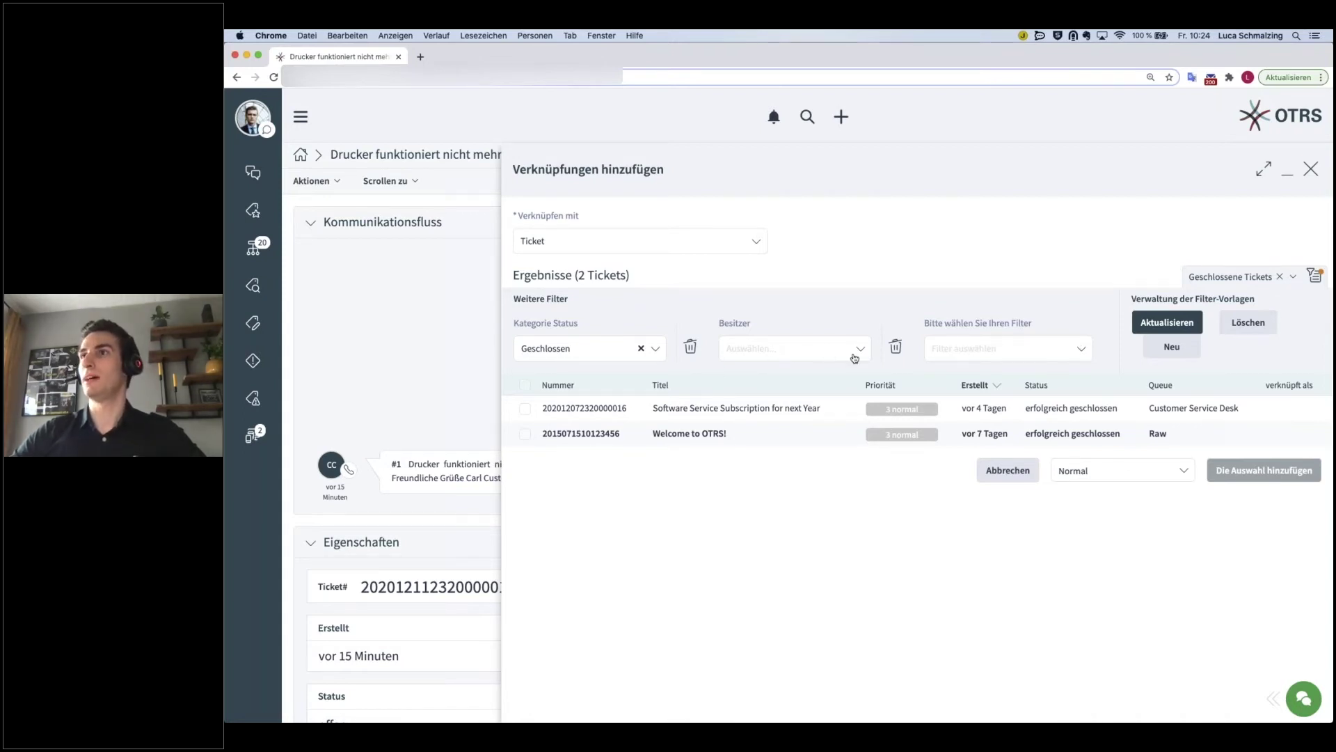
click(854, 357)
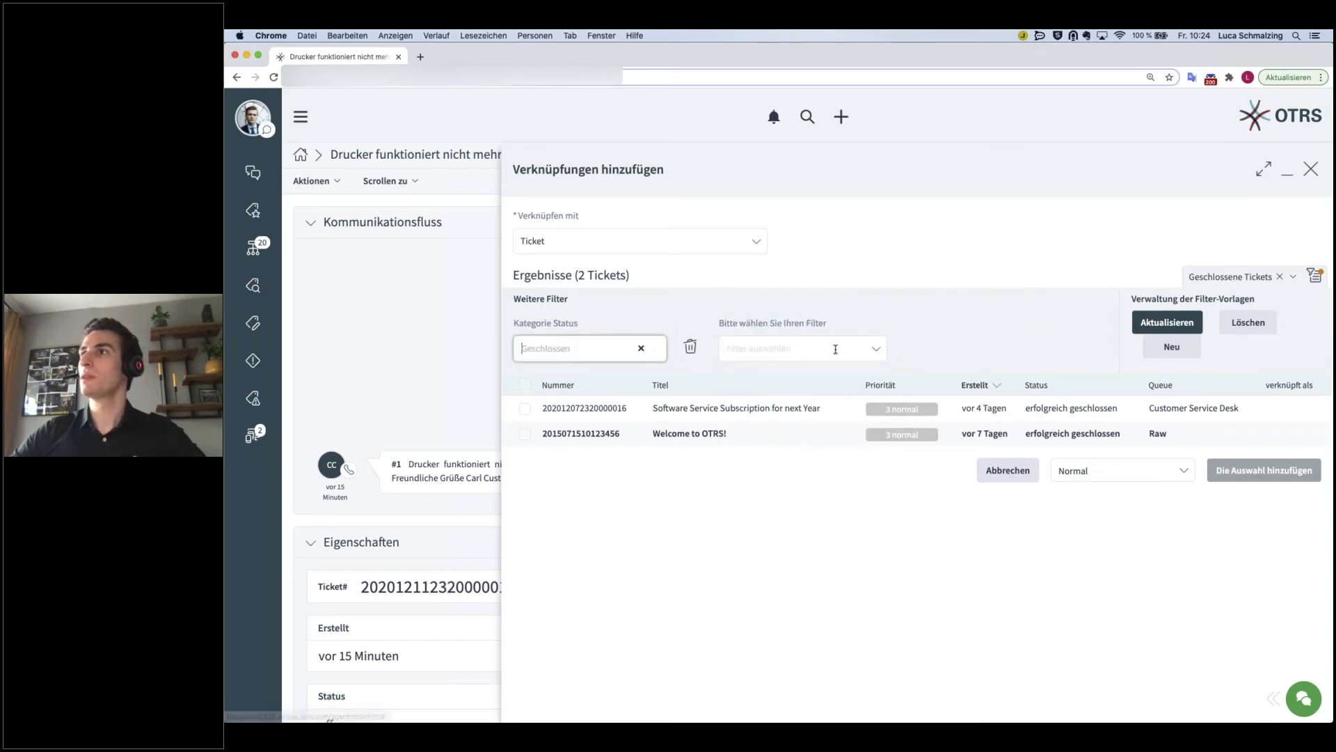
- Add a Status der Sperre filter and set it to frei
click(992, 344)
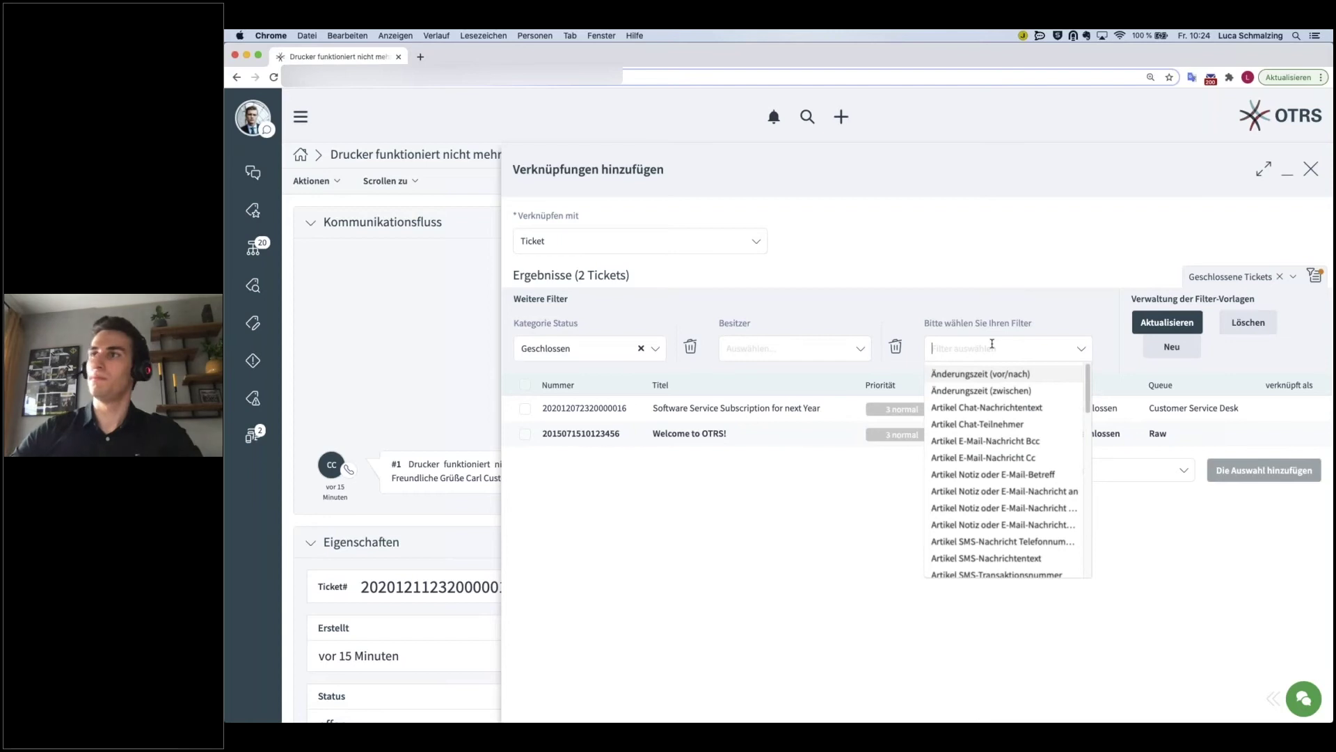
text(Sper)
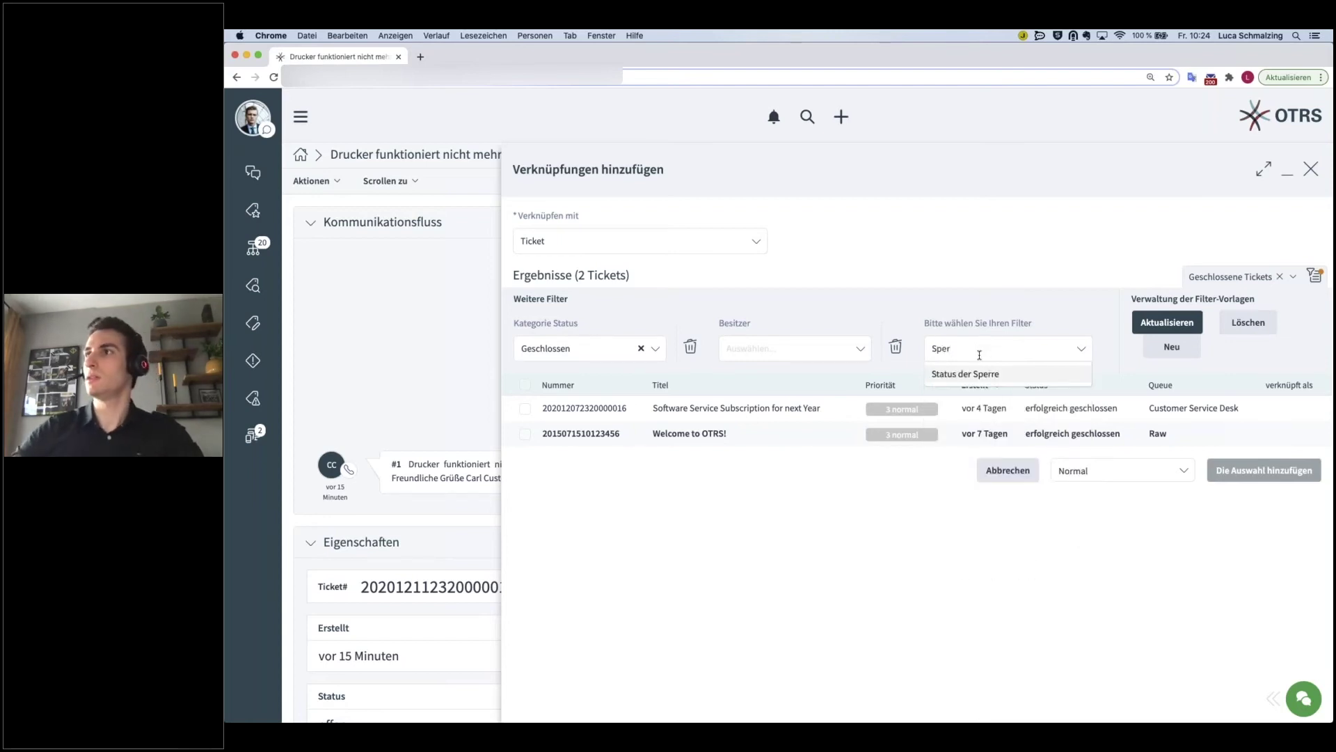
click(973, 373)
click(1000, 348)
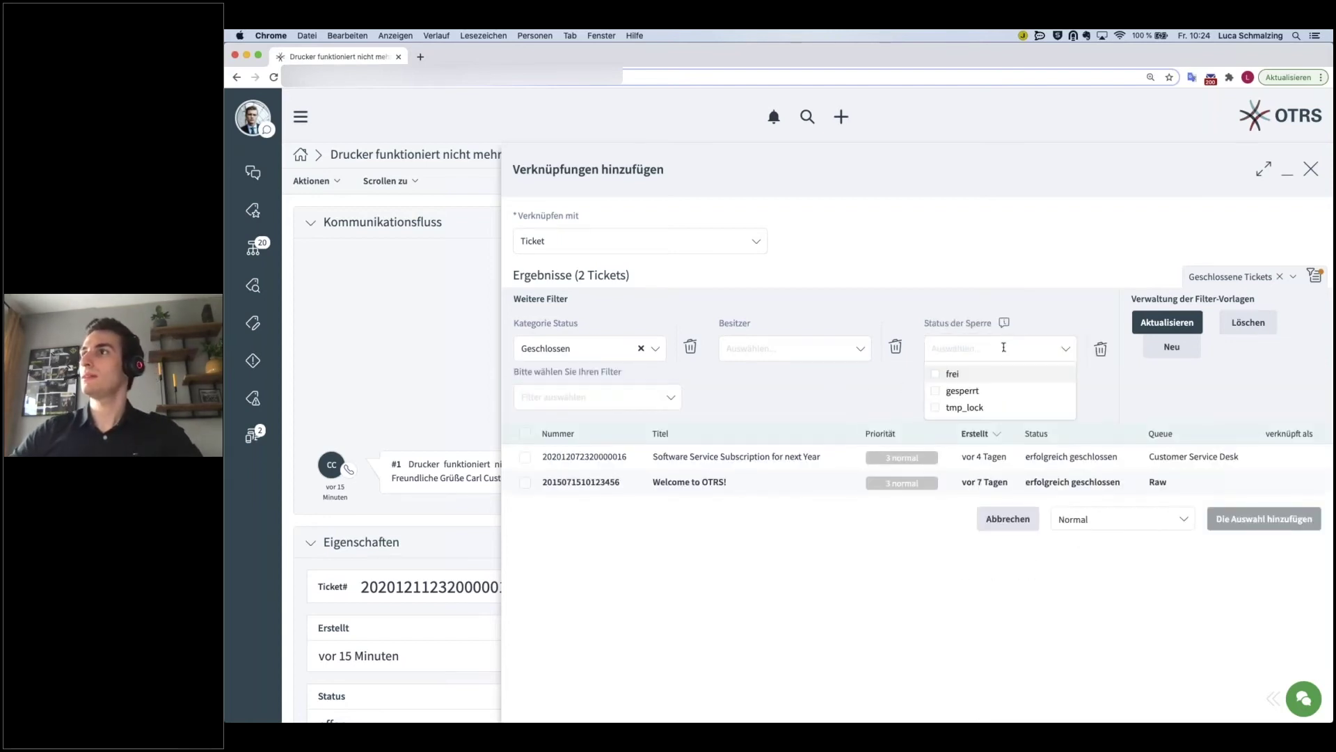
click(937, 378)
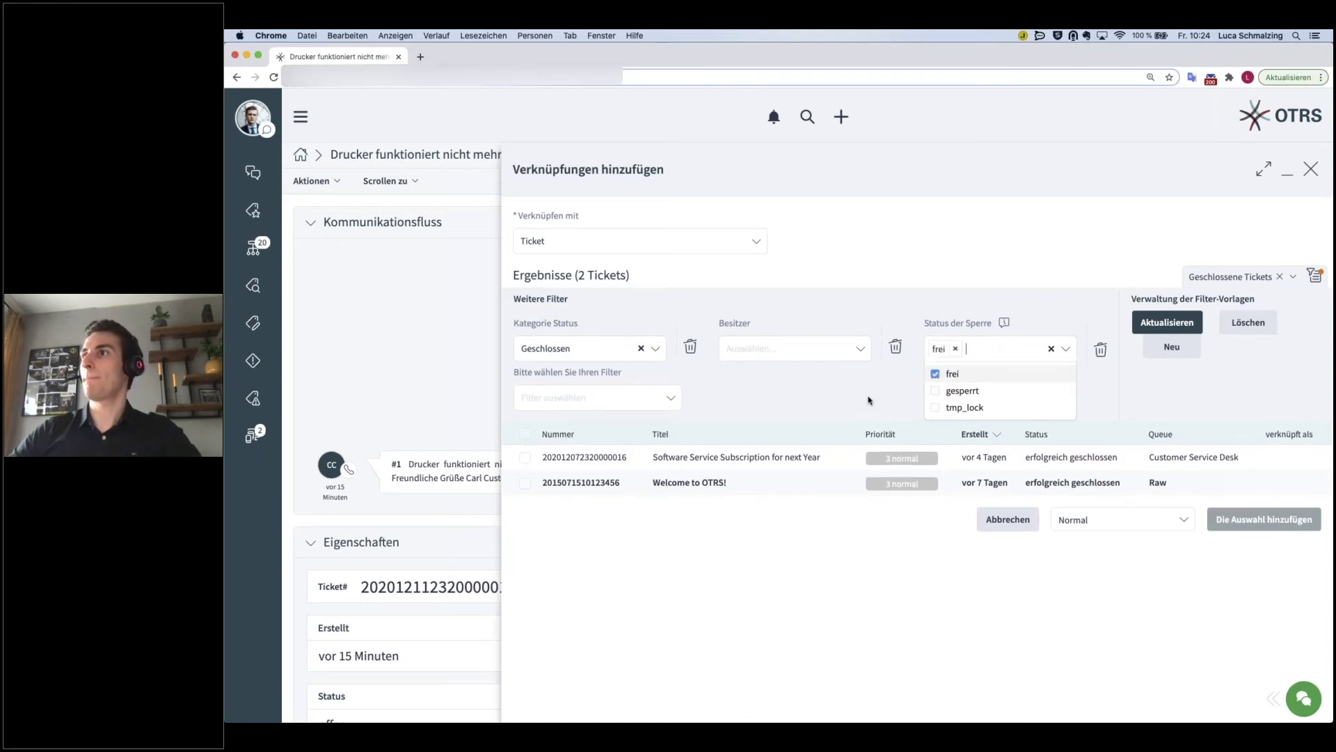
click(935, 392)
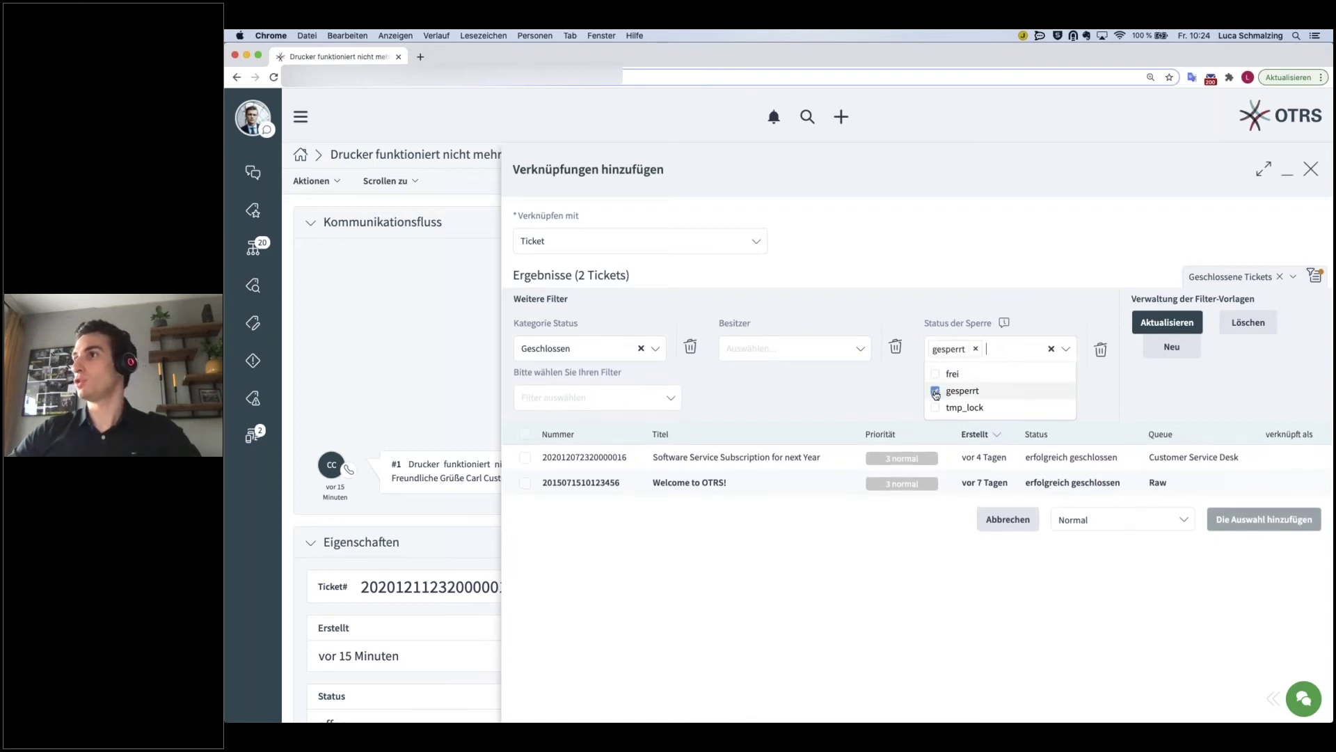
click(936, 374)
click(902, 384)
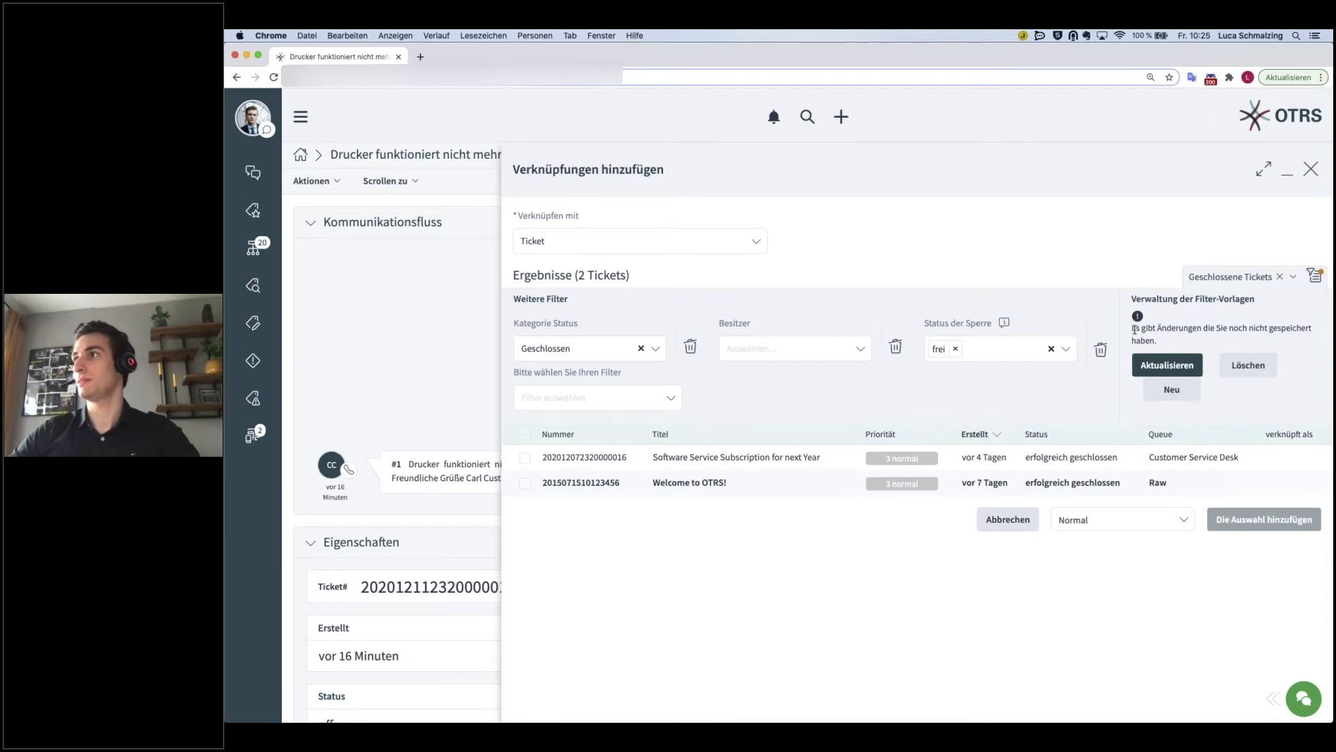
- Update the 'Geschlossene Tickets' template with the lock filter and cancel adding links
drag(1134, 330, 1178, 345)
click(1178, 345)
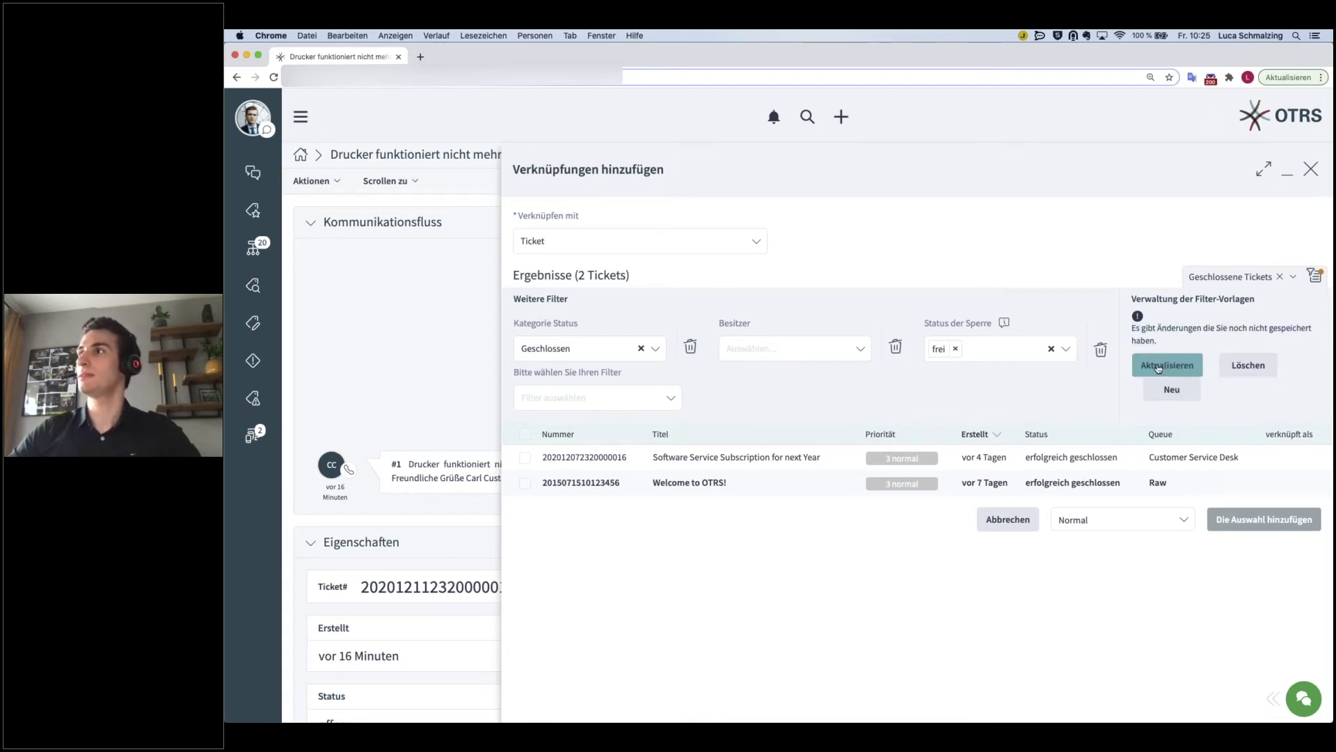
click(1158, 367)
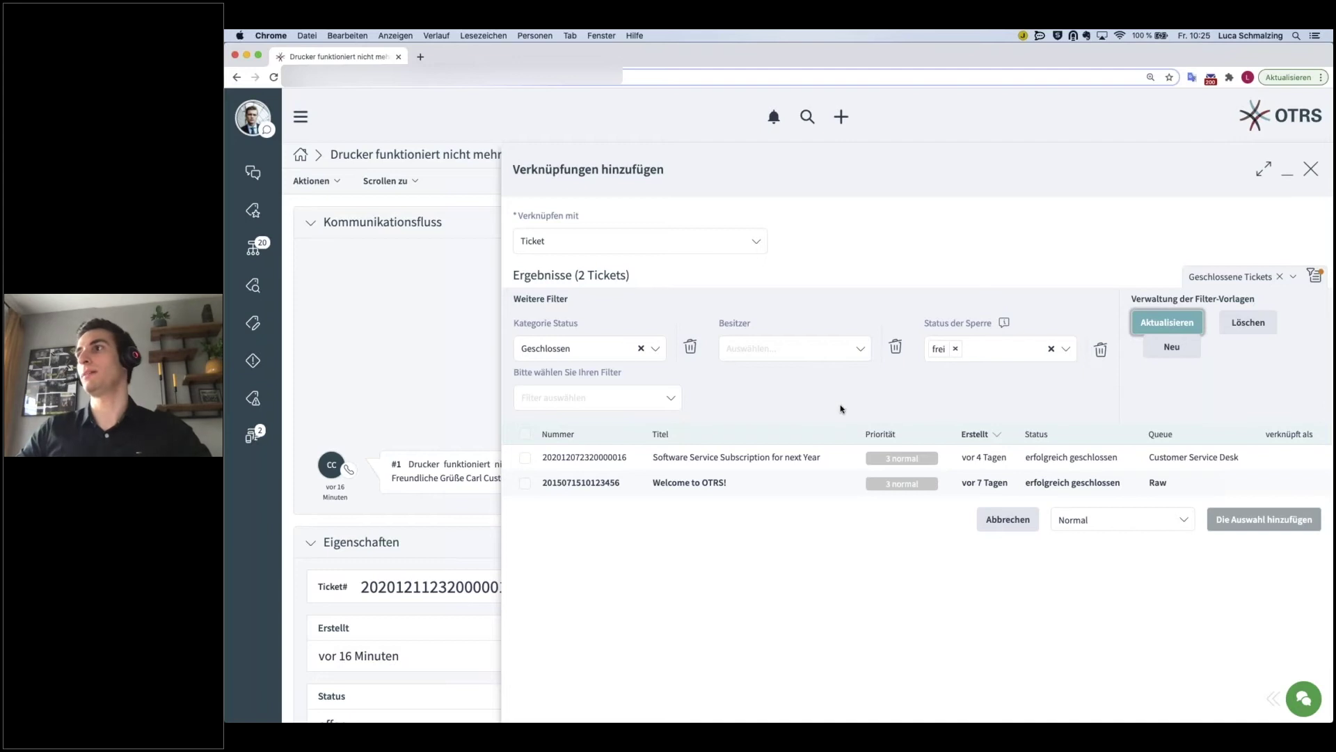
click(998, 528)
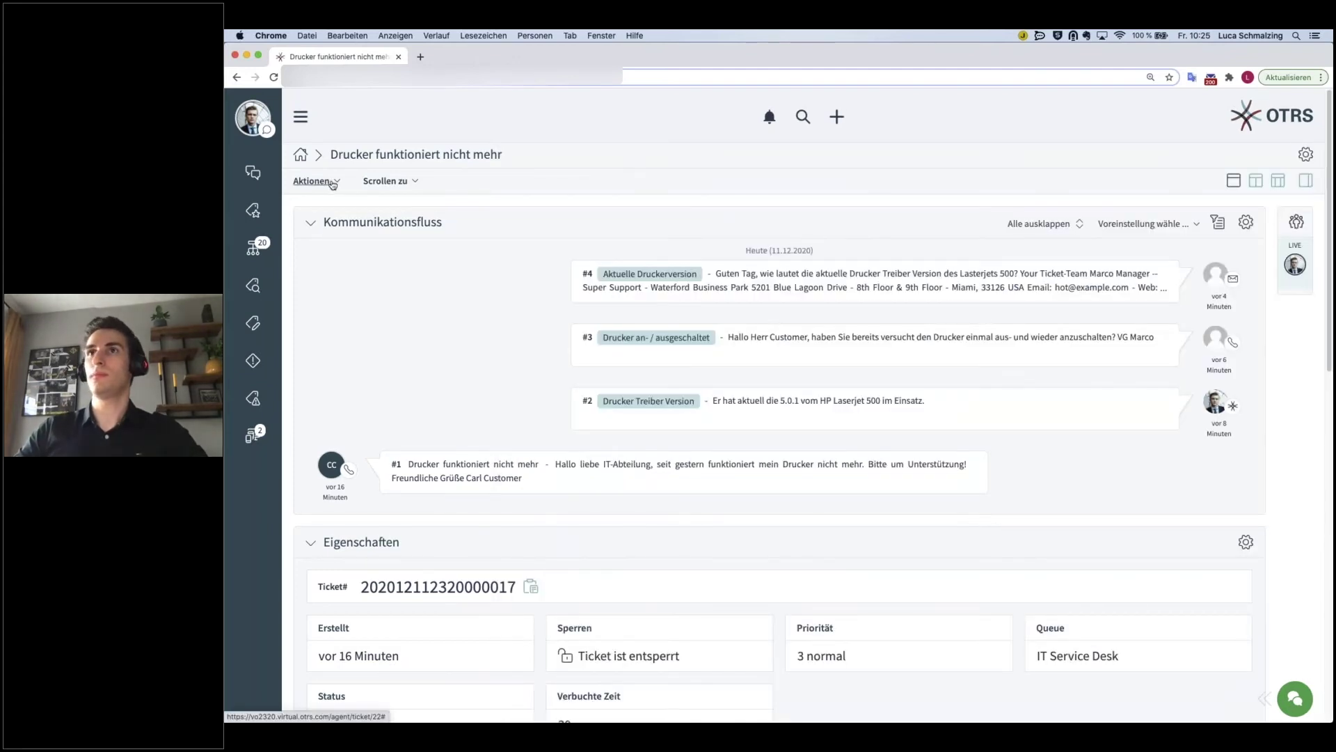
click(339, 183)
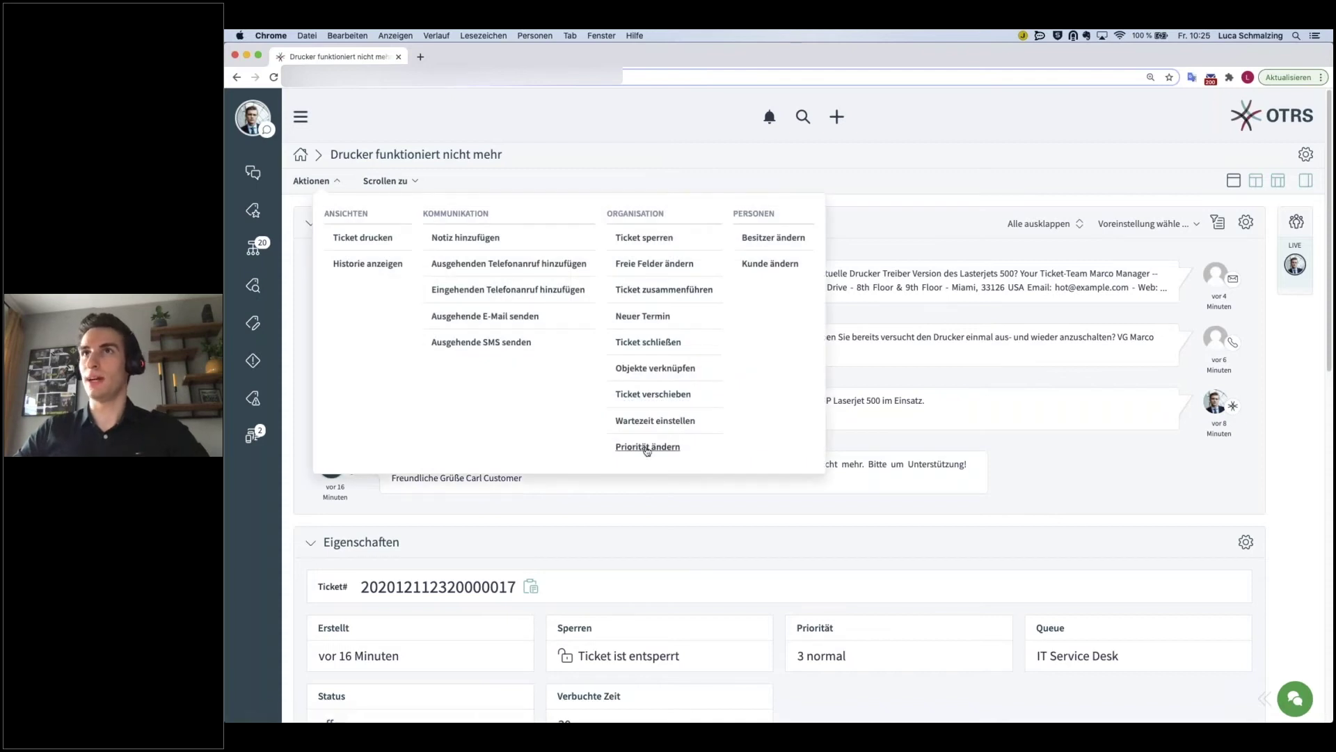
click(653, 394)
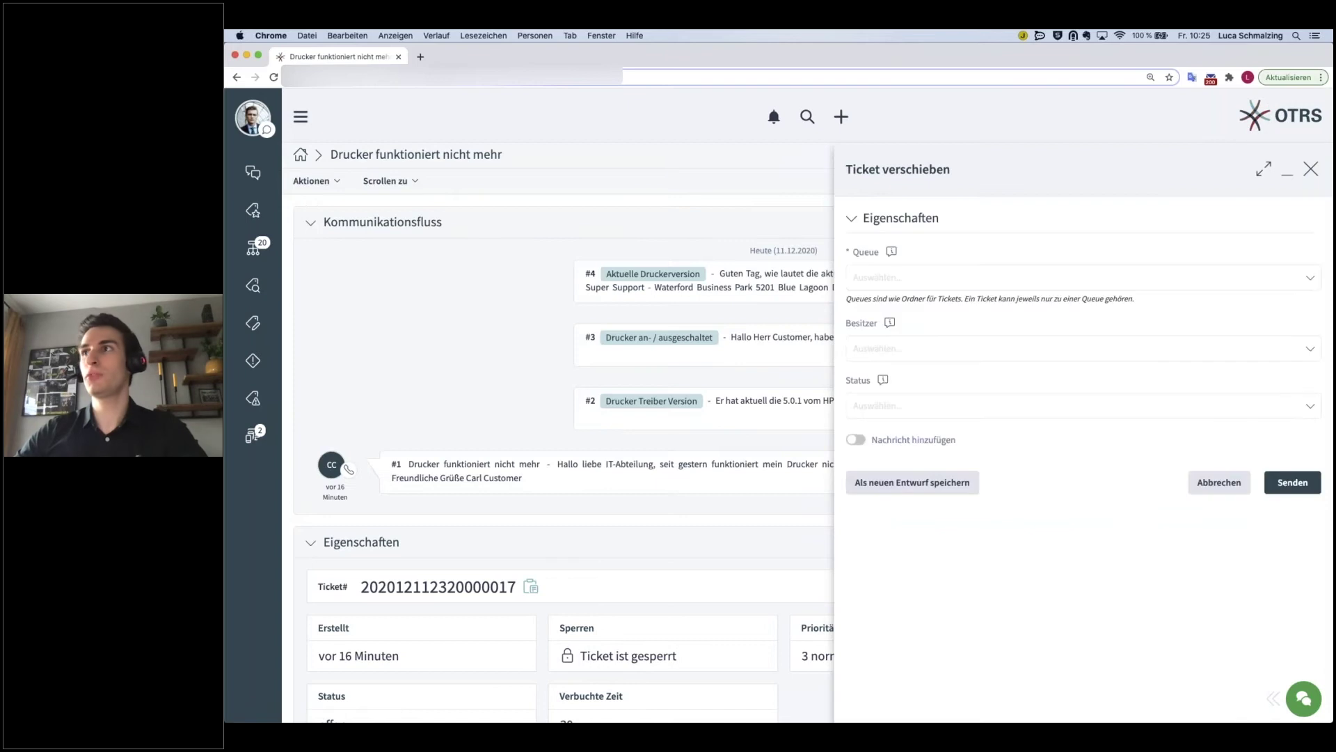
click(879, 273)
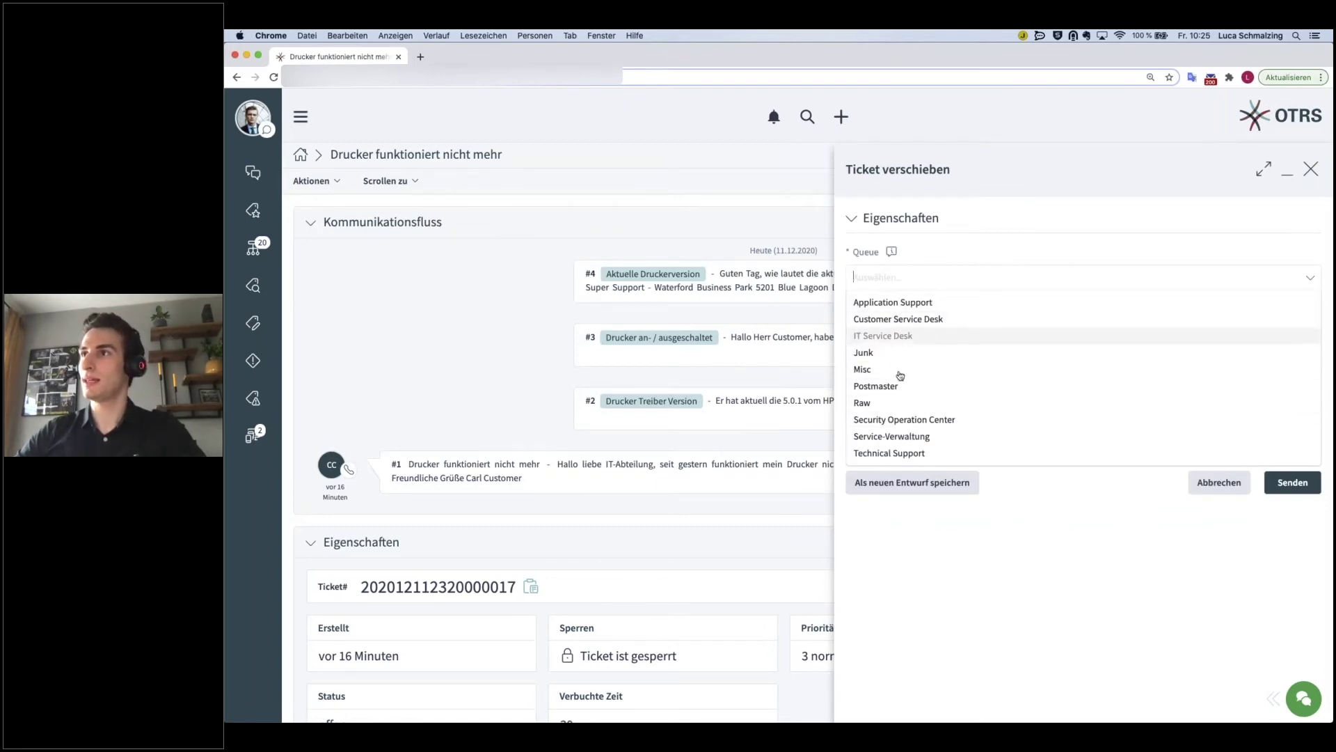
click(1198, 485)
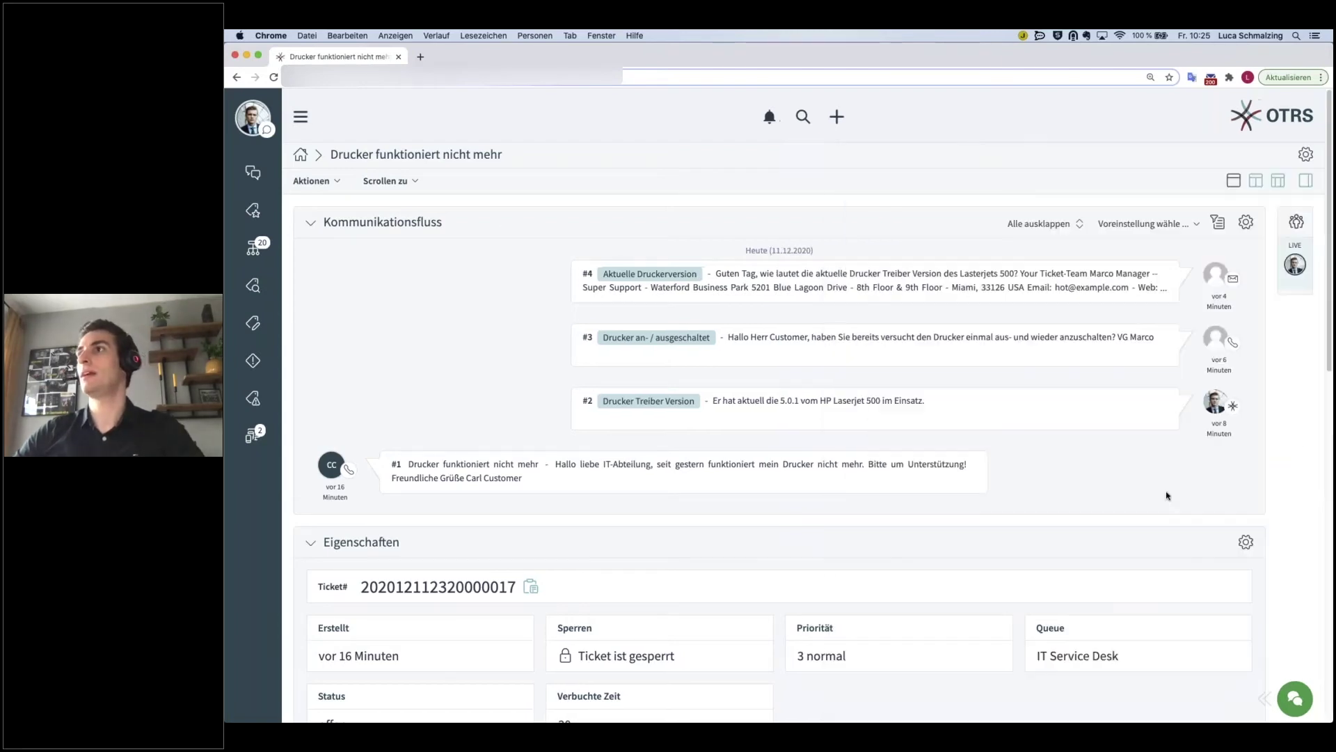
click(329, 184)
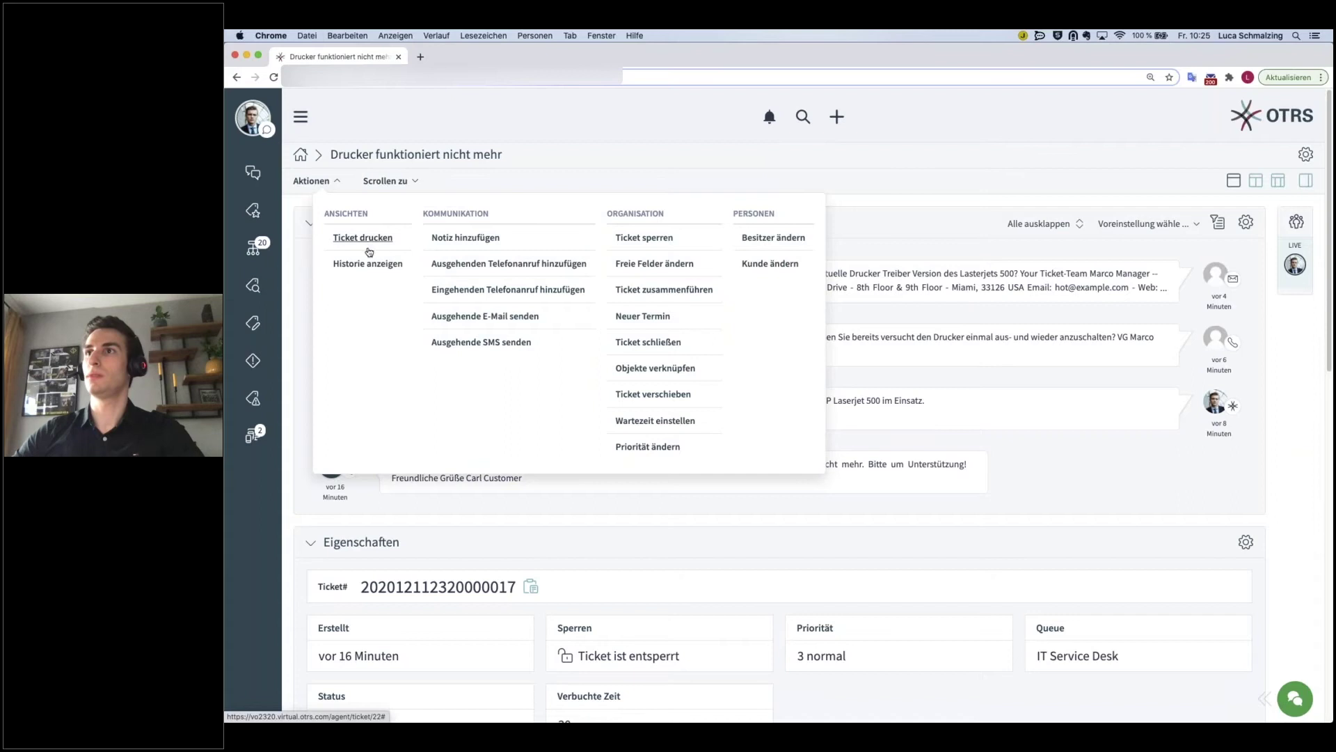
click(629, 421)
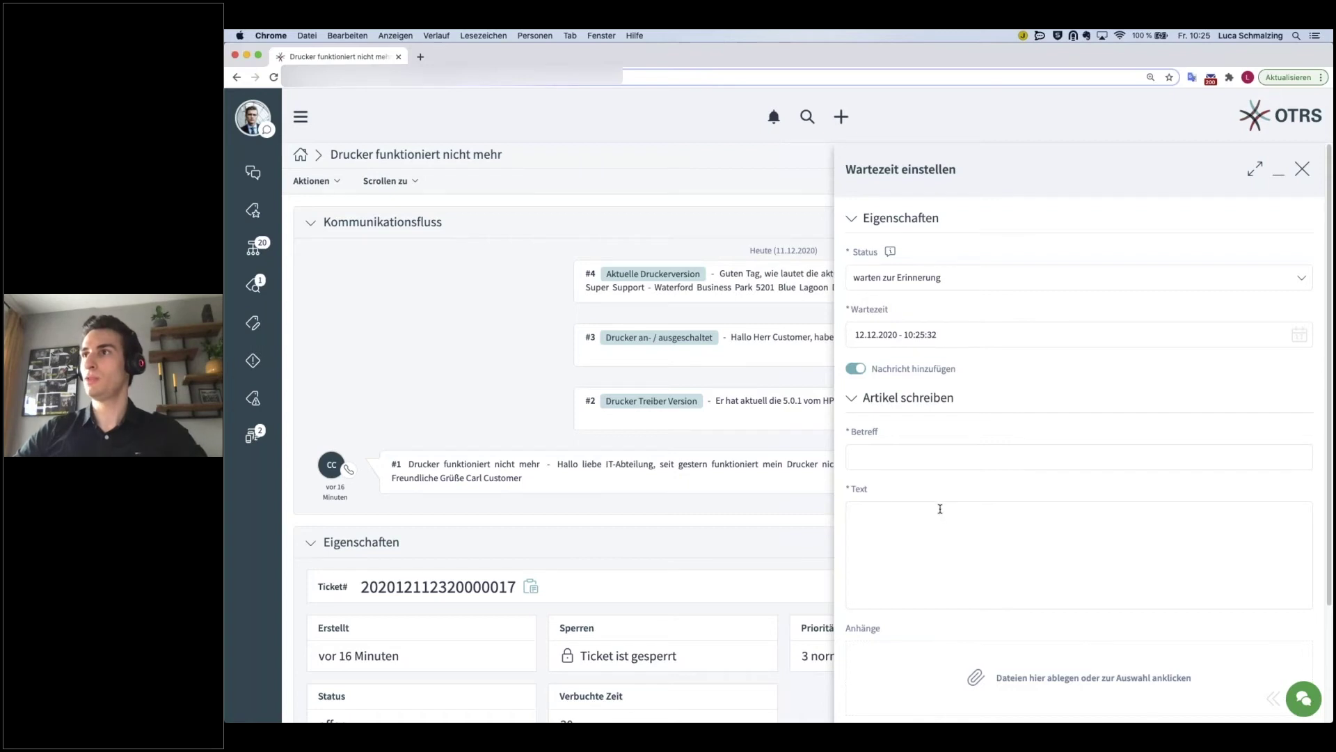
click(858, 369)
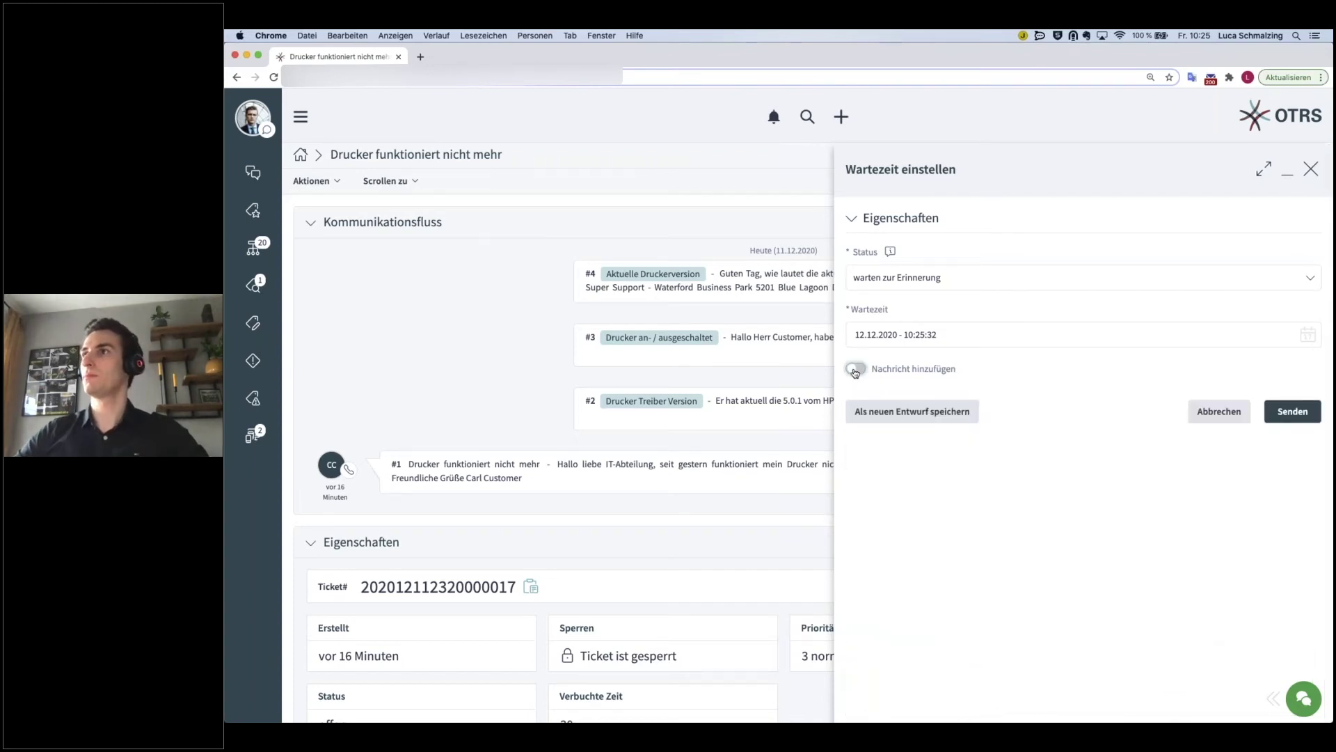
click(856, 370)
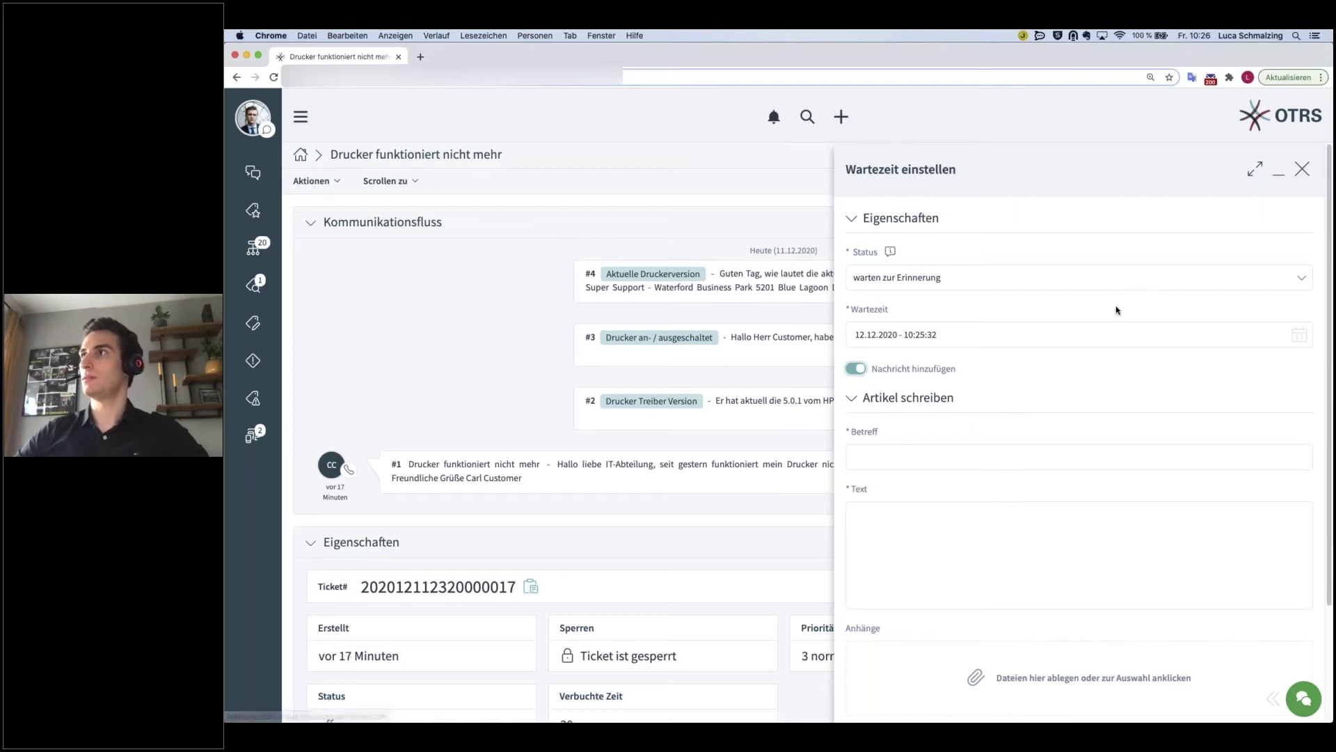
scroll(1283, 236, down, 5)
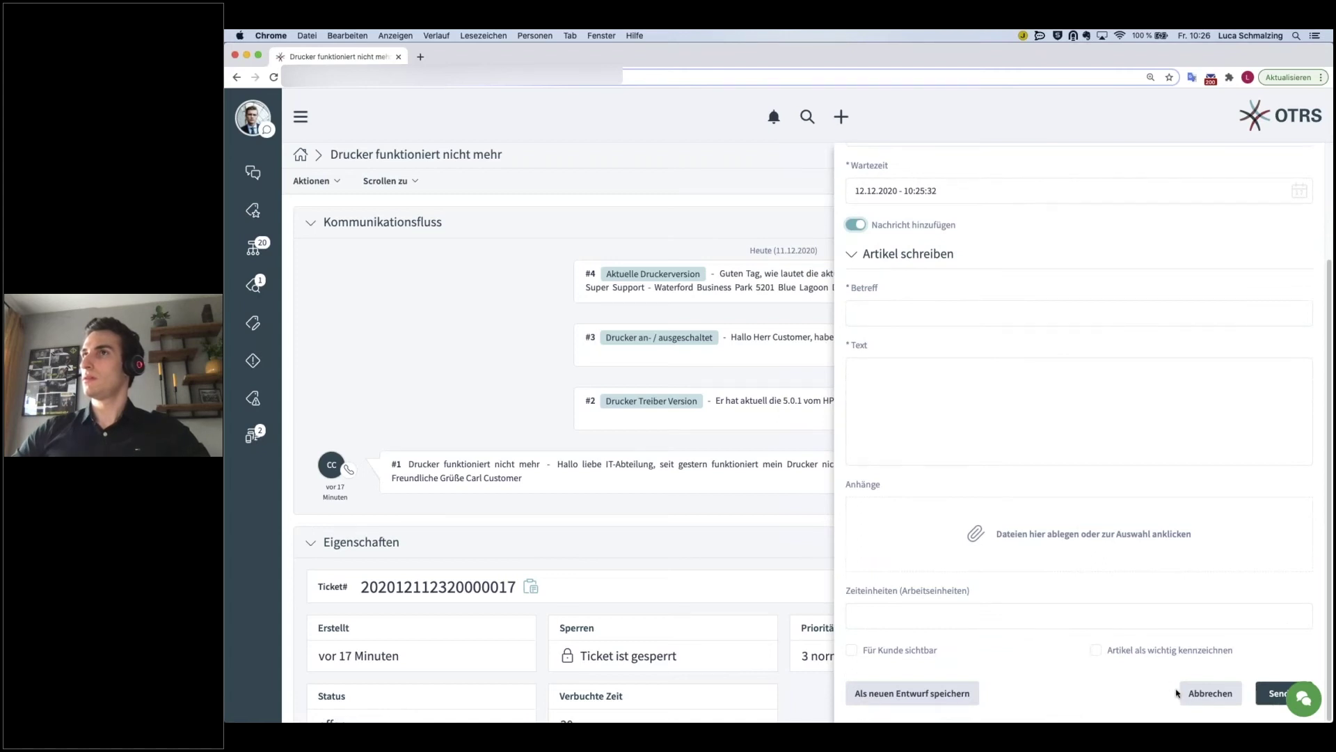
click(1176, 692)
click(919, 235)
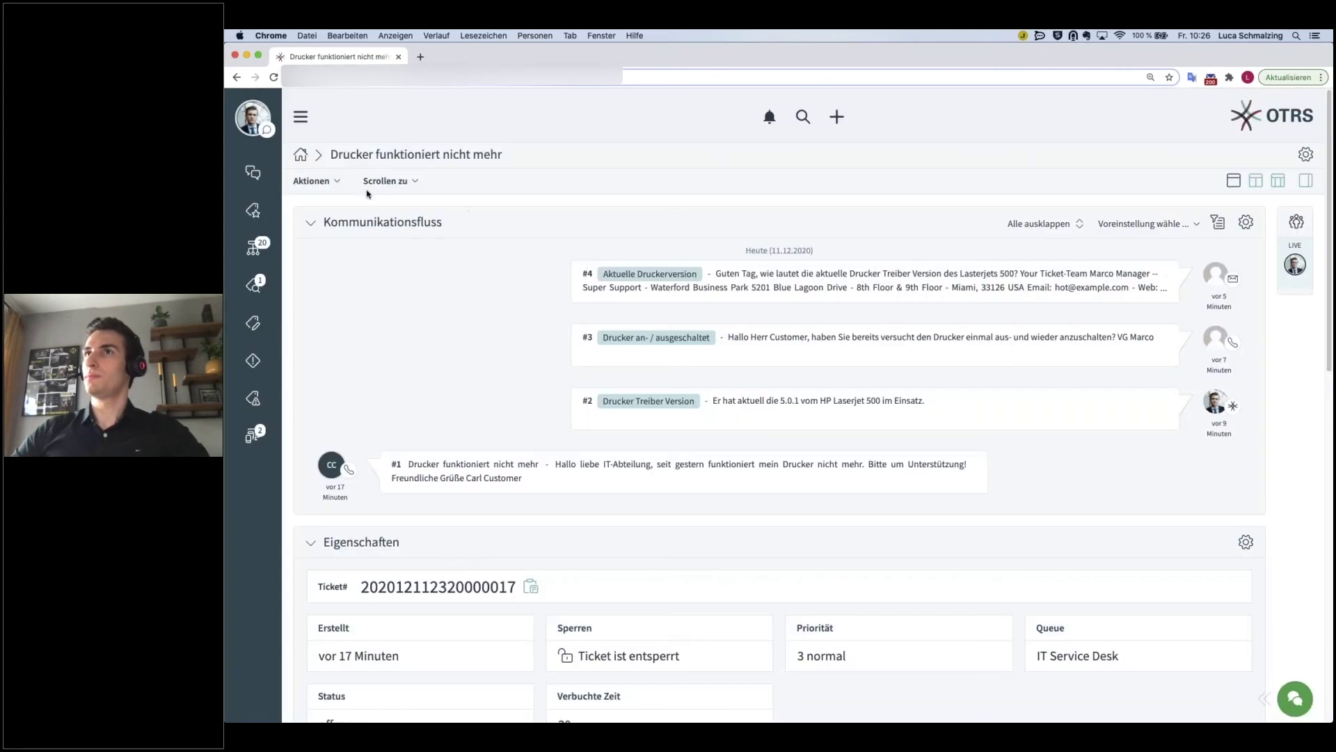
- Lower the ticket priority from 3 normal to 2 niedrig without adding a message
click(311, 181)
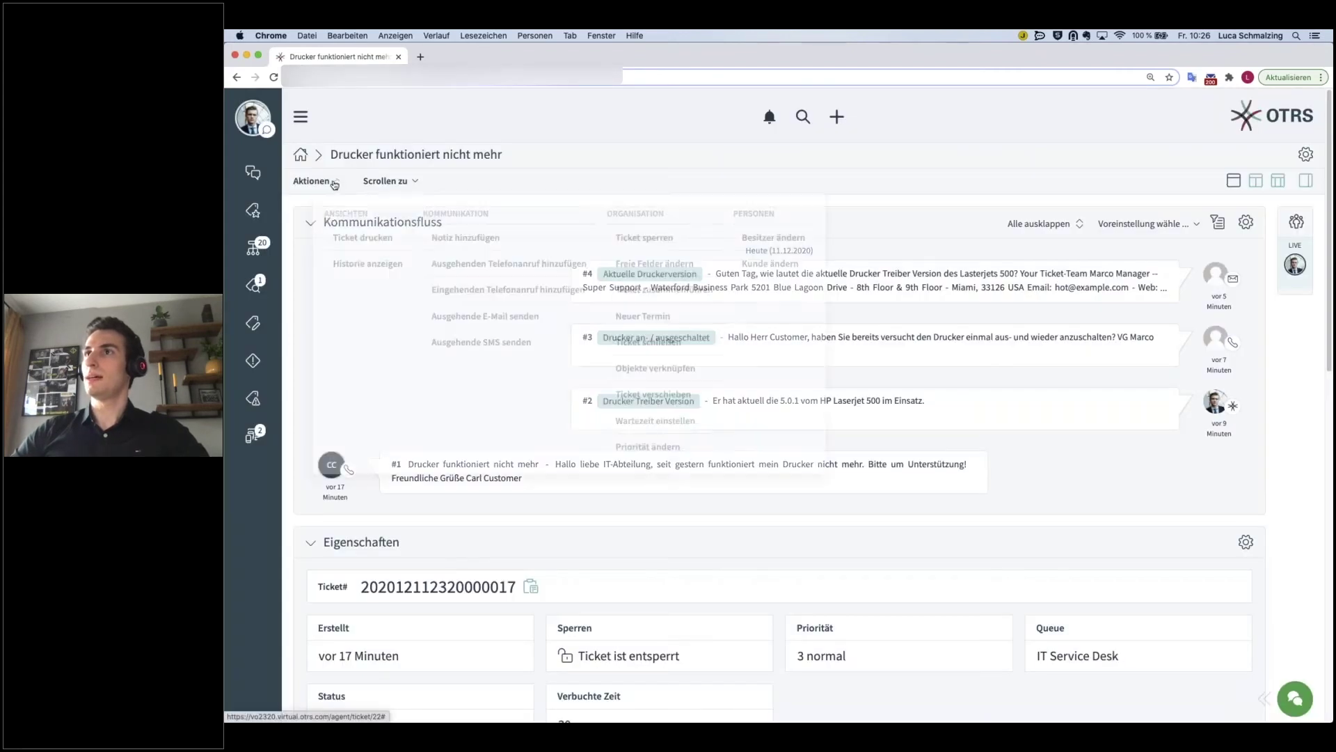
click(648, 446)
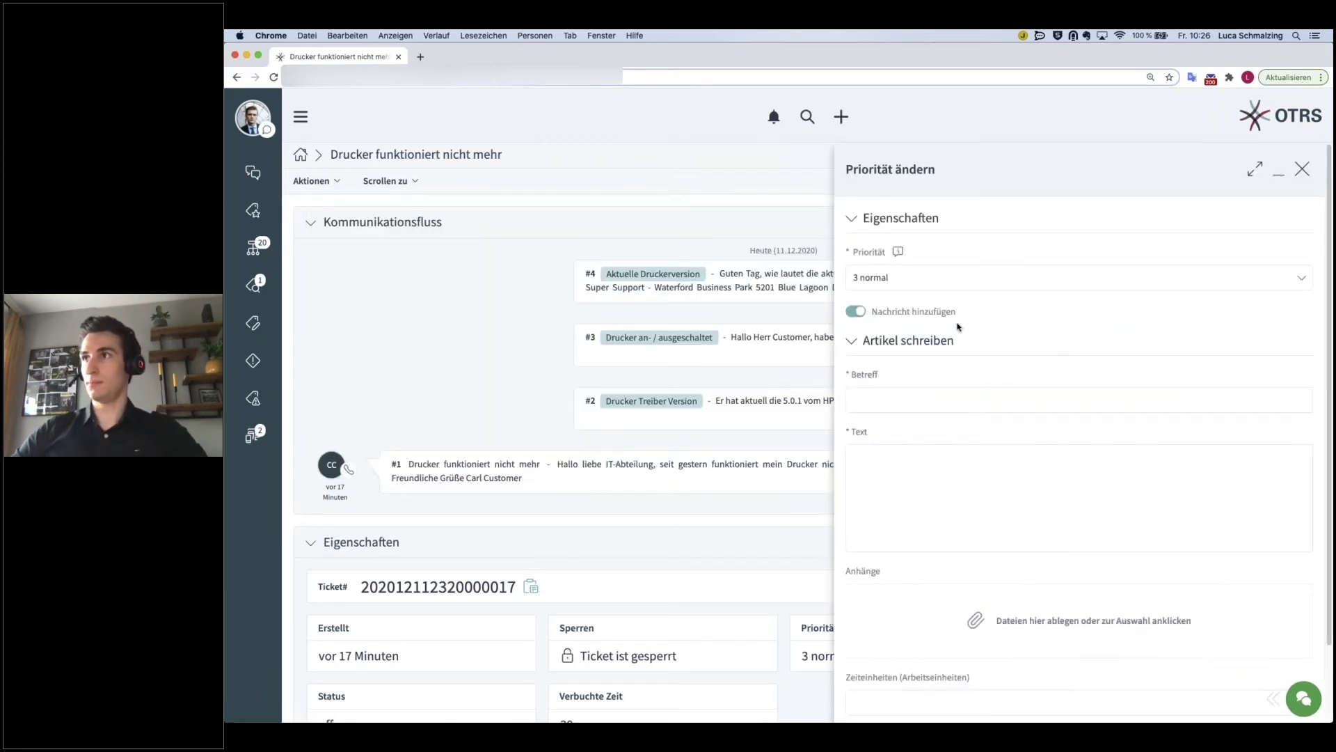
click(937, 281)
click(891, 320)
click(861, 313)
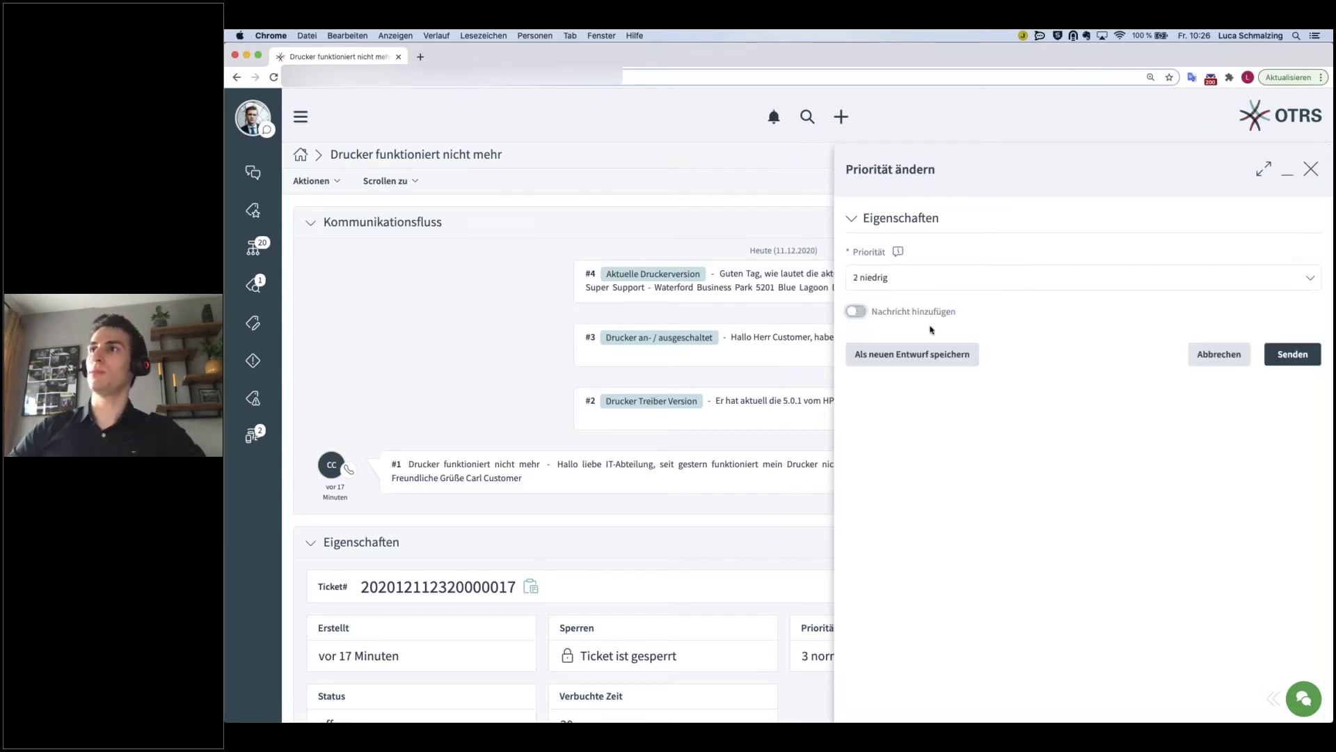
click(1291, 354)
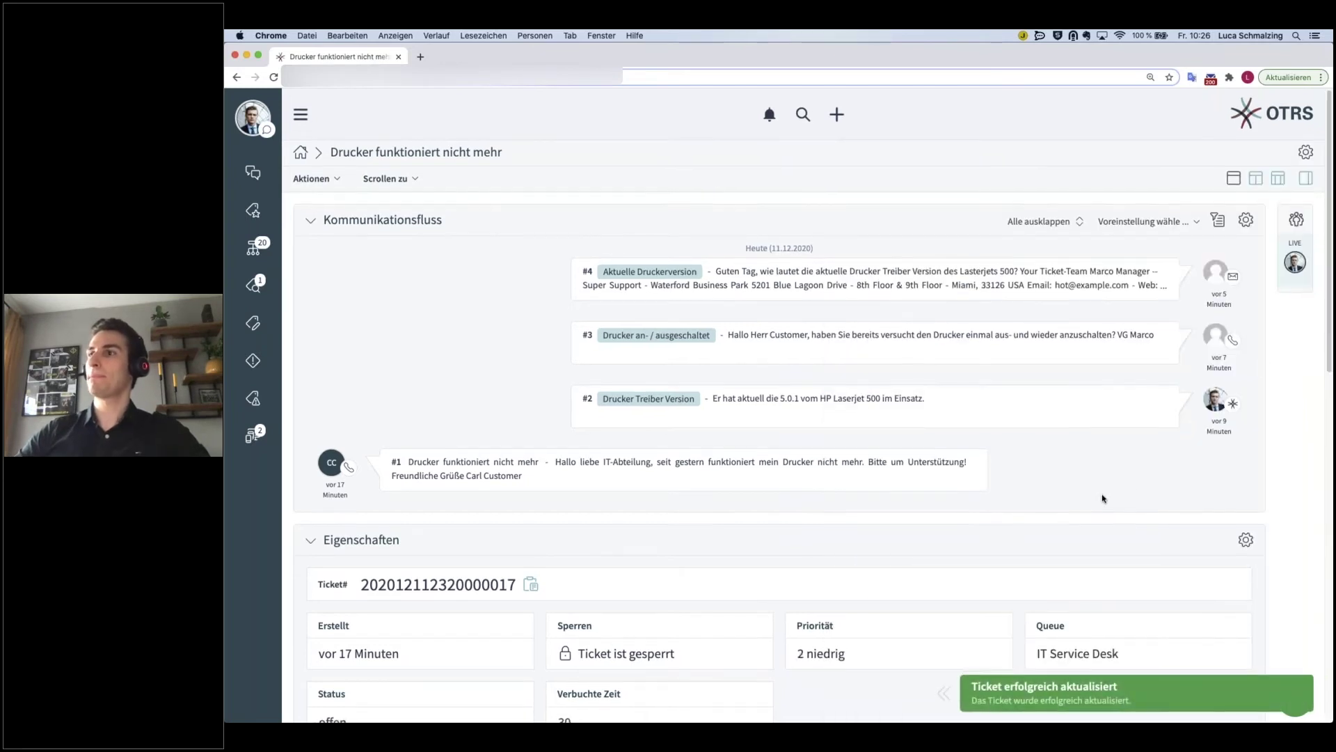
scroll(804, 532, down, 3)
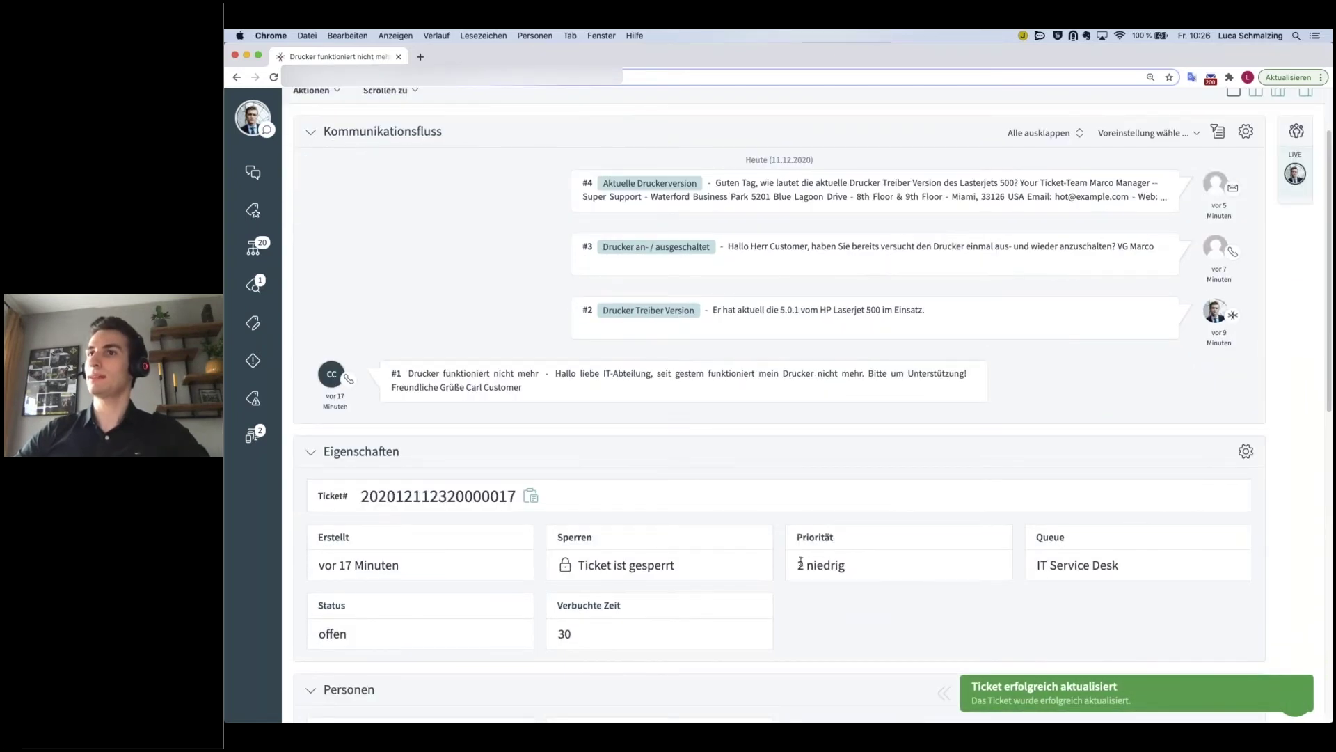
scroll(418, 243, up, 3)
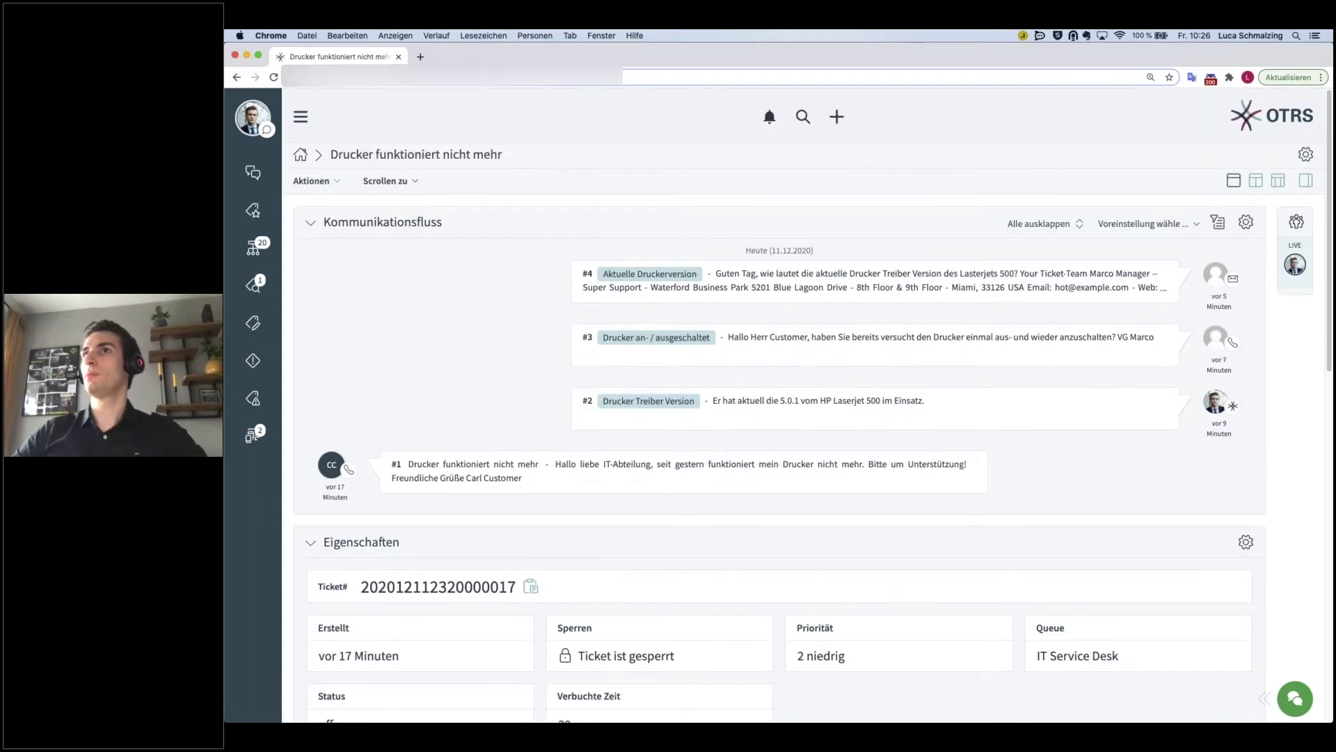
click(311, 180)
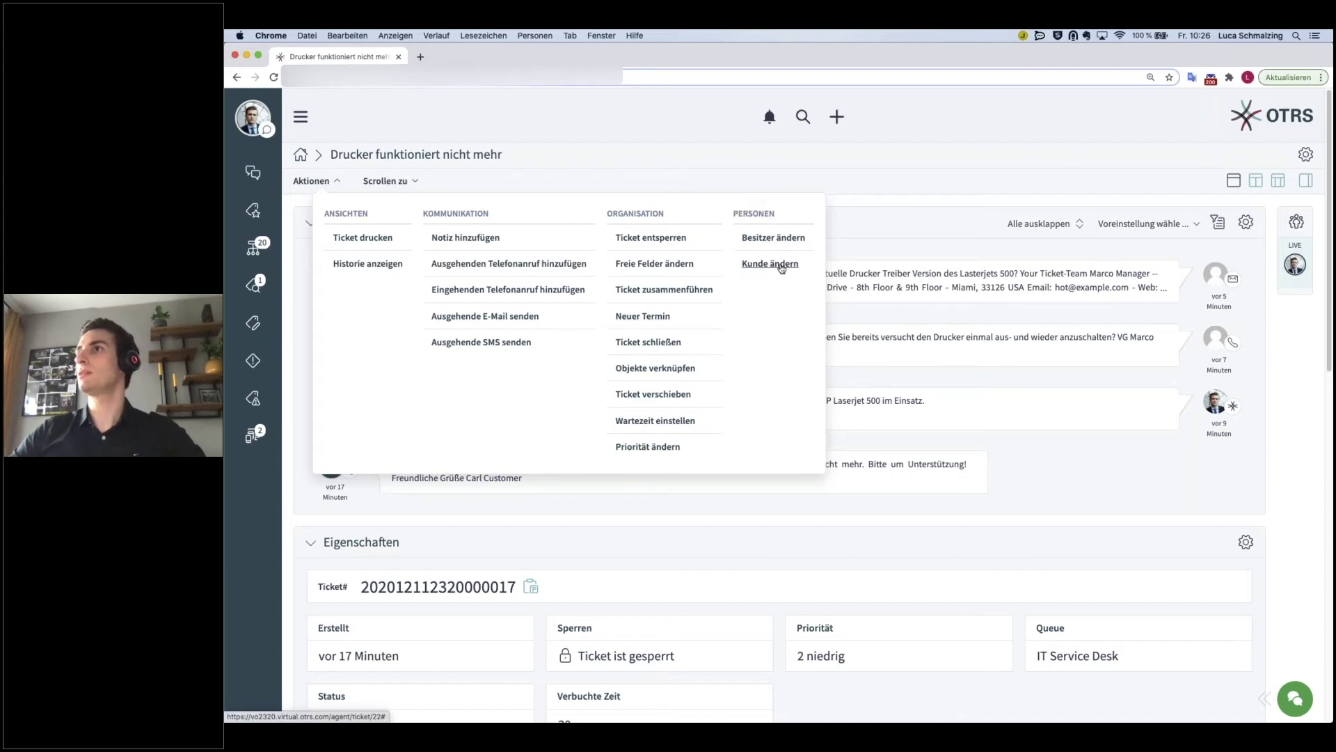
- Open the Besitzer ändern form and view the candidate agents, leaving the owner unchanged
click(784, 238)
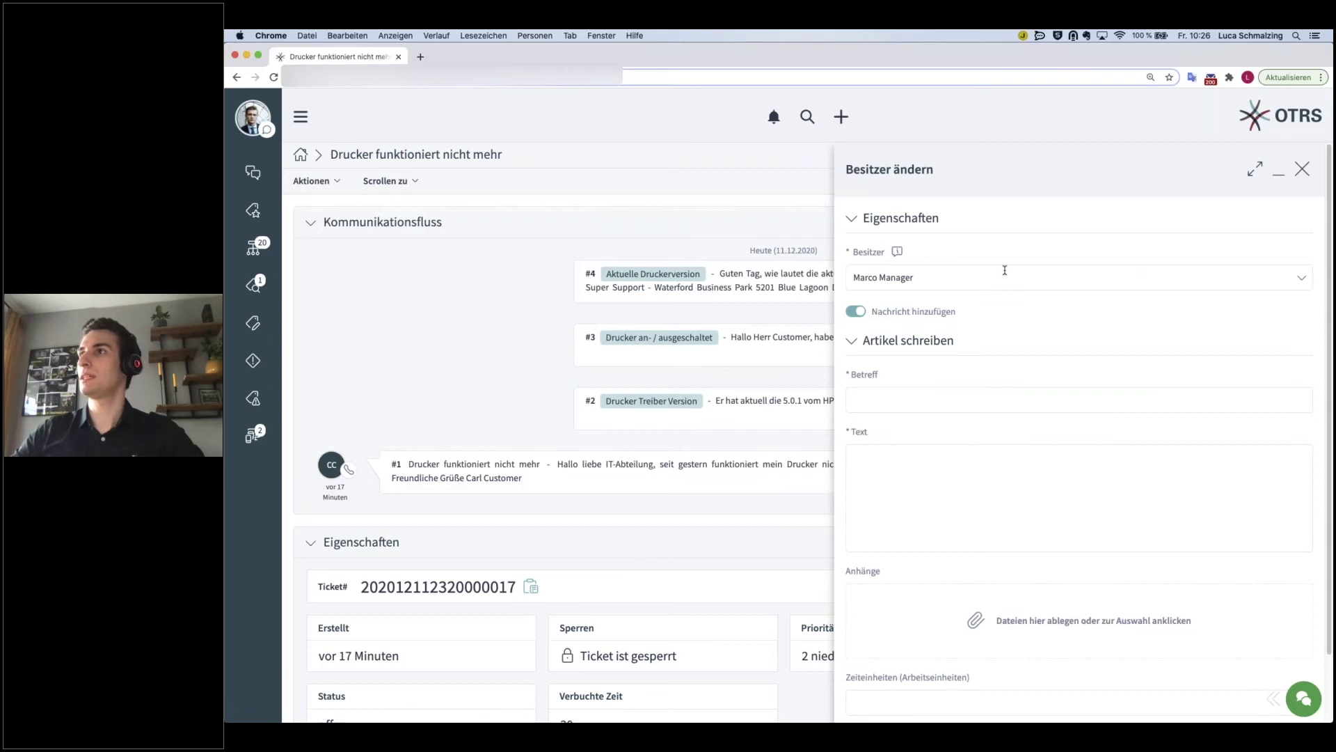
click(1005, 275)
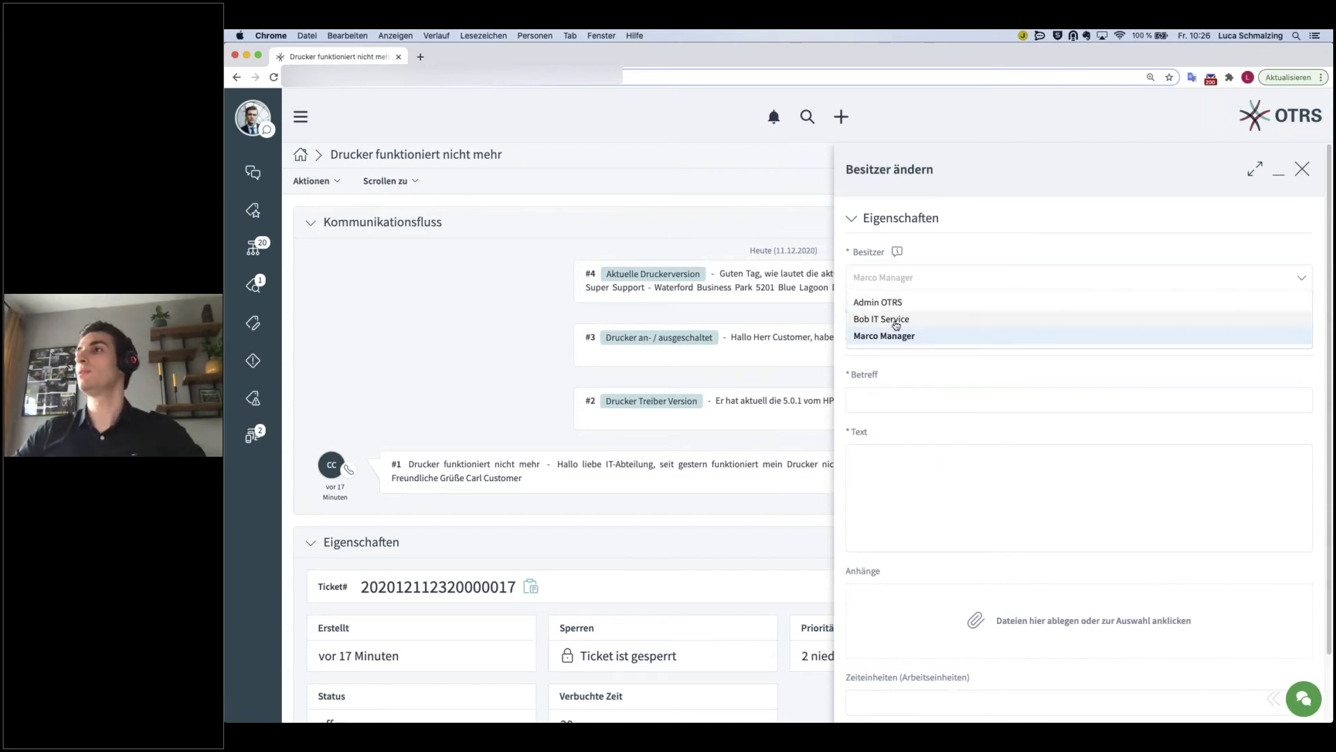
click(336, 179)
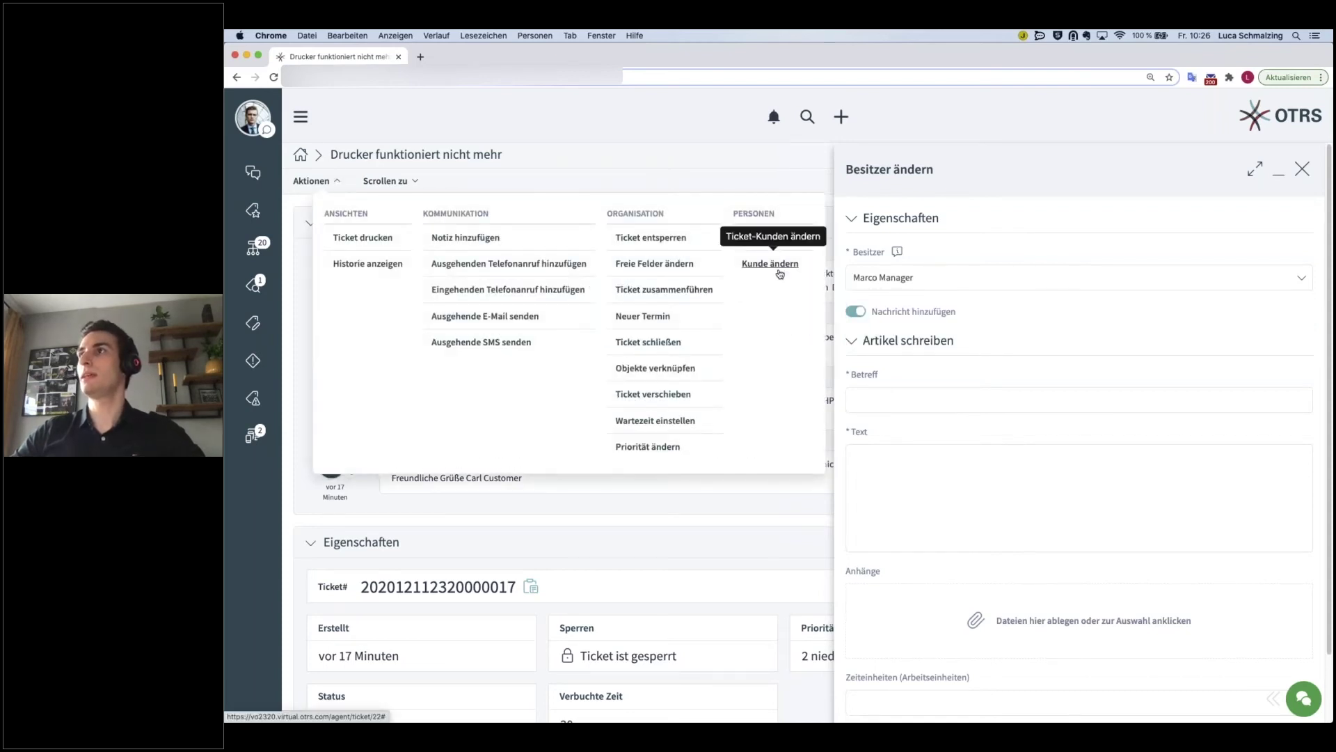
click(770, 264)
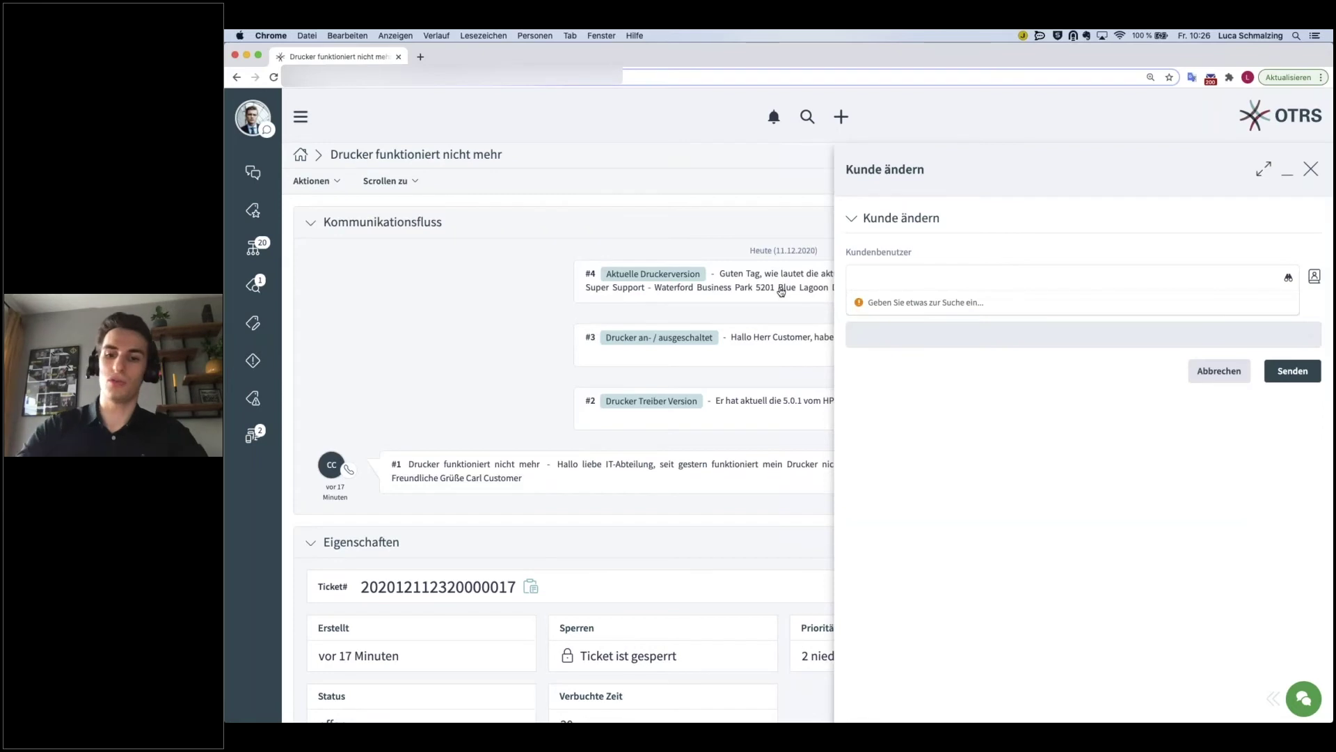
- Enter ** in Kundenbenutzer to list customers, then close the Kunde ändern panel unchanged
text(**)
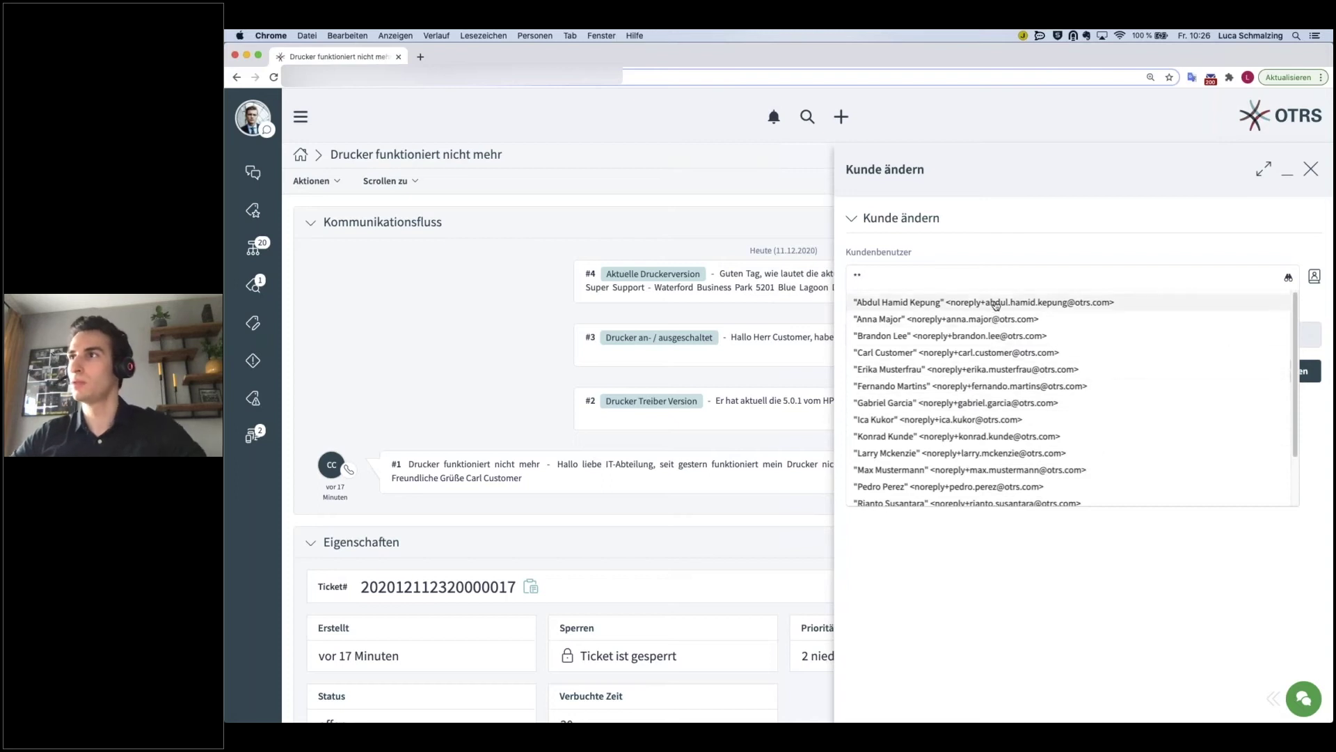
scroll(951, 439, down, 1)
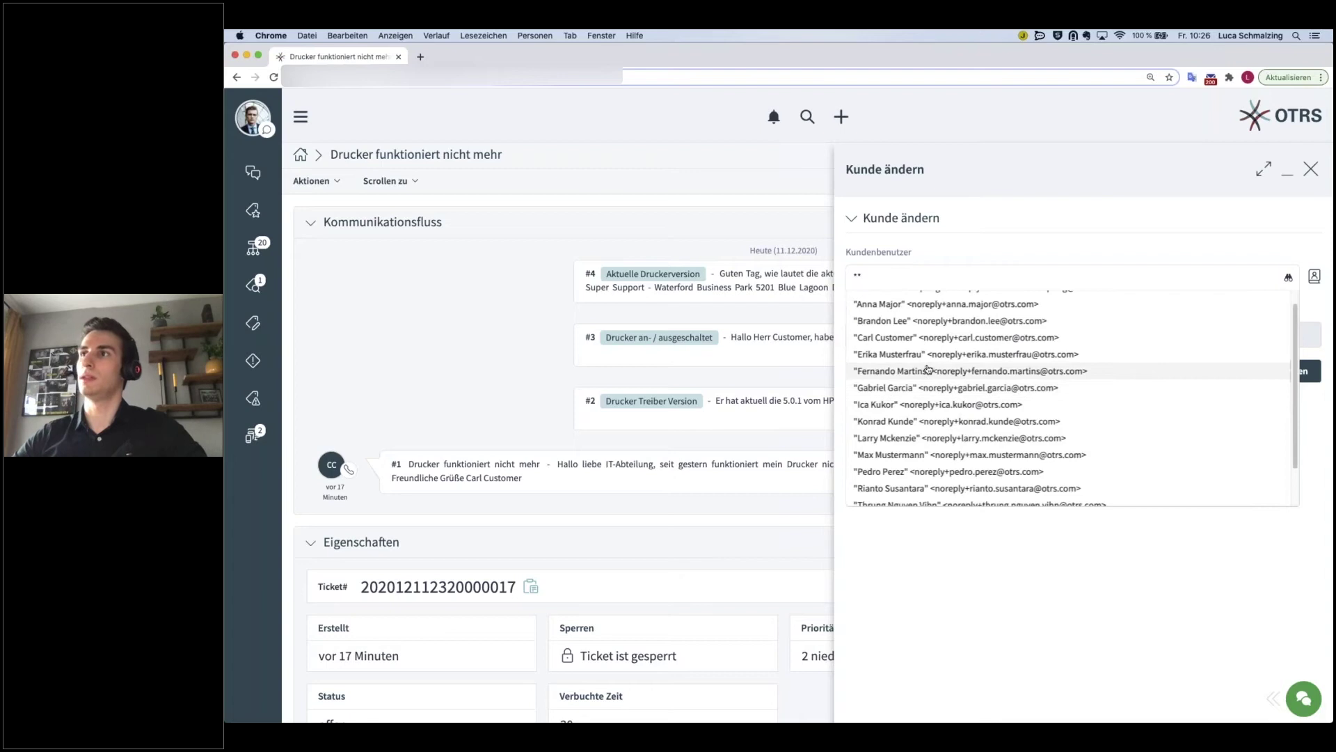
scroll(933, 375, up, 1)
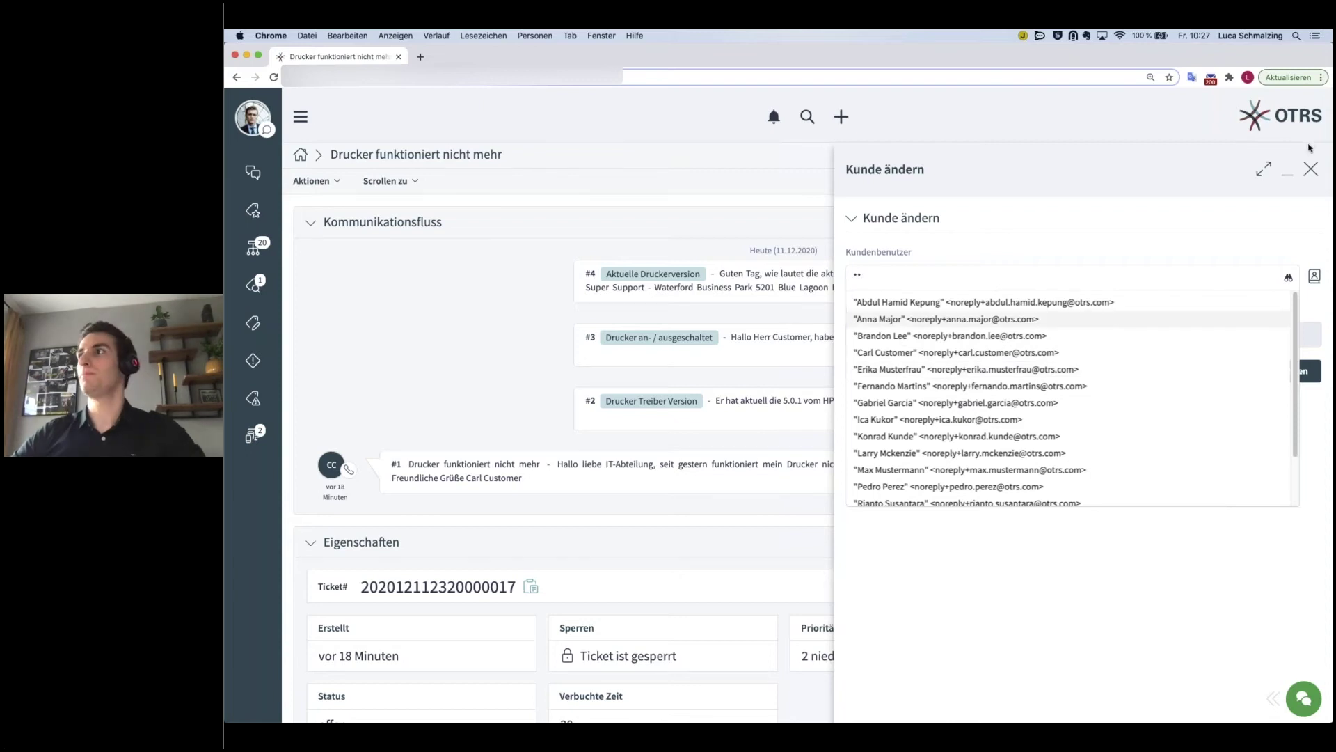
click(1303, 172)
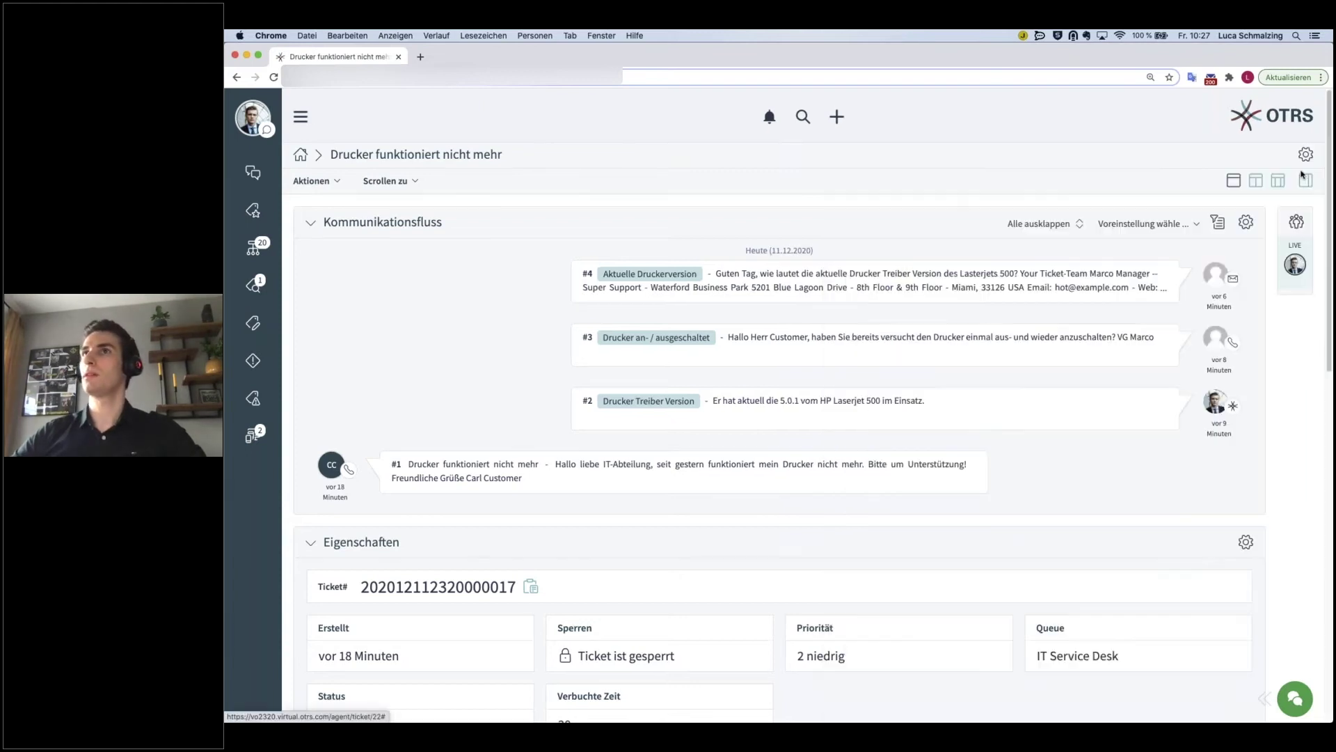
- Open the ticket history and scroll through its entries
click(312, 181)
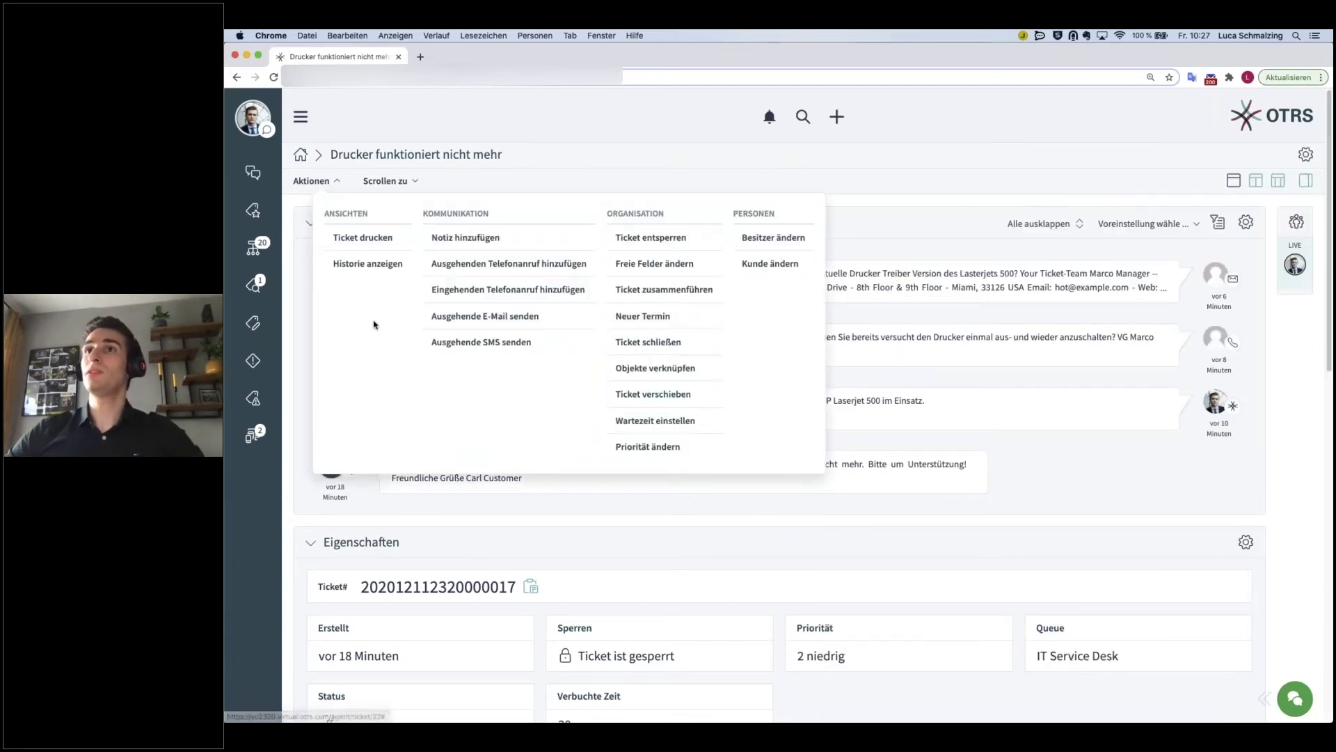
click(370, 266)
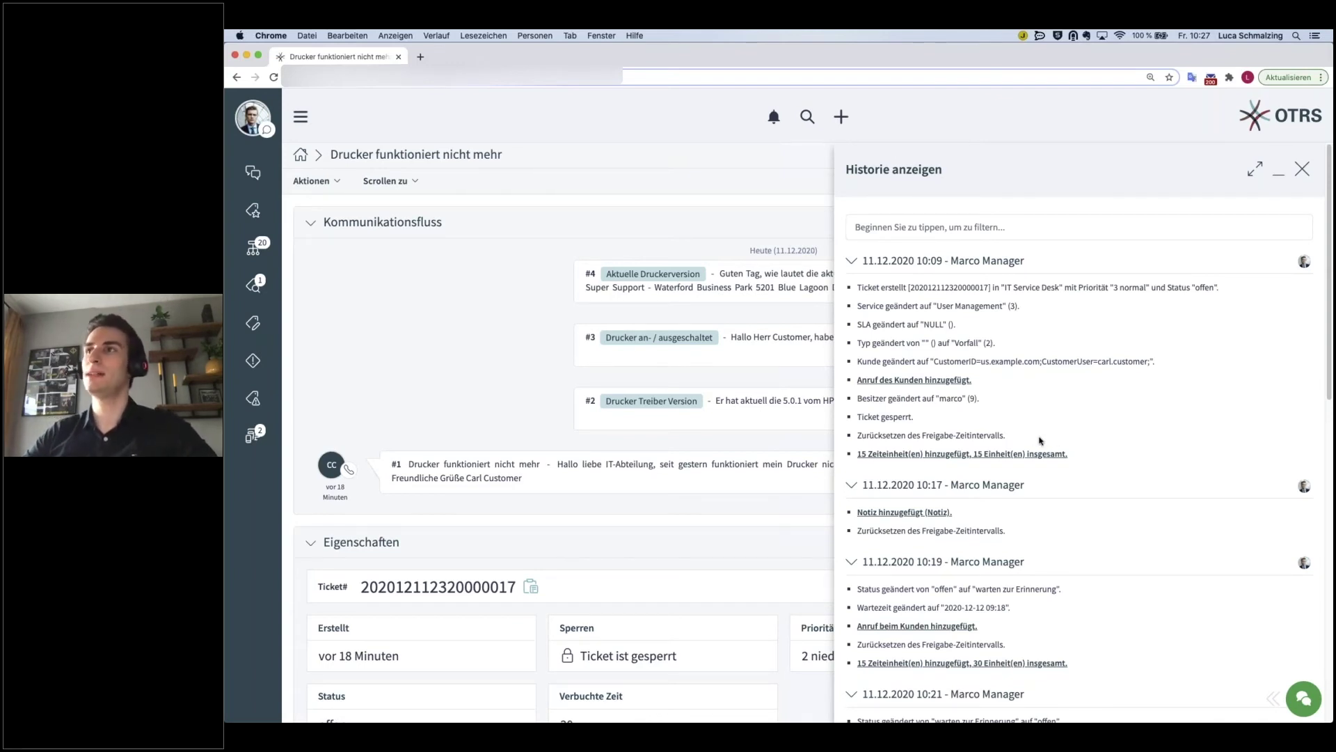
scroll(1039, 442, down, 4)
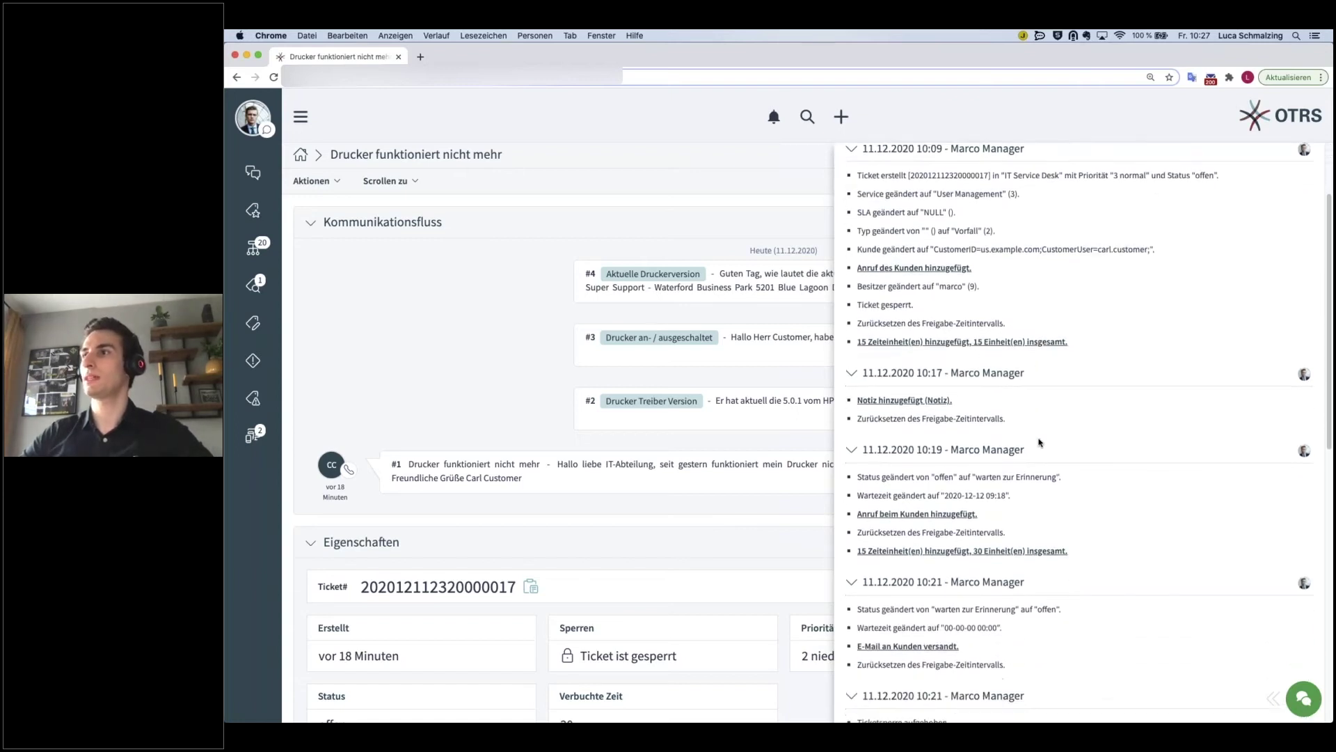
scroll(1009, 528, down, 3)
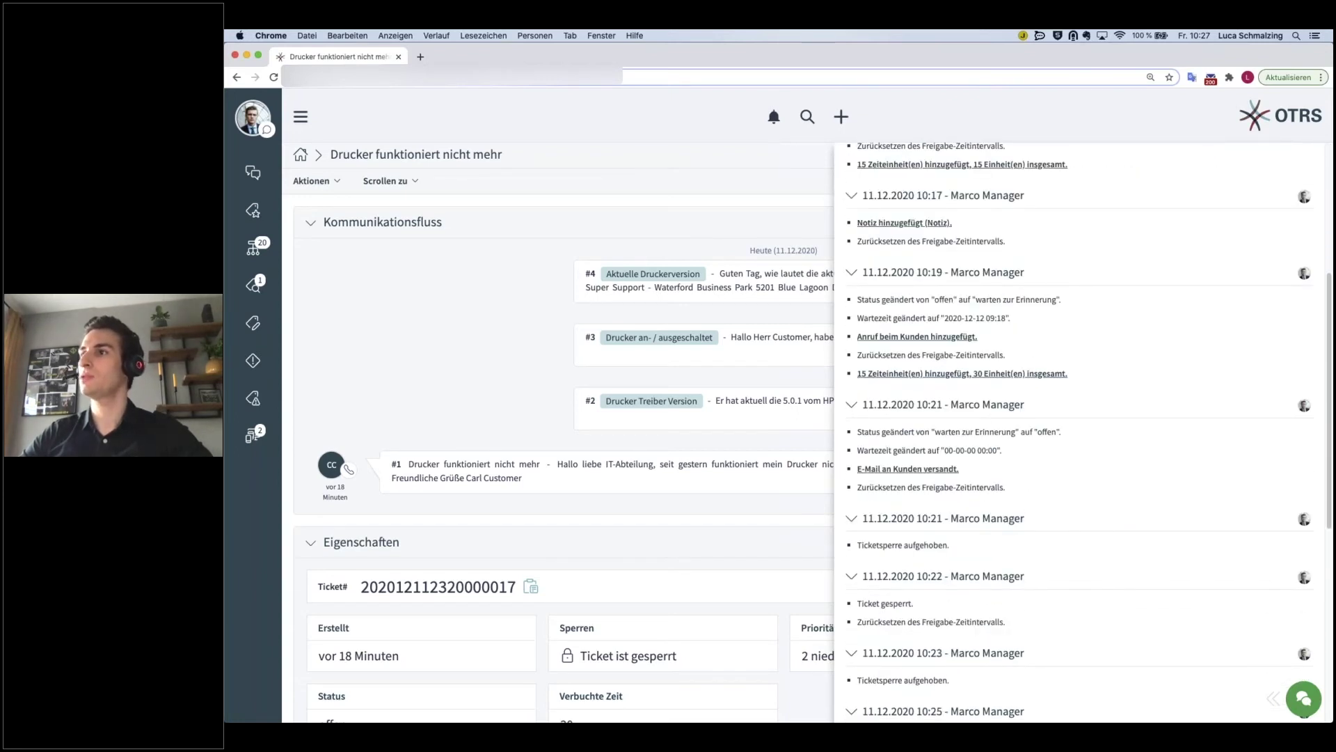
scroll(976, 565, up, 6)
- Filter the history by 'sperre', then 'sperr', clear the filter, and close the history
click(886, 227)
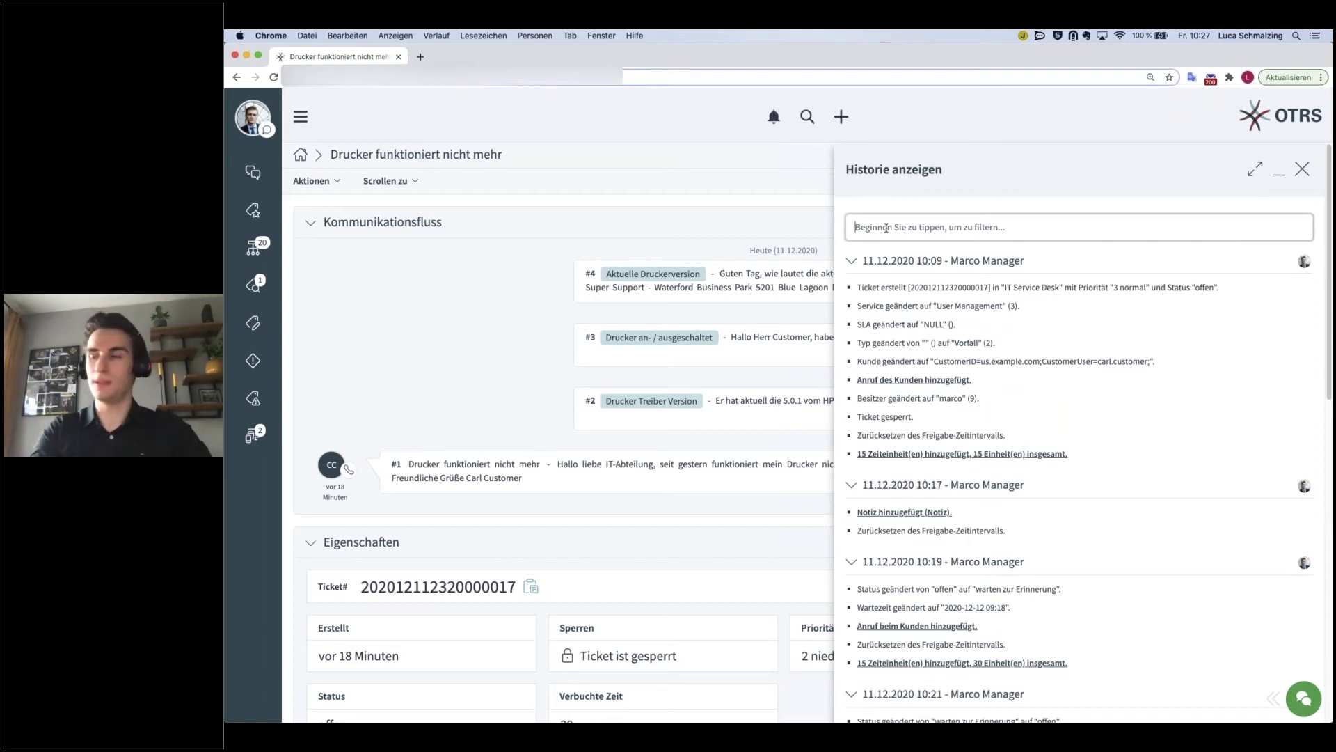
text(sperre)
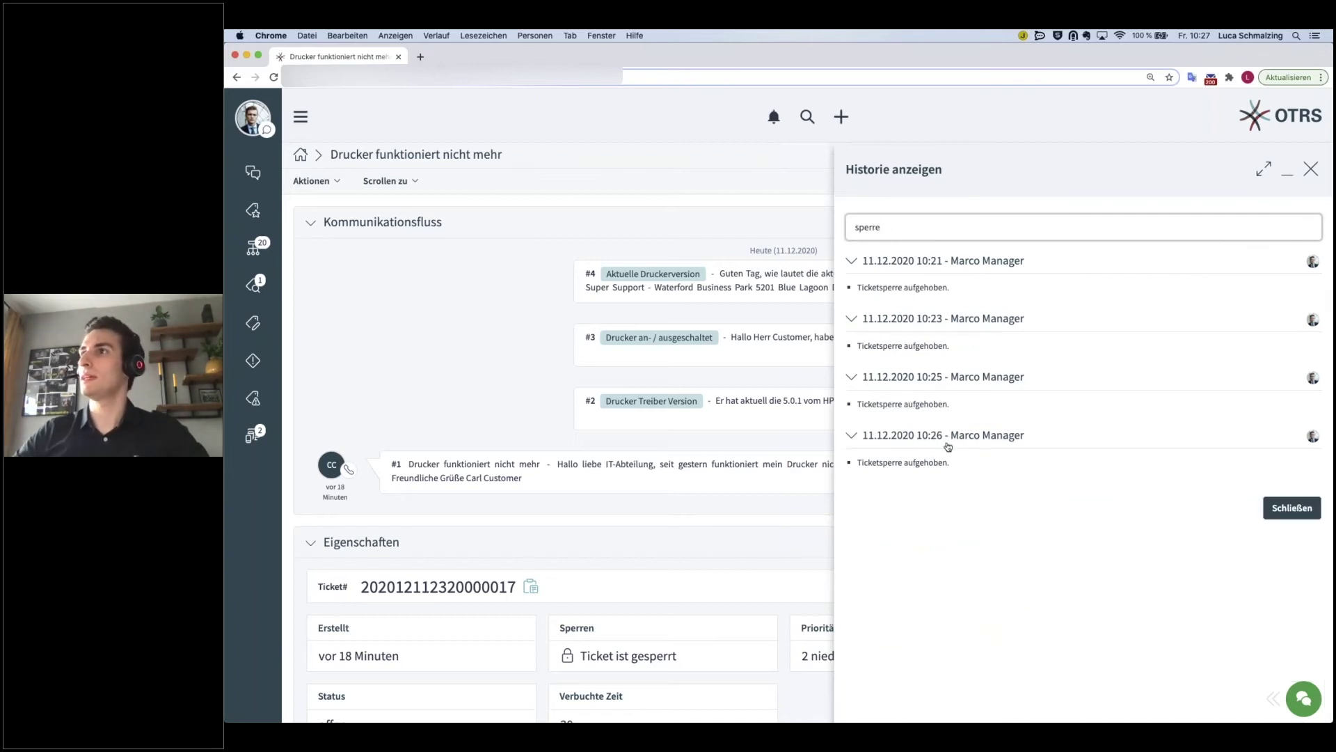
key(BackSpace)
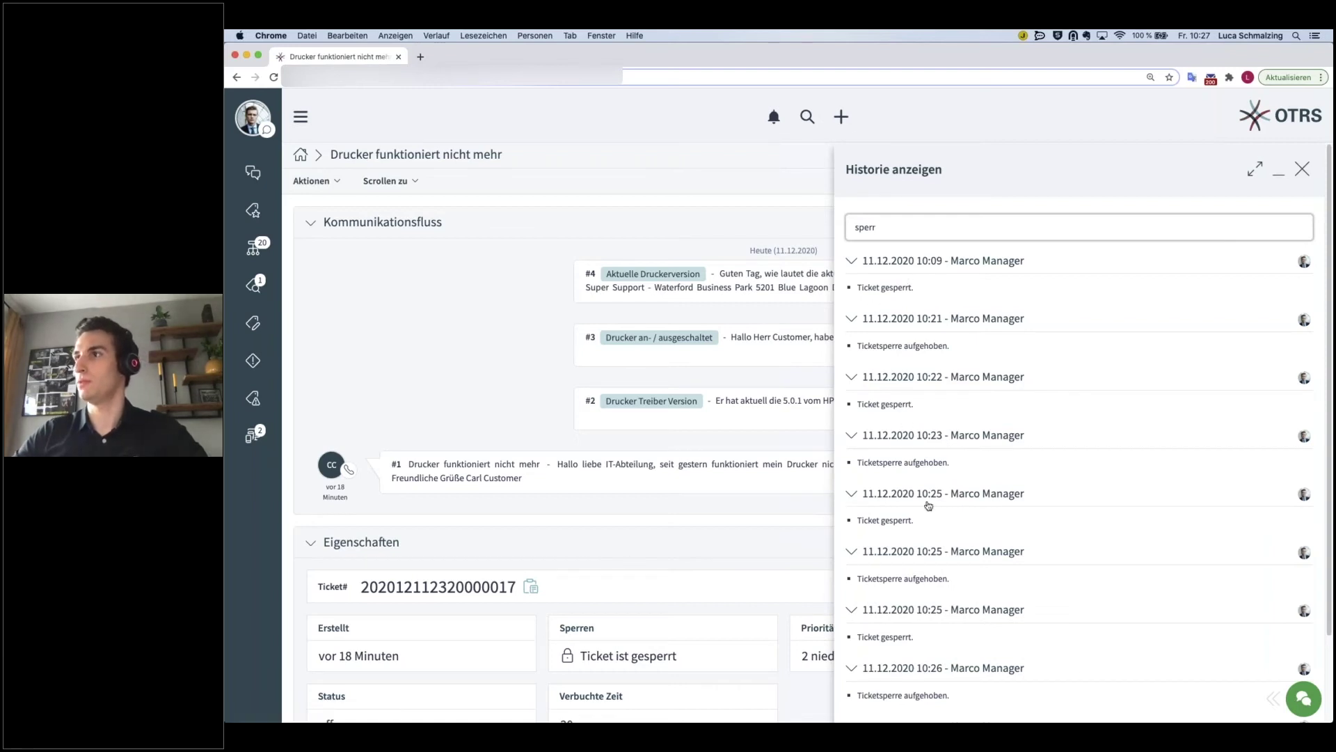
scroll(928, 506, down, 2)
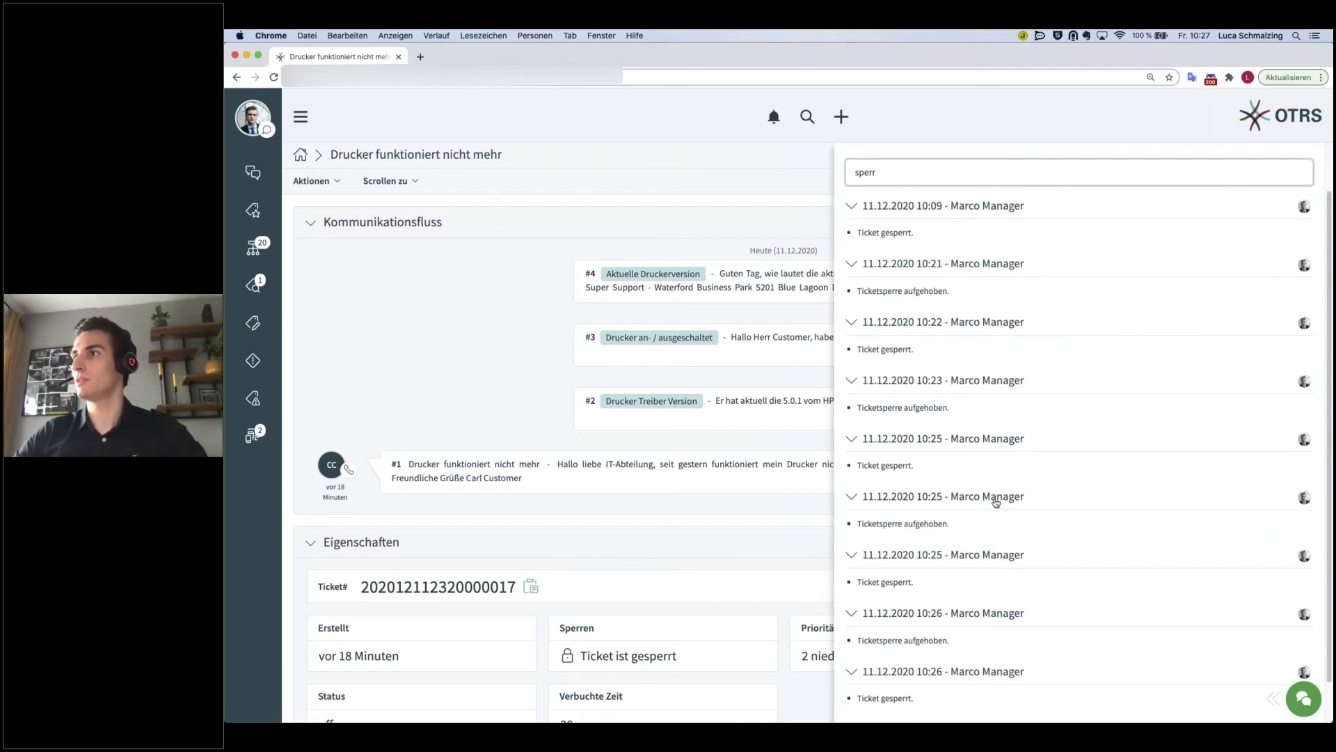
scroll(900, 505, down, 2)
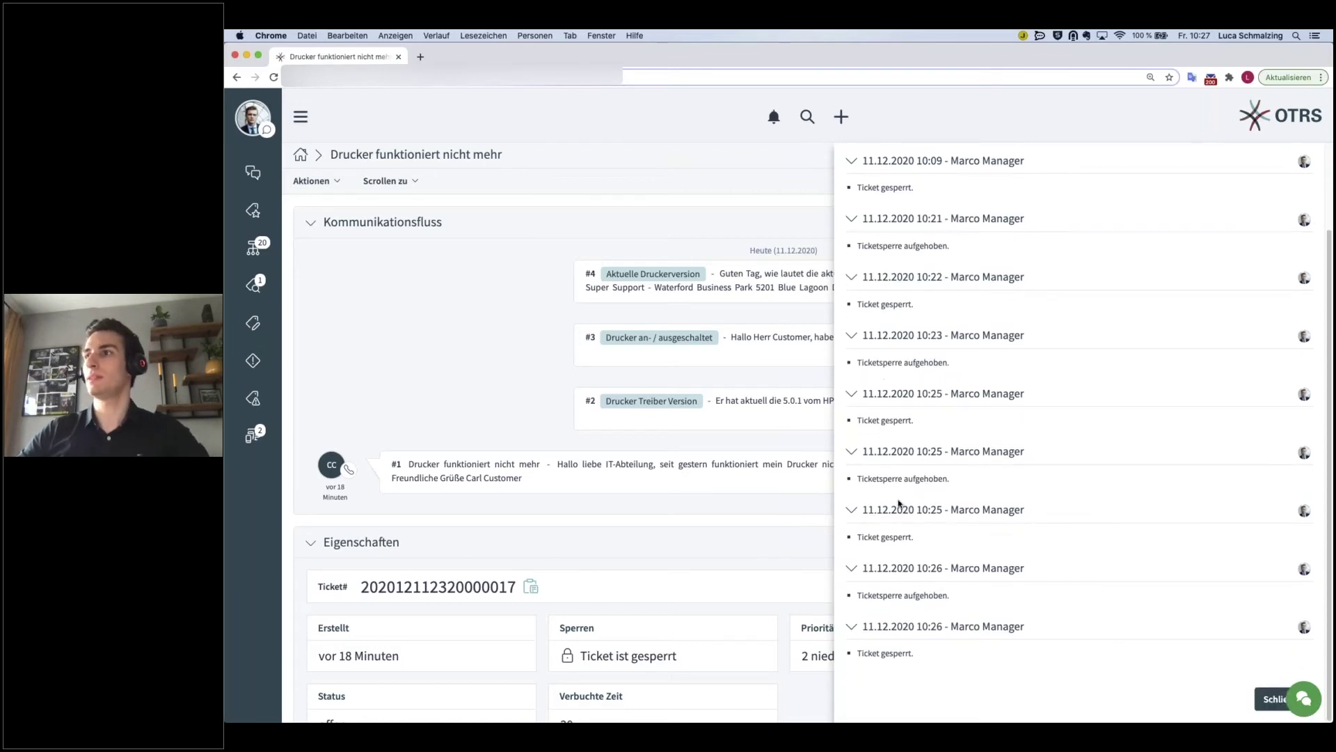
scroll(900, 505, up, 4)
drag(917, 228, 840, 222)
key(BackSpace)
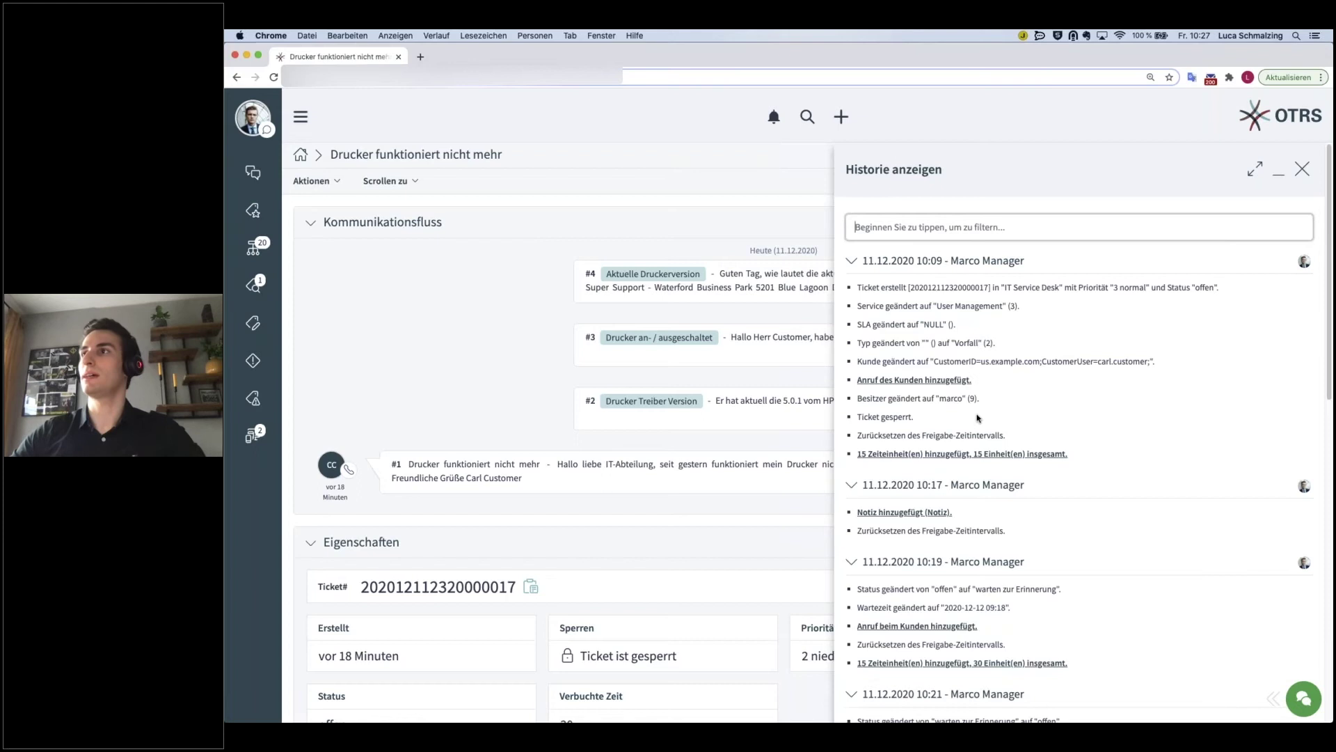
scroll(977, 428, down, 3)
scroll(977, 428, down, 5)
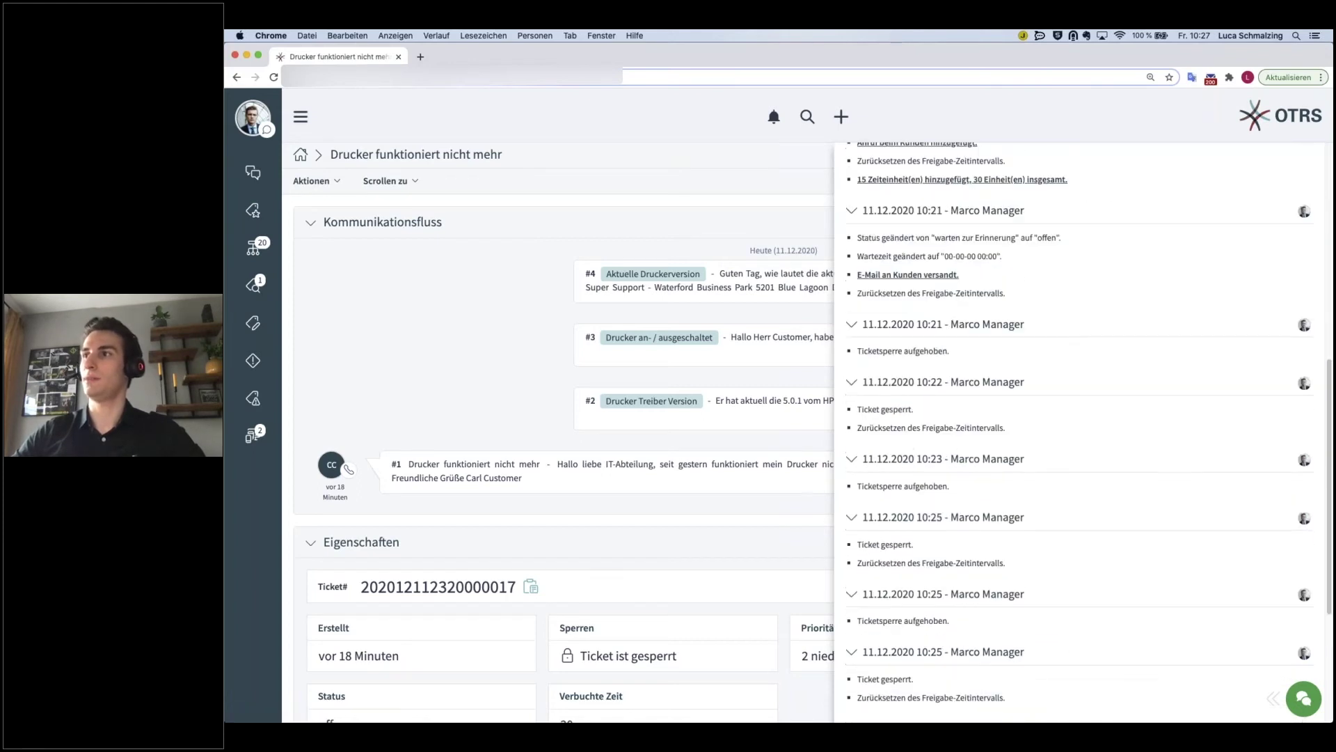
scroll(975, 434, down, 4)
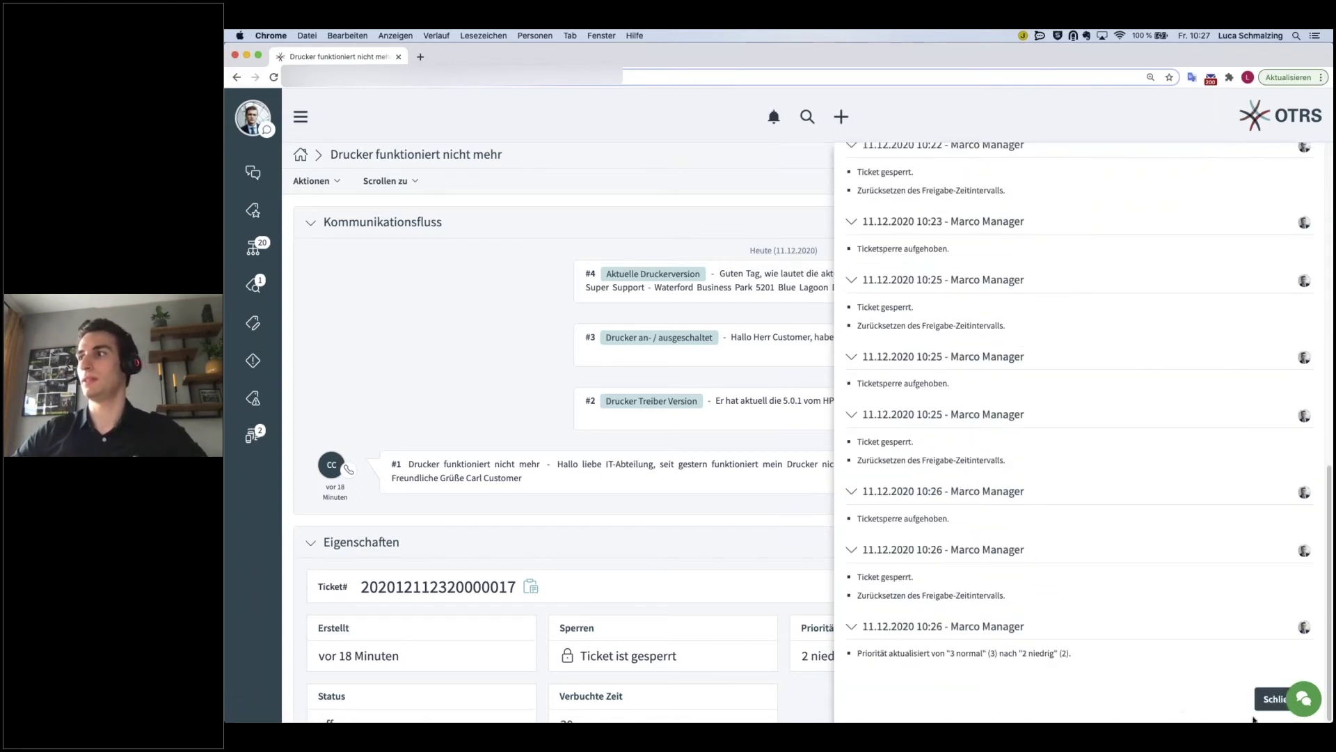
click(1273, 699)
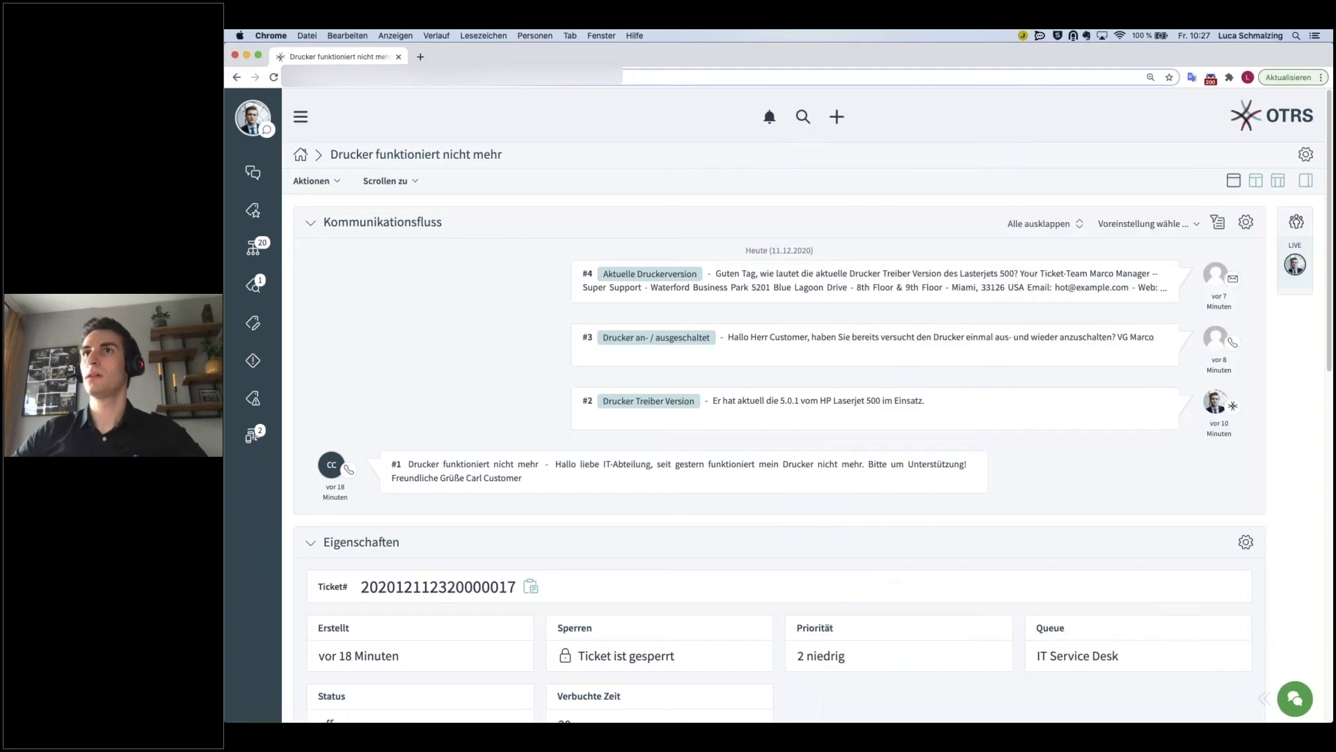
- Print the whole printer ticket as a PDF and open the download
click(311, 181)
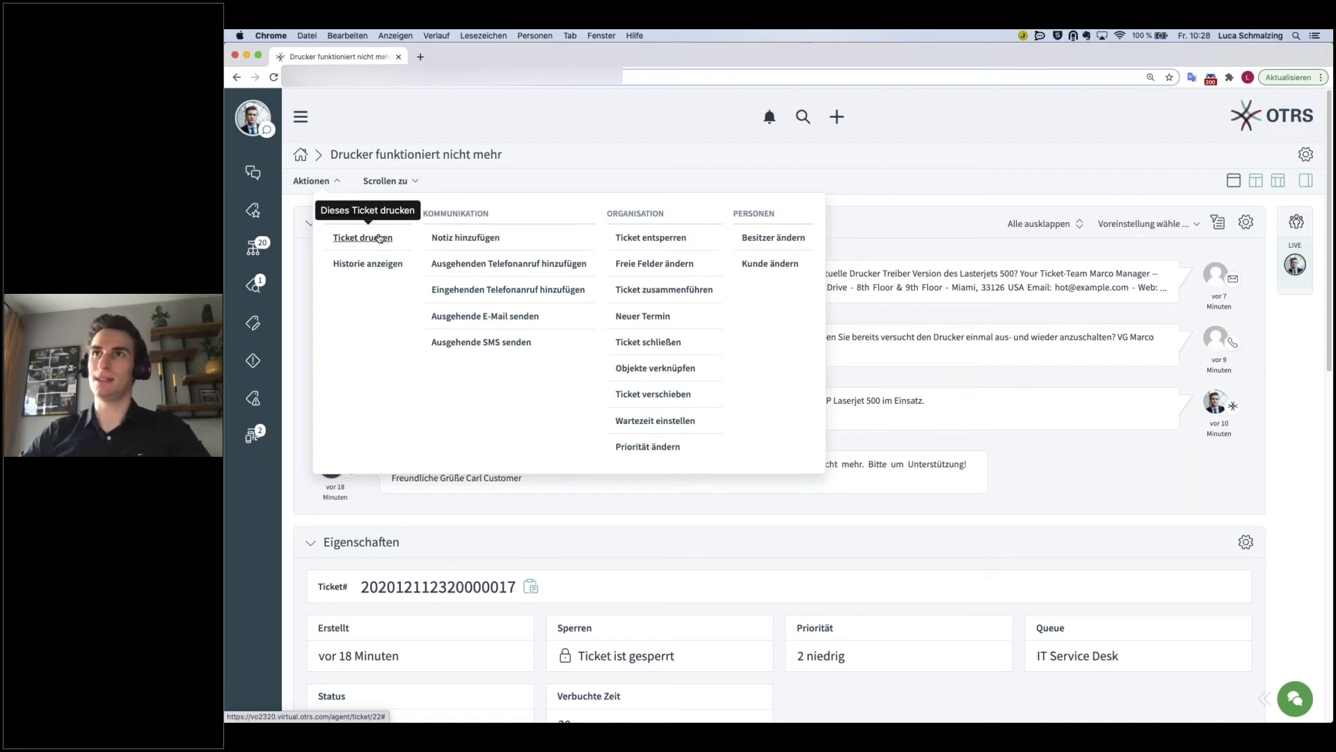
click(379, 238)
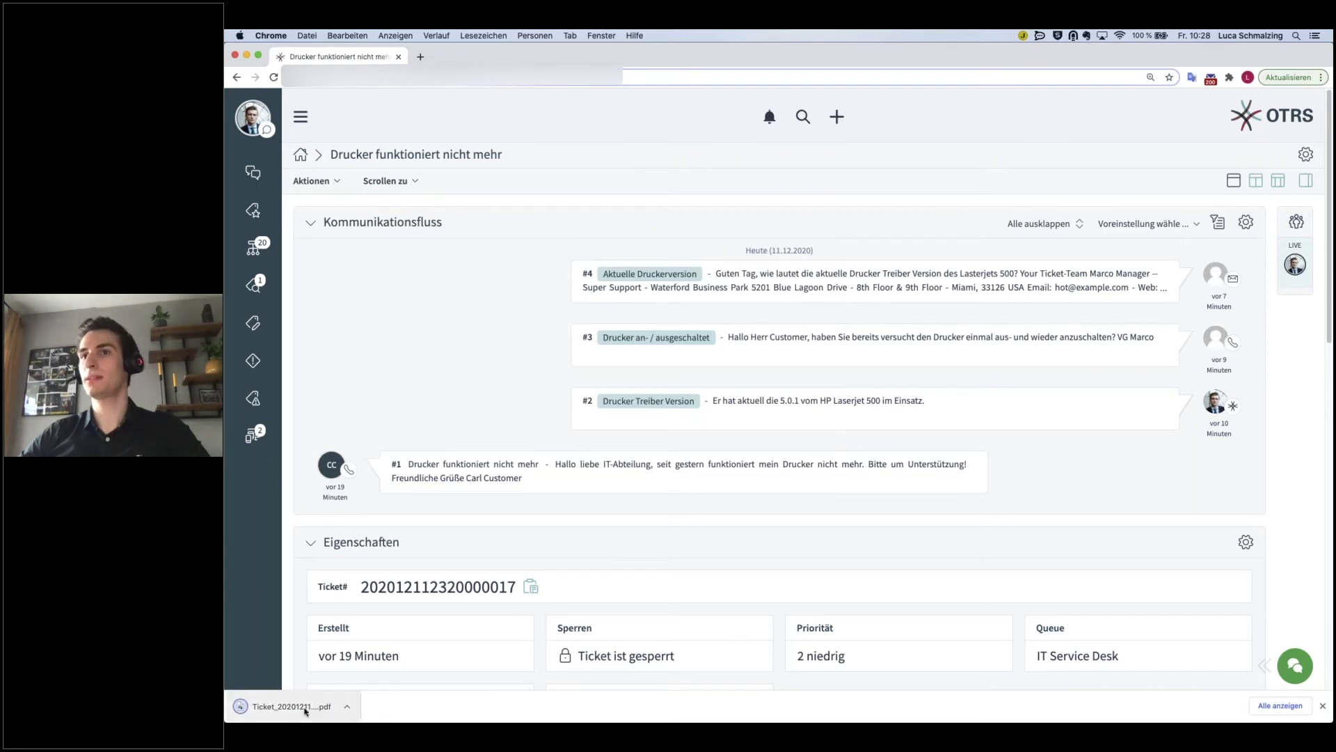
click(299, 707)
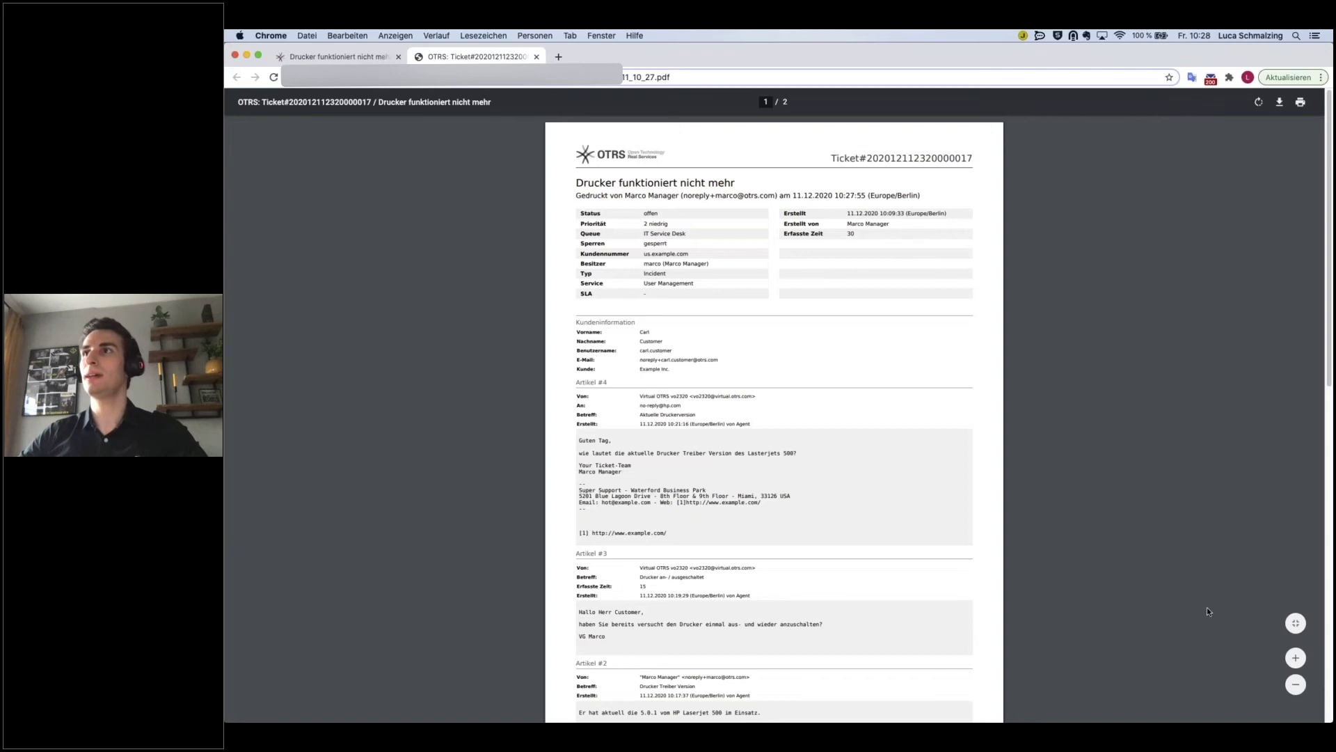
- Zoom in and scroll through both PDF pages, then return to the ticket in OTRS
click(1295, 658)
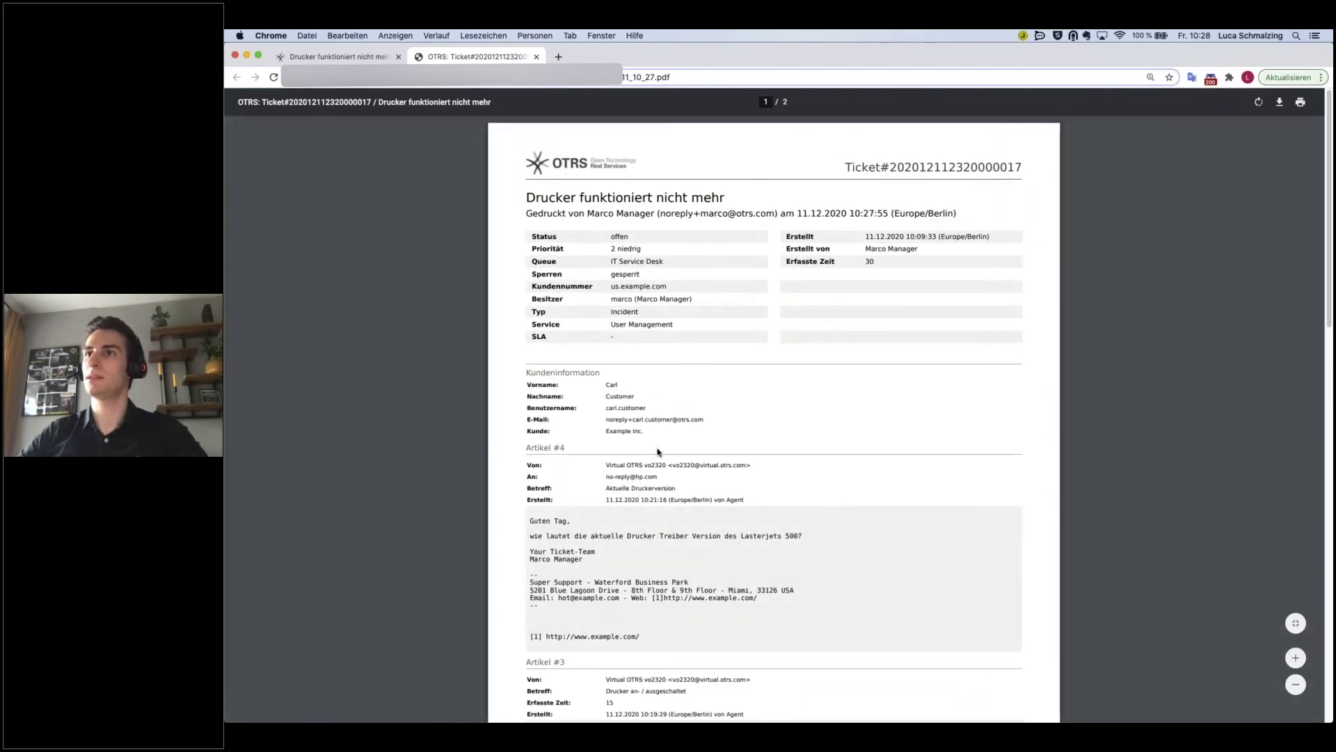
scroll(658, 452, down, 5)
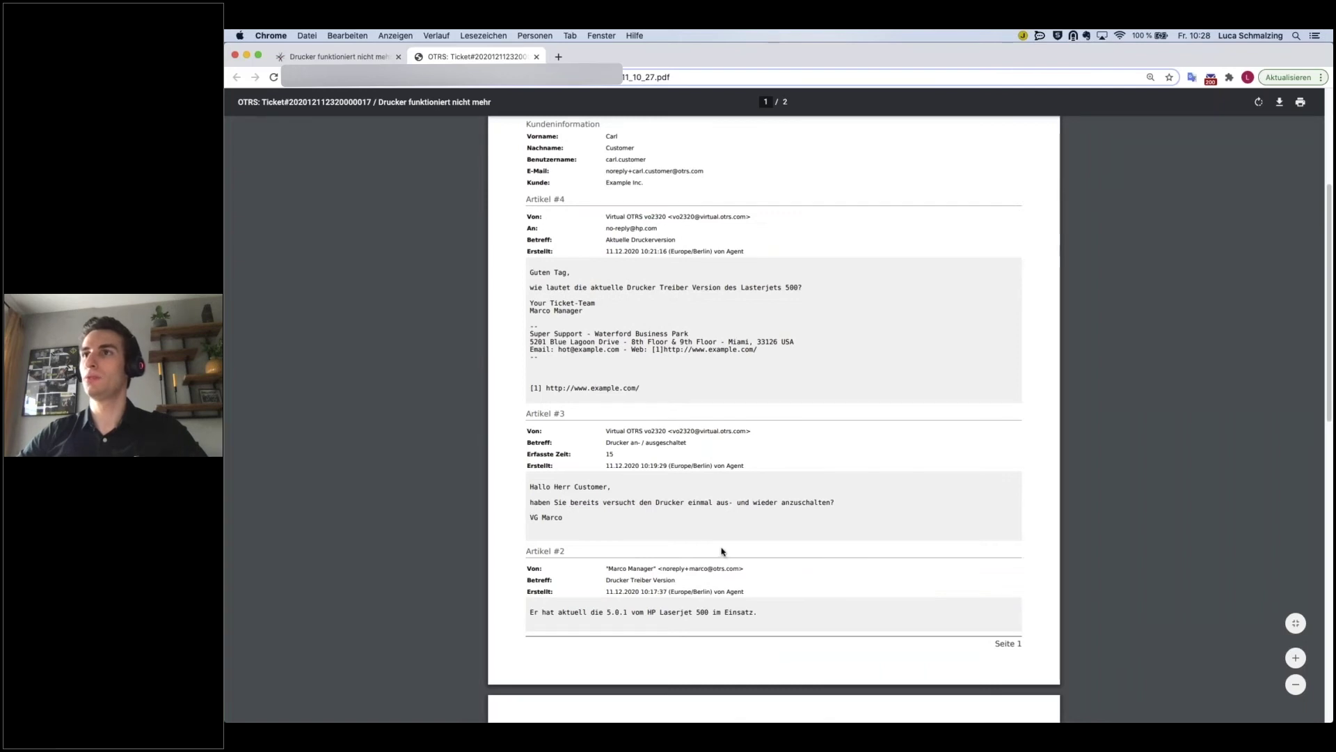
scroll(722, 547, down, 6)
scroll(721, 551, down, 4)
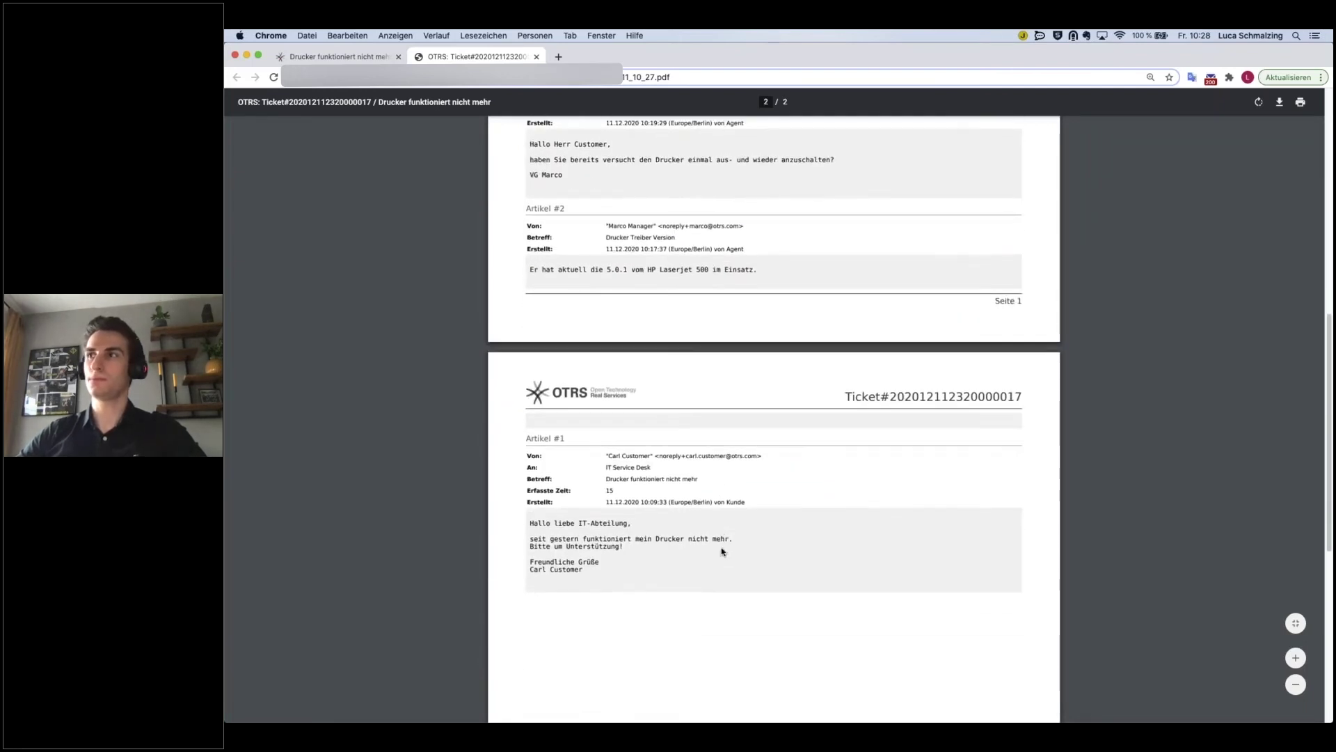
scroll(721, 551, up, 6)
scroll(721, 551, up, 8)
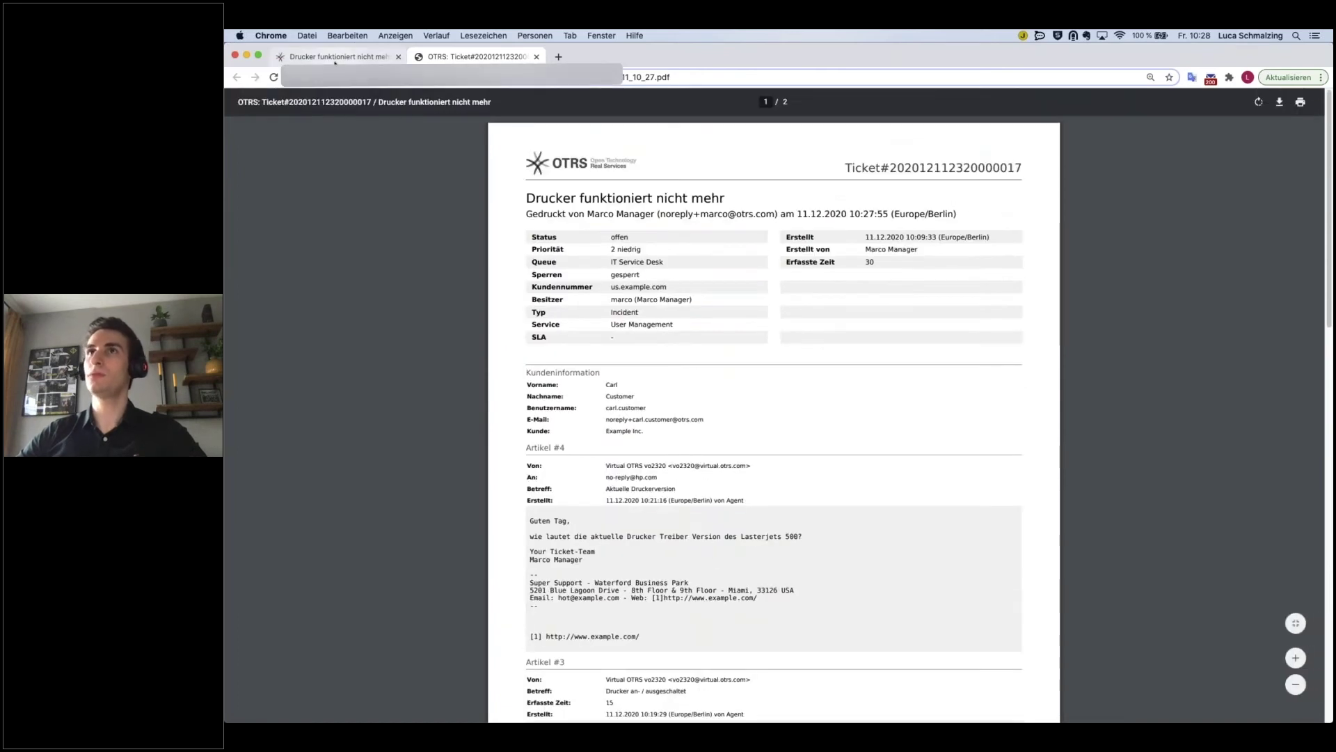
click(335, 58)
- Expand customer article #1 and print only that article as a PDF with Artikel drucken
scroll(641, 507, down, 5)
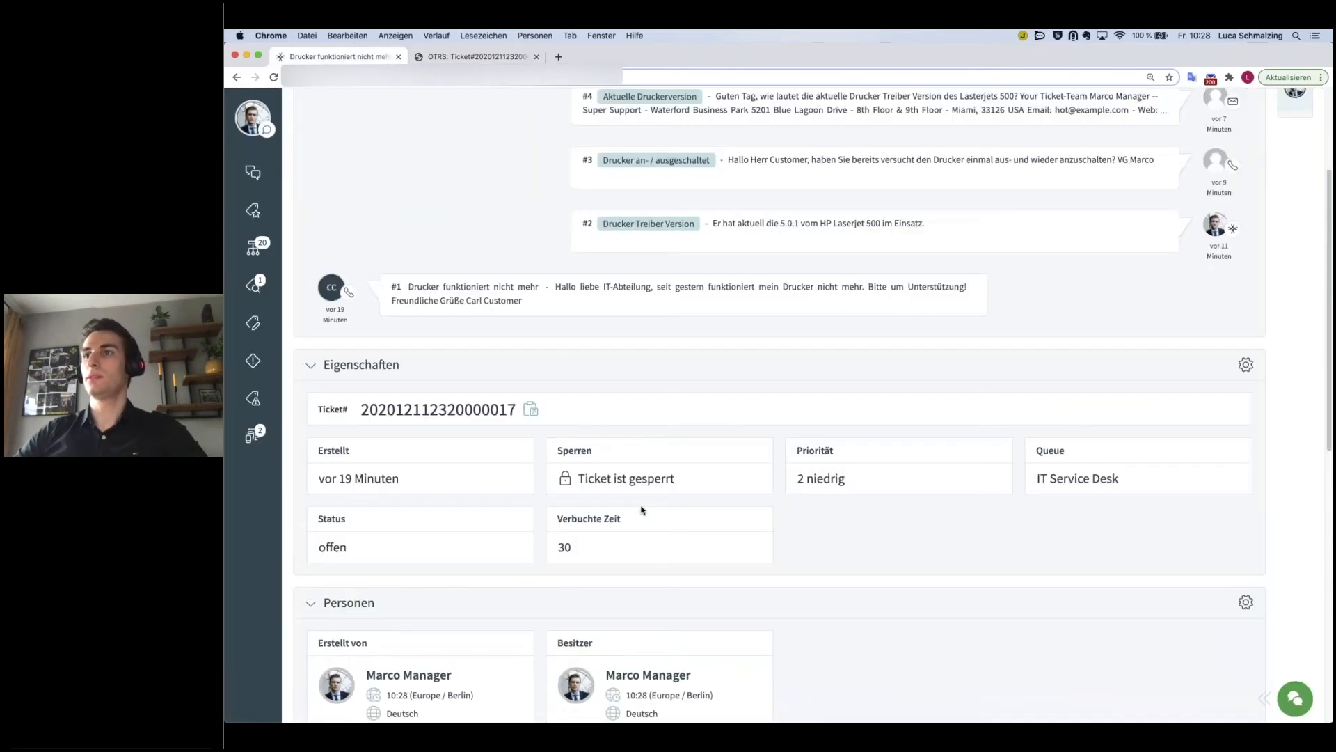
scroll(600, 429, up, 4)
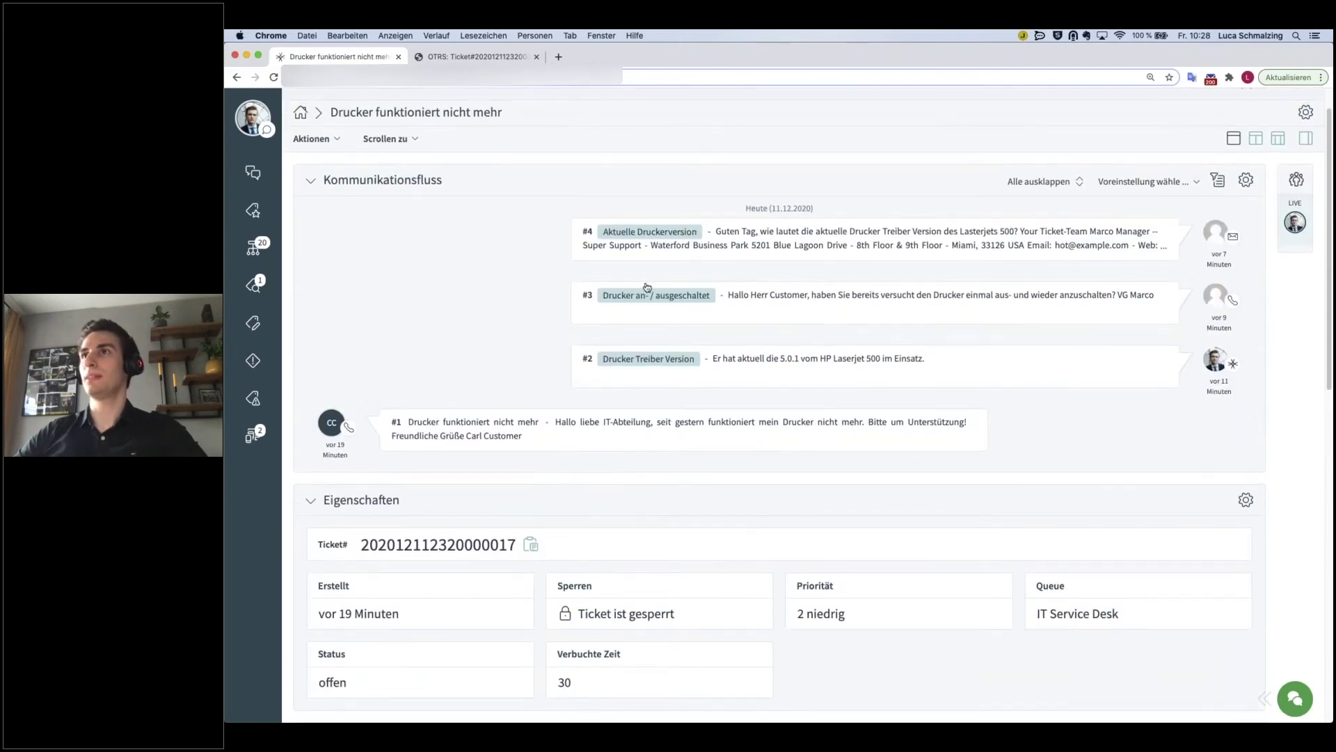
click(610, 430)
click(1223, 428)
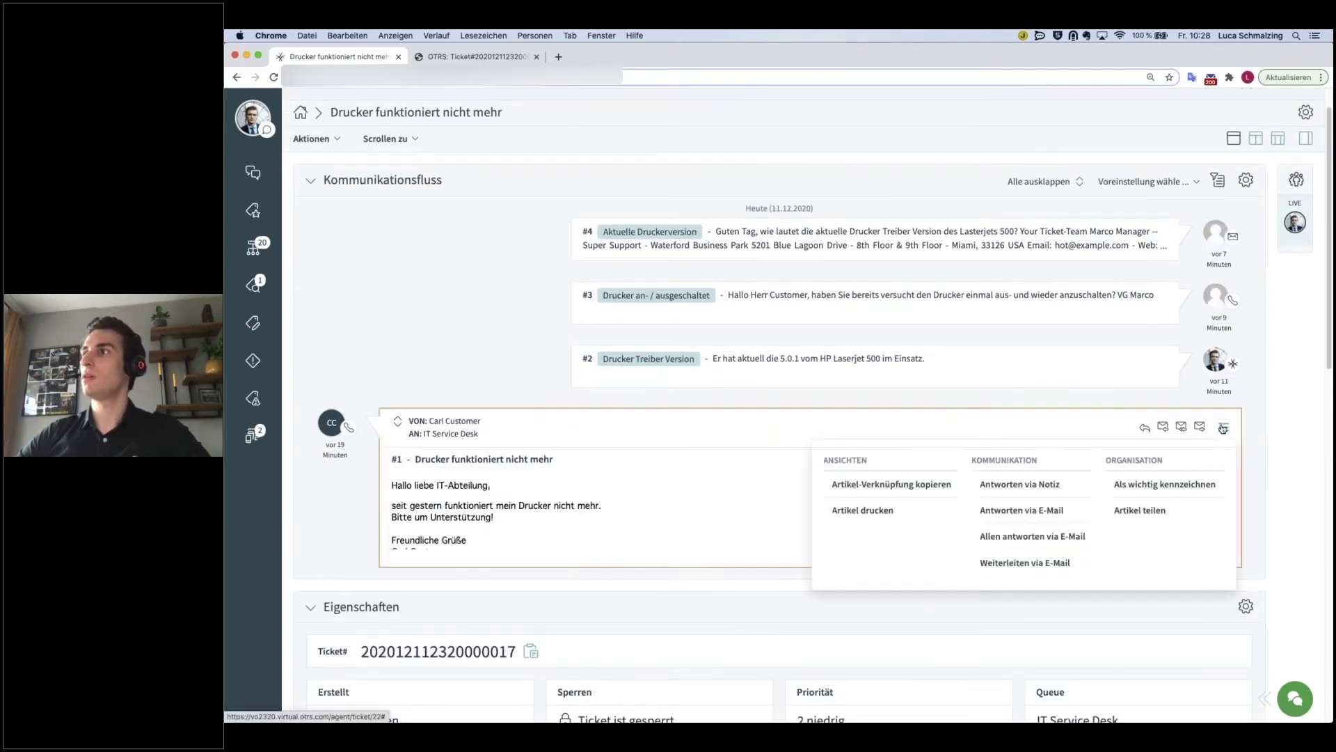
click(864, 510)
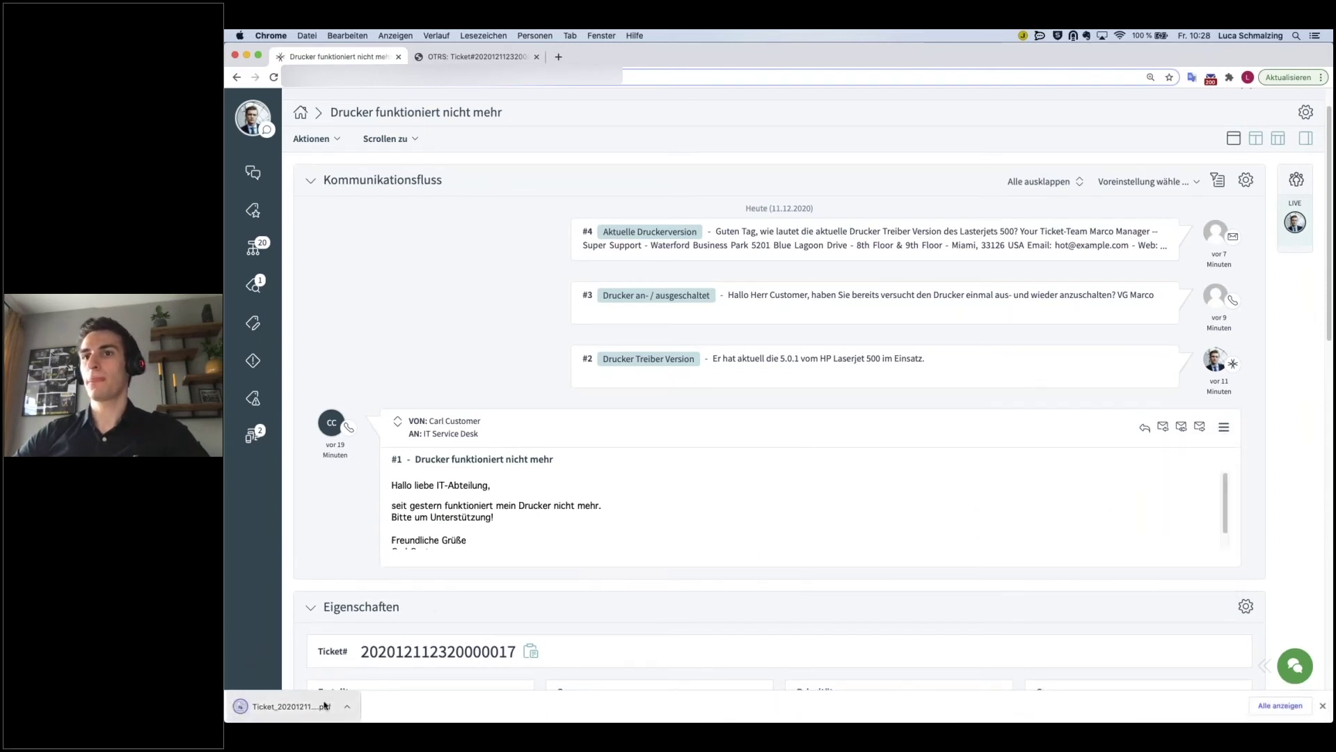
click(325, 706)
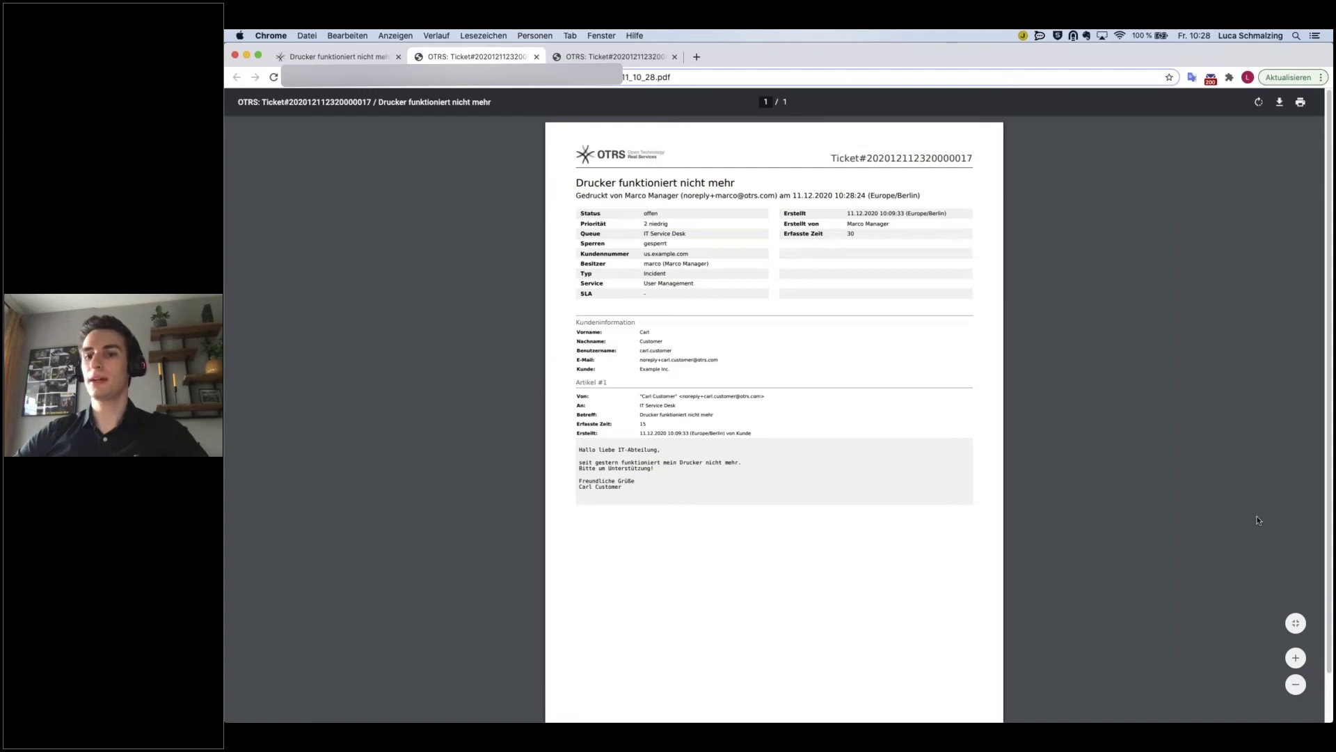
- Zoom into the article #1 PDF and select the Artikel #1 heading and message text
click(1295, 657)
drag(566, 448, 525, 449)
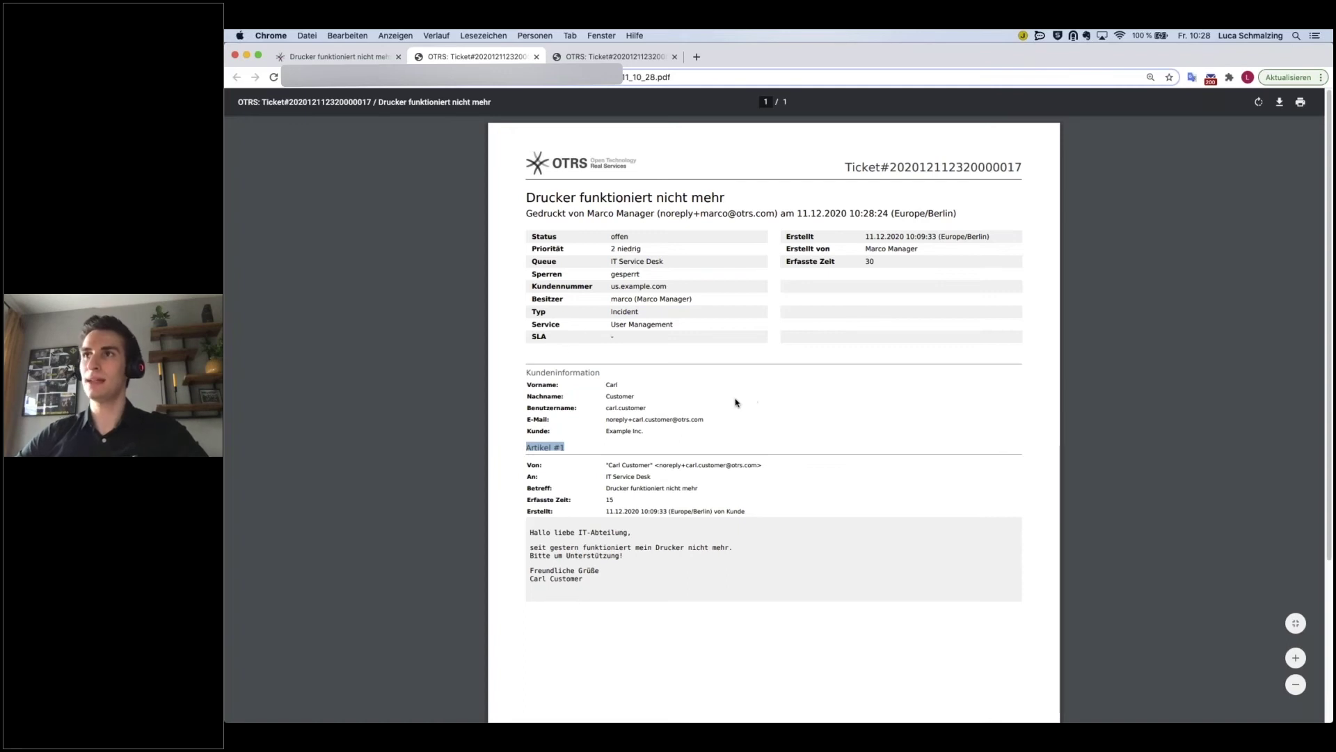
scroll(722, 402, down, 3)
click(527, 256)
drag(527, 256, 565, 257)
drag(584, 388, 509, 267)
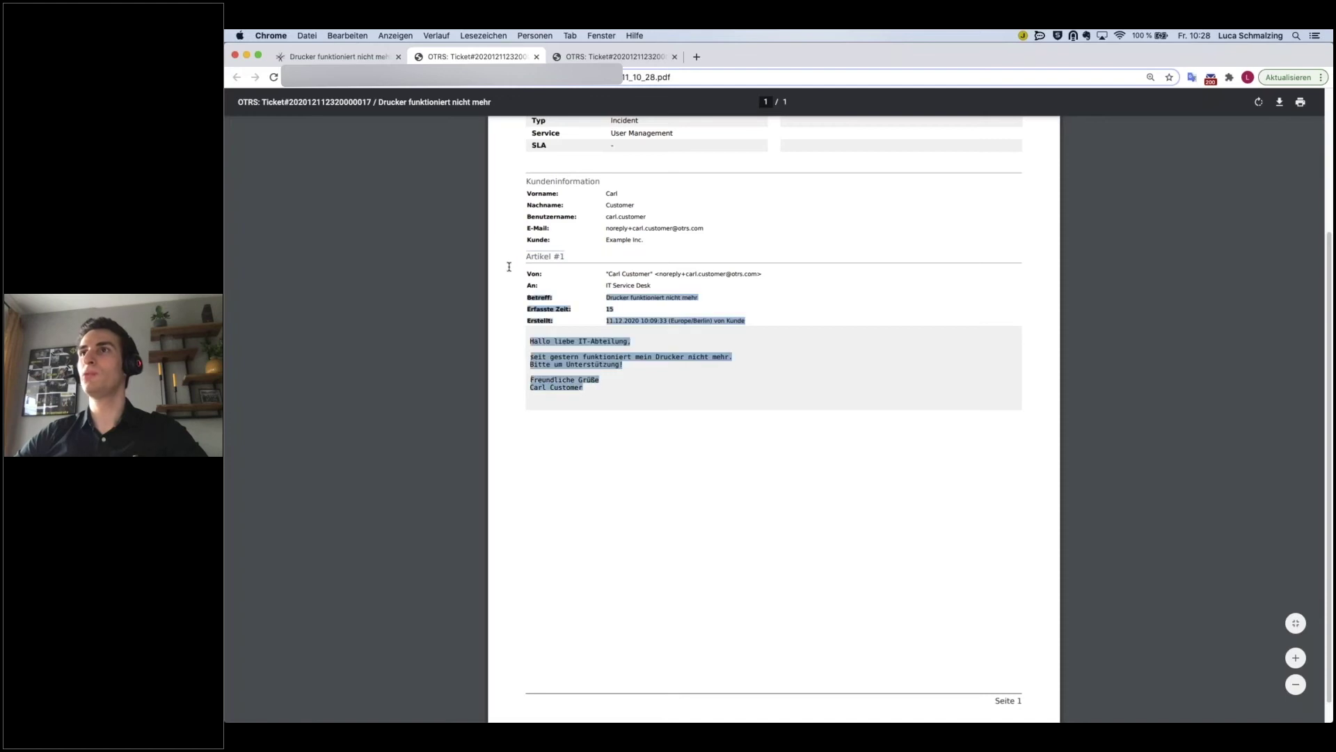
- Clear the PDF selection, then collapse article #1 to its summary line on the ticket
click(517, 256)
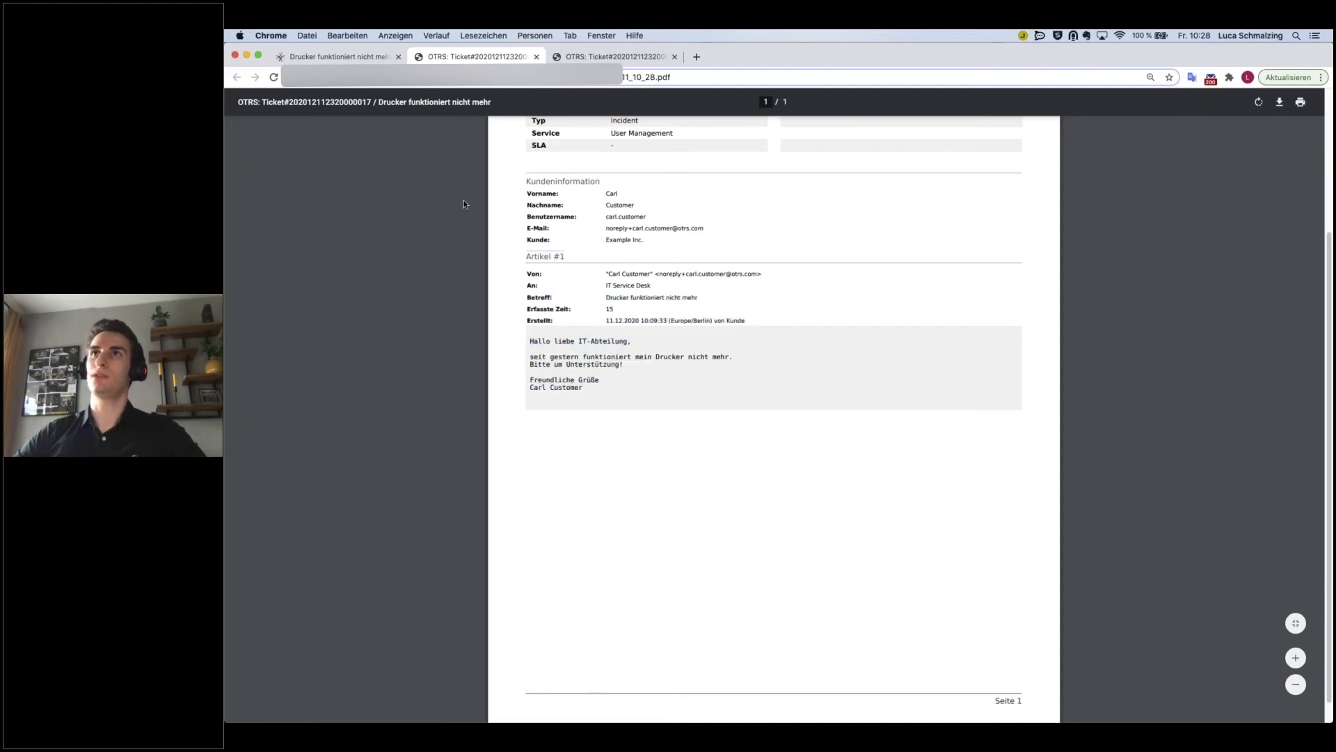
click(345, 60)
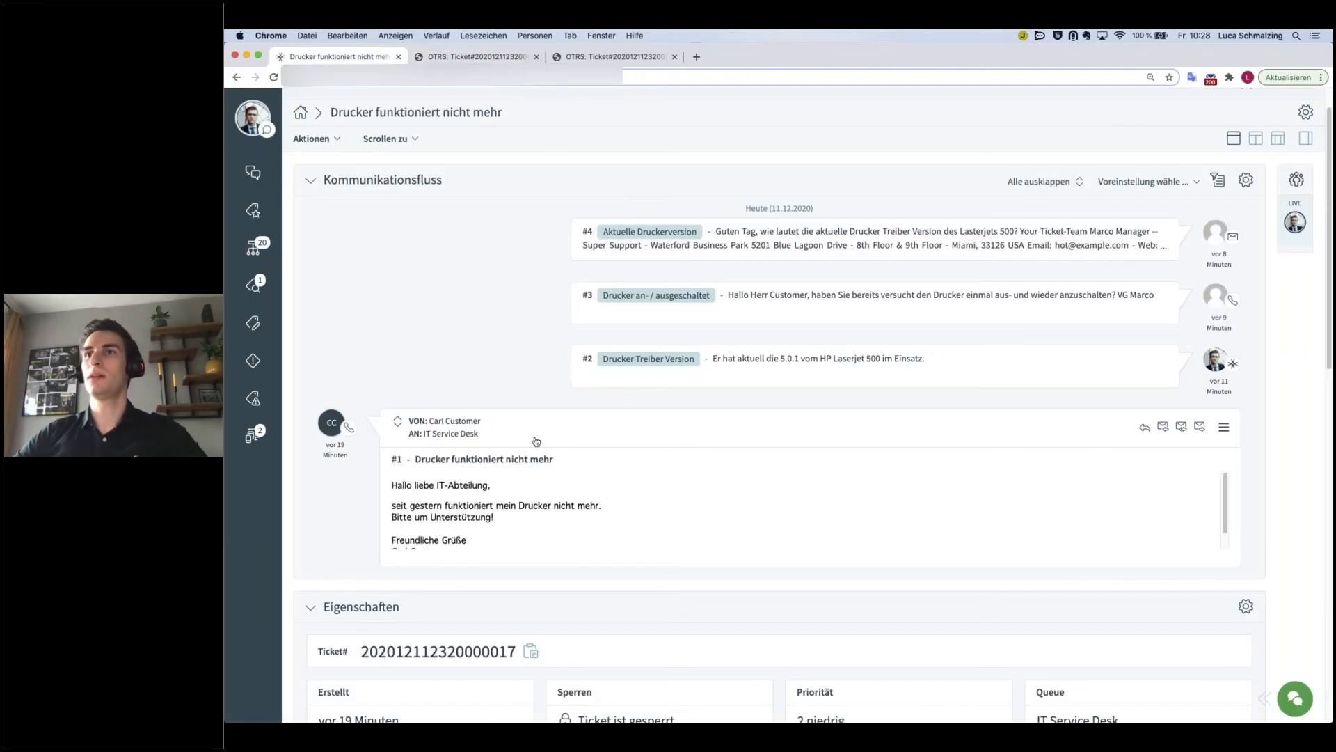
click(558, 433)
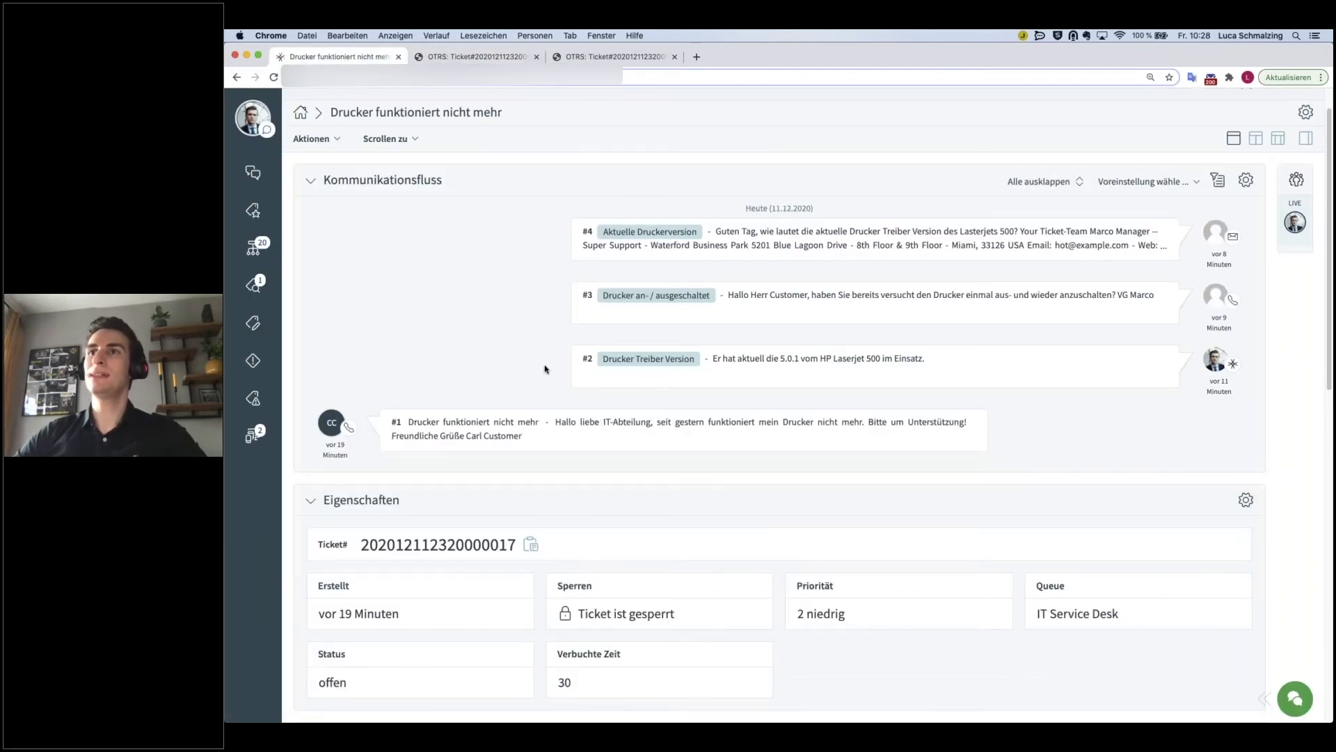
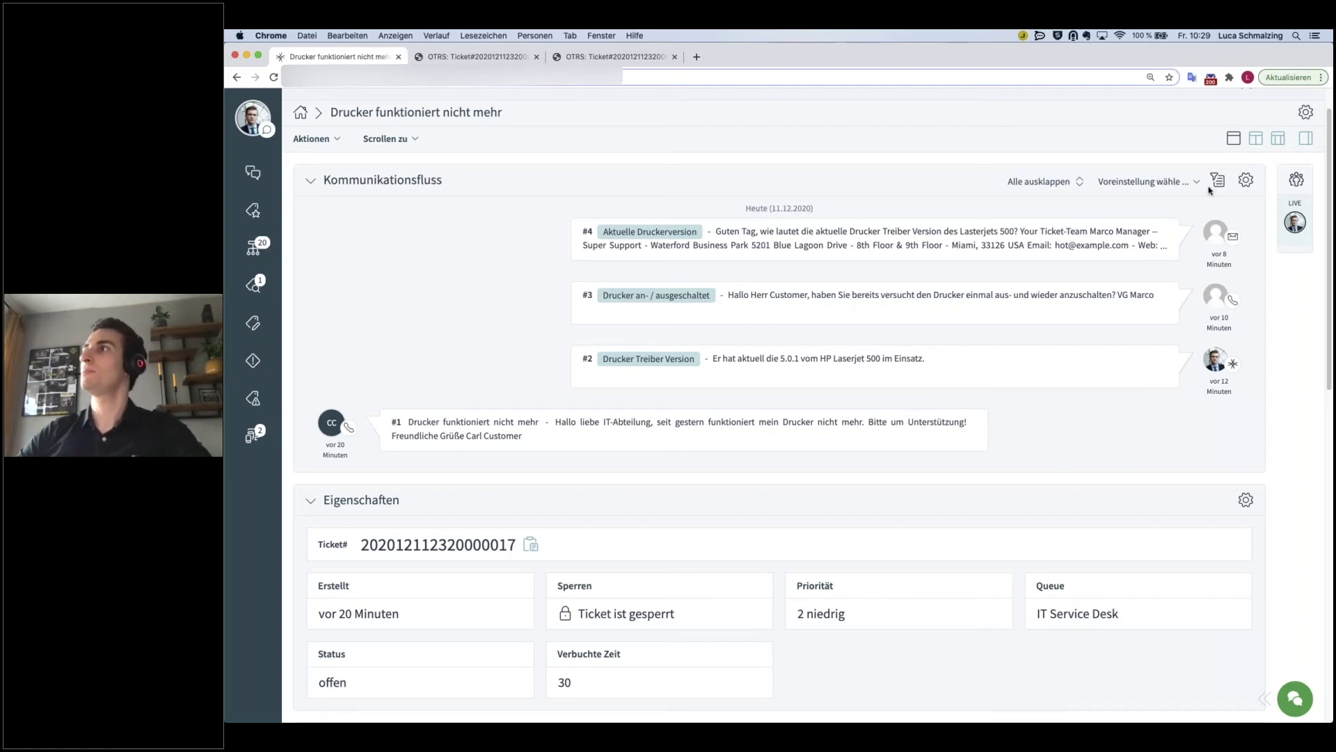
- Add the Kommunikation Kompakt widget, place it below Entwürfe, and save the detail-view layout
click(1306, 113)
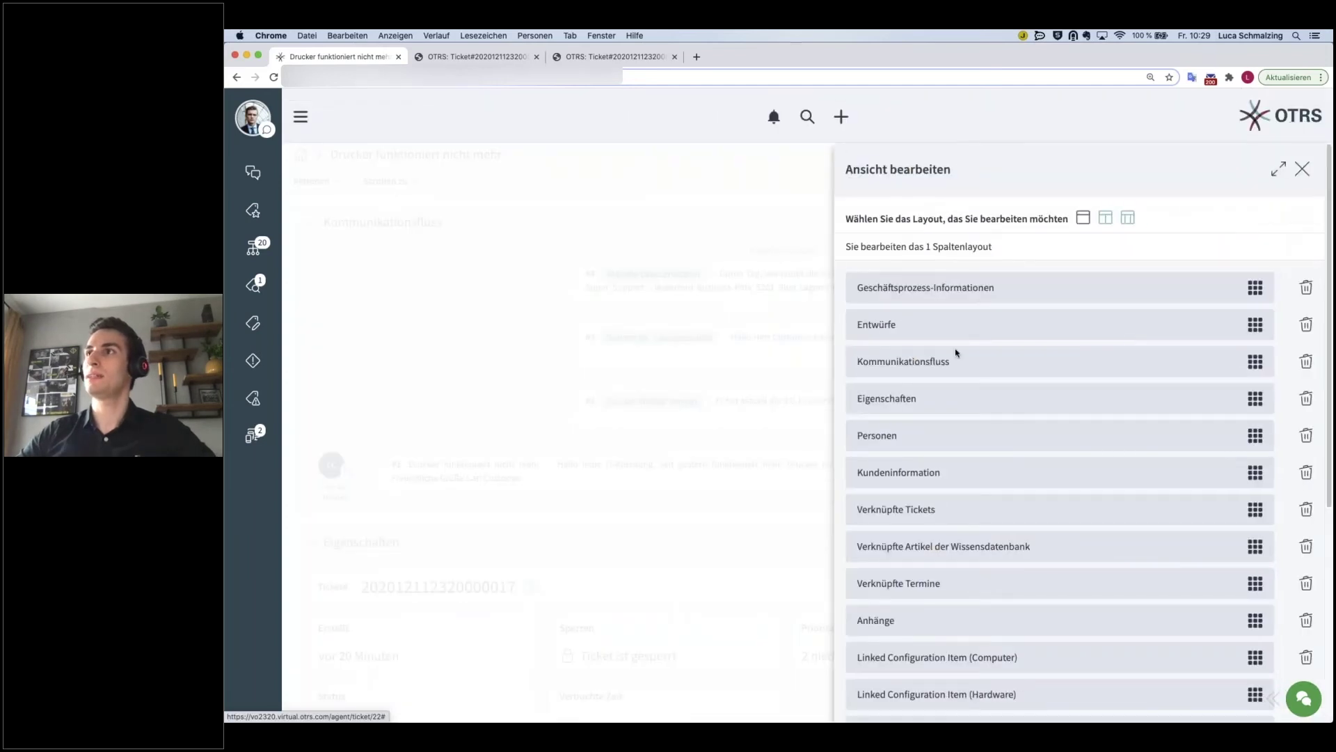
scroll(940, 506, down, 5)
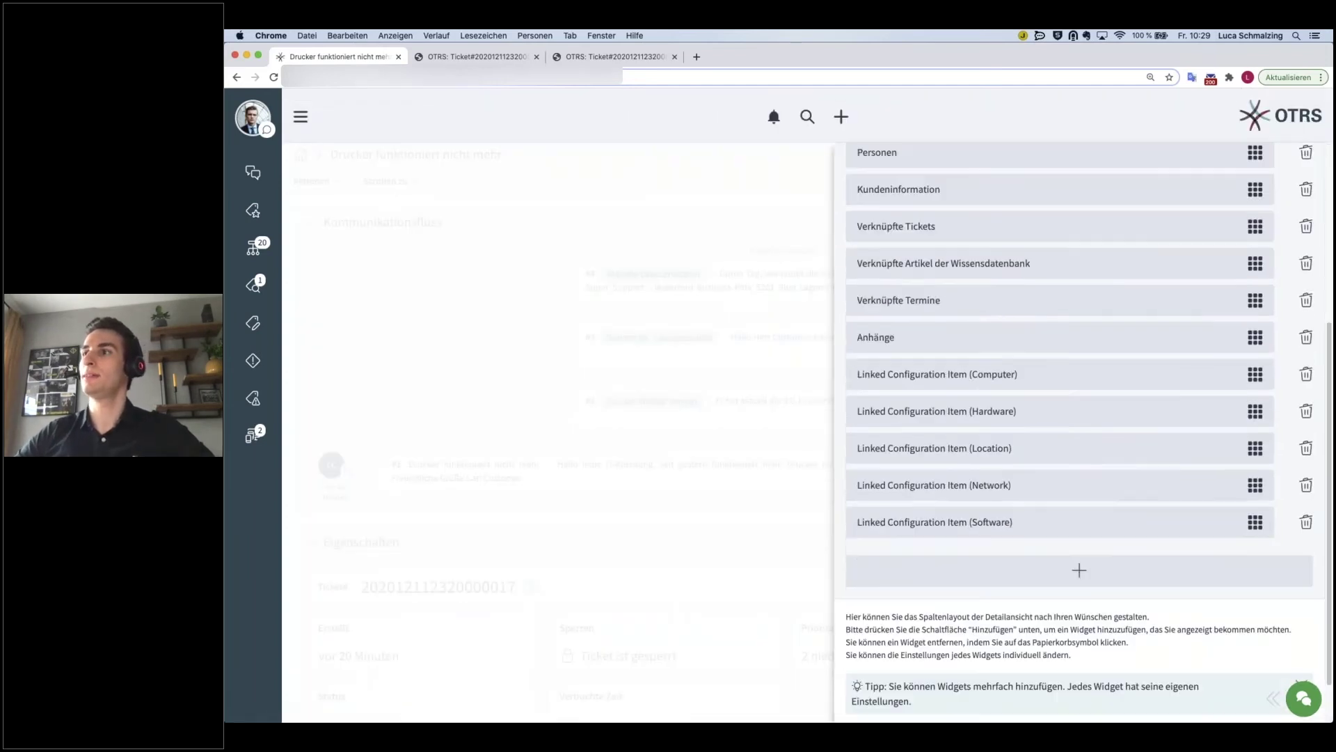
click(1082, 571)
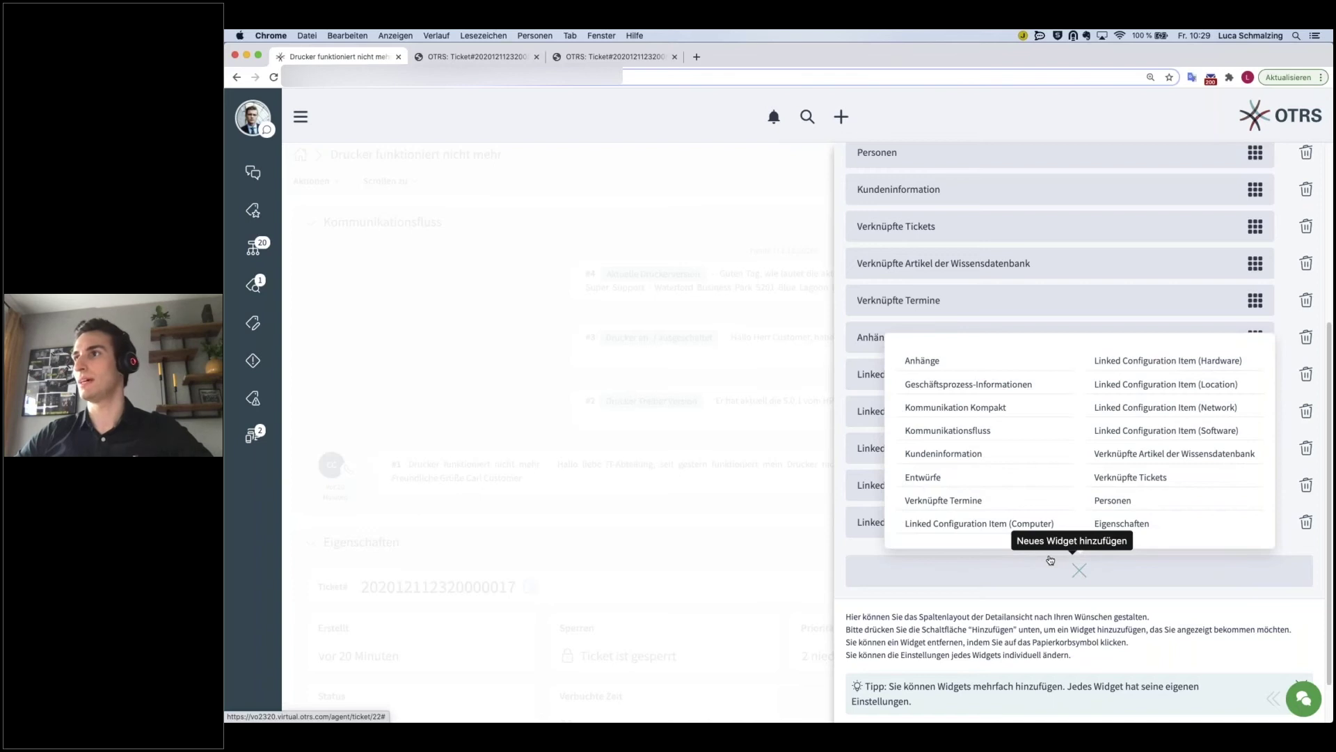
click(945, 416)
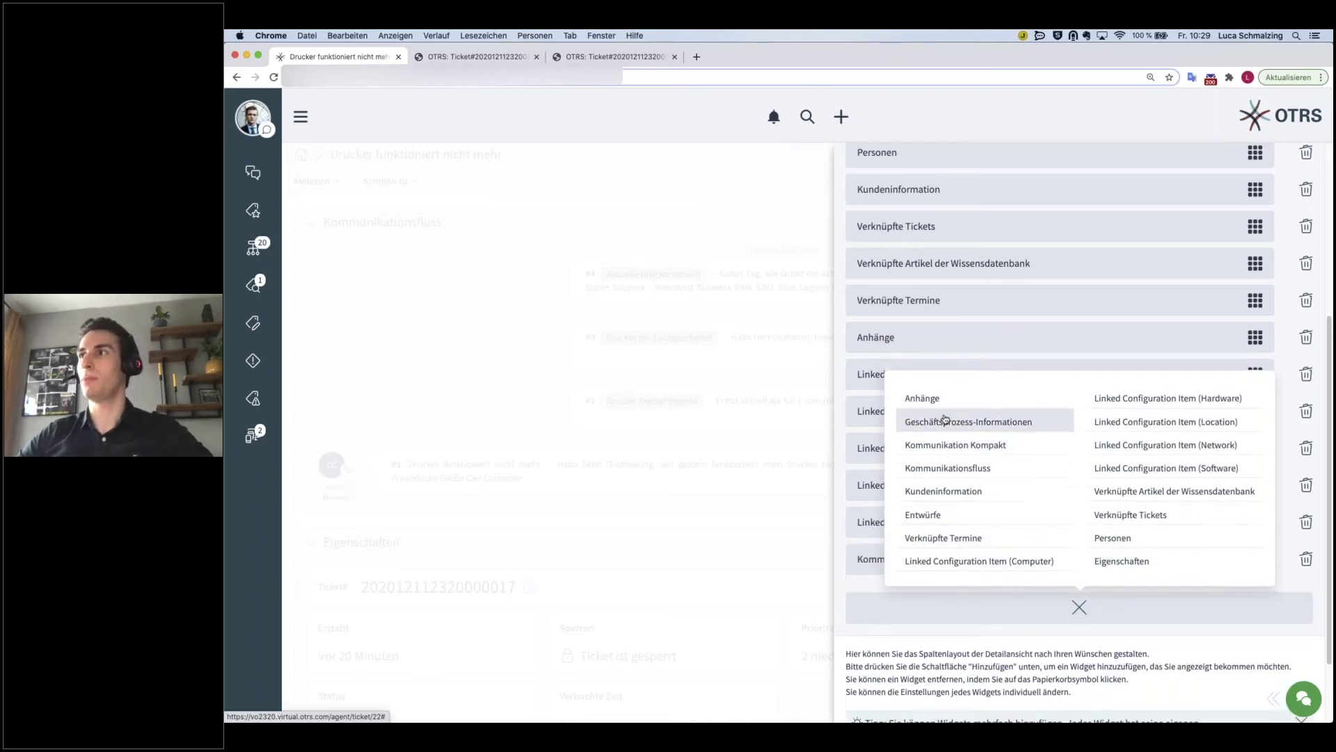
click(1097, 607)
drag(1255, 559, 1237, 204)
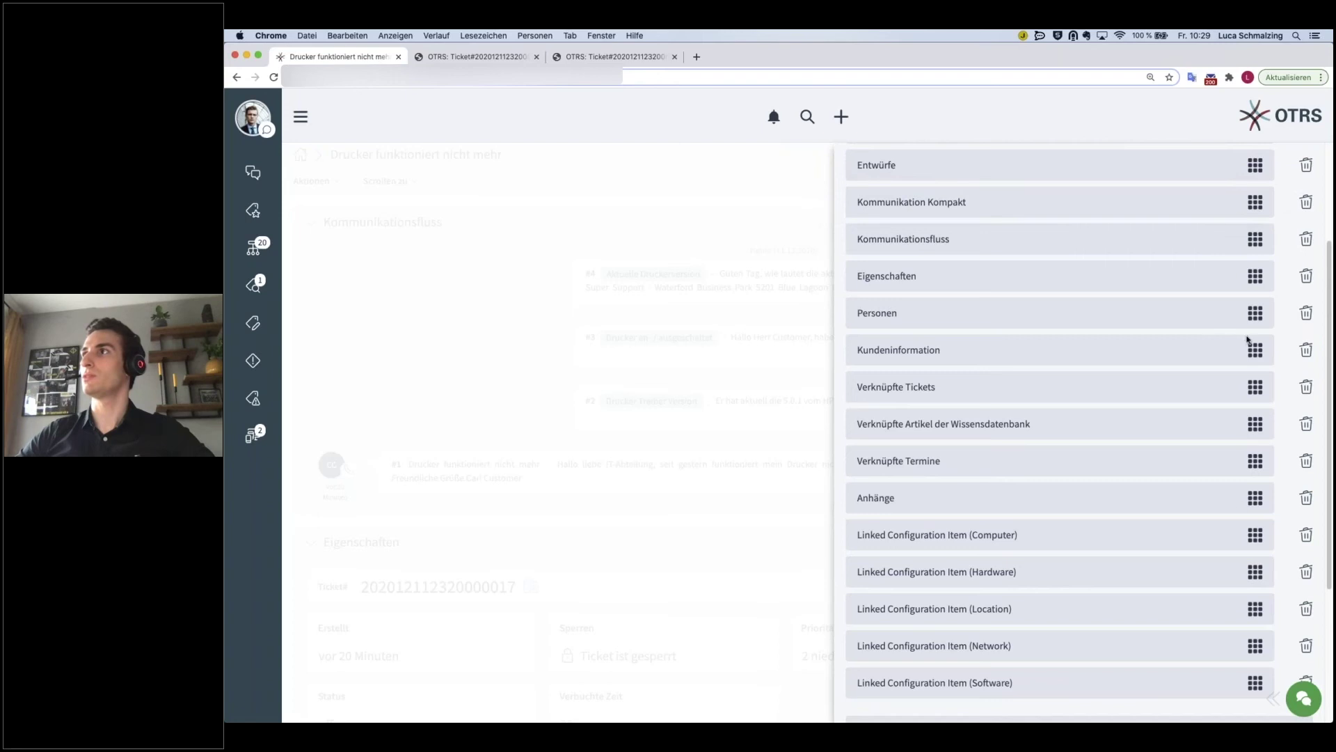
scroll(1217, 555, down, 3)
click(1262, 693)
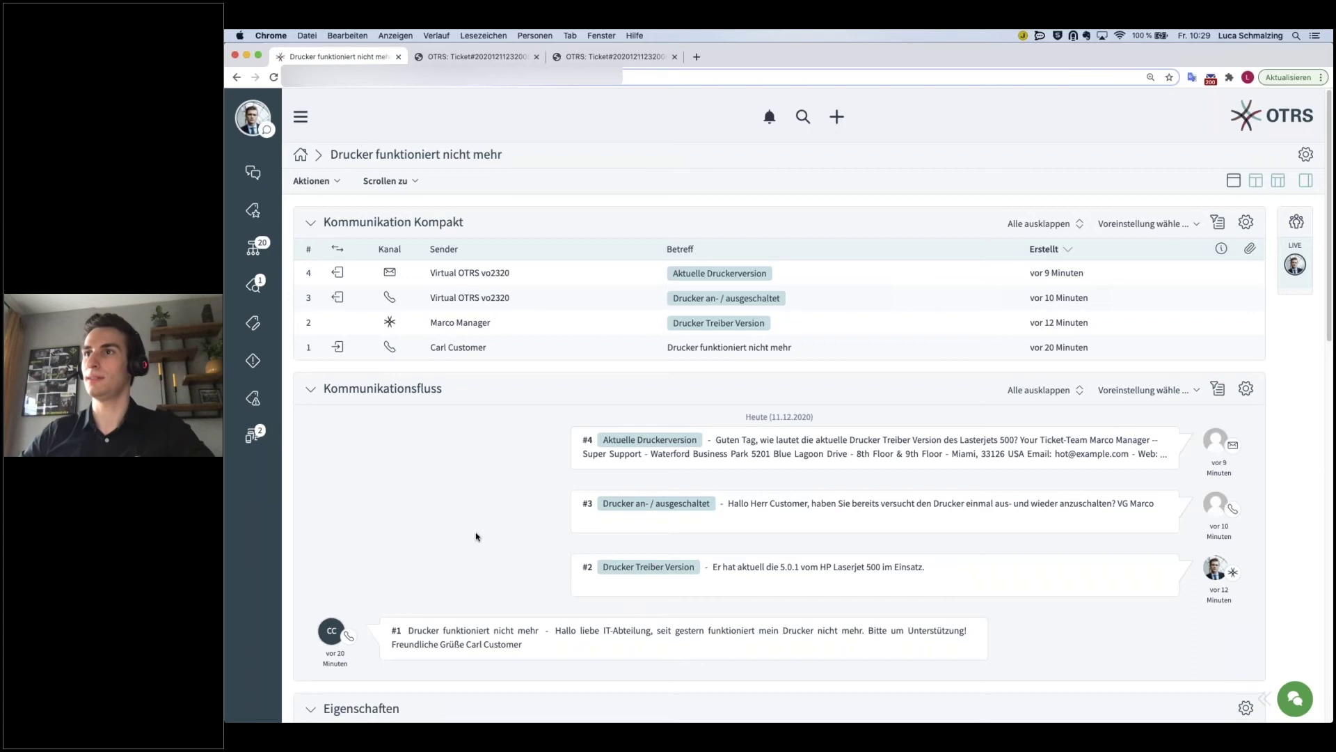
- Review the ticket's four articles, then open the Aktionen dropdown from the top
scroll(477, 536, down, 1)
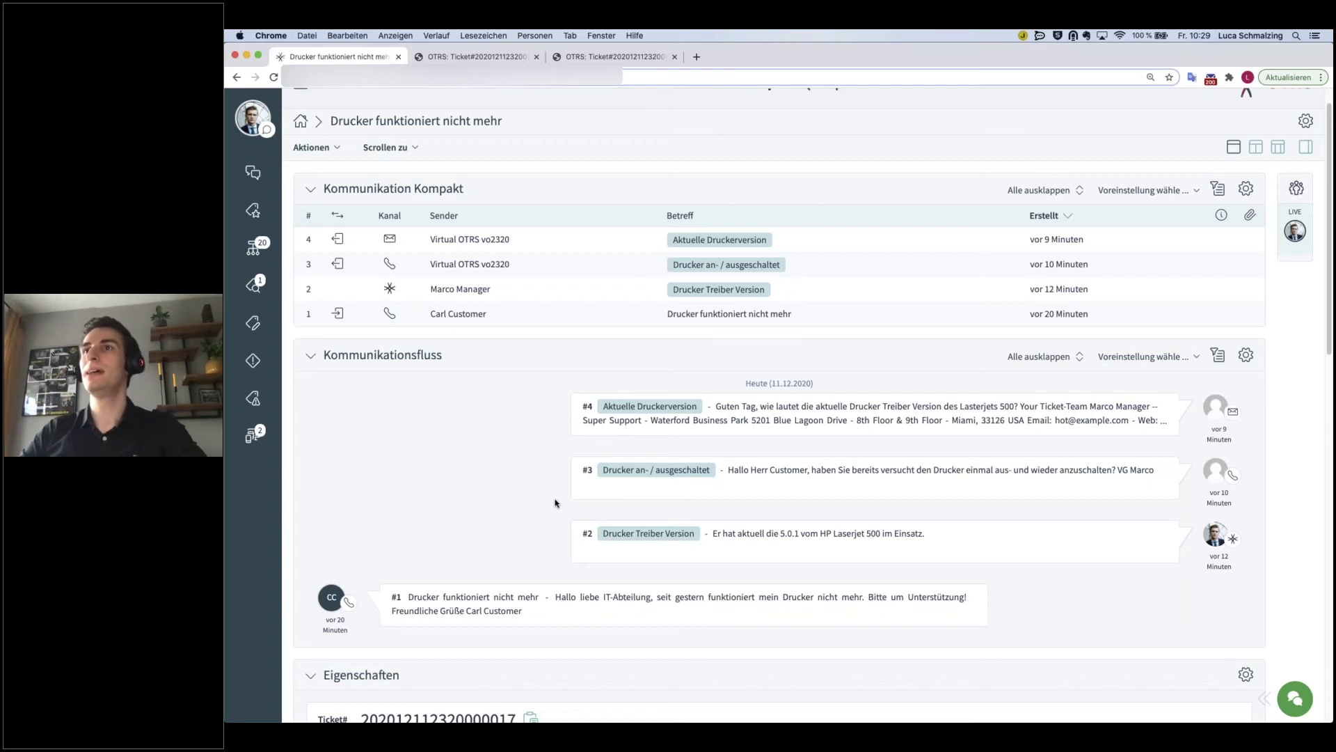
scroll(555, 501, down, 3)
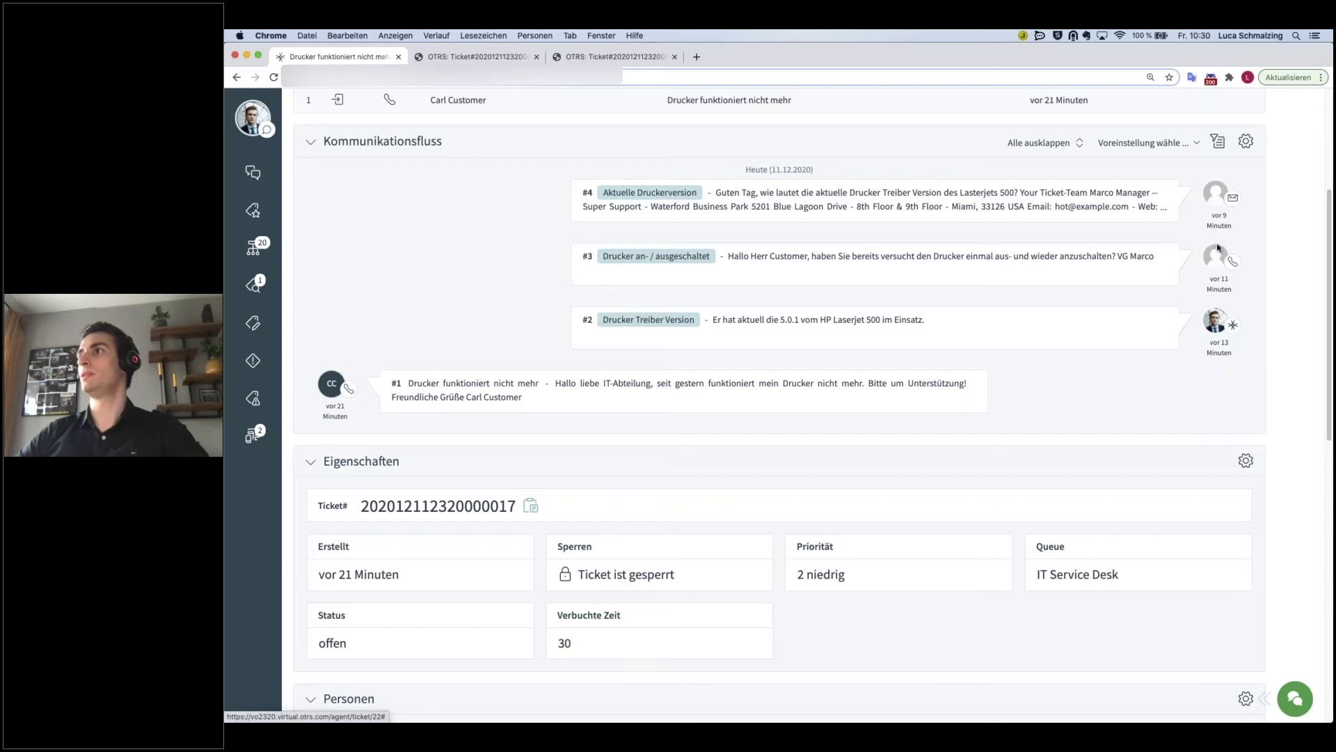
scroll(512, 256, up, 3)
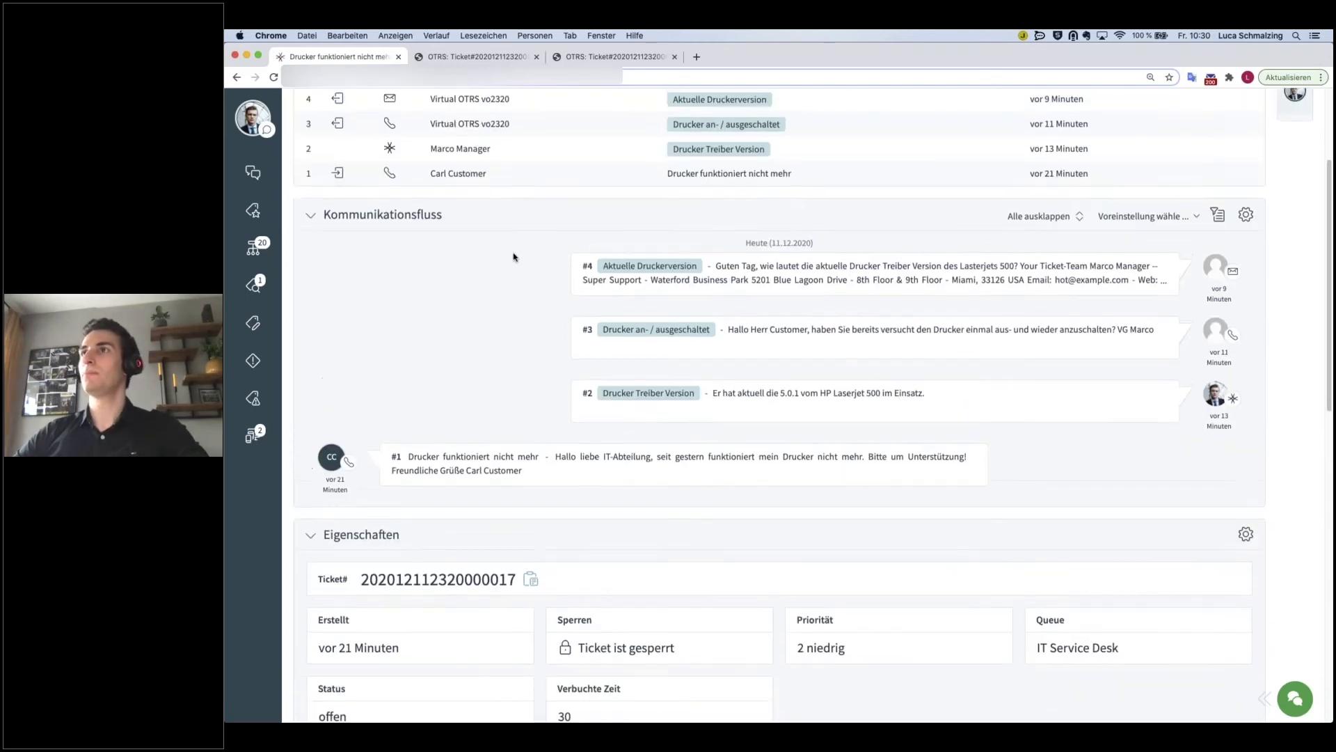
scroll(501, 261, up, 2)
click(337, 178)
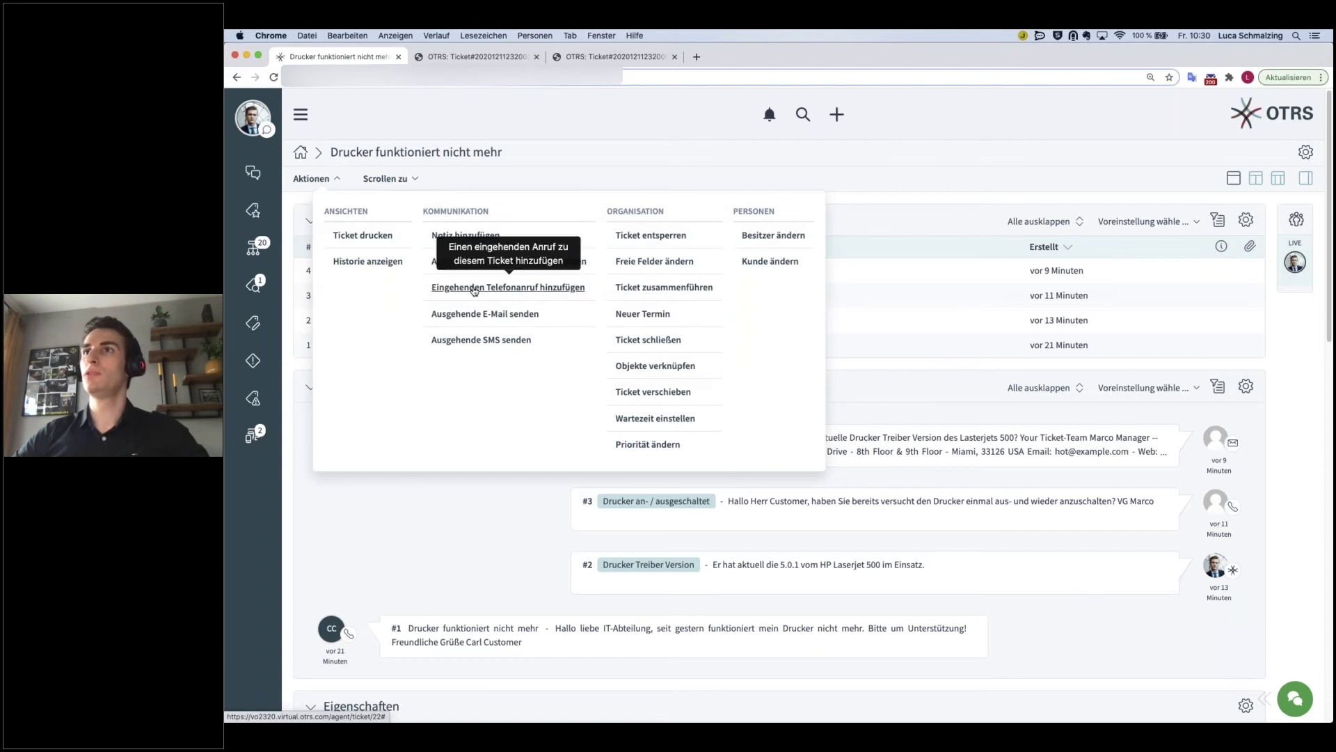
- Start an incoming phone call titled 'Kunde hatte weitere Informationen' describing network problems, signed by the customer
click(479, 291)
click(903, 379)
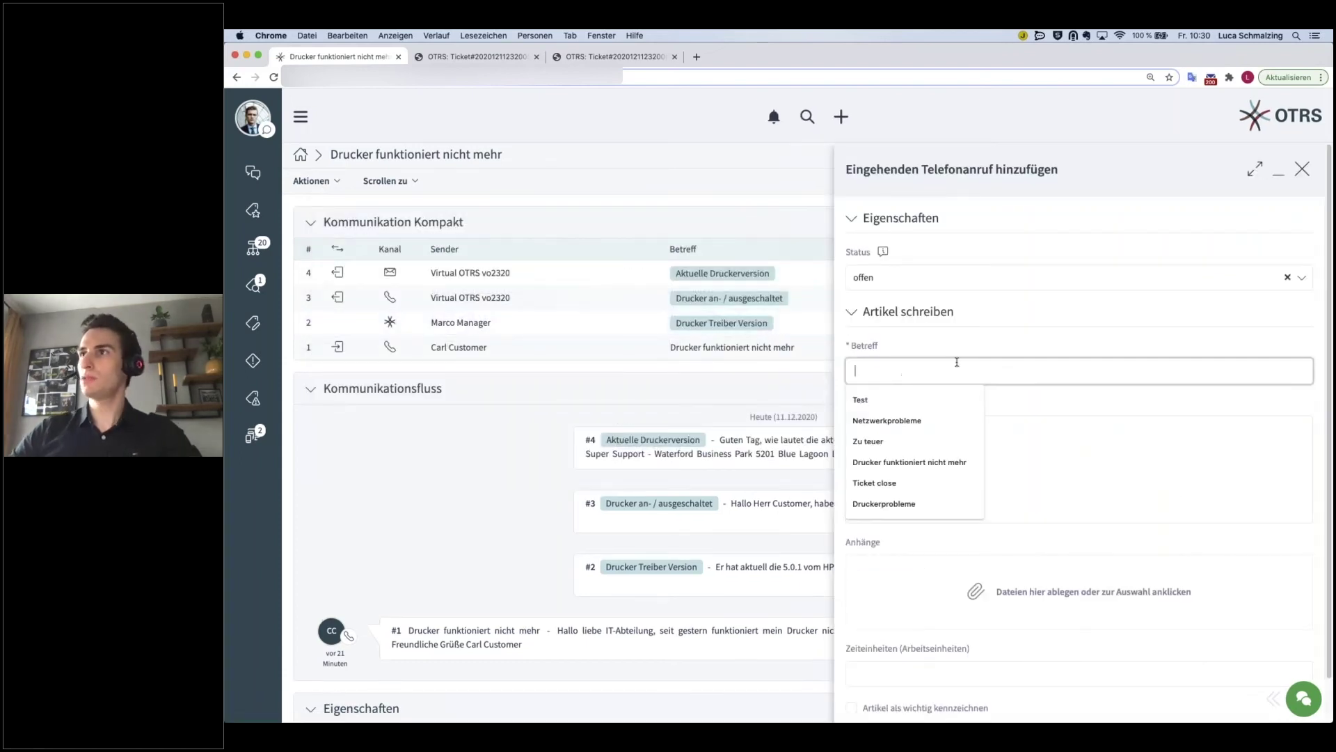
text(Kun)
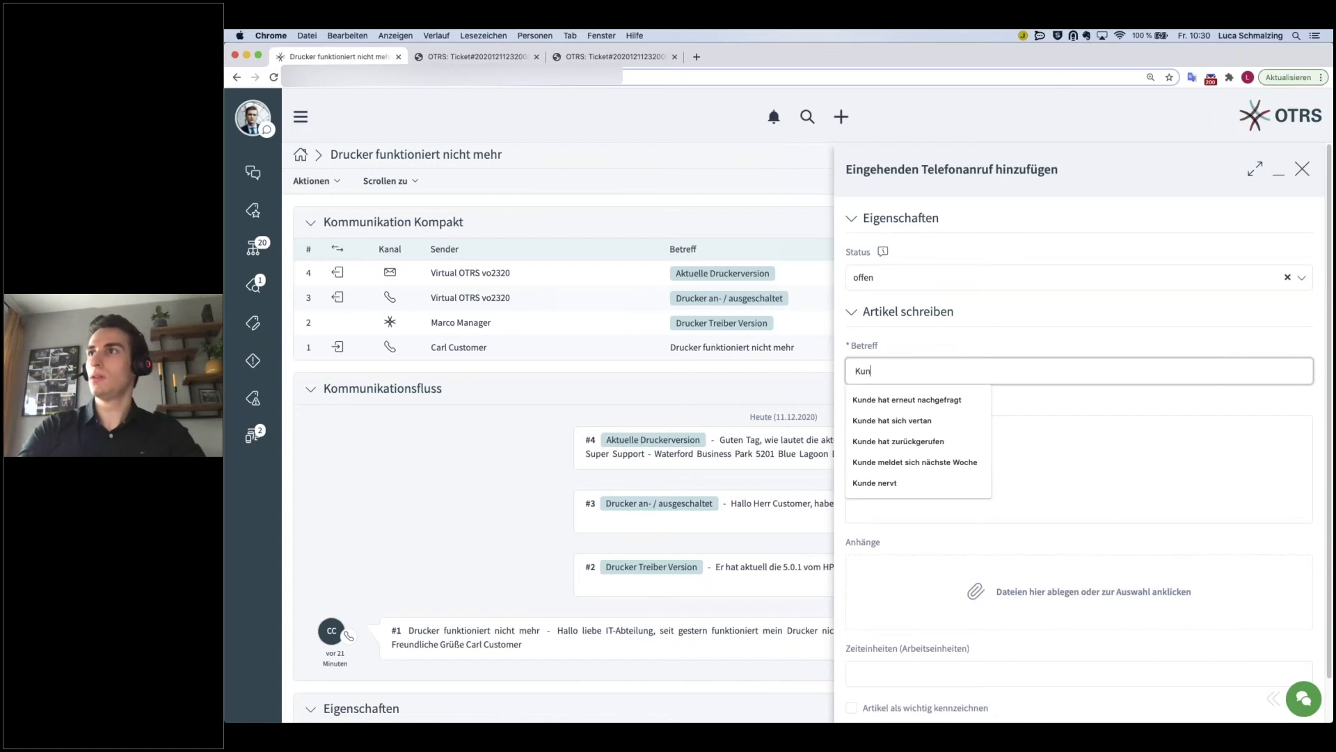
text(de )
text(ha)
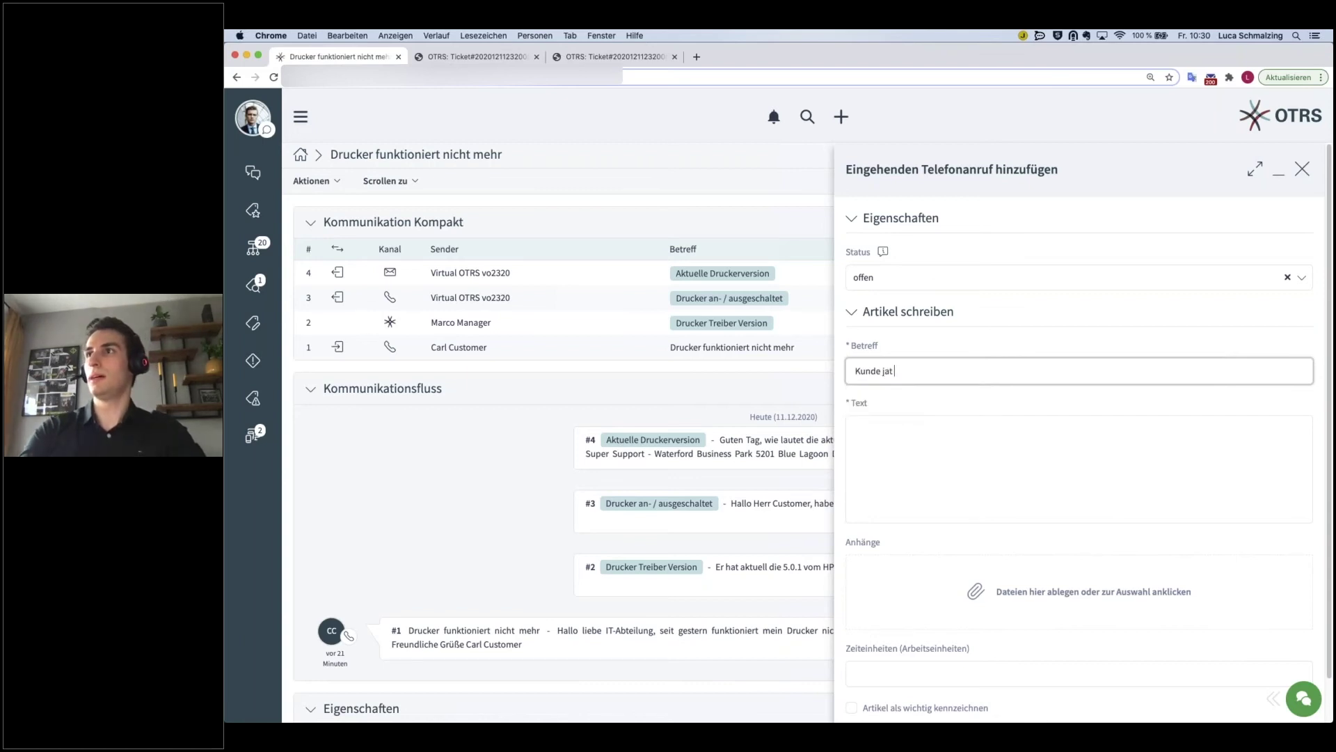
text(tte weo)
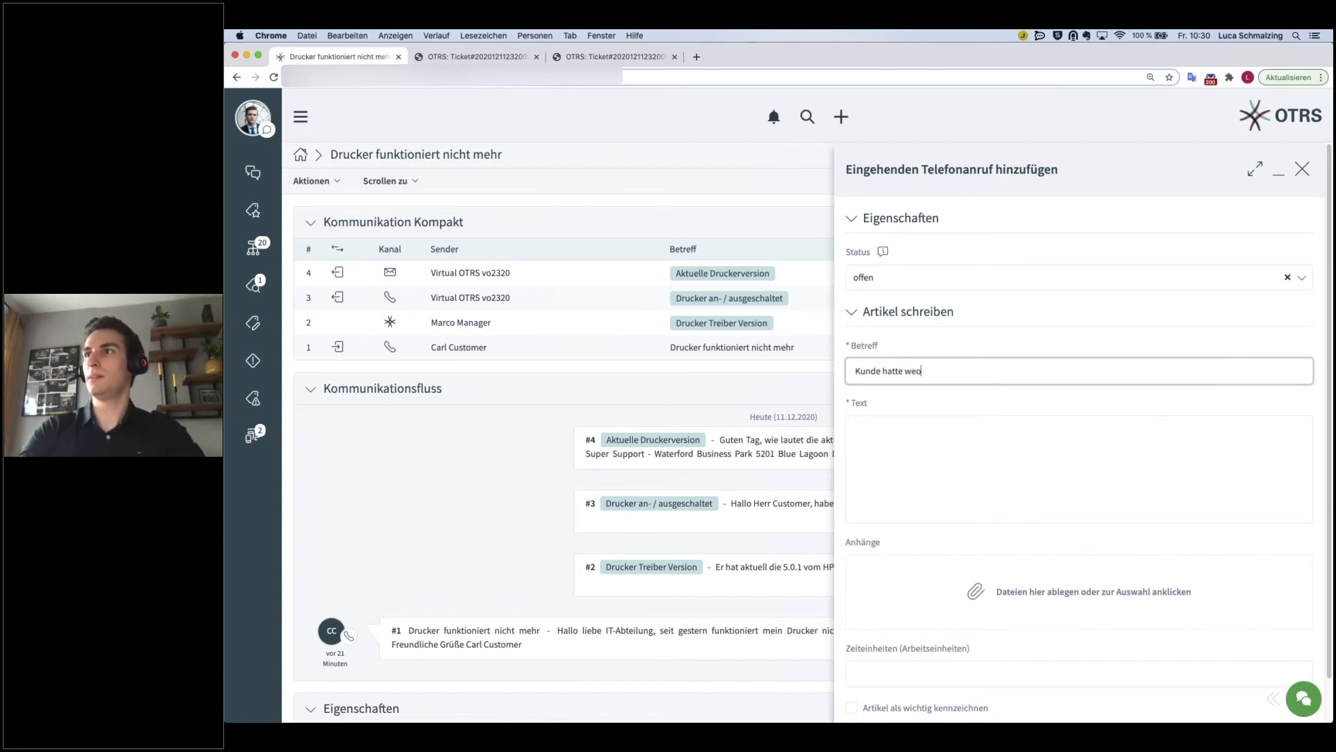
text(tere n)
text(ngo)
text(rmat)
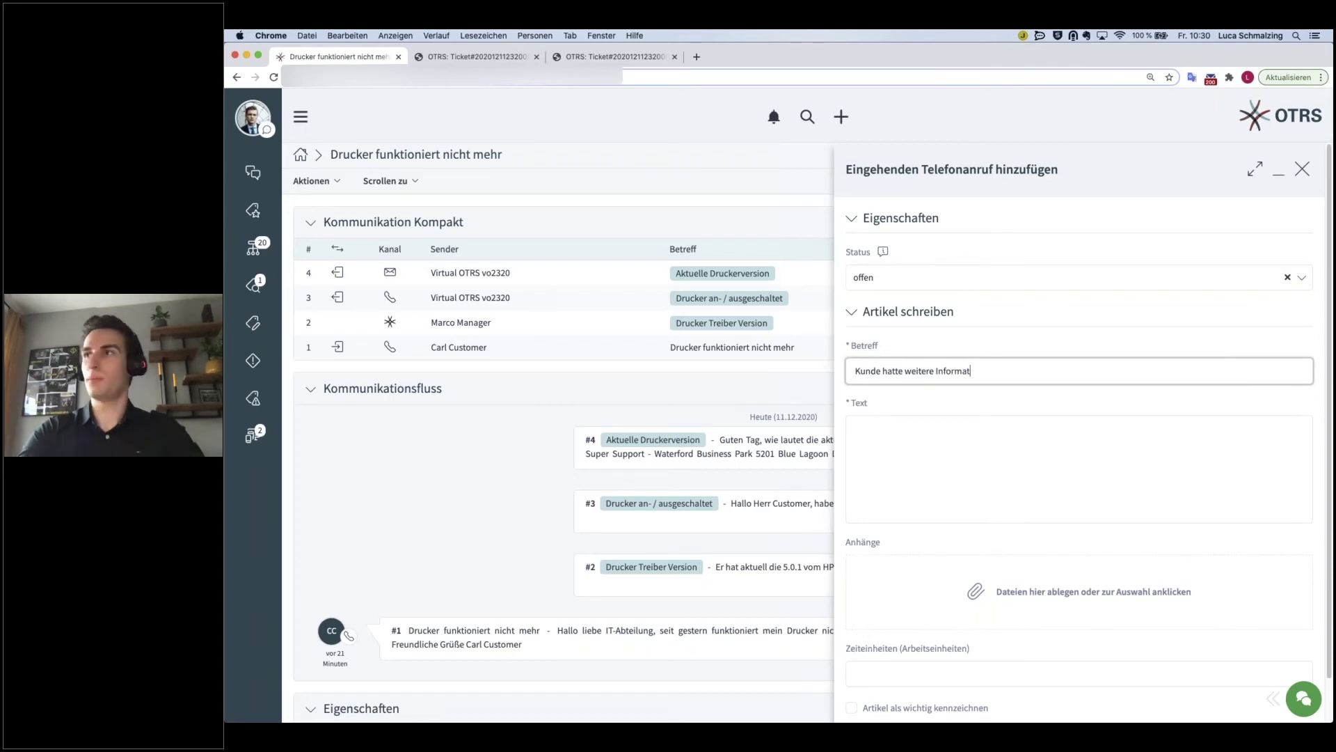
text(ionen)
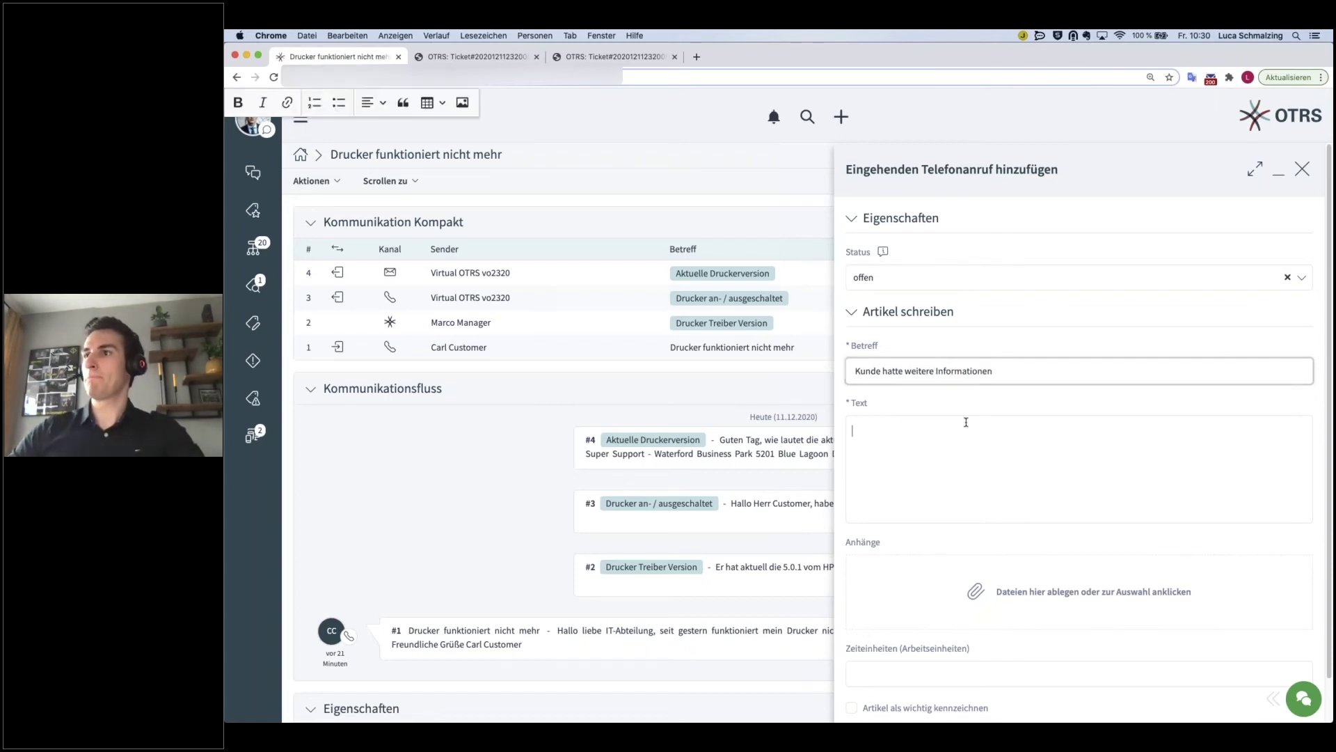
click(972, 438)
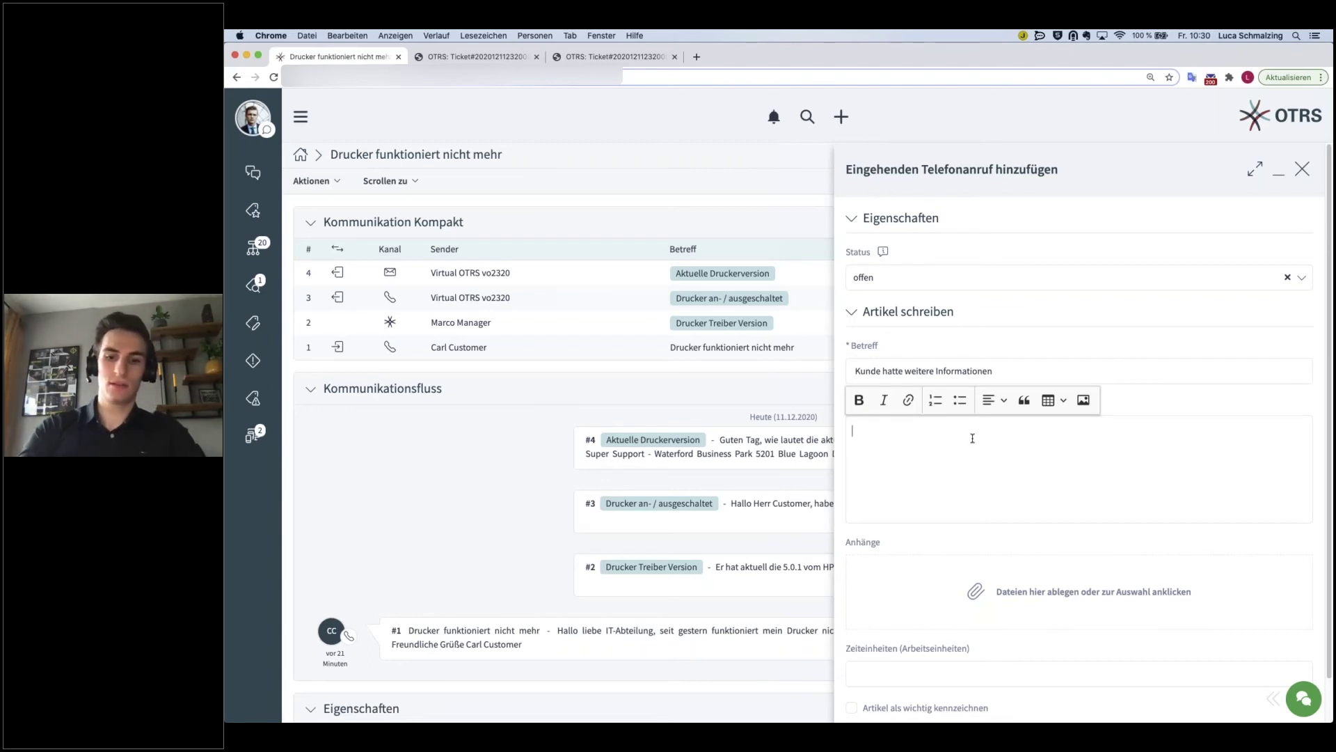
text(Hallo IT, )
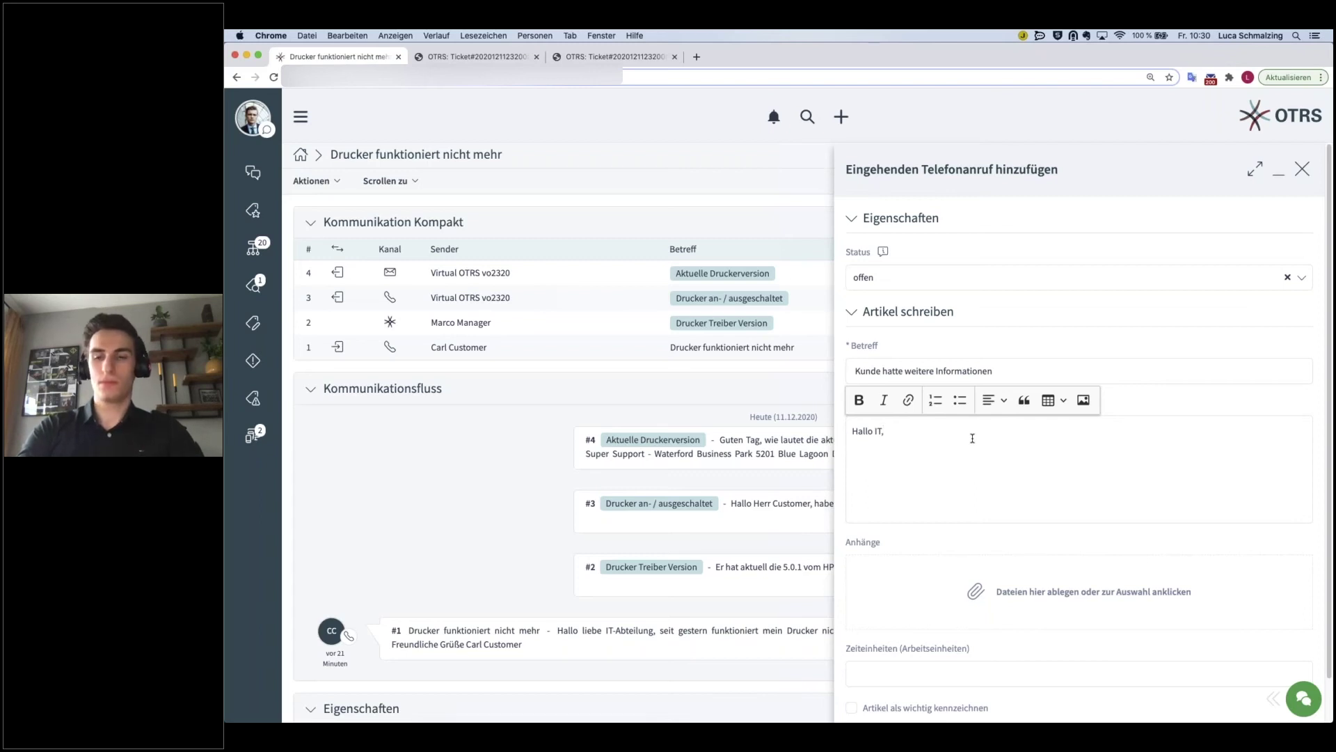
text(d)
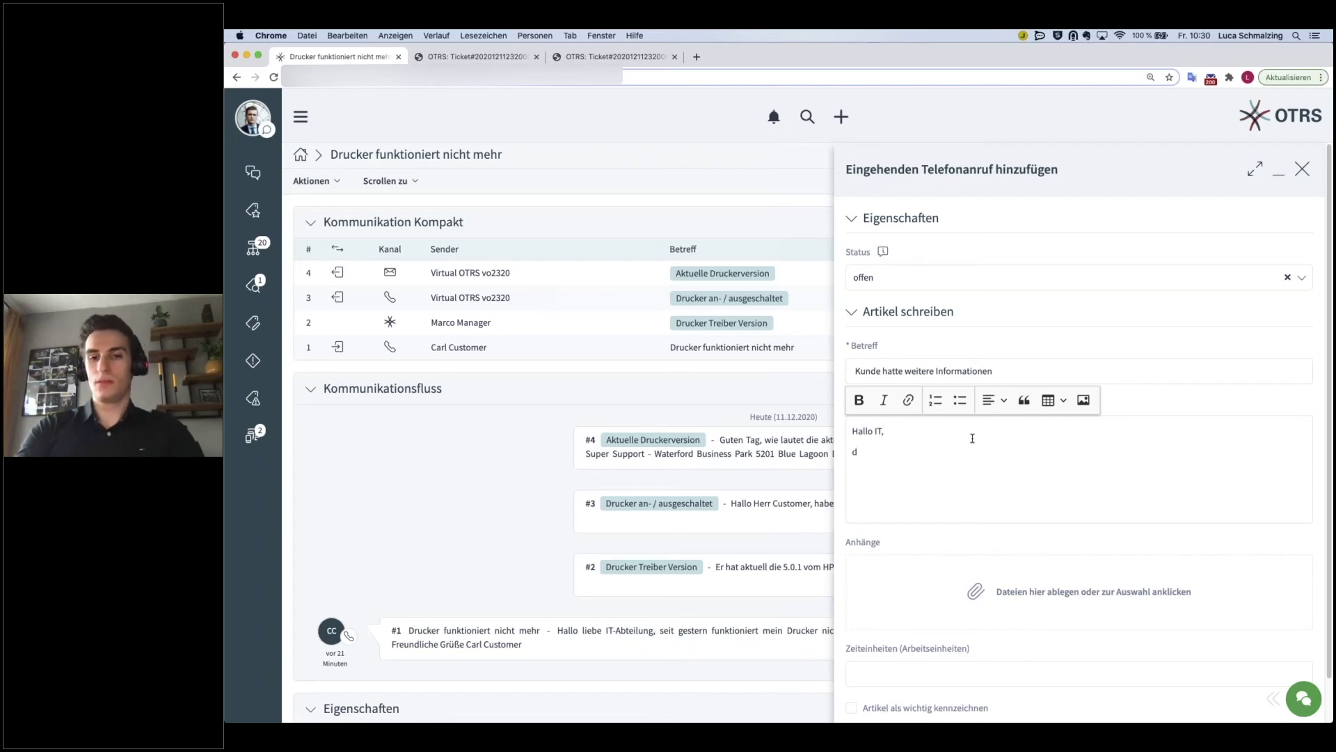
text(er Drucker funktioniert nicht mehr, seit dem)
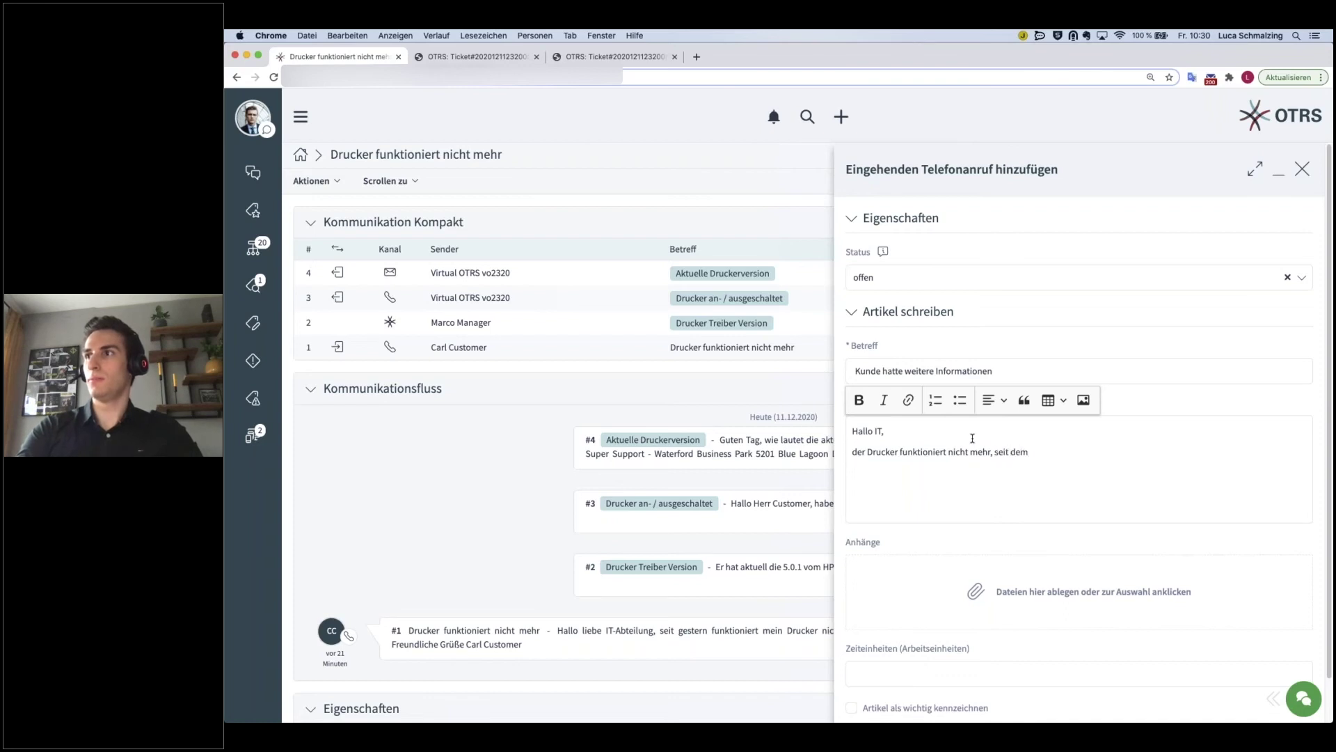
text(Probleme)
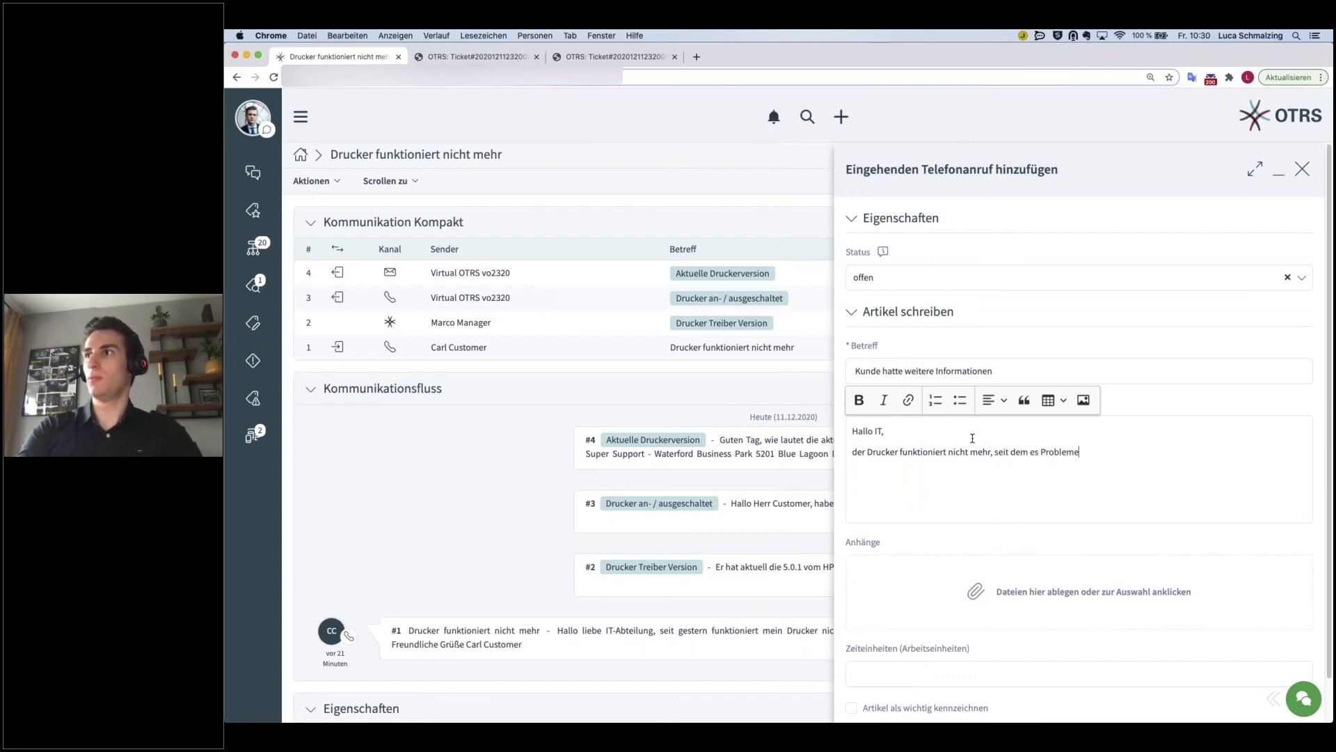
text( mit unserem Netzw)
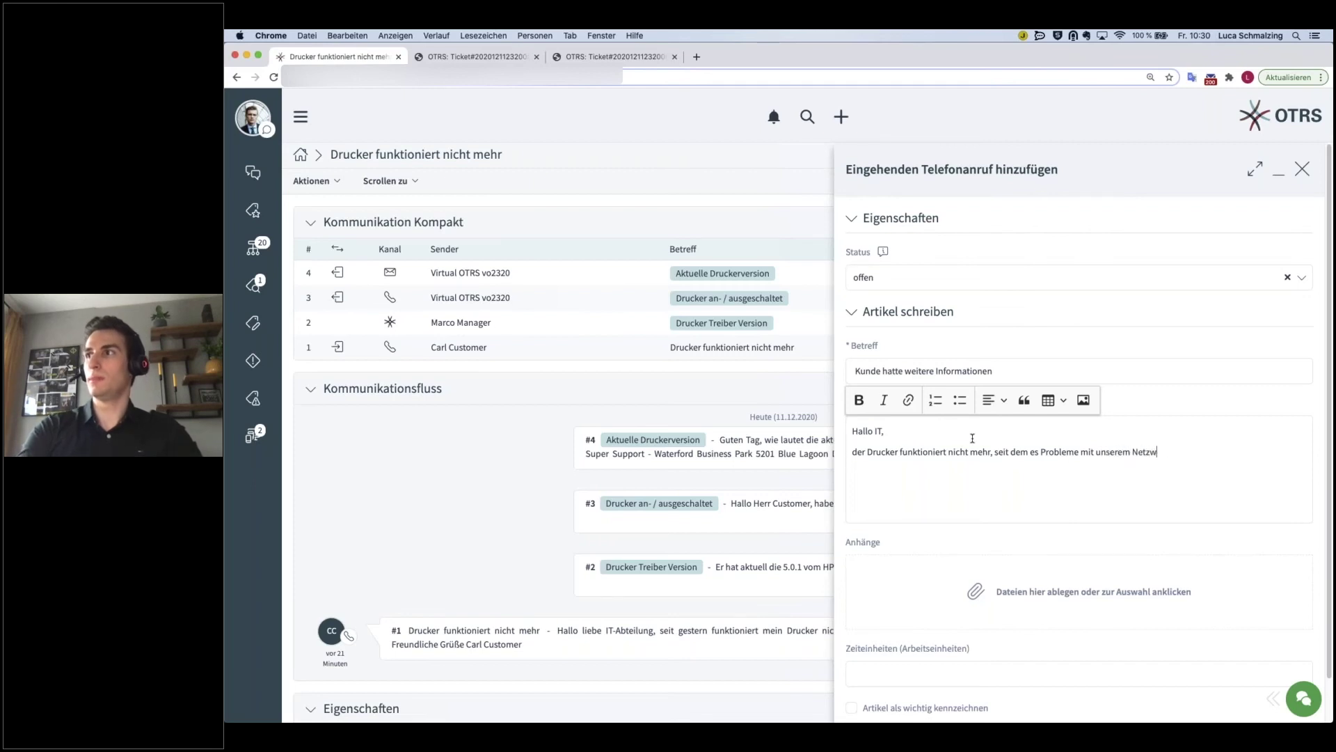
text(erk gibt.)
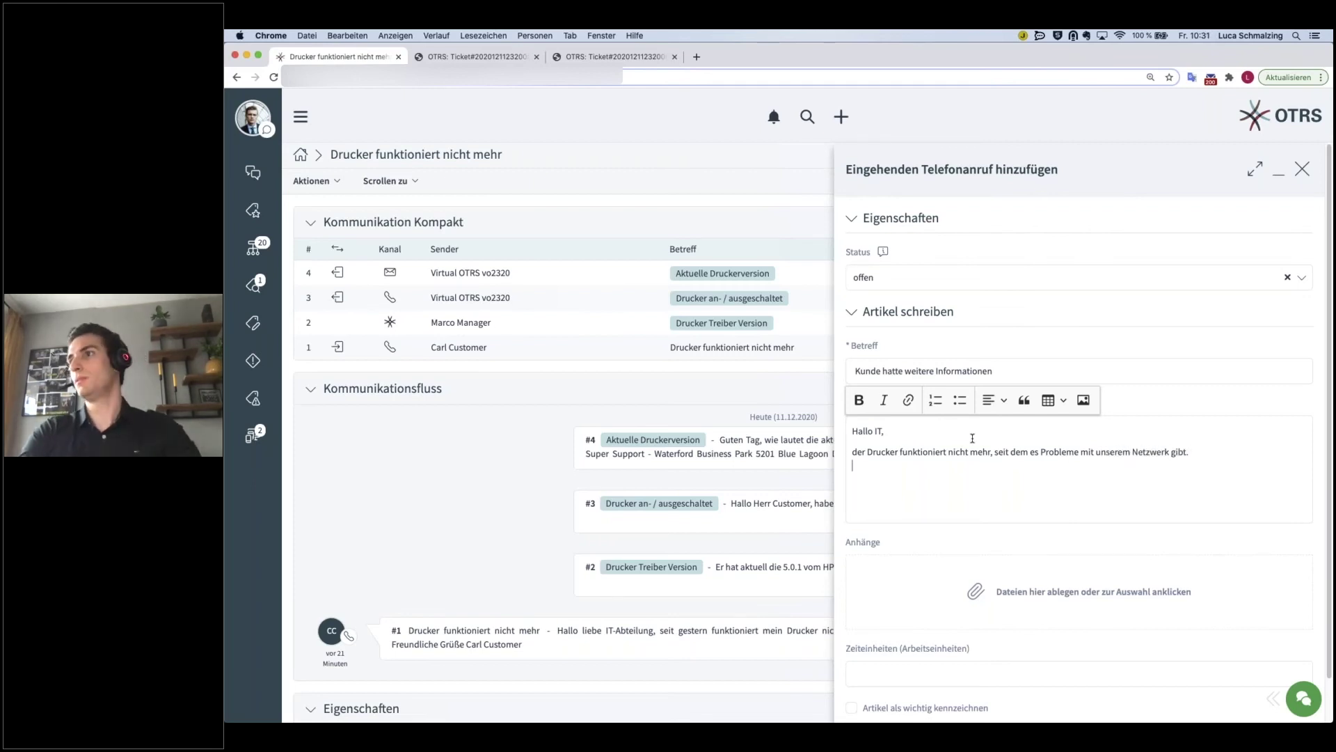
key(Return)
text(Freundliche Grüße)
key(shift+Return)
text(Carl Customer)
- Log 15 time units and submit the phone call article
scroll(1050, 596, down, 1)
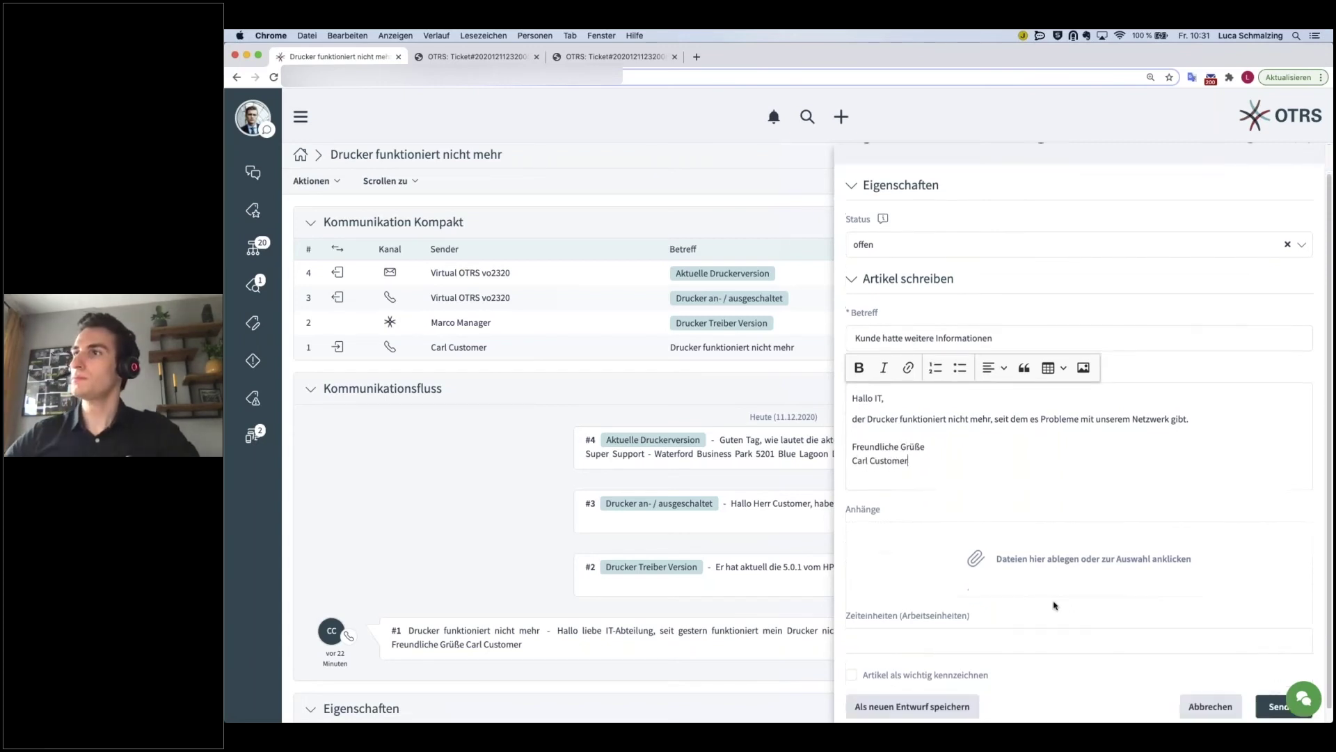
click(1006, 629)
text(15)
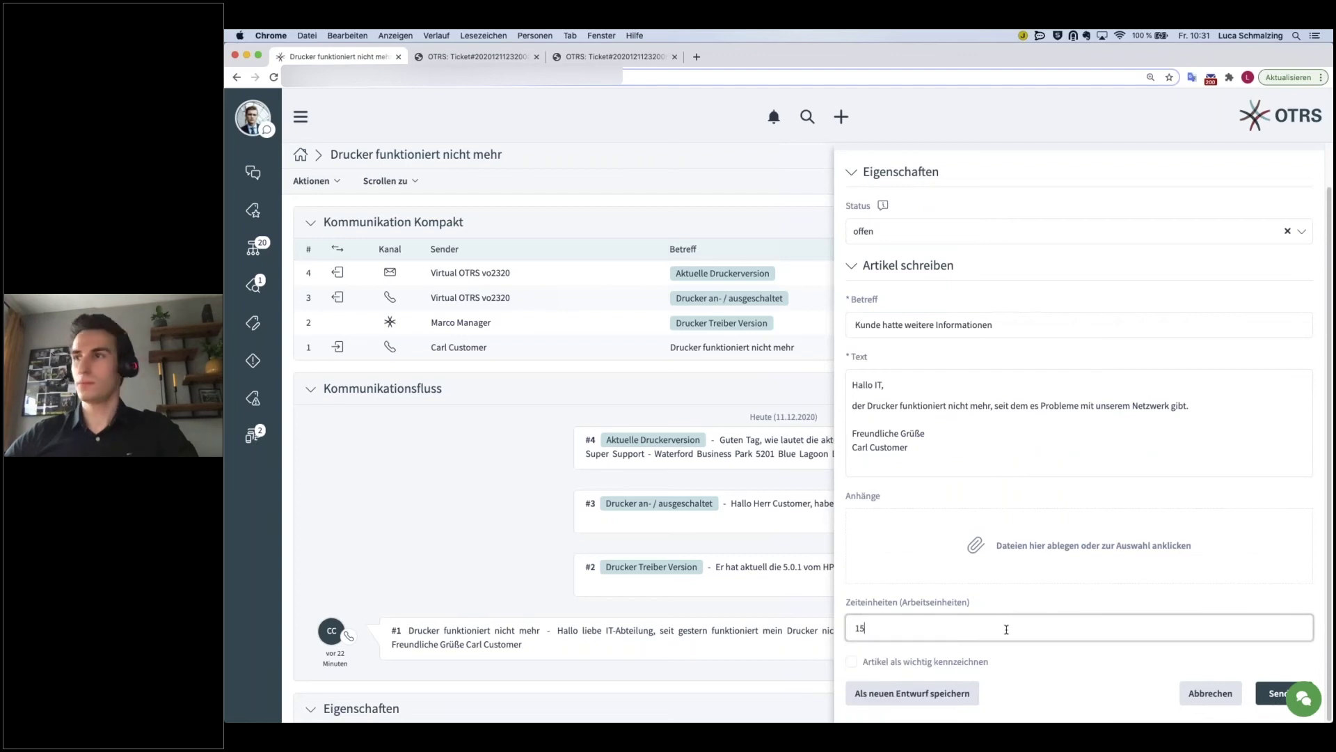
click(1273, 693)
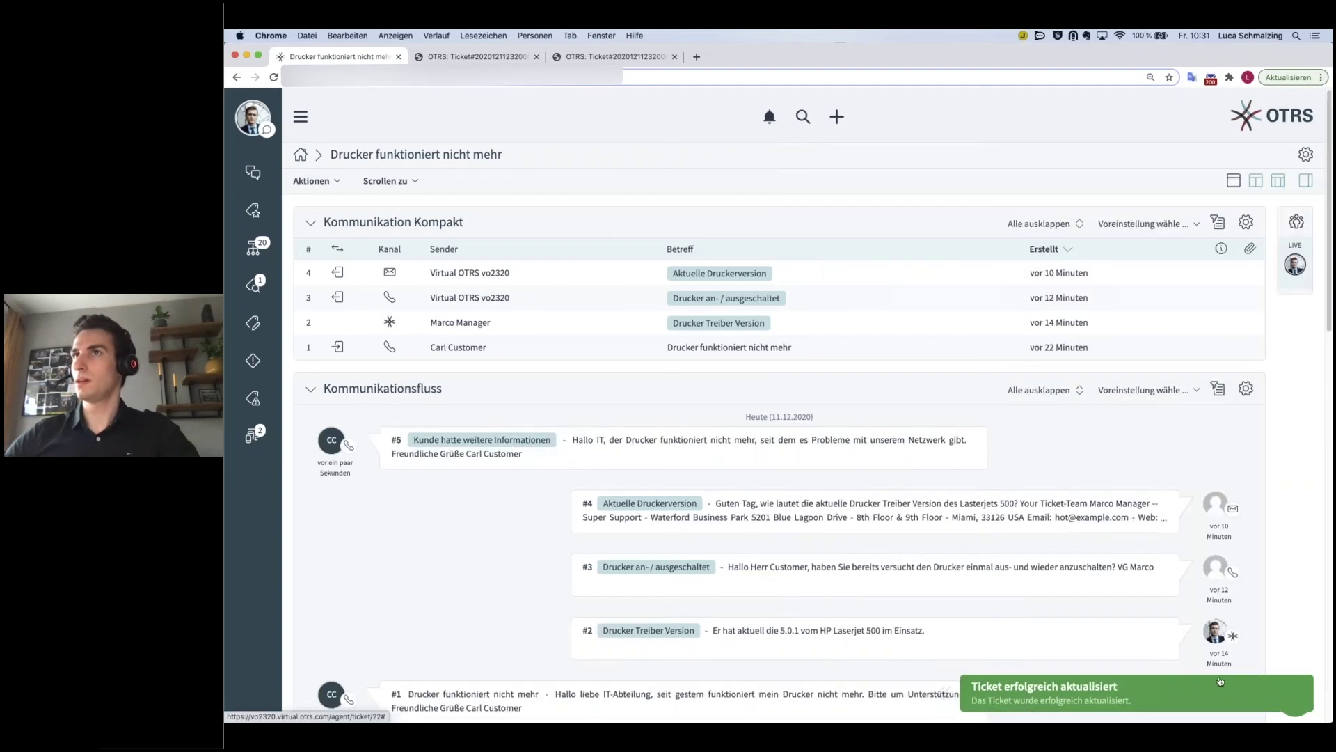
- Expand article #4 'Aktuelle Druckerversion', collapse it, then expand it again with full headers
scroll(474, 528, down, 3)
scroll(696, 417, down, 2)
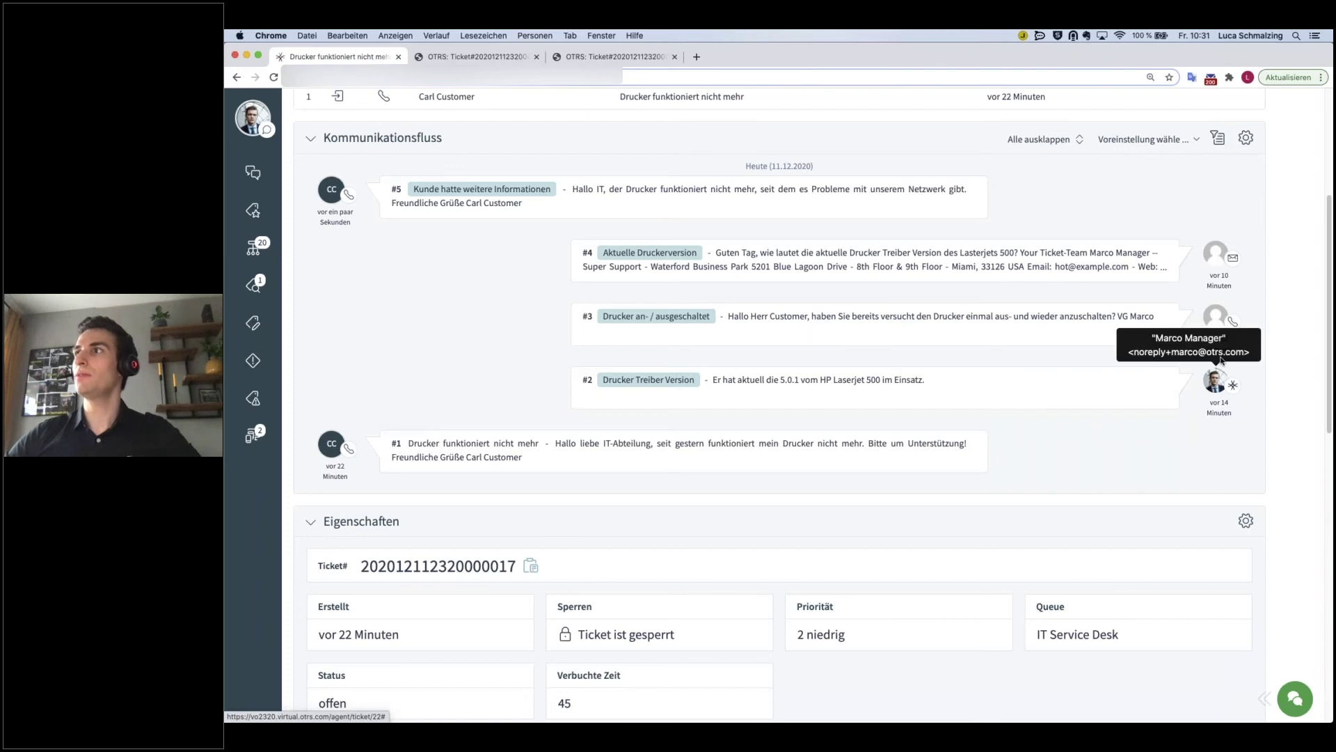
mouse_move(1218, 324)
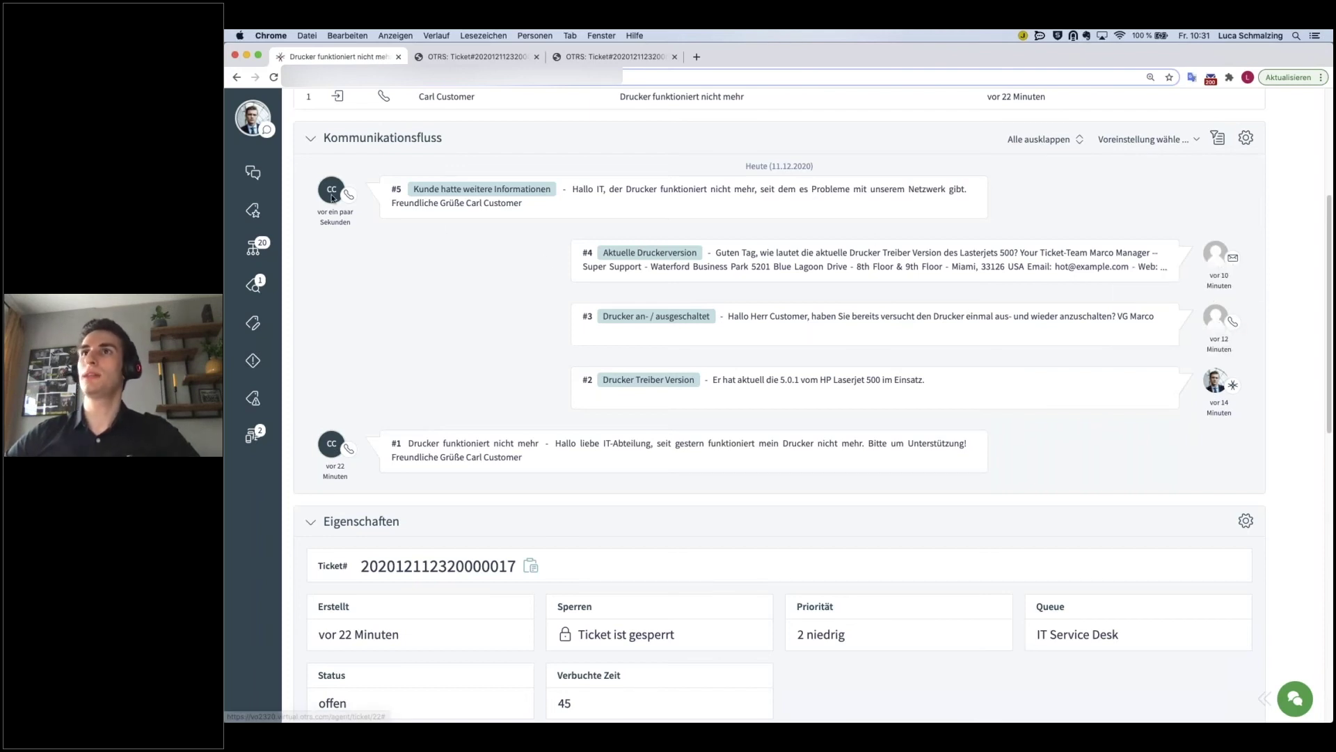
mouse_move(332, 197)
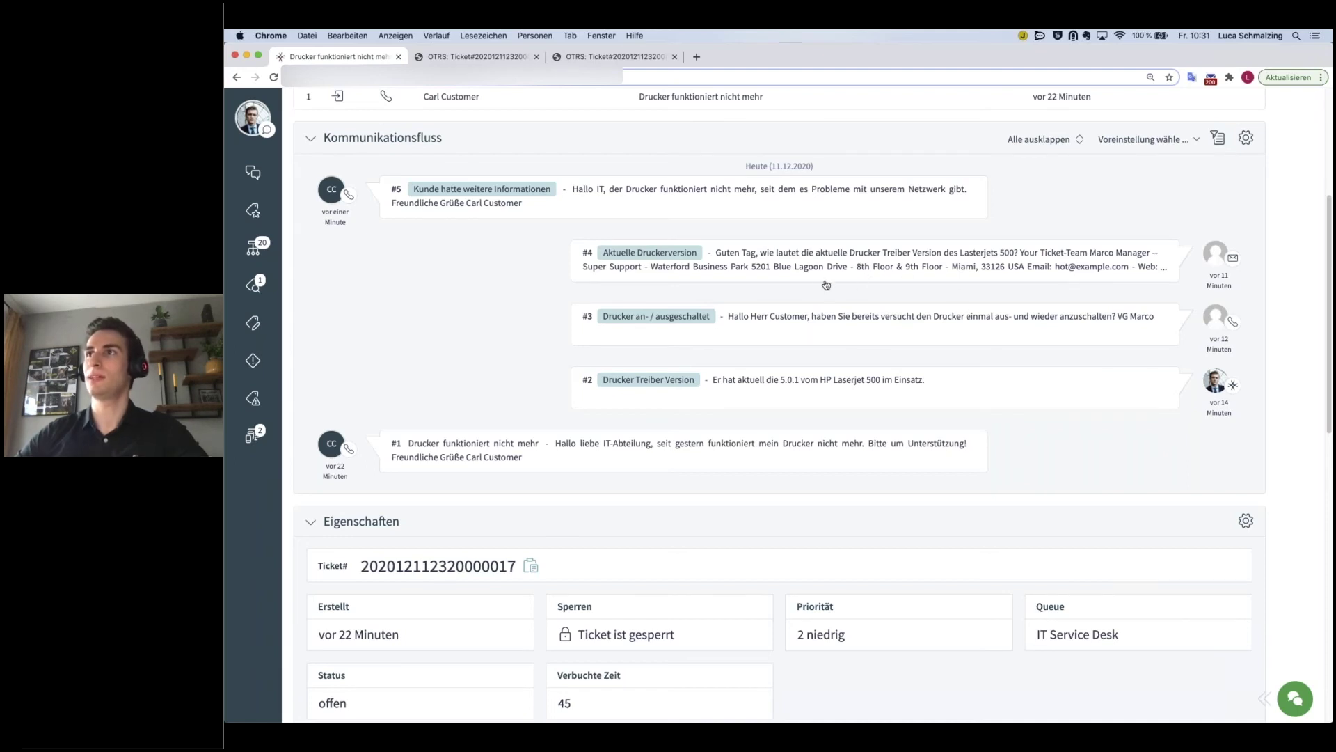
click(805, 268)
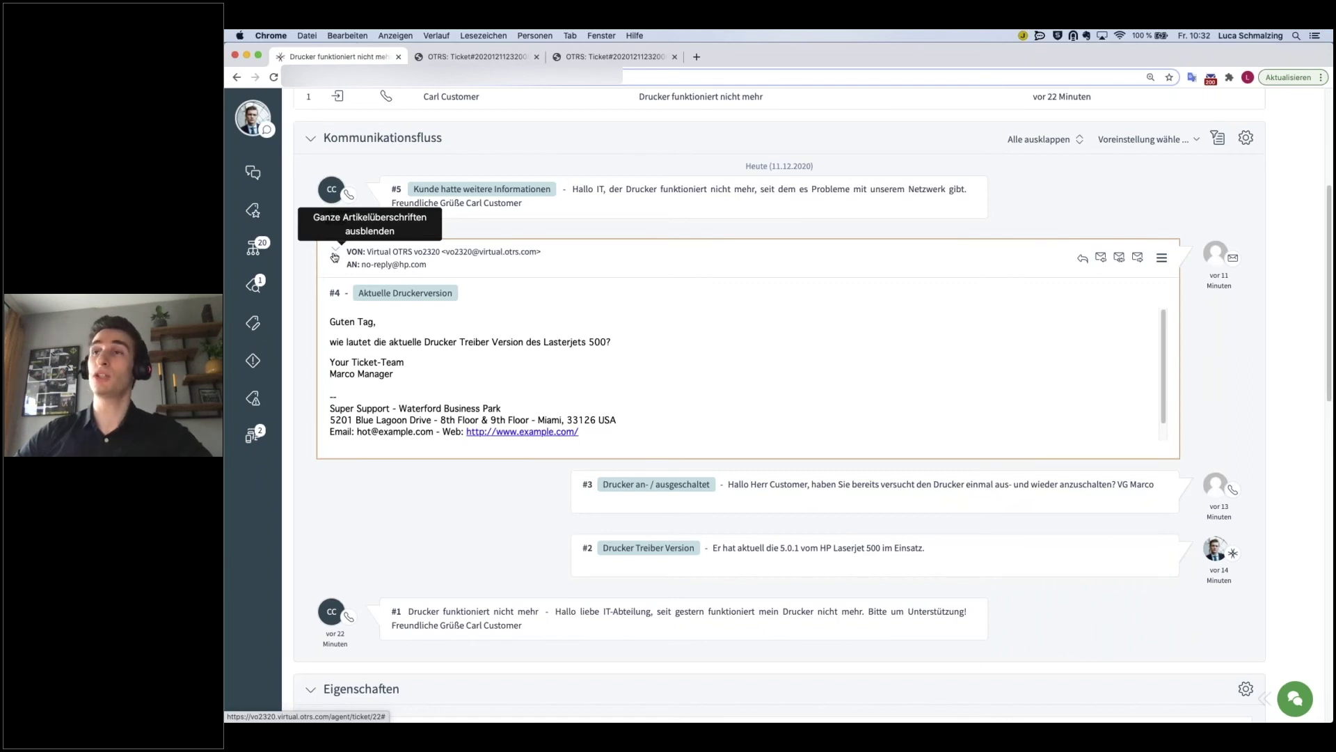
click(334, 257)
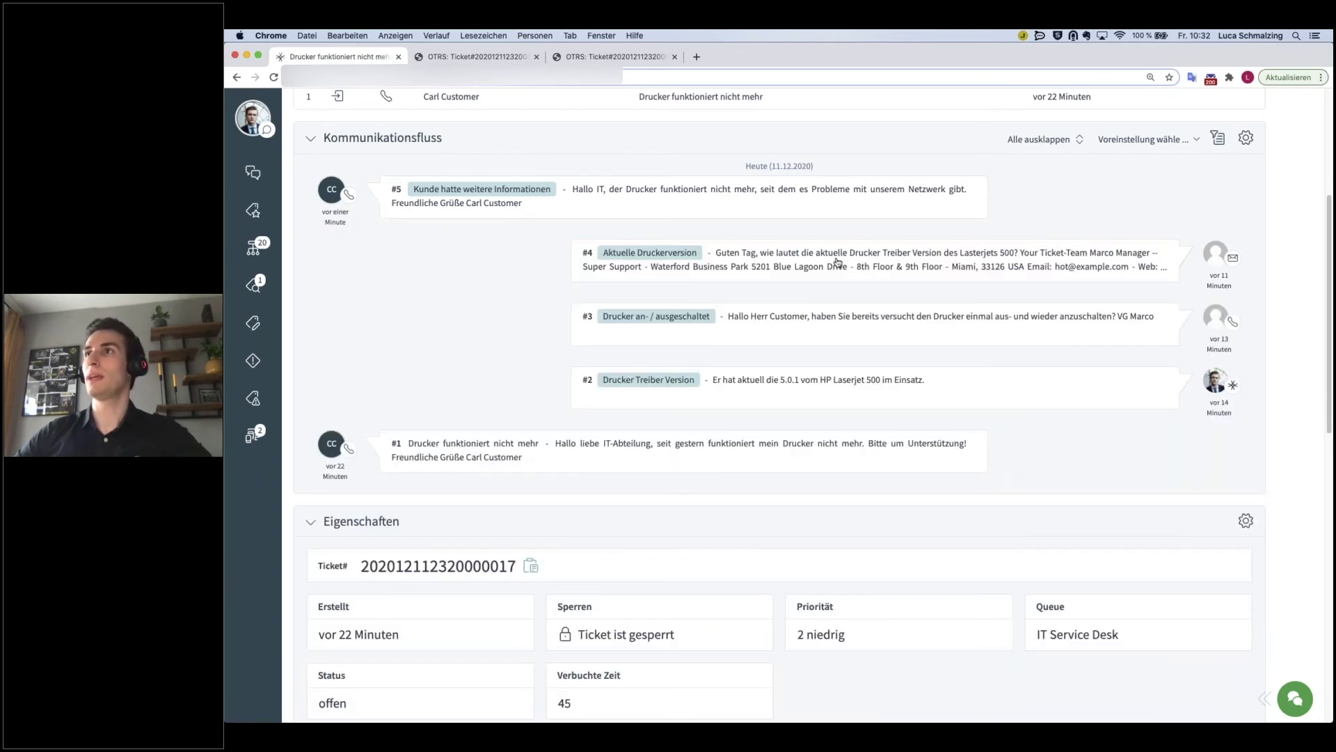
click(838, 262)
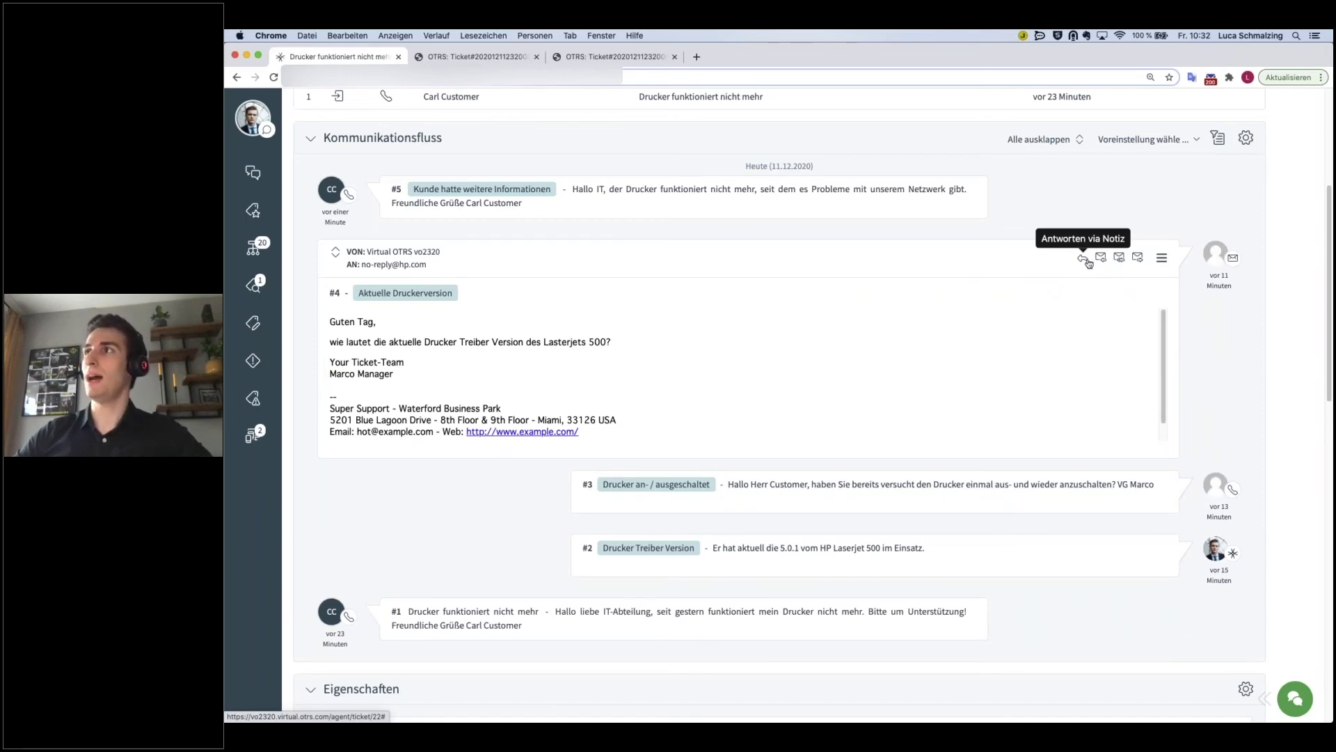
click(1085, 259)
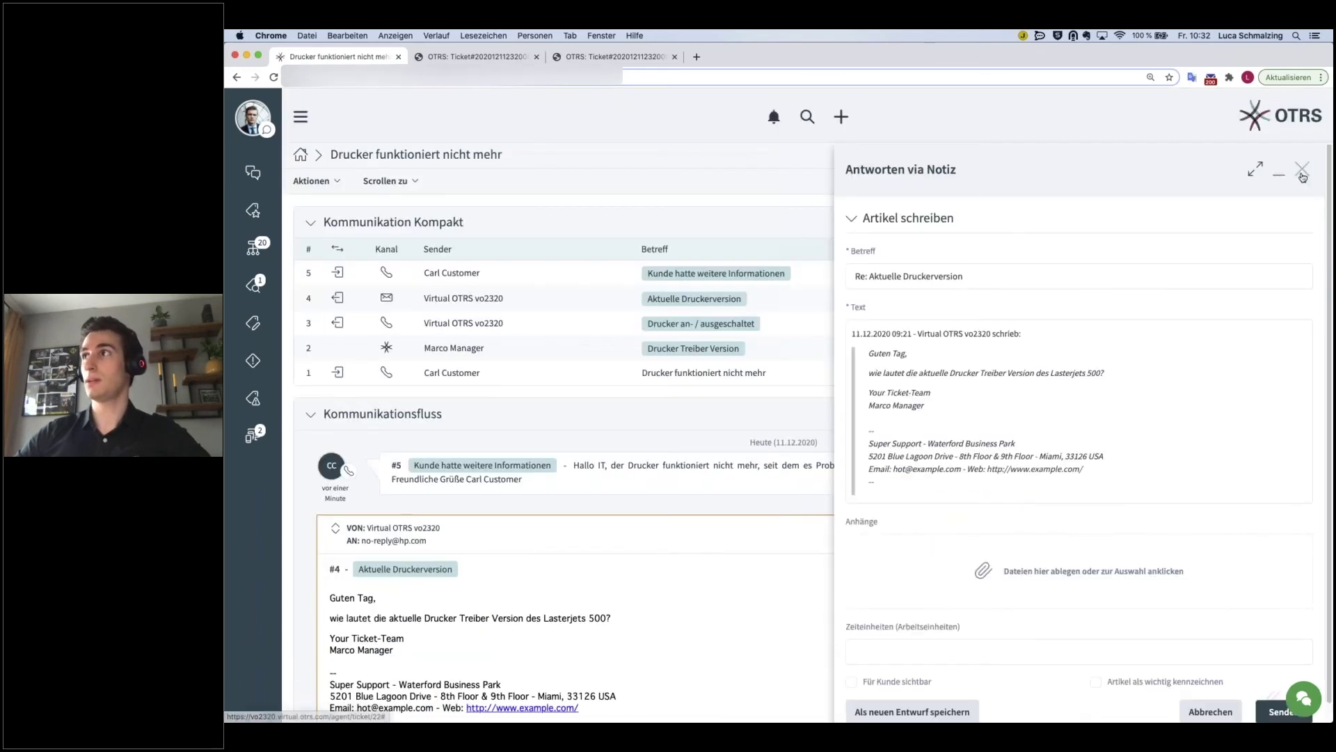
click(1302, 172)
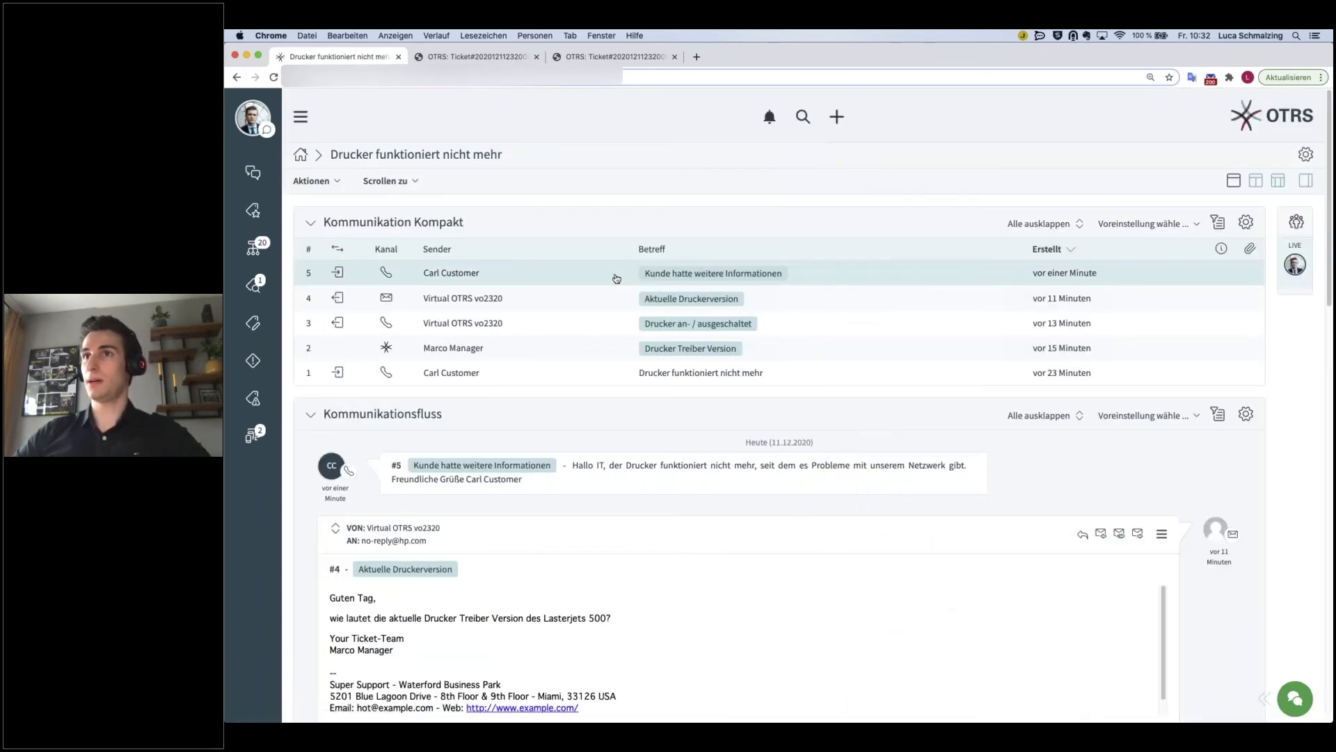
scroll(737, 654, down, 1)
scroll(738, 655, up, 1)
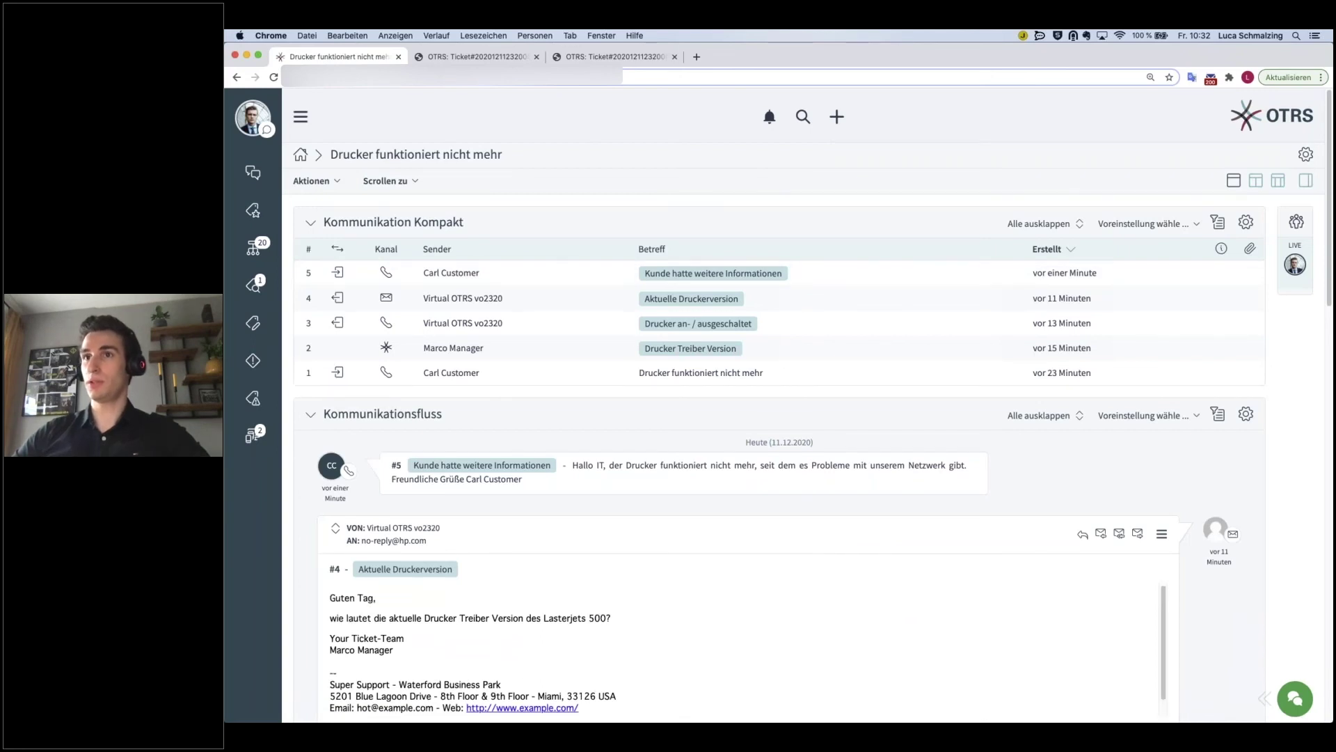
scroll(1083, 459, down, 1)
click(1083, 459)
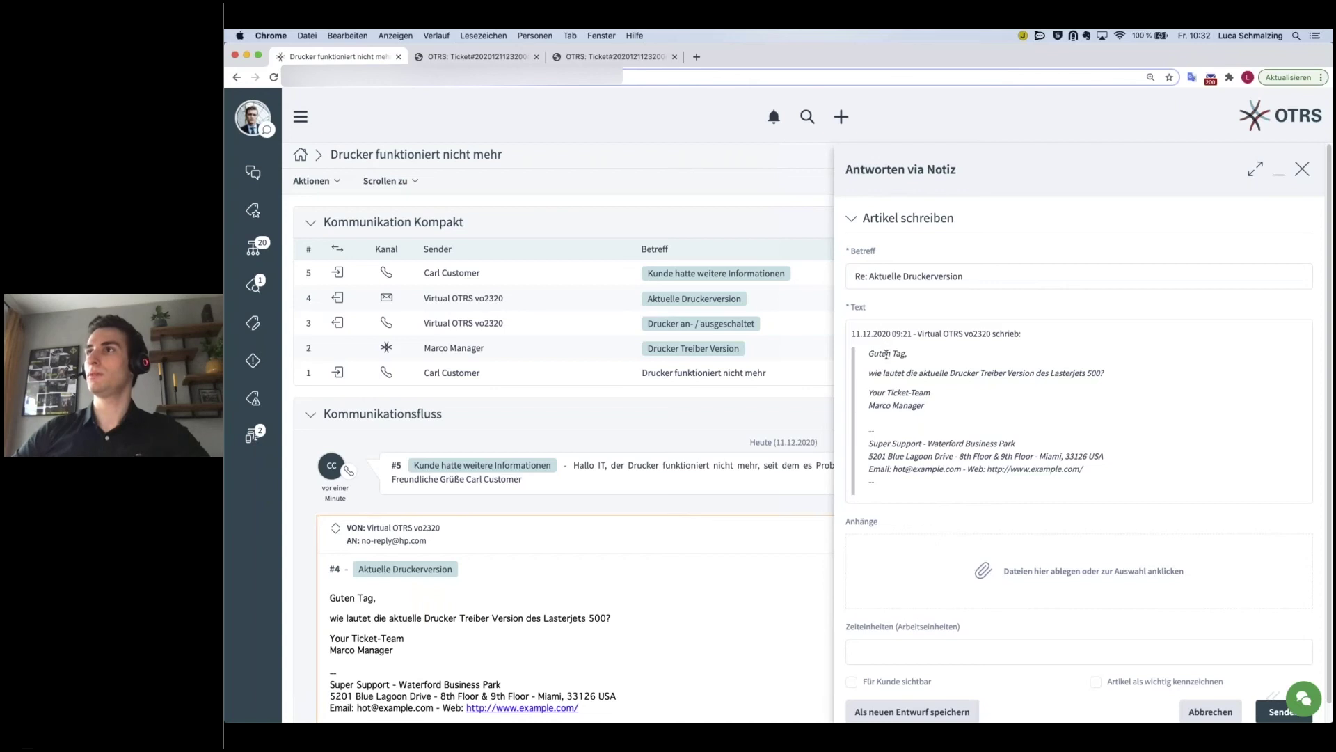
scroll(886, 354, down, 1)
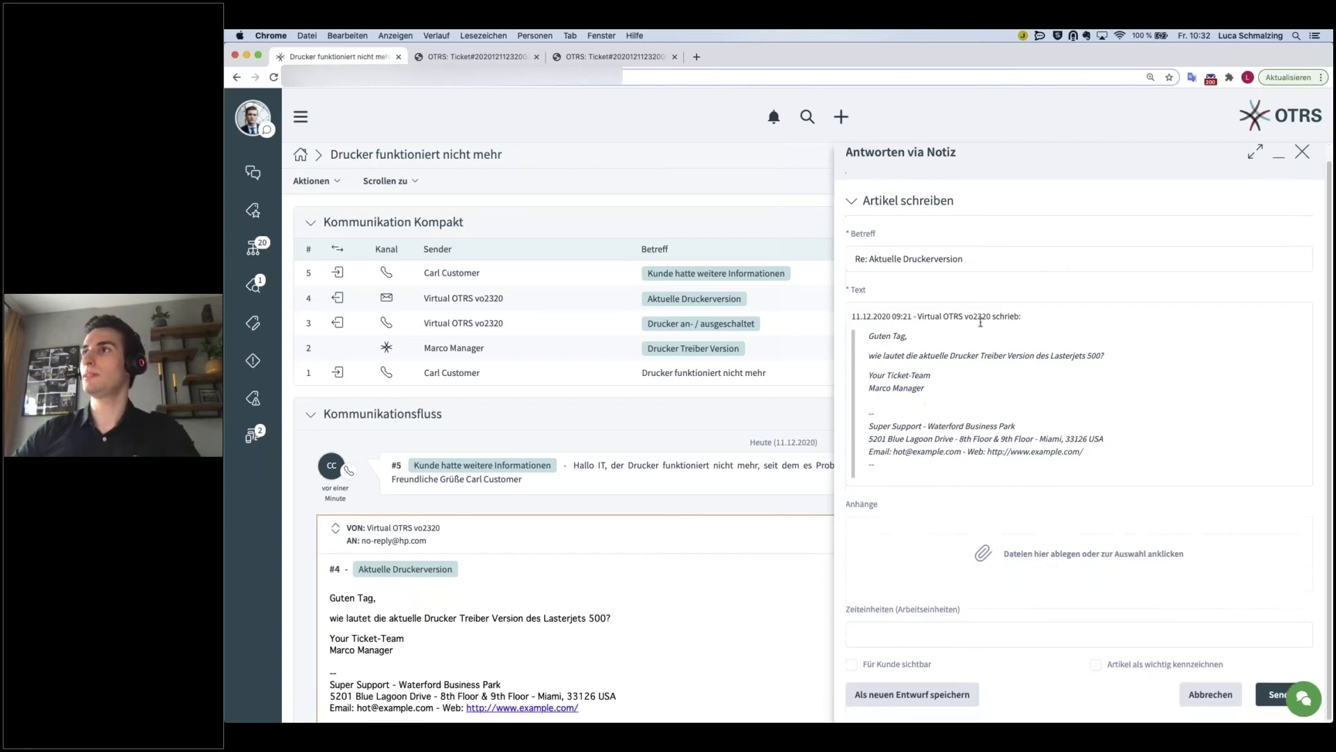
click(852, 315)
key(Return)
key(Return)
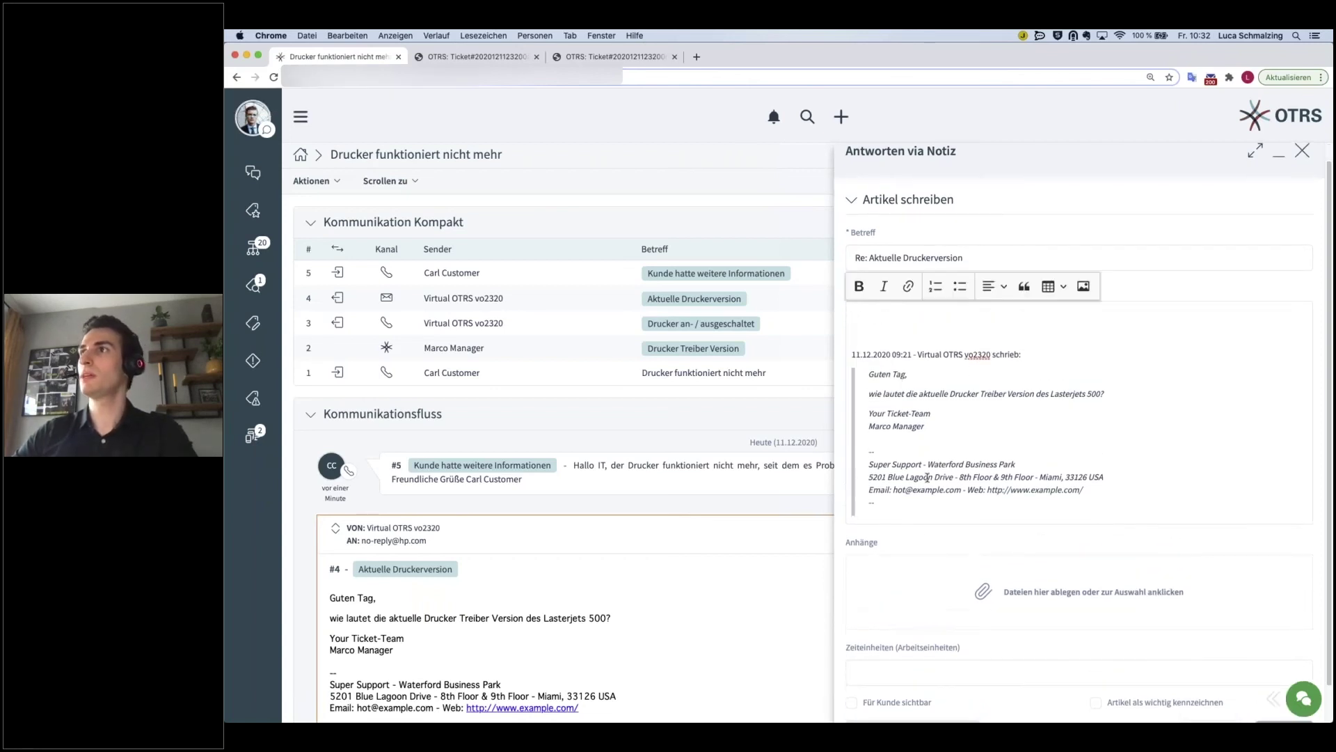
scroll(927, 477, down, 2)
click(1210, 693)
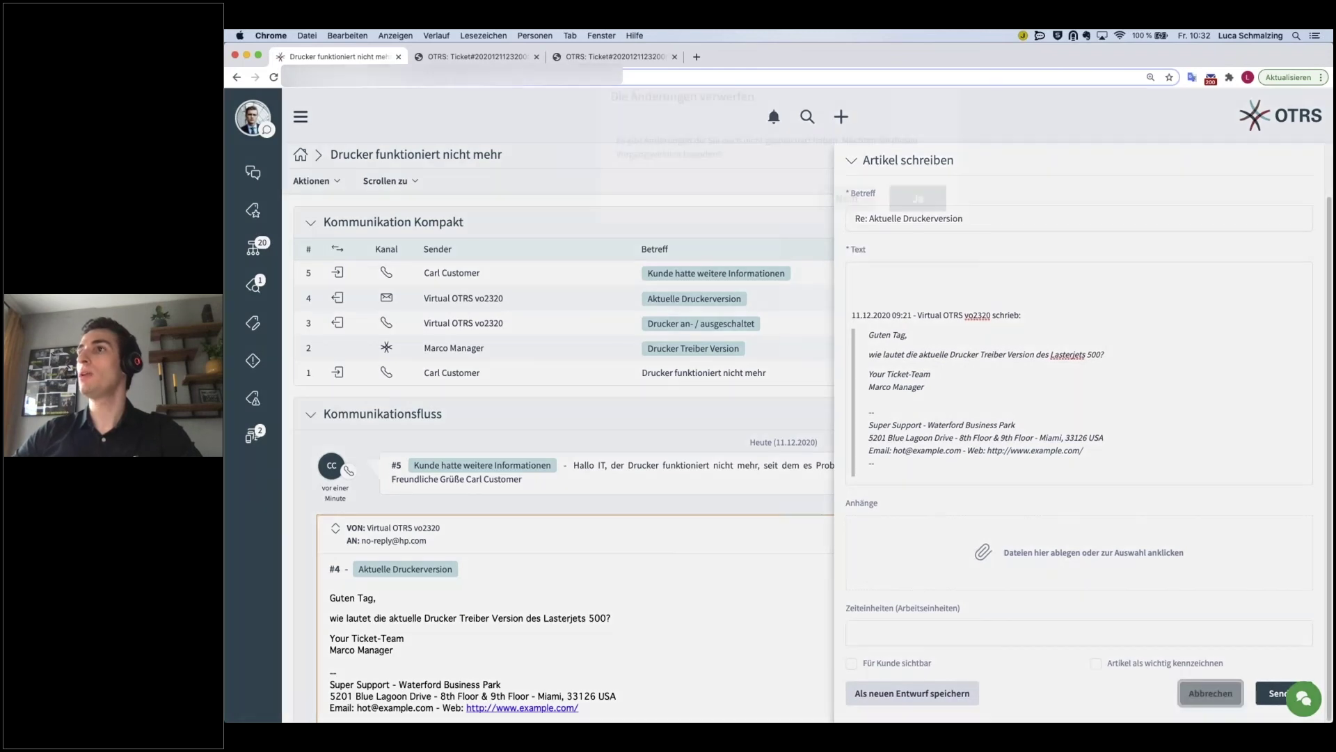
click(905, 234)
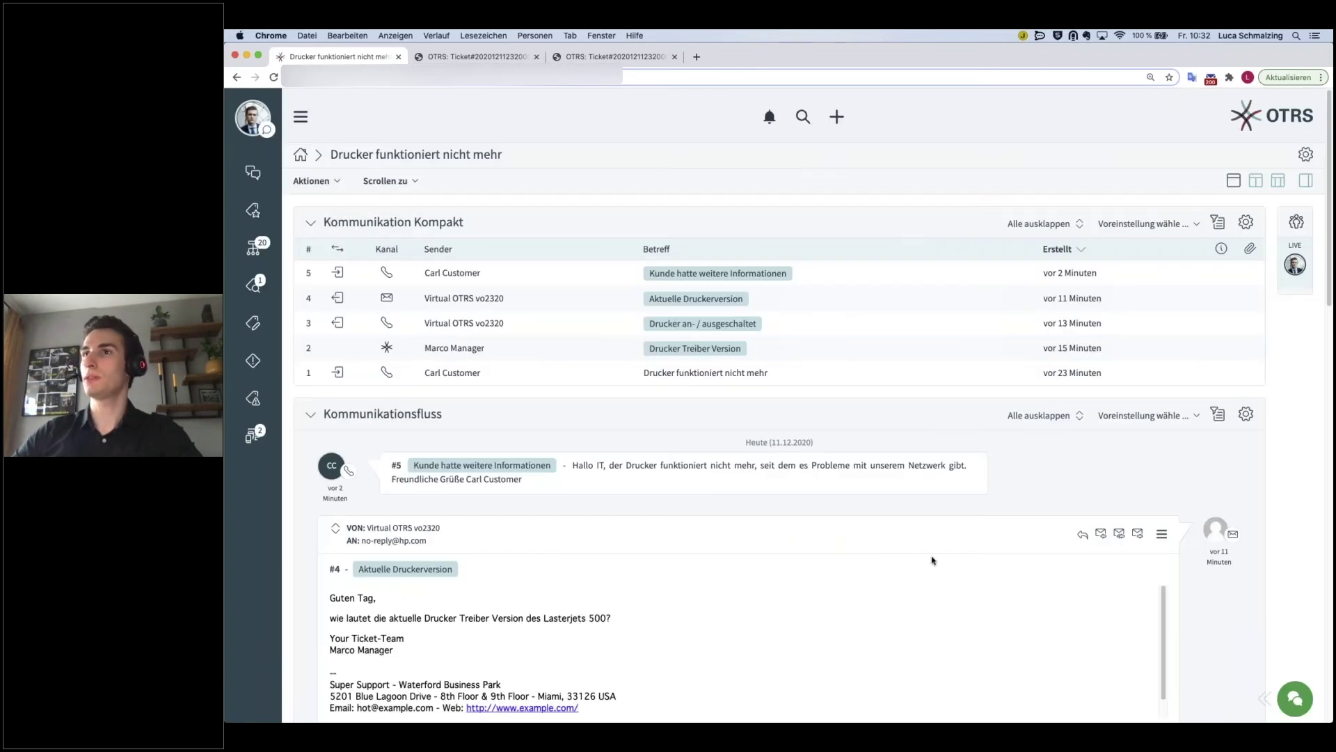
- Collapse article #4 and expand article #1 'Drucker funktioniert nicht mehr'
scroll(932, 559, down, 2)
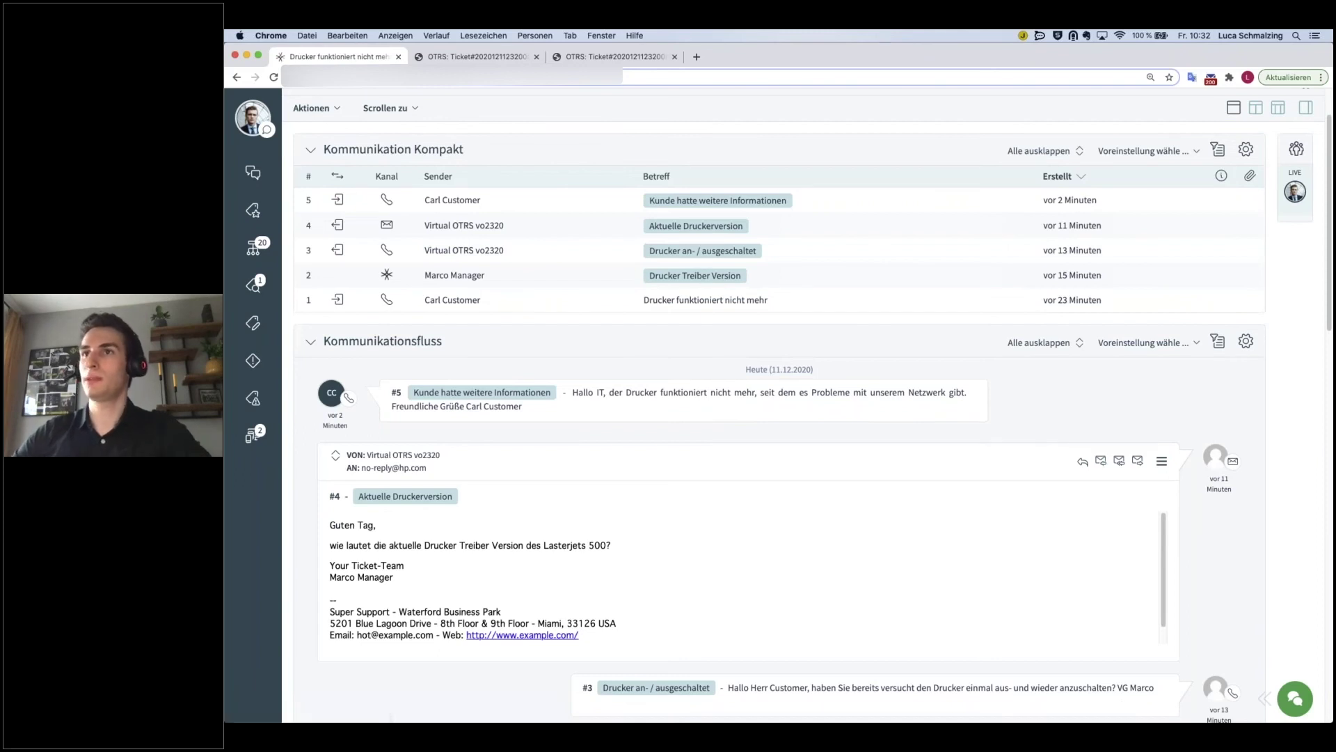
click(540, 474)
scroll(540, 483, down, 2)
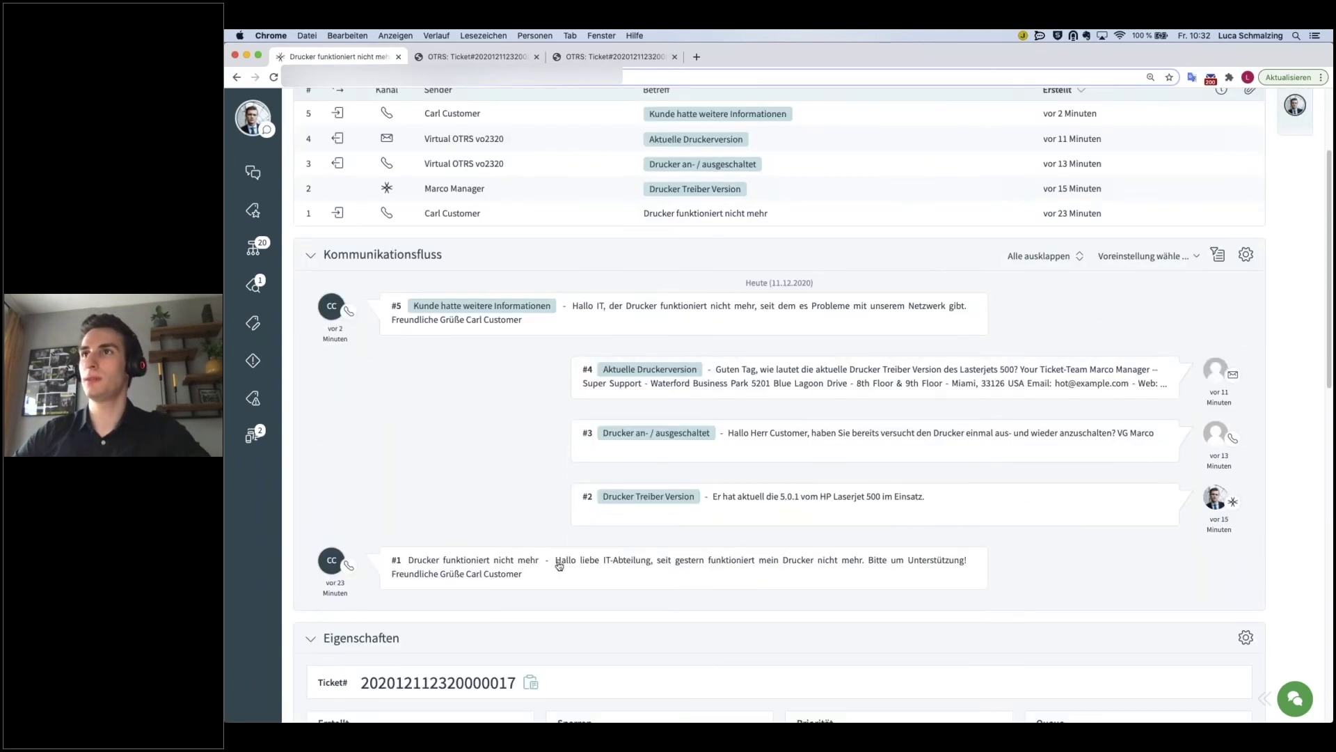
click(584, 579)
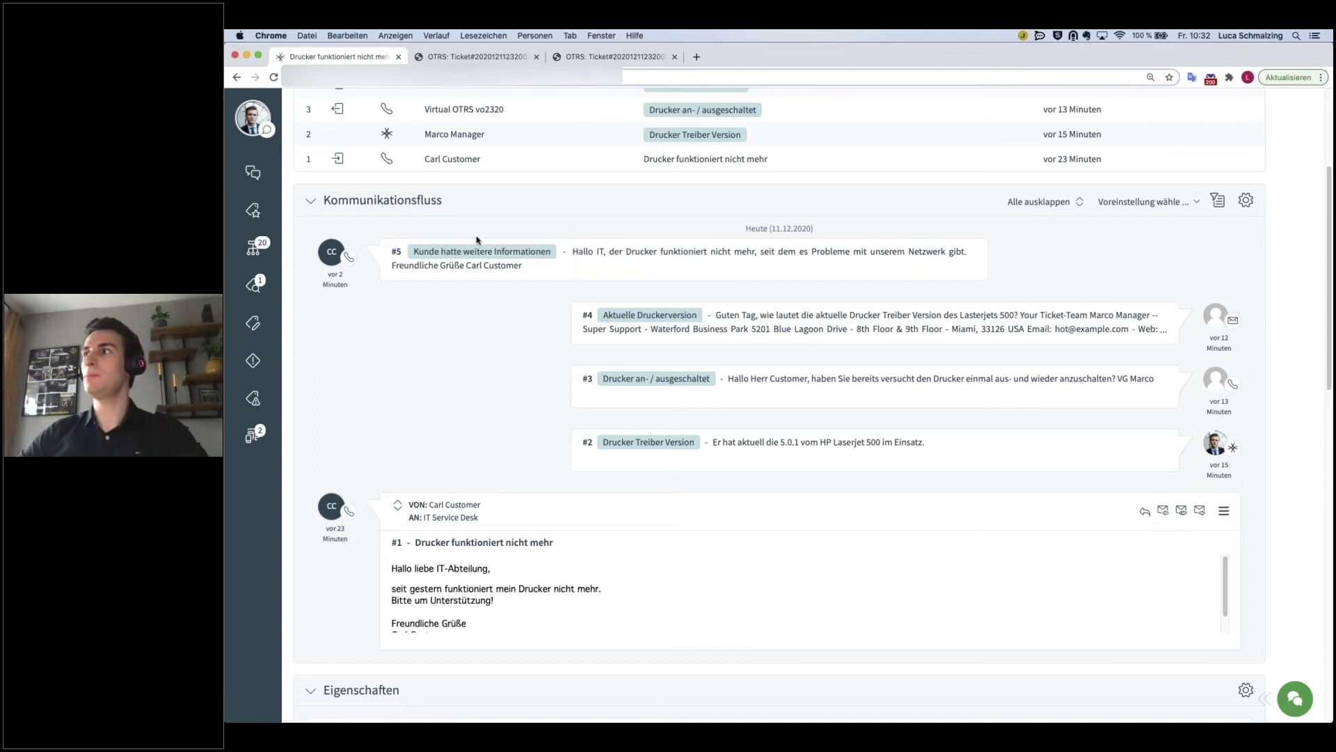
- Start an e-mail reply to article #1 and place the cursor on its empty line
click(1163, 511)
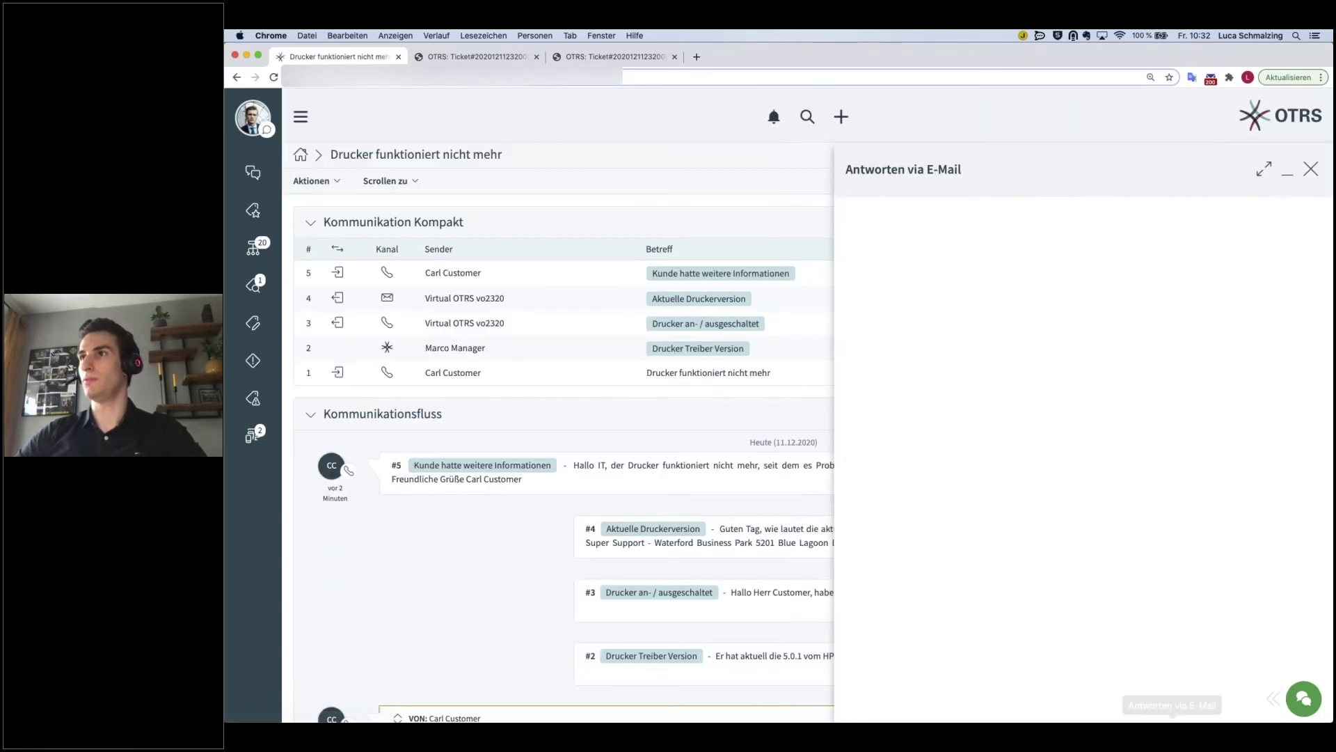
scroll(975, 508, down, 4)
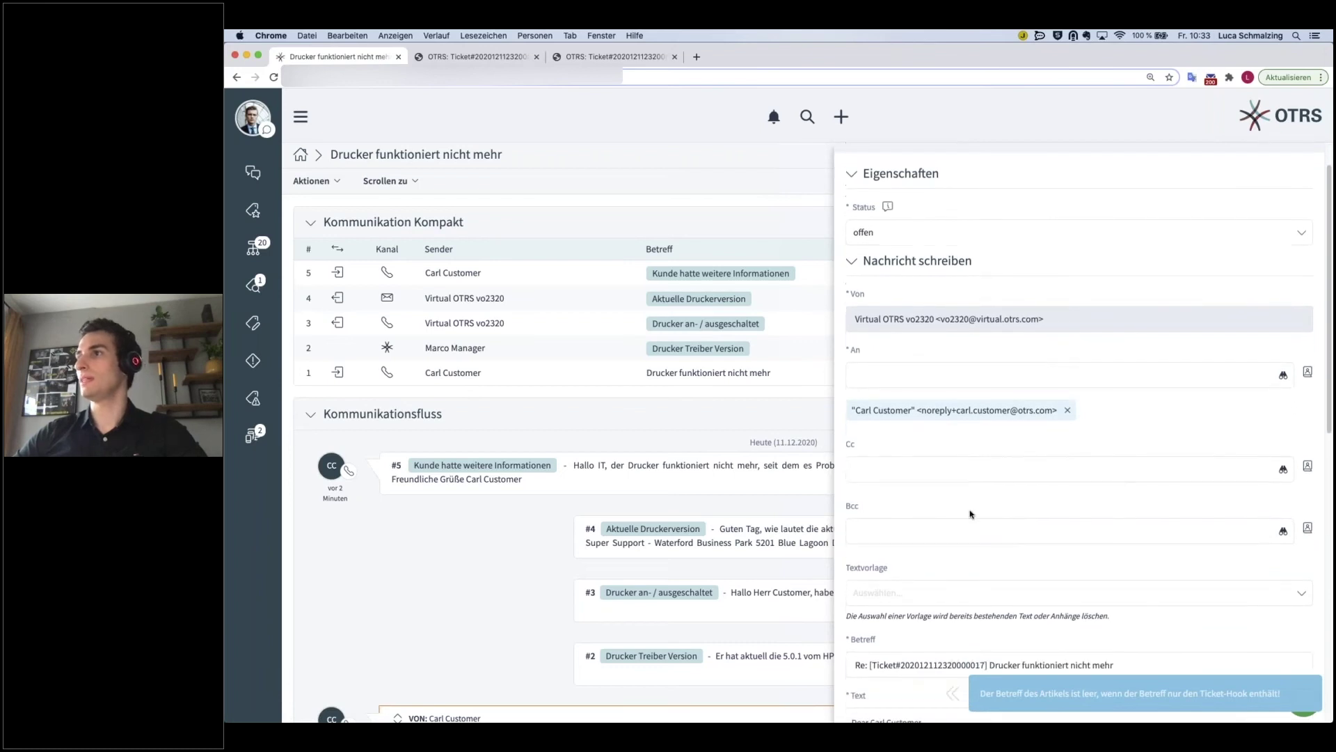
scroll(979, 478, down, 2)
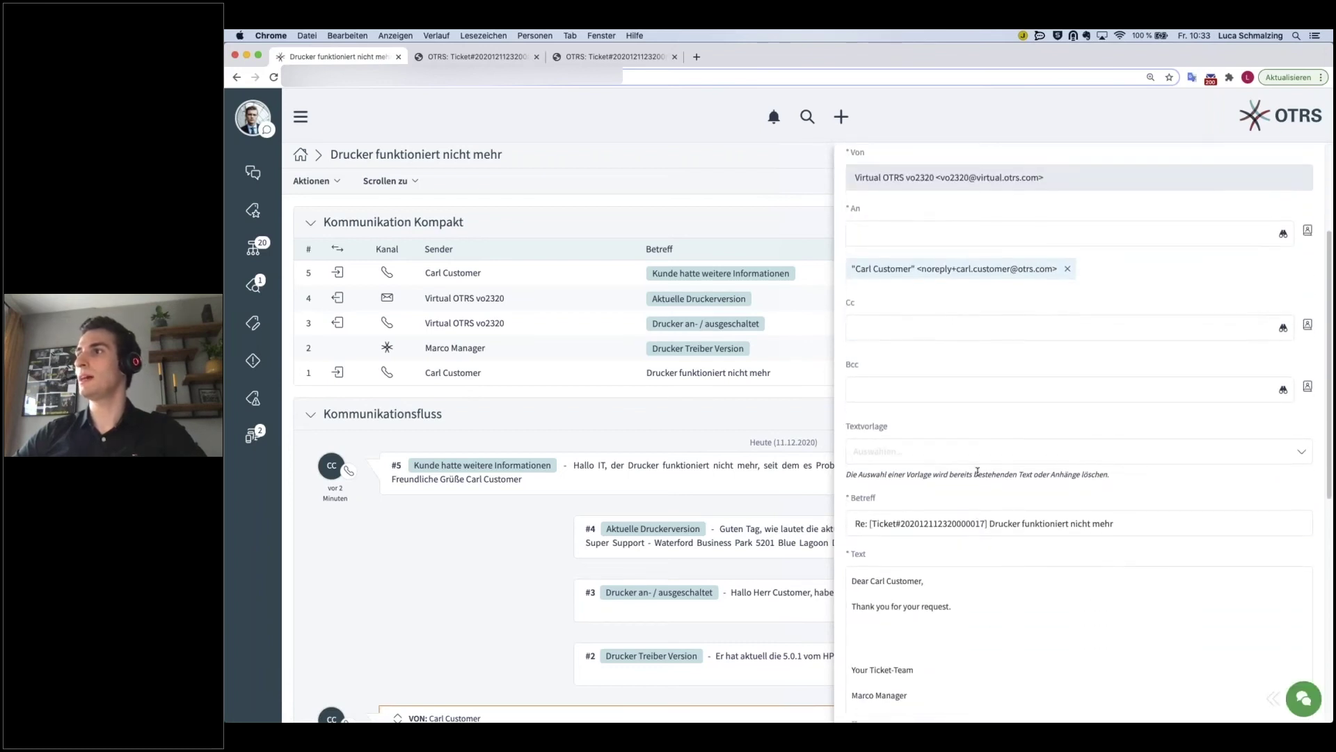
scroll(980, 478, up, 3)
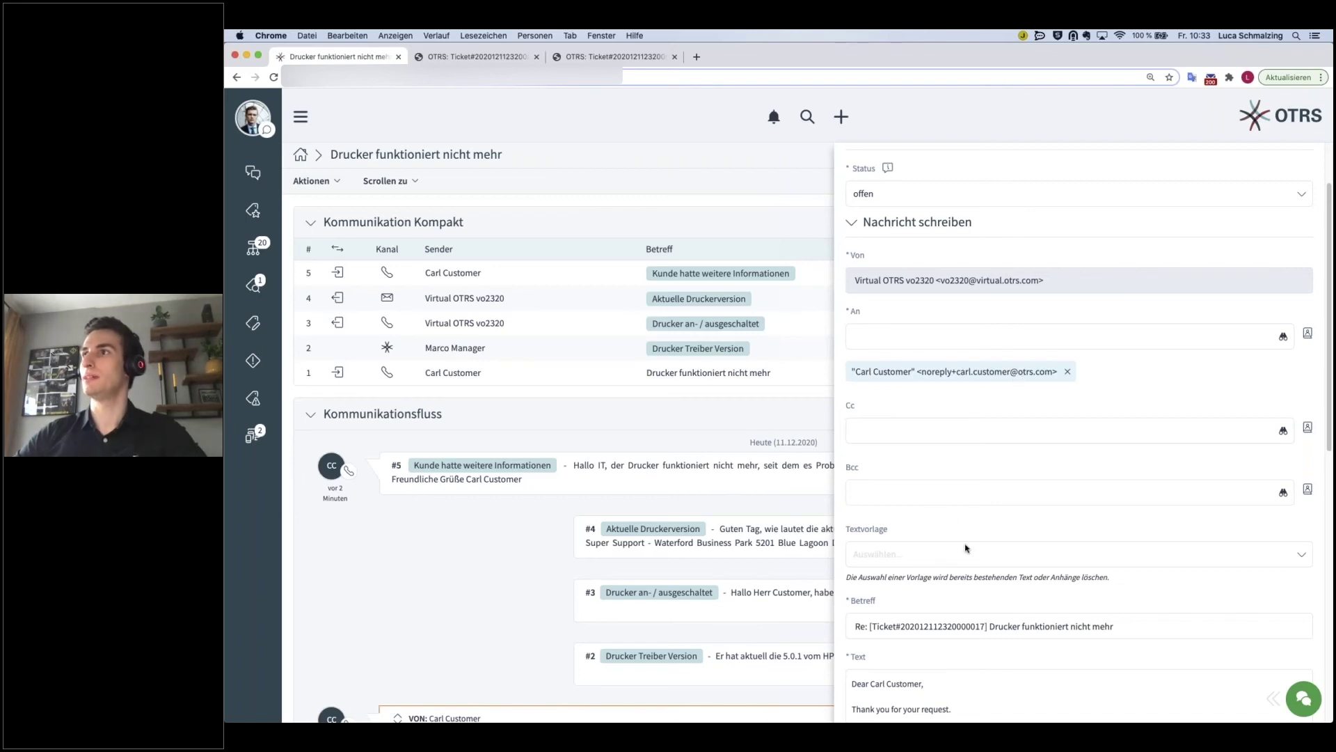
scroll(987, 561, down, 10)
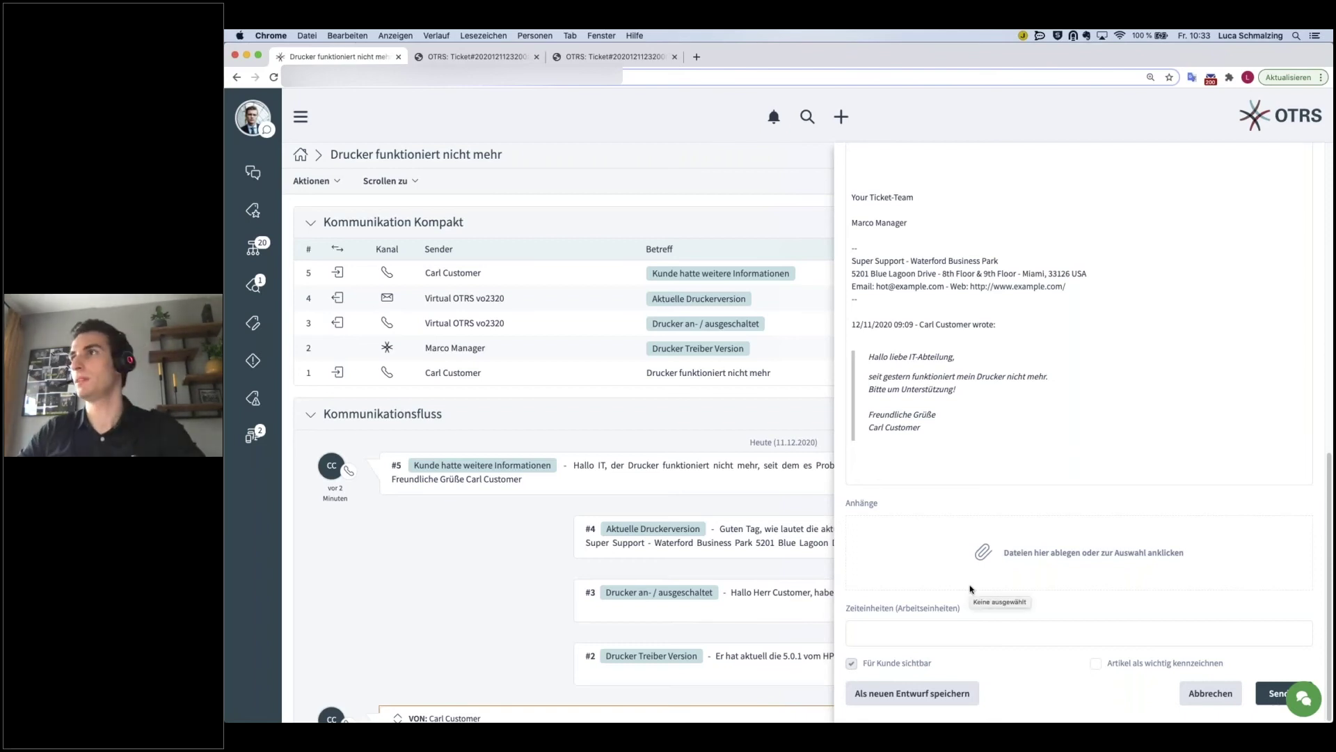
scroll(980, 487, up, 3)
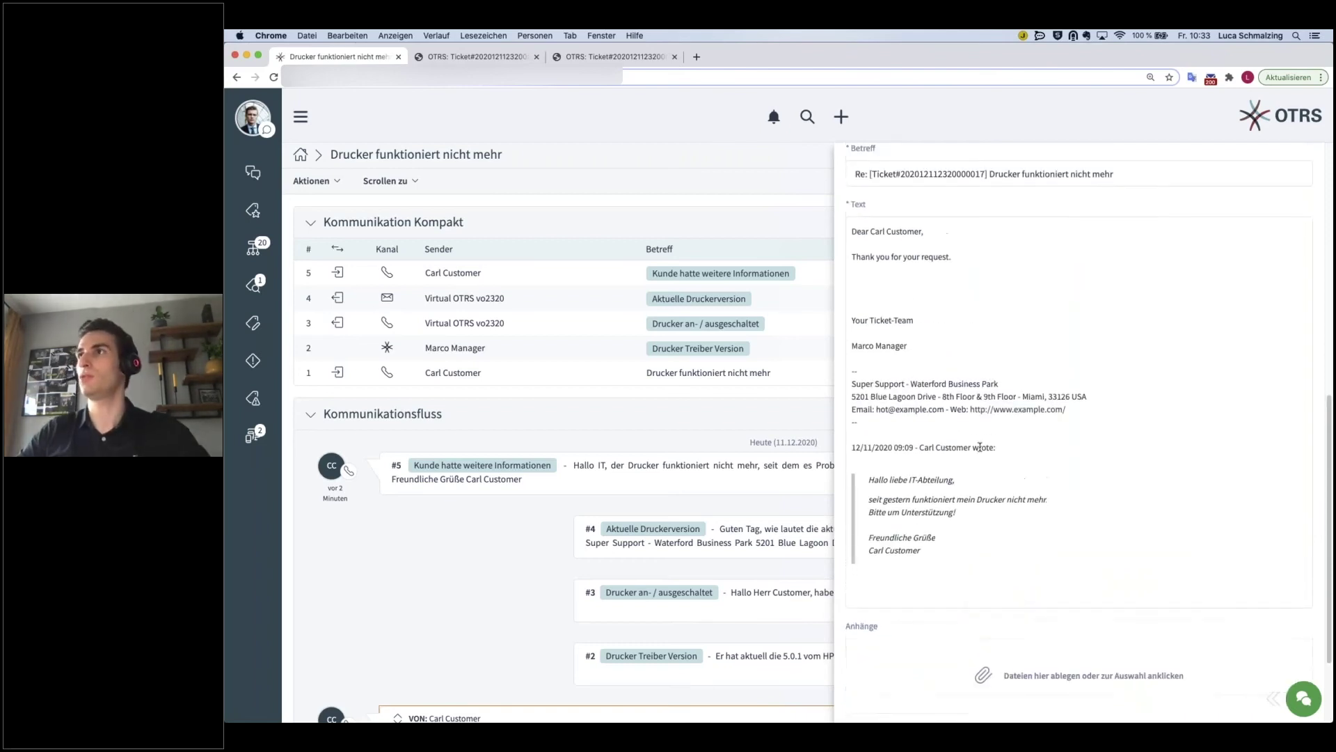
click(874, 283)
scroll(1000, 388, down, 3)
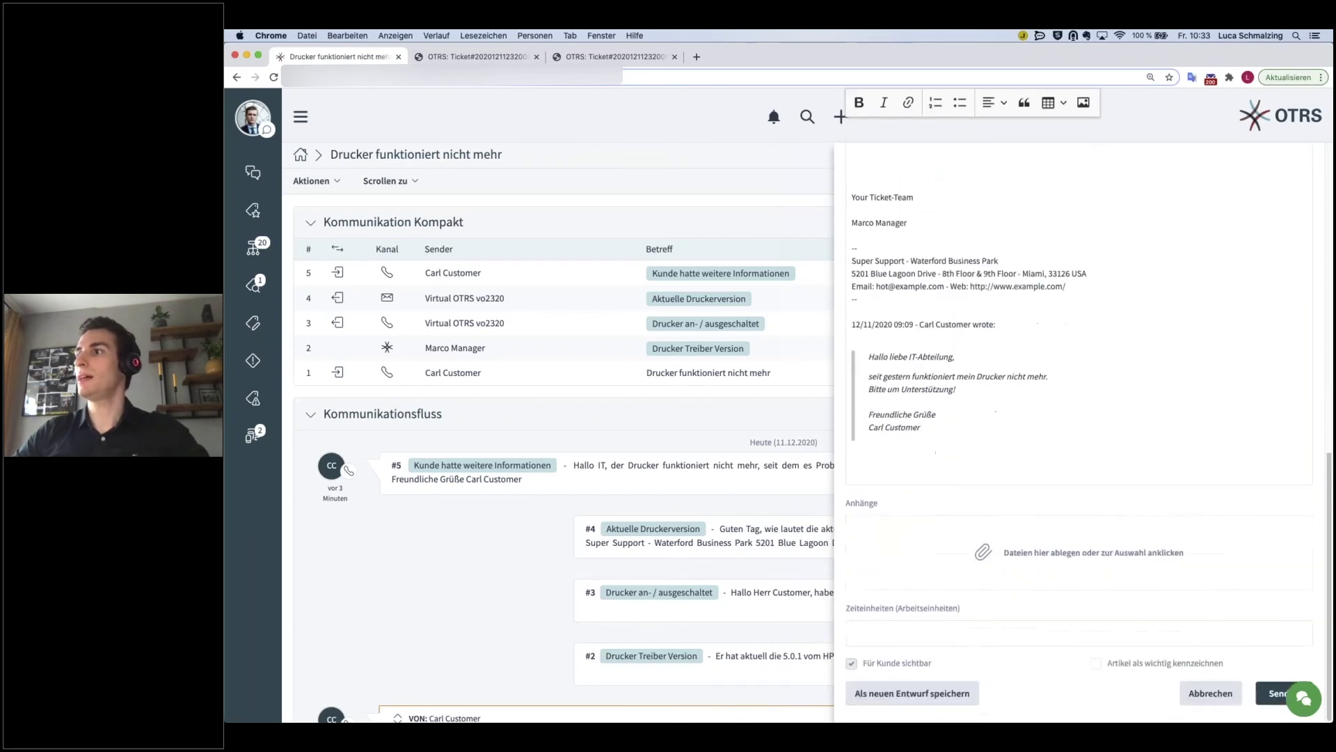
scroll(1088, 405, up, 2)
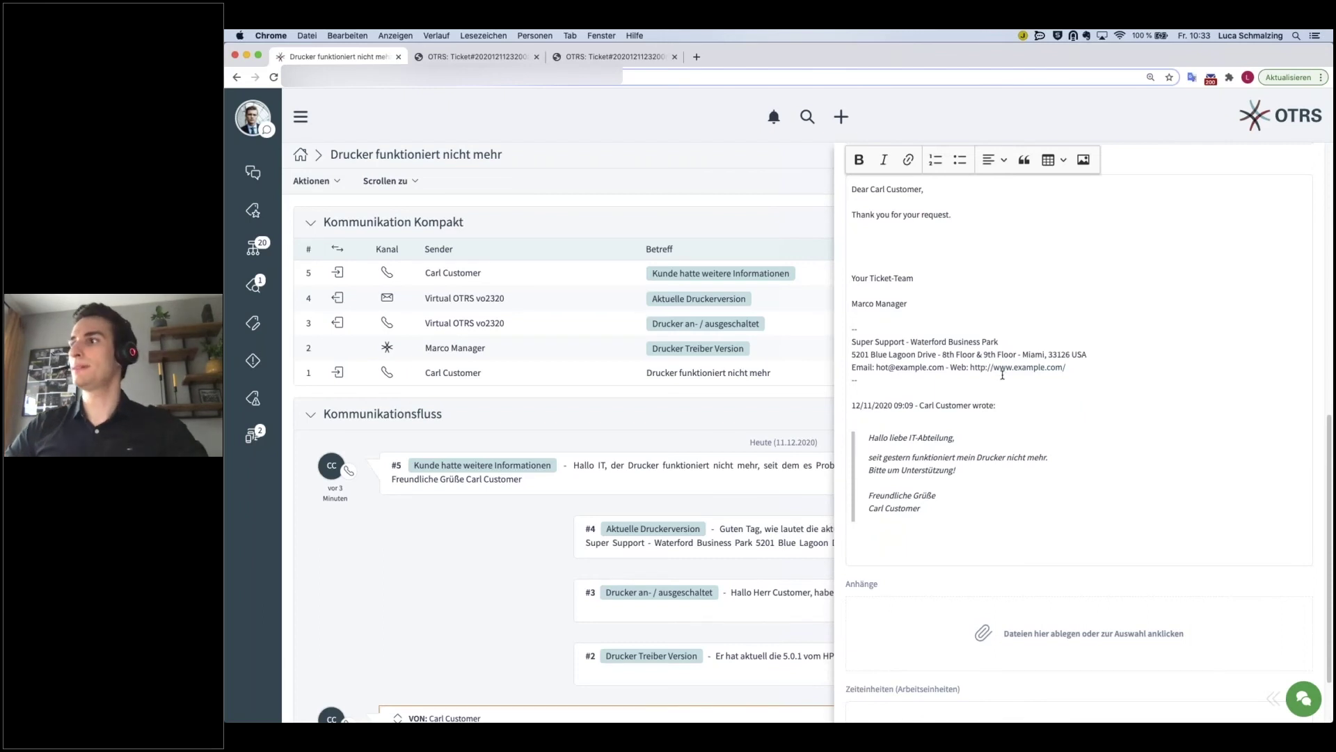
scroll(1002, 374, down, 2)
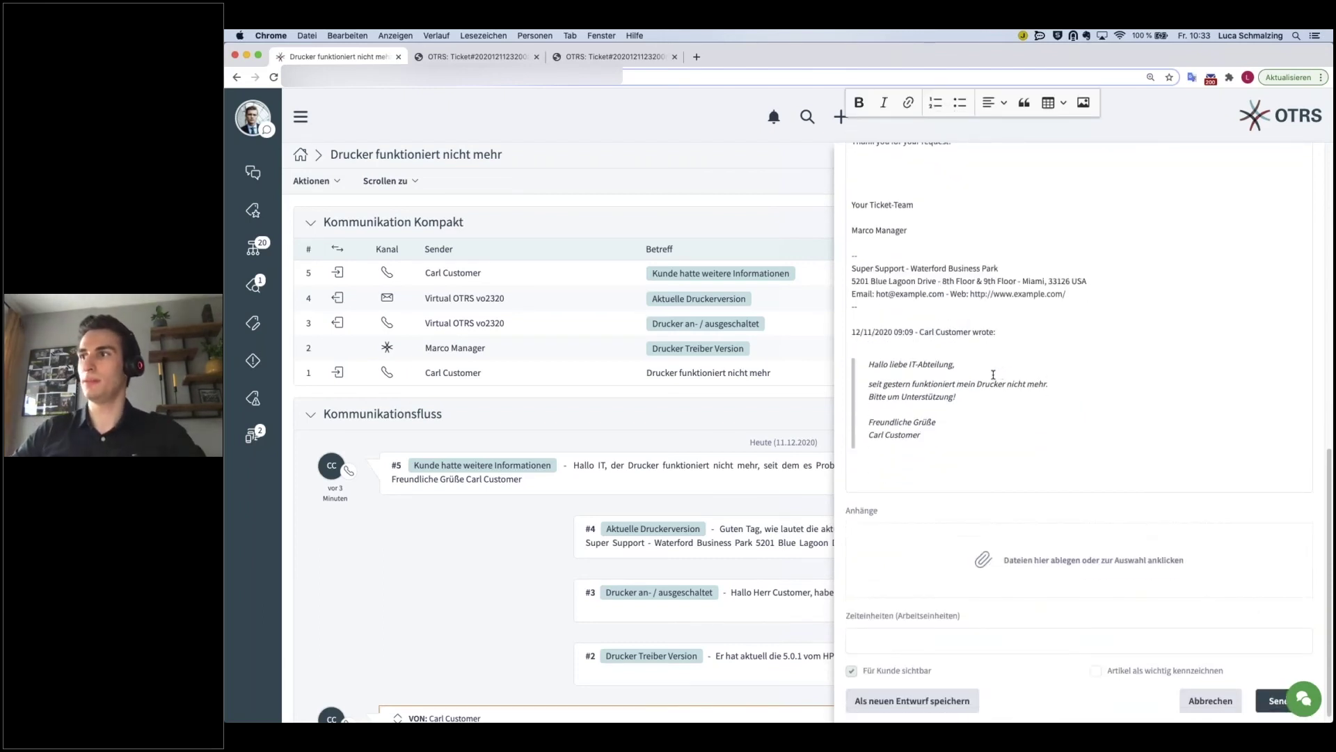
scroll(993, 375, up, 1)
- Write 'Bitte aktualisieren Sie die Drucker Treiber Version.' and 'Die aktuellste Version ist die 5.1.28.'
text(Bitte )
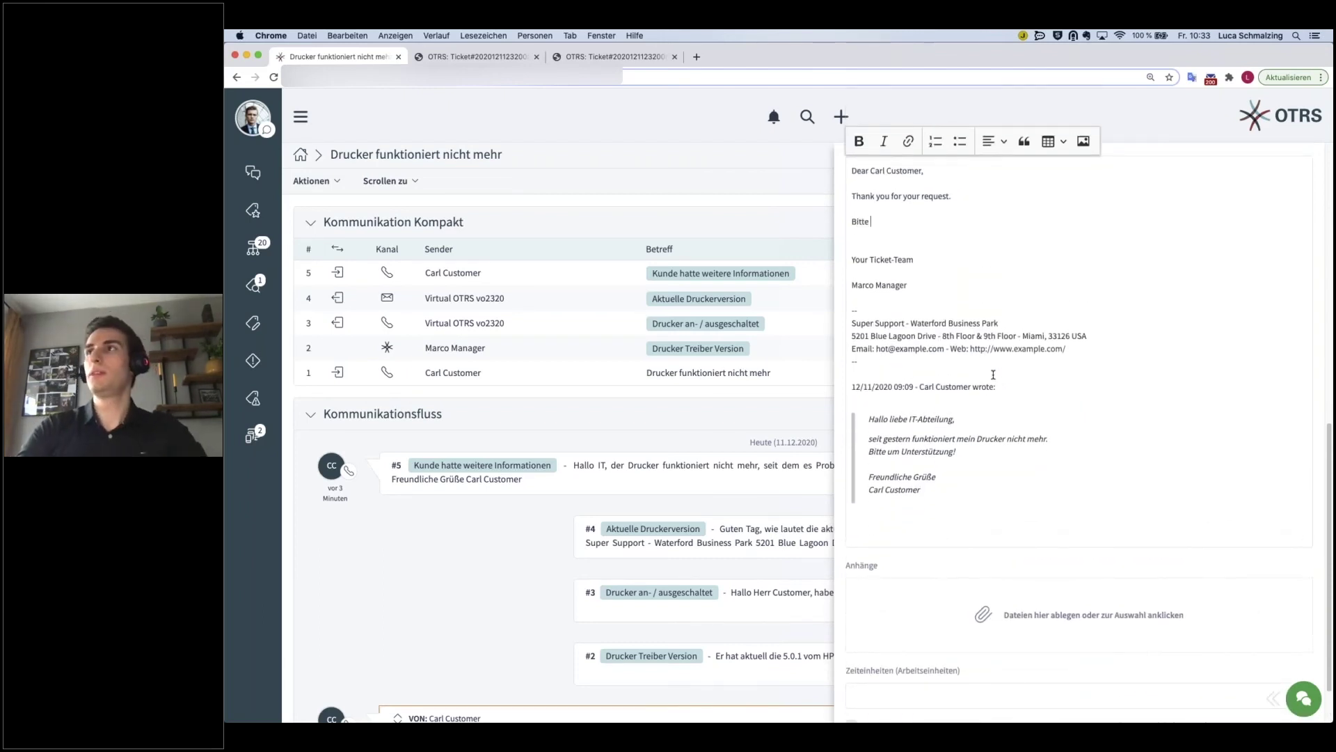
text(aktualisieren)
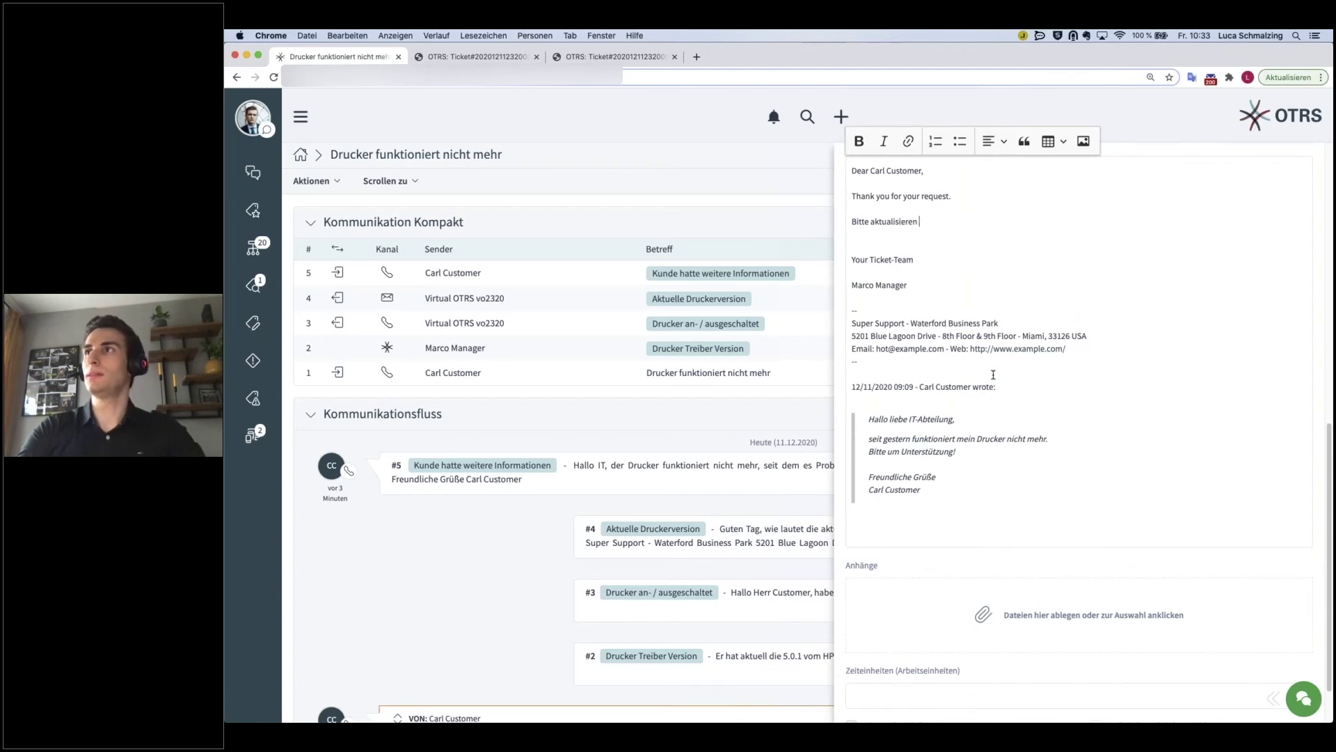
text( Sie die Drucker Treibe)
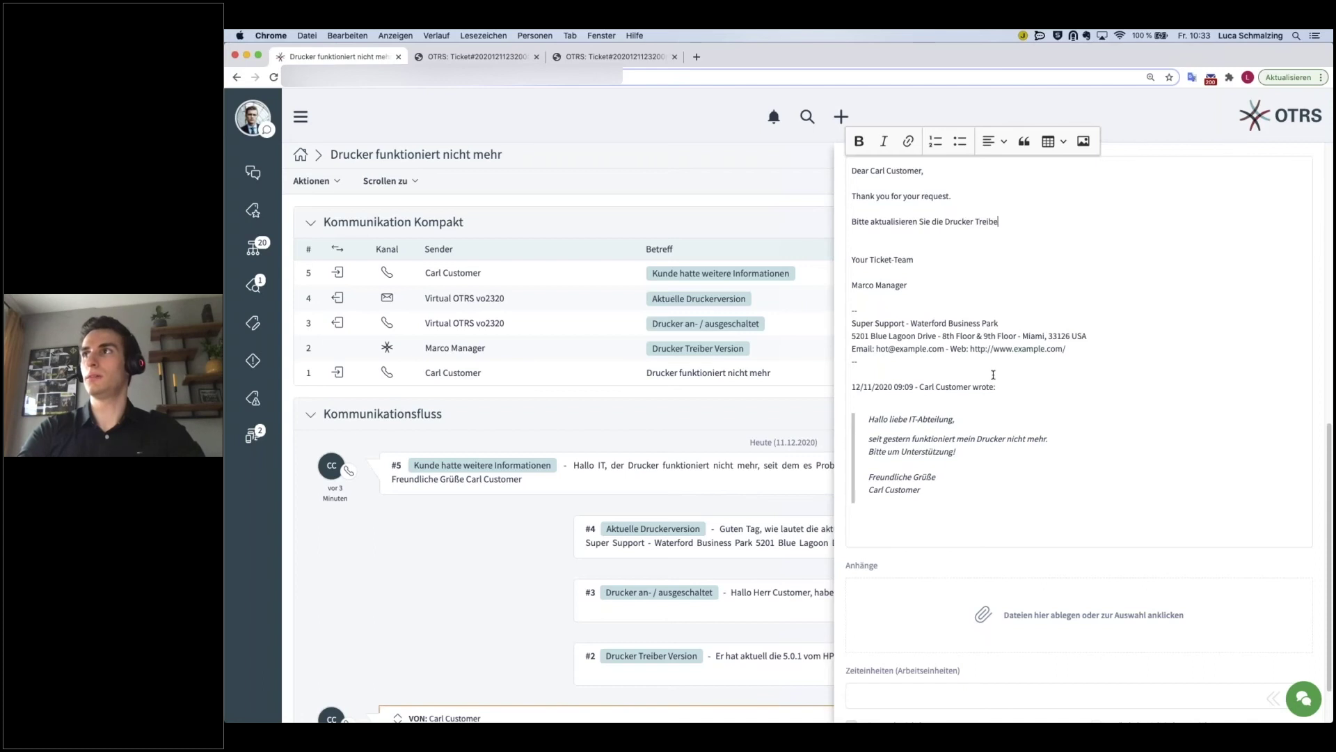
text(r Version.)
key(Return)
text(D)
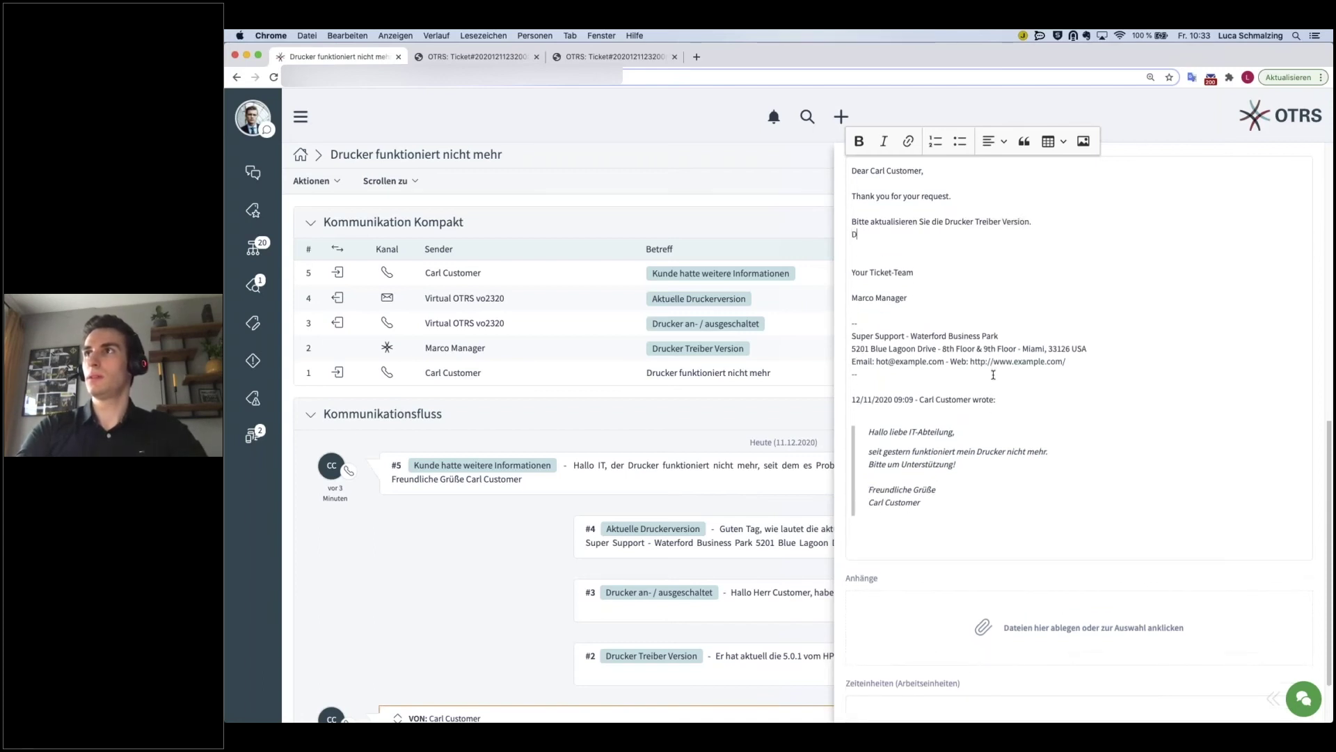
text(ie aktuellste Version ist die 5.)
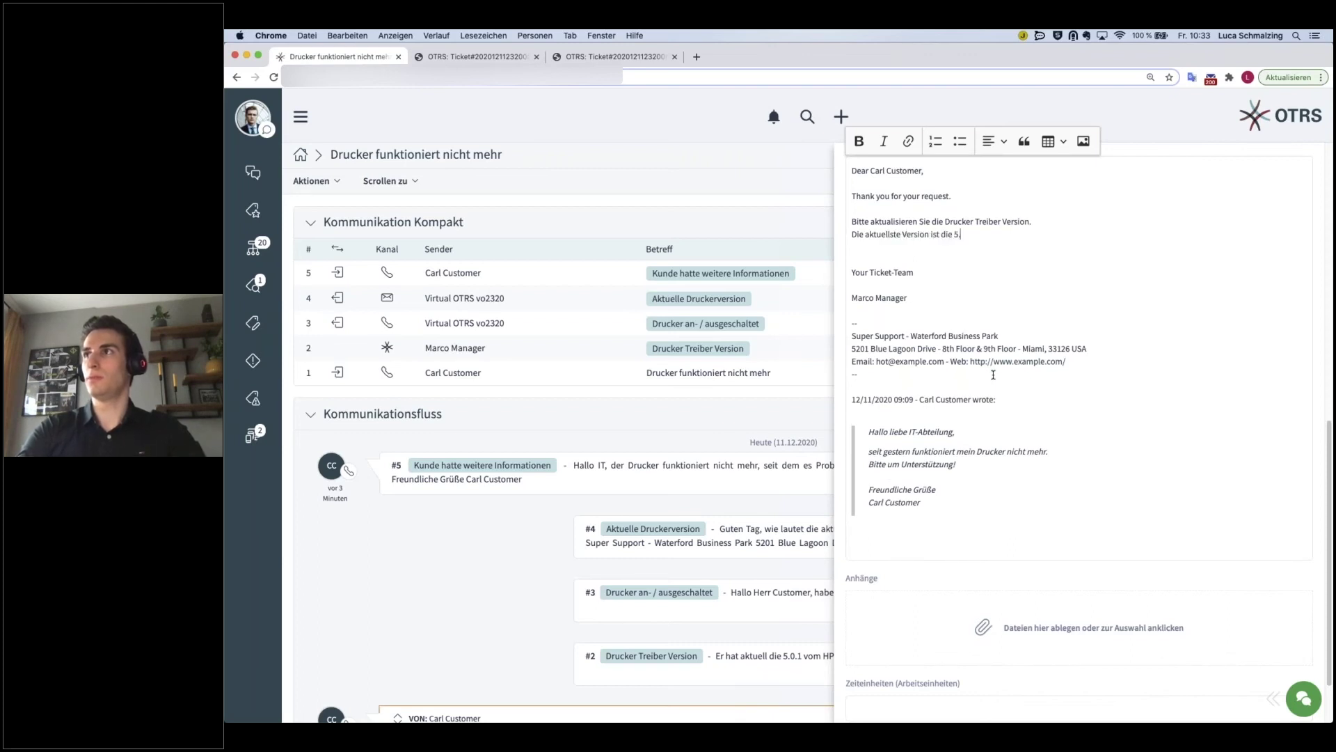
text(1.28)
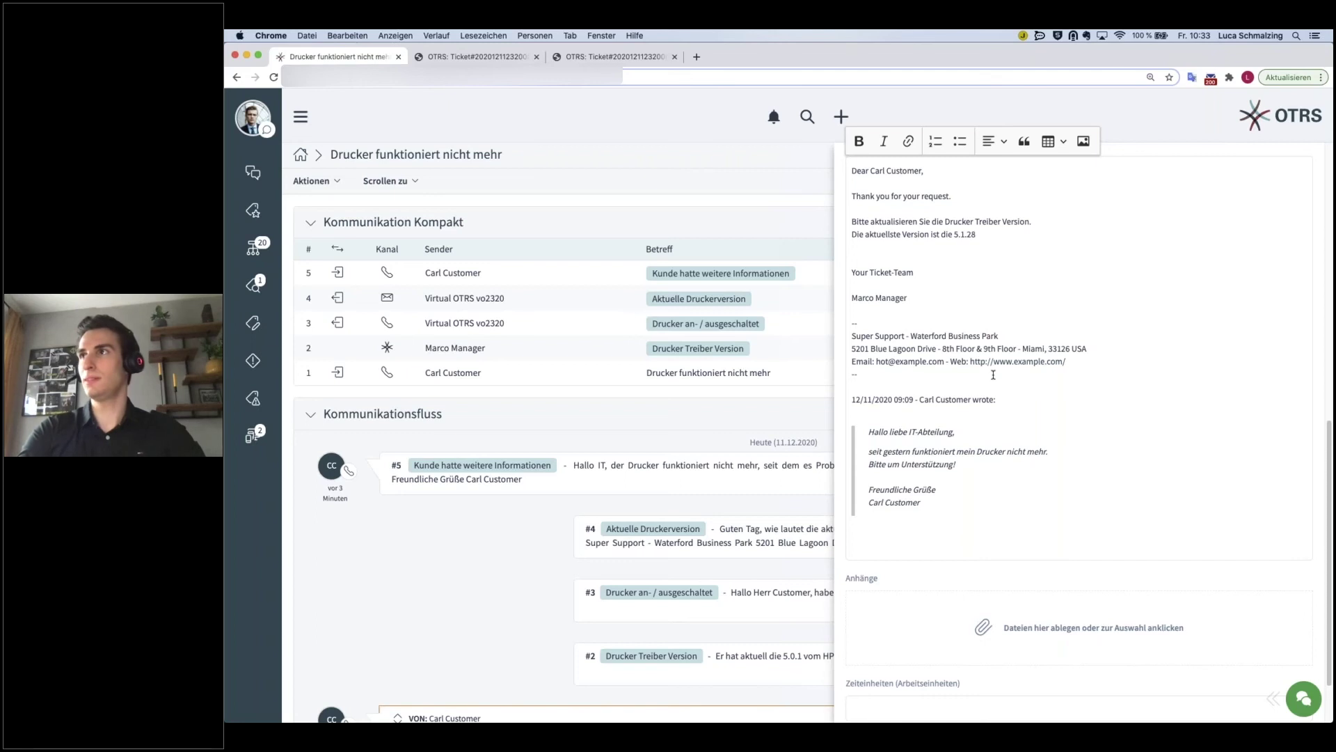
key(BackSpace)
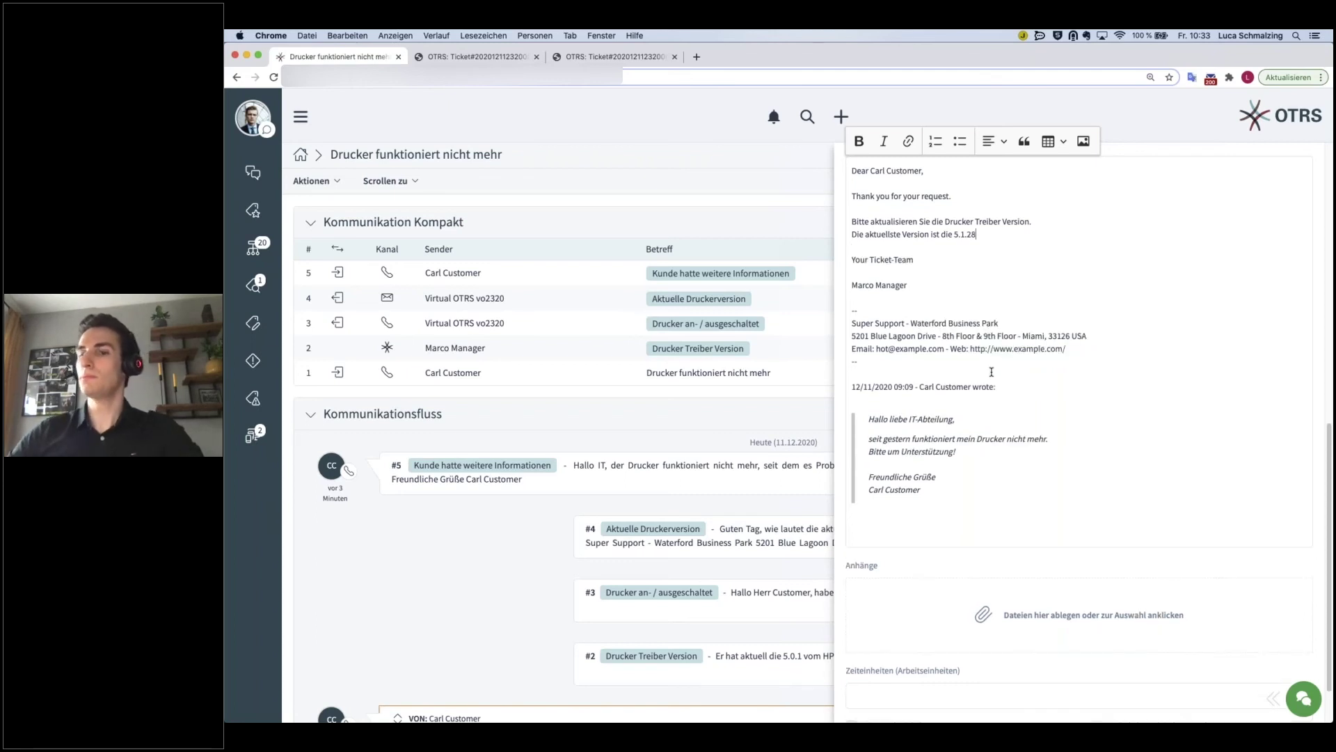
text(.)
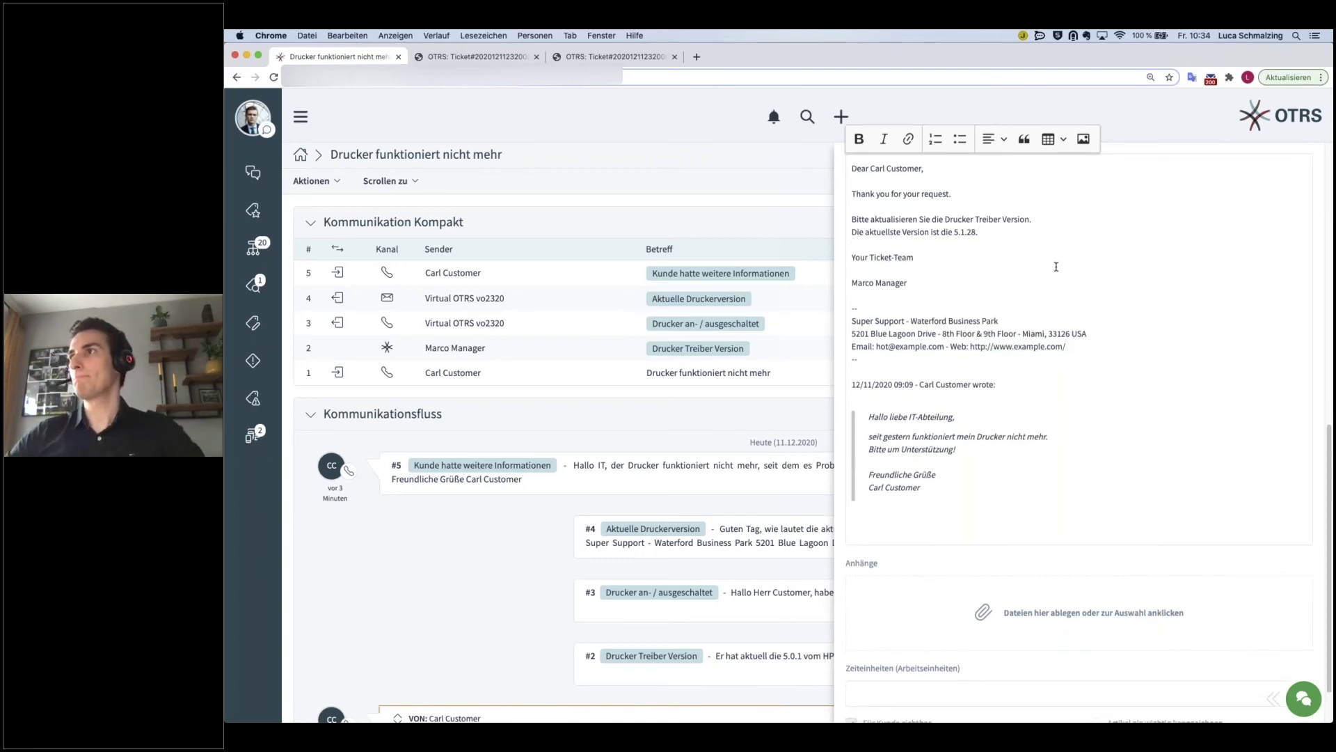
- Enter 15 time units and send the reply
scroll(1086, 418, down, 2)
click(1258, 699)
click(1033, 632)
text(15)
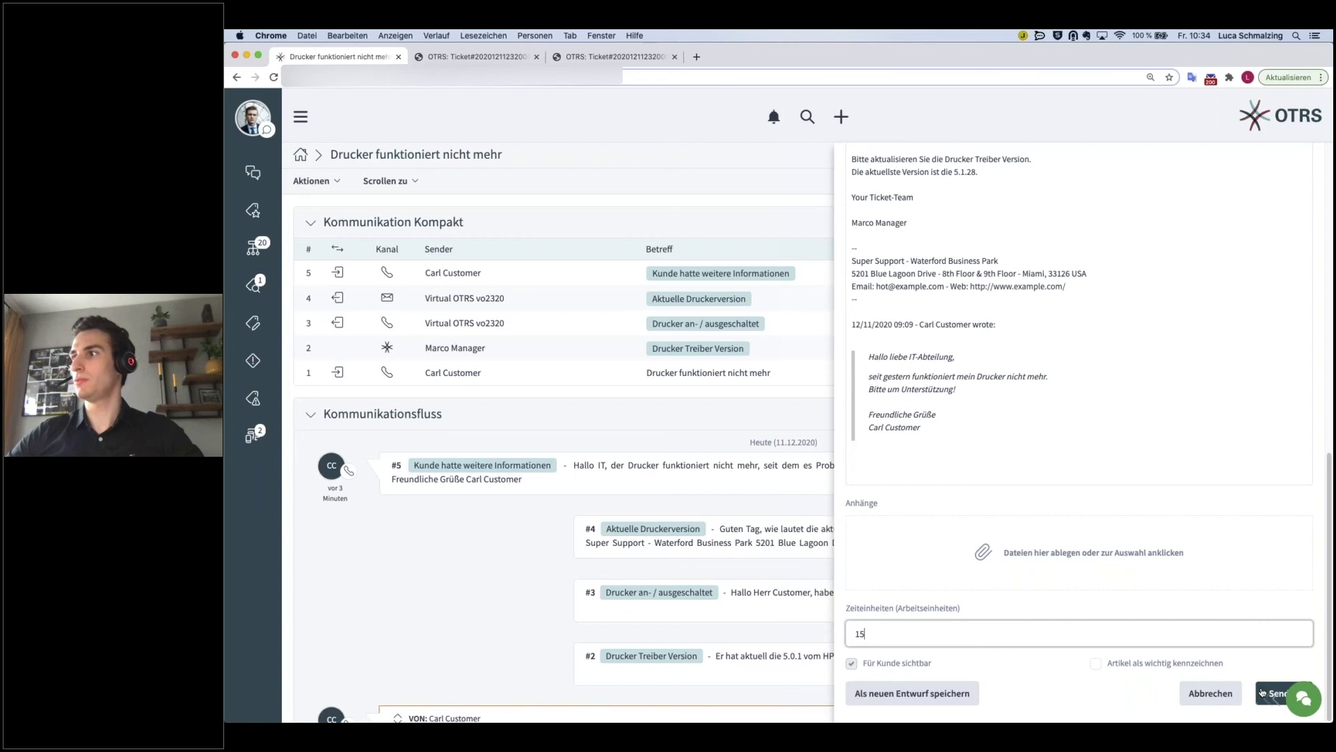
click(1262, 691)
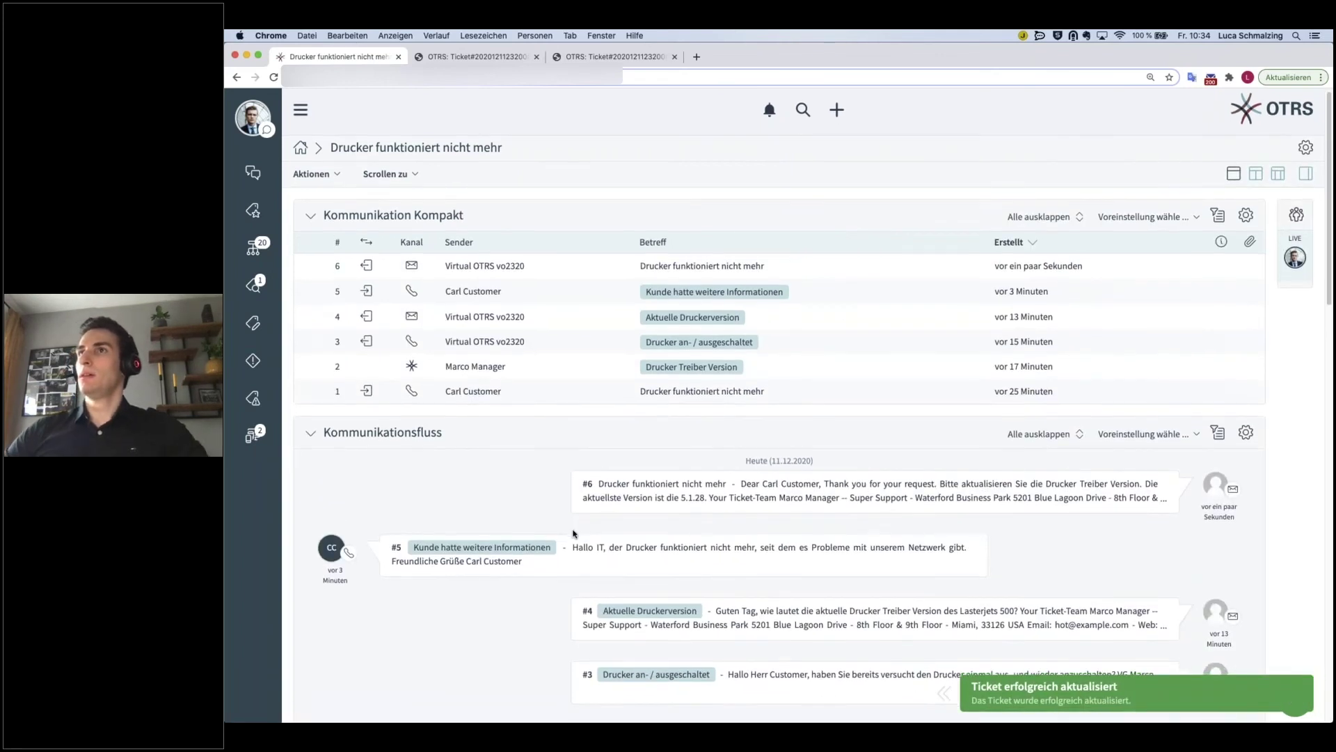
- Expand article #6 and mark it as important via its article menu
scroll(572, 533, down, 1)
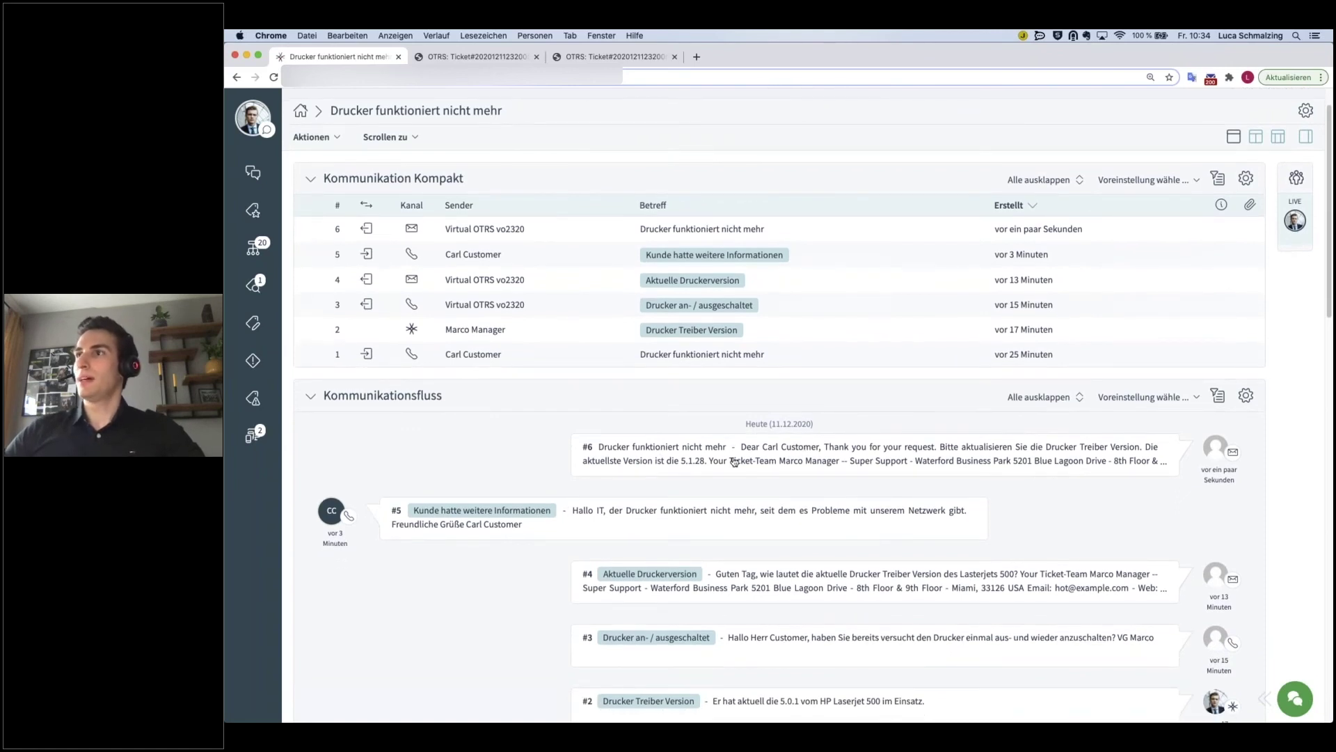
click(811, 457)
scroll(797, 485, down, 2)
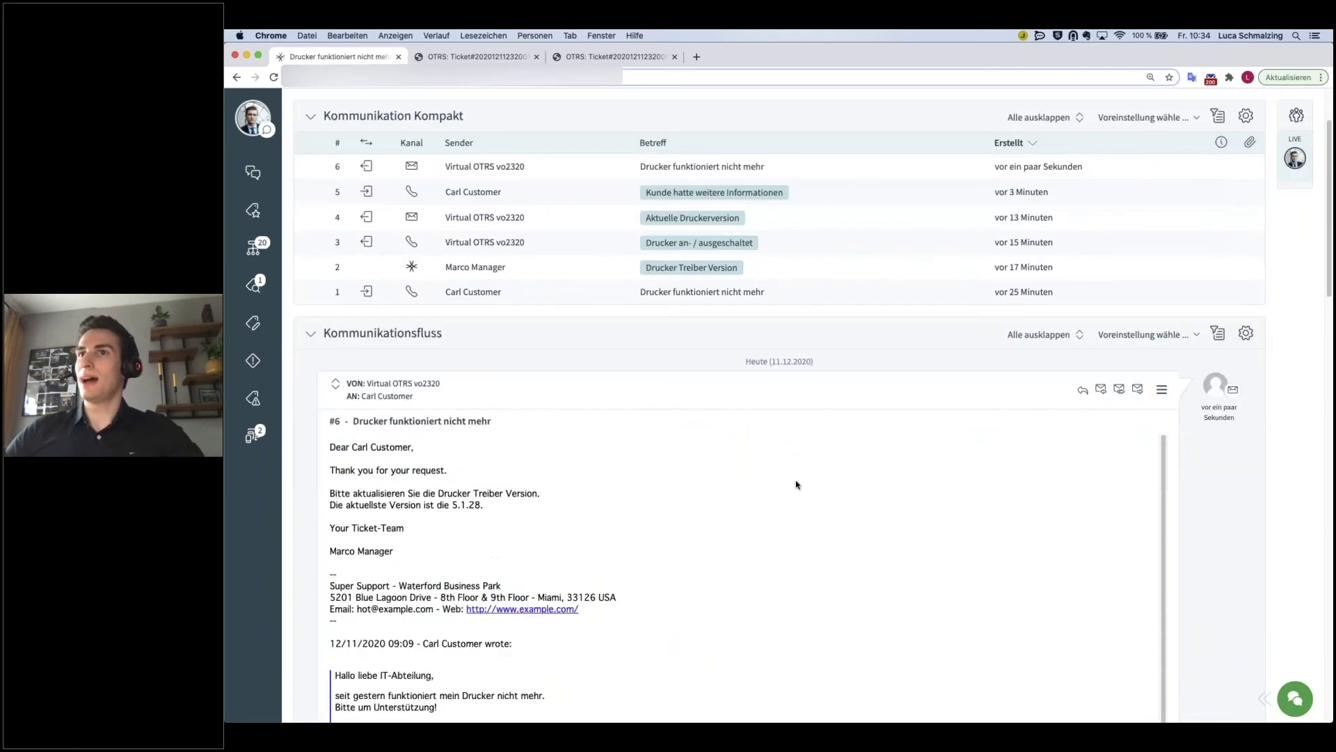
scroll(797, 484, down, 2)
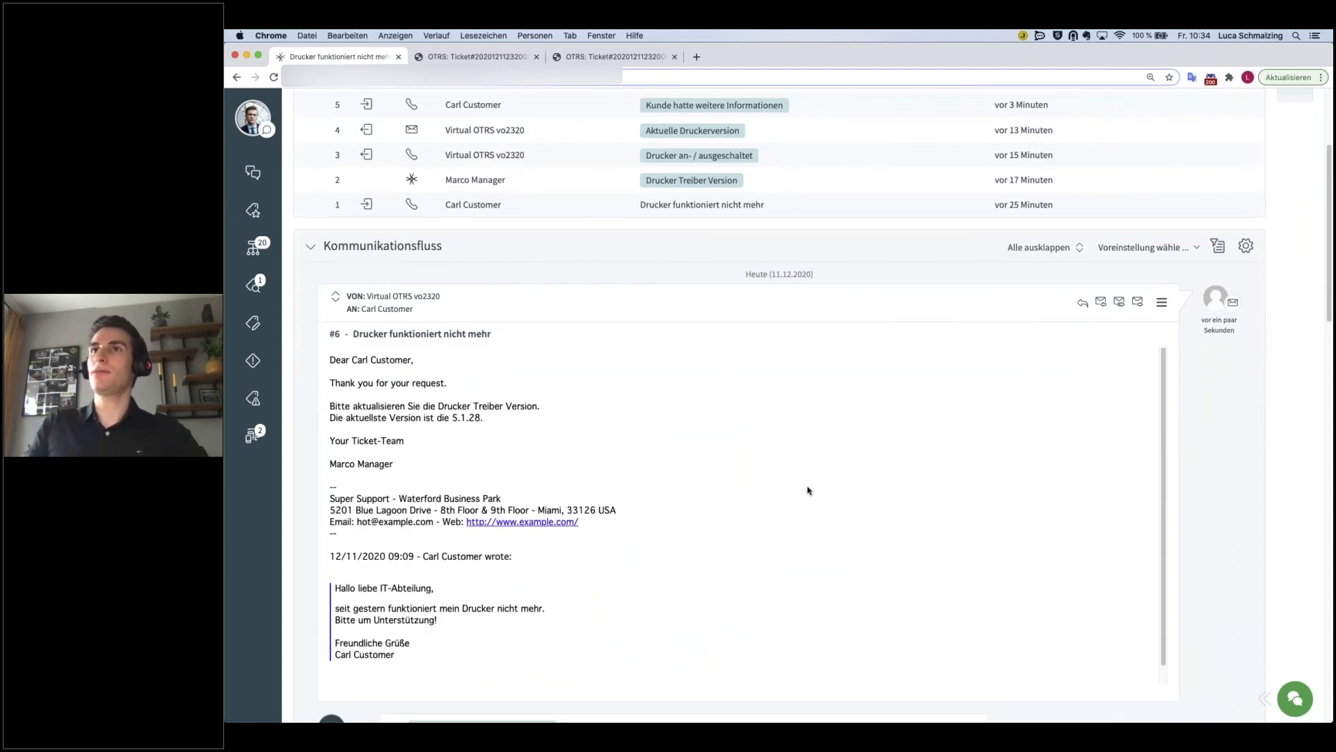
click(1161, 307)
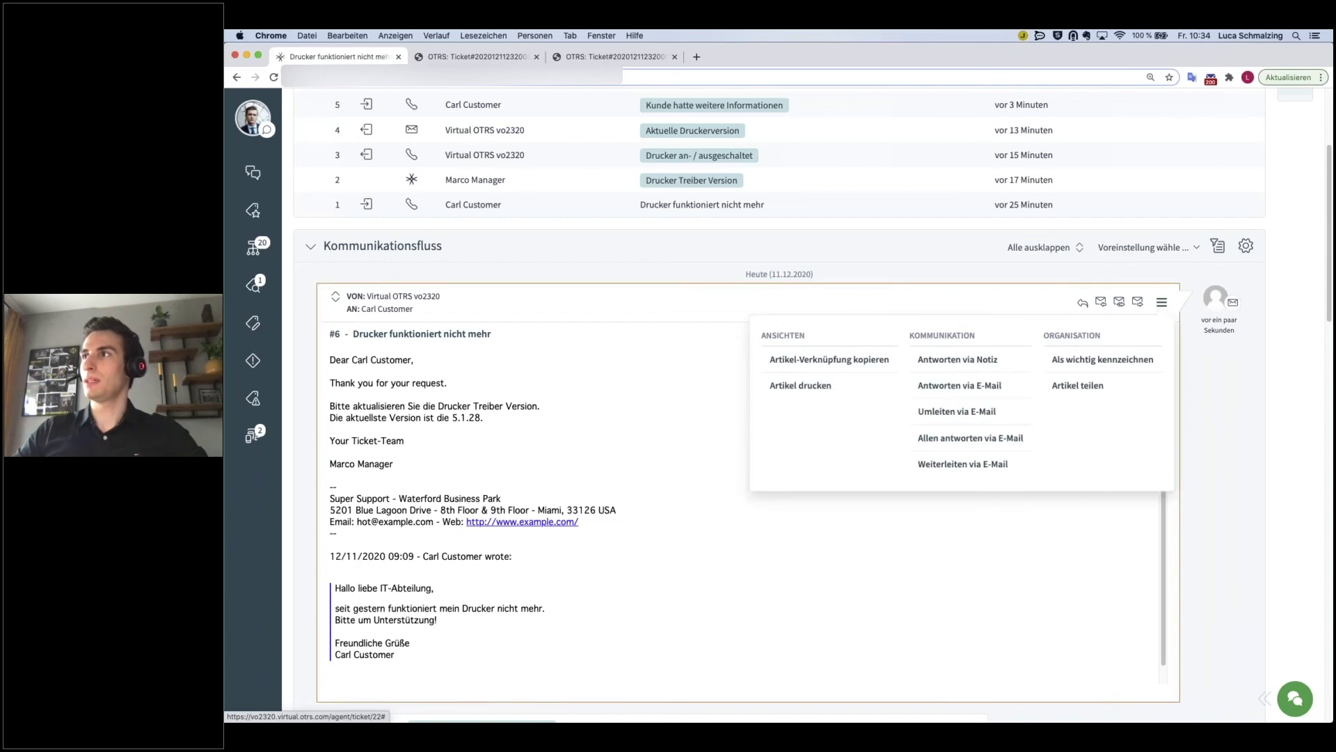
click(1103, 361)
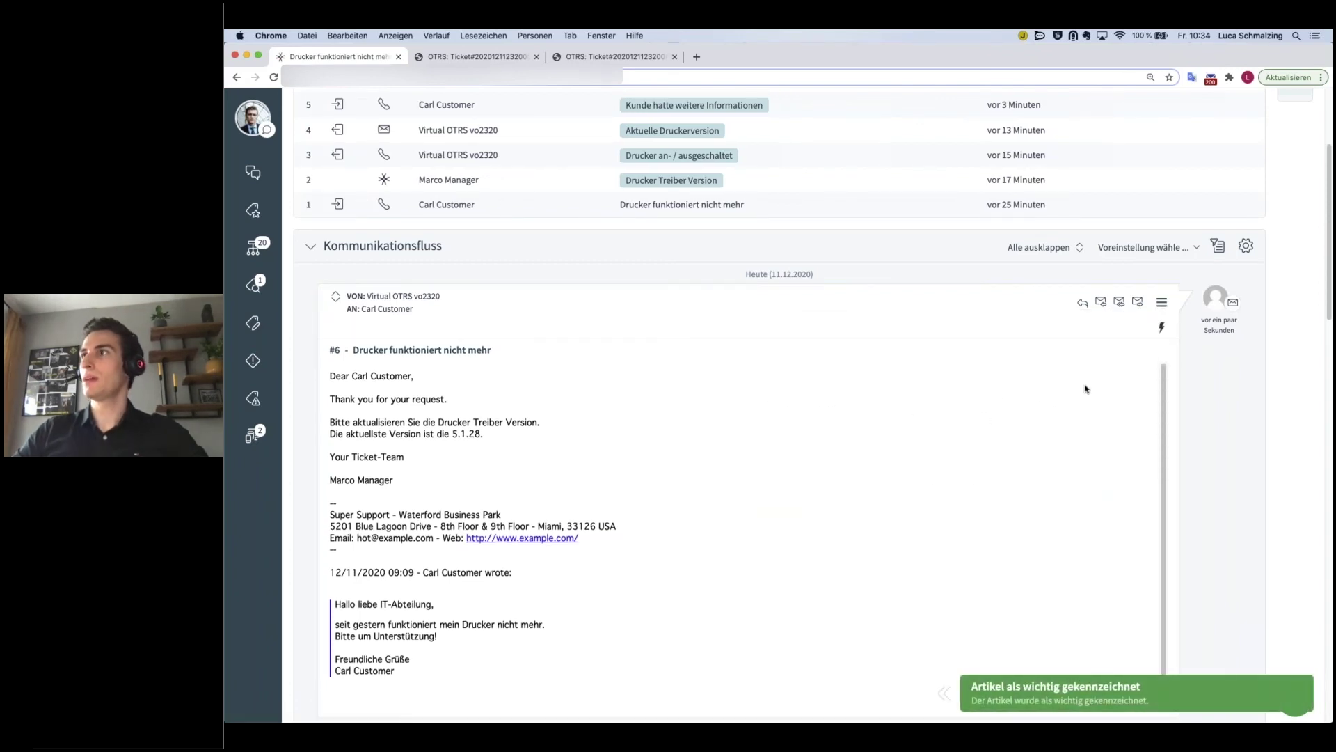
- Collapse article #6 and expand it again to show the full reply
scroll(860, 431, up, 2)
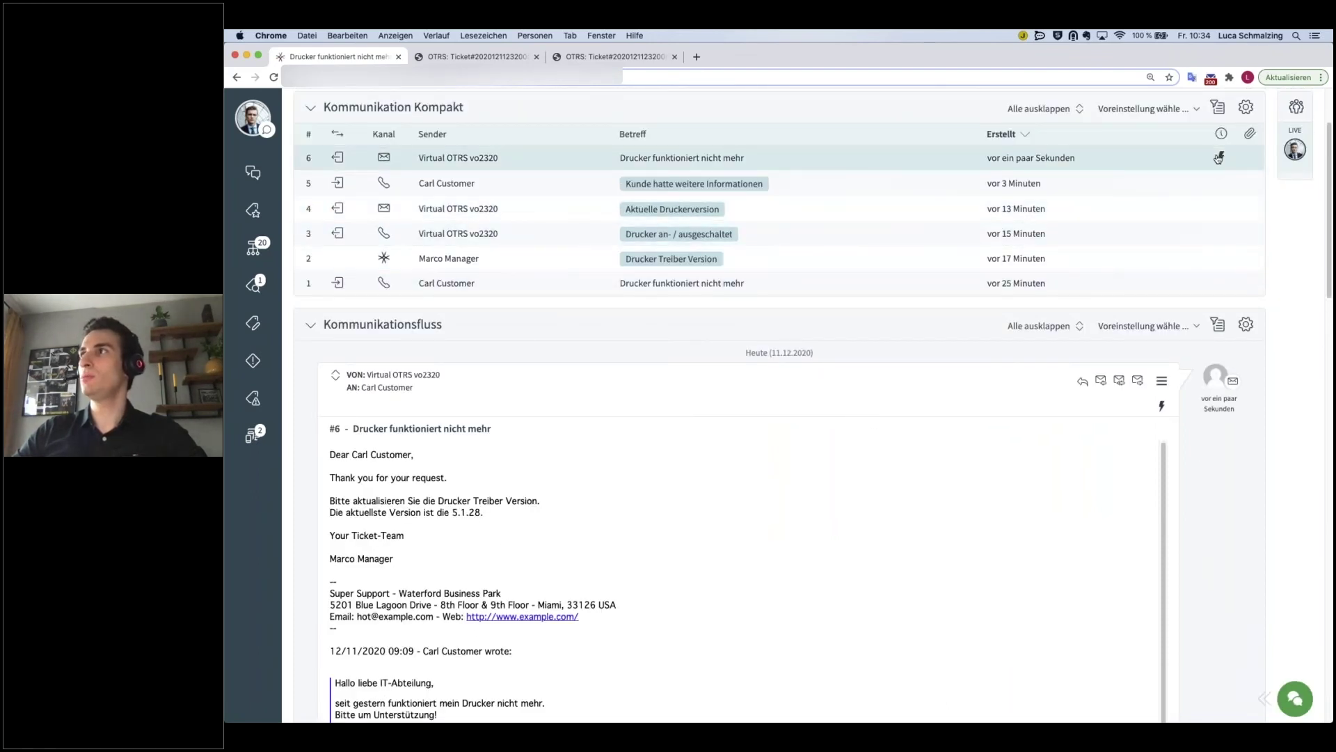
click(600, 391)
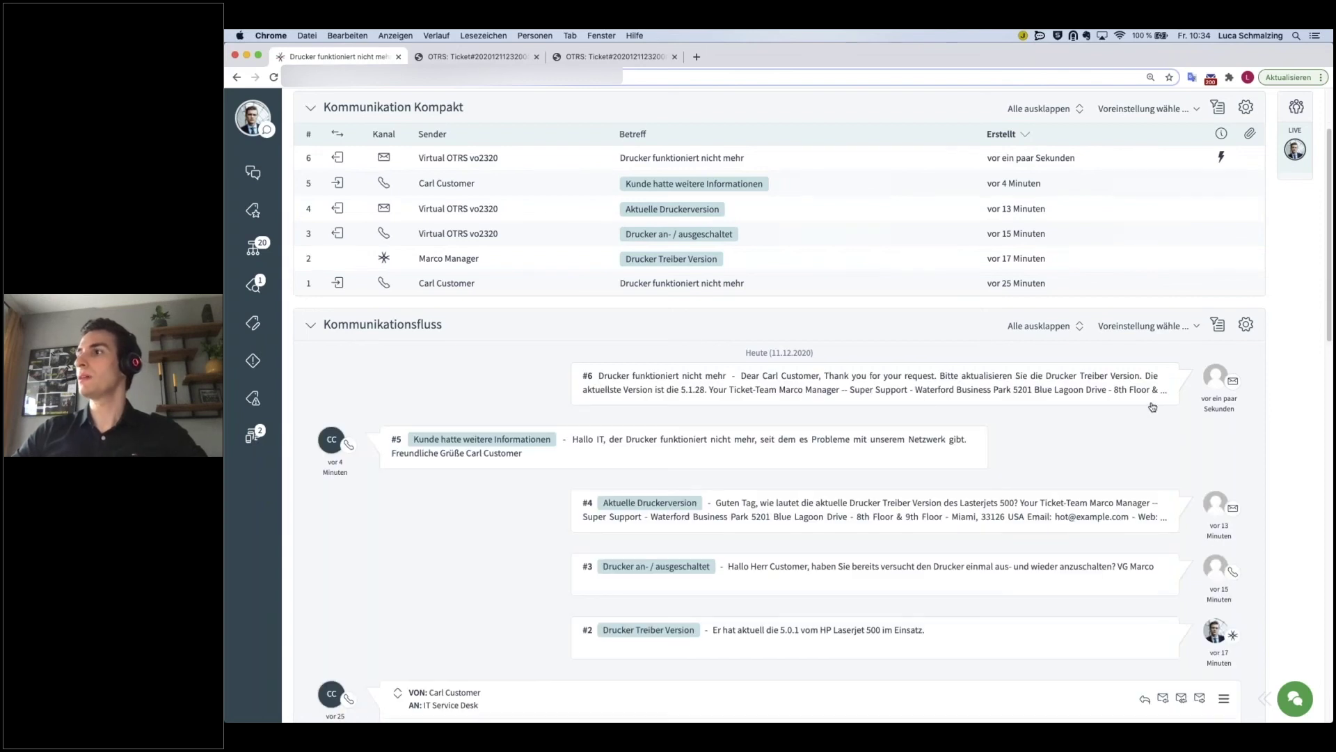
scroll(880, 640, down, 1)
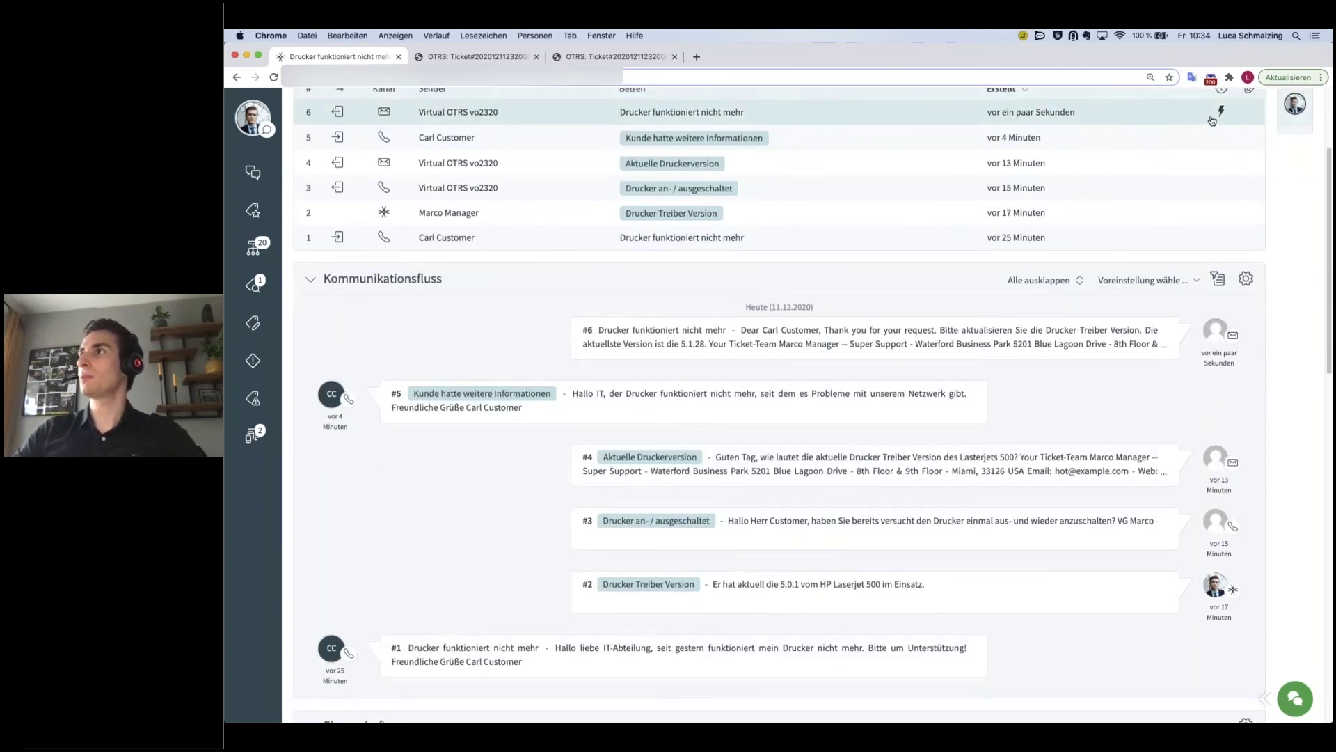
scroll(1211, 115, up, 1)
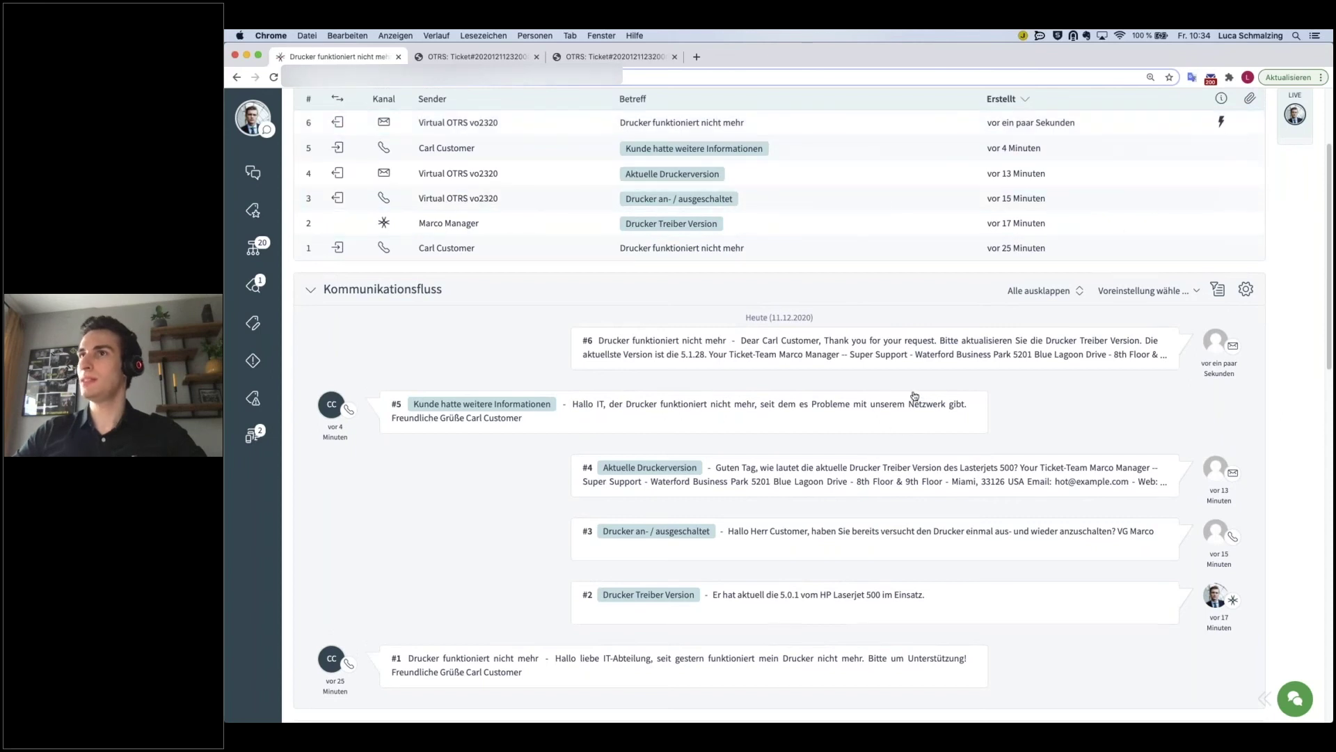
click(933, 344)
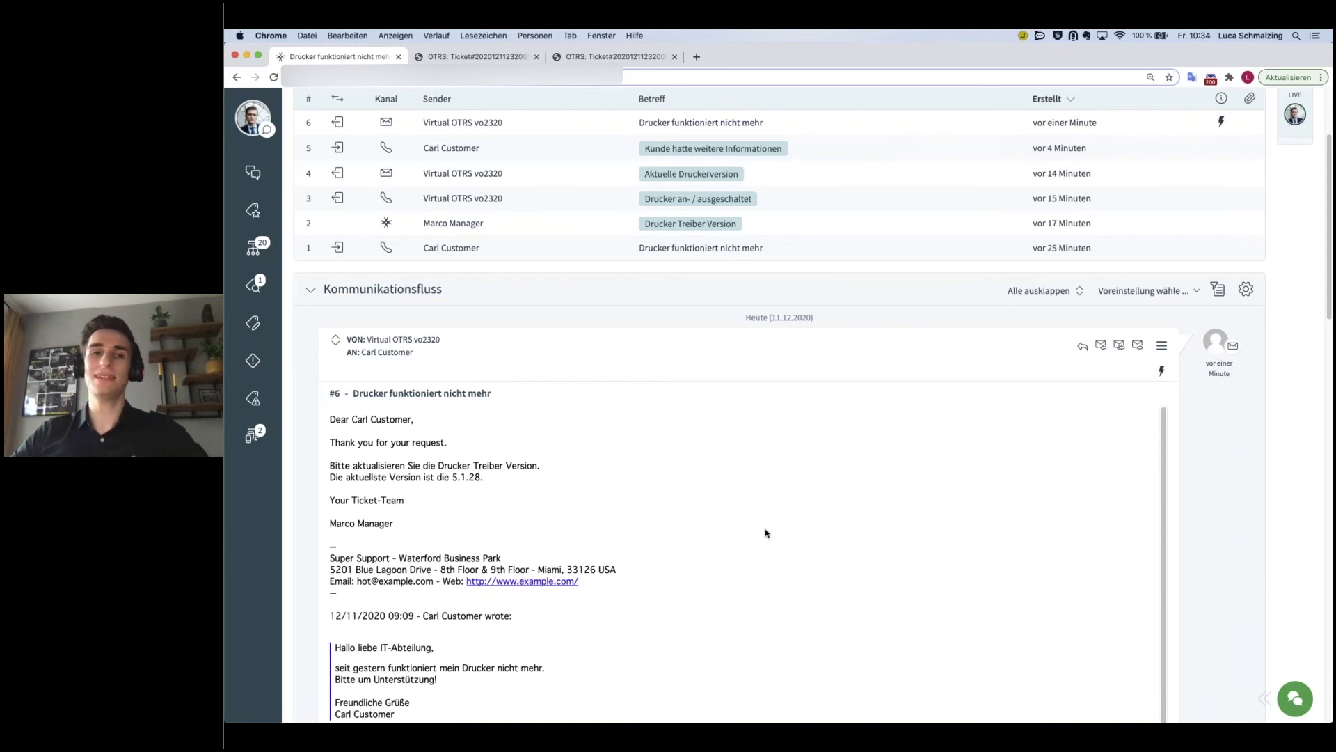
scroll(759, 532, up, 5)
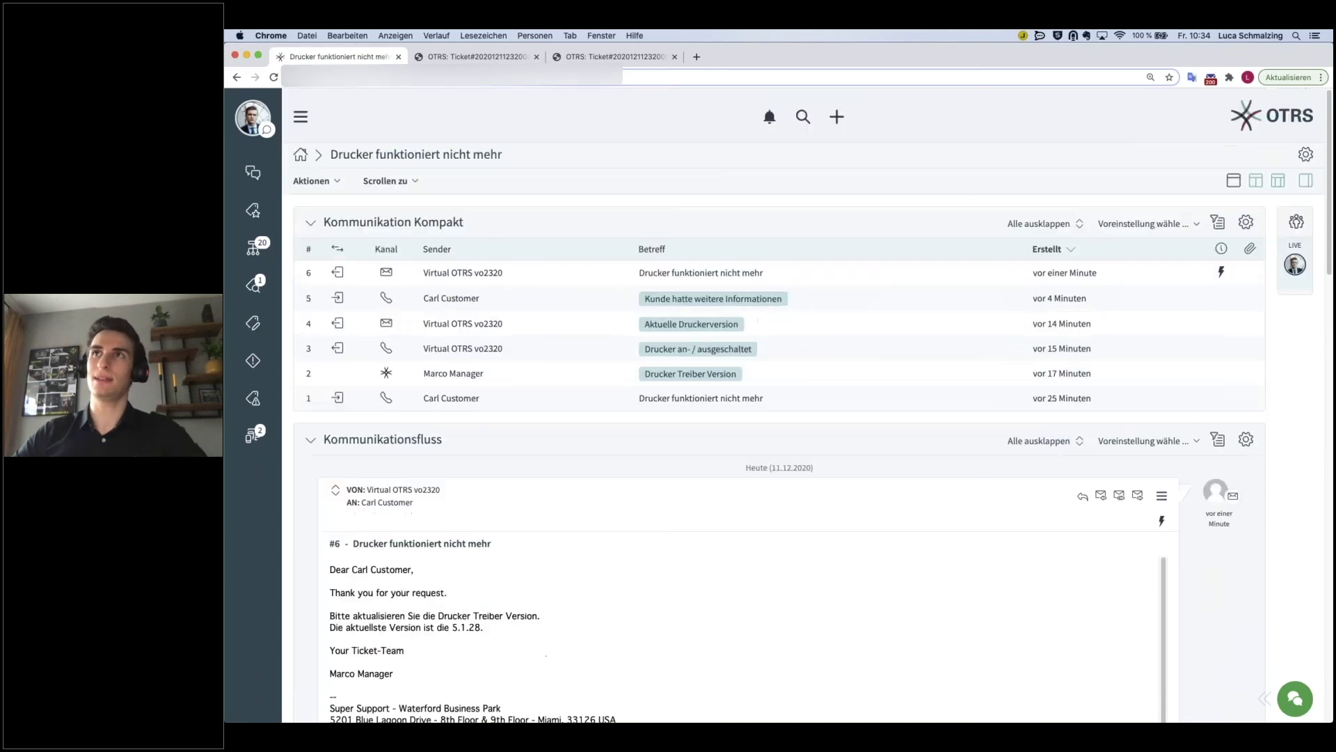
- Inspect article #6 in the Kommunikation Kompakt list, then collapse that widget
triple_click(359, 154)
click(640, 203)
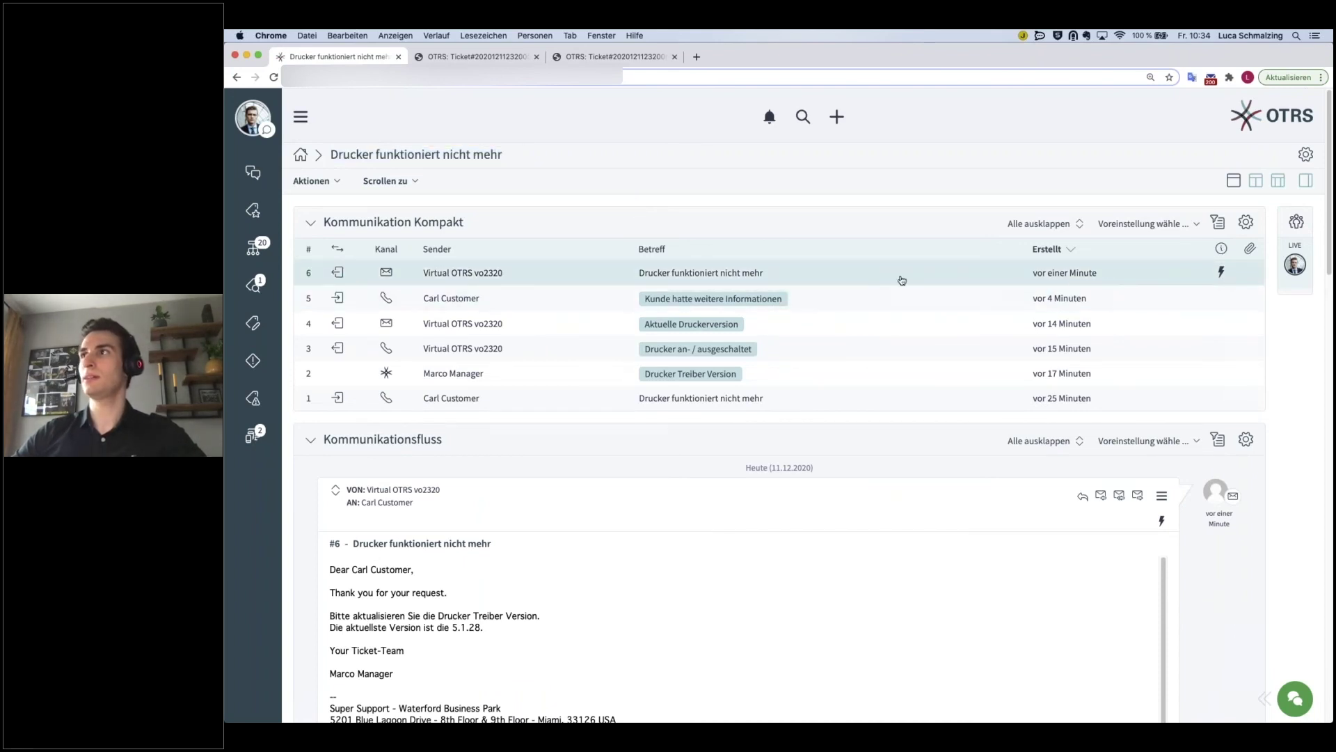
click(811, 272)
click(806, 270)
click(805, 270)
drag(480, 456, 322, 443)
click(529, 464)
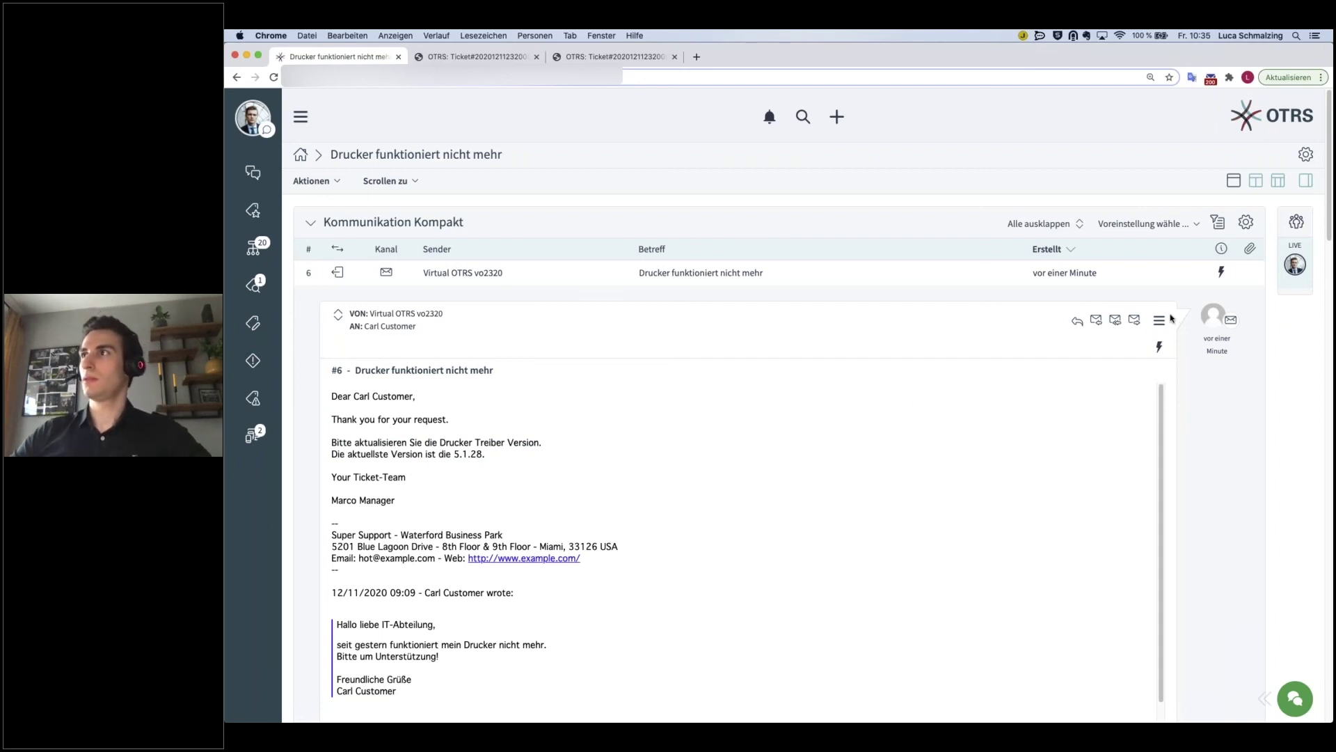
scroll(470, 187, down, 2)
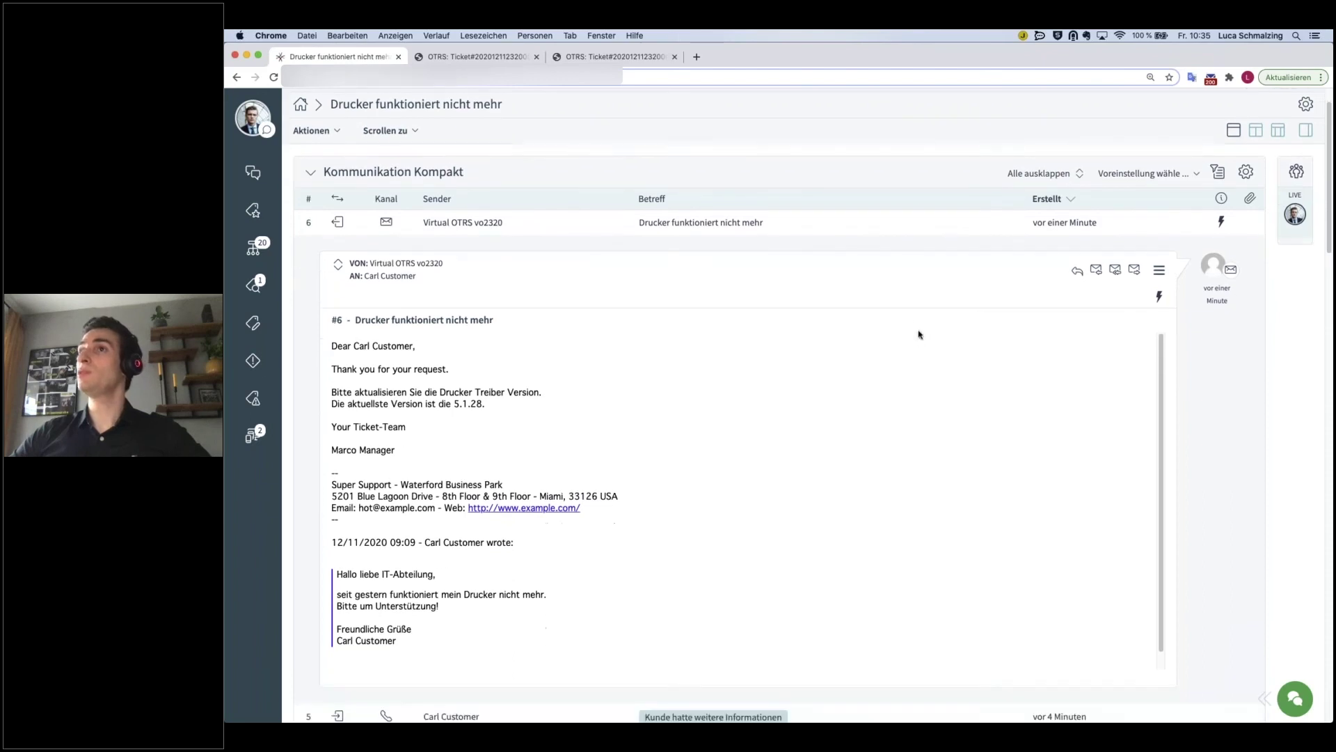
click(313, 177)
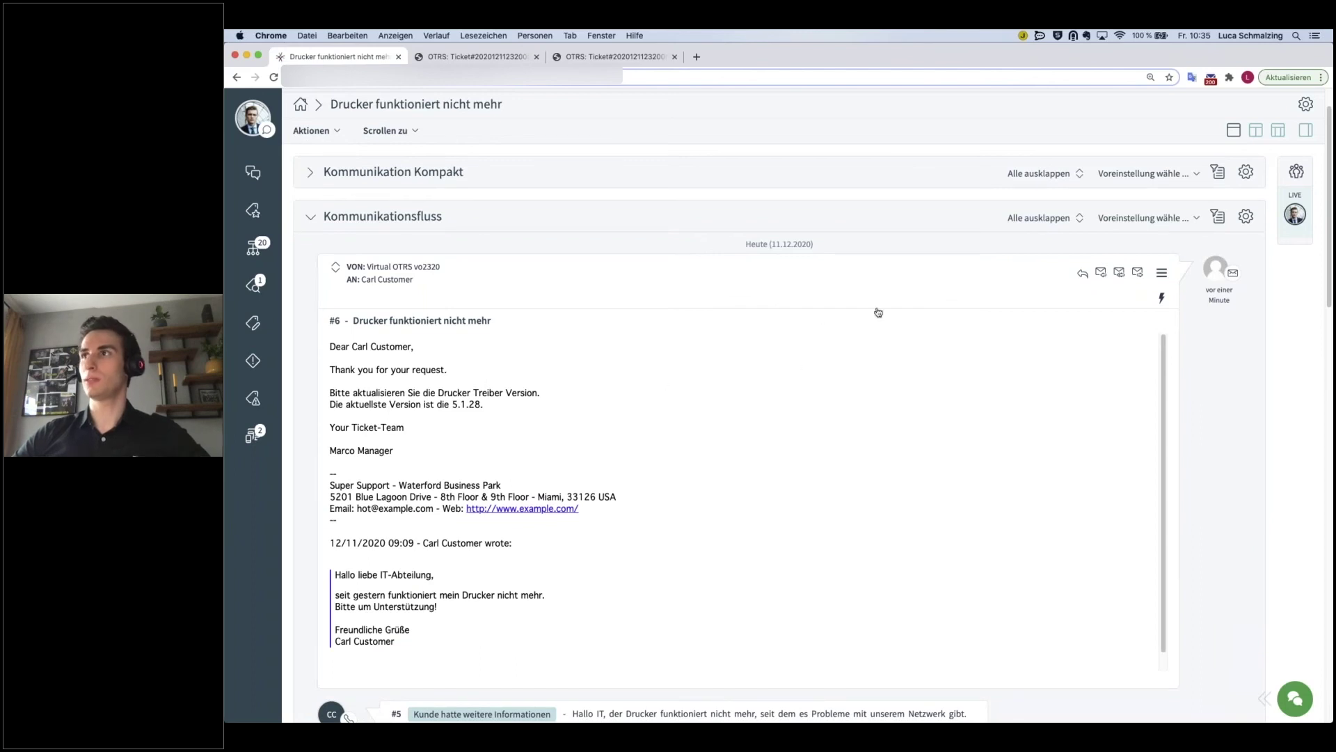
- Expand all articles in the Kommunikationsfluss, then collapse them all again
scroll(1079, 418, down, 4)
scroll(1184, 313, up, 2)
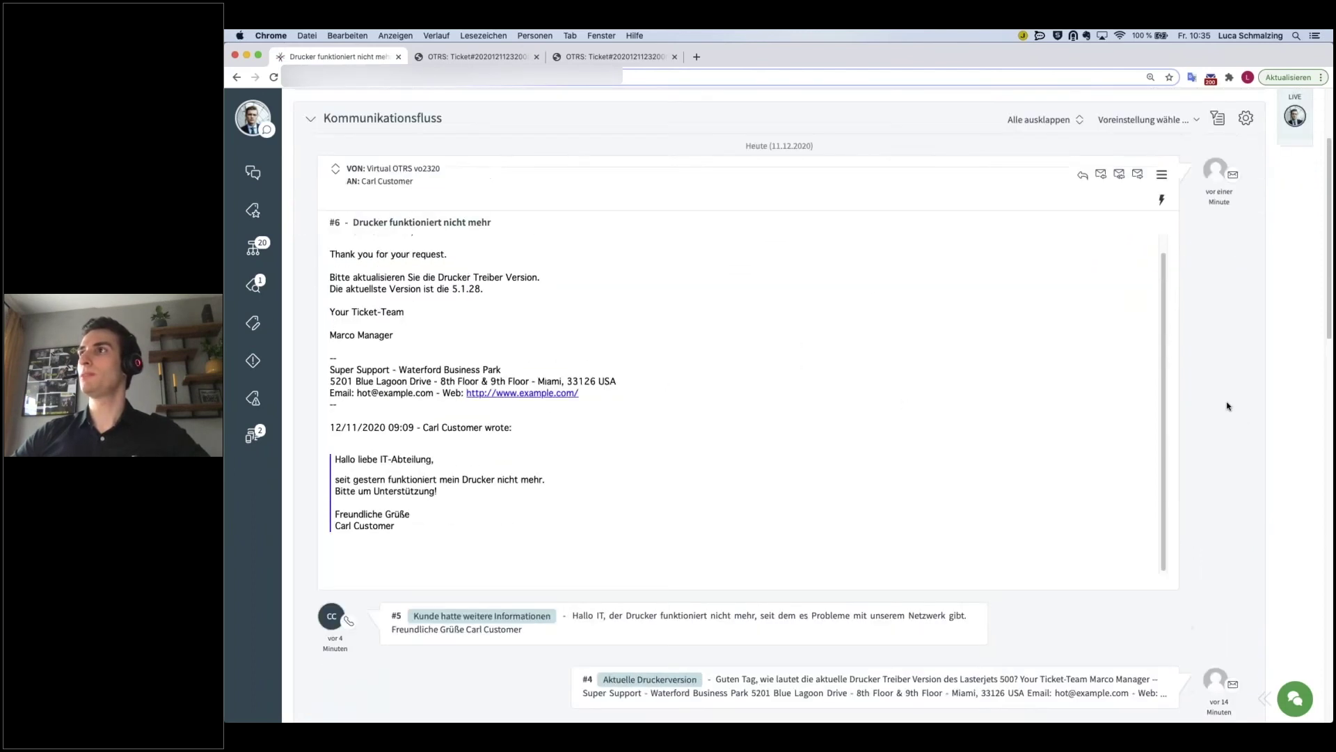
click(1041, 152)
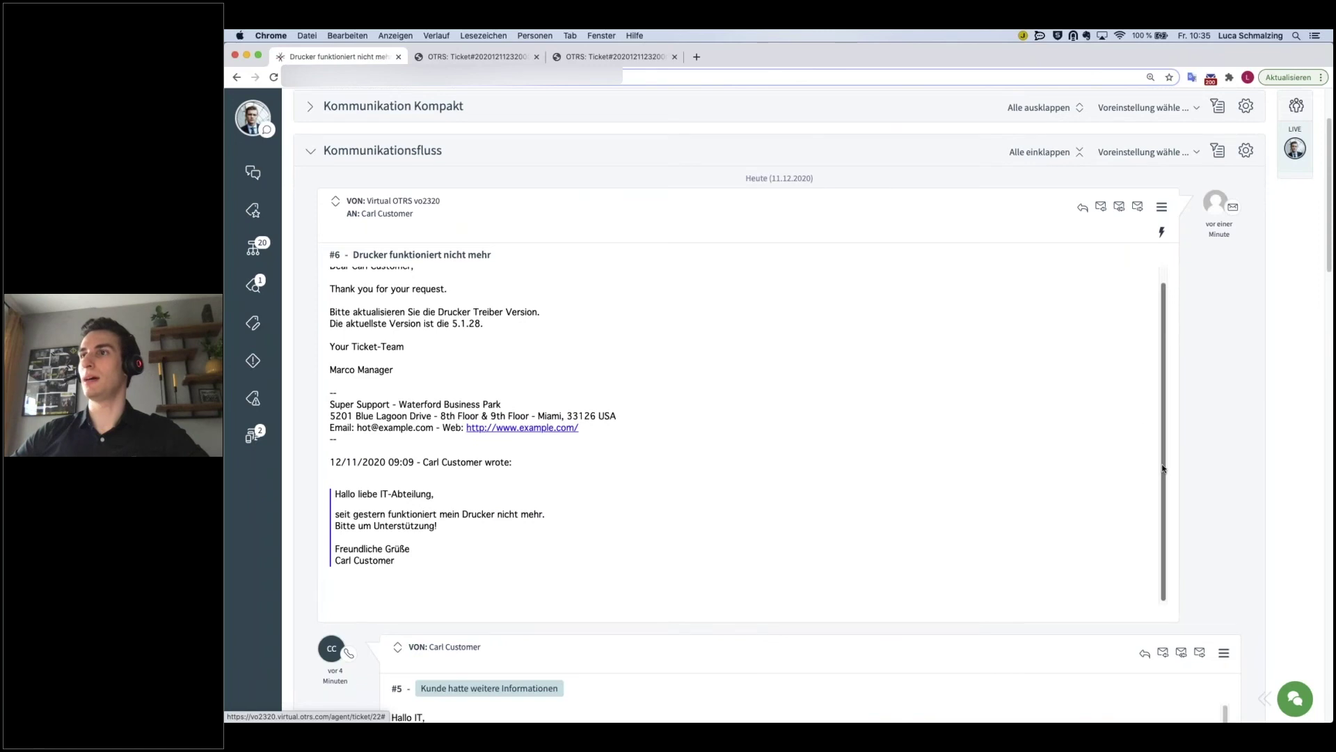
scroll(1097, 606, down, 5)
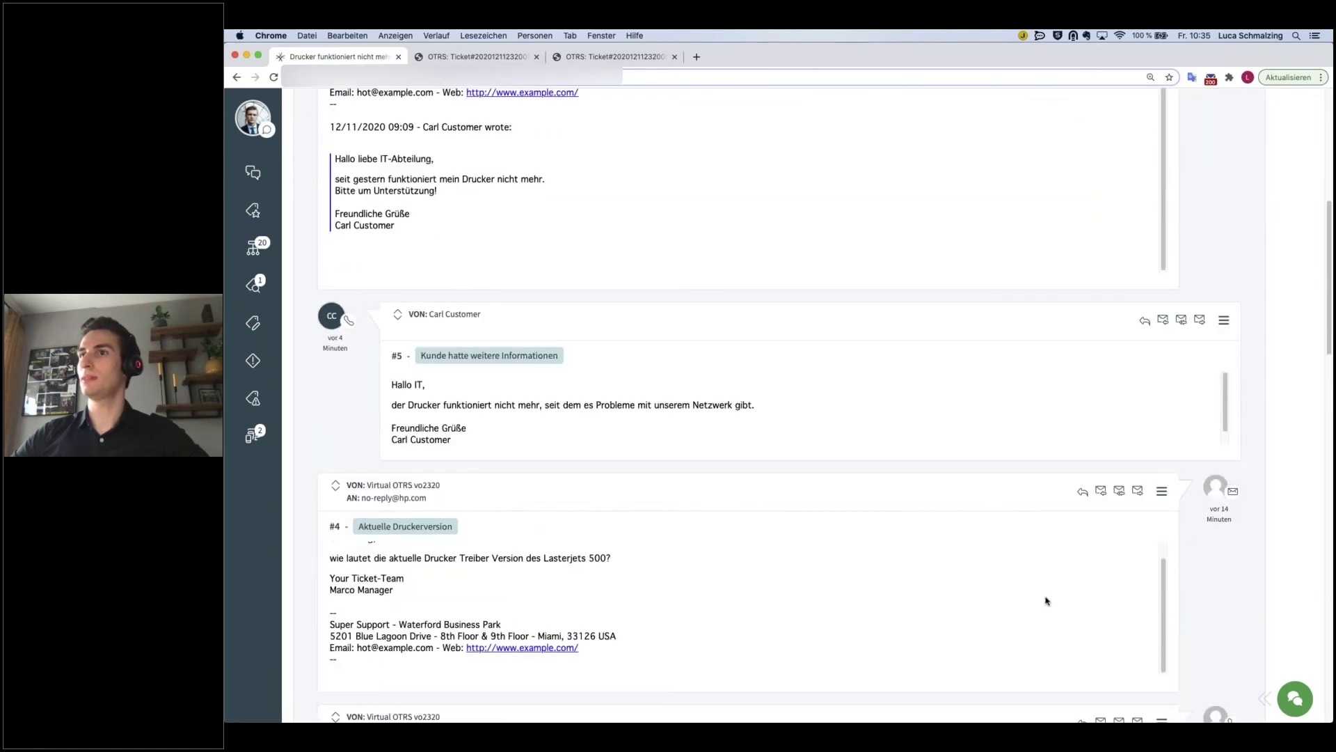
scroll(1046, 600, down, 6)
scroll(1152, 564, down, 3)
scroll(1152, 564, up, 4)
scroll(1152, 564, up, 15)
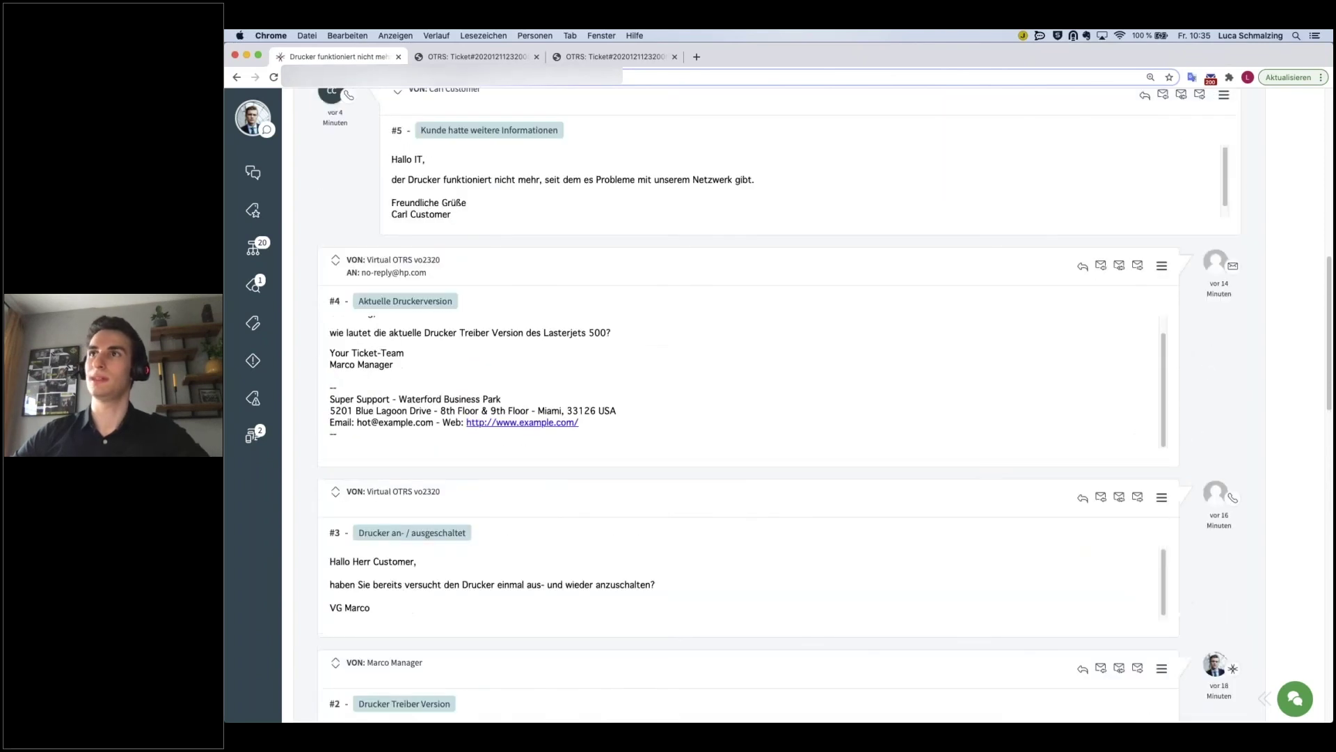
click(1045, 269)
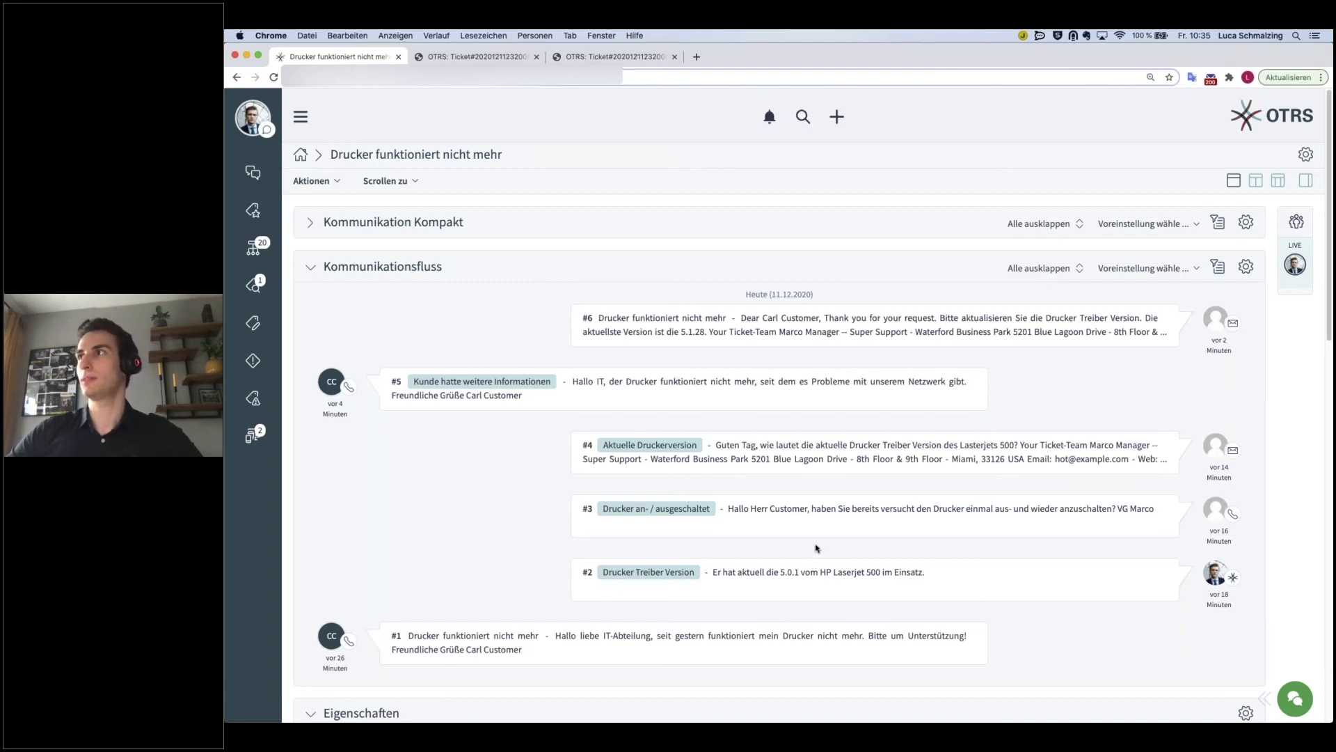
- Apply the Internal Notes preset filter to the Kommunikationsfluss, then clear it
click(1198, 270)
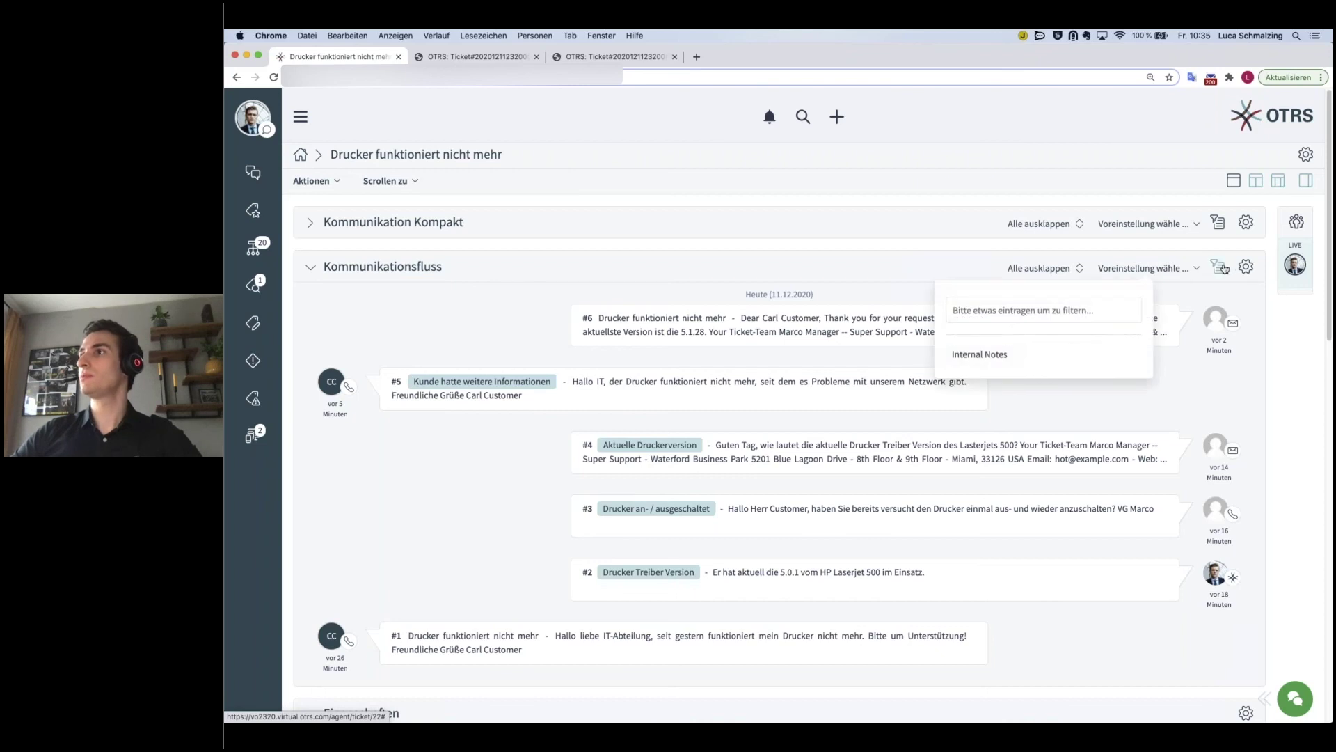
click(994, 356)
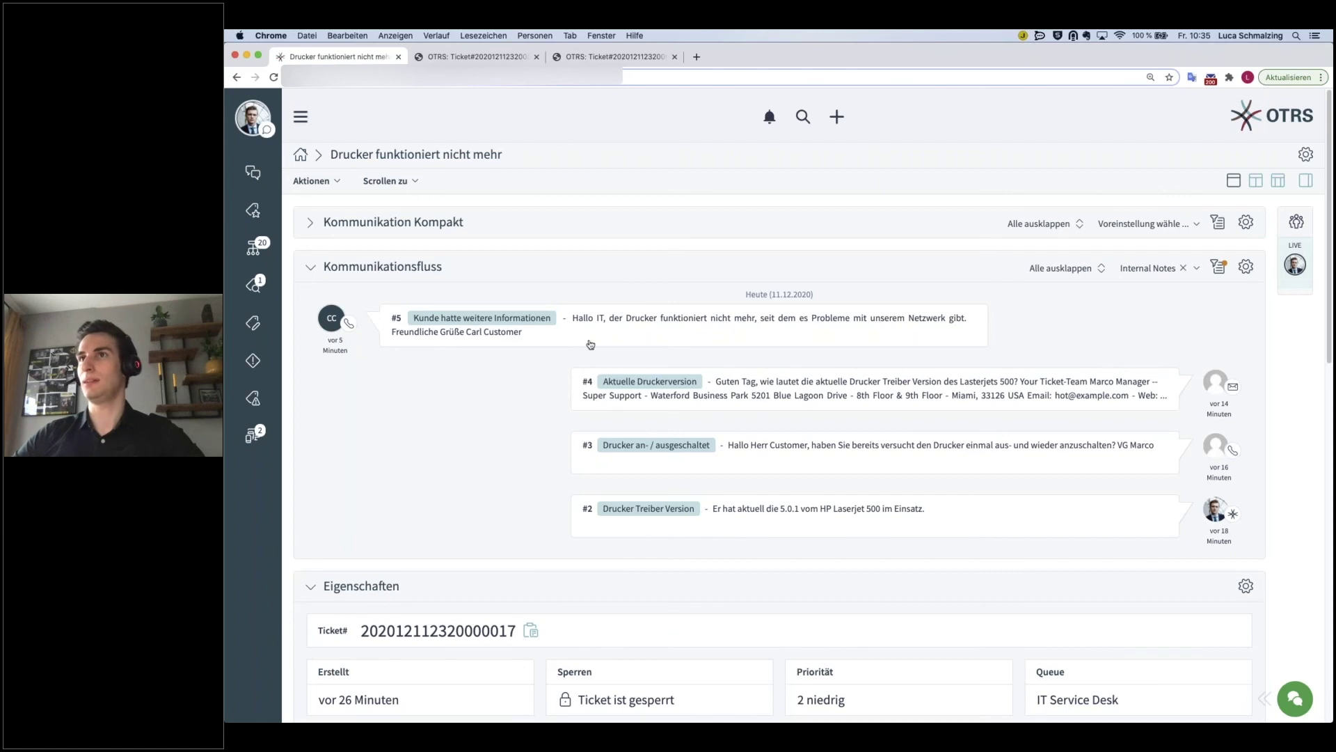
click(1190, 268)
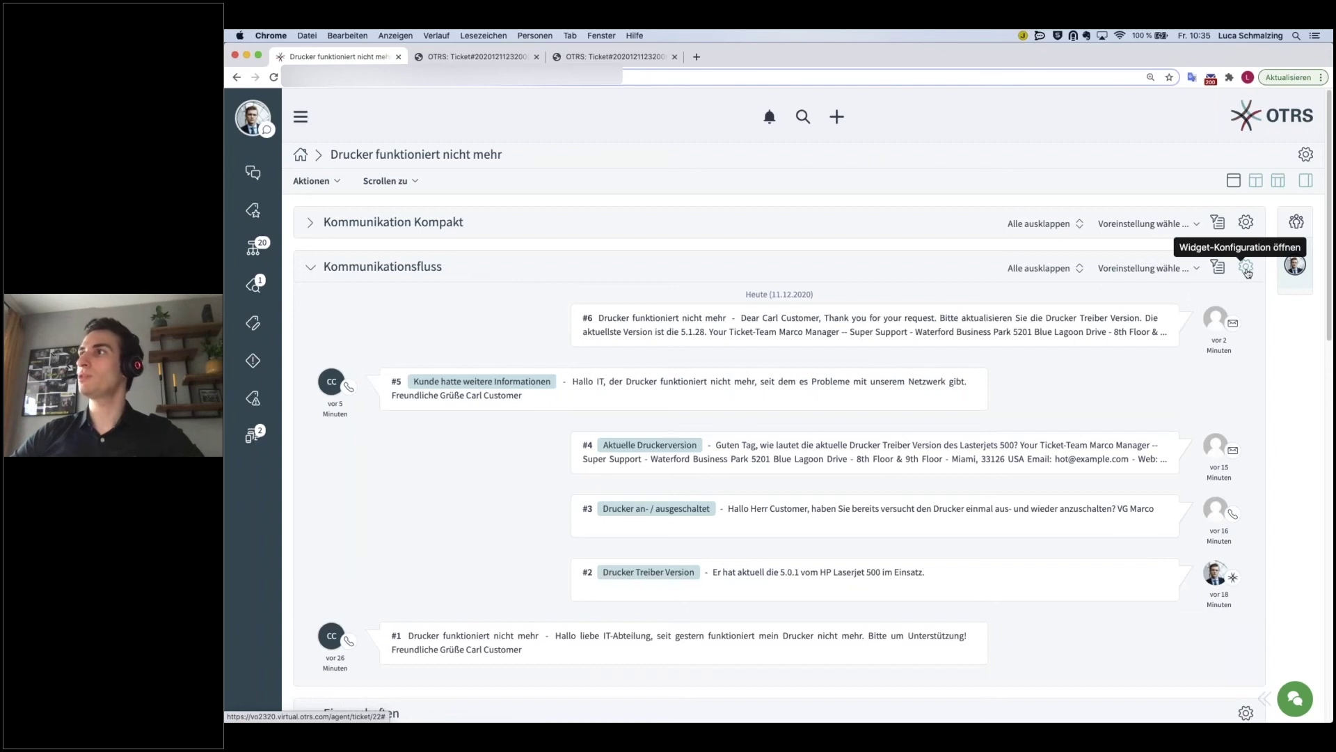
- In the widget settings, keep the collapsed view type and newest-first sort order
click(1246, 268)
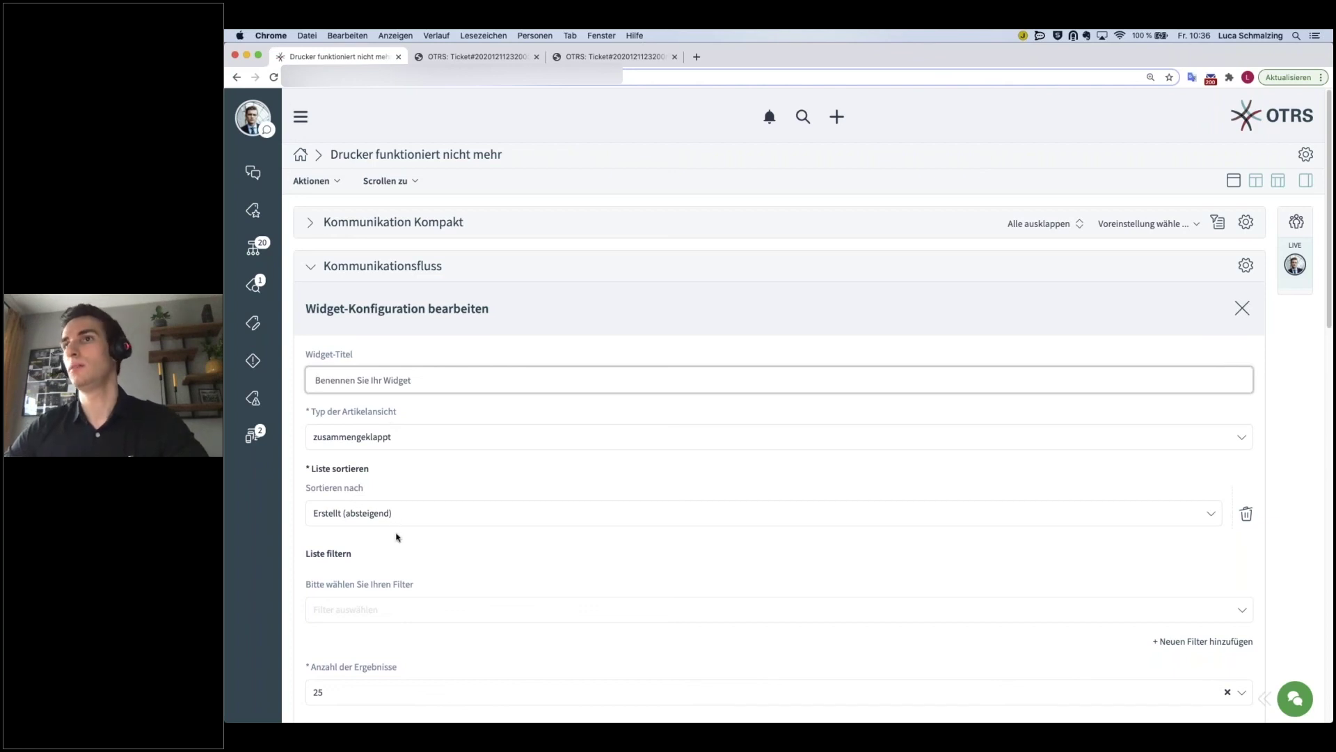
scroll(389, 571, down, 1)
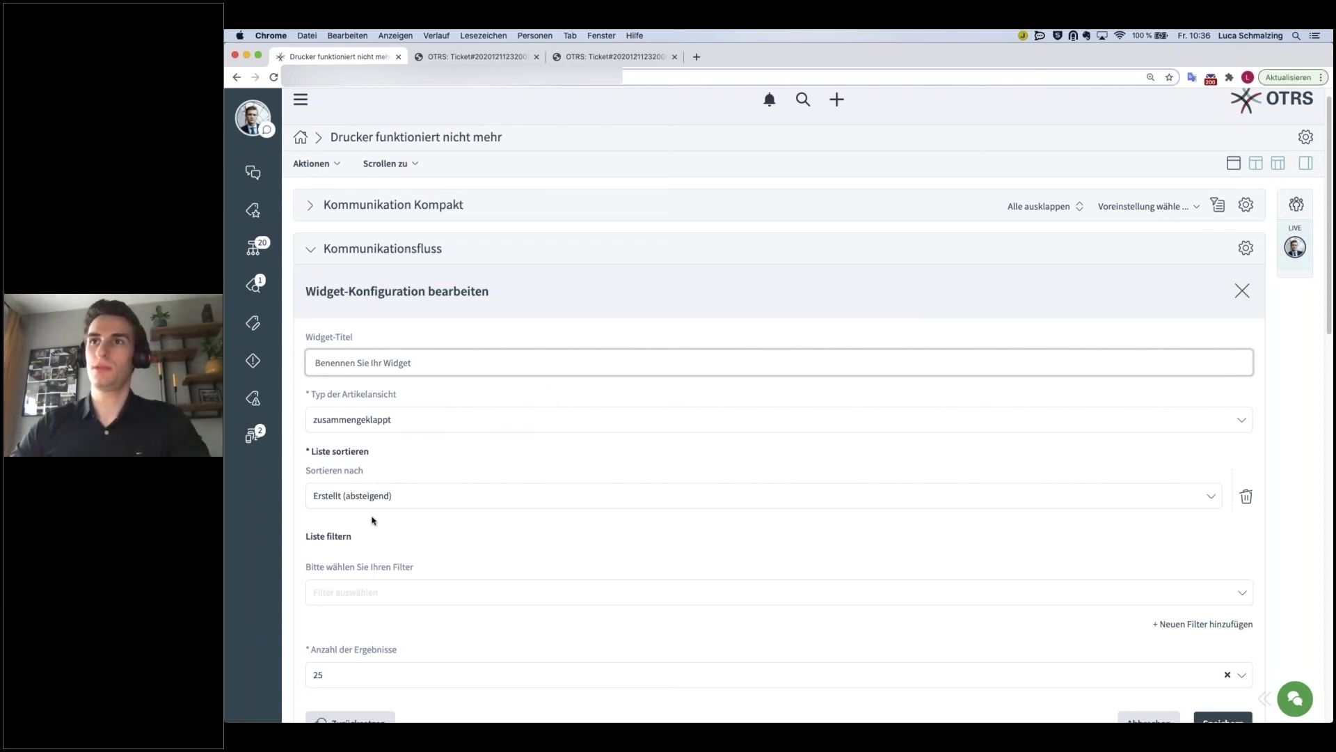
click(399, 417)
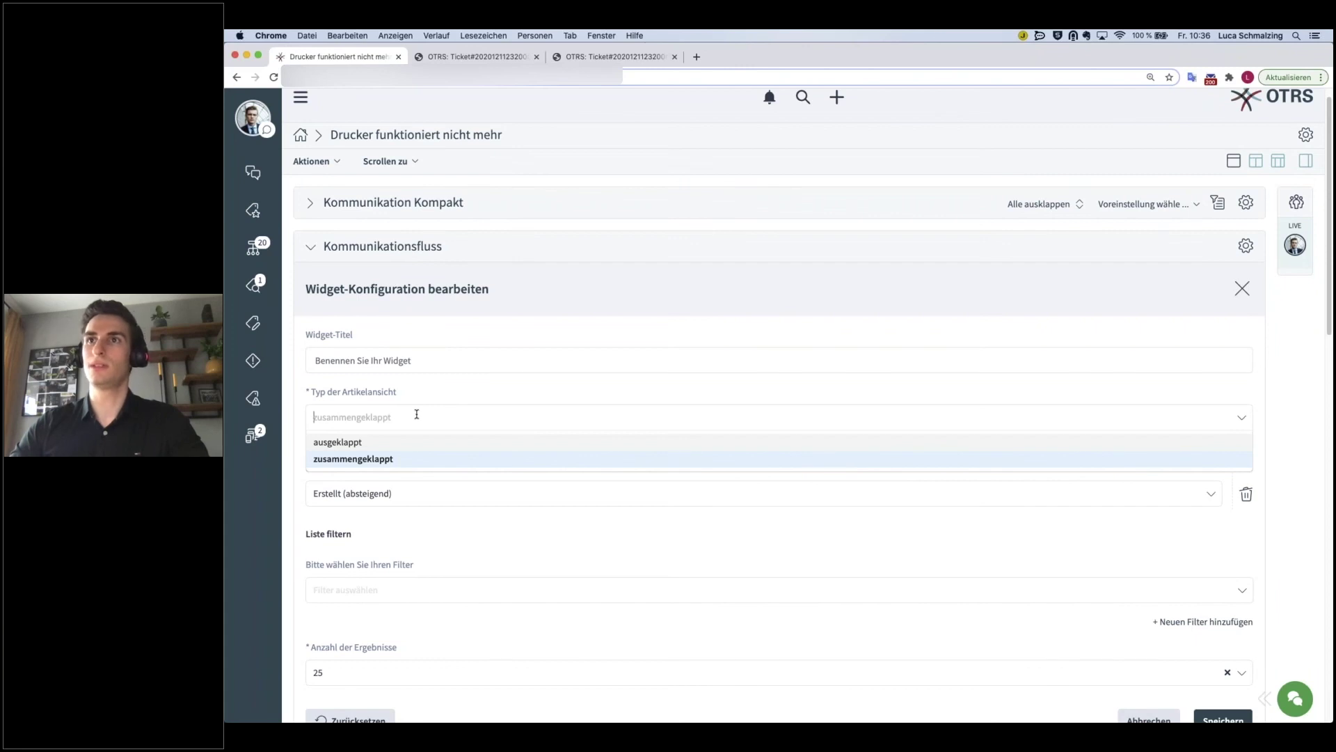
click(440, 401)
scroll(407, 452, down, 2)
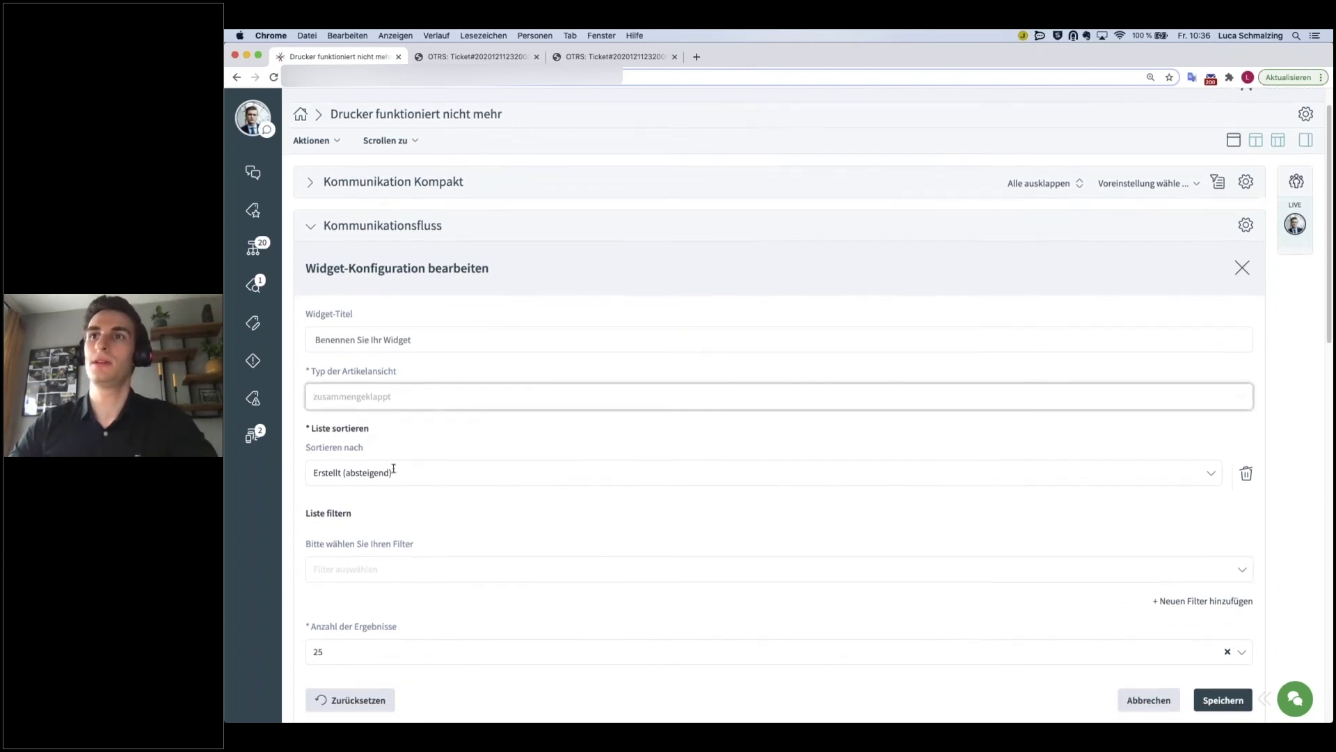
click(417, 451)
scroll(436, 501, down, 1)
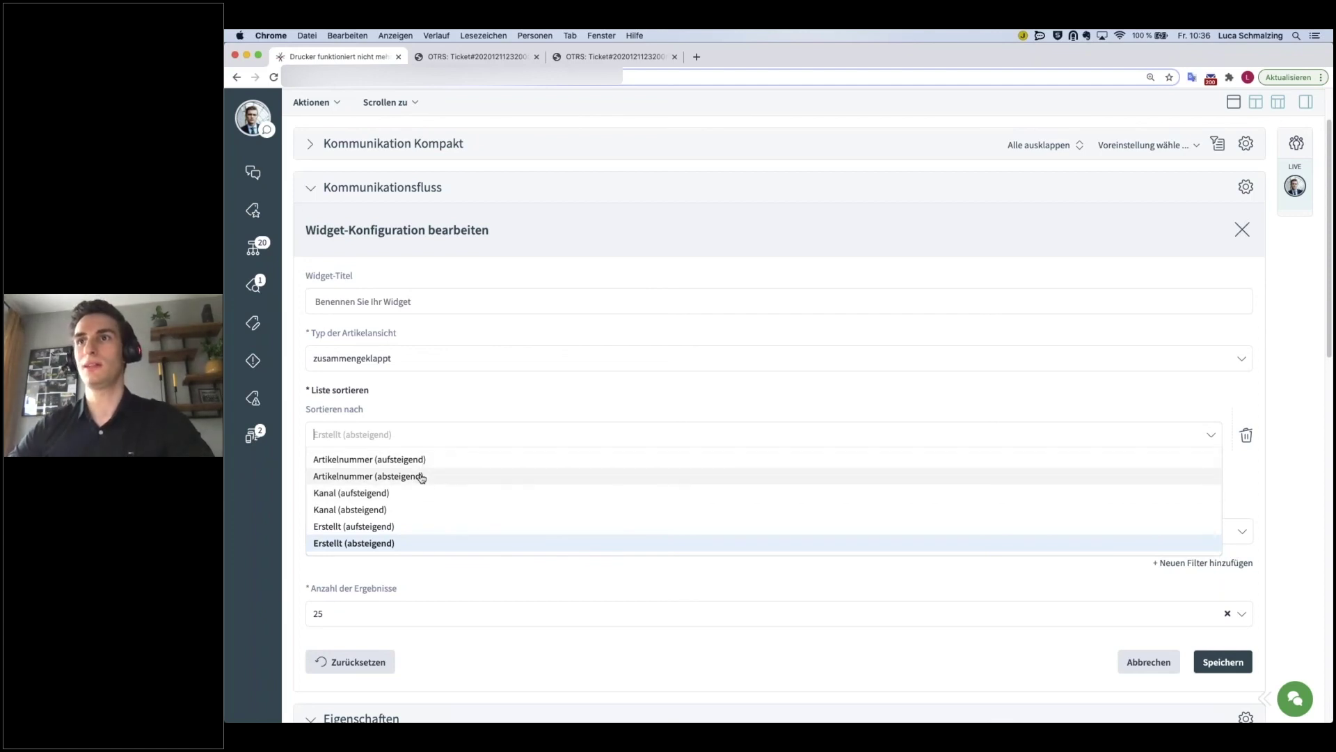
click(416, 420)
- Add a Kommunikationskanal filter set to E-Mail and save the widget settings
click(402, 531)
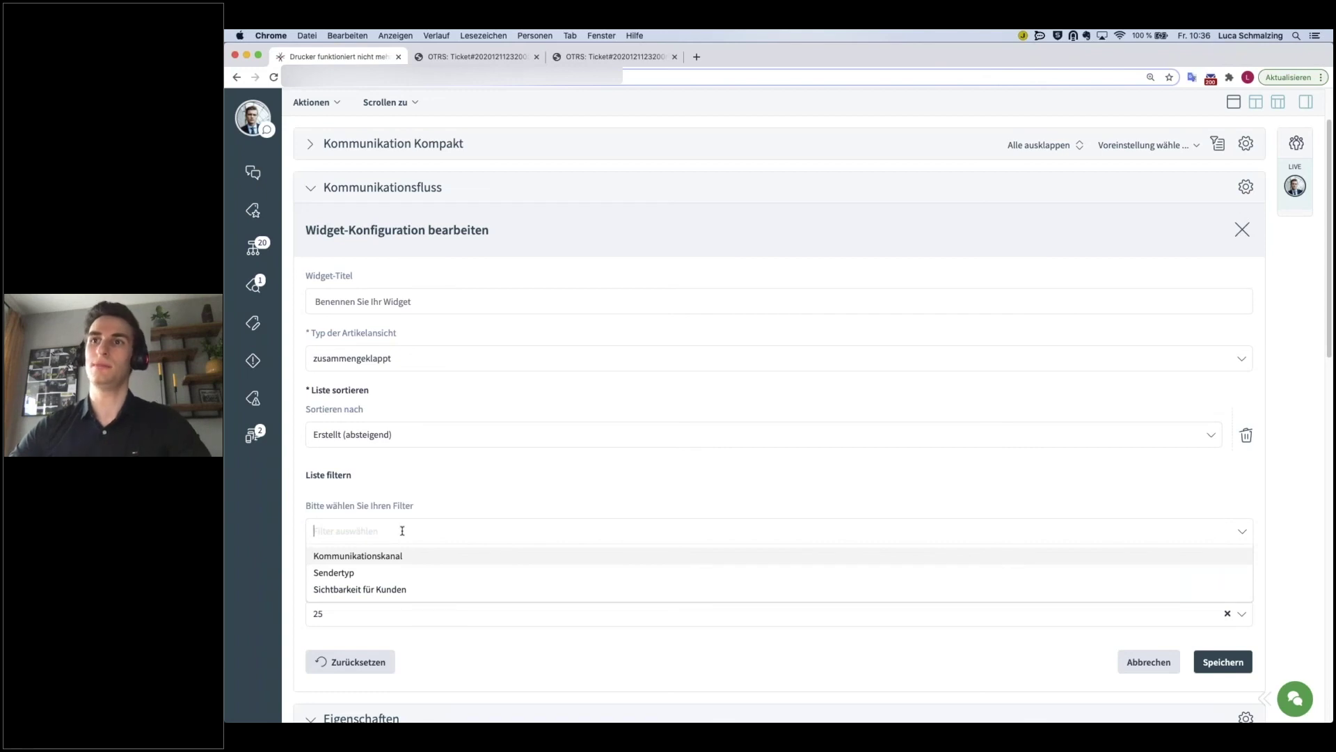
click(412, 556)
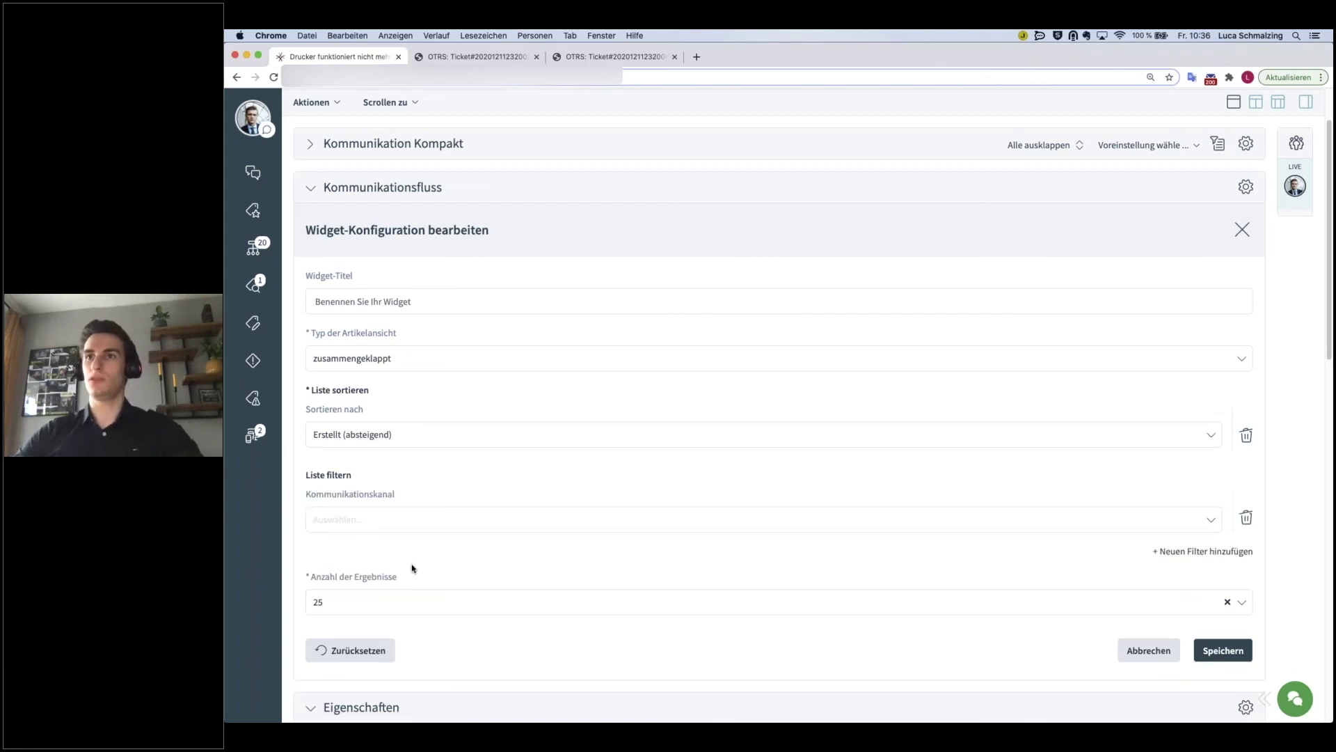
click(570, 517)
click(317, 560)
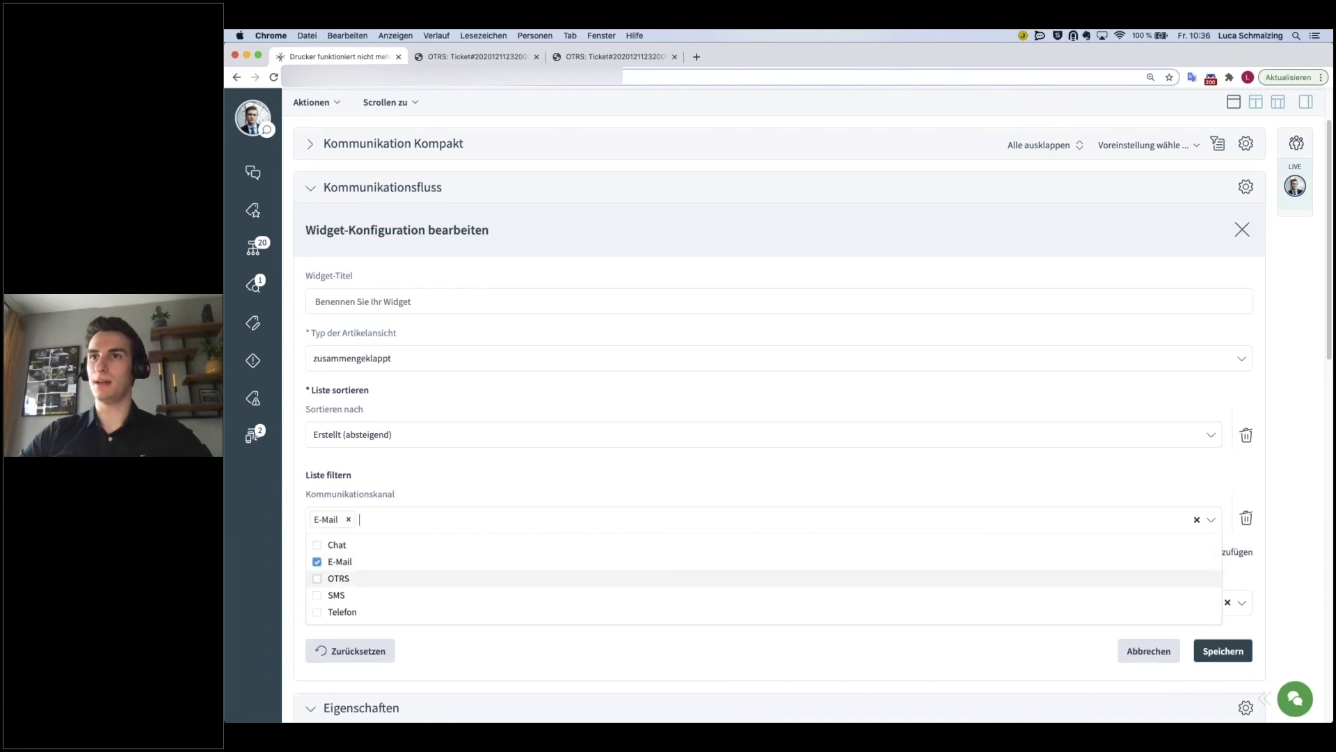
click(1120, 651)
click(1242, 656)
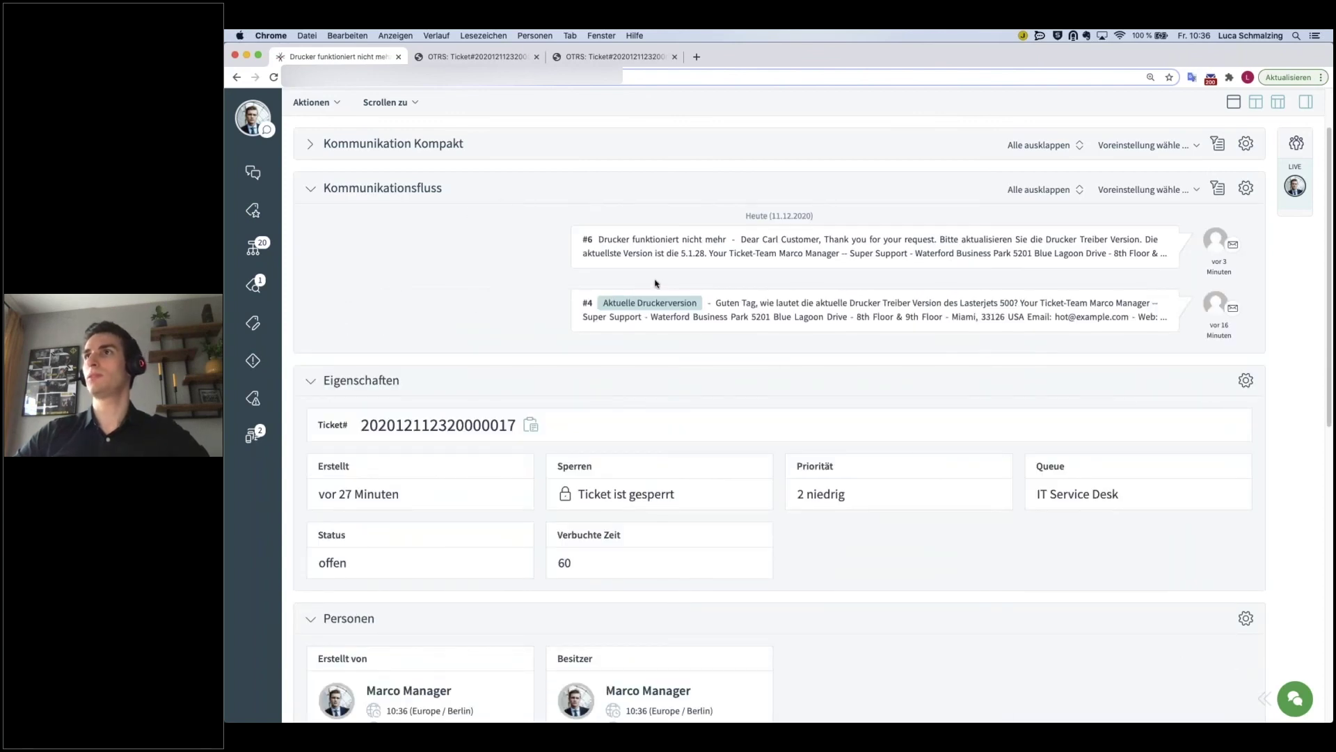
- Retitle the widget 'Kommunikationsfluss E-Mail' and save
click(1245, 187)
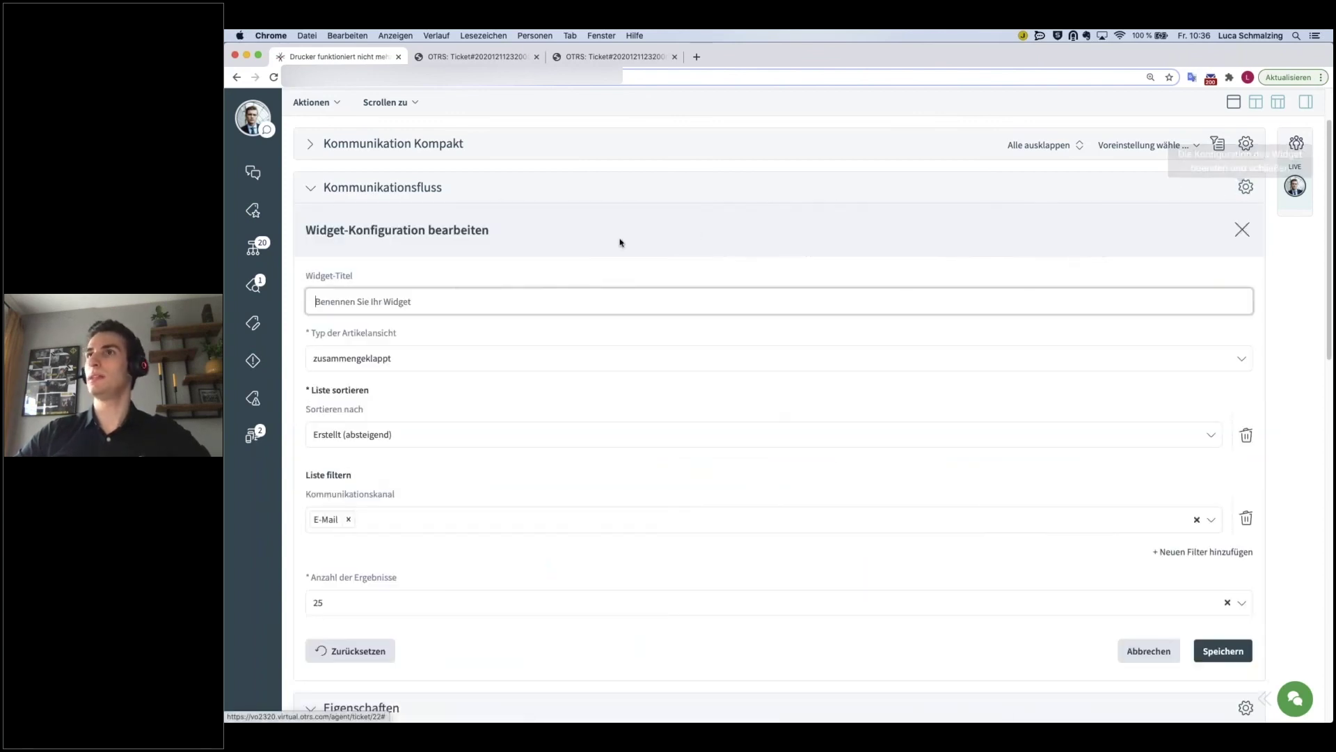
click(408, 302)
text(Kommun)
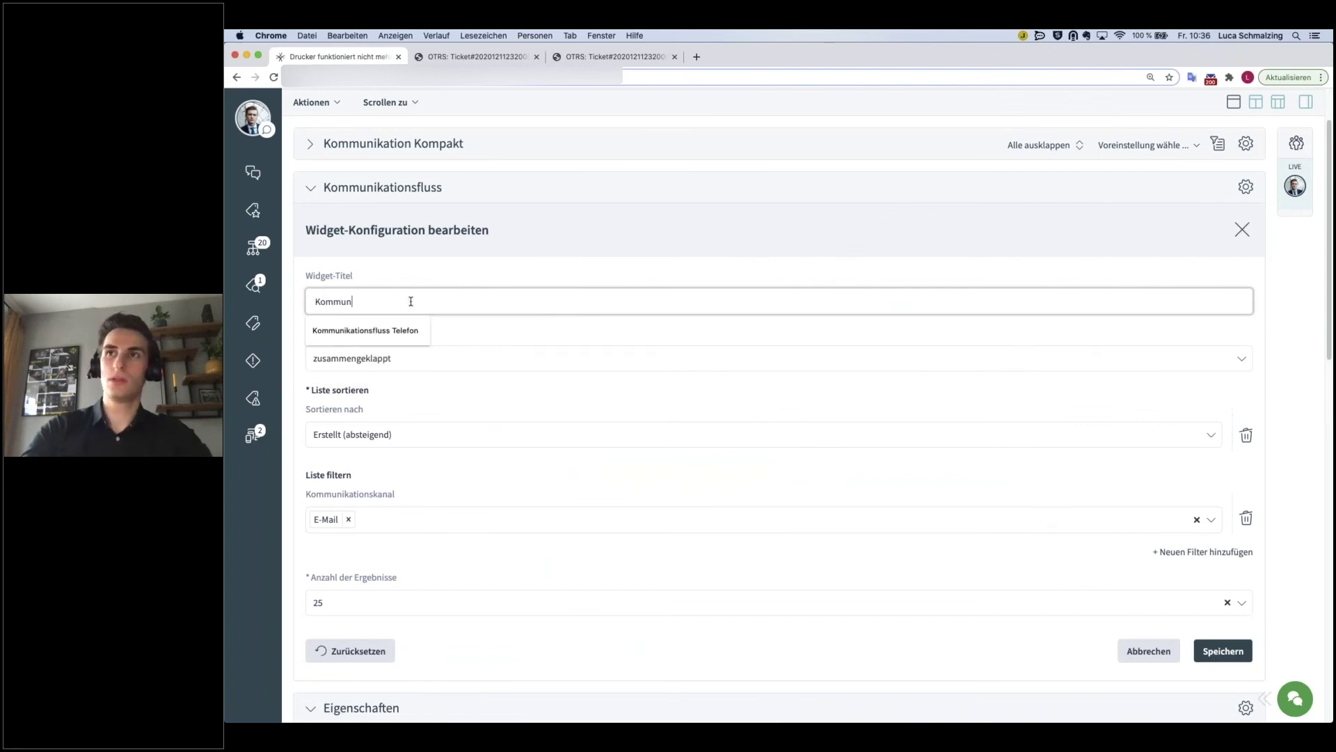
text(ikationsfluss E)
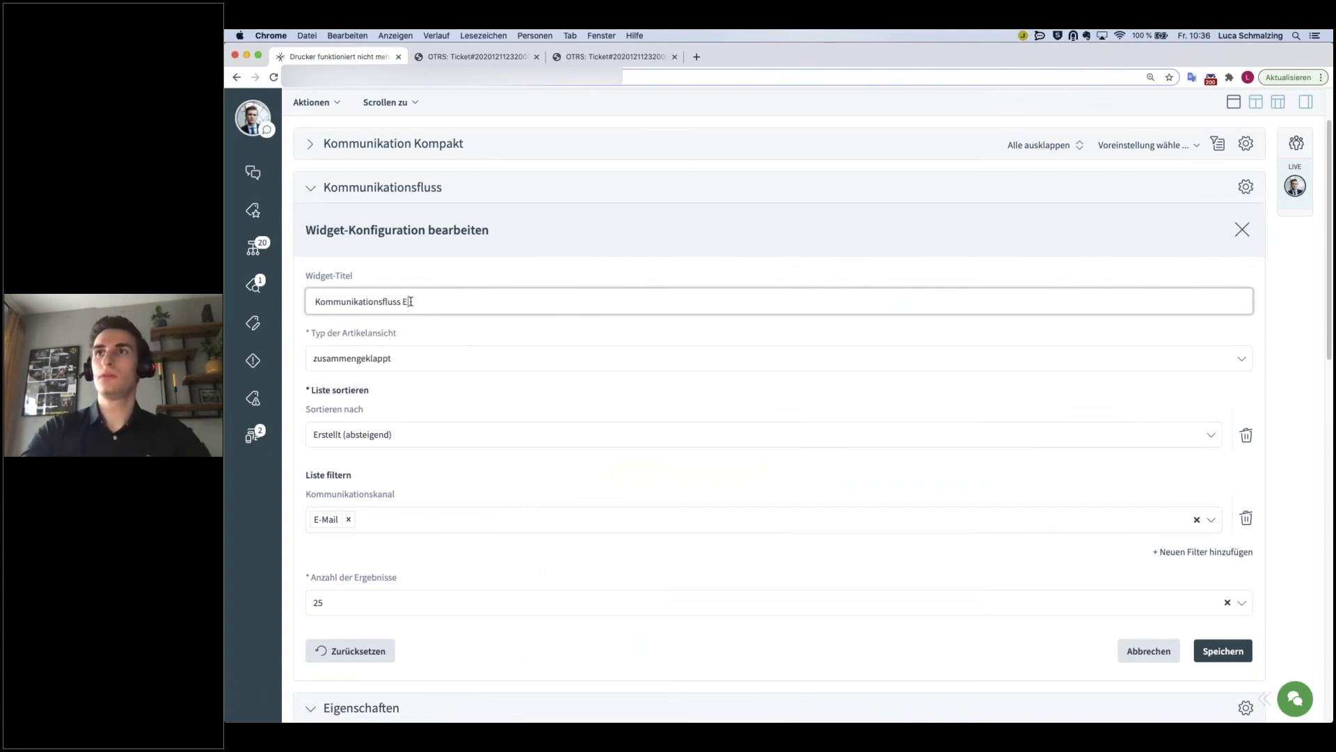
key(BackSpace)
key(BackSpace)
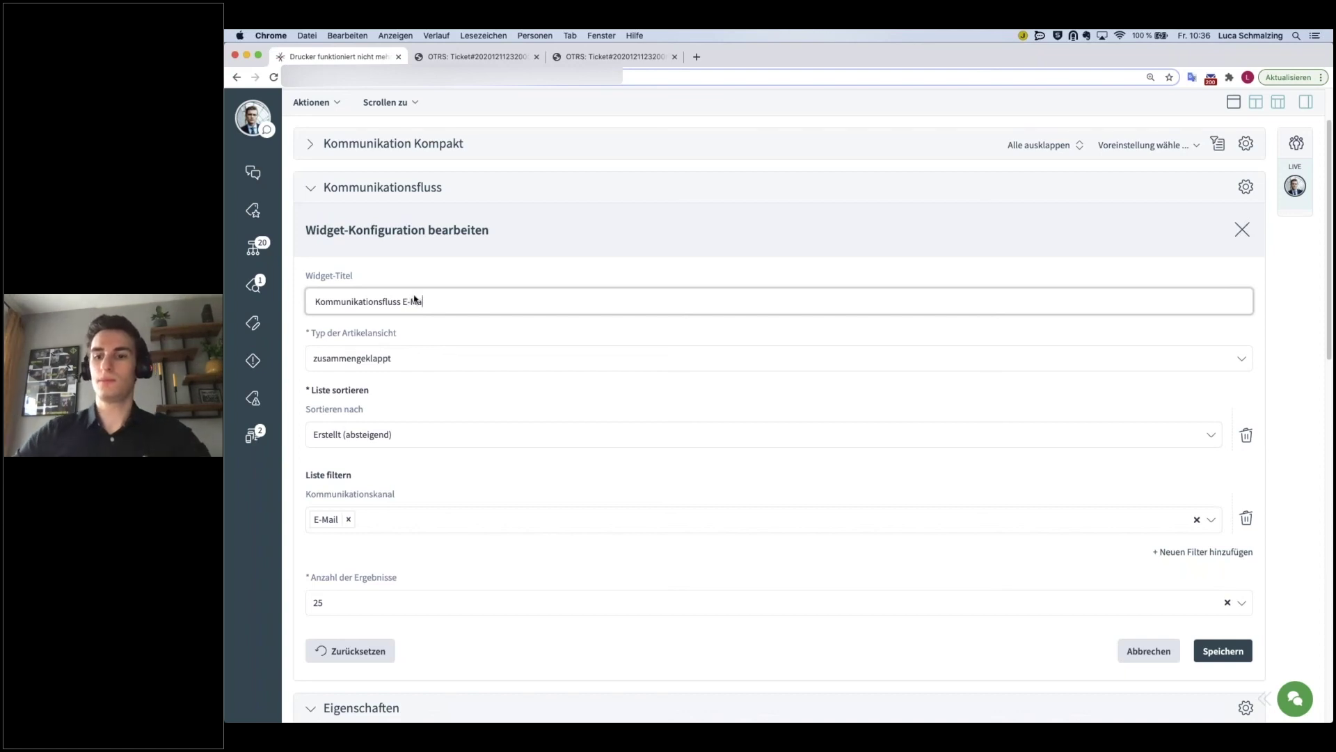
text(il)
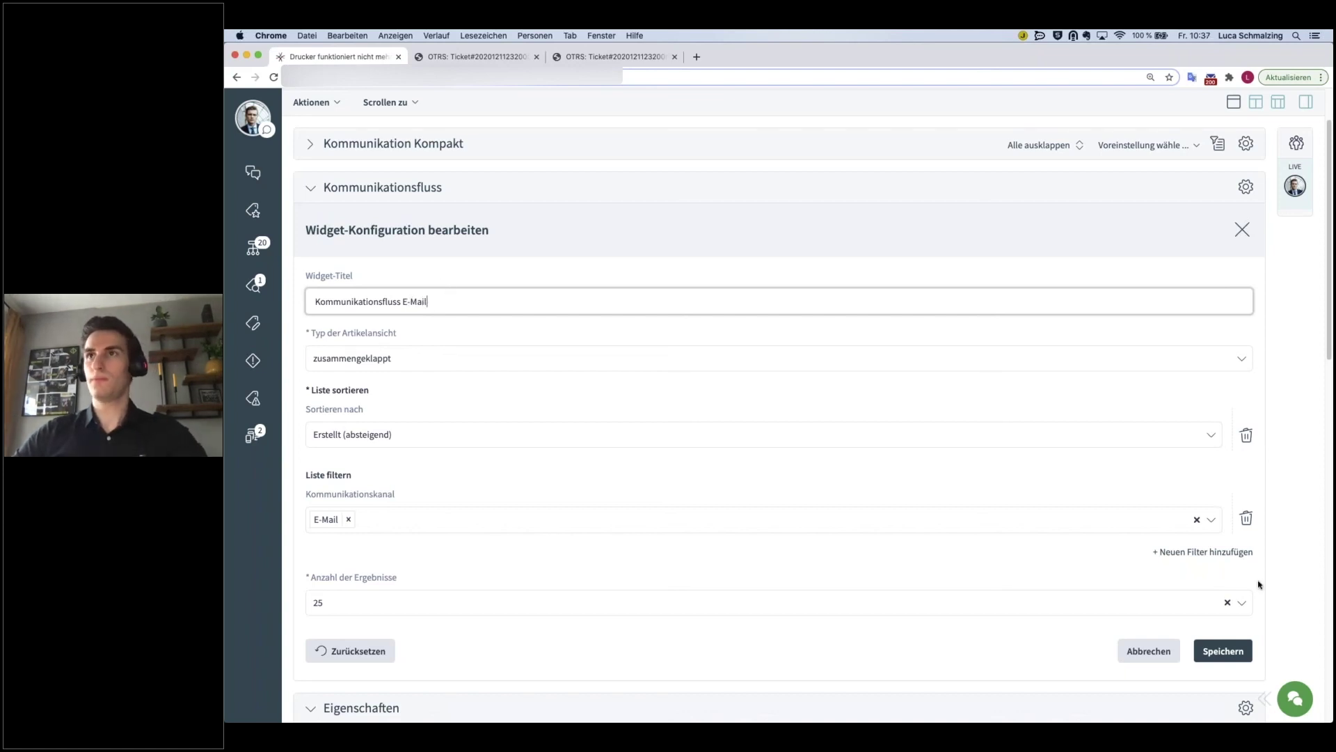
click(1220, 653)
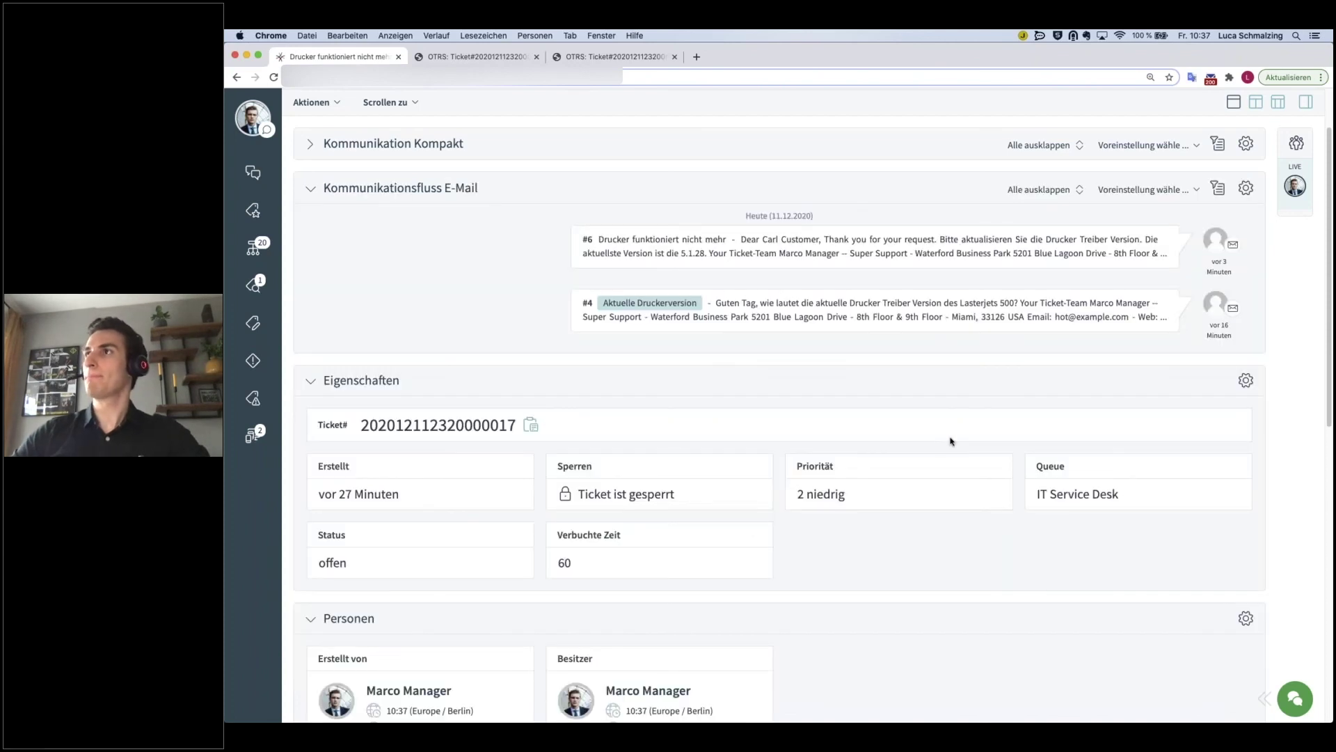
- Add a second, unfiltered Kommunikationsfluss widget and place it above Kommunikation Kompakt at the top of the ticket view
click(1306, 103)
scroll(951, 510, down, 5)
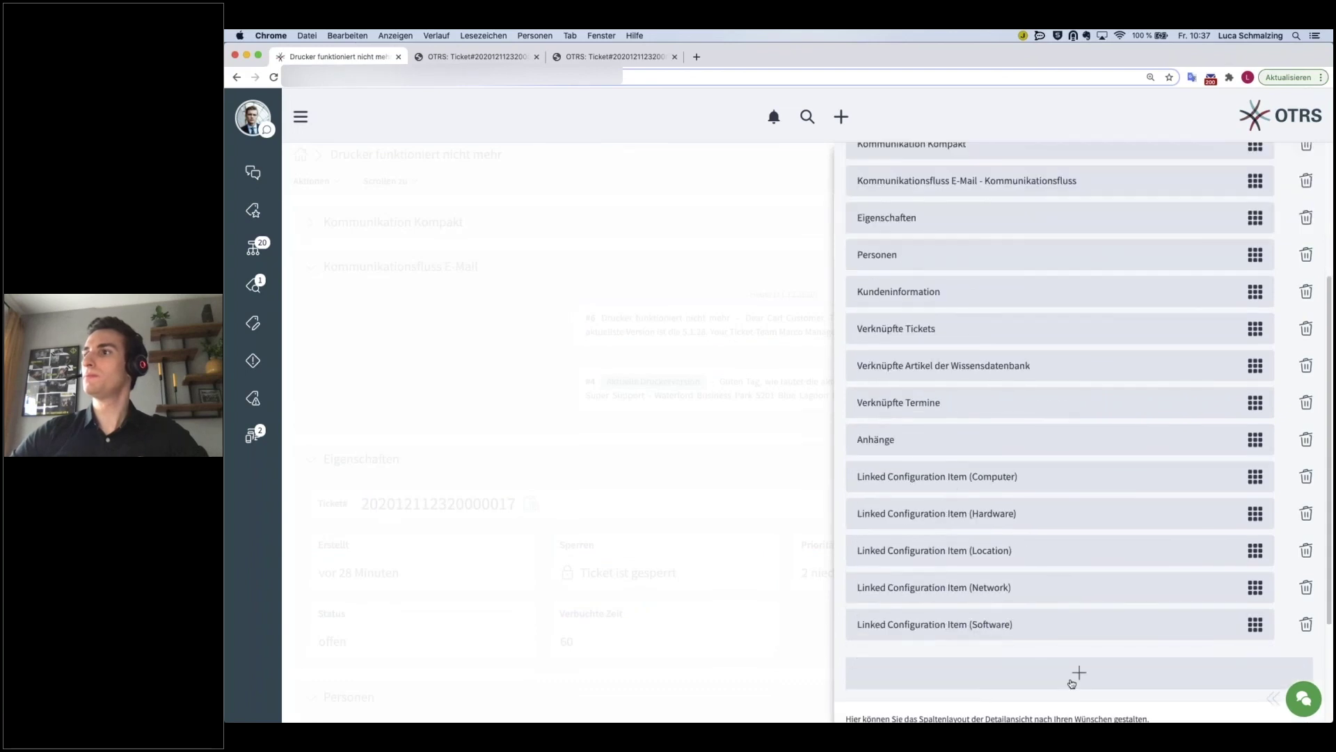
click(1079, 672)
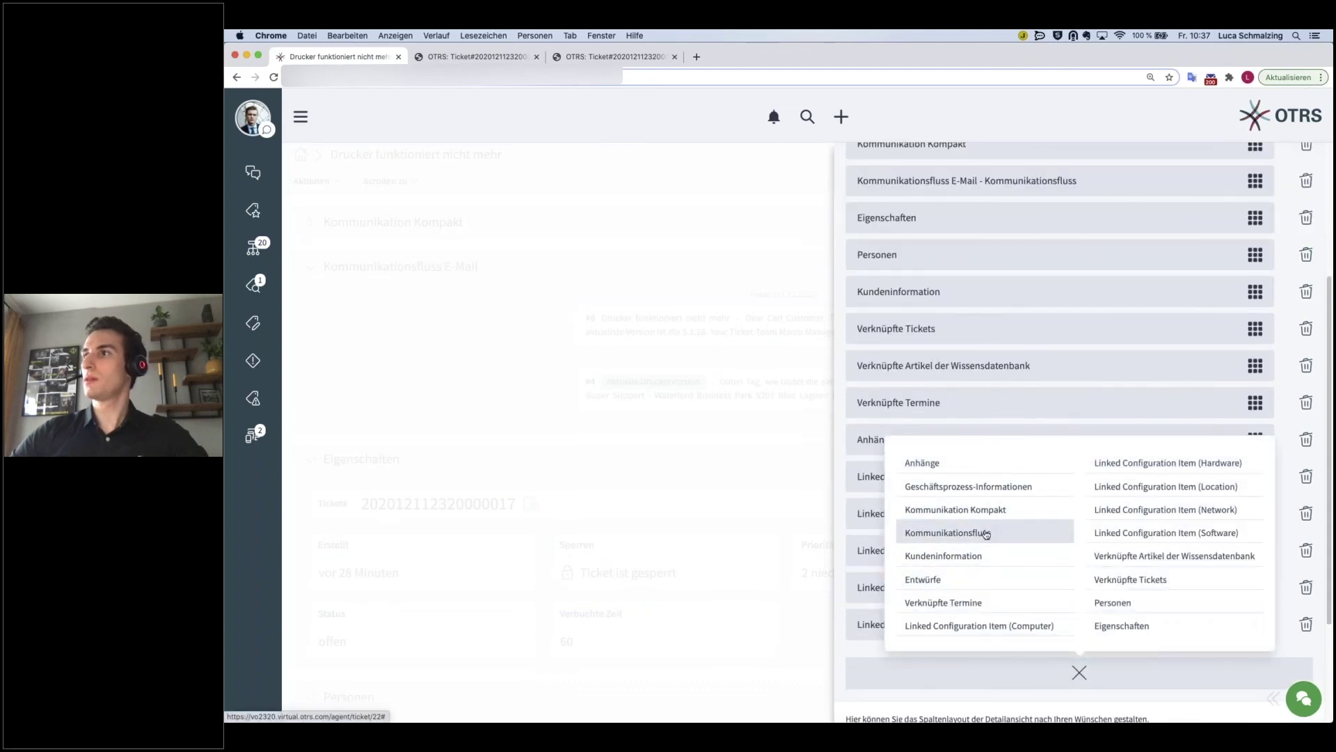
click(987, 534)
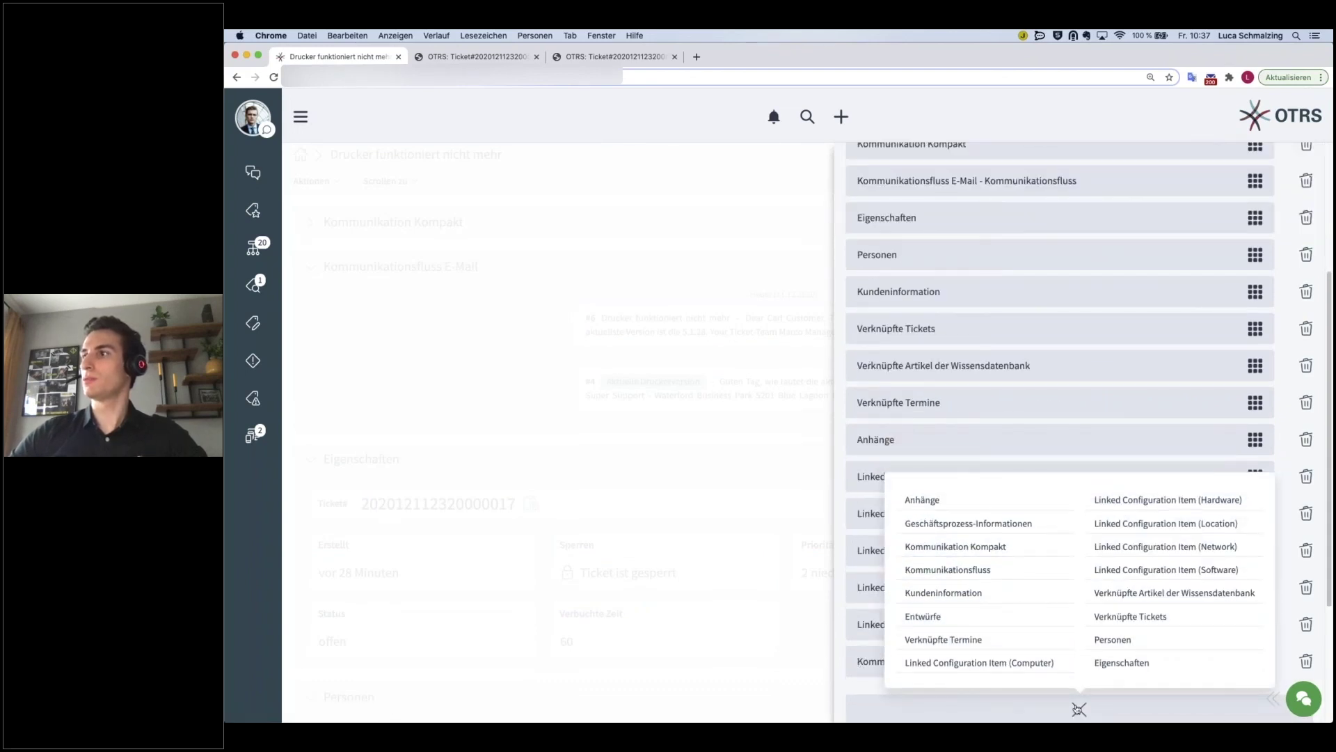
drag(1254, 662, 1231, 165)
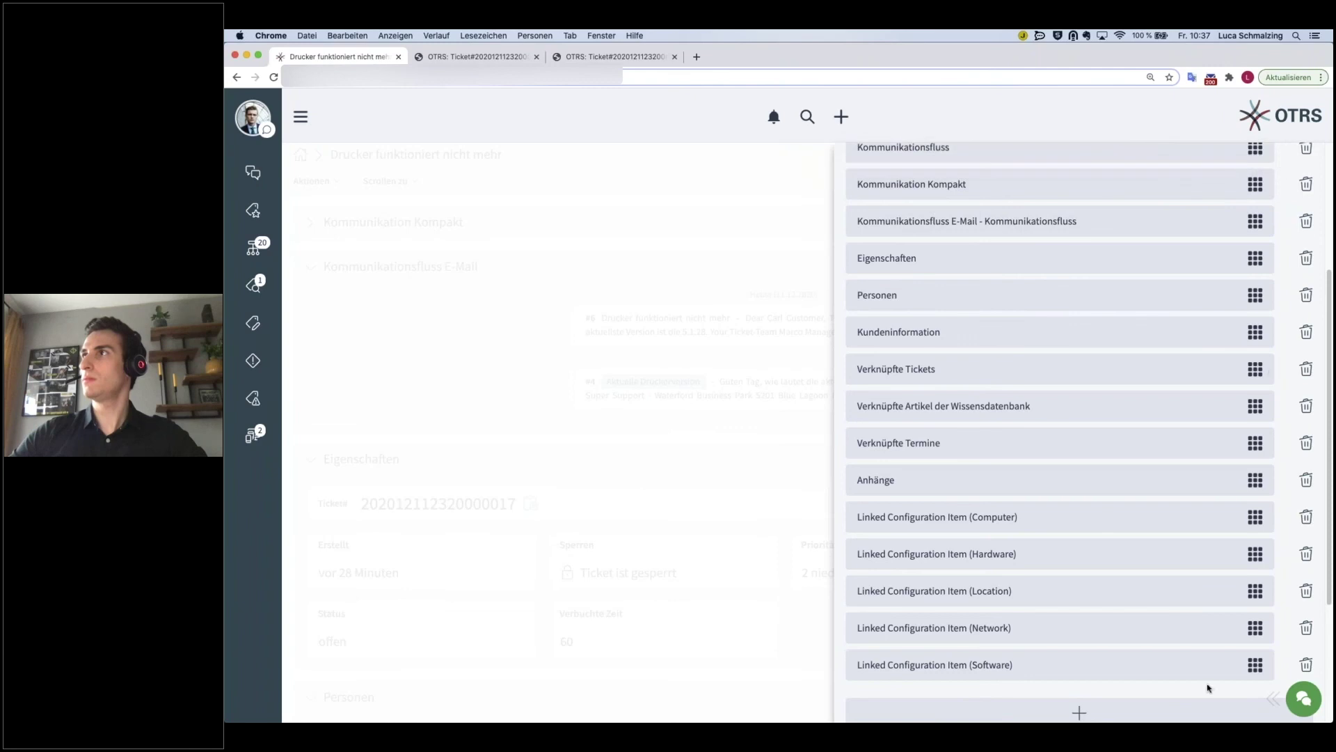
scroll(1081, 609, down, 5)
click(1271, 694)
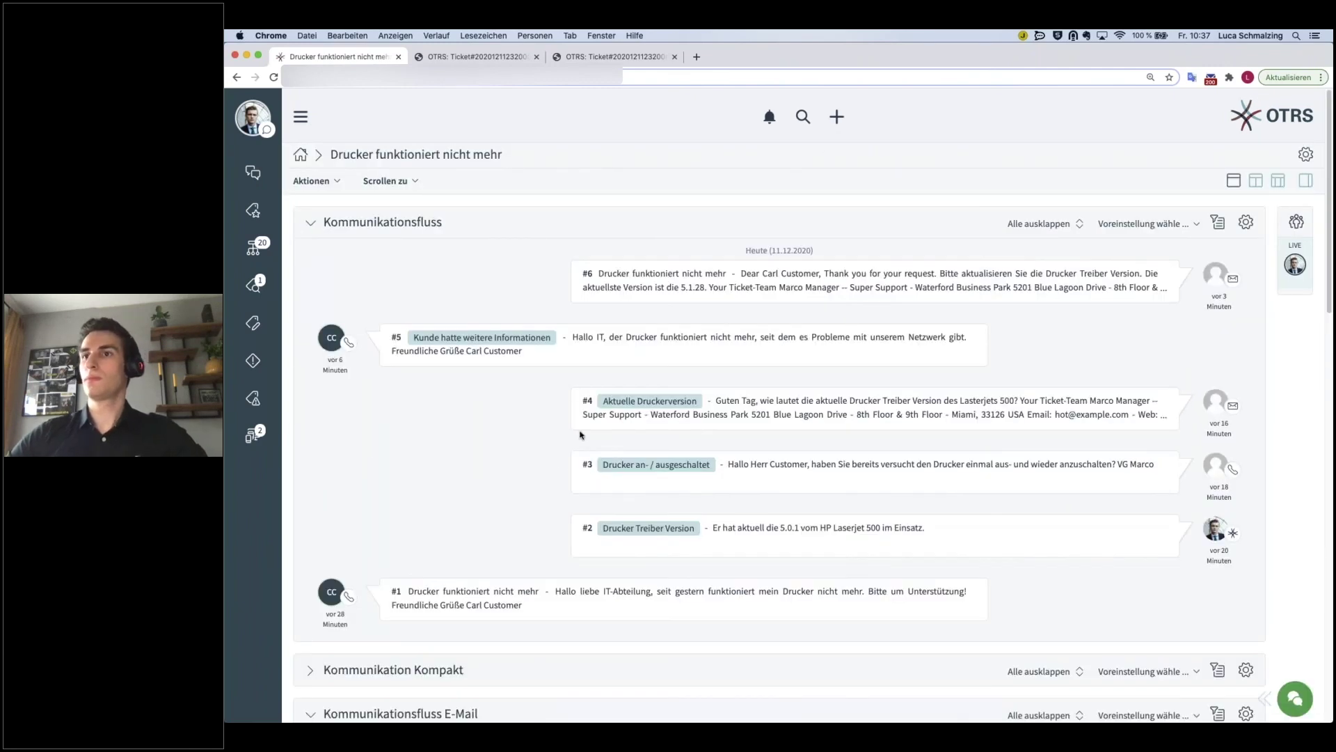
scroll(854, 407, down, 1)
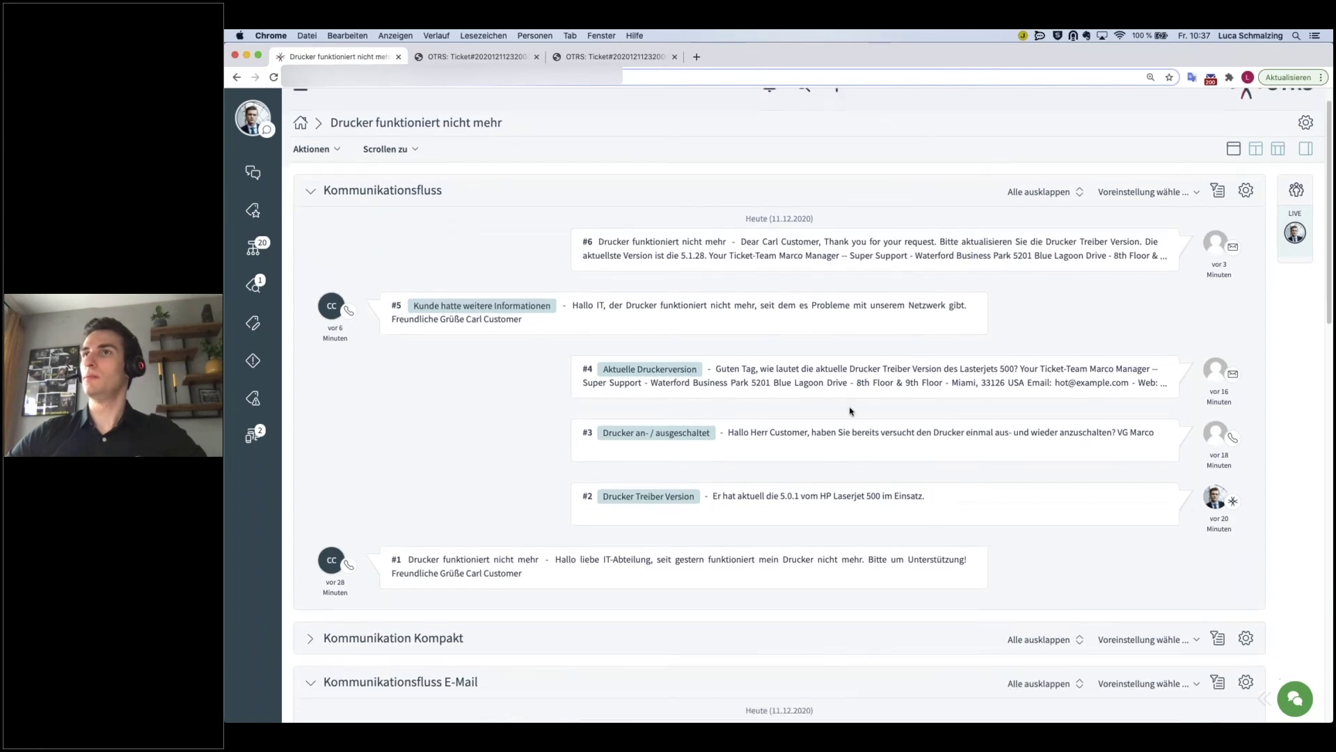
scroll(855, 407, down, 1)
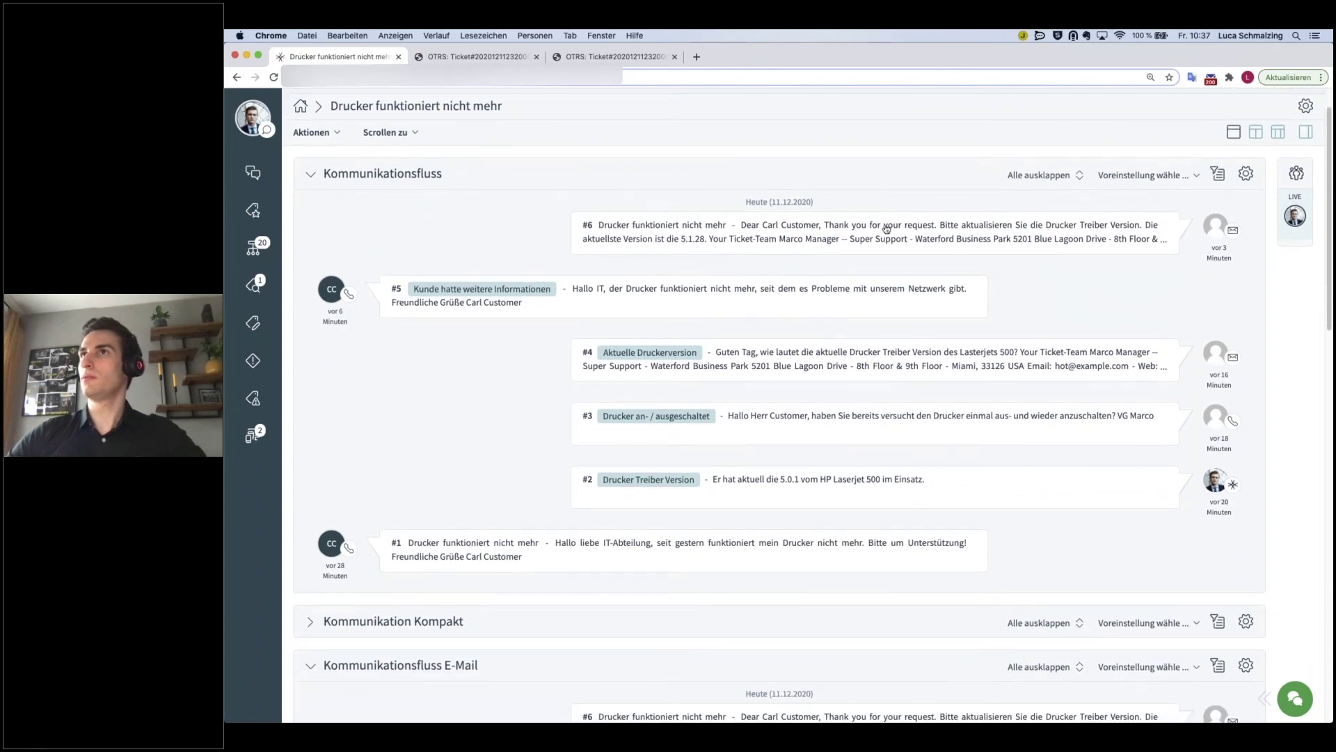
- Rename the top widget 'Kommunikationsfluss Telefon' and filter it to the Telefon channel so it shows articles #5, #3, #1
click(1245, 174)
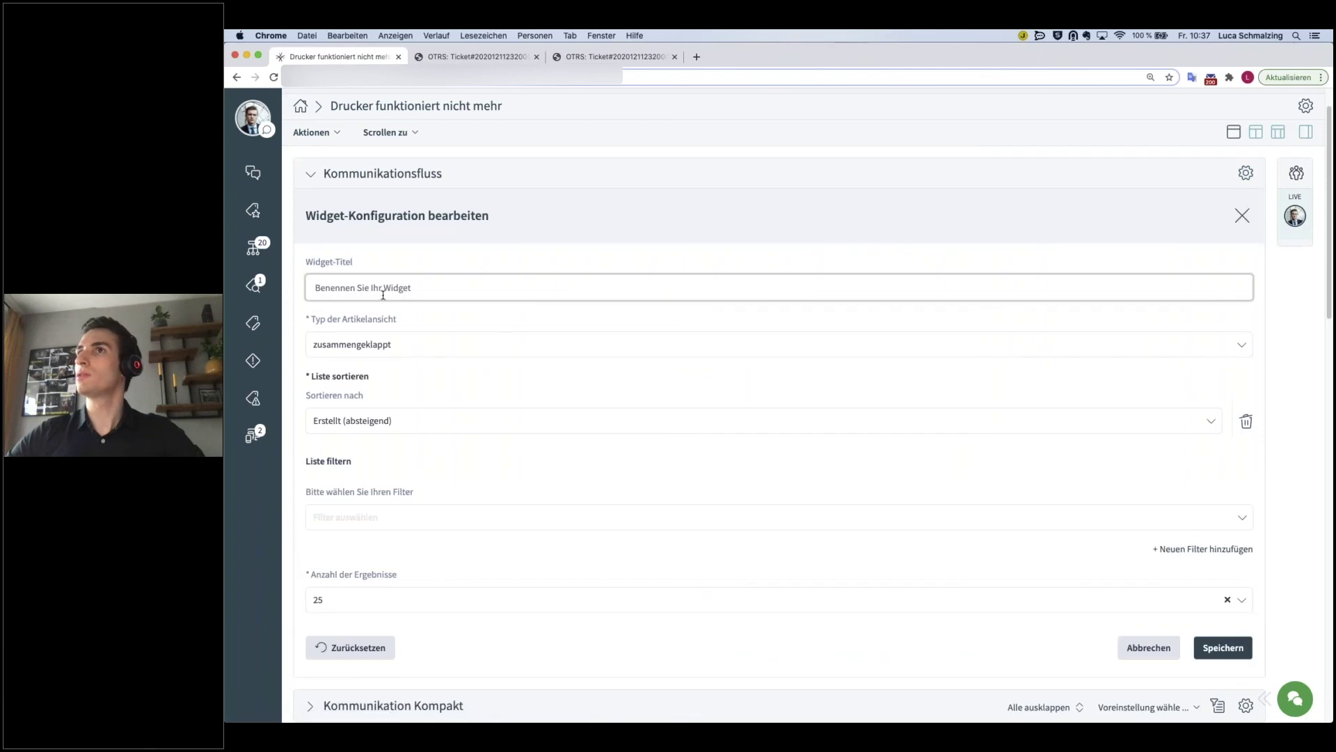
text(Kommunikationsfluss Telefon)
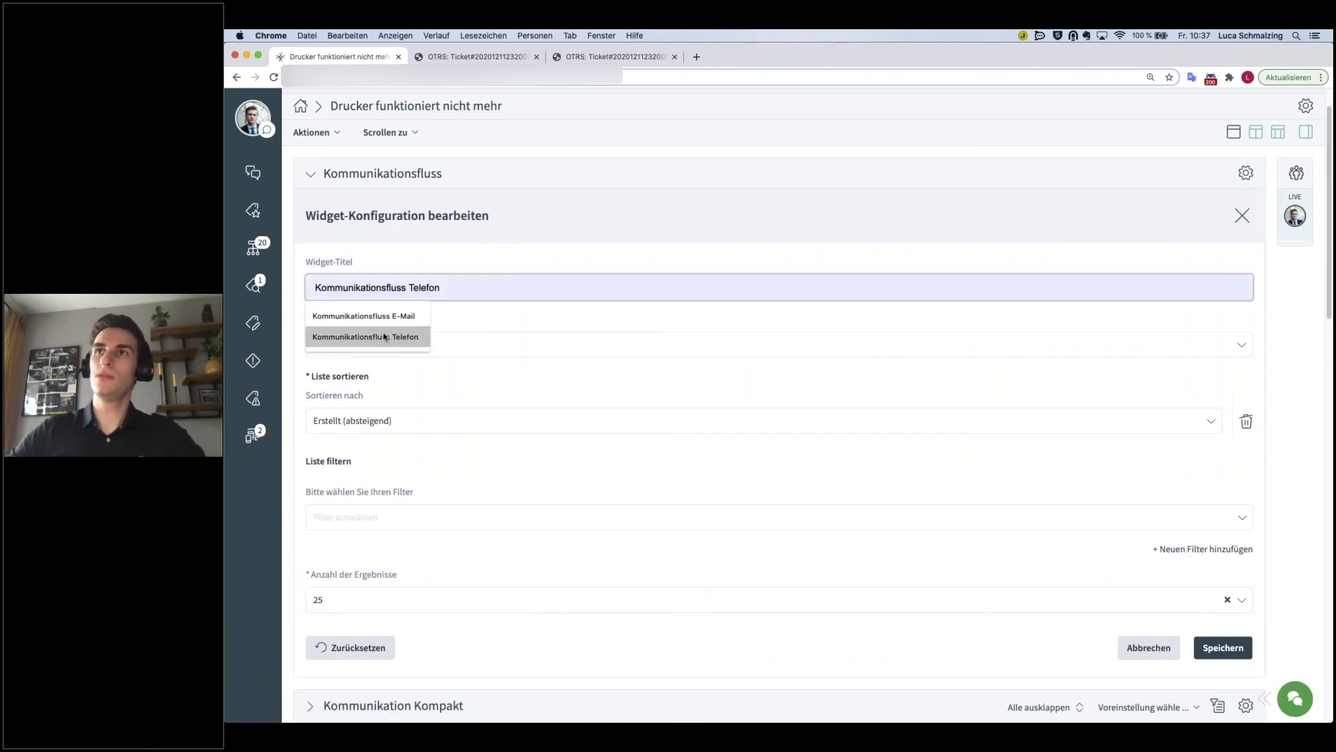
click(383, 337)
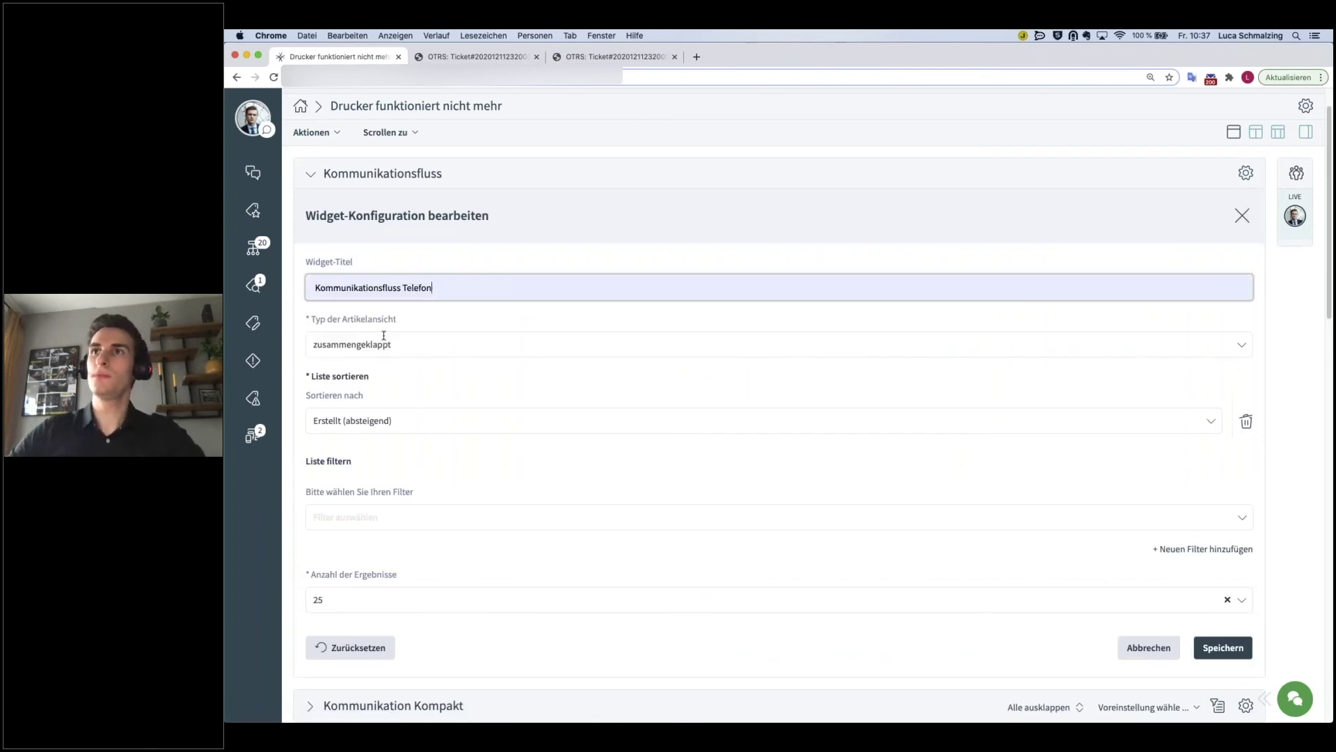
click(352, 517)
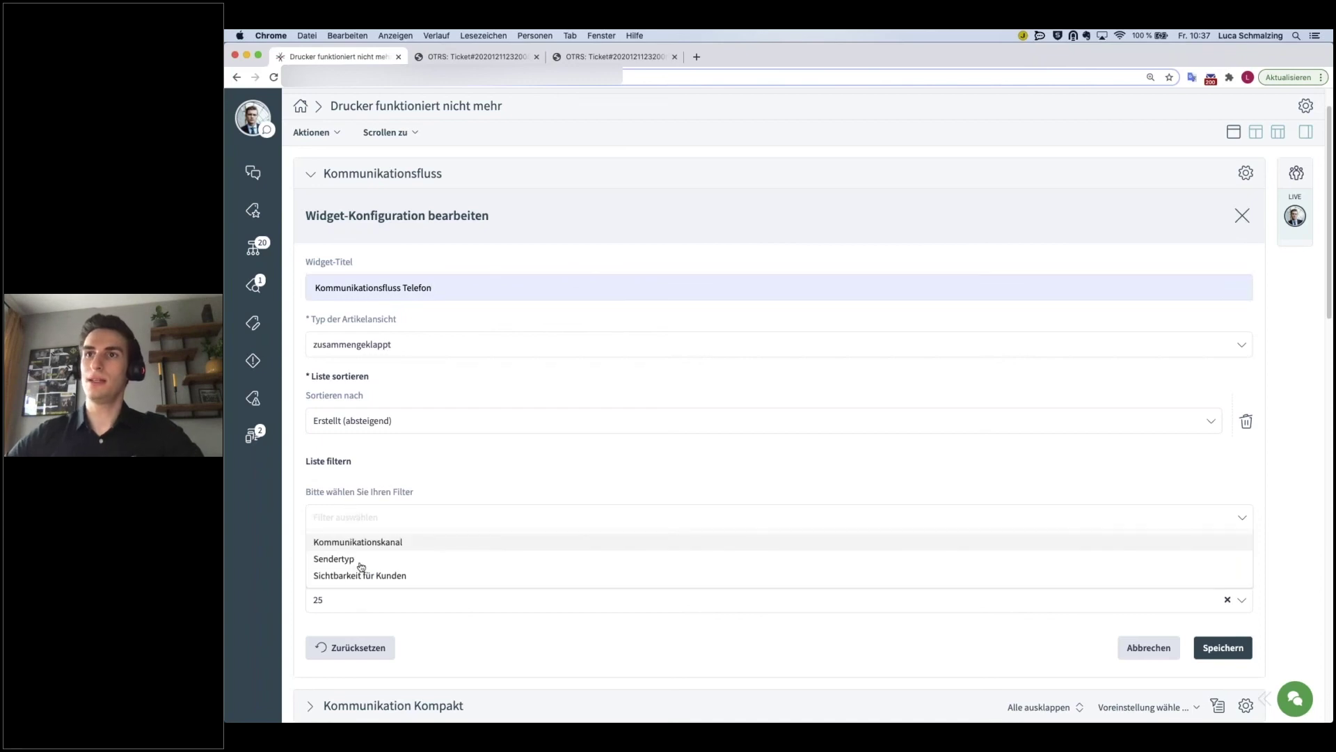
click(351, 540)
click(380, 509)
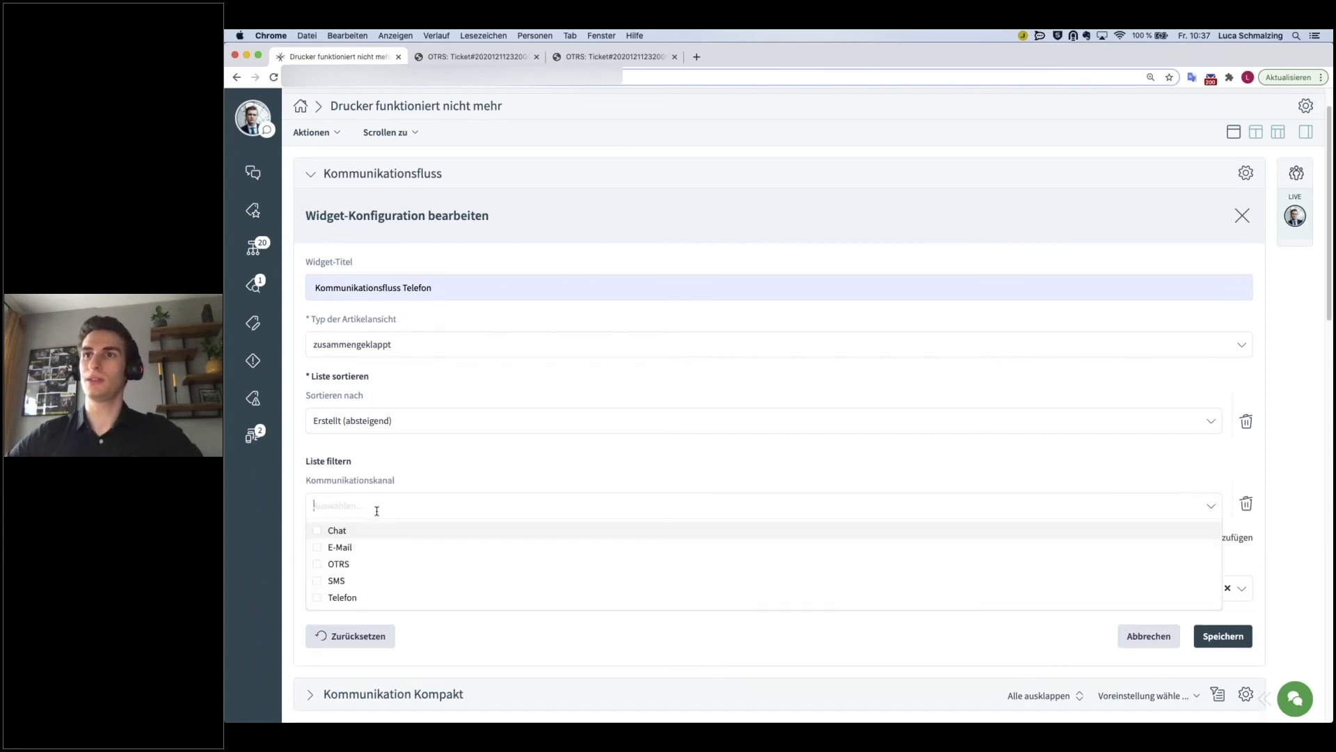
click(331, 598)
click(477, 470)
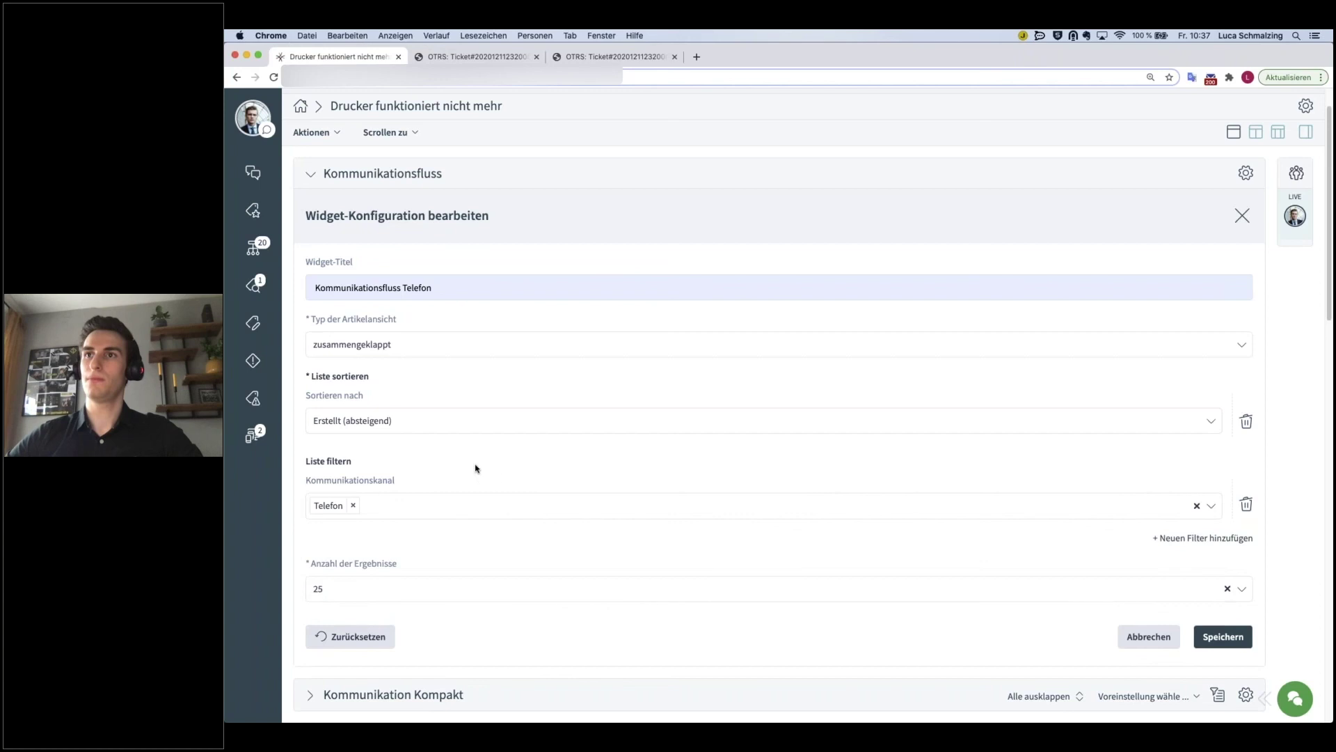
click(1223, 637)
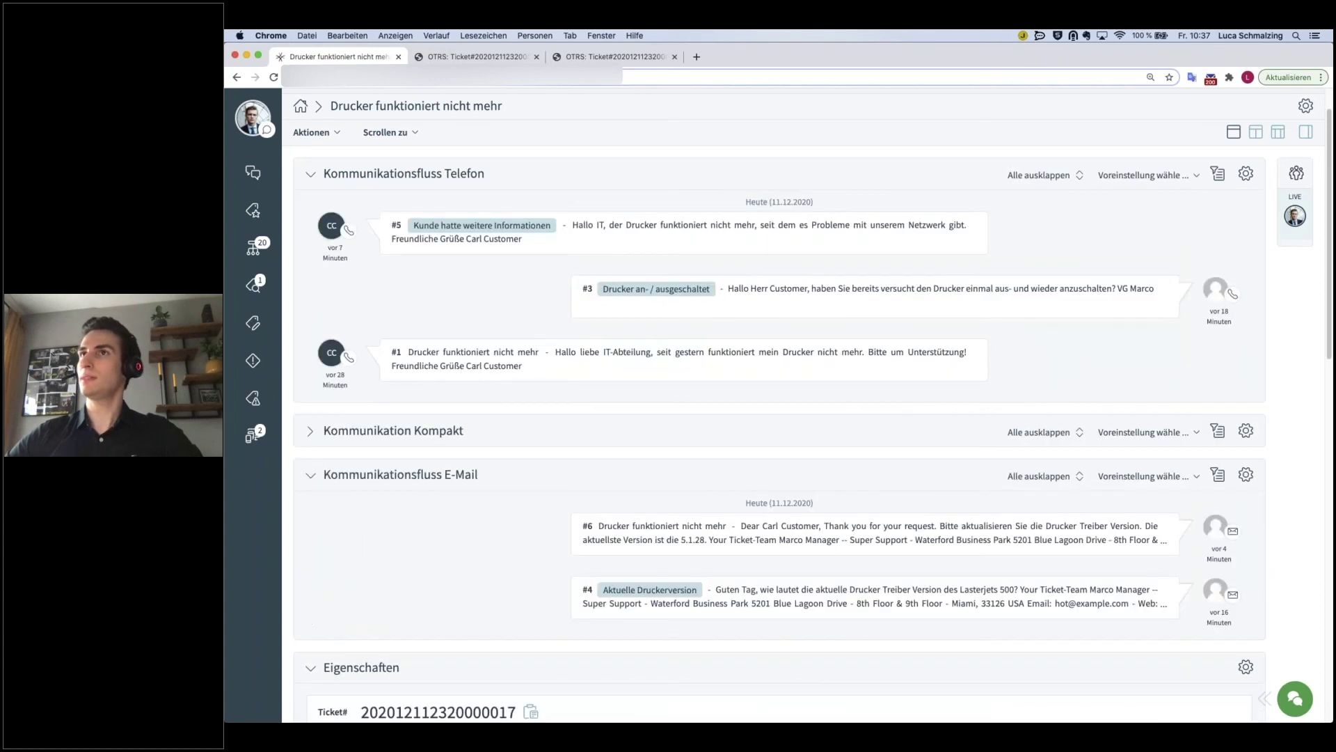
- Expand the Kommunikation Kompakt table of articles #6 to #1, collapsing article #6's full text
scroll(549, 477, down, 2)
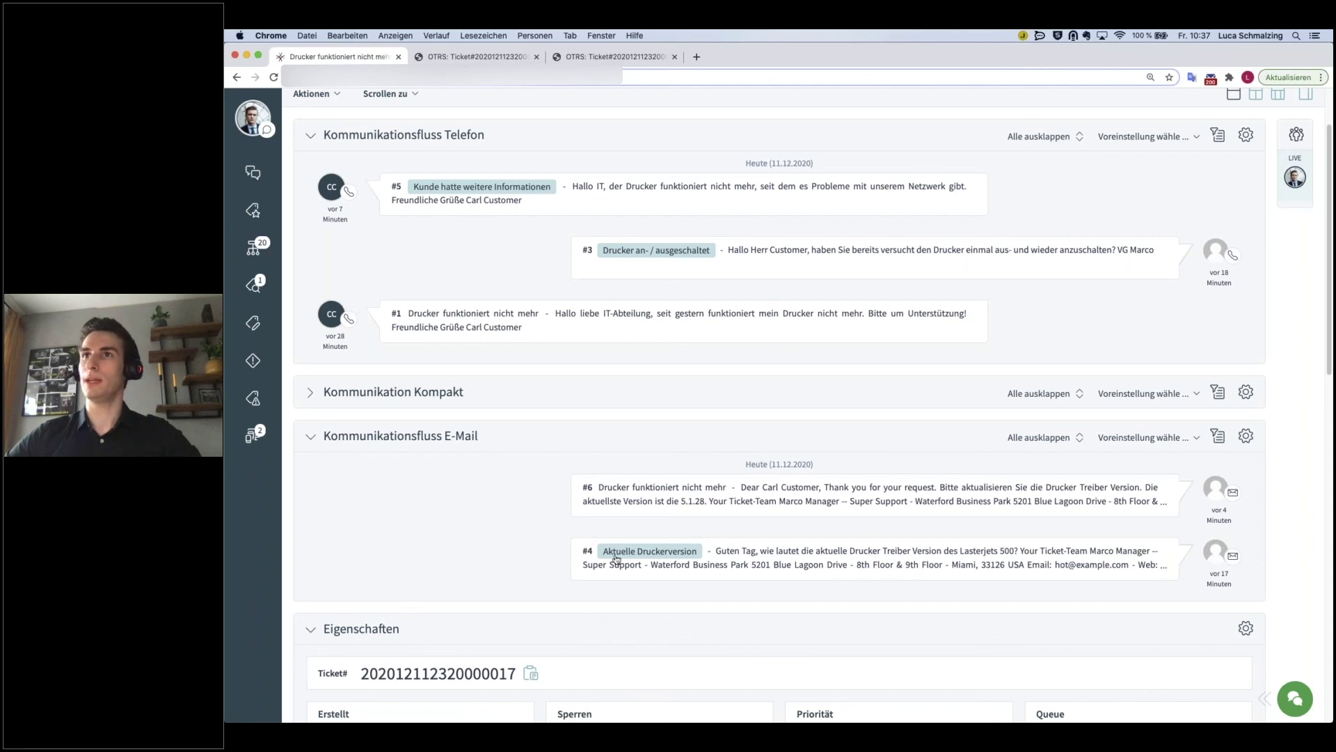
scroll(616, 557, down, 3)
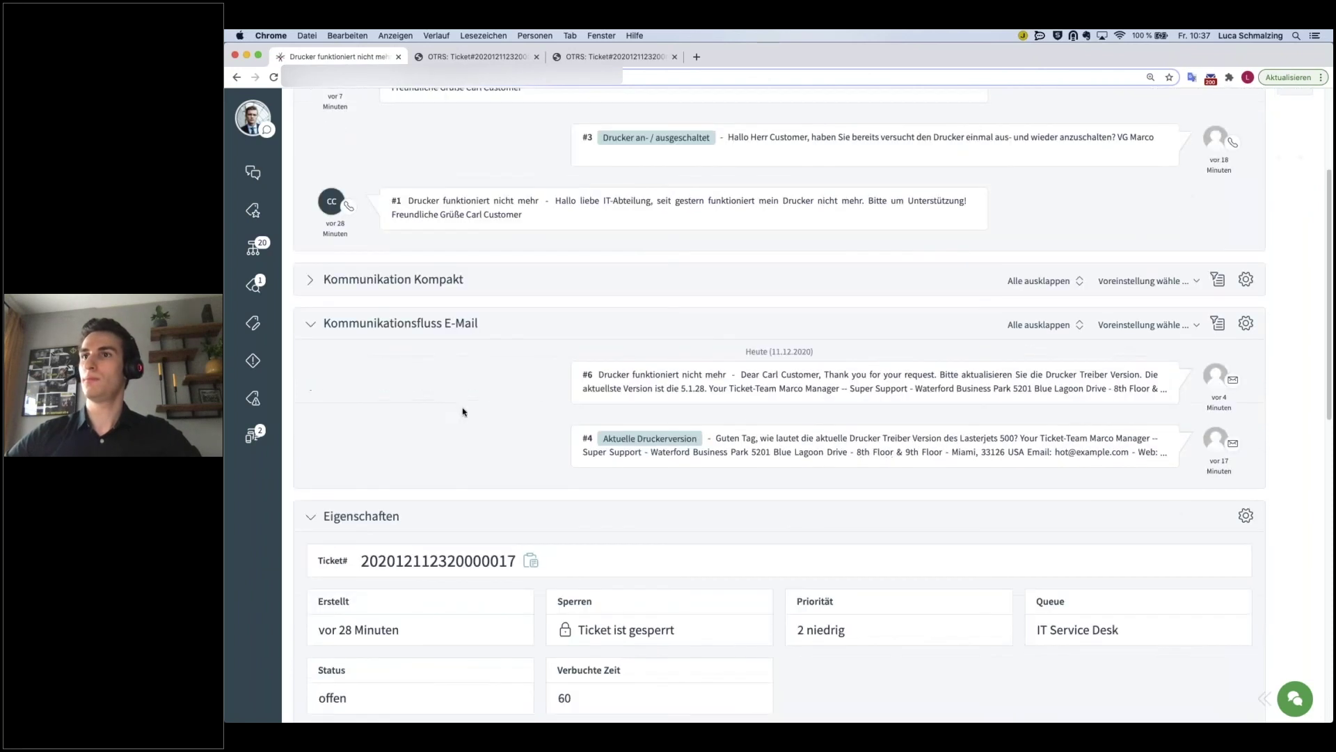
scroll(459, 409, down, 1)
click(310, 234)
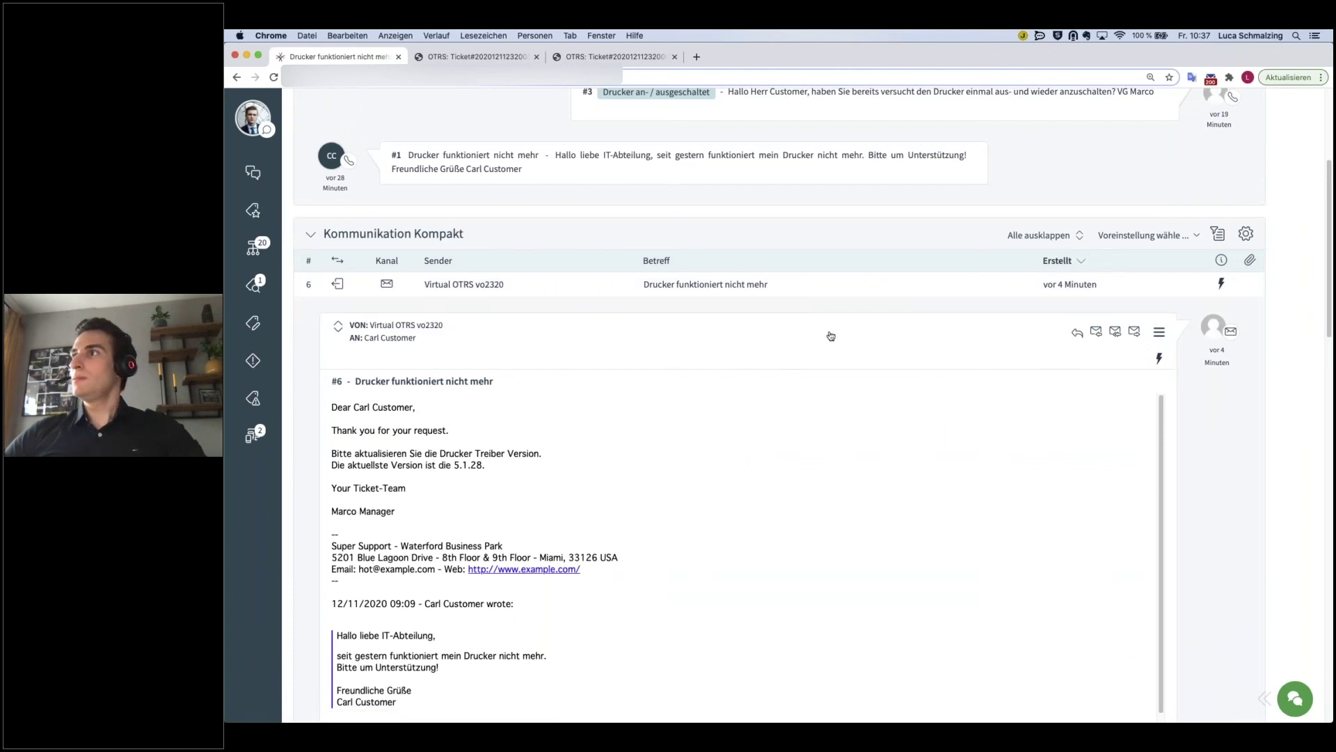
click(532, 291)
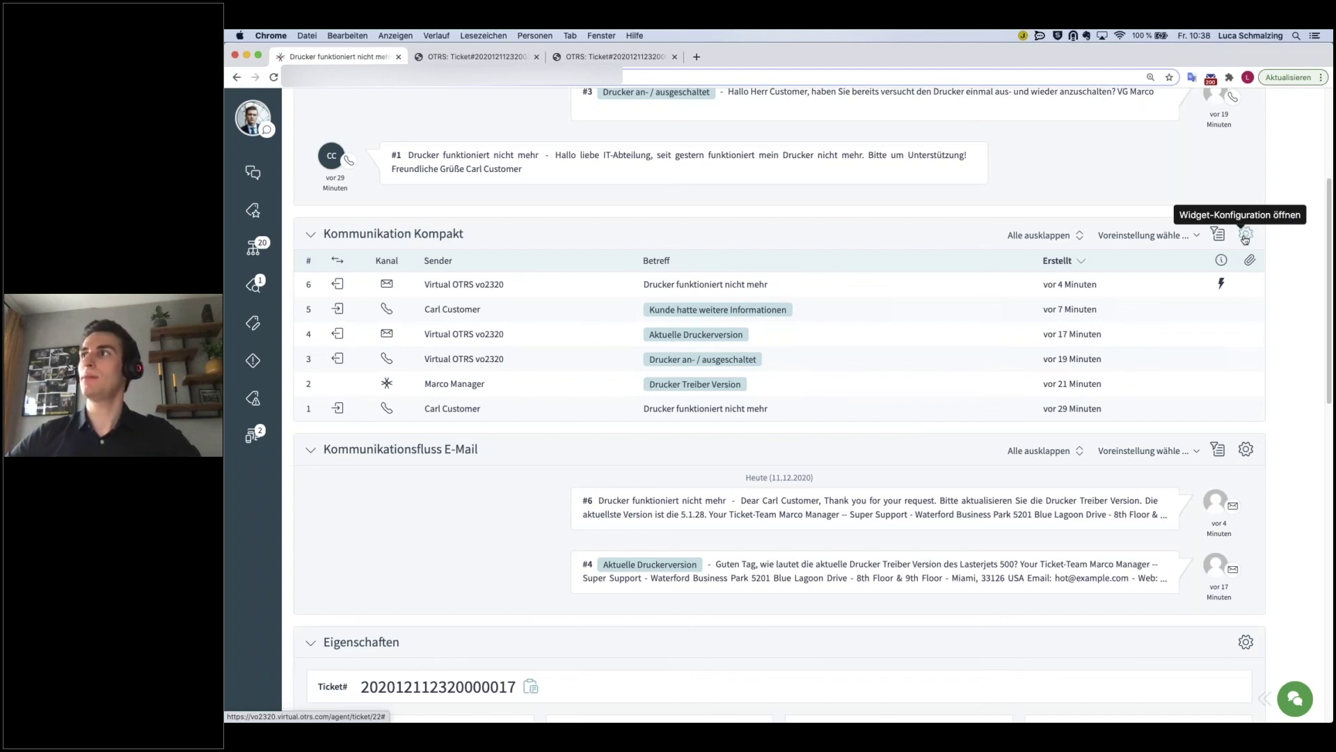
click(1246, 237)
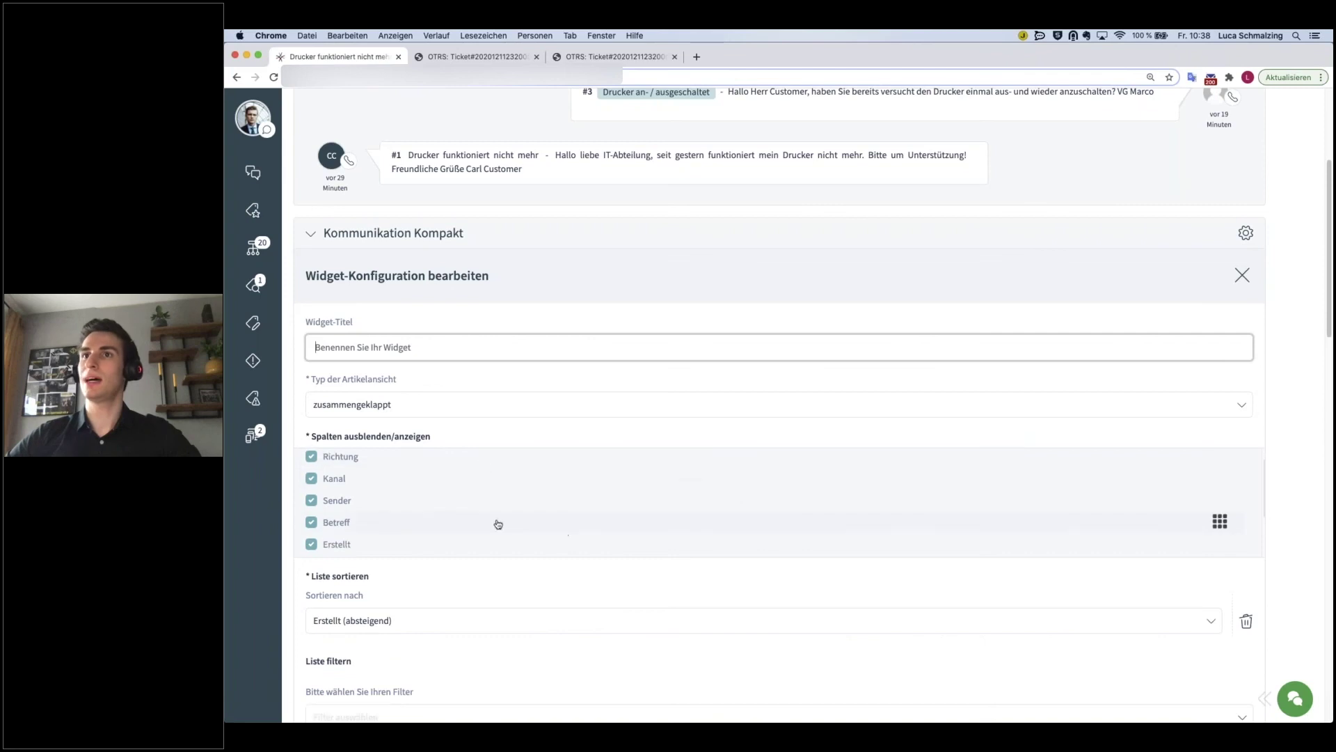
scroll(552, 582, down, 2)
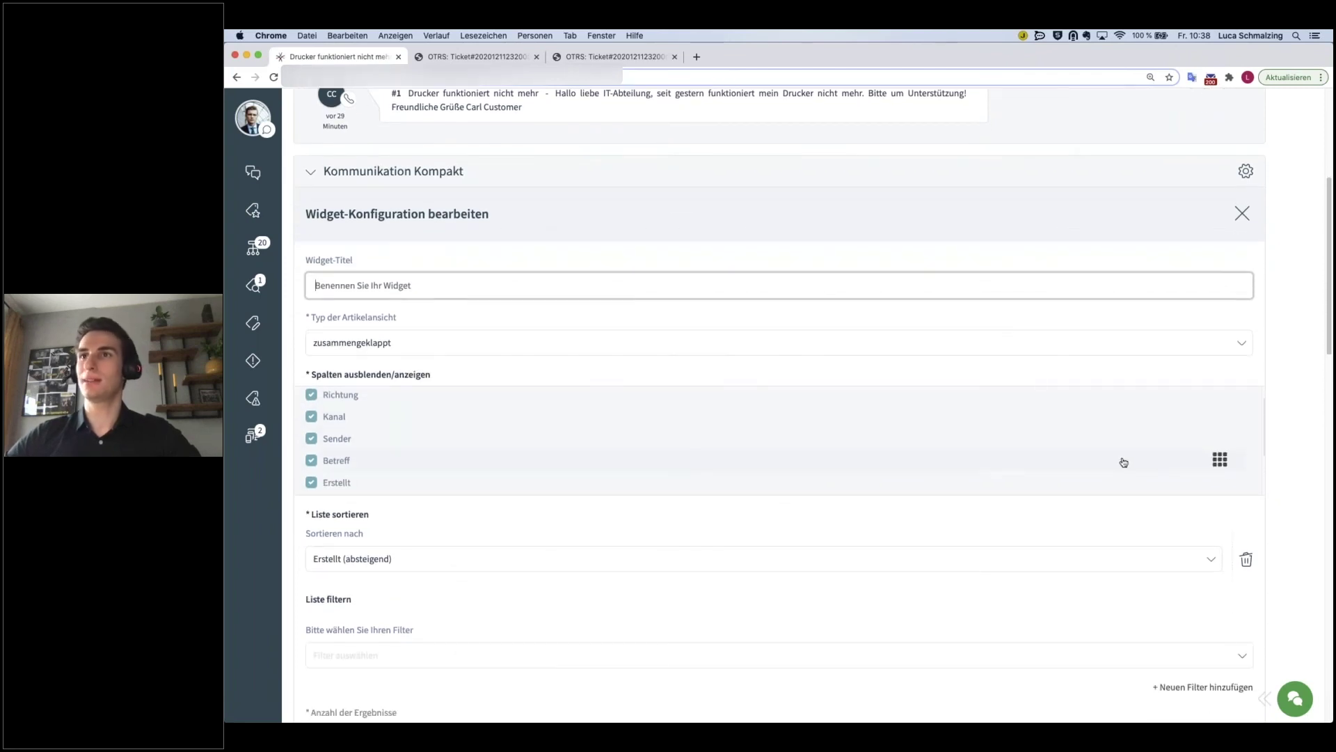
drag(1211, 459, 1223, 403)
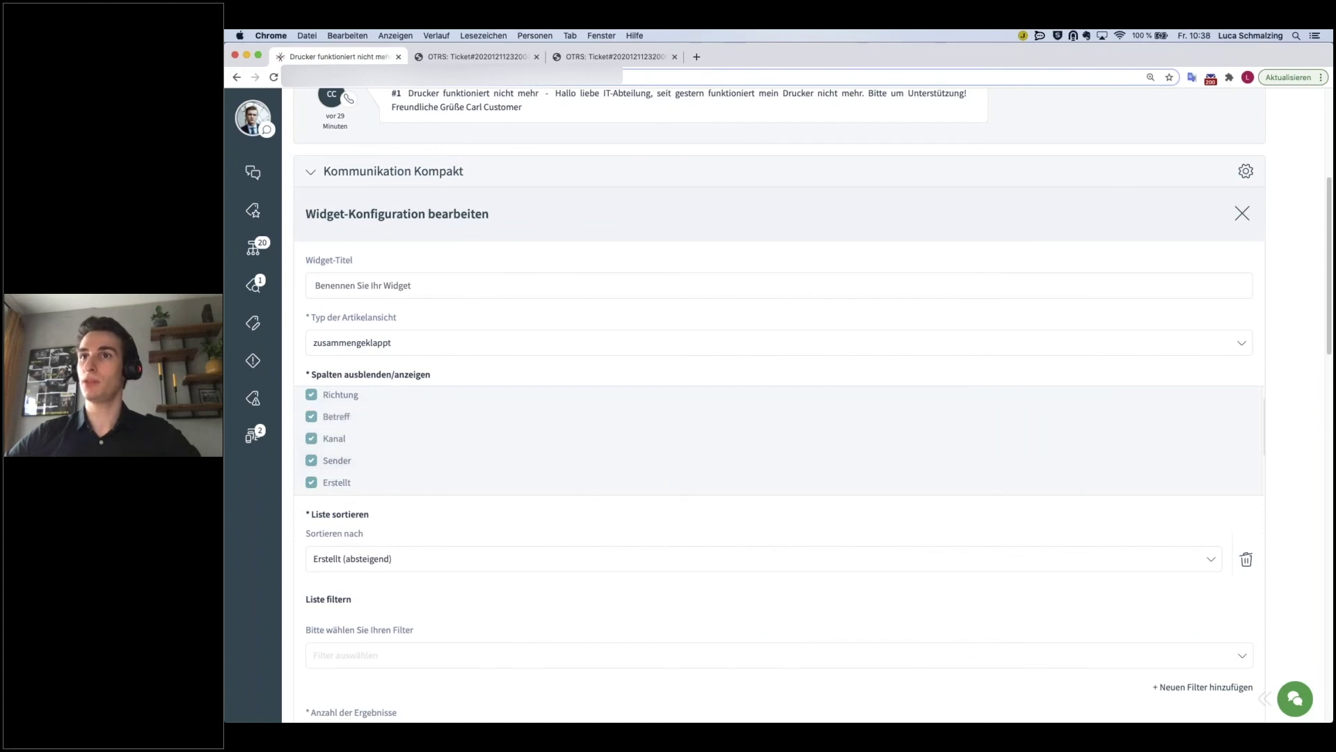
scroll(1006, 584, down, 1)
scroll(995, 576, down, 3)
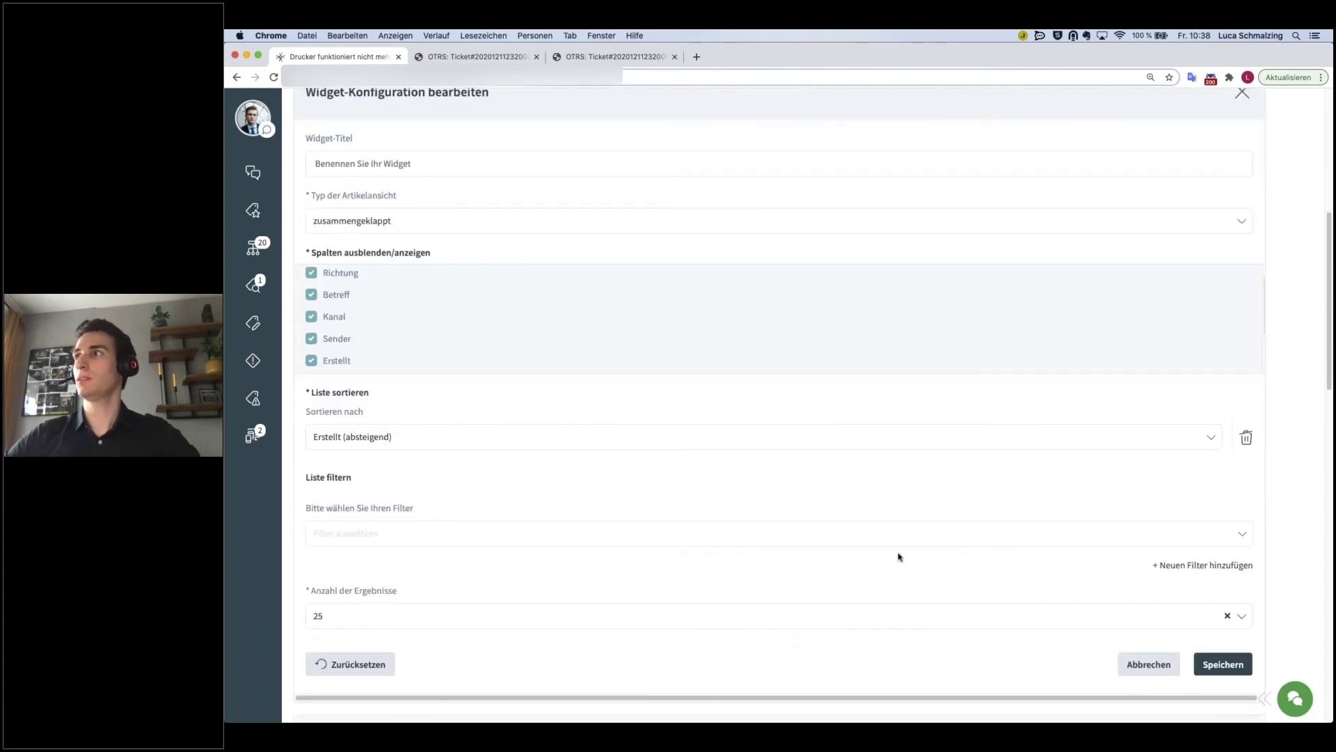
click(1247, 440)
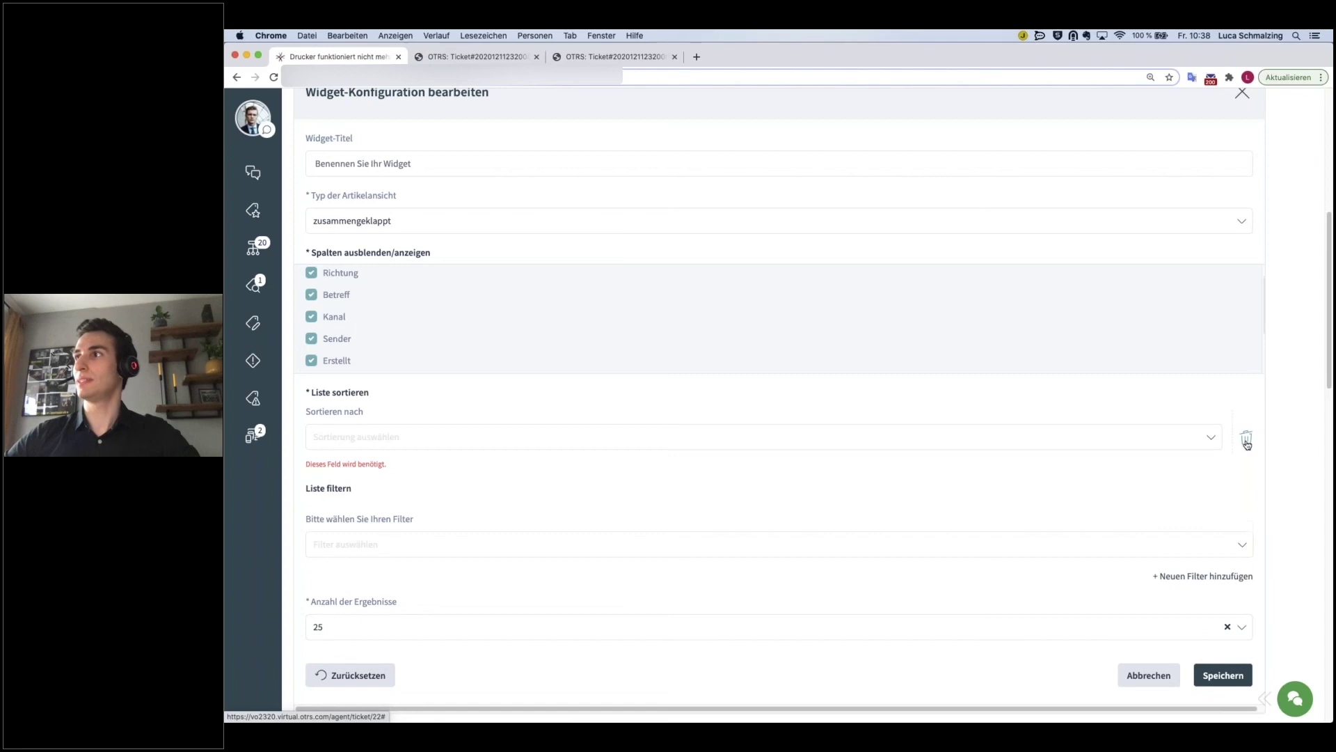
drag(1220, 338, 1220, 273)
drag(1213, 336, 1218, 364)
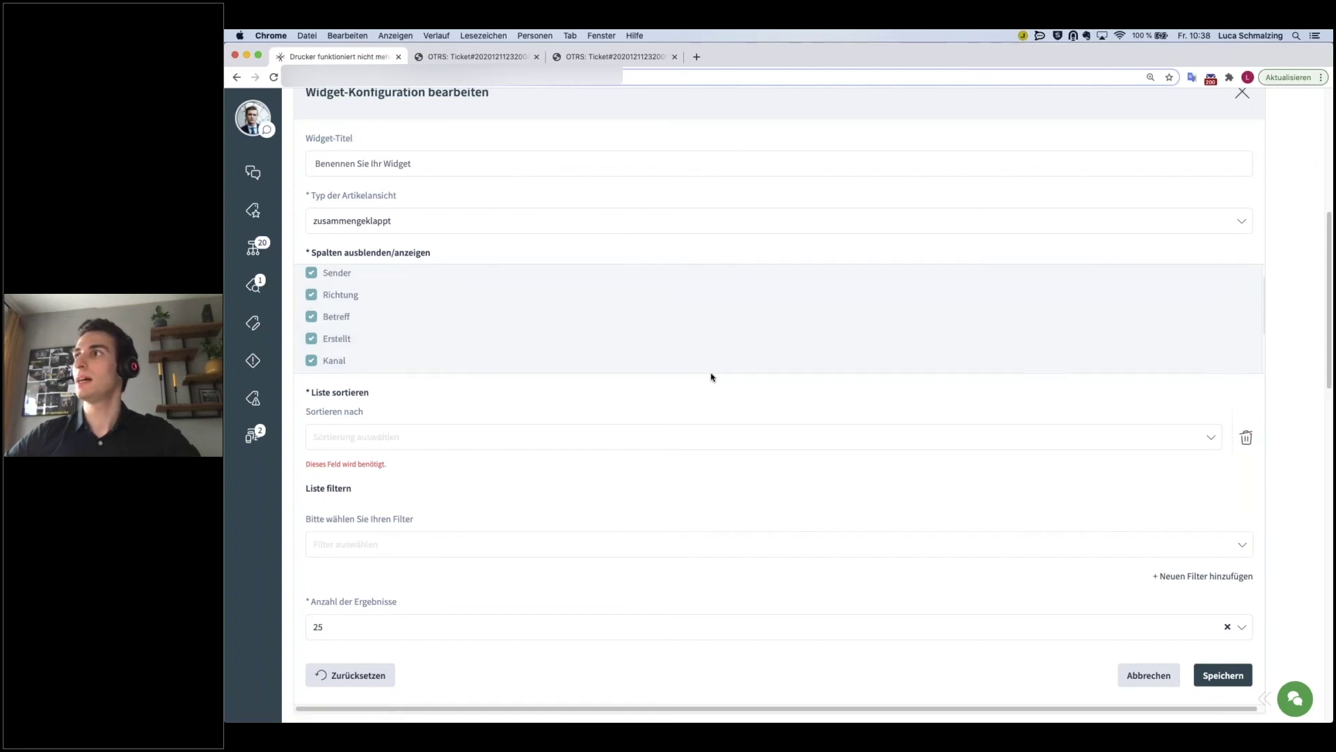
click(332, 685)
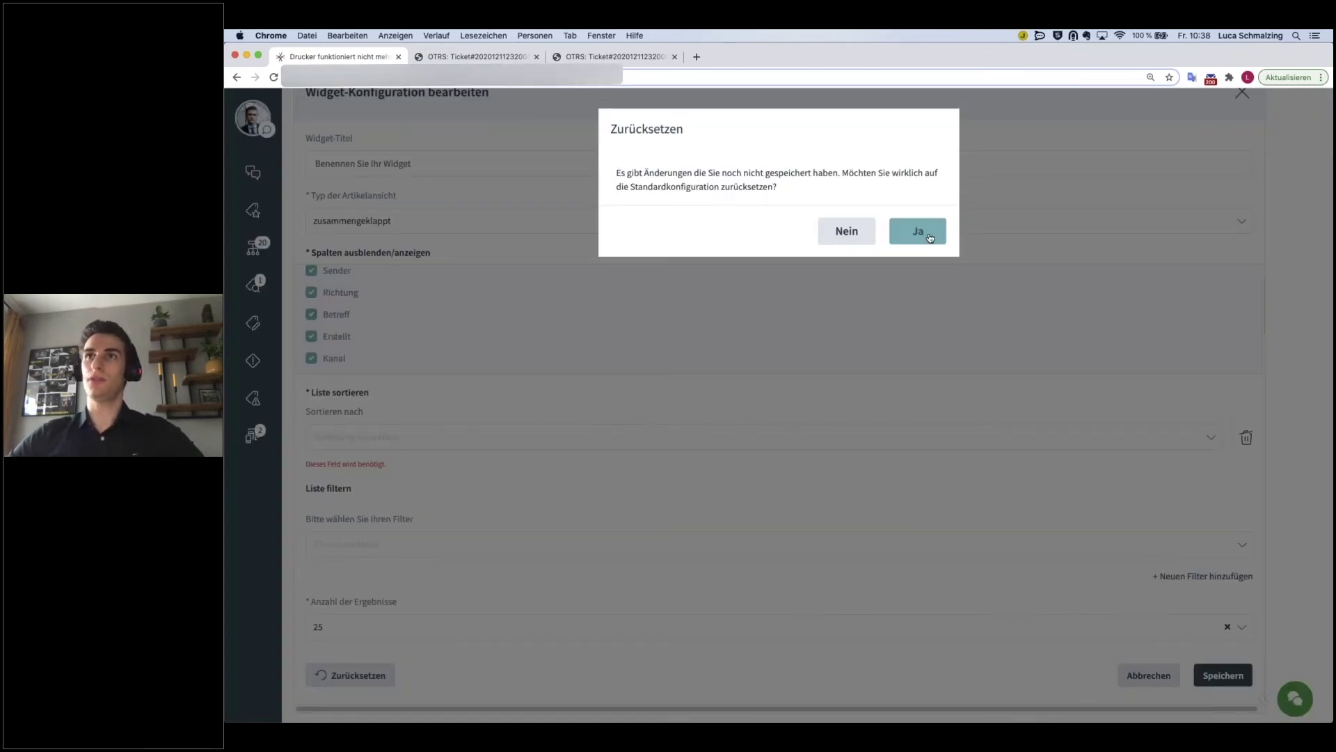
click(930, 238)
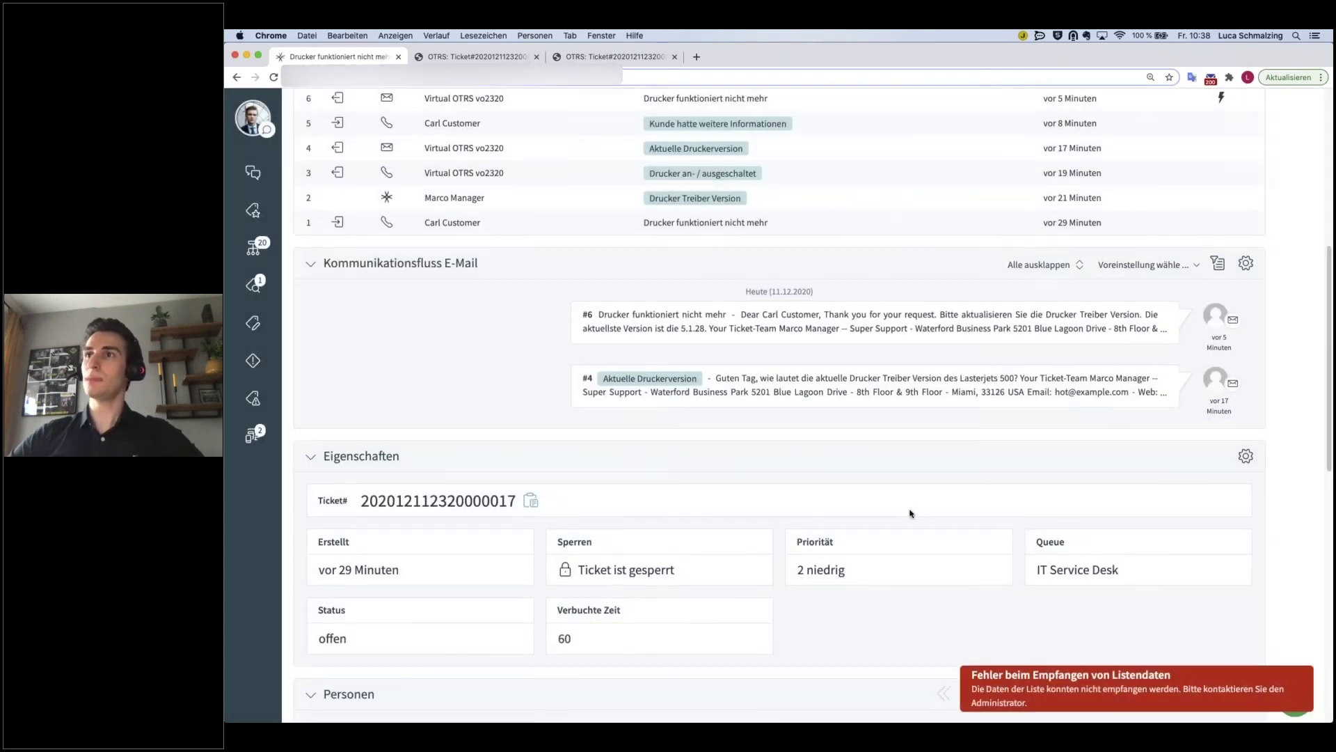
scroll(910, 514, down, 1)
scroll(910, 514, down, 3)
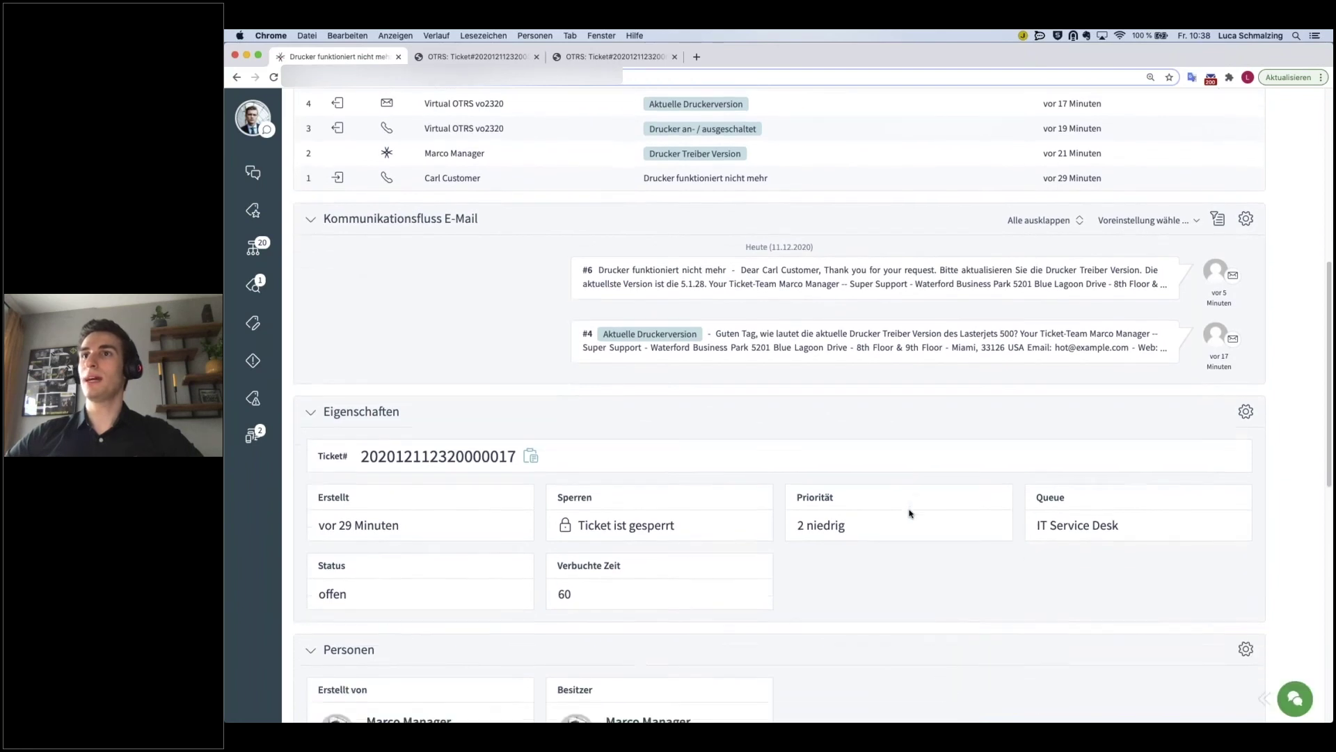
scroll(910, 514, down, 3)
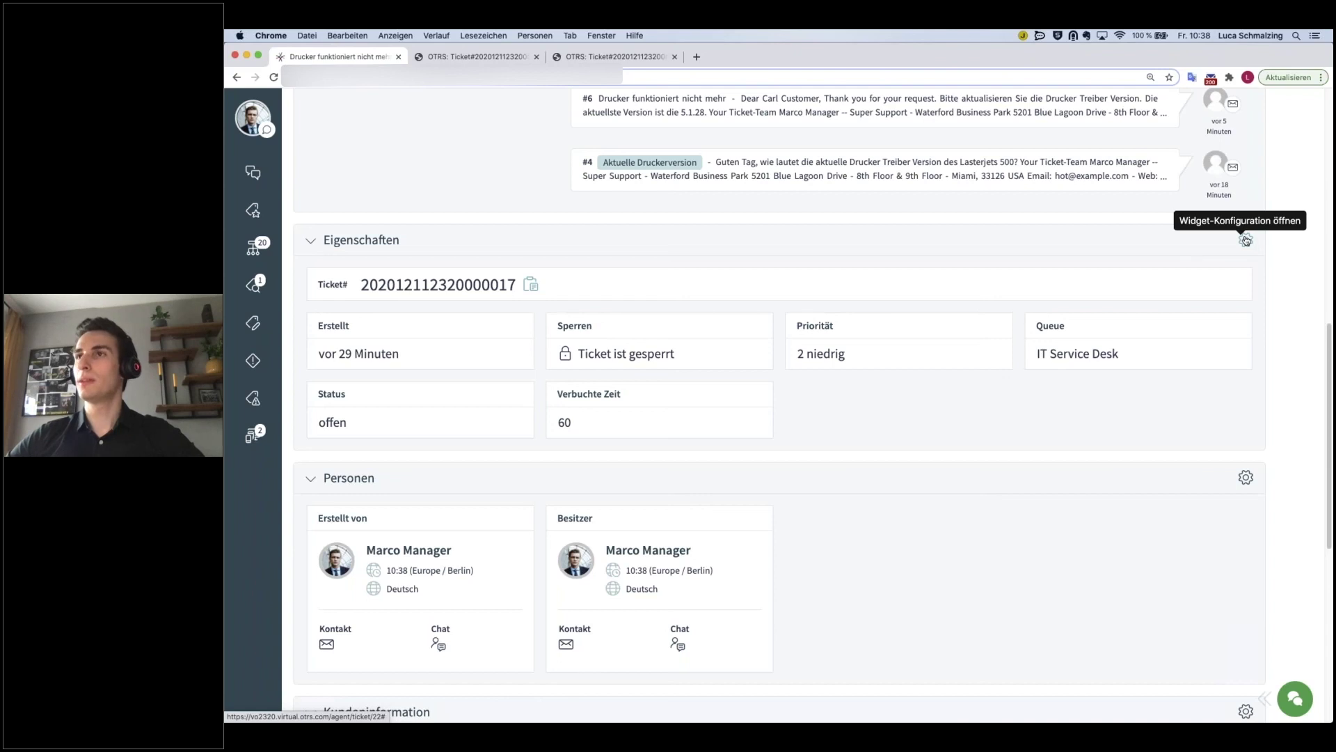
- Enable the Typ property in the Eigenschaften widget so it displays Vorfall
click(1245, 240)
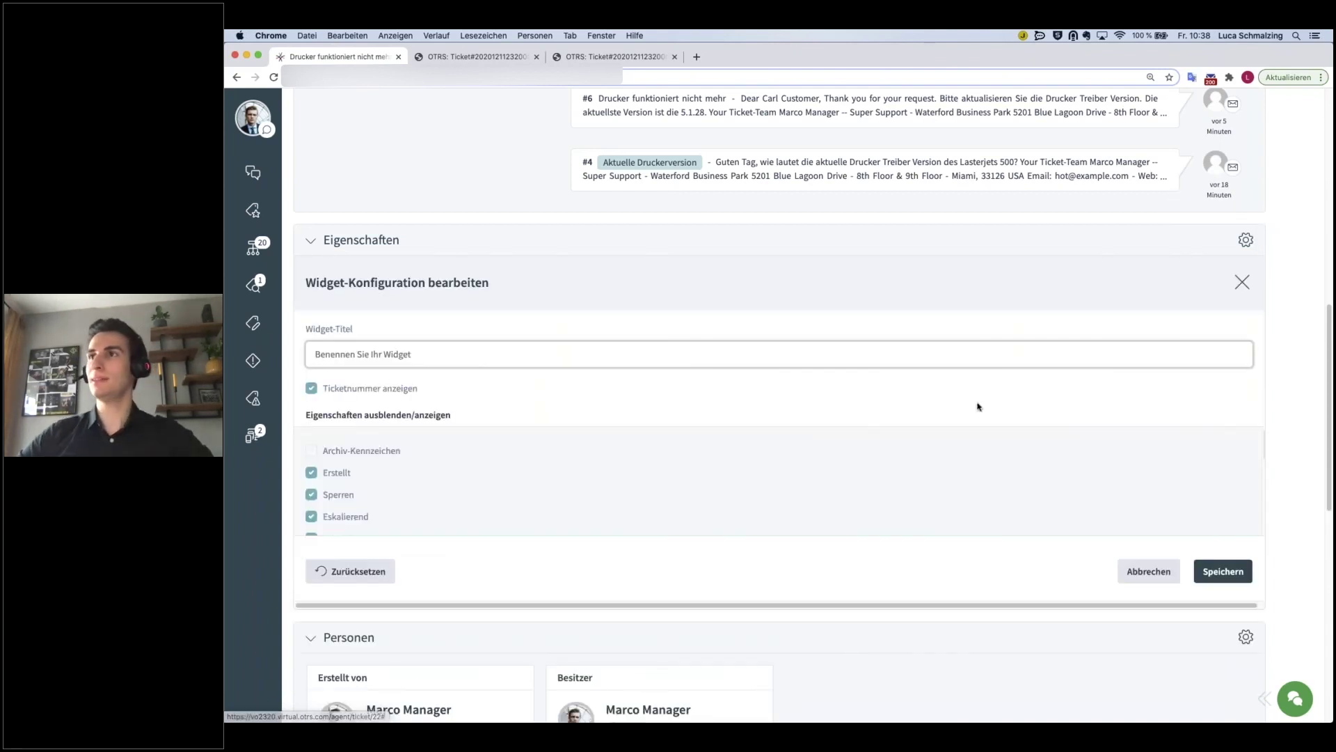
scroll(687, 483, down, 5)
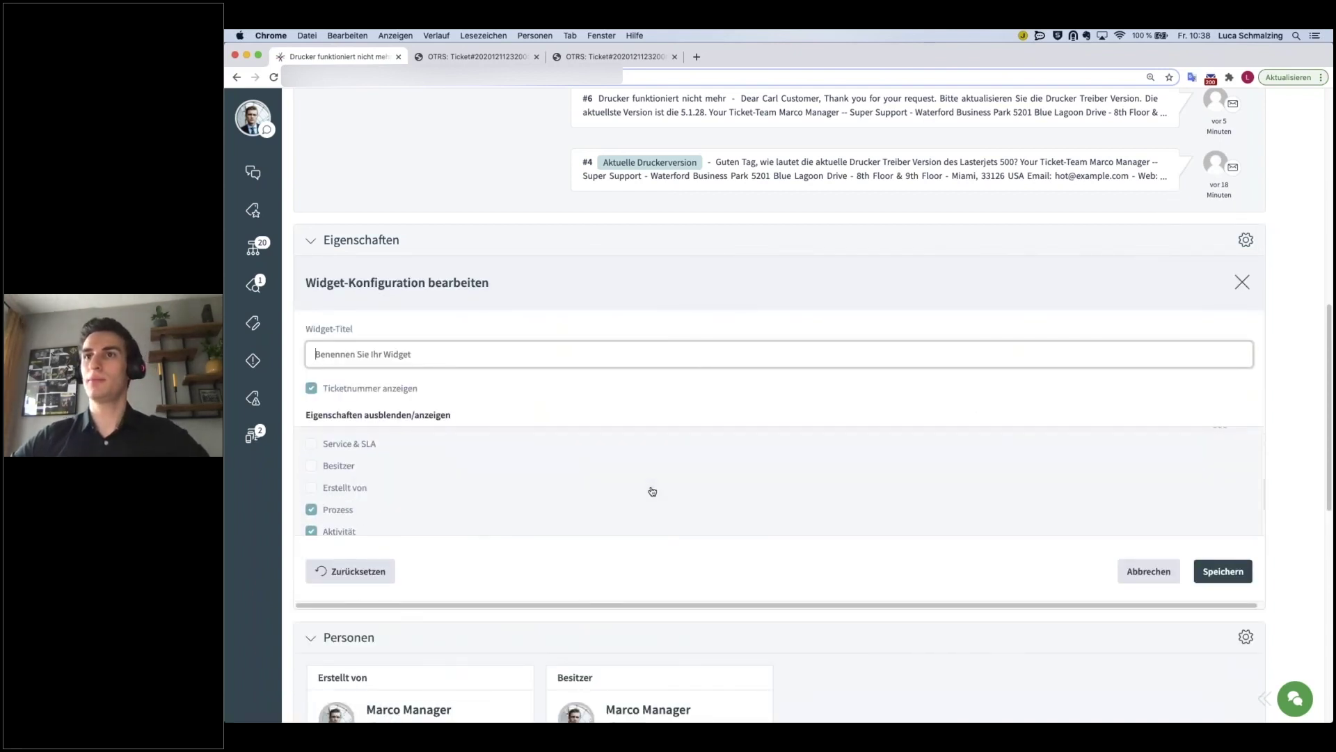
scroll(653, 491, down, 2)
click(311, 481)
click(1223, 571)
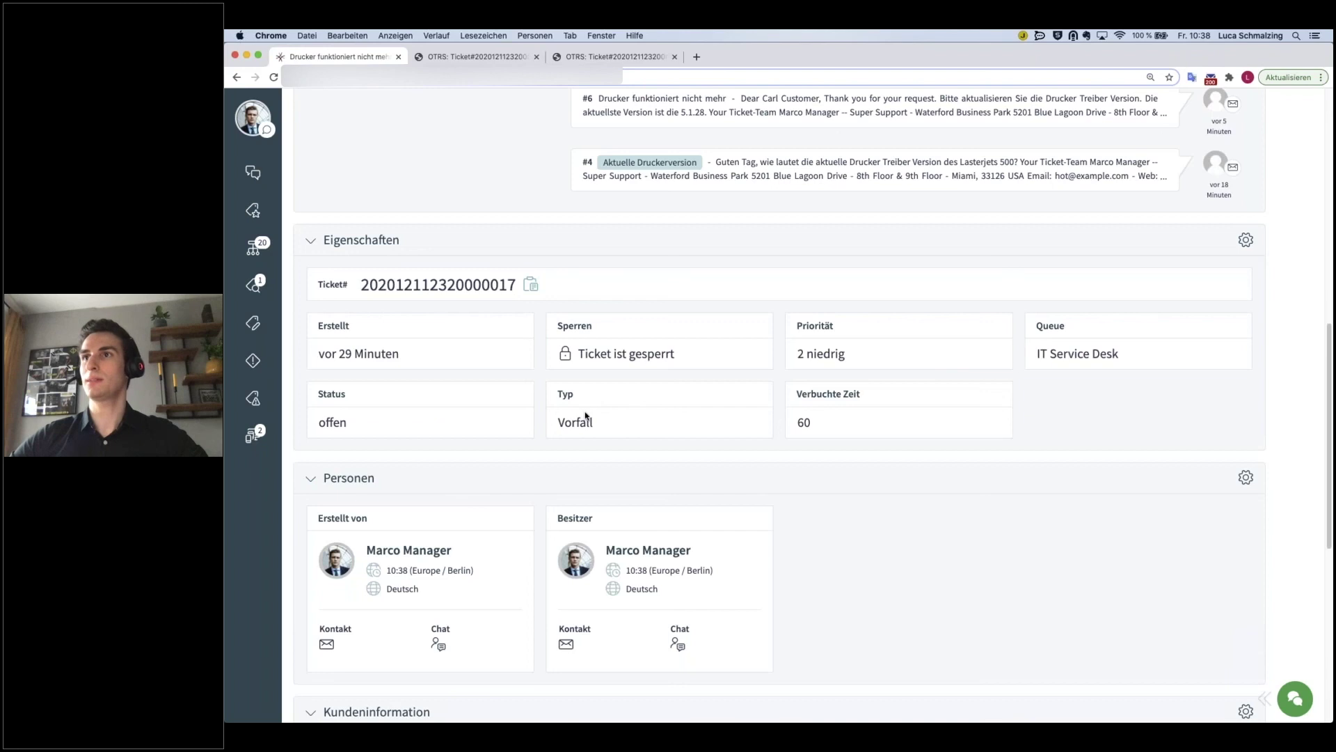
drag(590, 427, 557, 392)
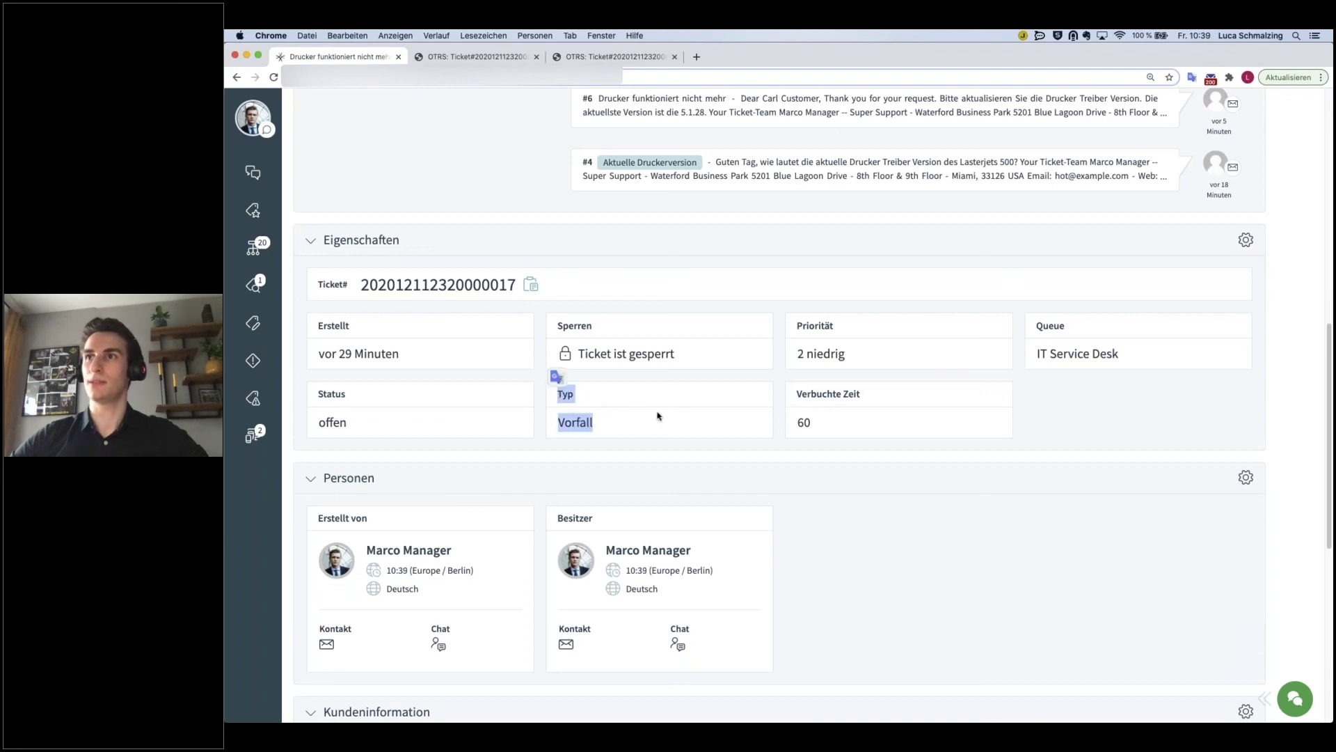
click(654, 435)
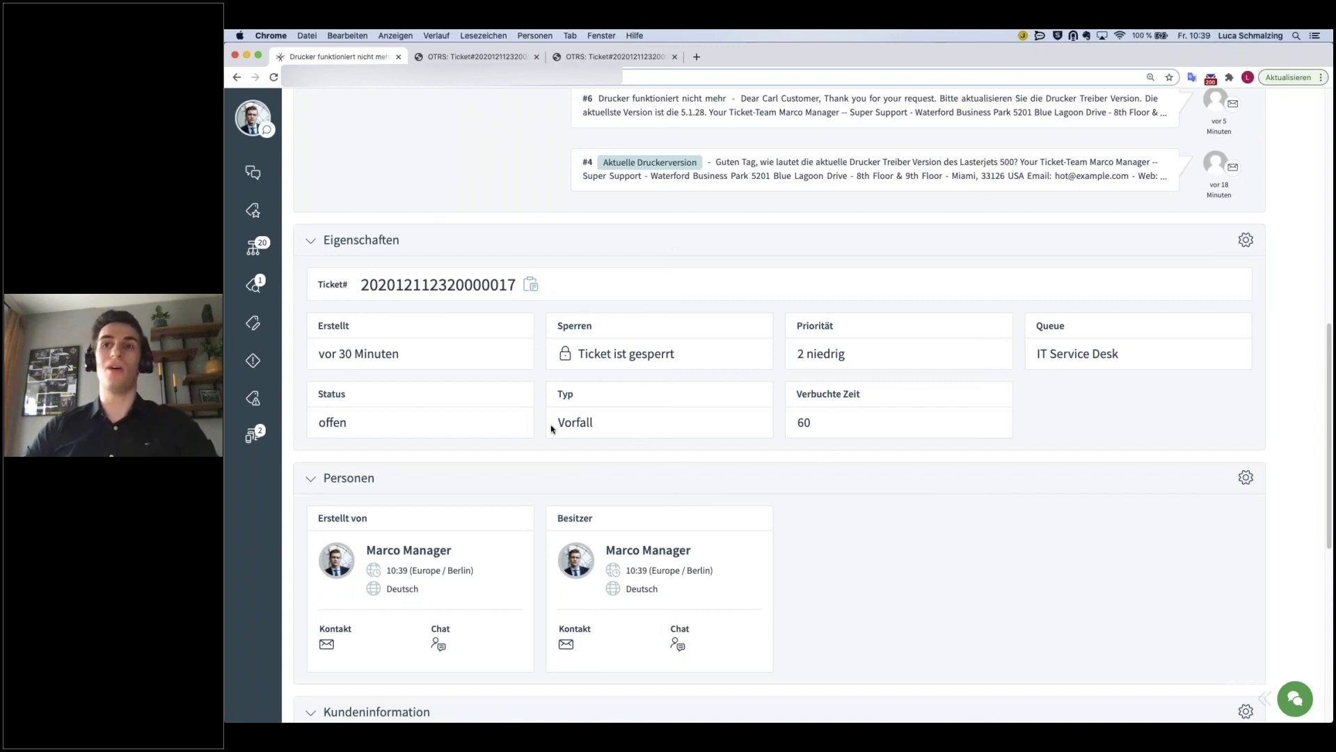
scroll(550, 434, down, 5)
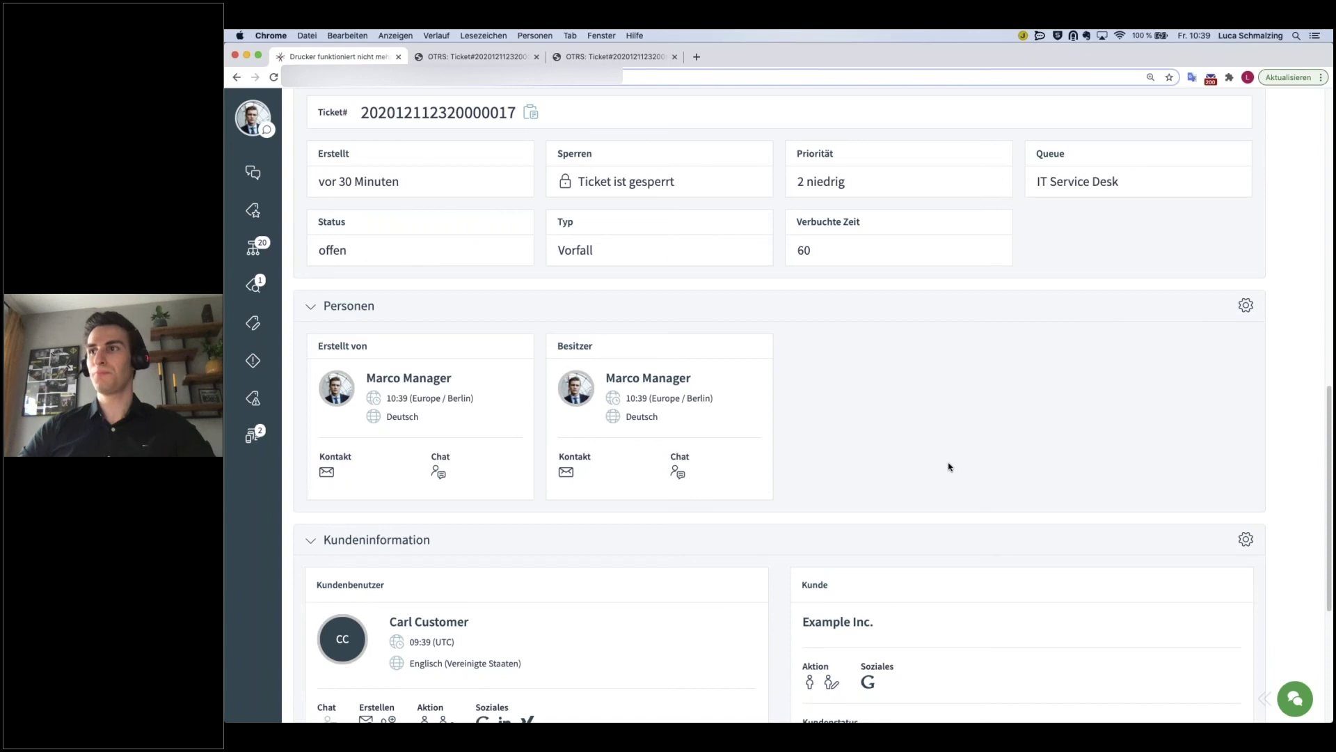
scroll(948, 466, down, 3)
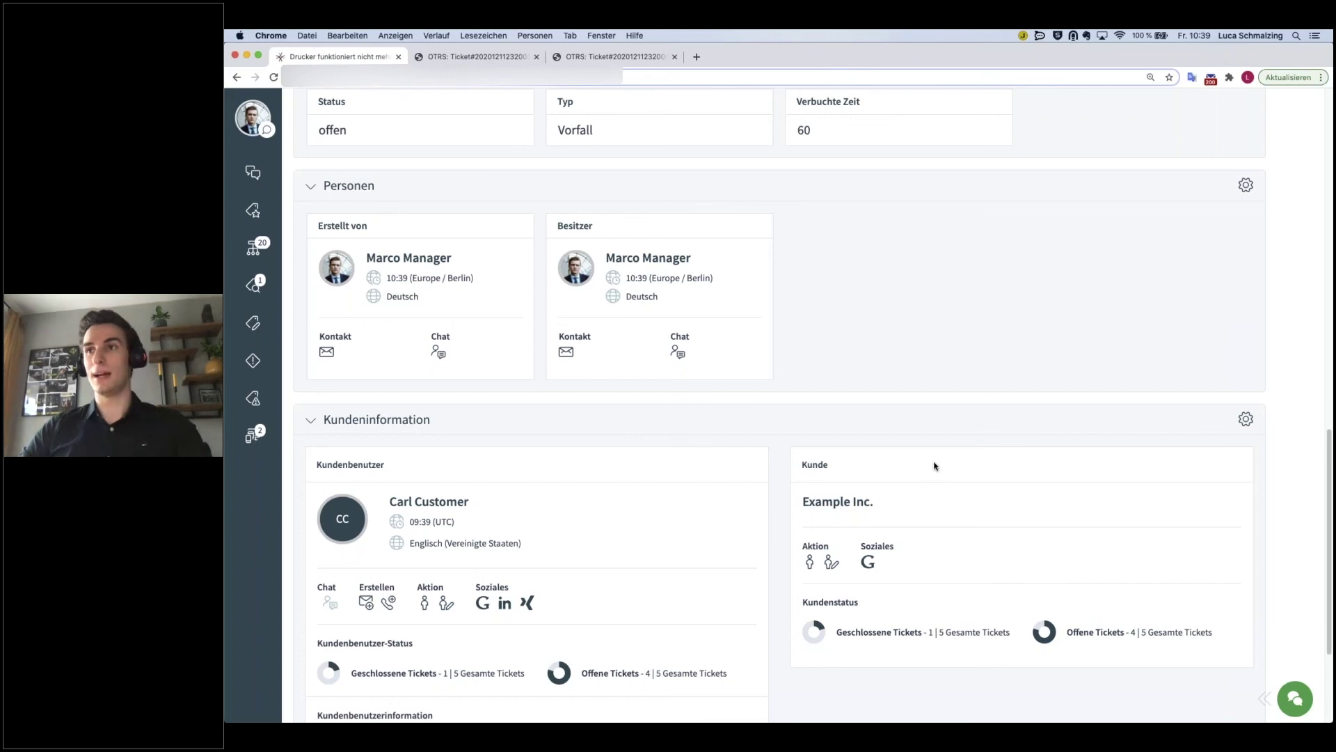
scroll(934, 470, down, 2)
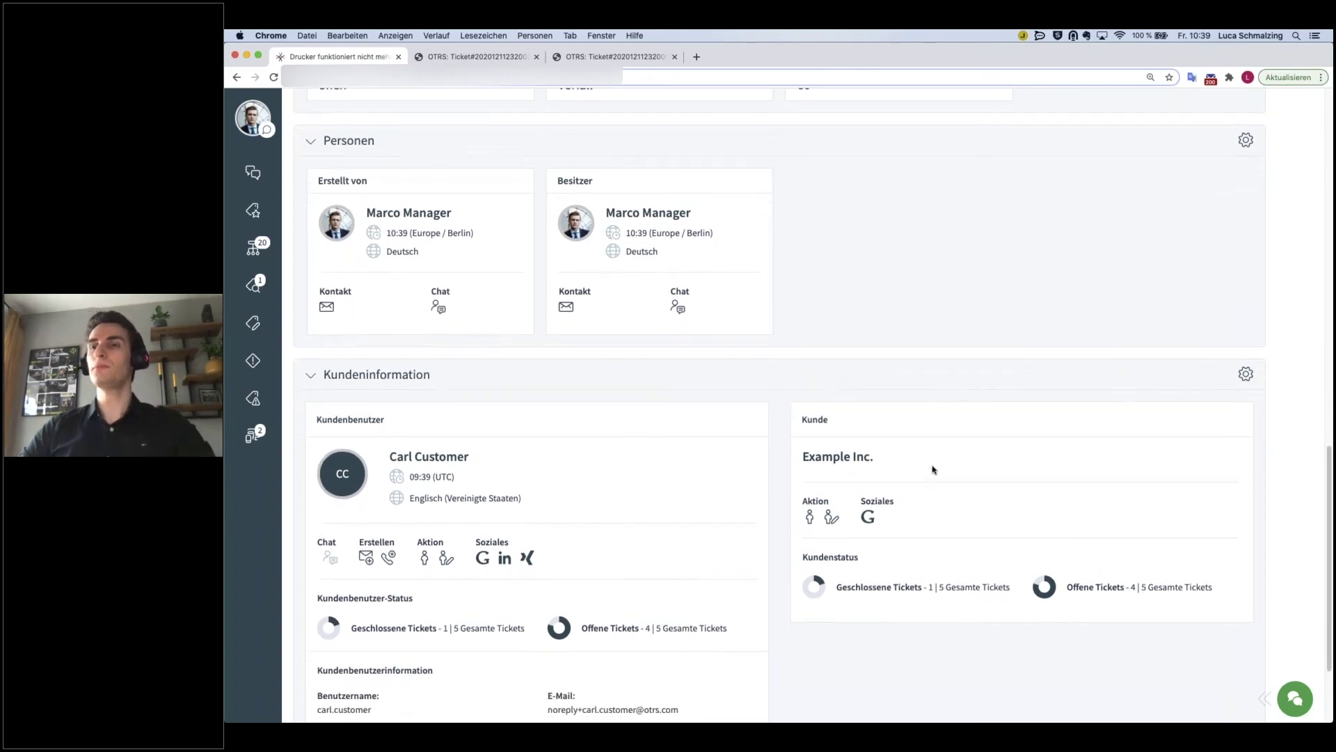
scroll(934, 470, down, 2)
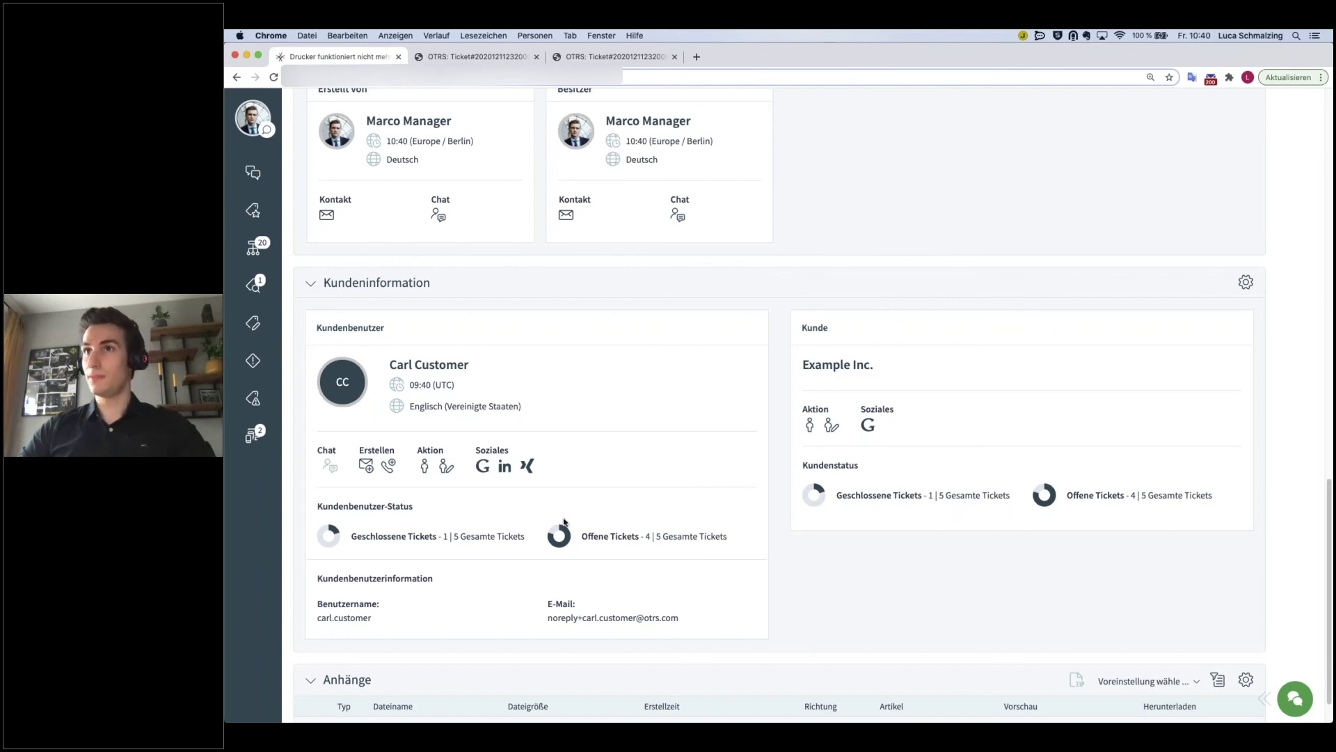
scroll(836, 581, down, 1)
scroll(751, 589, down, 2)
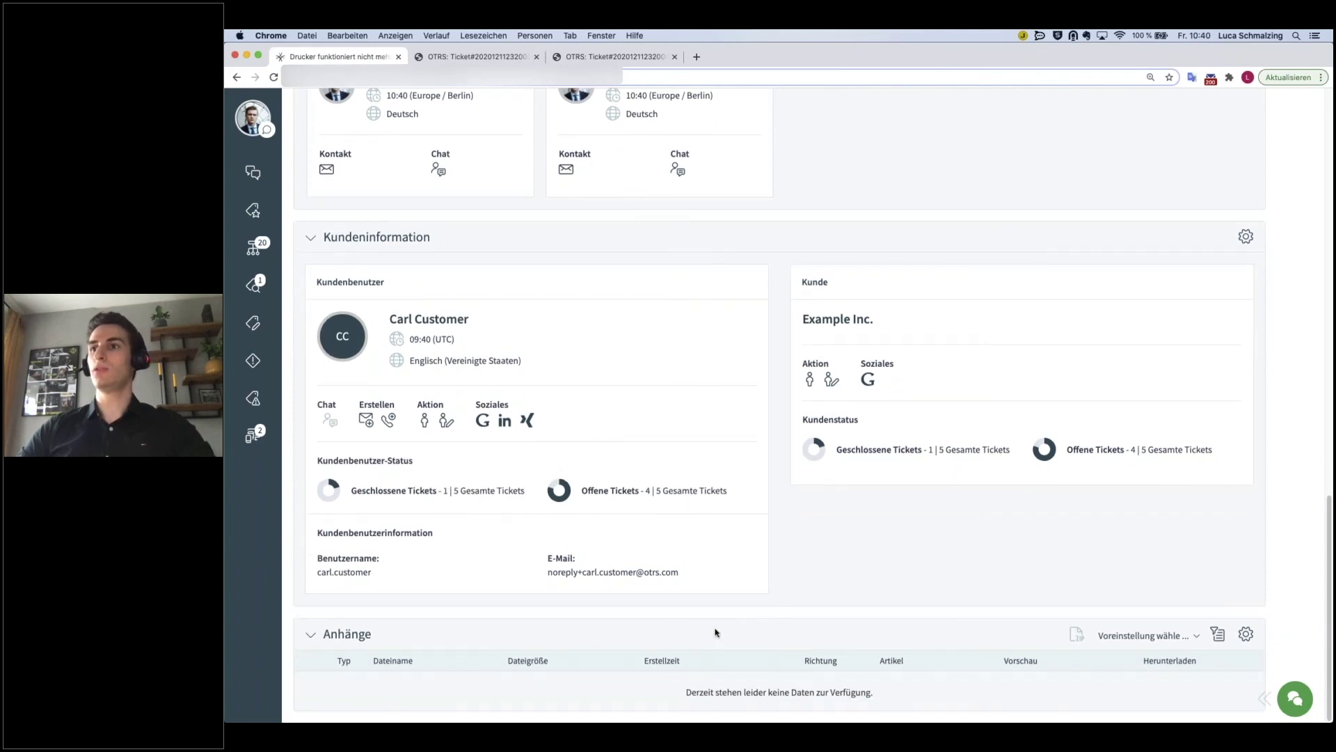